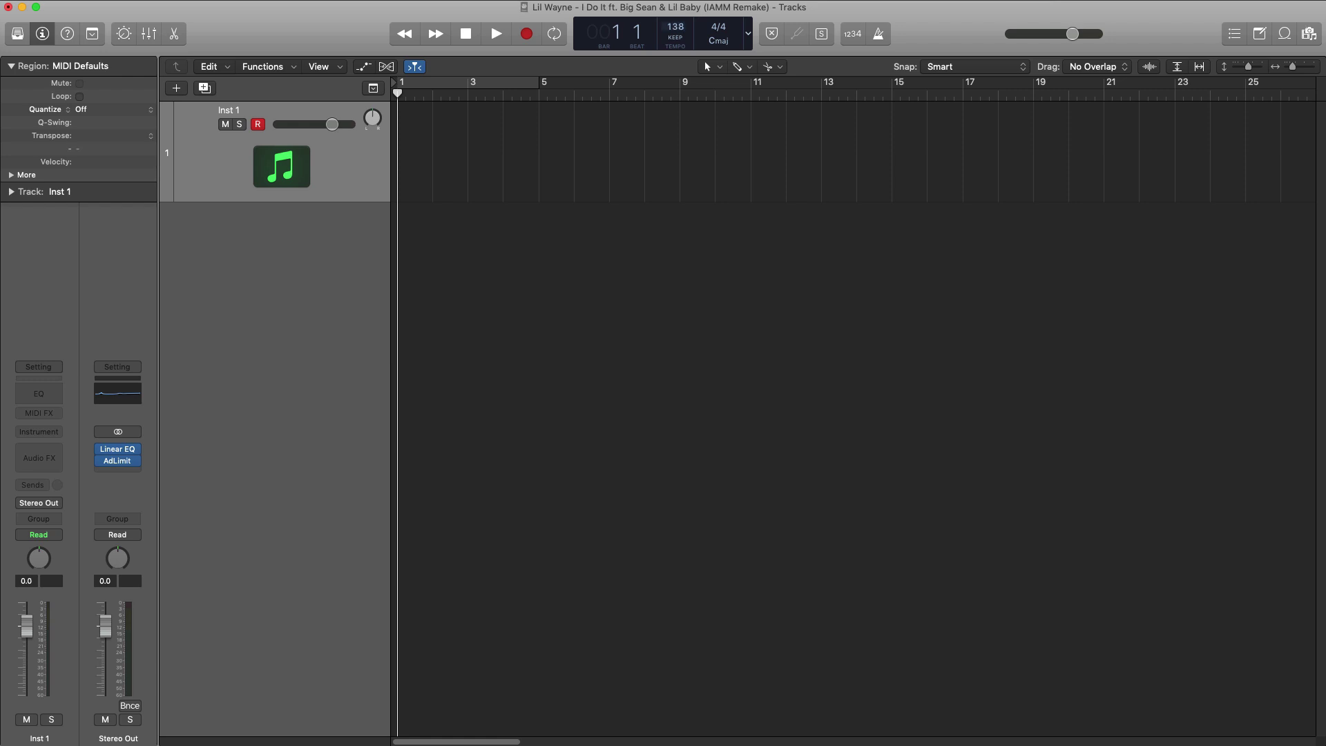
# Enable the cycle from bar 1 to bar 9 and create an empty MIDI region of the same length on the Inst 1 track.
pyautogui.click(444, 82)
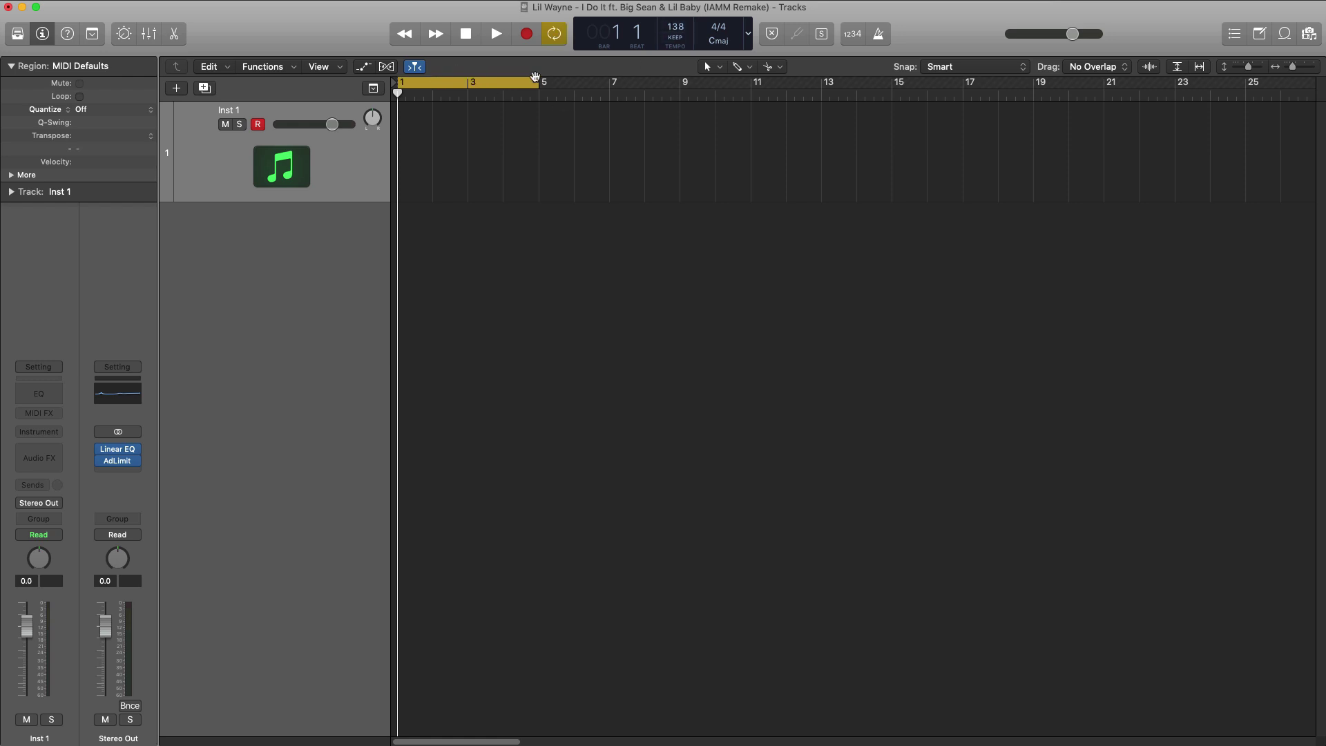
pyautogui.moveTo(539, 84); pyautogui.dragTo(681, 83)
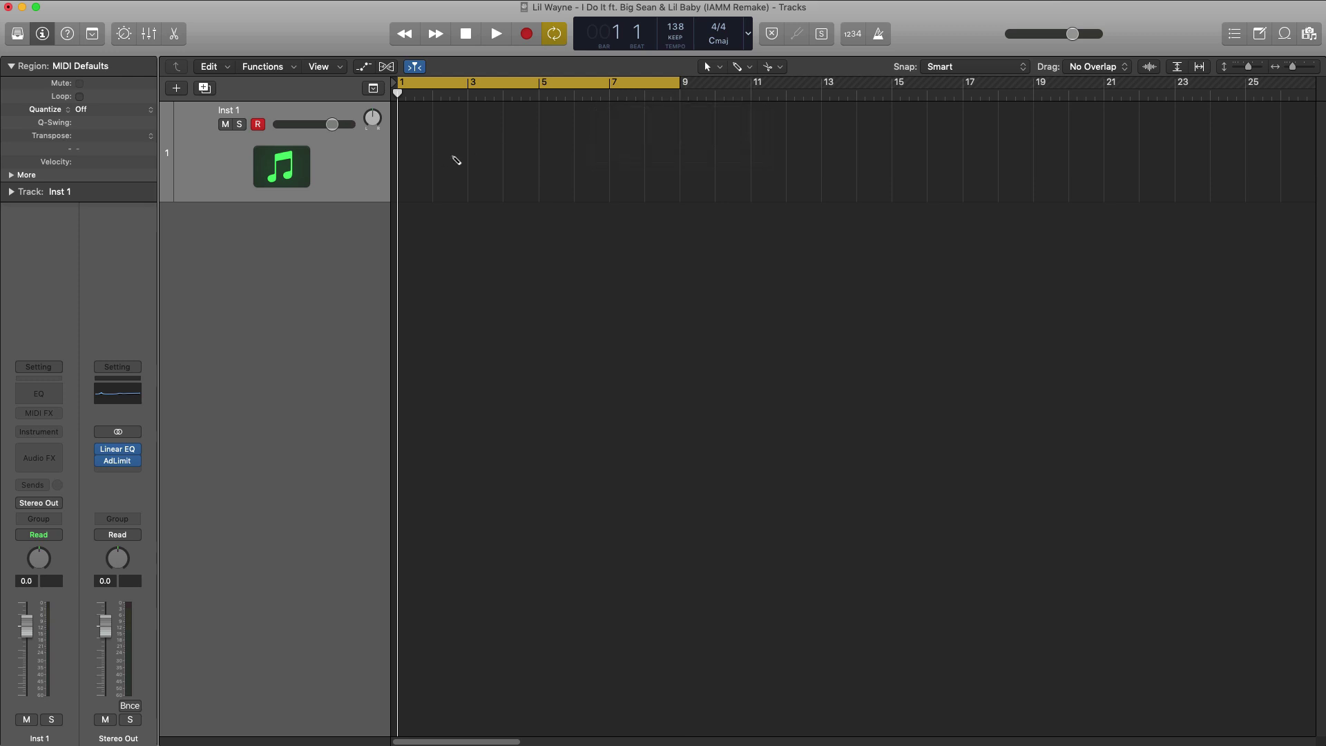
pyautogui.doubleClick(423, 162)
pyautogui.moveTo(429, 167); pyautogui.dragTo(680, 170)
# Load the Lyrical Synth sound from the library's Synthesizer Lead category onto the Inst 1 track and hide the library.
pyautogui.click(17, 35)
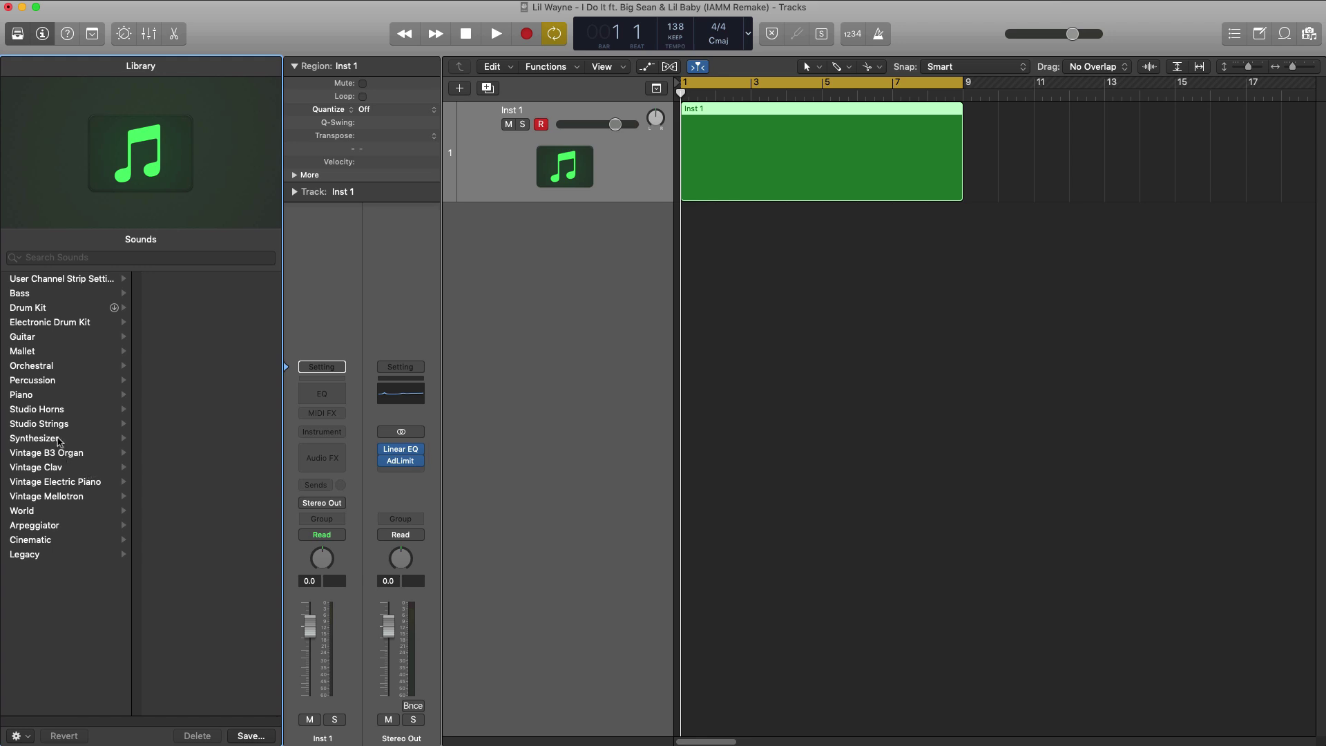
pyautogui.click(58, 443)
pyautogui.click(193, 381)
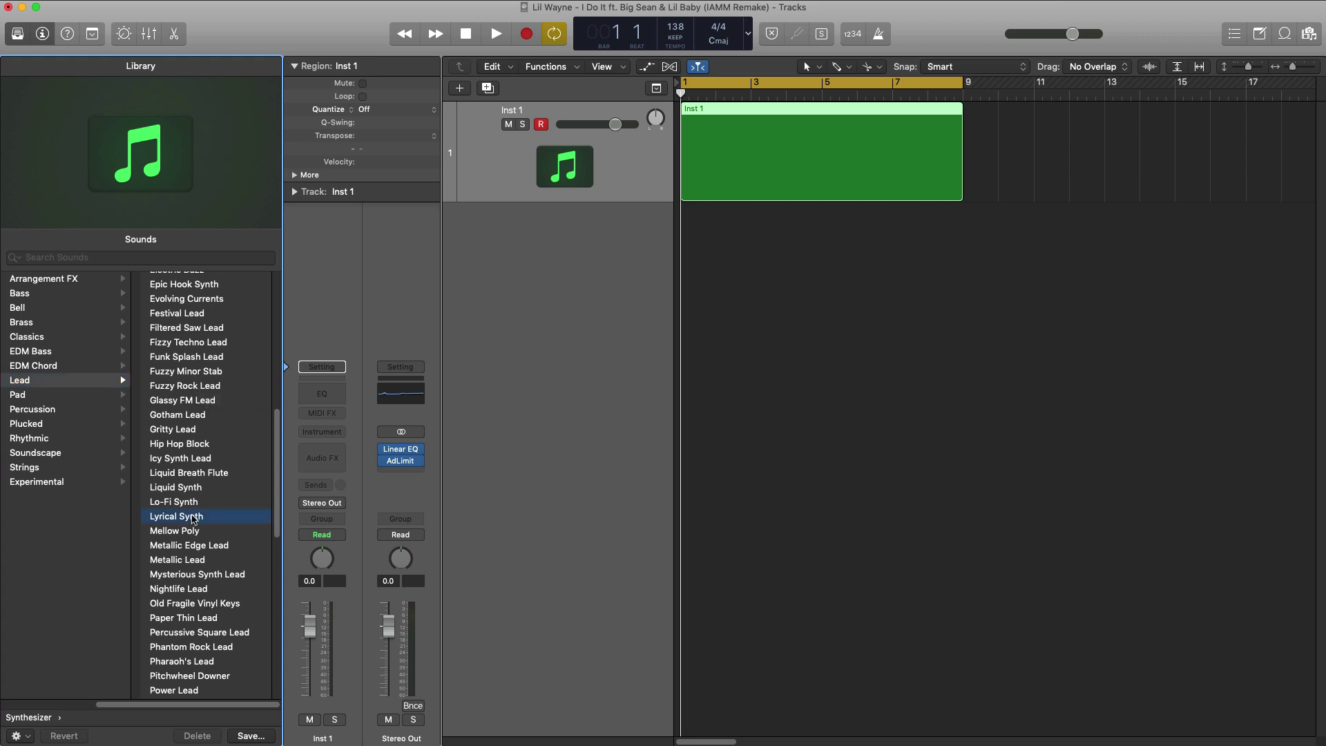
pyautogui.click(23, 33)
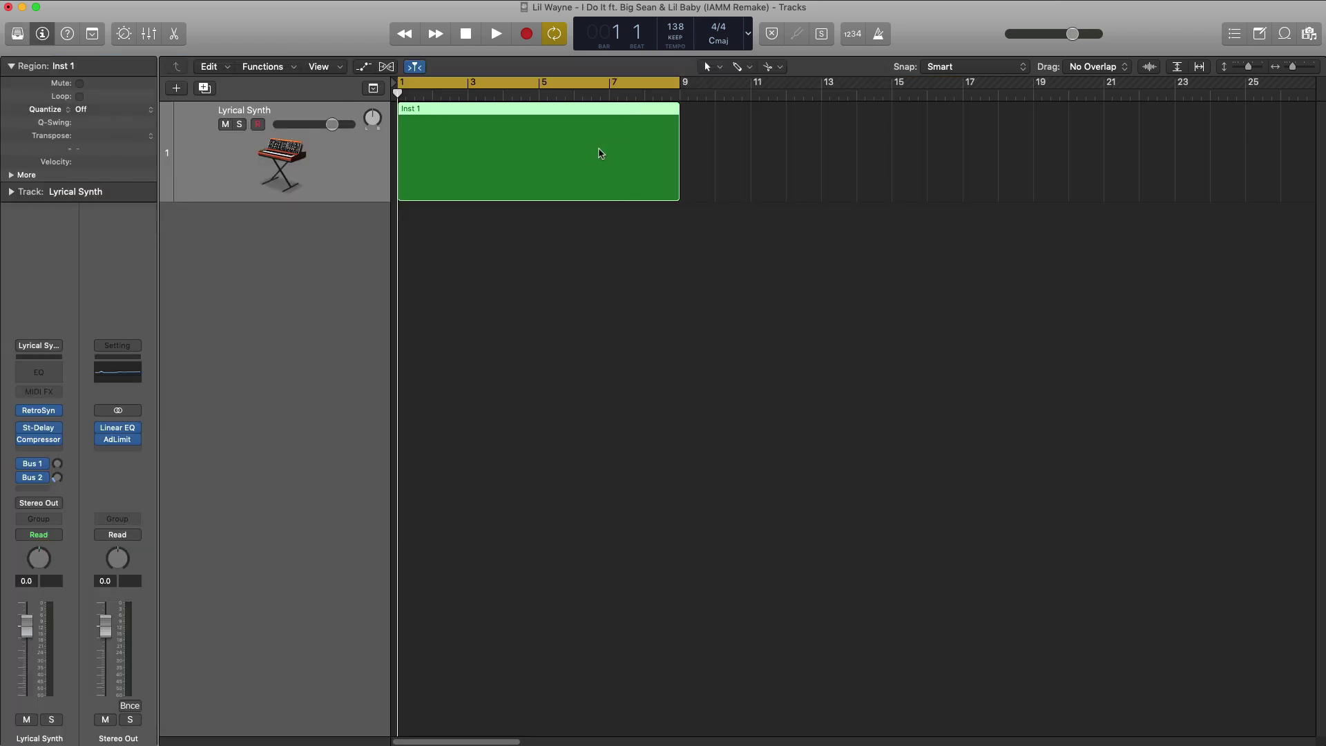
# Open the region in the Piano Roll and place short G#3 and E4 notes together on beat 1 of bar 1.
pyautogui.doubleClick(593, 151)
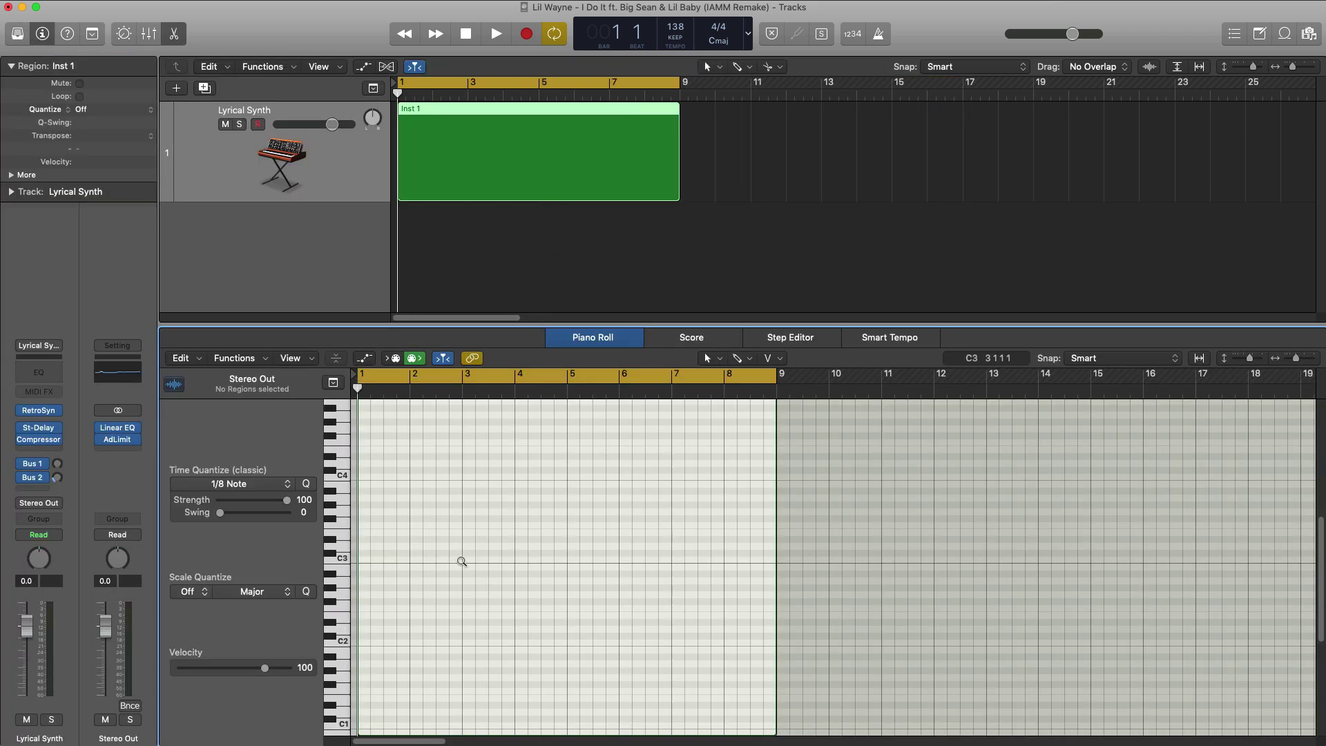
pyautogui.scroll(4, 414, 587)
pyautogui.click(365, 616)
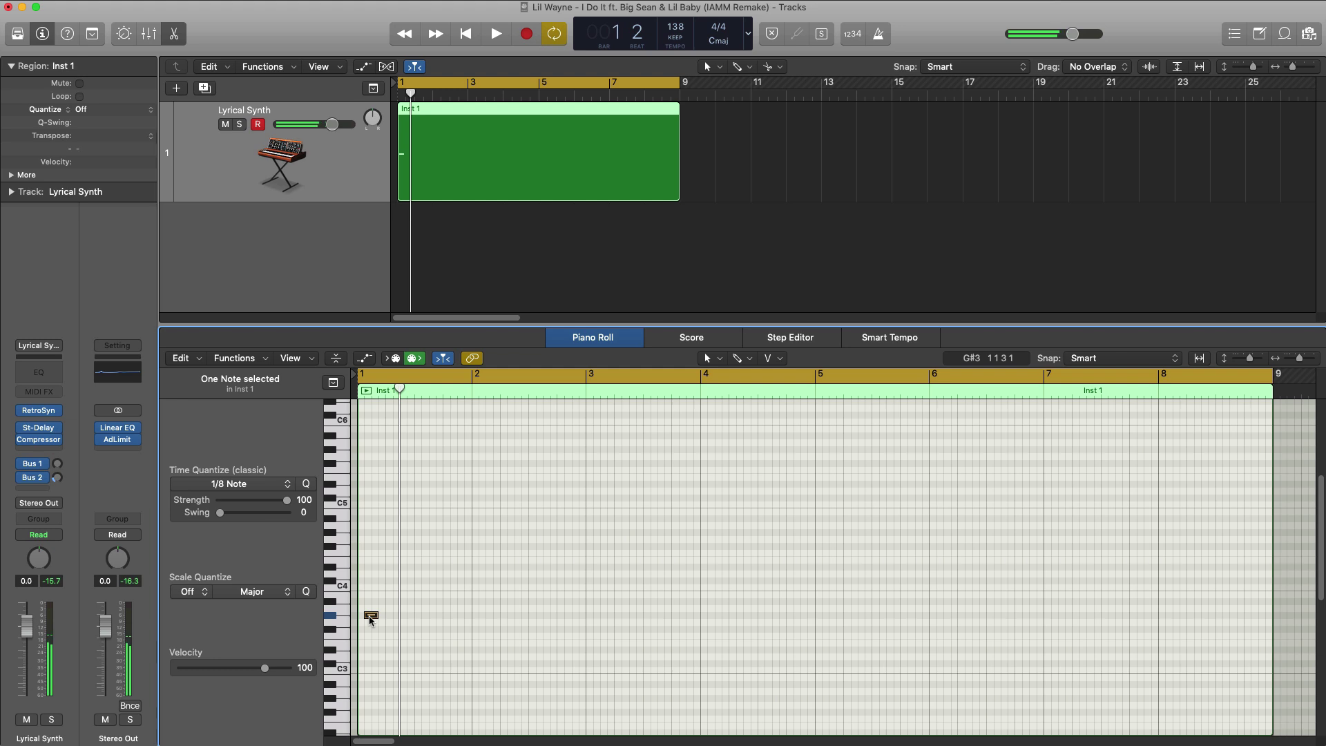
pyautogui.moveTo(364, 618); pyautogui.dragTo(364, 559)
pyautogui.press('space')
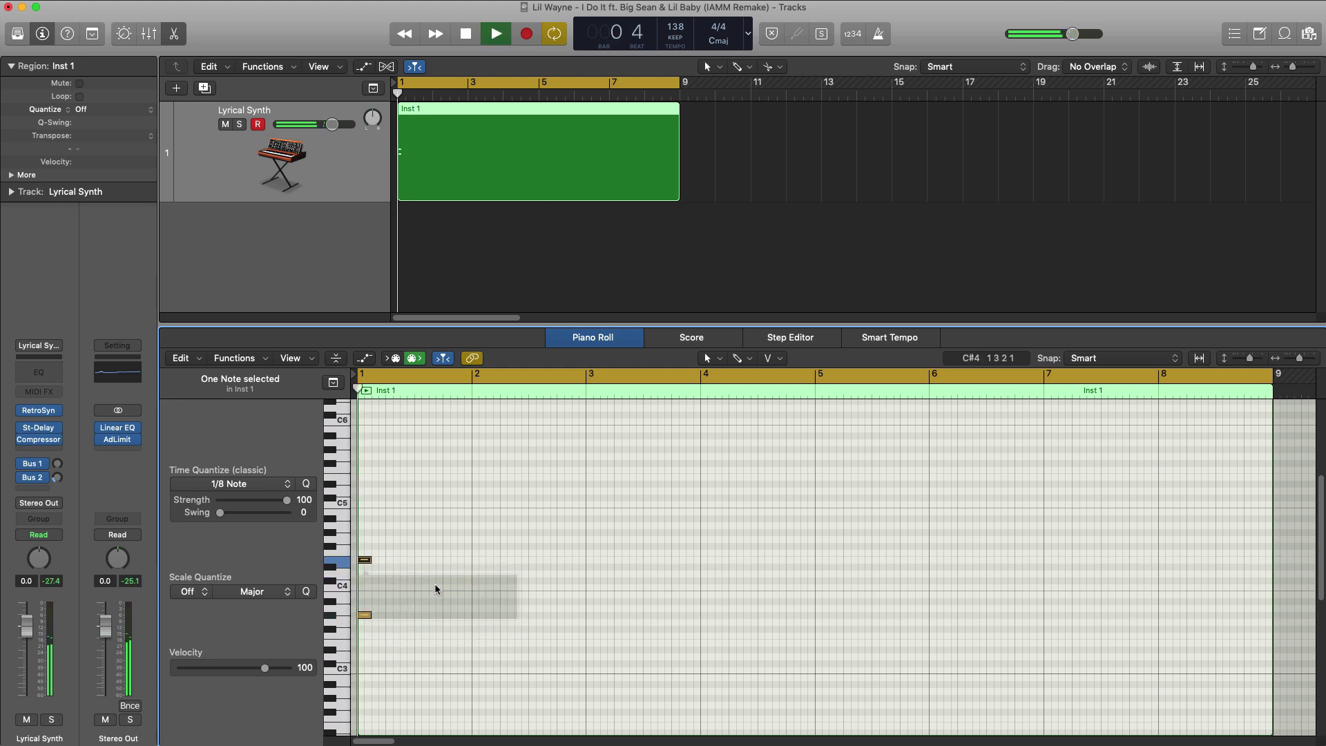
pyautogui.press('space')
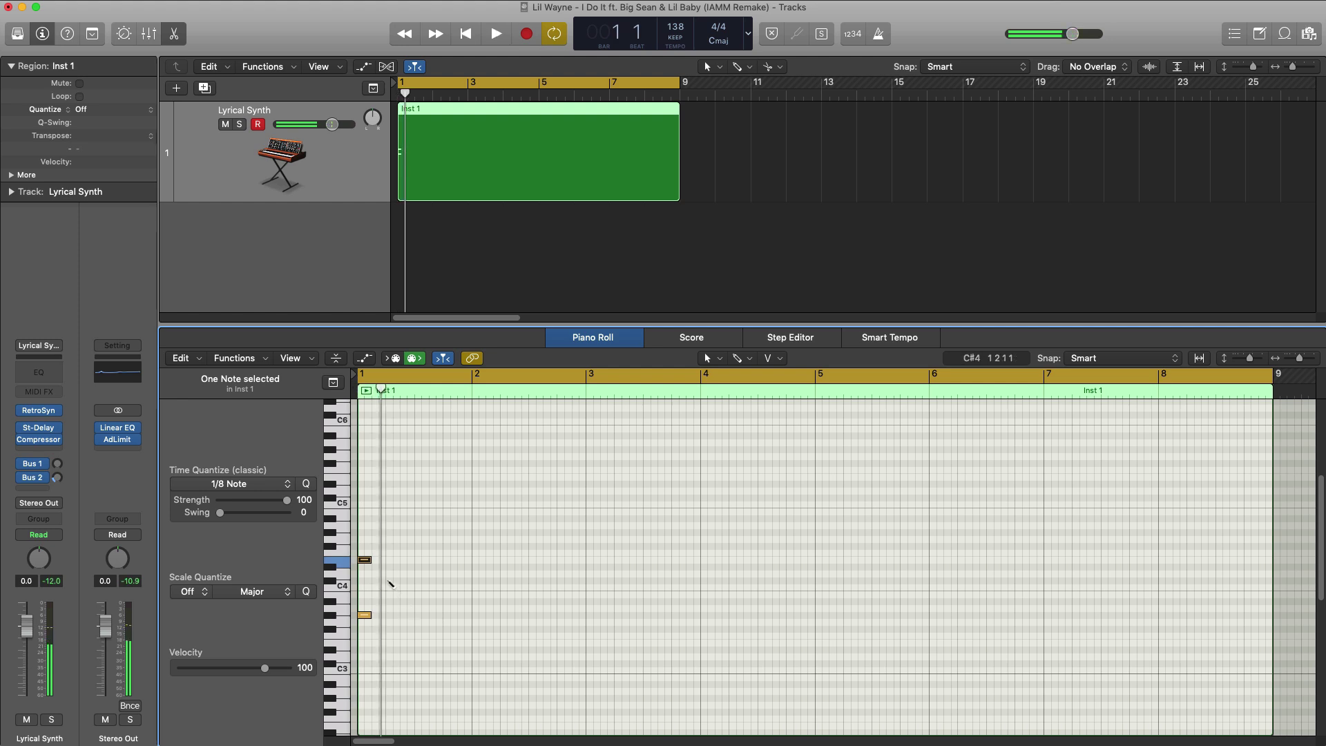
# Add a C#4 on beat 2 of bar 1, repeat the three notes over beats 3 and 4, and play the result.
pyautogui.moveTo(512, 659); pyautogui.dragTo(366, 547)
pyautogui.press('super+r')
pyautogui.press('space')
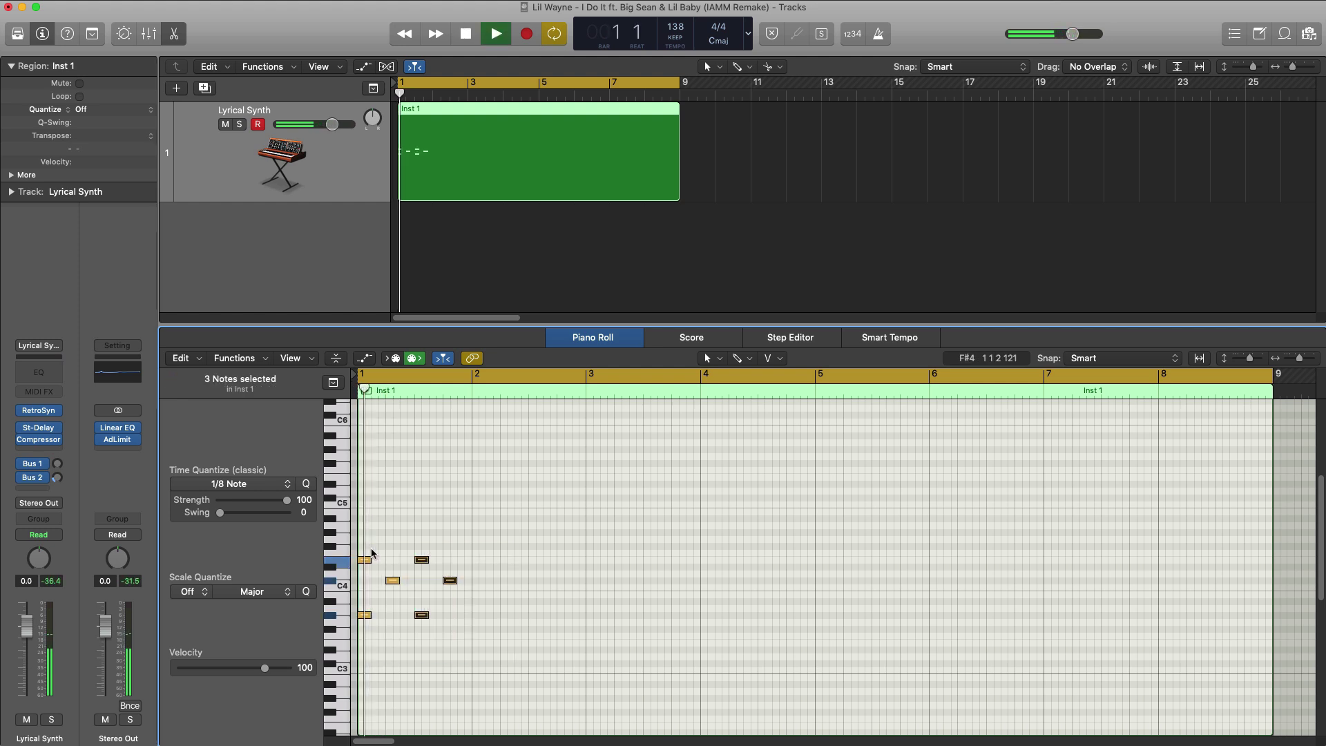
pyautogui.press('space')
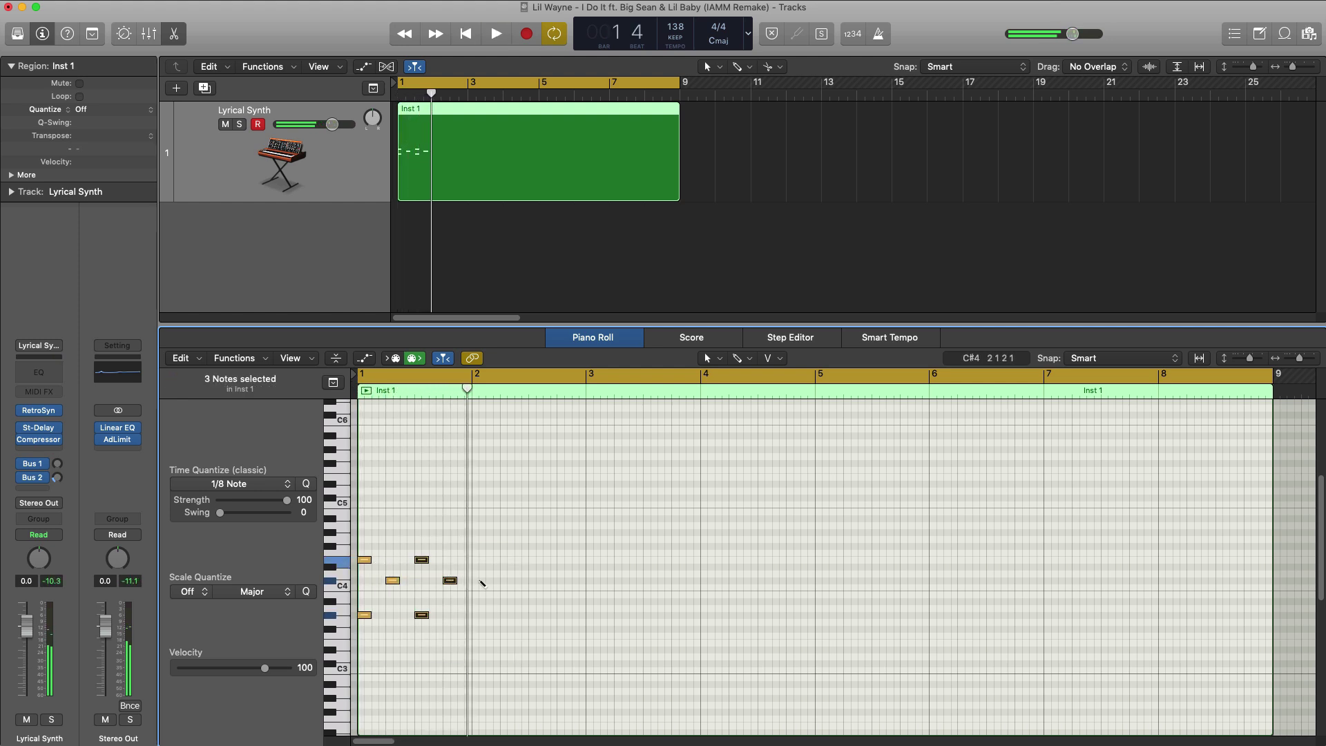
# In bar 2, place C#4 and G#4 on beat 1 and C#4 on beat 2, and repeat them over beats 3 and 4.
pyautogui.moveTo(480, 583); pyautogui.dragTo(480, 533)
pyautogui.press('space')
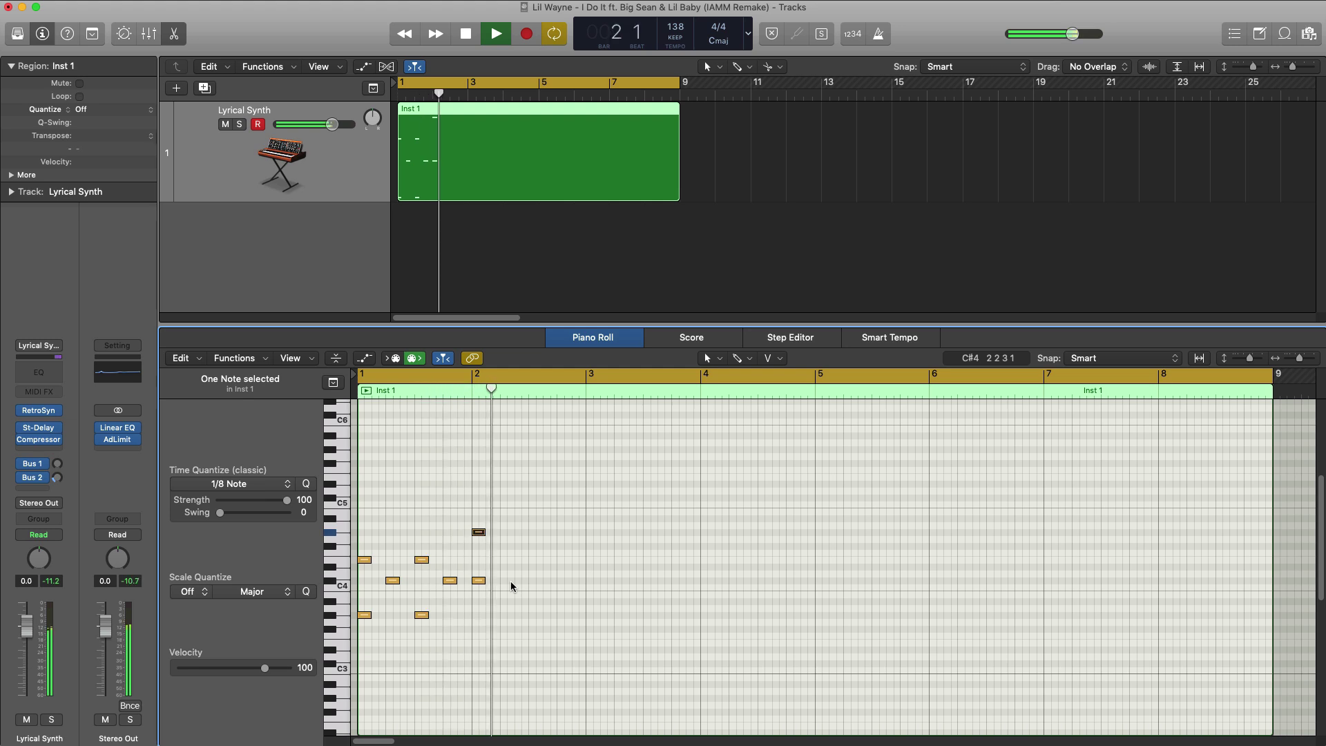
pyautogui.press('space')
pyautogui.keyDown('super'); pyautogui.click(506, 580); pyautogui.keyUp('super')
pyautogui.moveTo(537, 598); pyautogui.dragTo(462, 527)
pyautogui.press('super+r')
pyautogui.press('space')
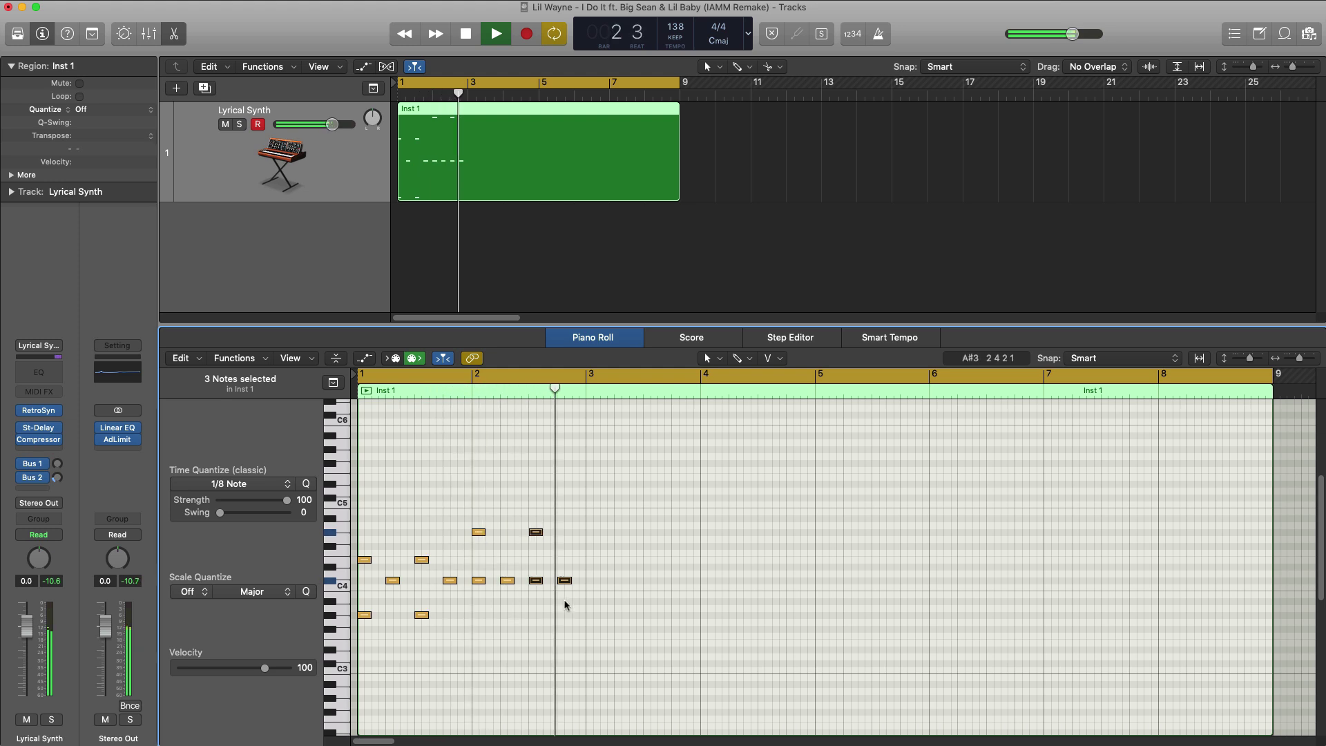
pyautogui.press('space')
# Repeat the two-bar phrase into bars 3 and 4, and set the cycle range from bar 5 to bar 9.
pyautogui.moveTo(624, 638); pyautogui.dragTo(352, 503)
pyautogui.press('super+r')
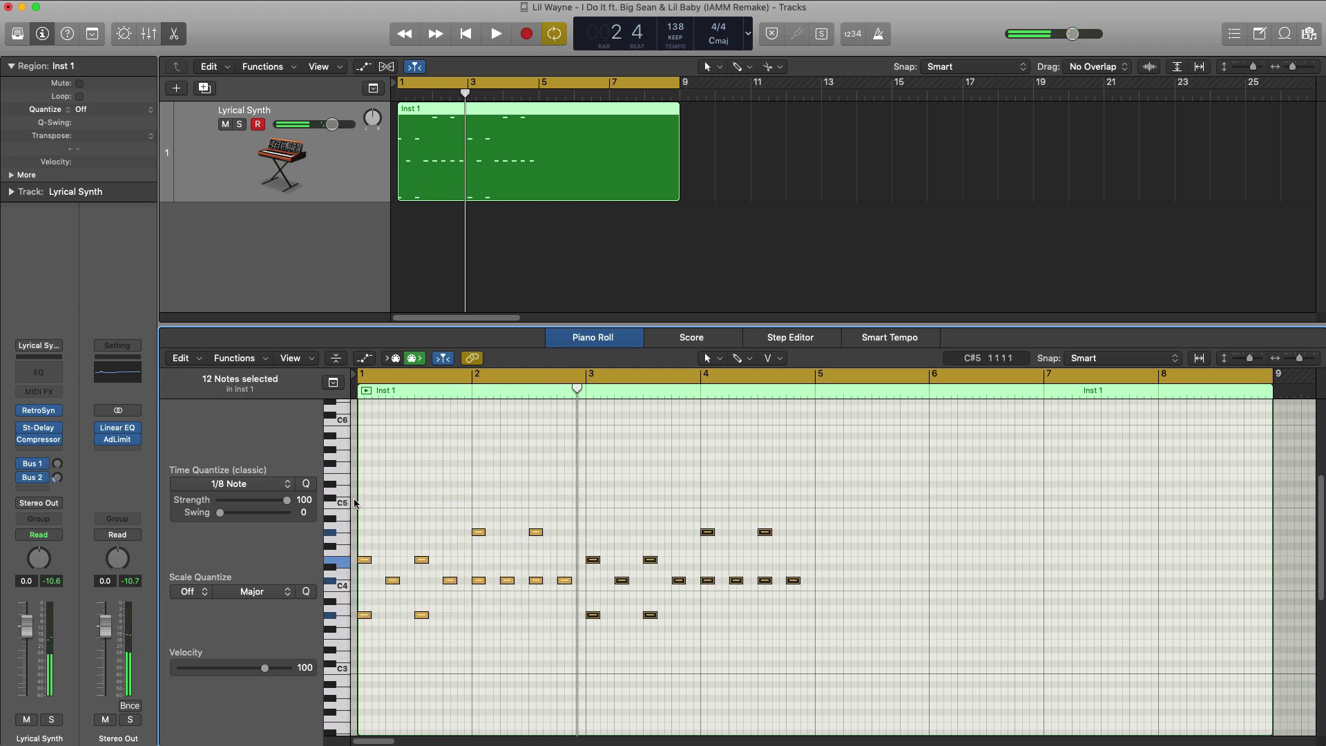
pyautogui.press('space')
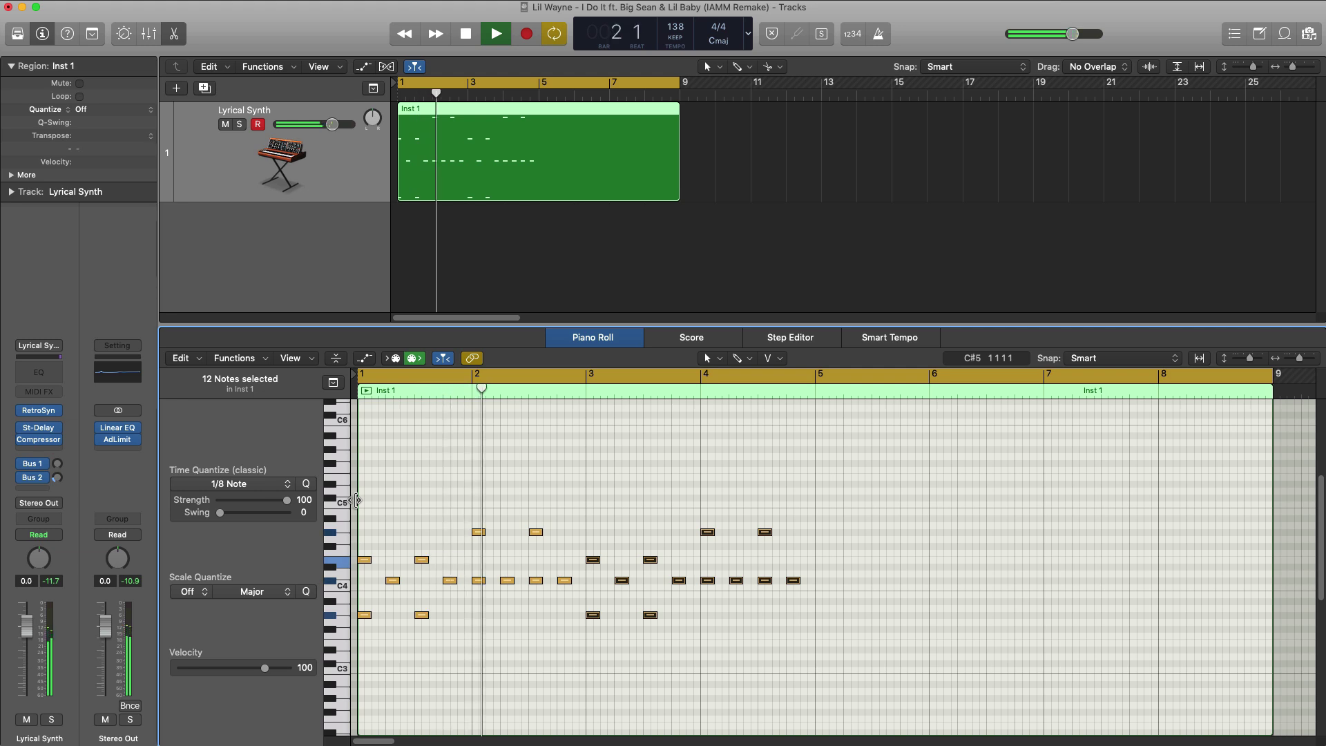
pyautogui.moveTo(837, 385); pyautogui.dragTo(1251, 401)
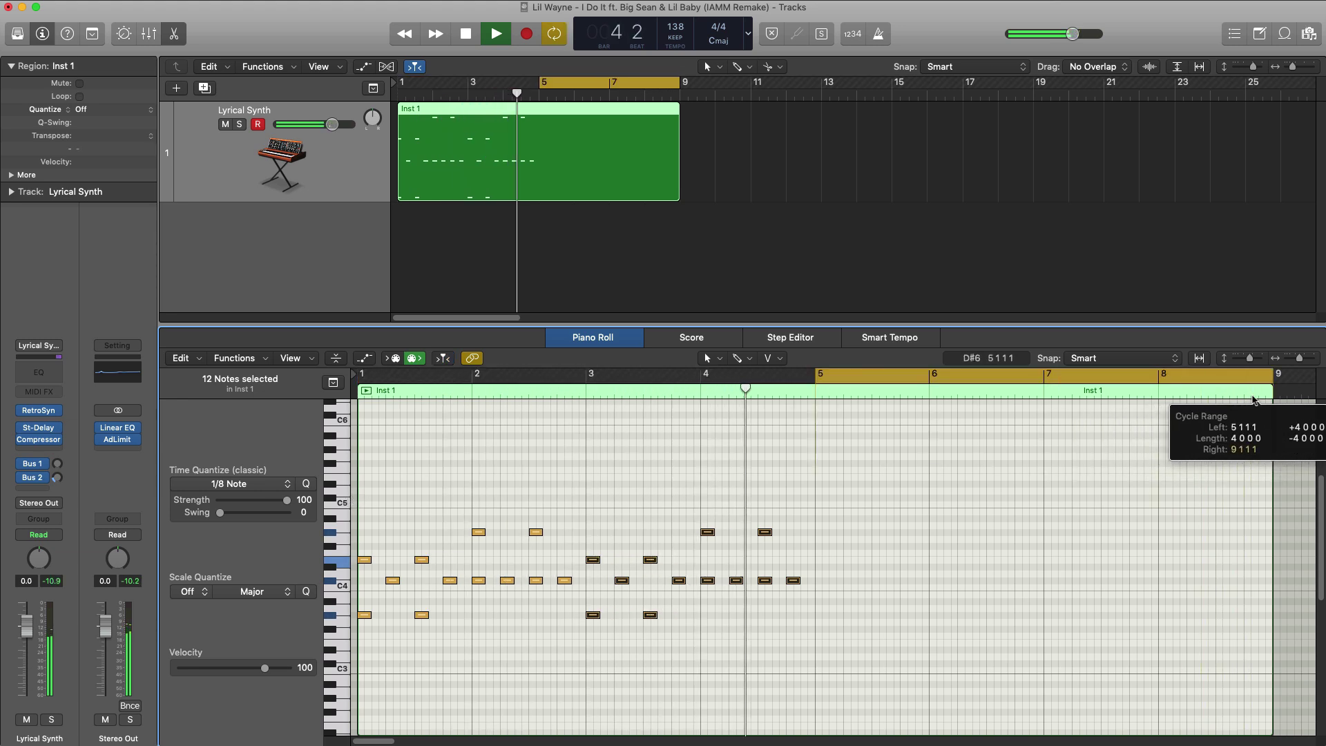
pyautogui.press('space')
# Repeat the phrase into bars 5 and 6 and raise the two lowest notes in bar 5 to A3.
pyautogui.moveTo(919, 645); pyautogui.dragTo(590, 462)
pyautogui.press('super+r')
pyautogui.moveTo(896, 628); pyautogui.dragTo(822, 608)
pyautogui.click(822, 610)
pyautogui.press('space')
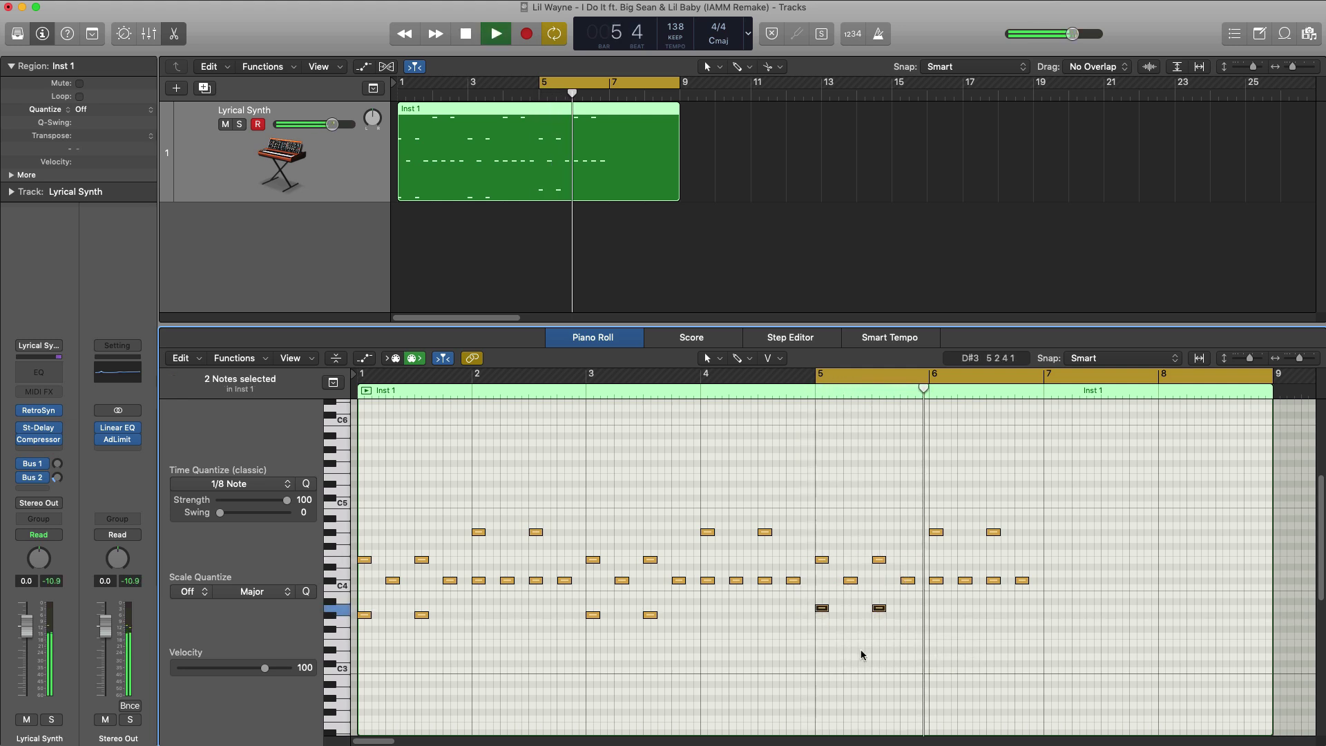
pyautogui.press('space')
# Copy the phrase from bars 5 and 6 into bars 7 and 8, and lower the two lowest notes in bar 7 to F#3.
pyautogui.moveTo(1076, 657); pyautogui.dragTo(806, 491)
pyautogui.press('super+c')
pyautogui.press('super+v')
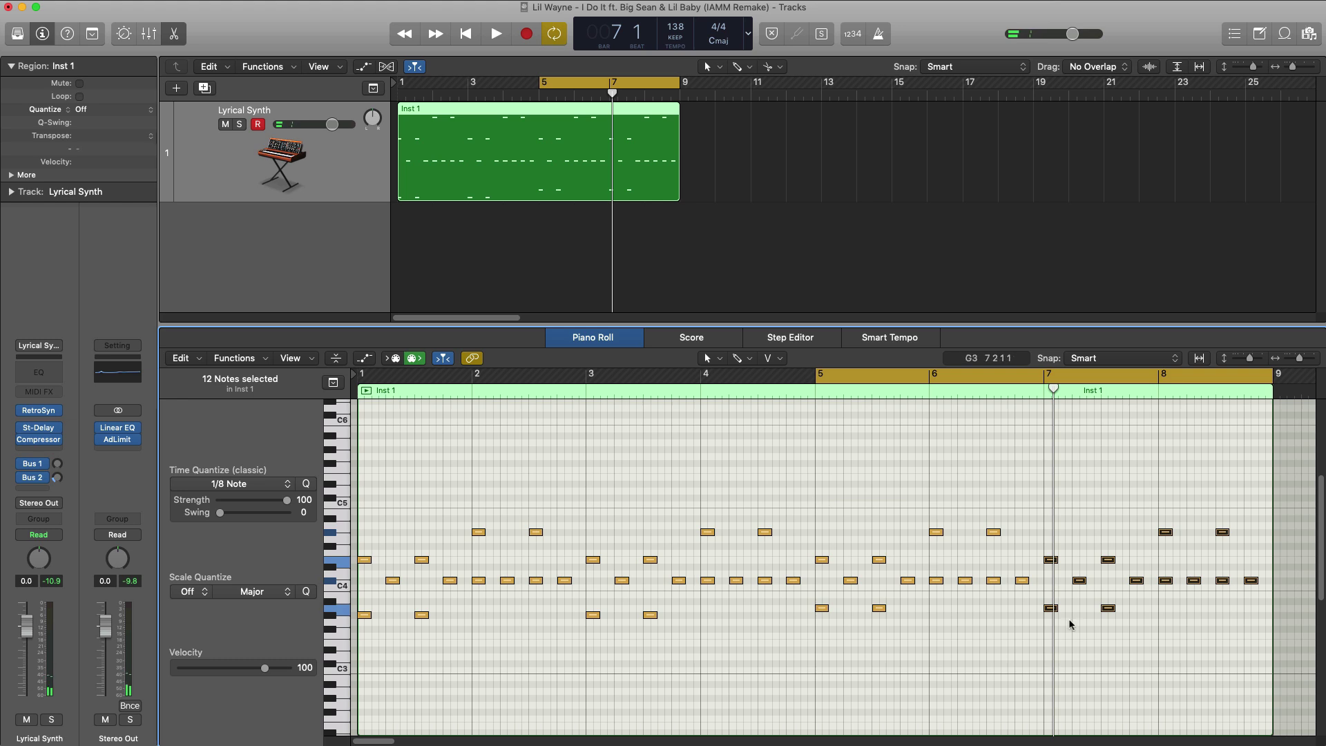
pyautogui.click(1128, 648)
pyautogui.moveTo(1054, 613); pyautogui.dragTo(1049, 629)
pyautogui.press('space')
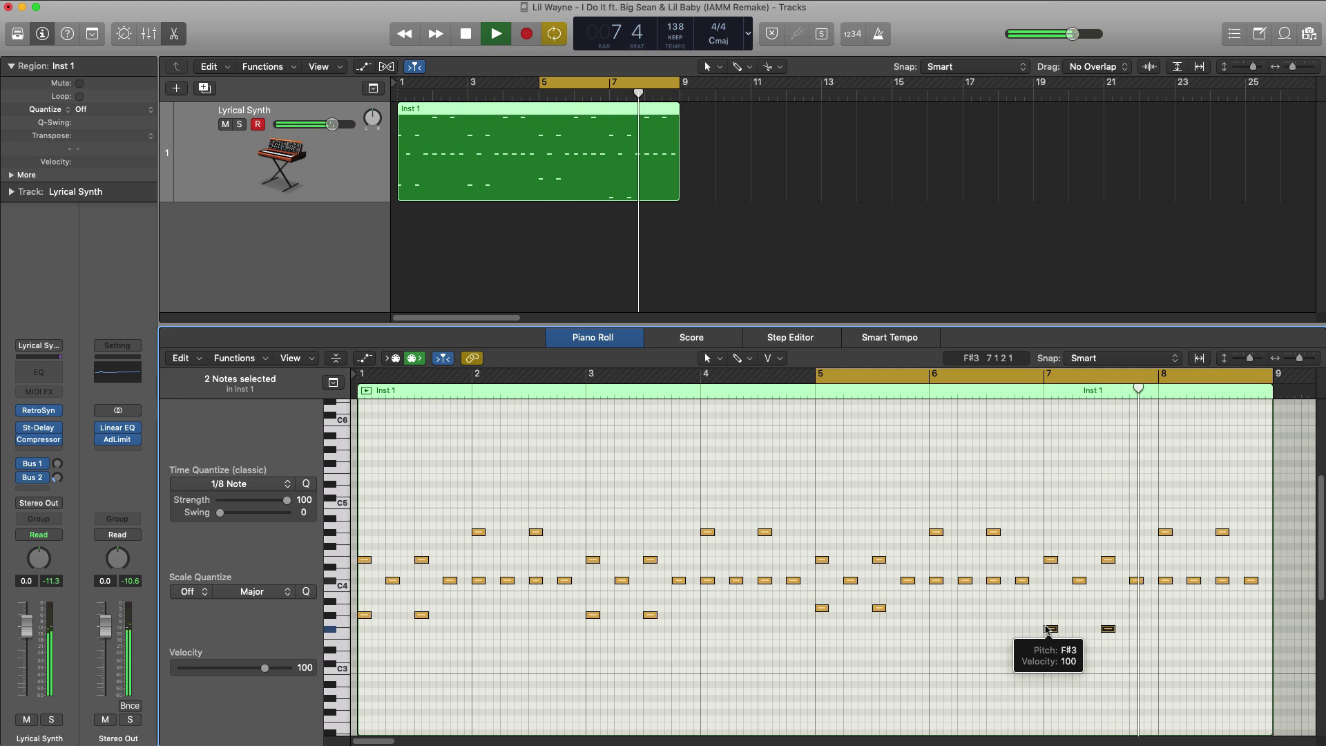
pyautogui.press('space')
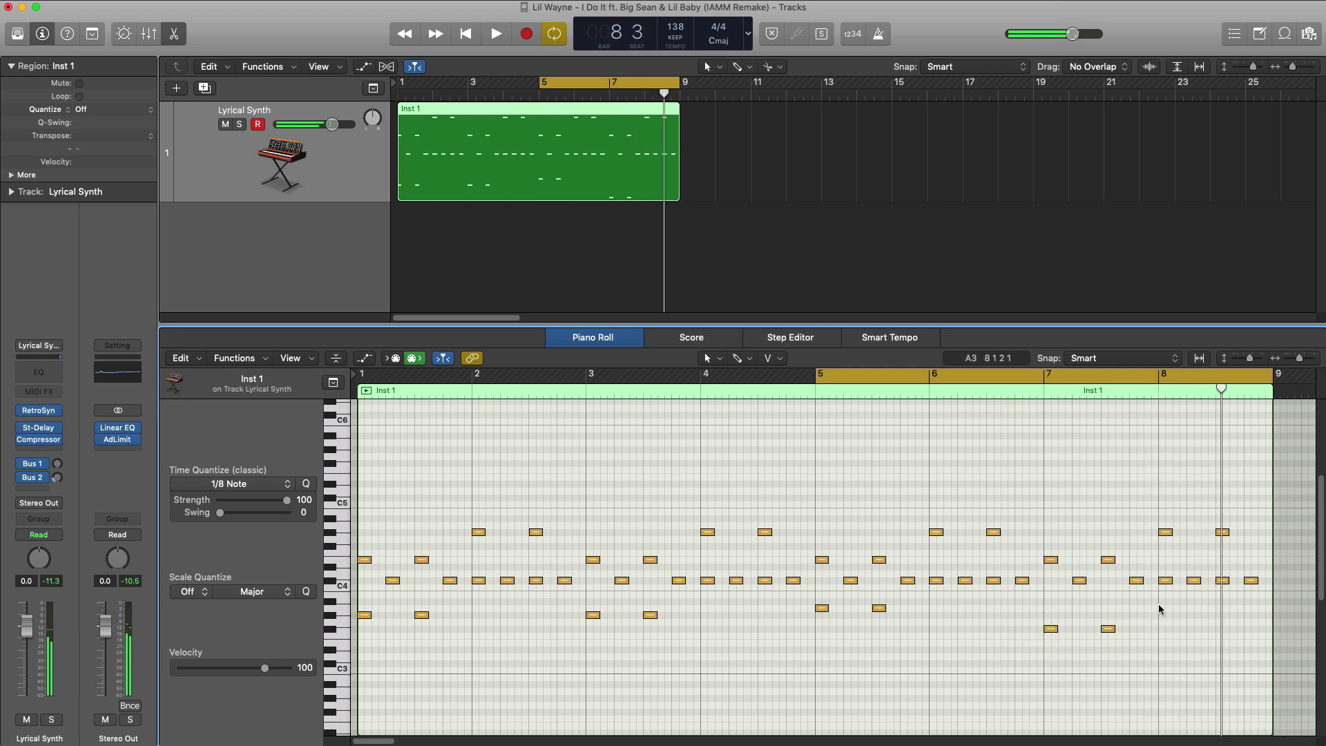
# In bar 8, lower the C#4 notes on beats 1 and 3 to A3 and the G#4 notes to F#4, cycling only that bar.
pyautogui.moveTo(1163, 585); pyautogui.dragTo(1223, 608)
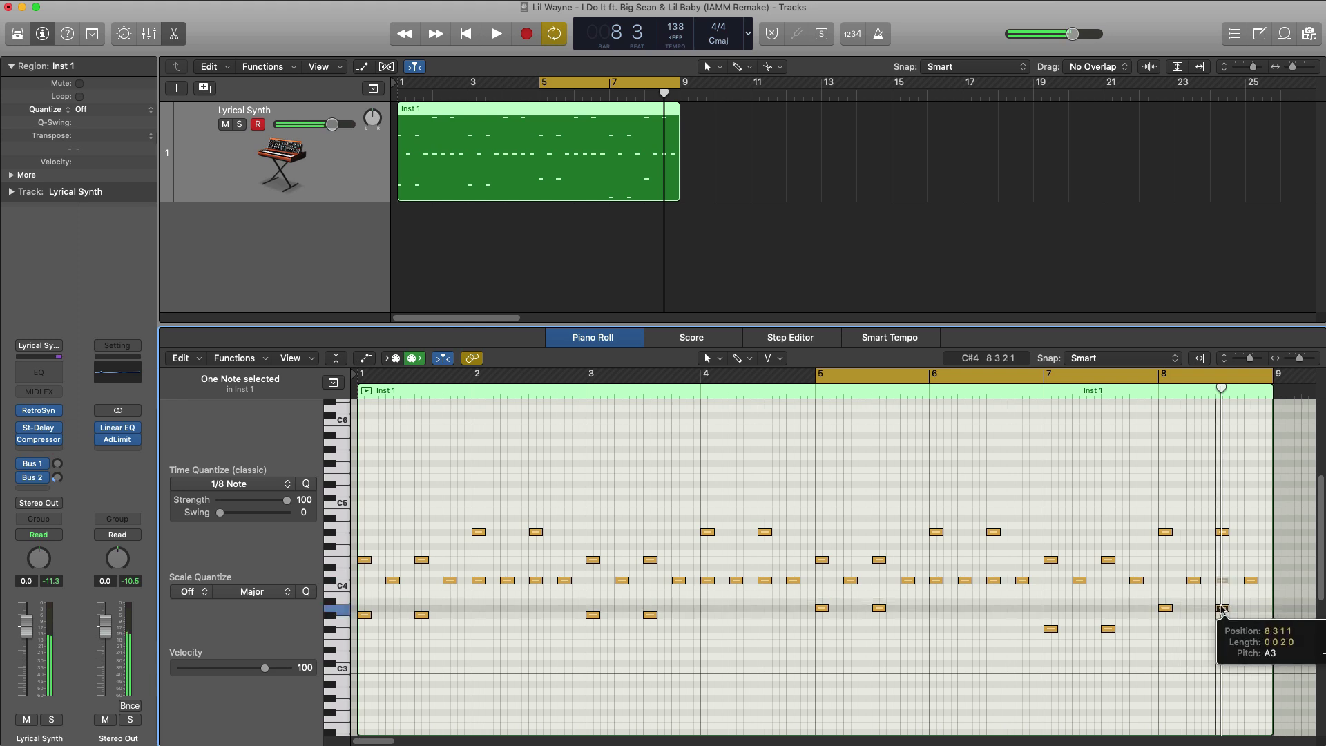
pyautogui.press('space')
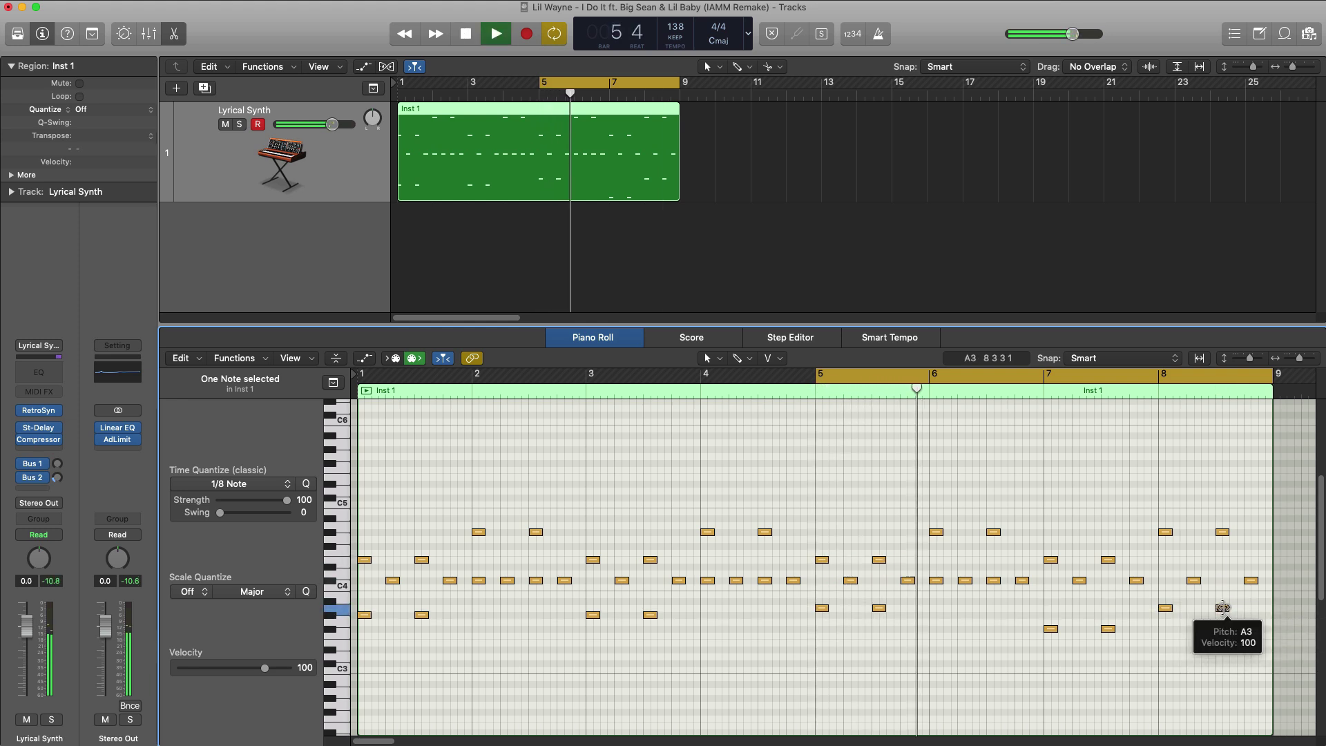
pyautogui.click(1192, 375)
pyautogui.moveTo(1158, 378); pyautogui.dragTo(1267, 387)
pyautogui.press('space')
pyautogui.moveTo(1241, 545)
pyautogui.mouseDown()
pyautogui.moveTo(1160, 527)
pyautogui.moveTo(1164, 547)
pyautogui.mouseUp()
pyautogui.press('space')
# Set the cycle range from bar 1 to bar 9 and play back the whole melody.
pyautogui.press('space')
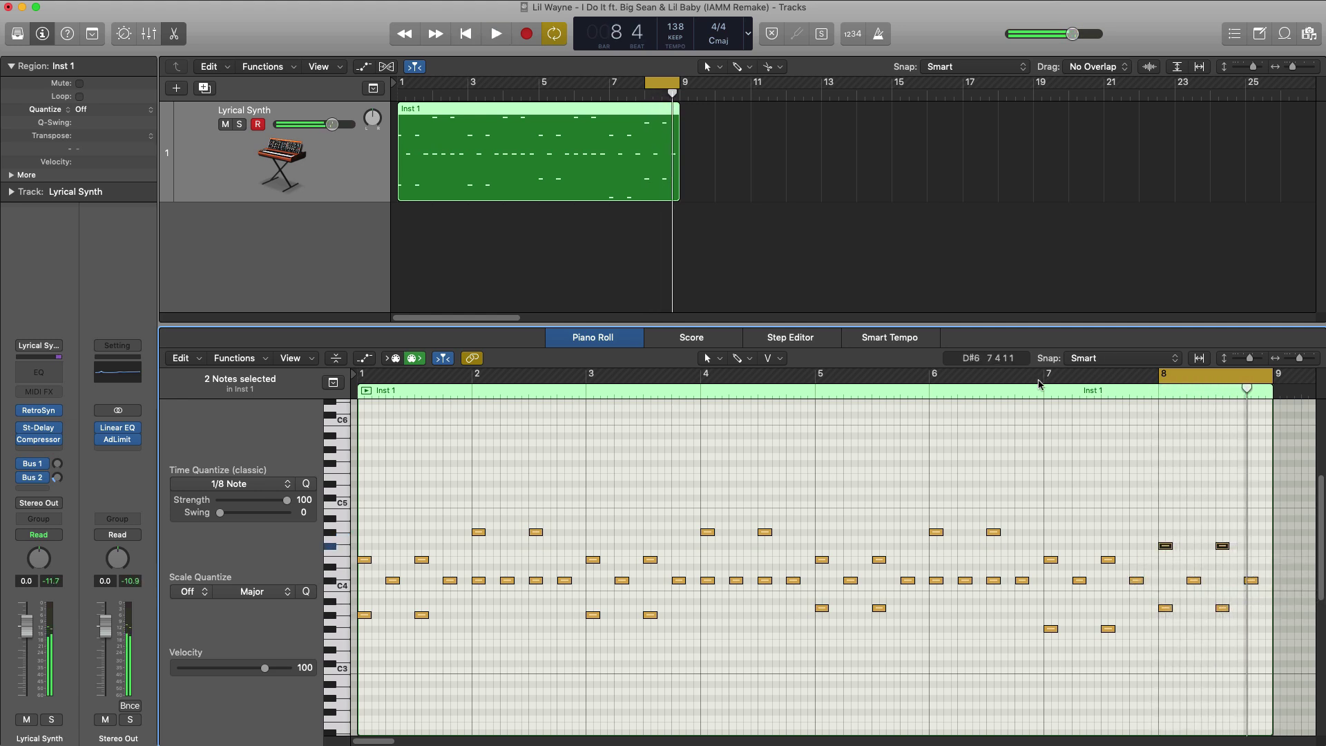
pyautogui.moveTo(404, 86); pyautogui.dragTo(677, 86)
pyautogui.press('space')
pyautogui.scroll(-2, 661, 463)
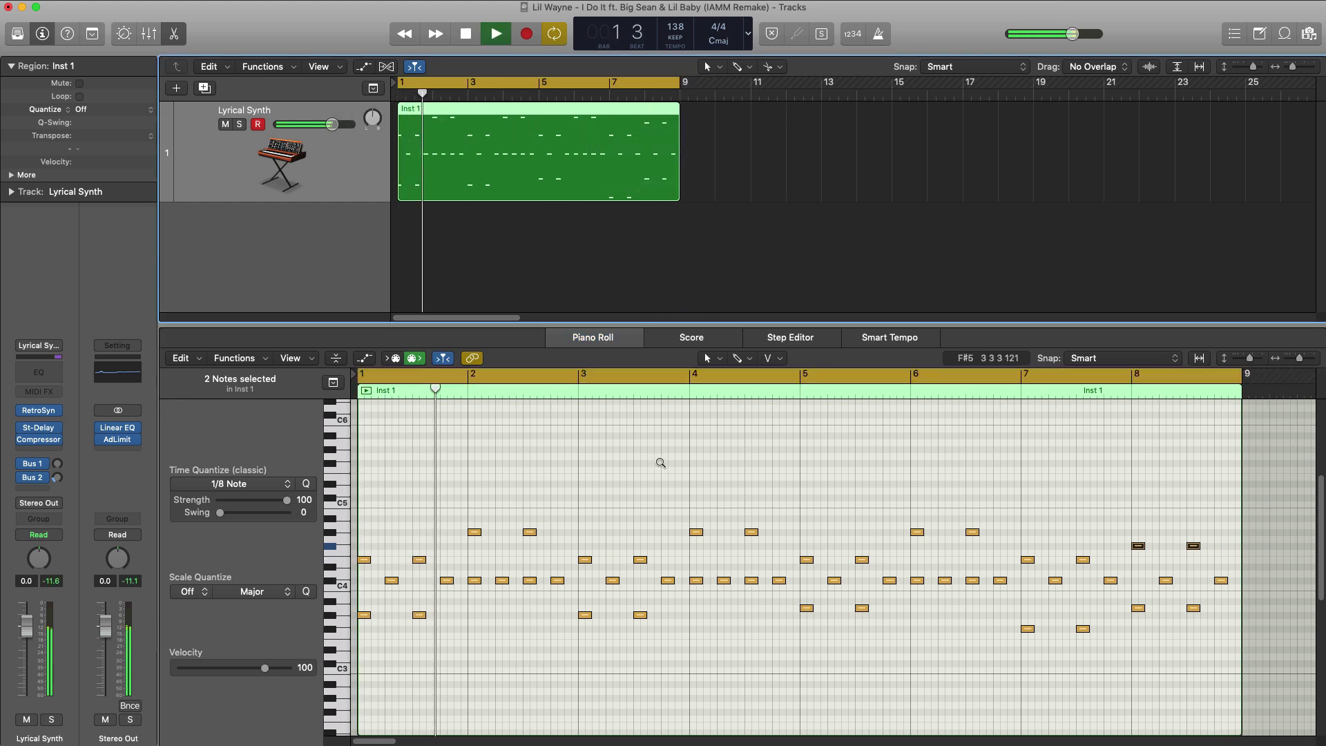
pyautogui.scroll(-1, 661, 463)
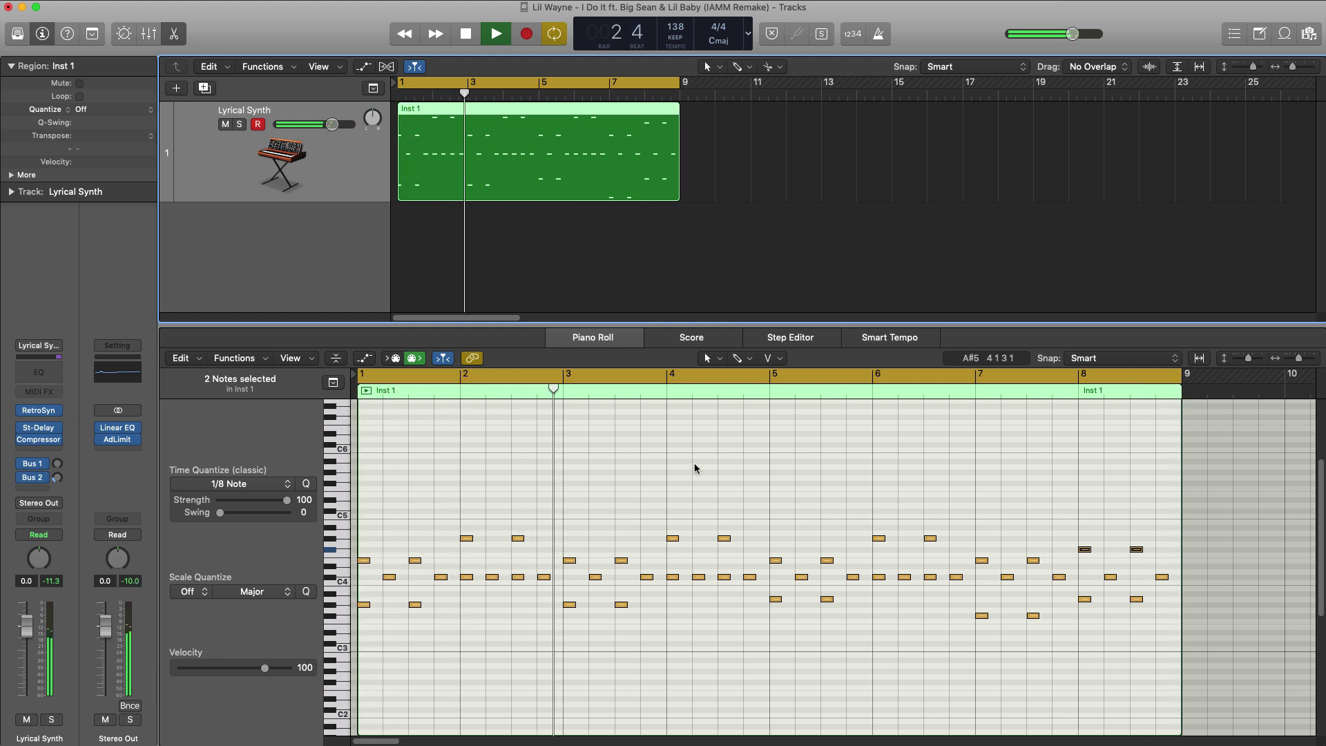
# Raise the C#4 notes on beats 2 and 4 of bar 8 to D#4, and cycle from bar 1 to bar 9.
pyautogui.press('space')
pyautogui.moveTo(1160, 592); pyautogui.dragTo(1107, 570)
pyautogui.click(989, 388)
pyautogui.press('space')
pyautogui.click(972, 389)
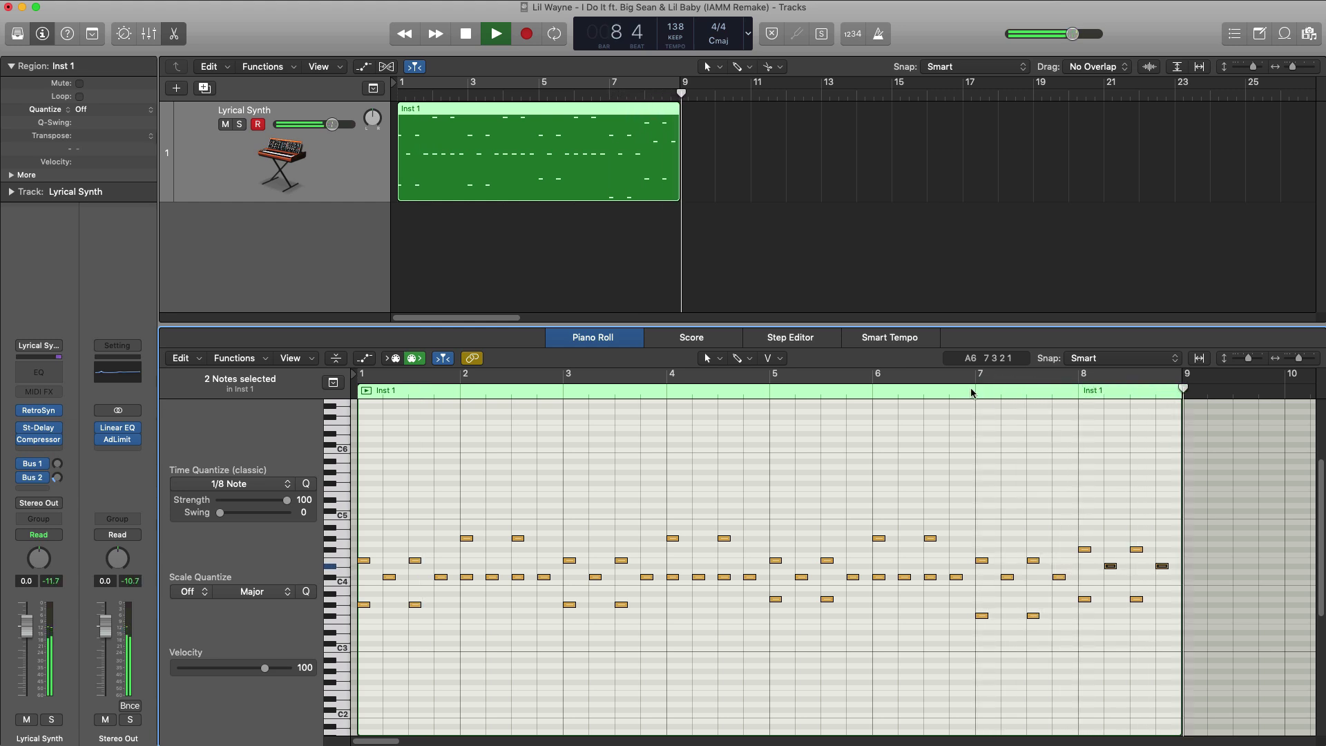
pyautogui.moveTo(407, 82); pyautogui.dragTo(681, 85)
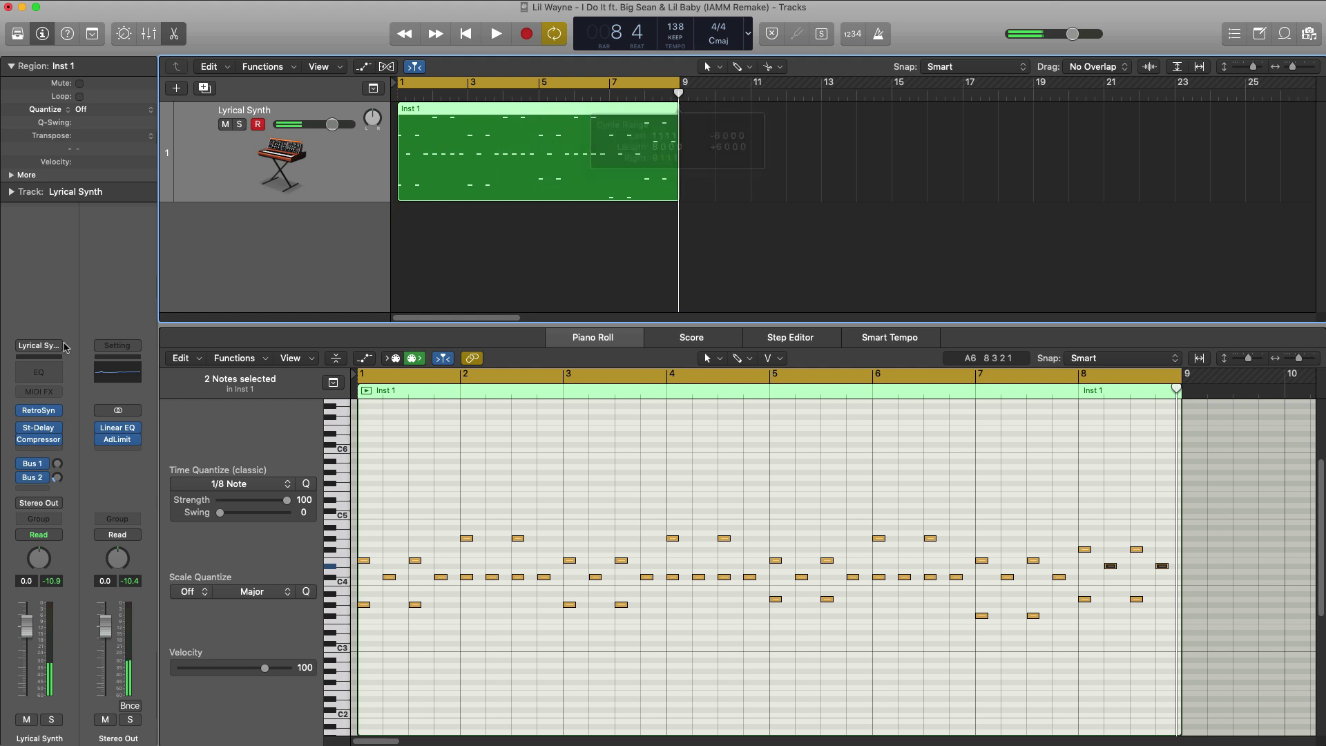
# Show the track's Retro Synth and set its filter cutoff to 0.492 and resonance to 0.04 during playback.
pyautogui.press('v')
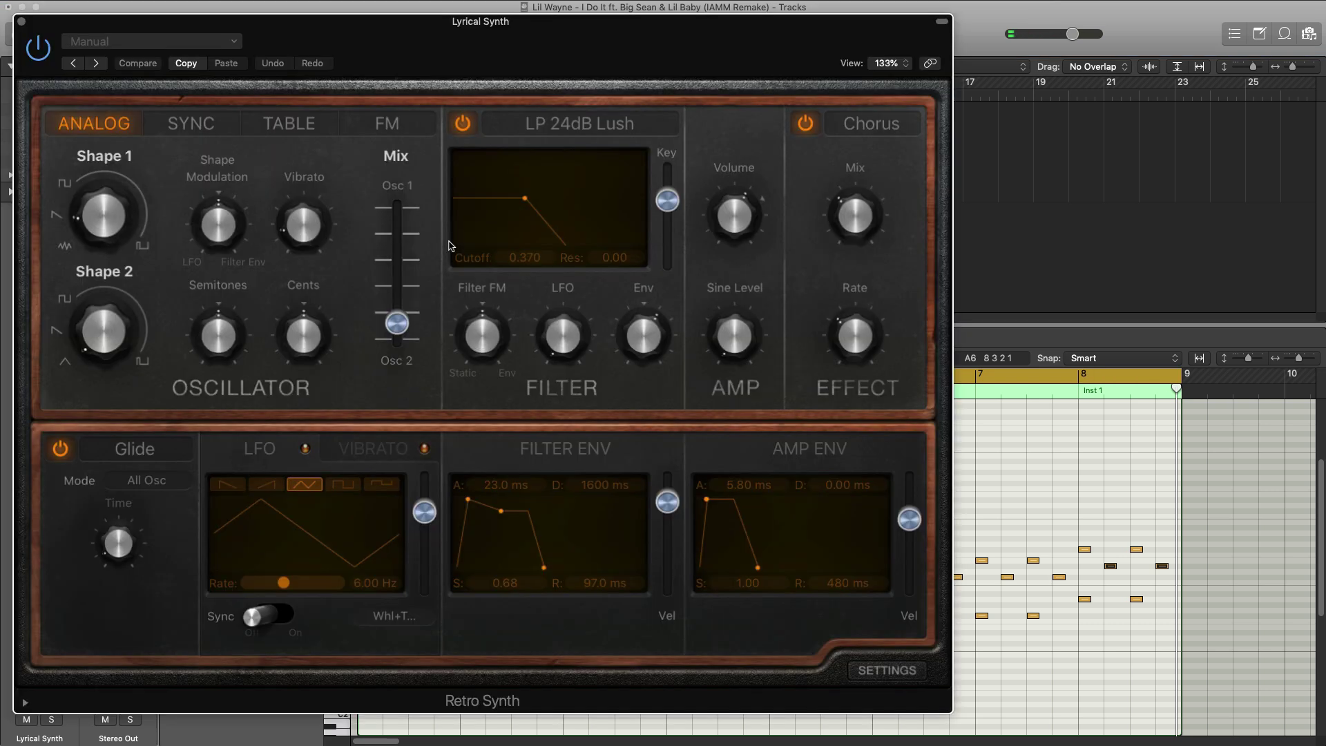
pyautogui.moveTo(538, 51); pyautogui.dragTo(616, 37)
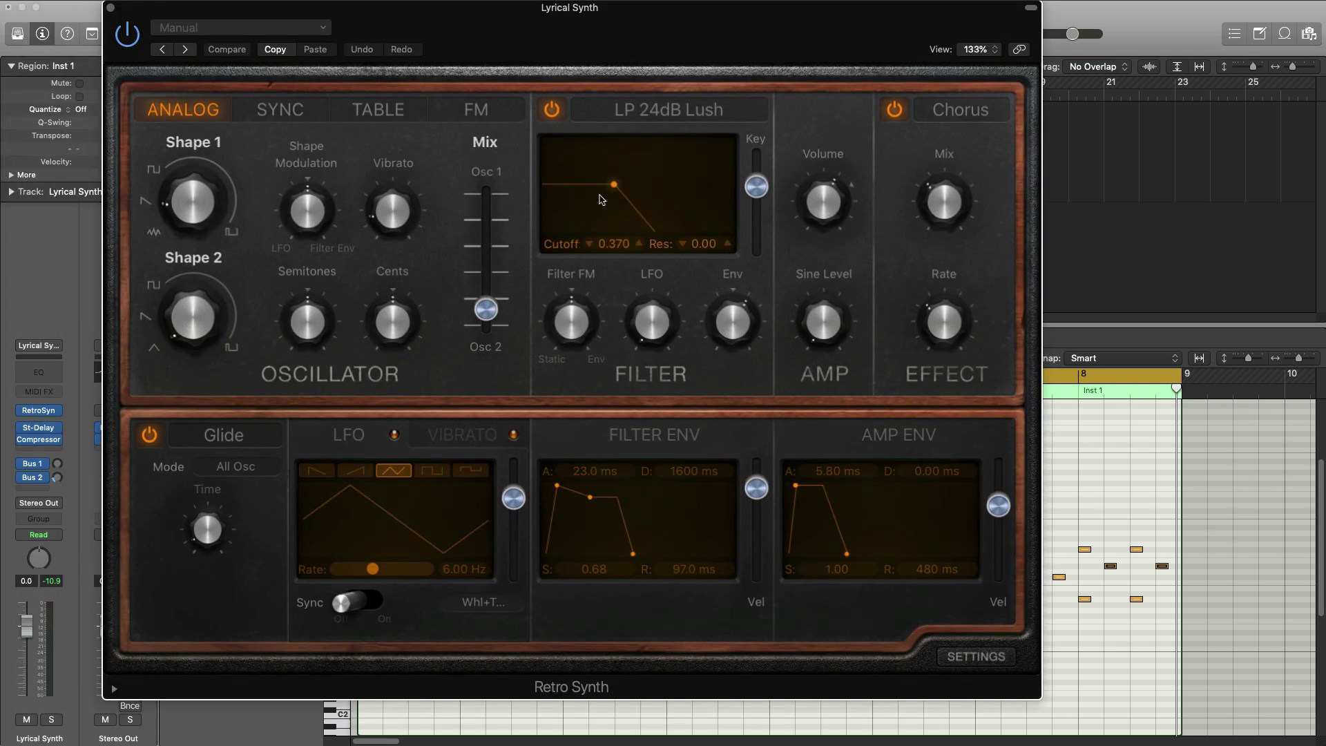
pyautogui.press('space')
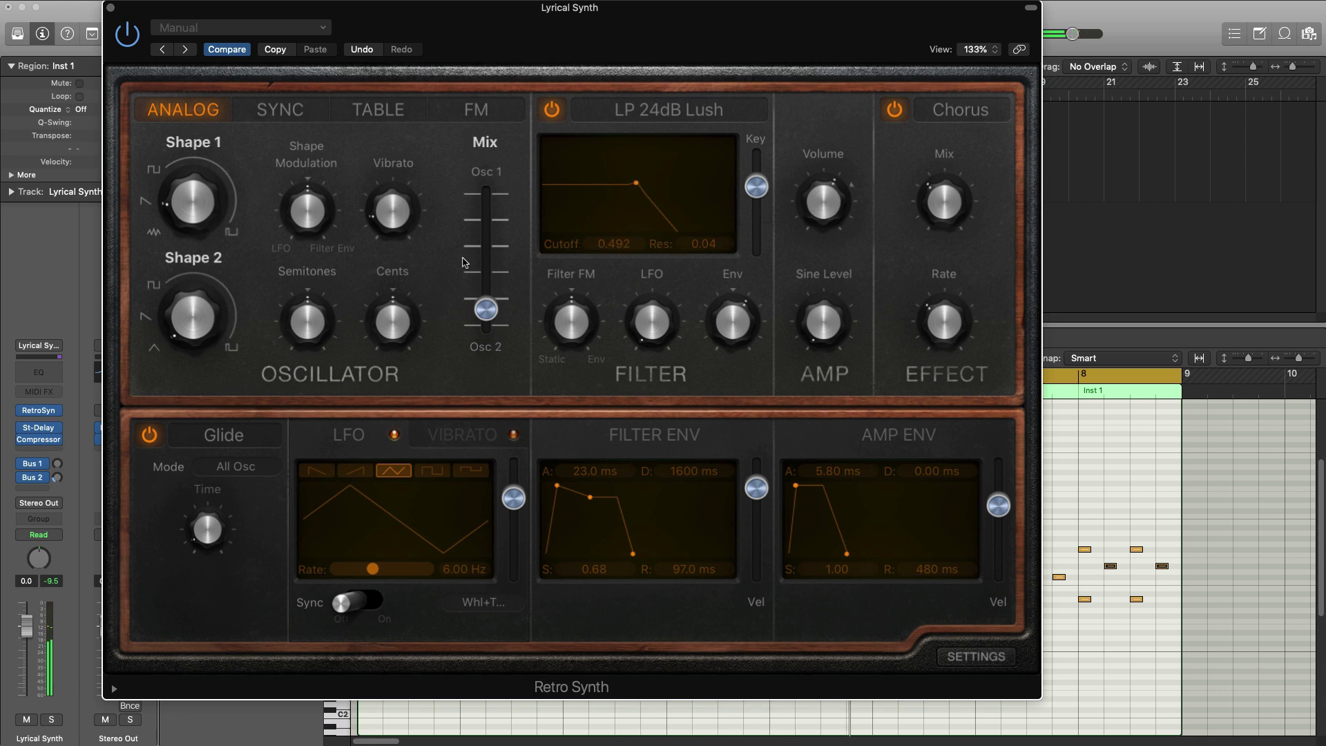
# Set the mix fully to Osc 2, disable Chorus, and set filter attack to 160 ms and amp attack 11 ms, decay 170 ms, sustain 0.71.
pyautogui.click(482, 316)
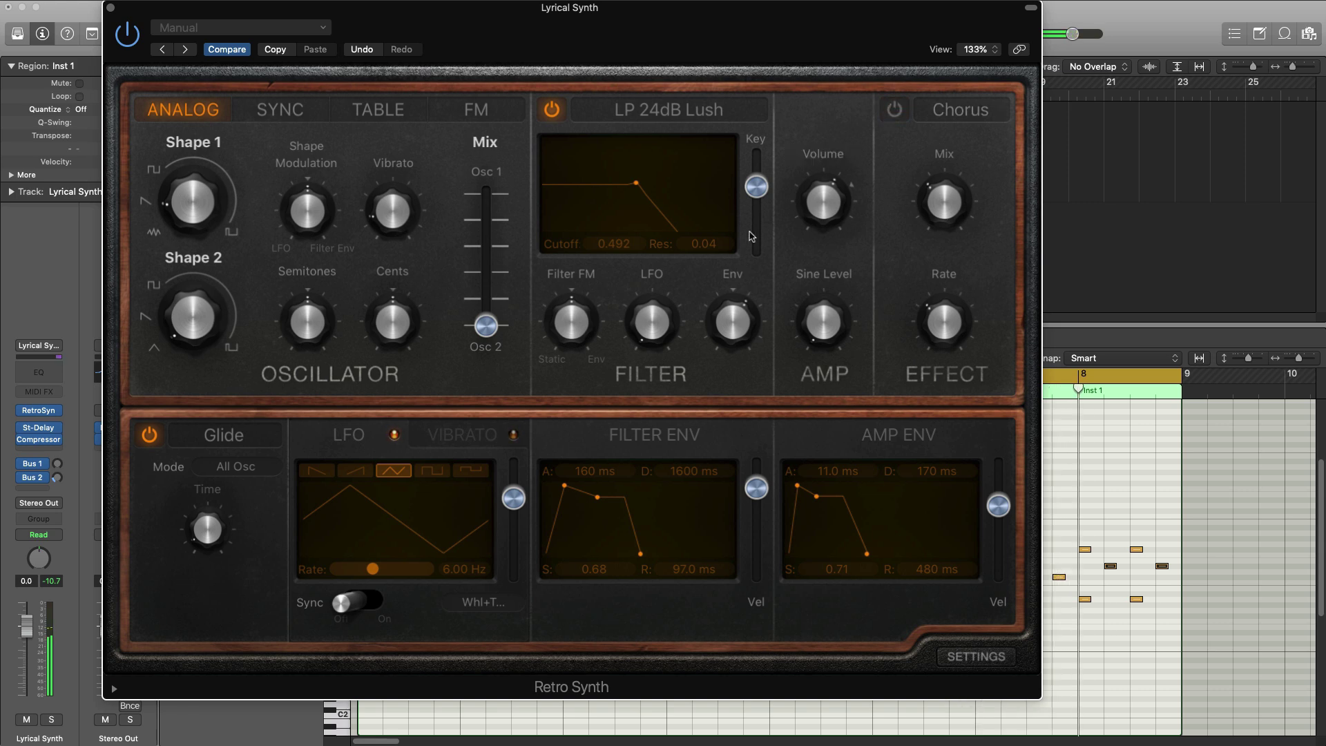
pyautogui.click(110, 8)
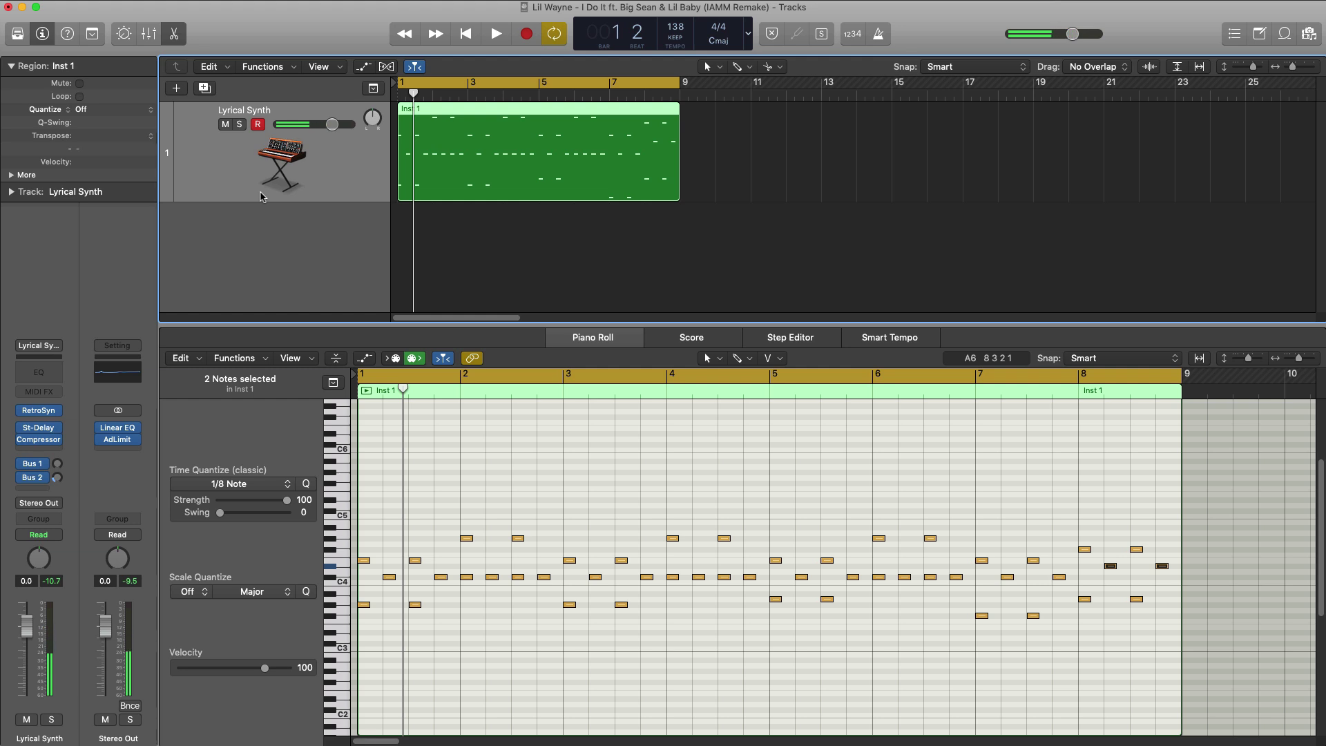
# Insert a stereo Rotor Cabinet modulation effect ahead of the stereo delay on the Lyrical Synth track.
pyautogui.click(52, 426)
pyautogui.moveTo(97, 614)
pyautogui.moveTo(194, 625)
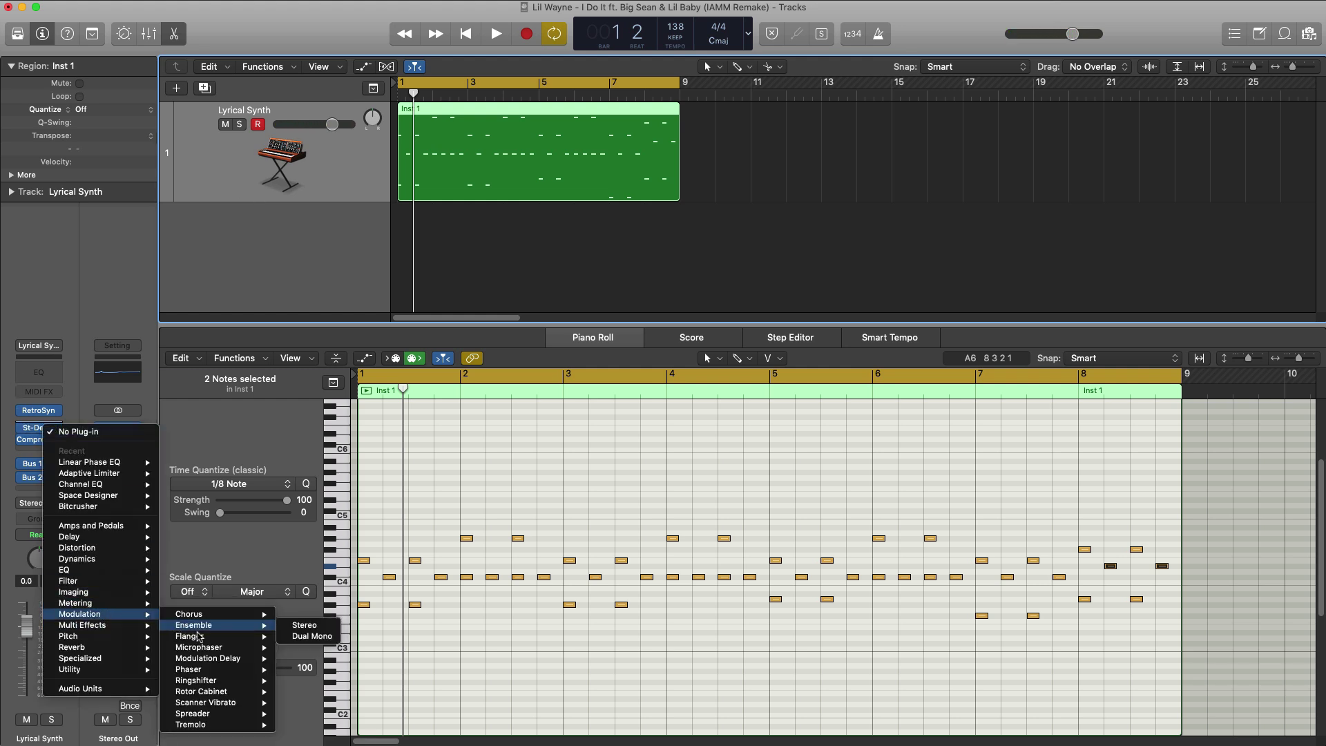
pyautogui.moveTo(249, 692)
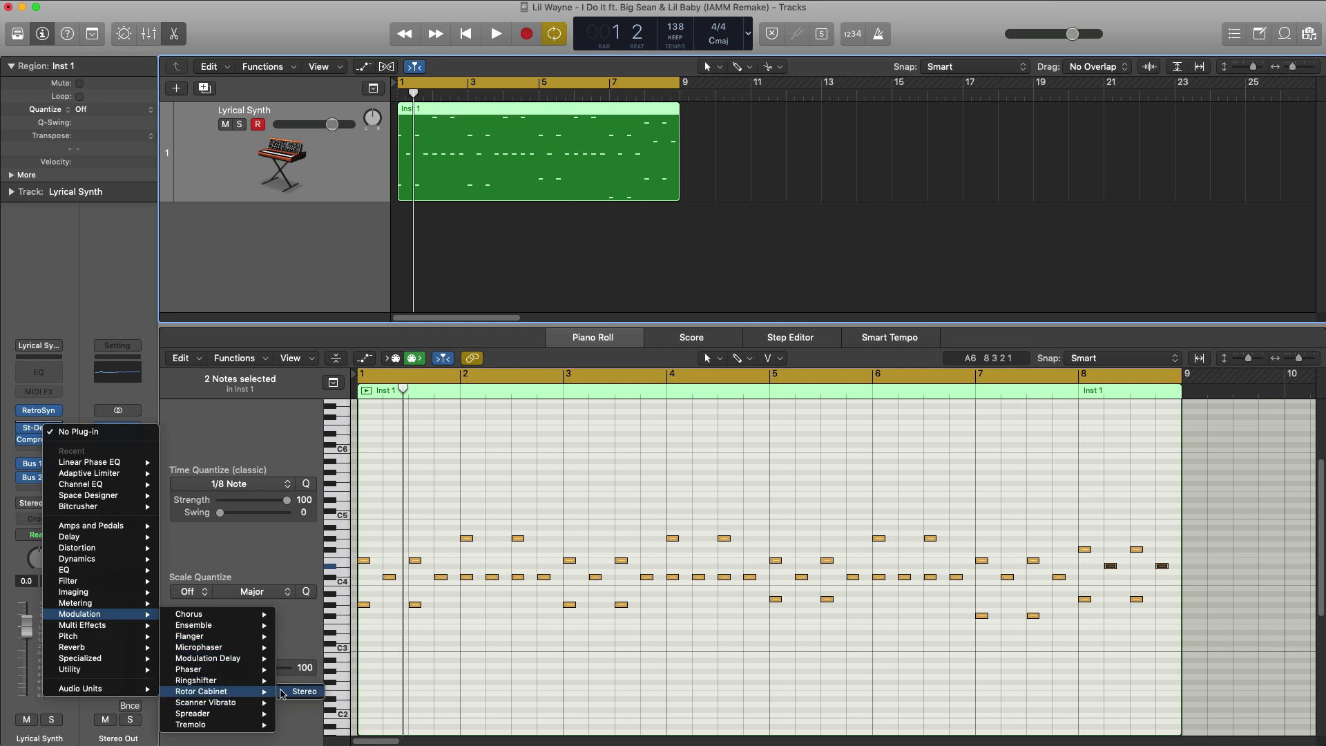
pyautogui.click(295, 692)
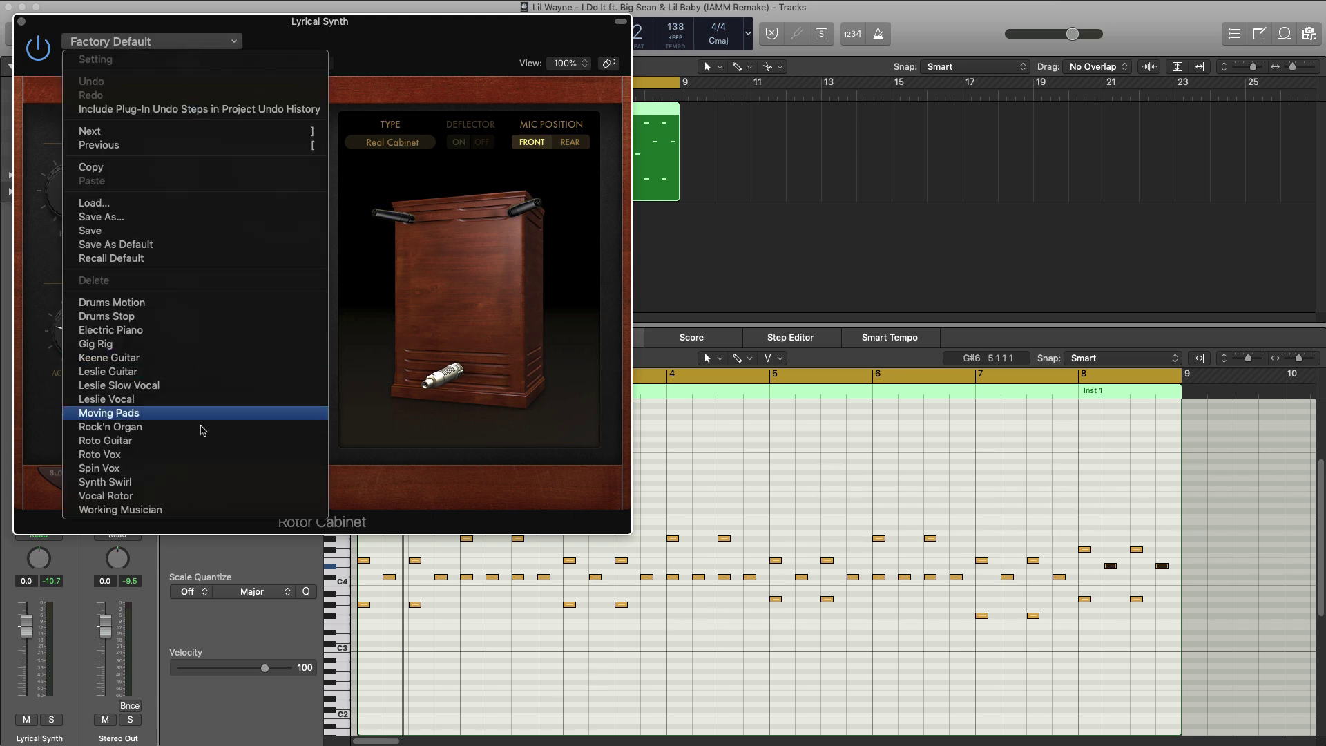
# Load the Working Musician preset in the Rotor Cabinet and audition the melody with it.
pyautogui.click(200, 509)
pyautogui.press('space')
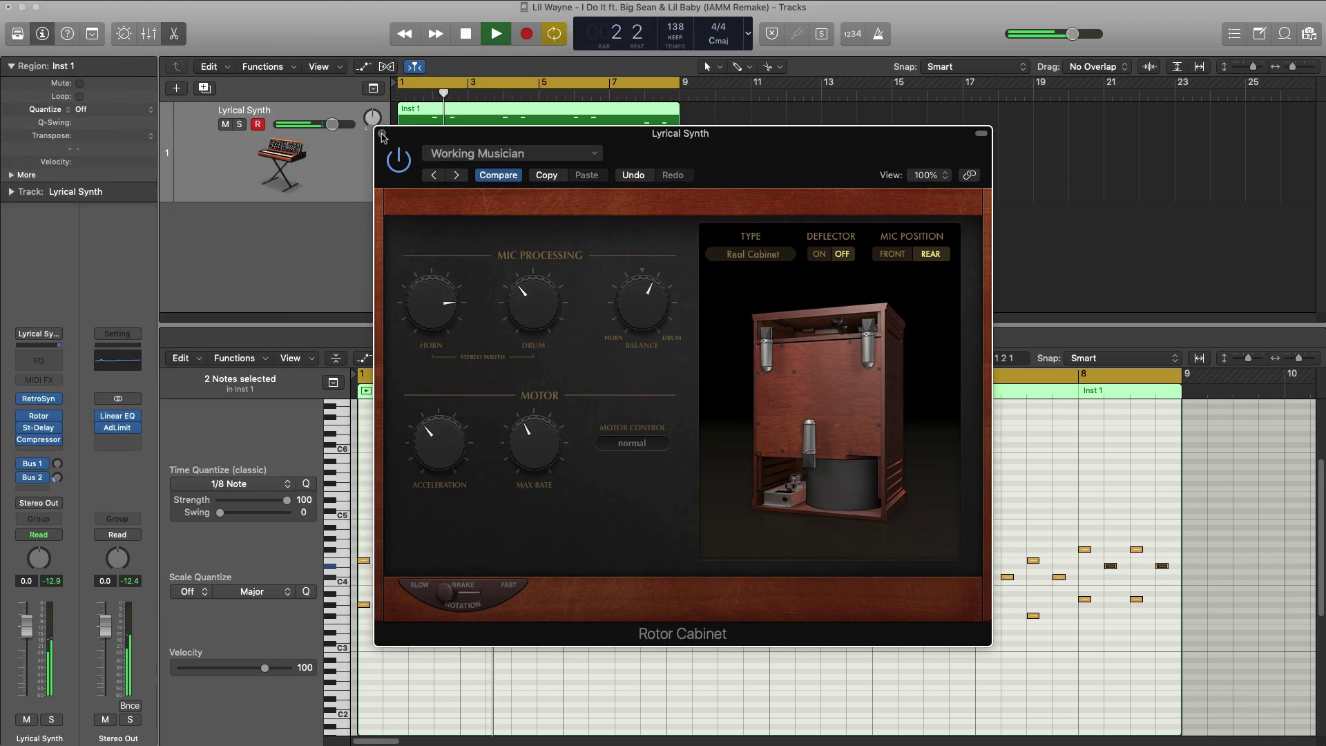
pyautogui.click(383, 135)
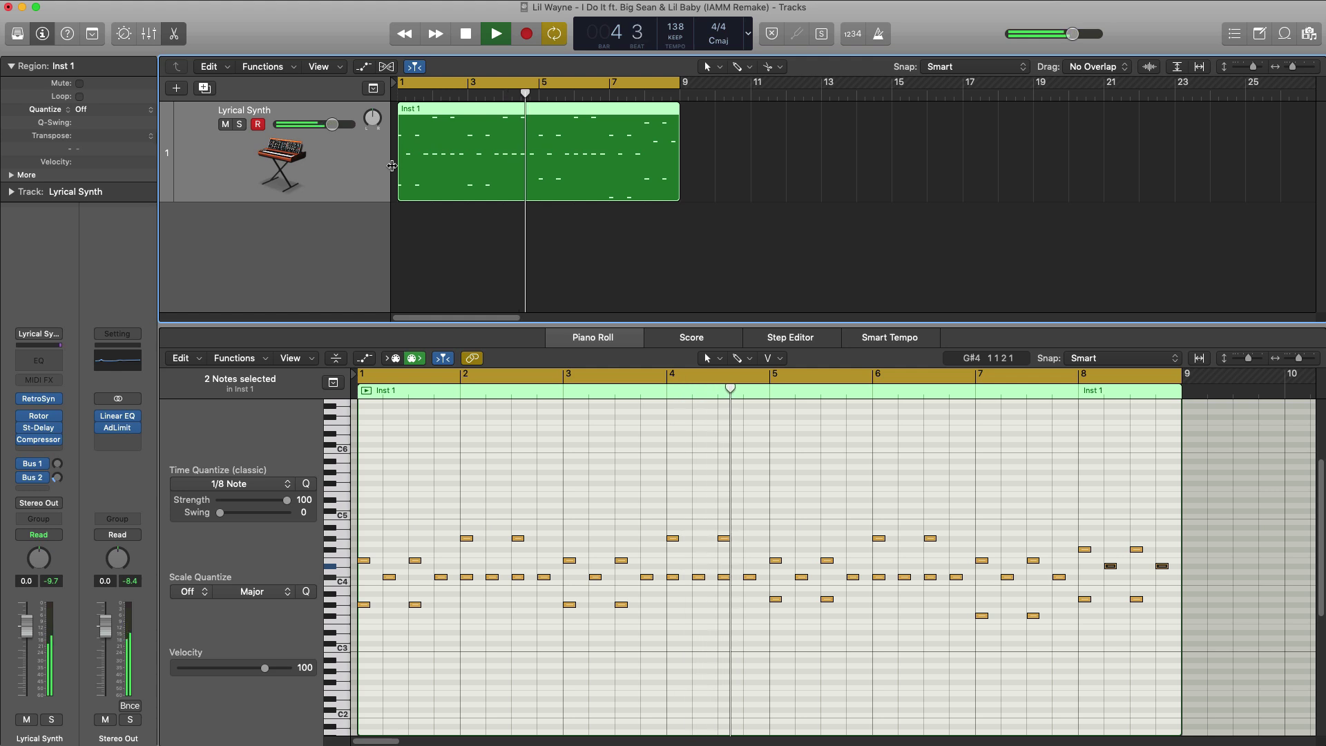
pyautogui.press('space')
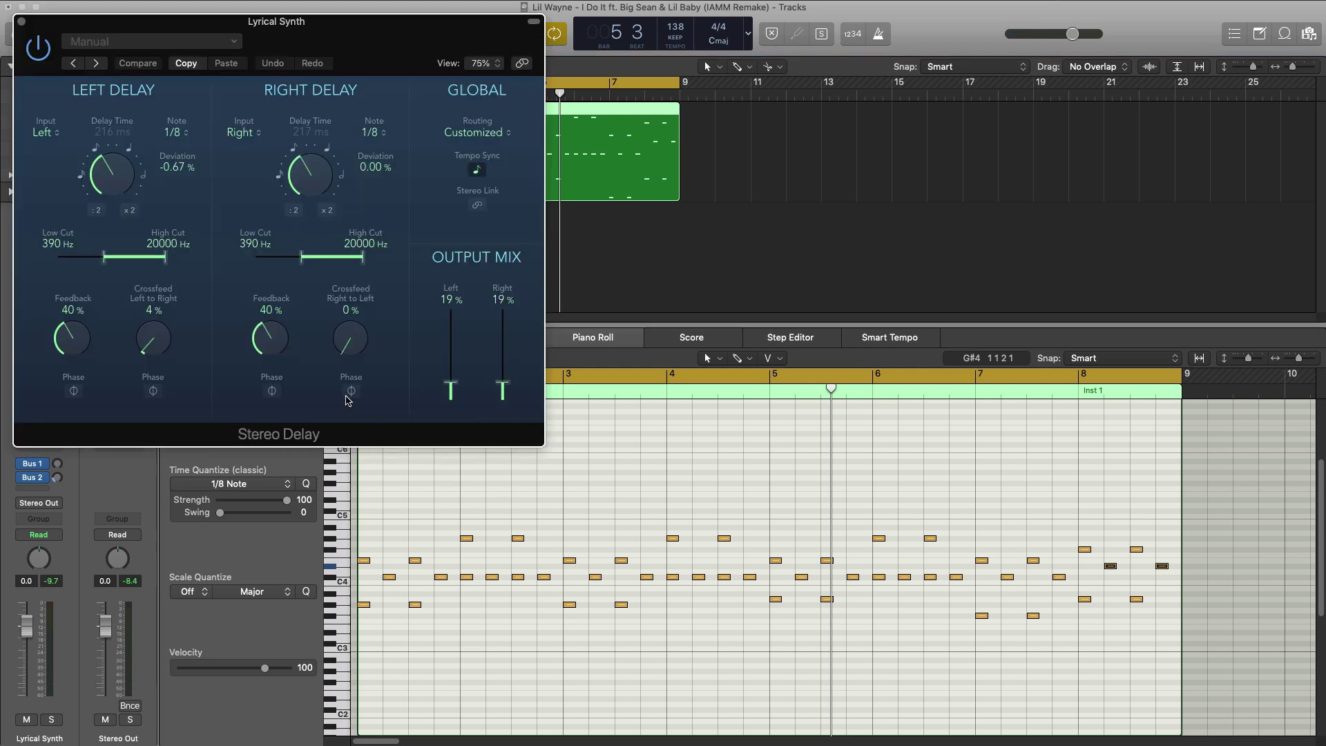
# Place the Stereo Delay after the Compressor and set its left and right output mix to 30% while listening back.
pyautogui.moveTo(392, 46); pyautogui.dragTo(755, 133)
pyautogui.press('space')
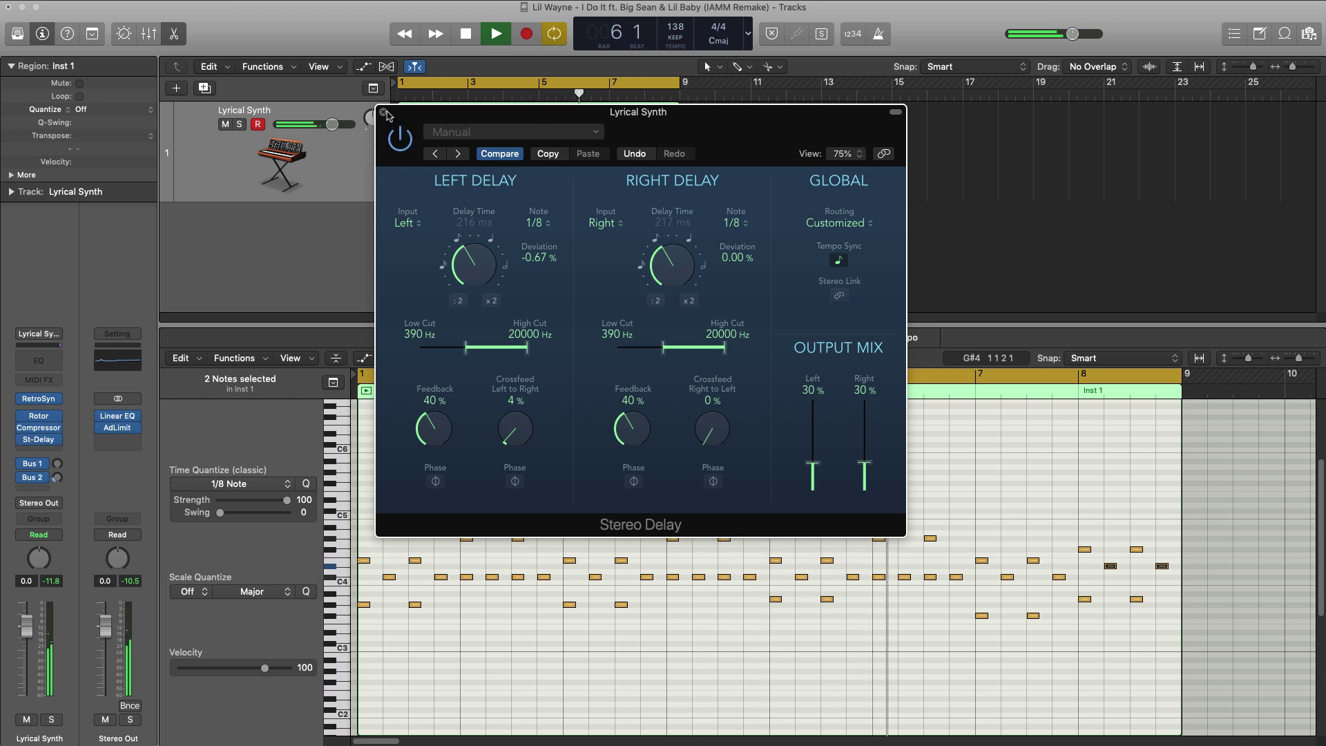
pyautogui.click(385, 114)
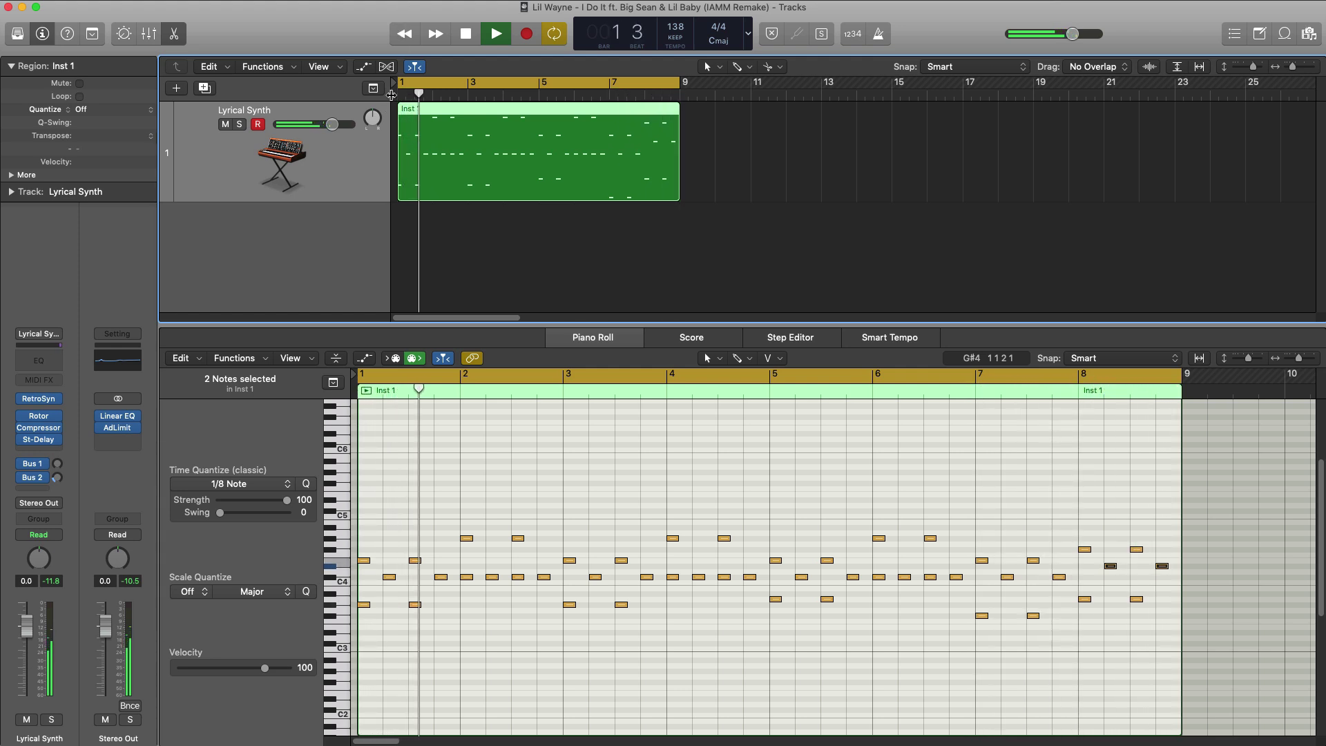
pyautogui.press('space')
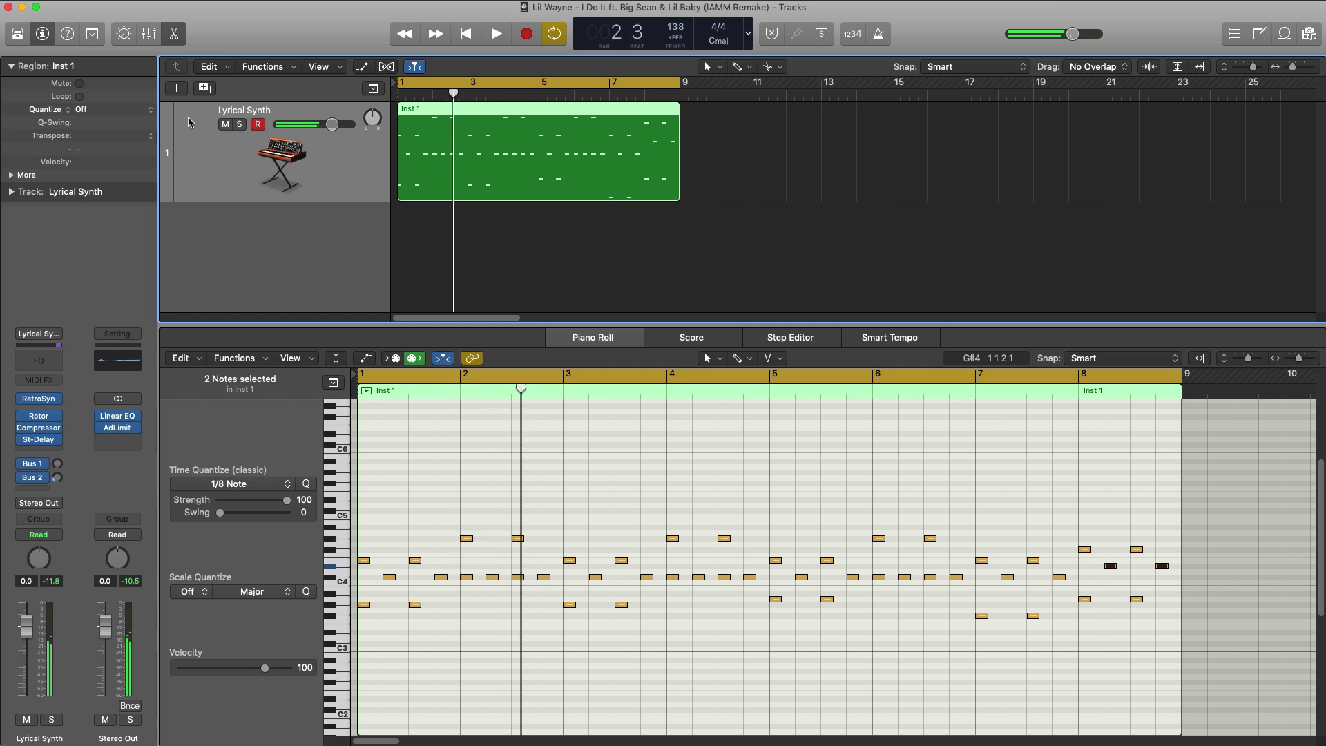
# Add a Channel EQ to the Lyrical Synth track with a low cut at 710 Hz, 48 dB/Oct and Q 0.79.
pyautogui.click(39, 362)
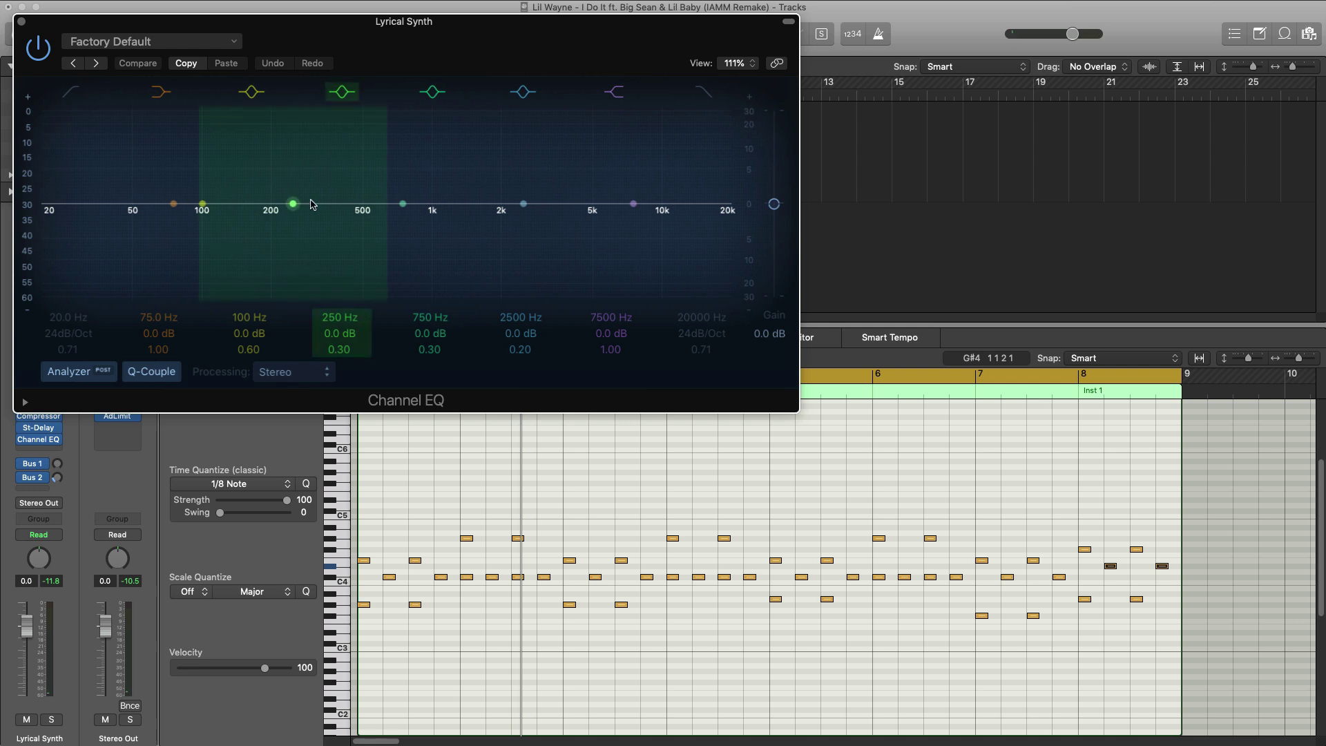
pyautogui.moveTo(276, 69); pyautogui.dragTo(552, 155)
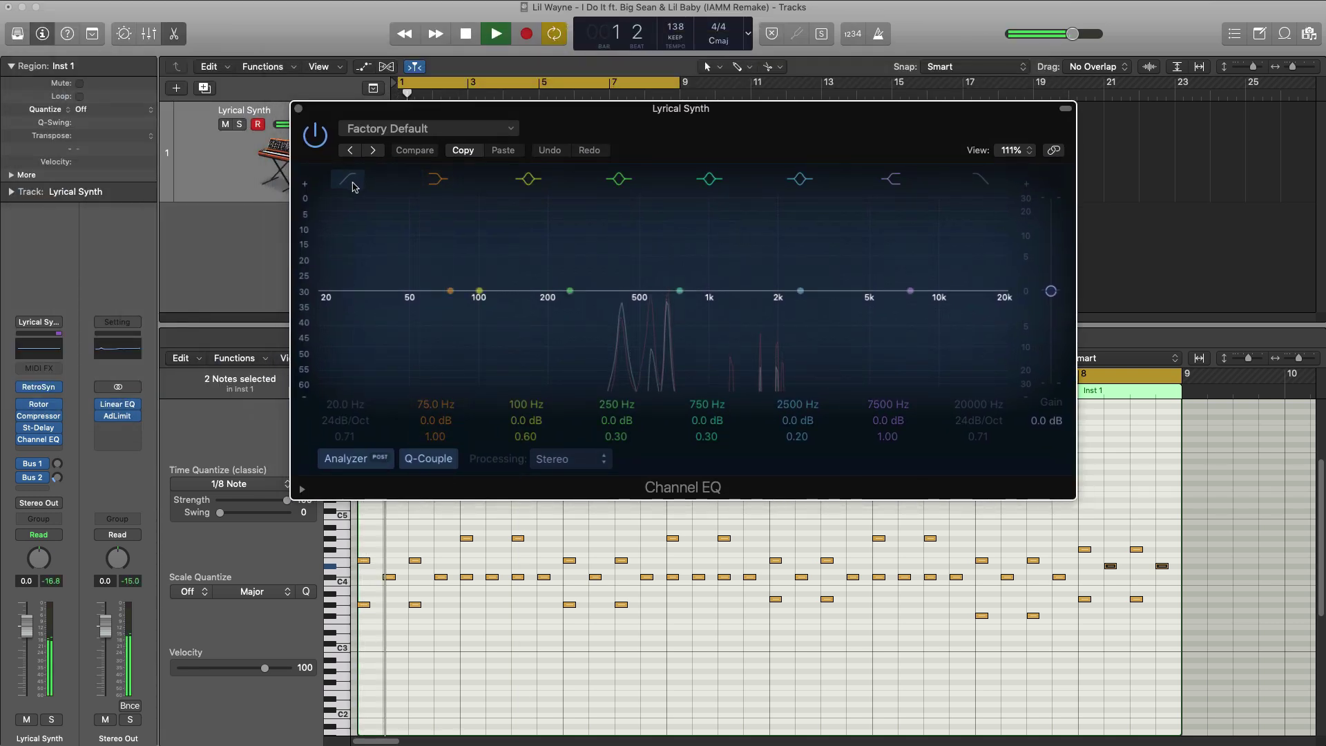
pyautogui.click(351, 180)
pyautogui.moveTo(345, 406); pyautogui.dragTo(345, 330)
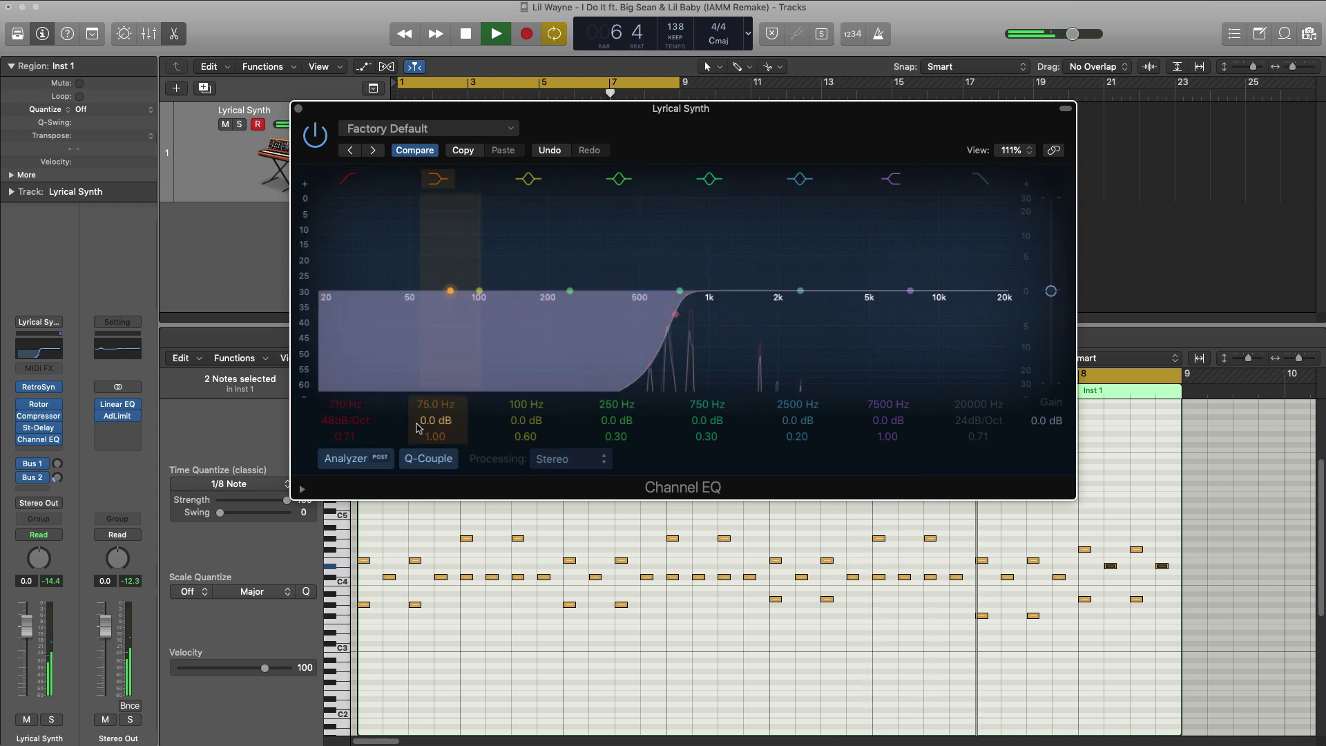
pyautogui.press('space')
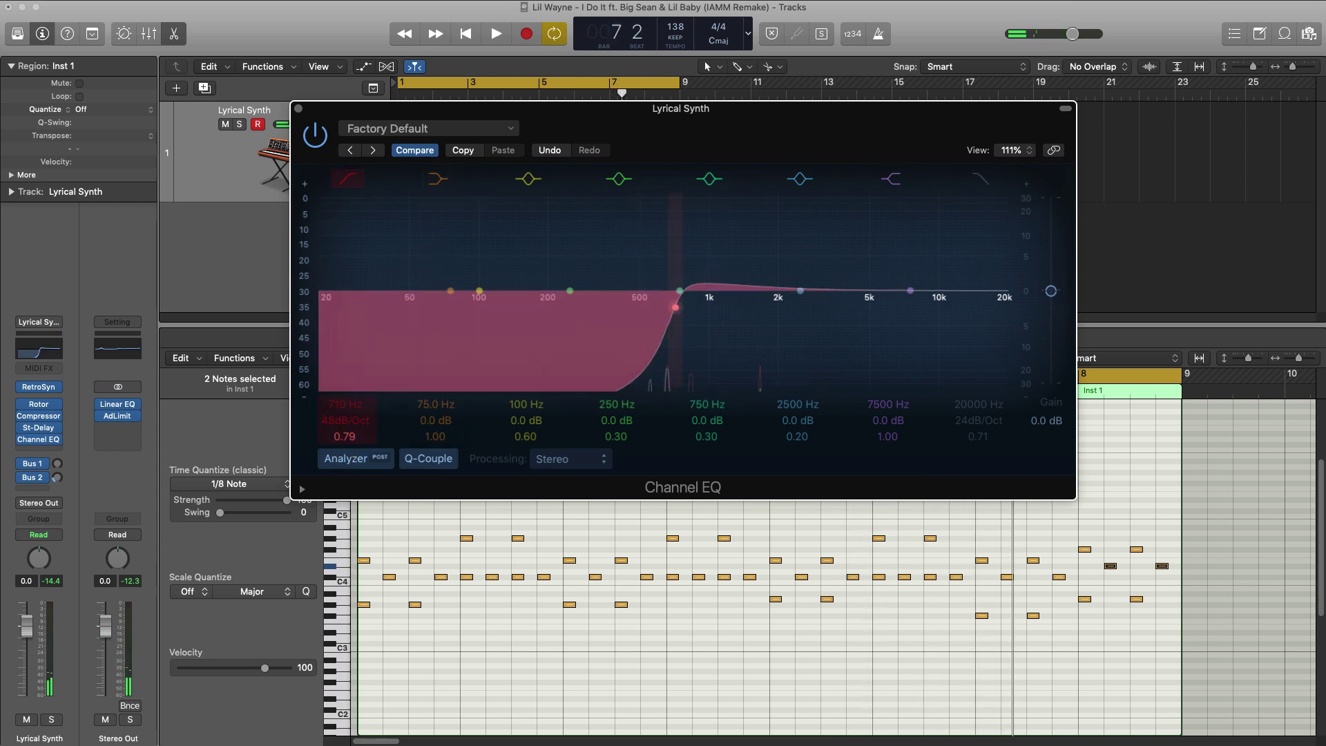
pyautogui.press('space')
pyautogui.doubleClick(345, 436)
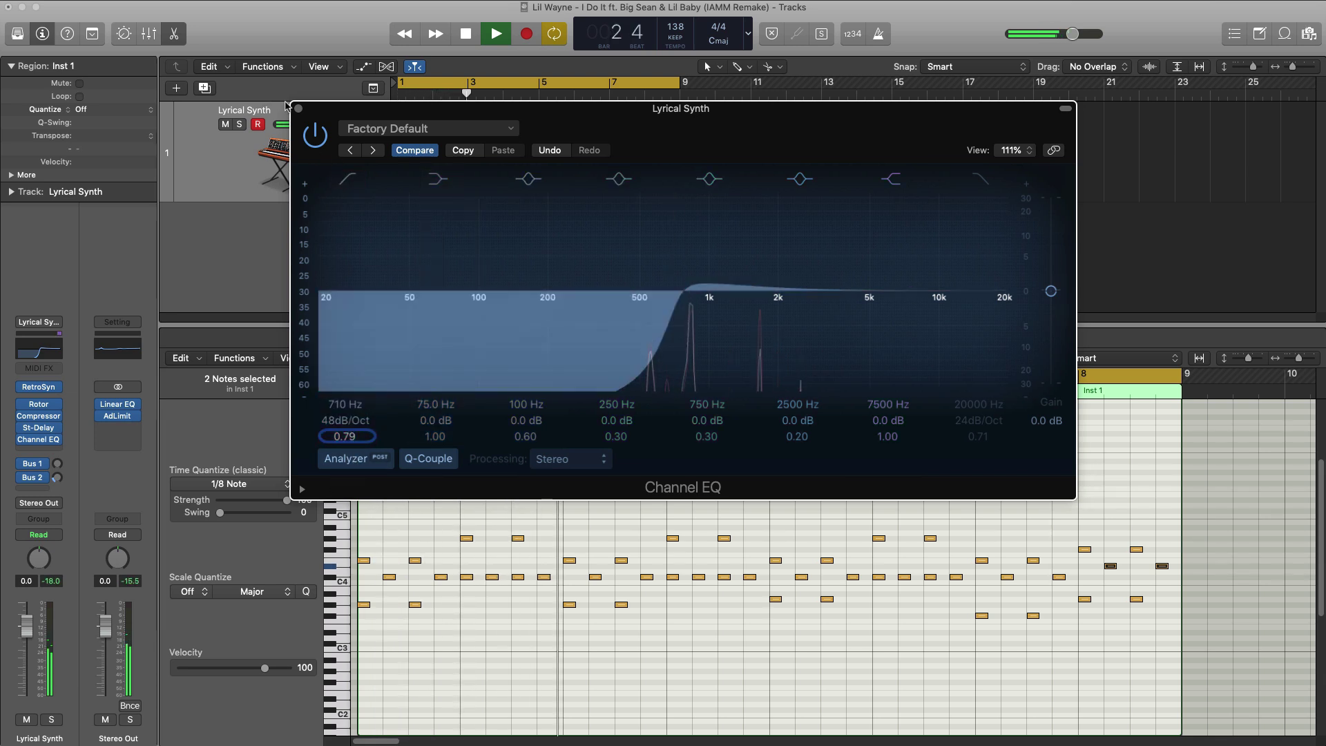
pyautogui.click(298, 108)
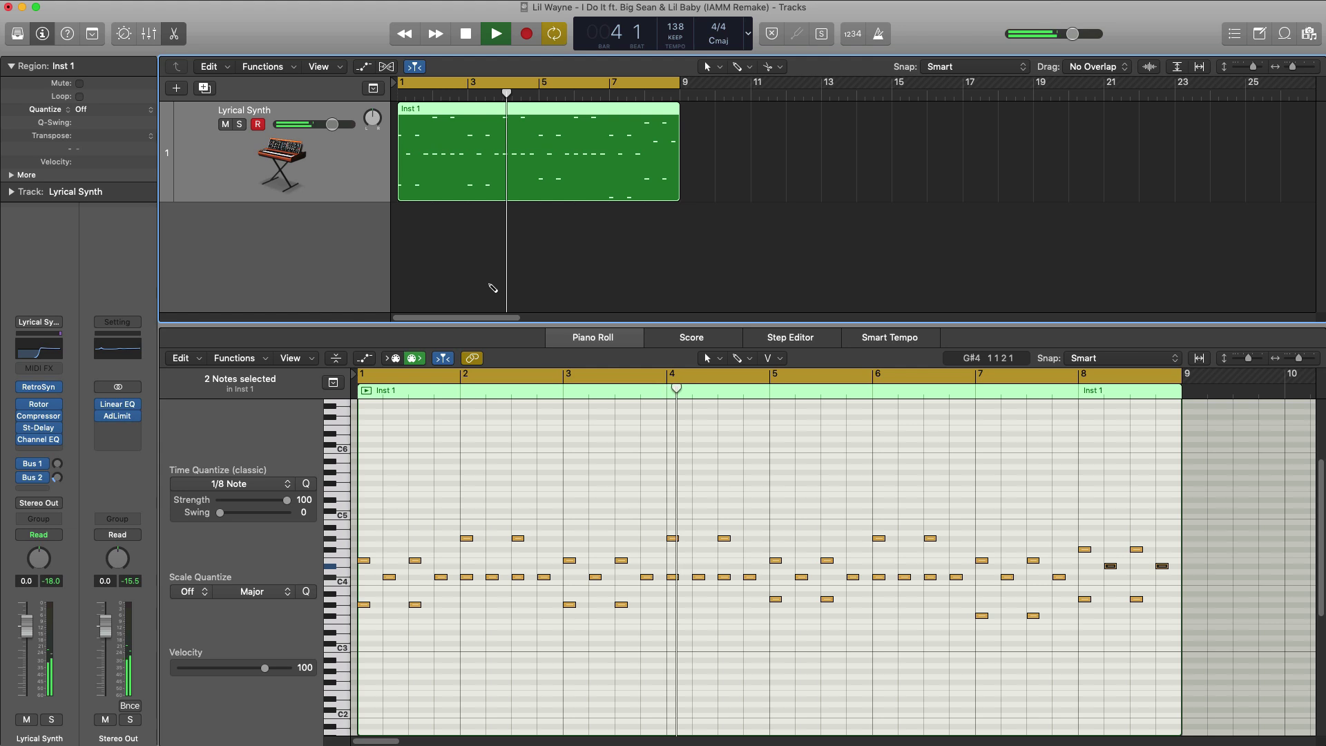
pyautogui.press('space')
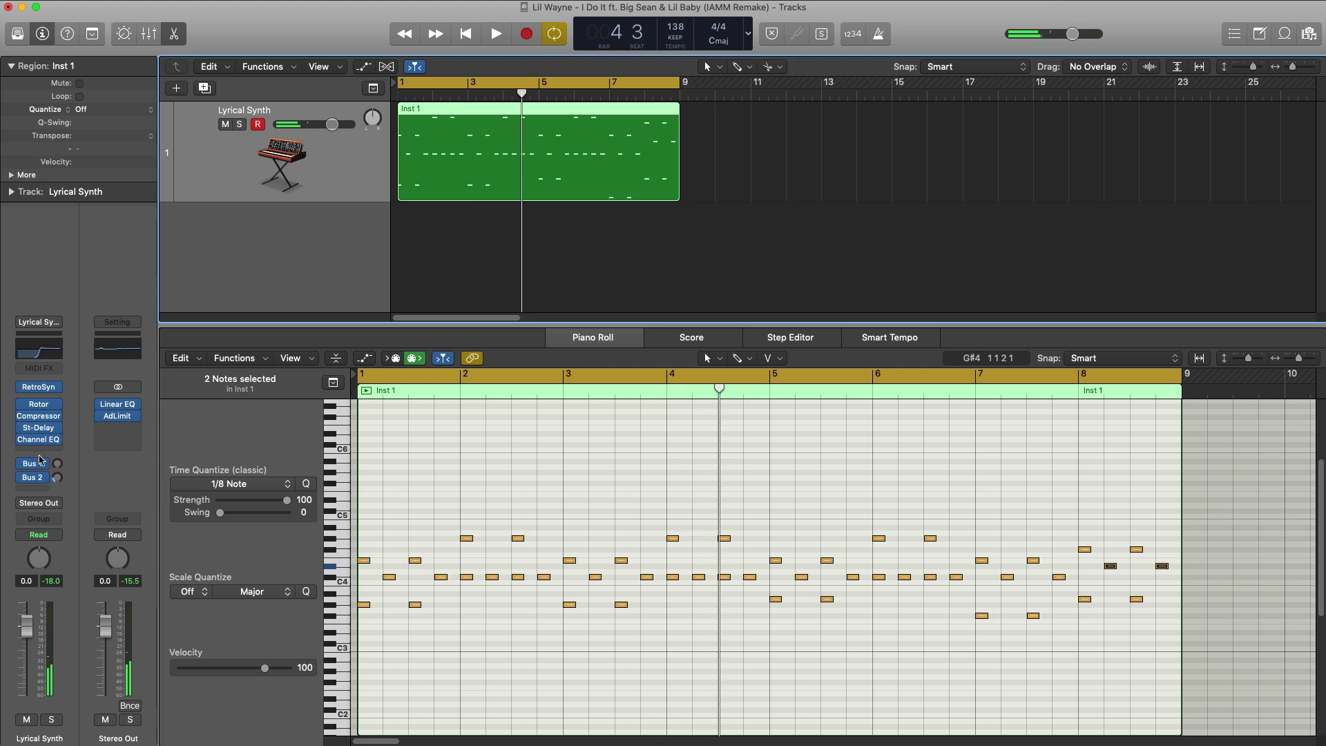
# Insert a stereo Overdrive after the Channel EQ, with drive at 2.50 dB and tone at 10000 Hz, and audition it.
pyautogui.click(47, 454)
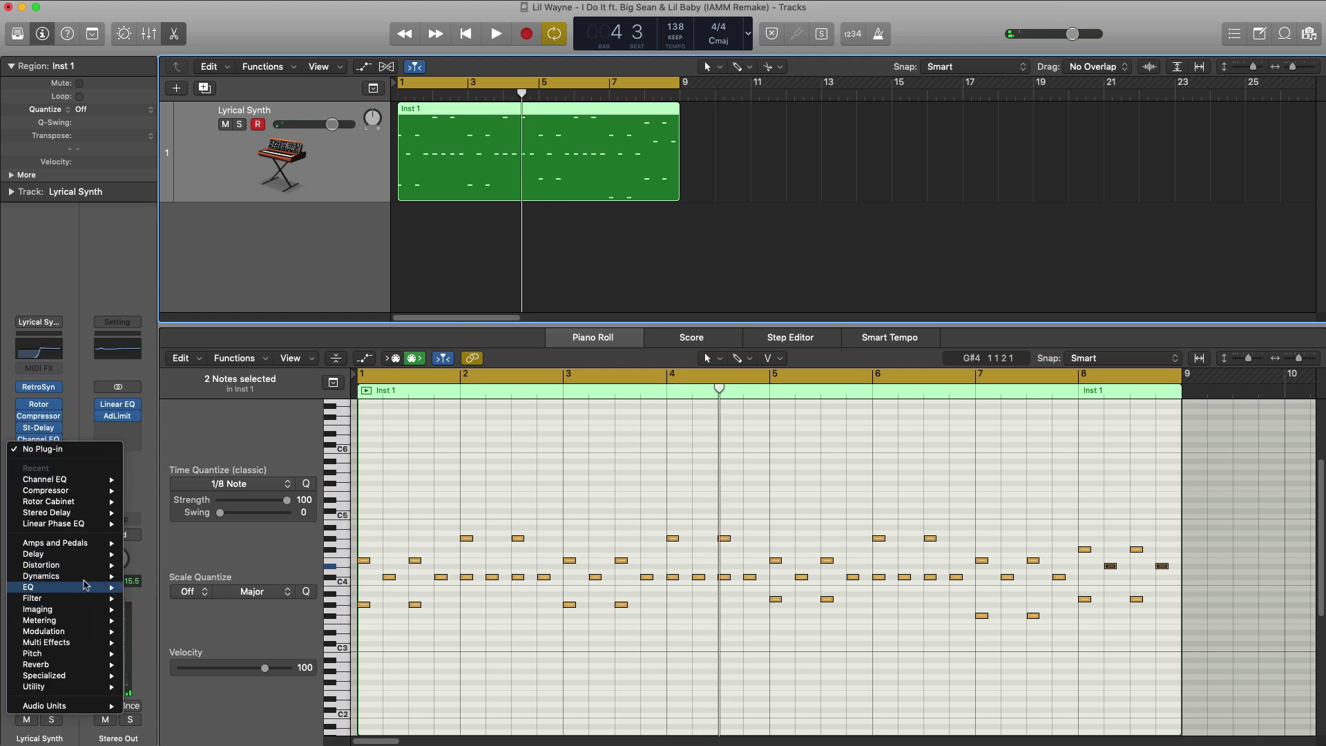
pyautogui.moveTo(97, 565)
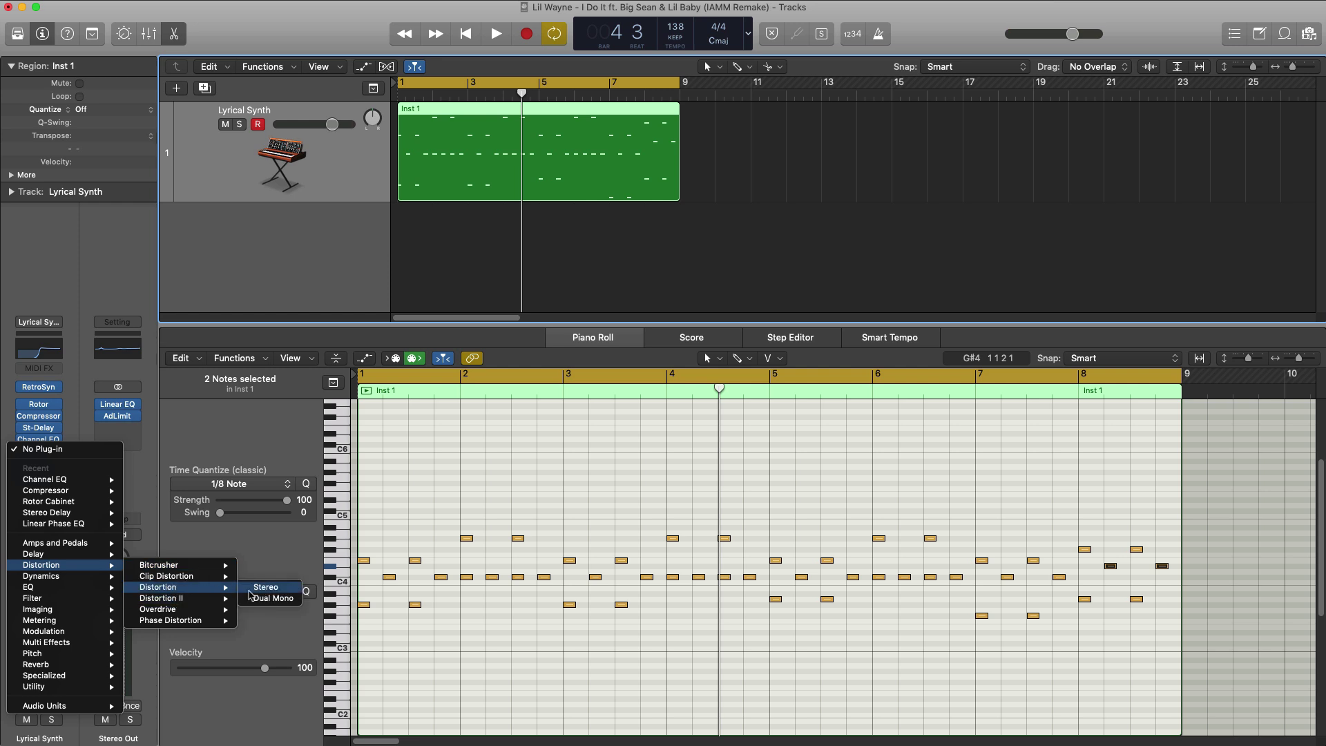
pyautogui.moveTo(213, 609)
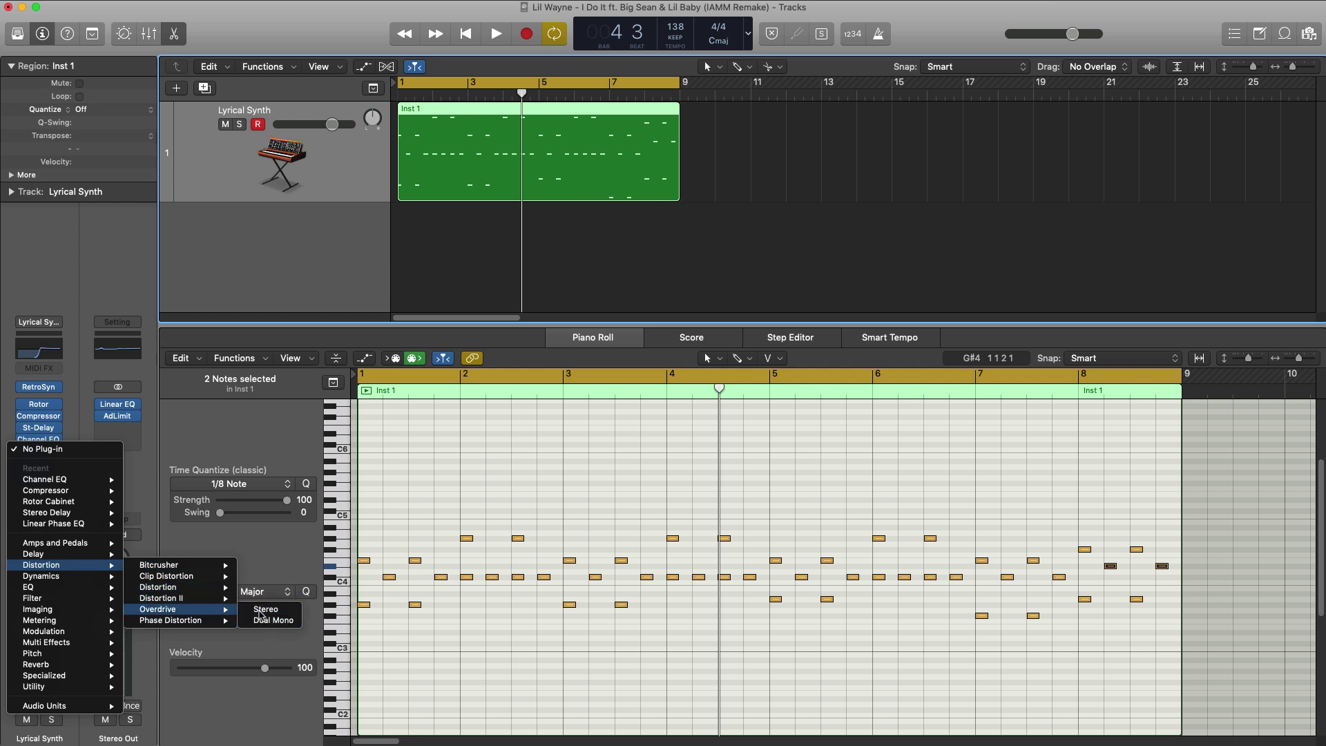
pyautogui.click(265, 609)
pyautogui.press('space')
pyautogui.moveTo(269, 15); pyautogui.dragTo(810, 366)
pyautogui.moveTo(605, 545); pyautogui.dragTo(597, 502)
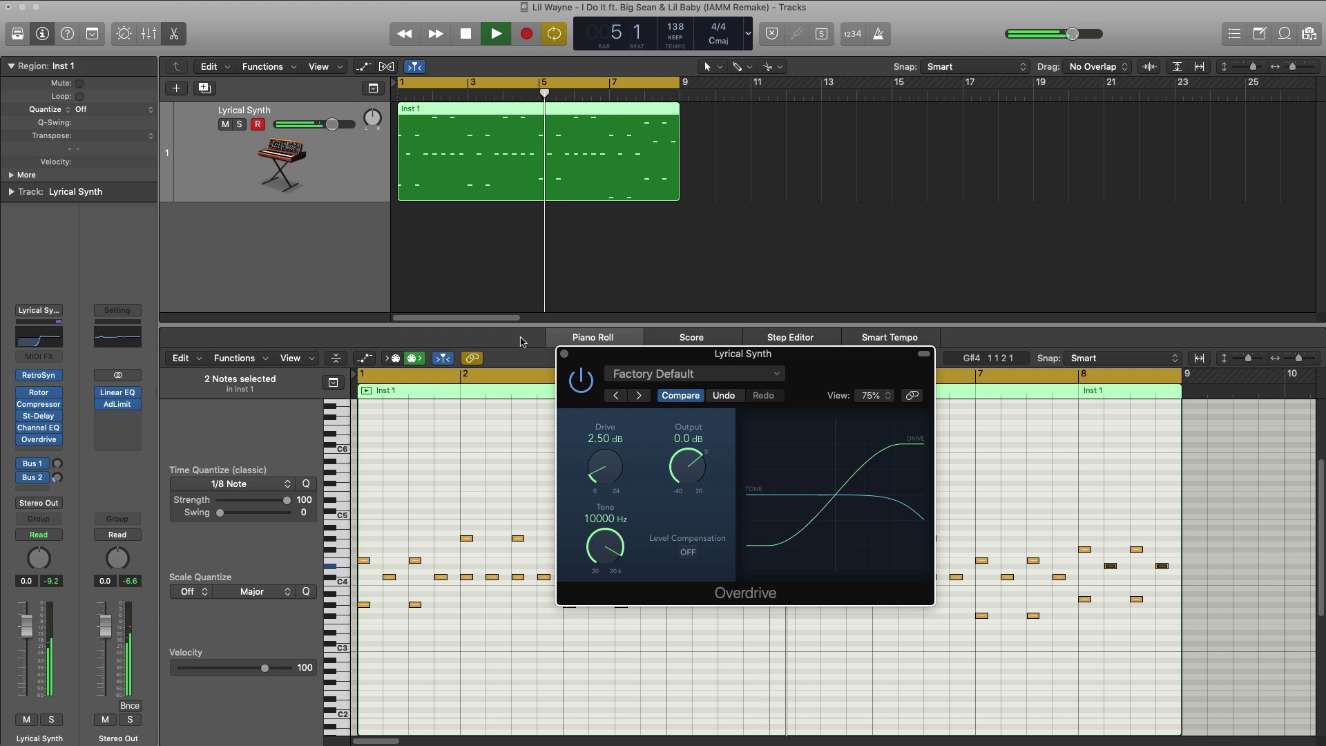
pyautogui.click(565, 354)
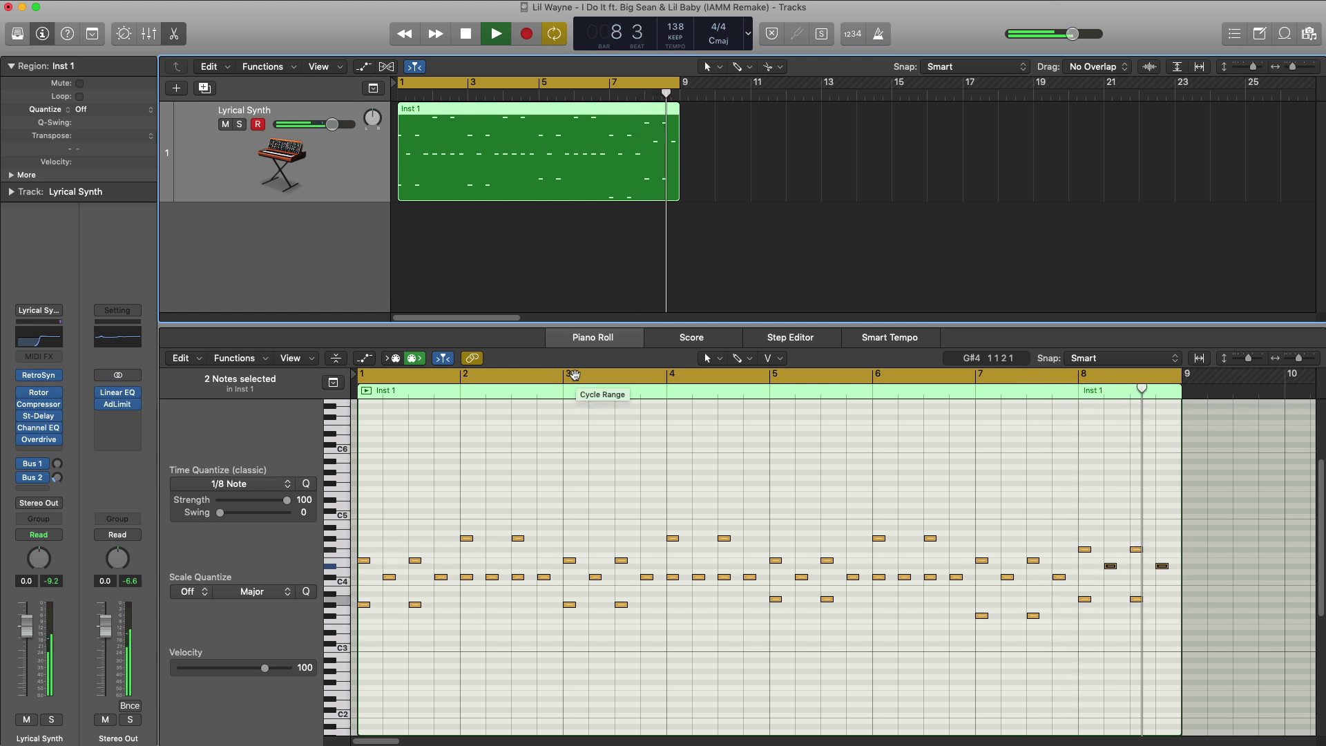
pyautogui.press('space')
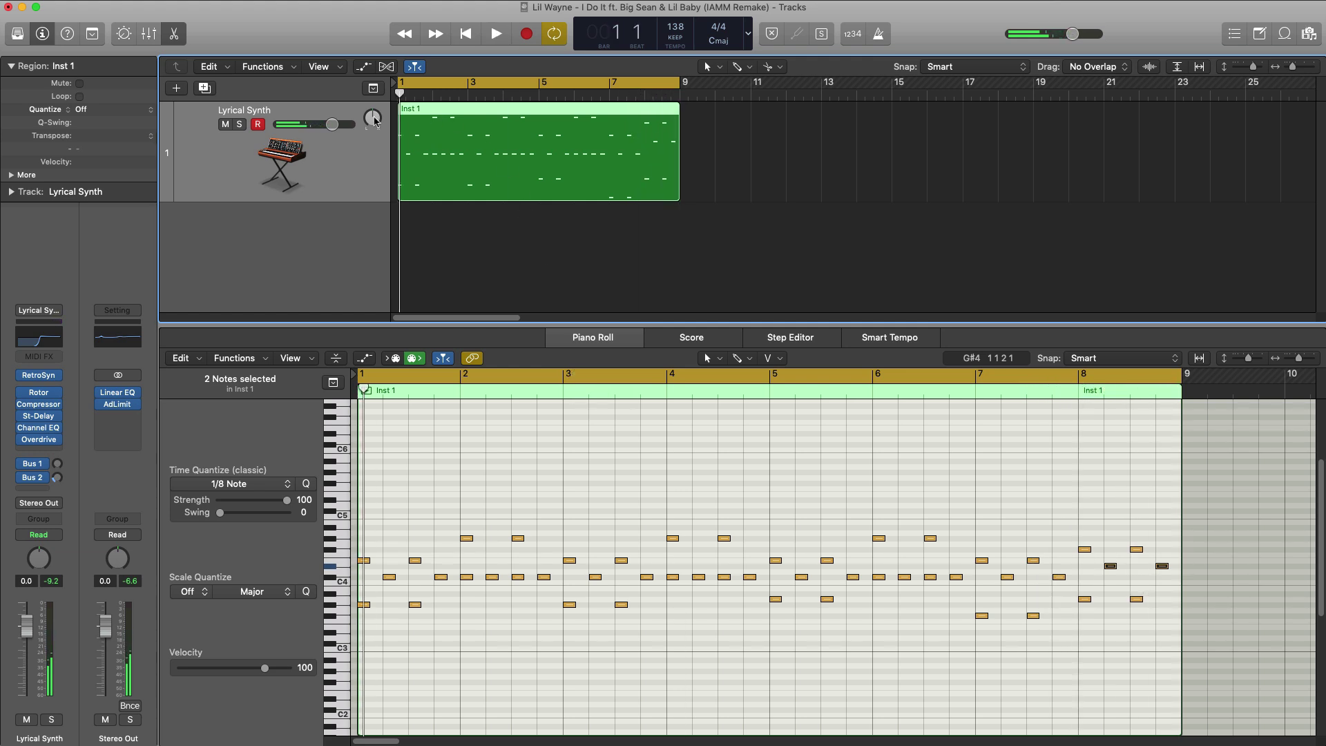
# Create a second software instrument track and copy the Inst 1 melody region onto it at bar 1.
pyautogui.click(177, 90)
pyautogui.press('Return')
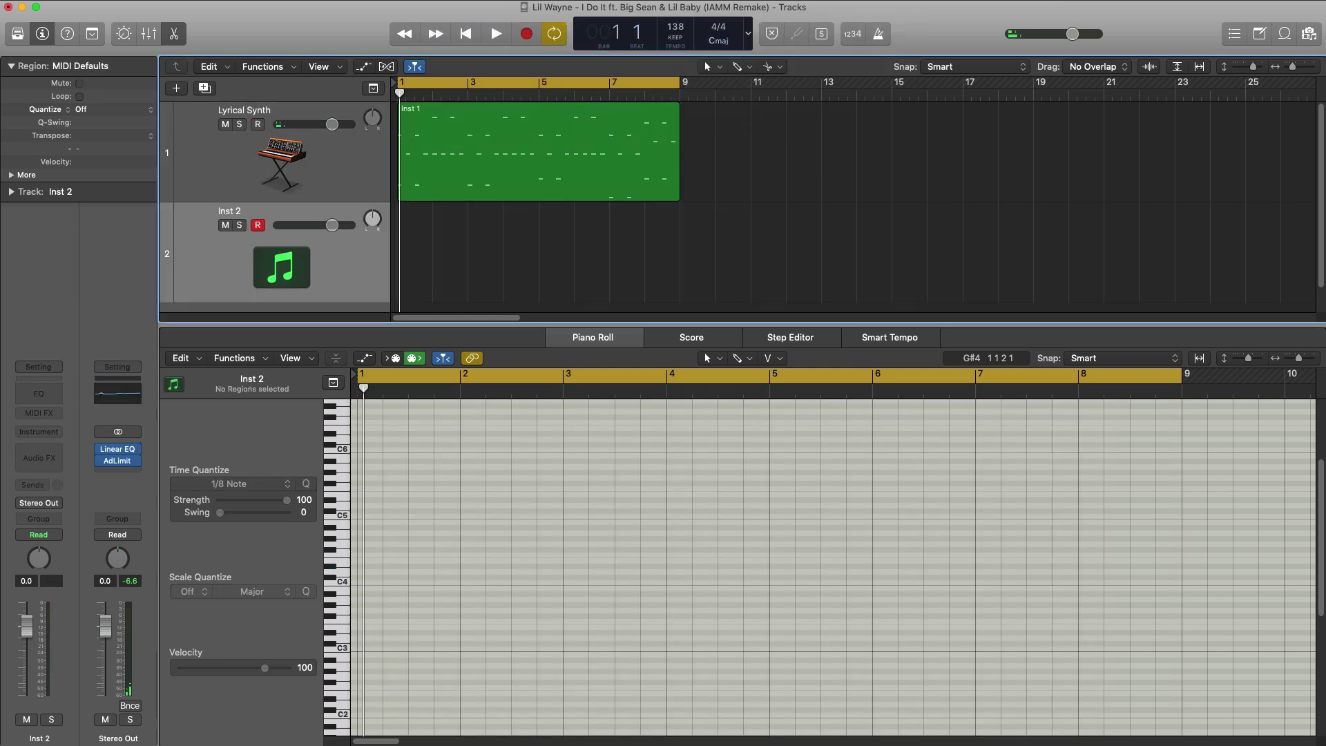
pyautogui.moveTo(551, 181); pyautogui.dragTo(522, 224)
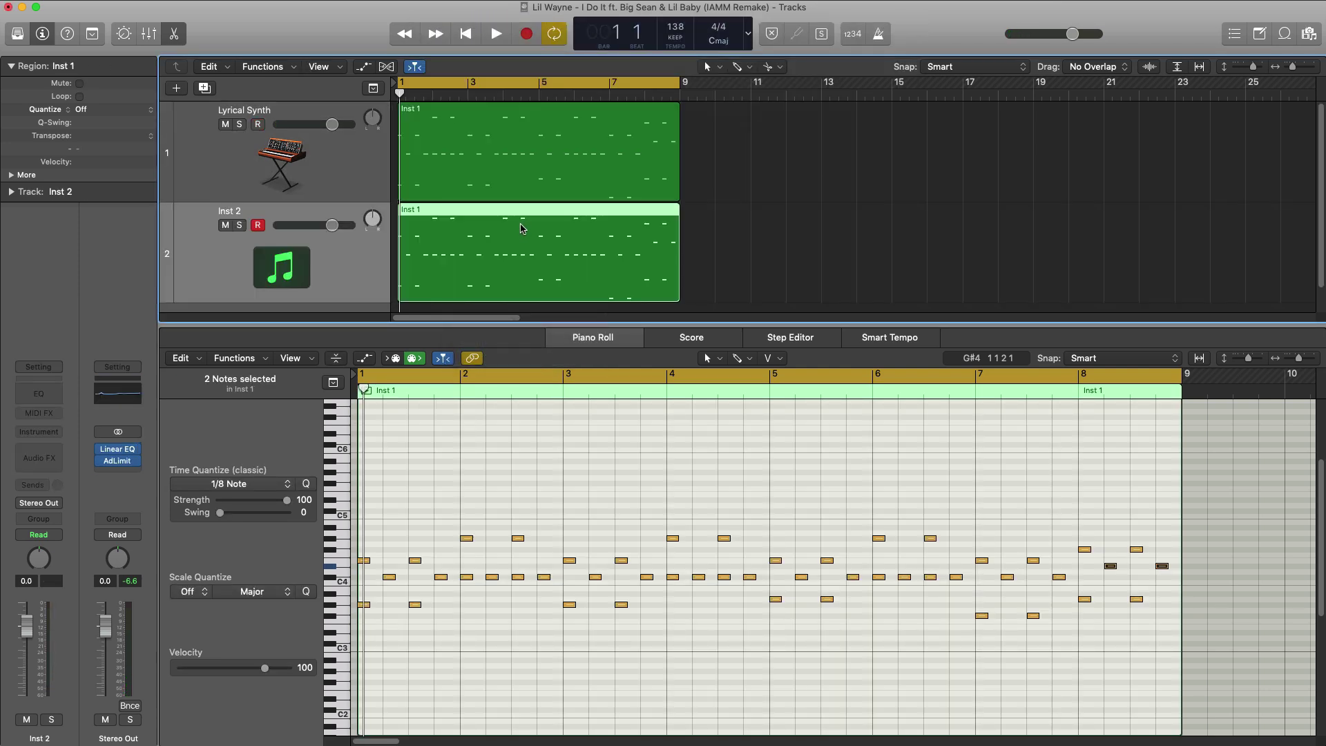
# Load the Epic Synth Strings patch from the Synthesizer Strings sounds on the second track and play it soloed.
pyautogui.click(26, 35)
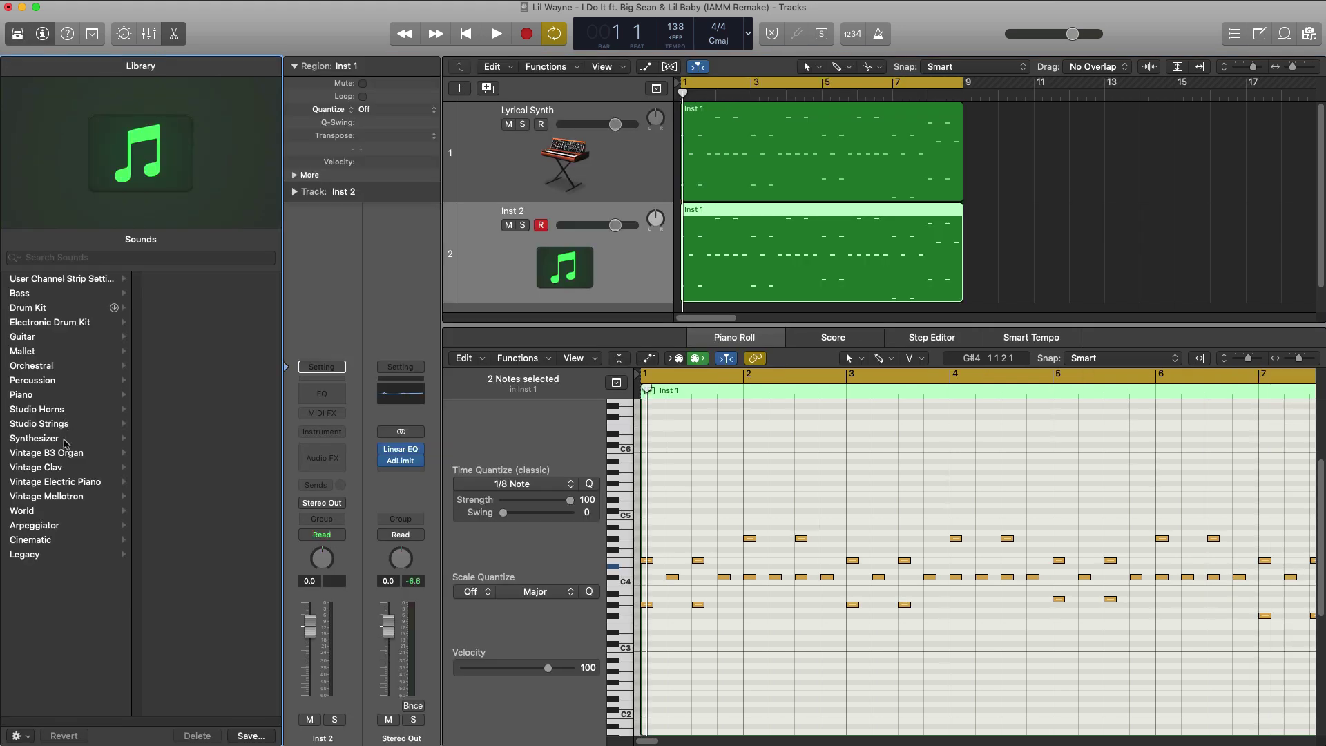
pyautogui.click(61, 441)
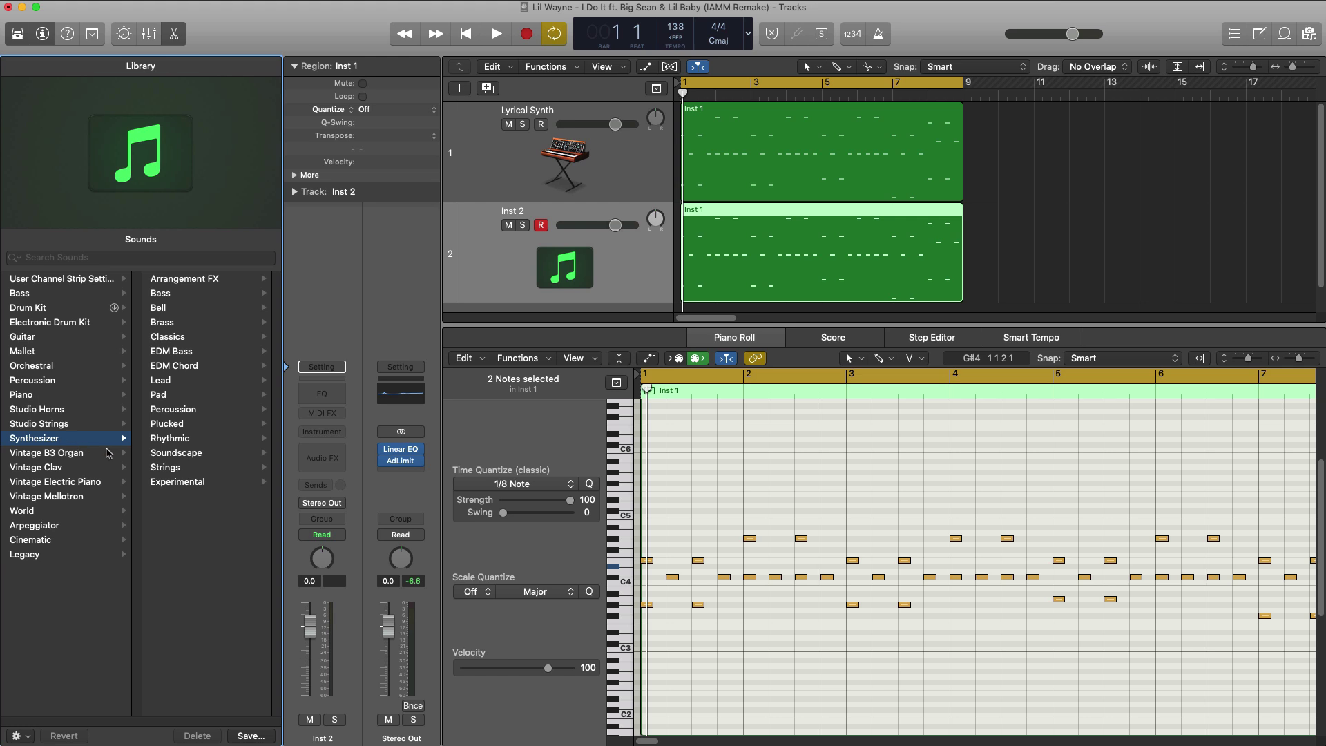
pyautogui.click(165, 468)
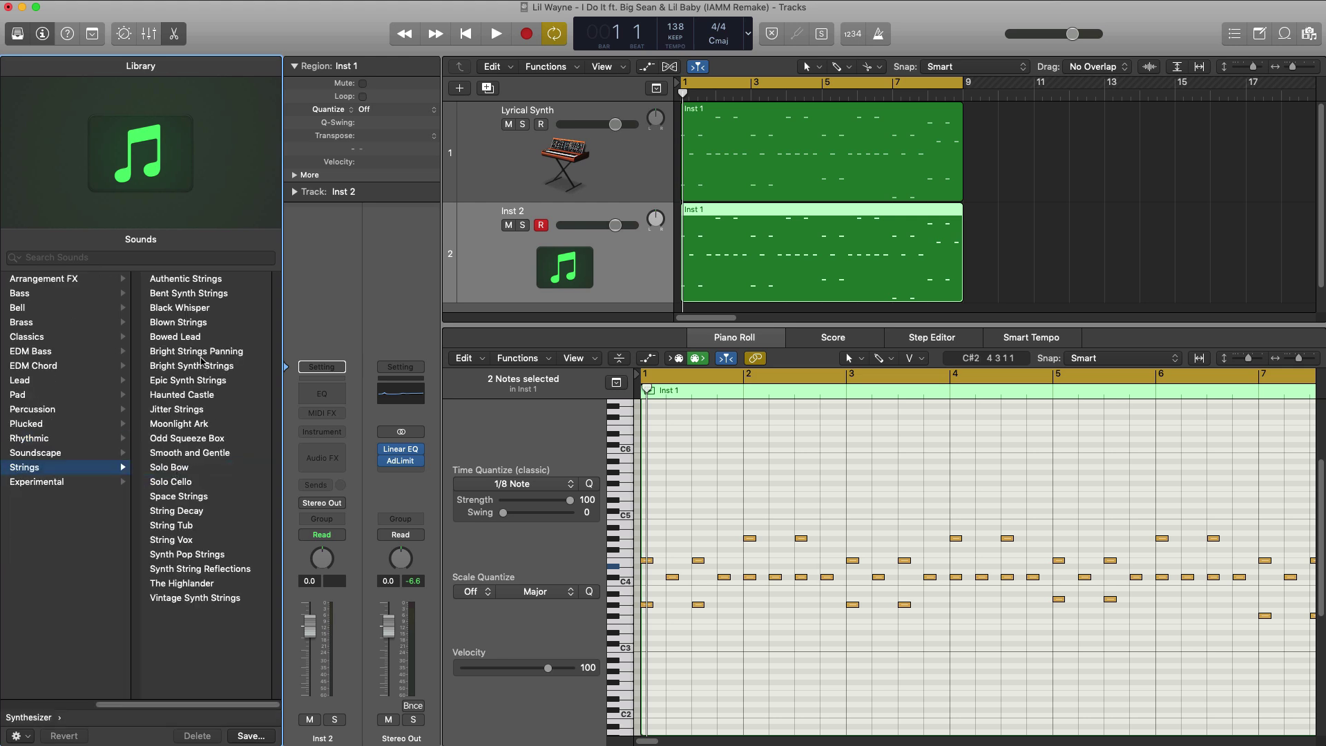
pyautogui.click(524, 226)
pyautogui.press('space')
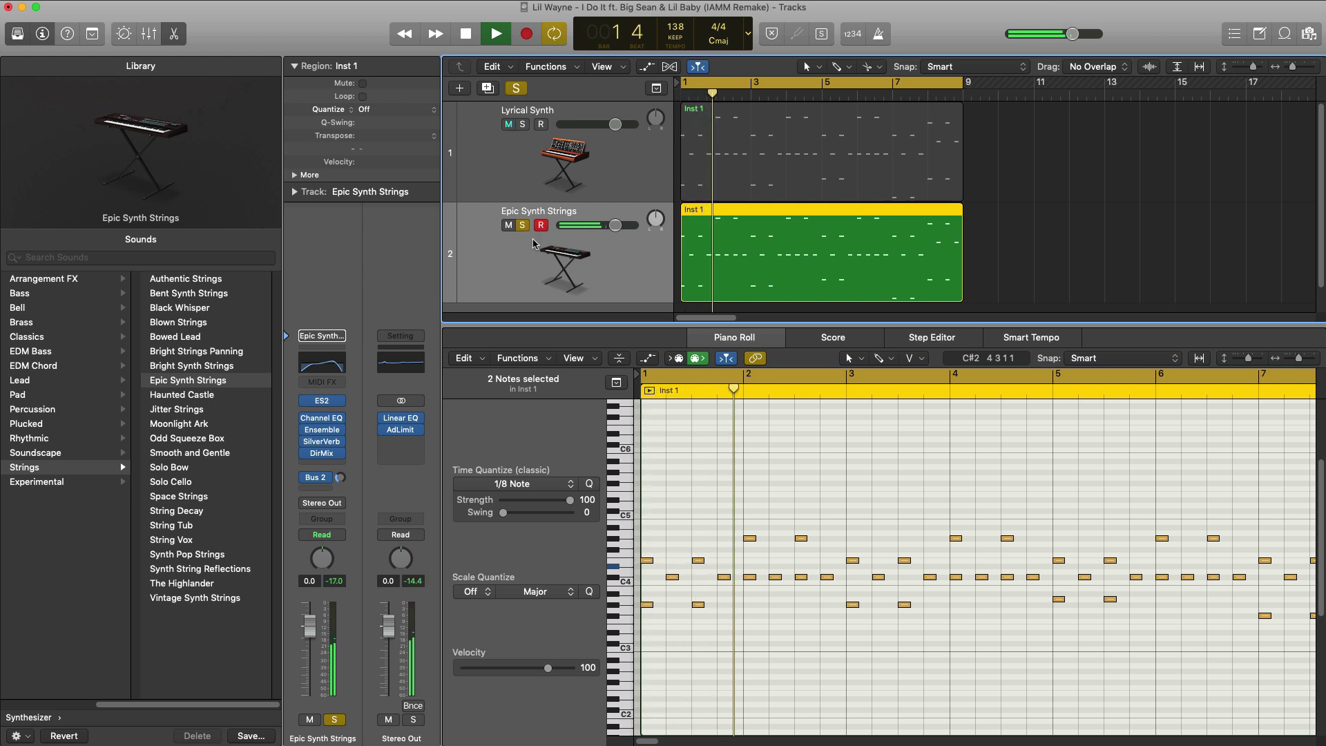
# Reset the Epic Synth Strings Channel EQ to Factory Default and enable a low cut at 840 Hz, 24 dB/Oct.
pyautogui.click(329, 423)
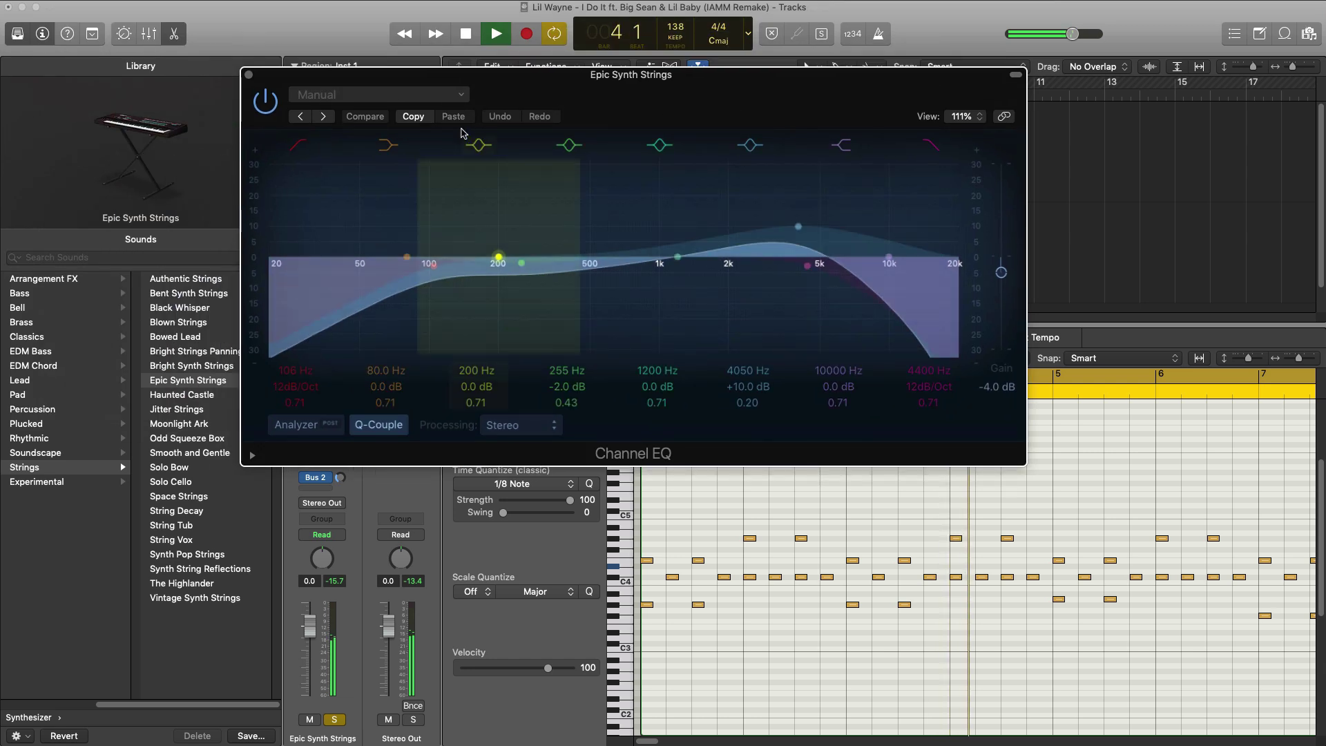
pyautogui.click(442, 95)
pyautogui.click(414, 308)
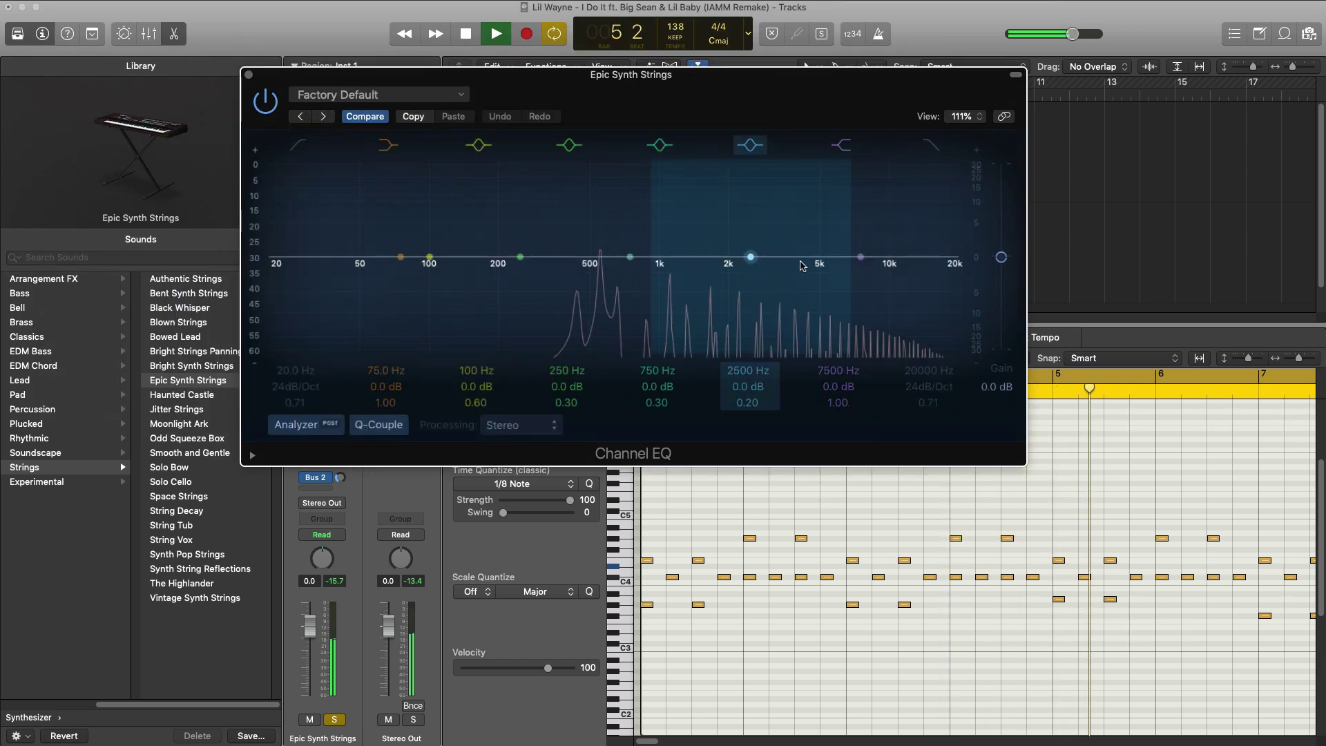
pyautogui.click(299, 148)
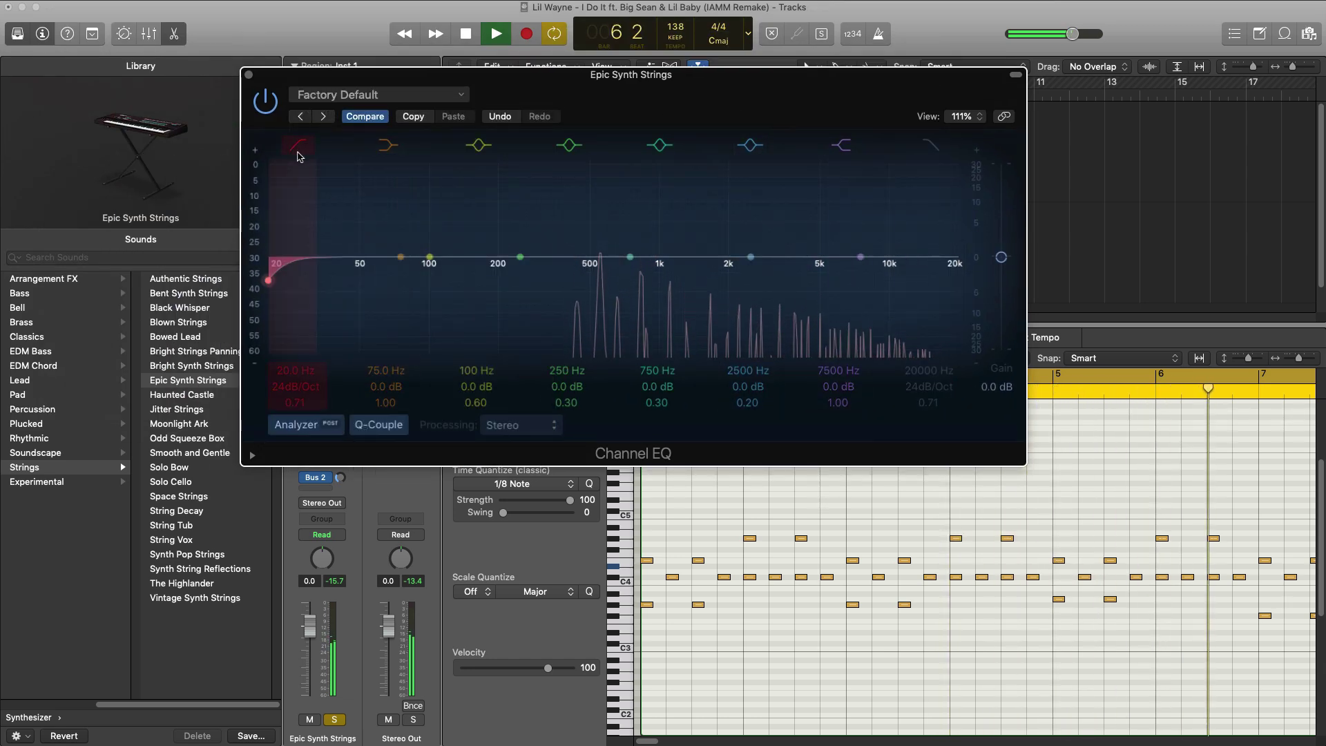
pyautogui.press('space')
pyautogui.press('space')
pyautogui.moveTo(290, 370)
pyautogui.mouseDown()
pyautogui.moveTo(277, 399)
pyautogui.moveTo(285, 343)
pyautogui.moveTo(295, 385)
pyautogui.mouseUp()
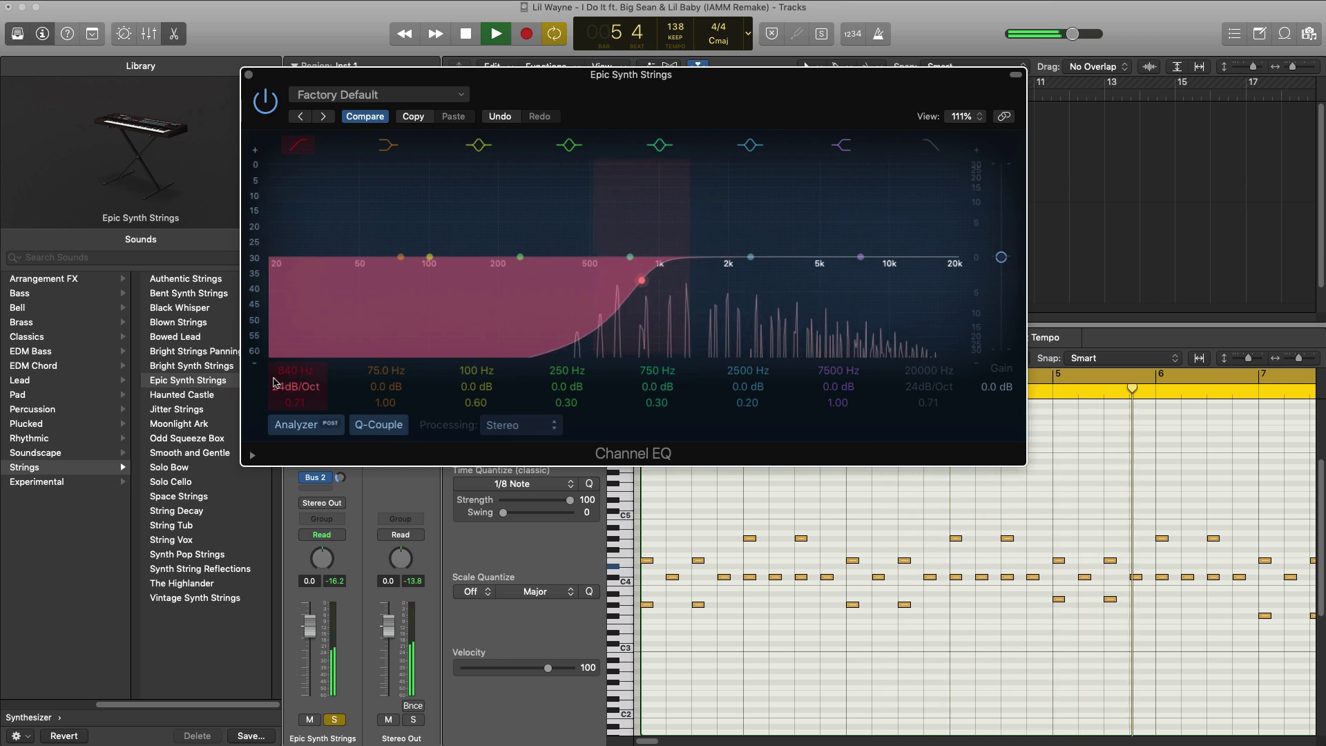
# Enable a high cut at 1300 Hz with Q 1.60 in the Epic Synth Strings Channel EQ.
pyautogui.press('space')
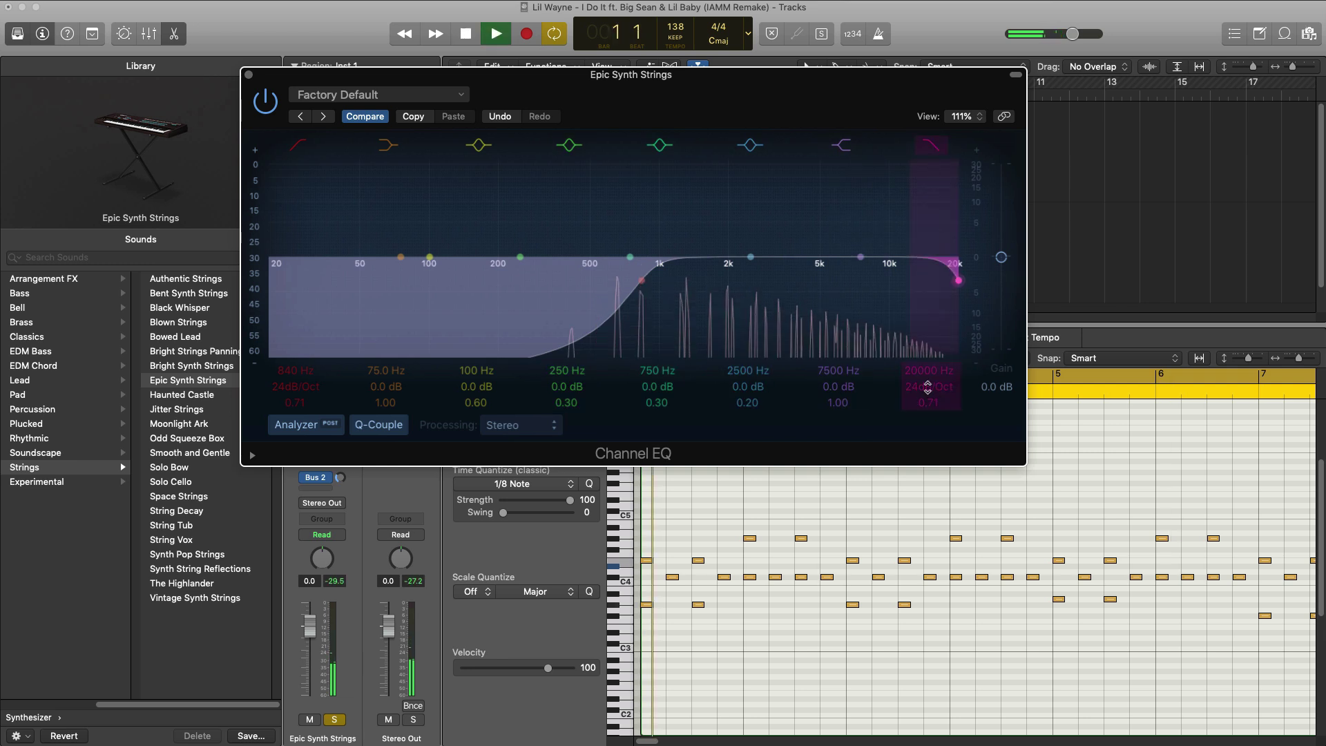
pyautogui.moveTo(922, 373); pyautogui.dragTo(923, 408)
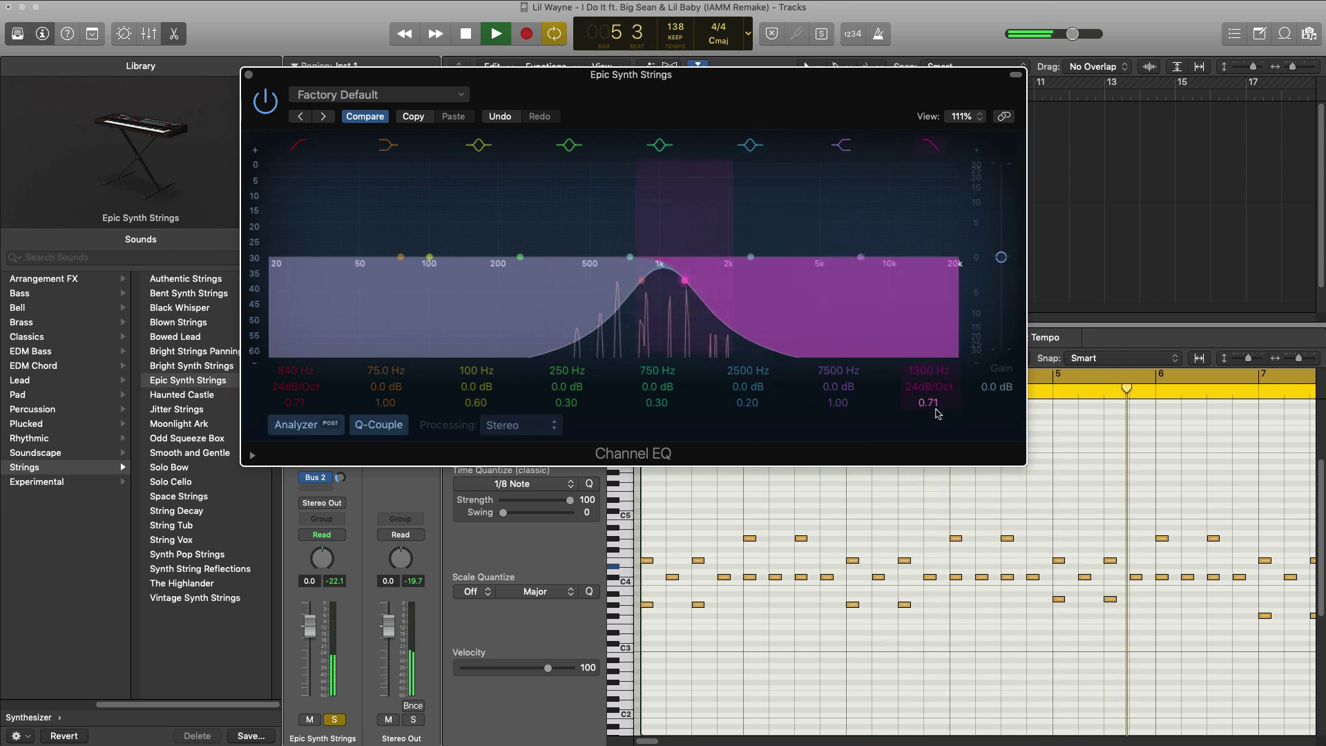
pyautogui.moveTo(927, 401); pyautogui.dragTo(928, 398)
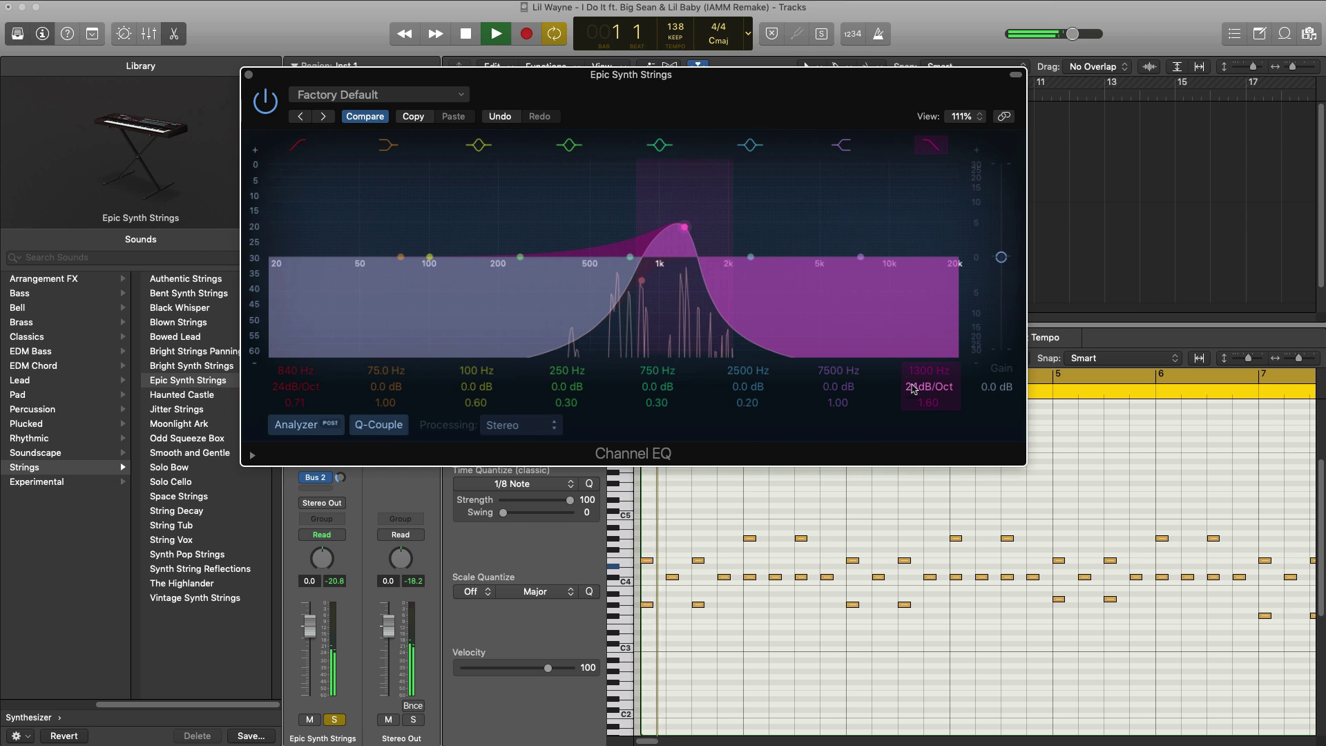
pyautogui.click(249, 75)
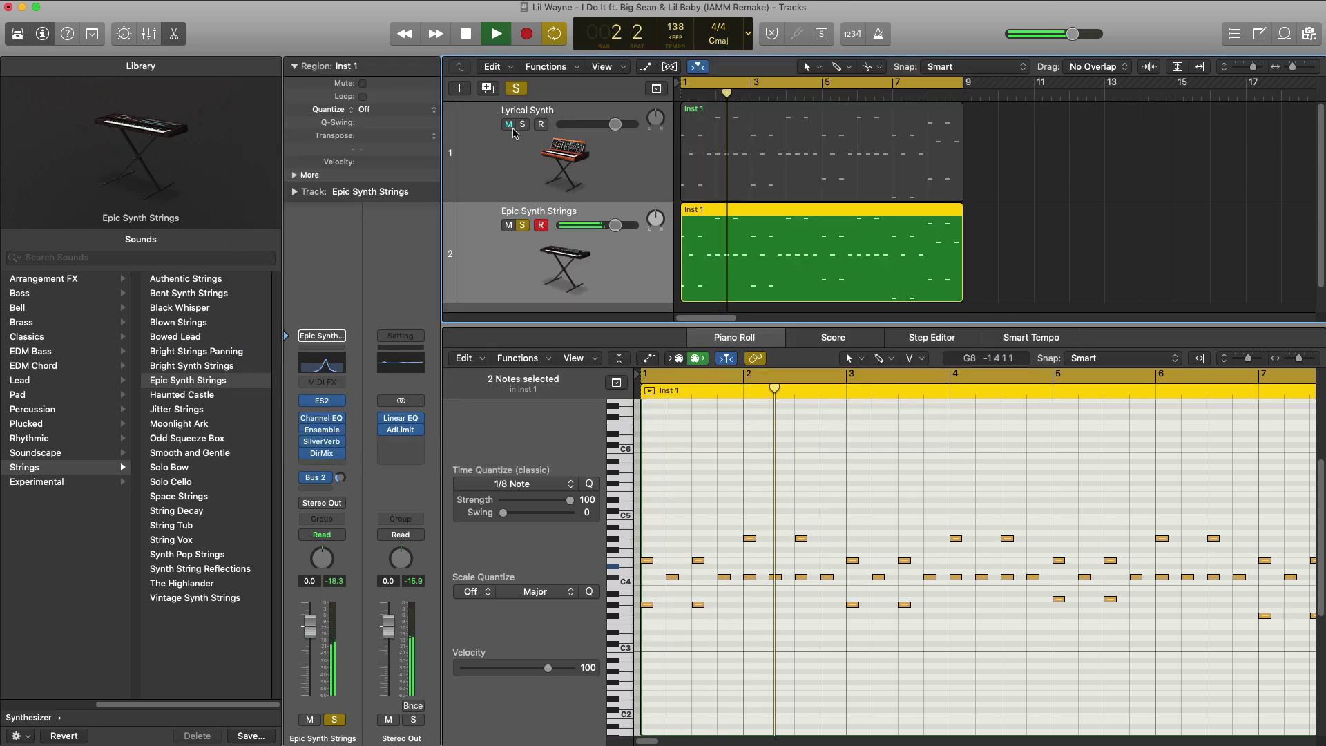
# Solo the Lyrical Synth together with Epic Synth Strings and set the strings track's volume to -1.9 dB.
pyautogui.click(522, 124)
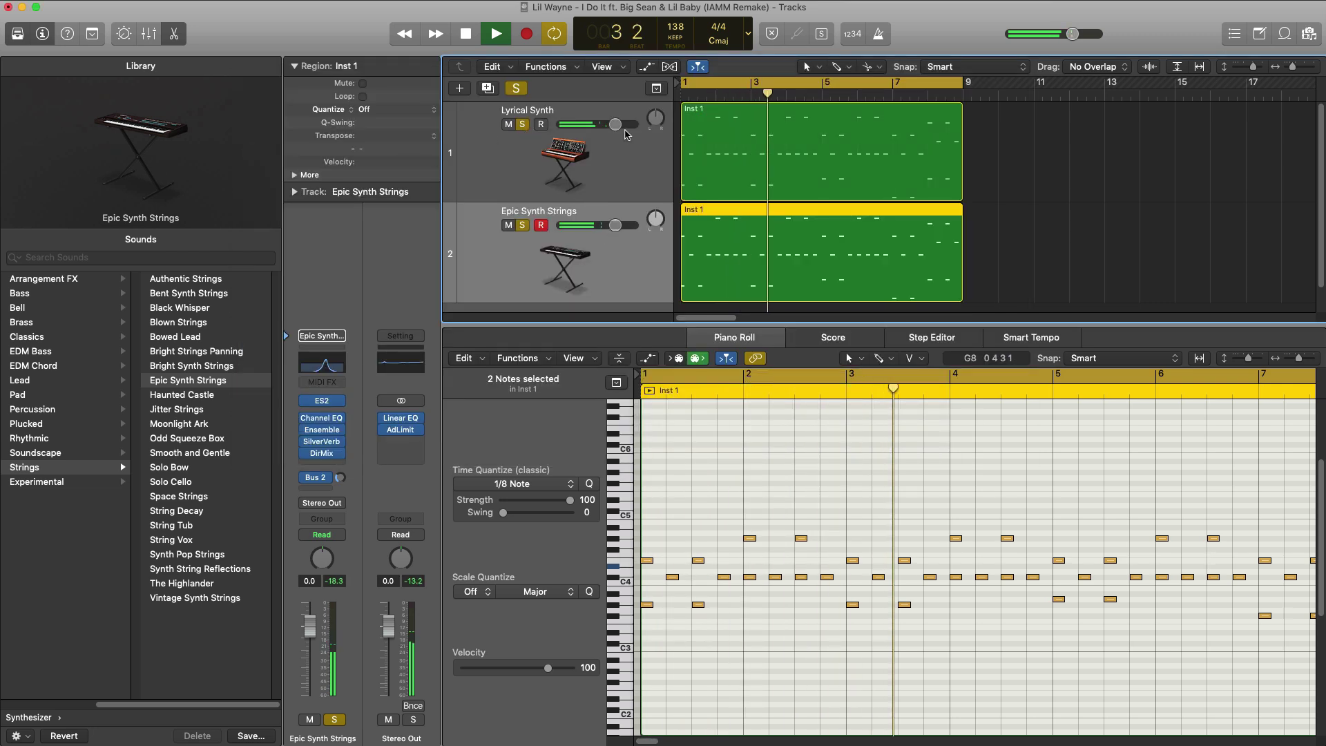
pyautogui.moveTo(614, 225); pyautogui.dragTo(609, 225)
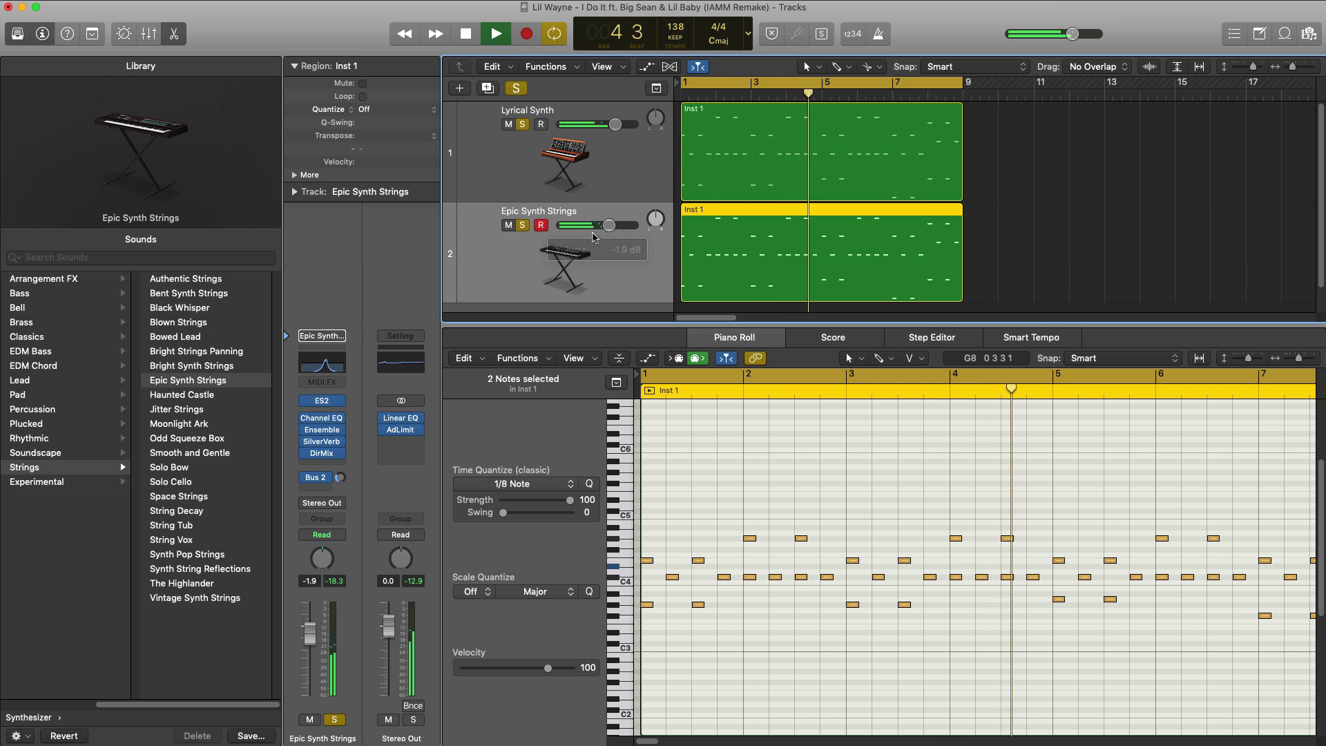
# Set the high cut's Q to 1.20 in the Epic Synth Strings Channel EQ and stop playback.
pyautogui.click(321, 417)
pyautogui.moveTo(899, 390); pyautogui.dragTo(927, 408)
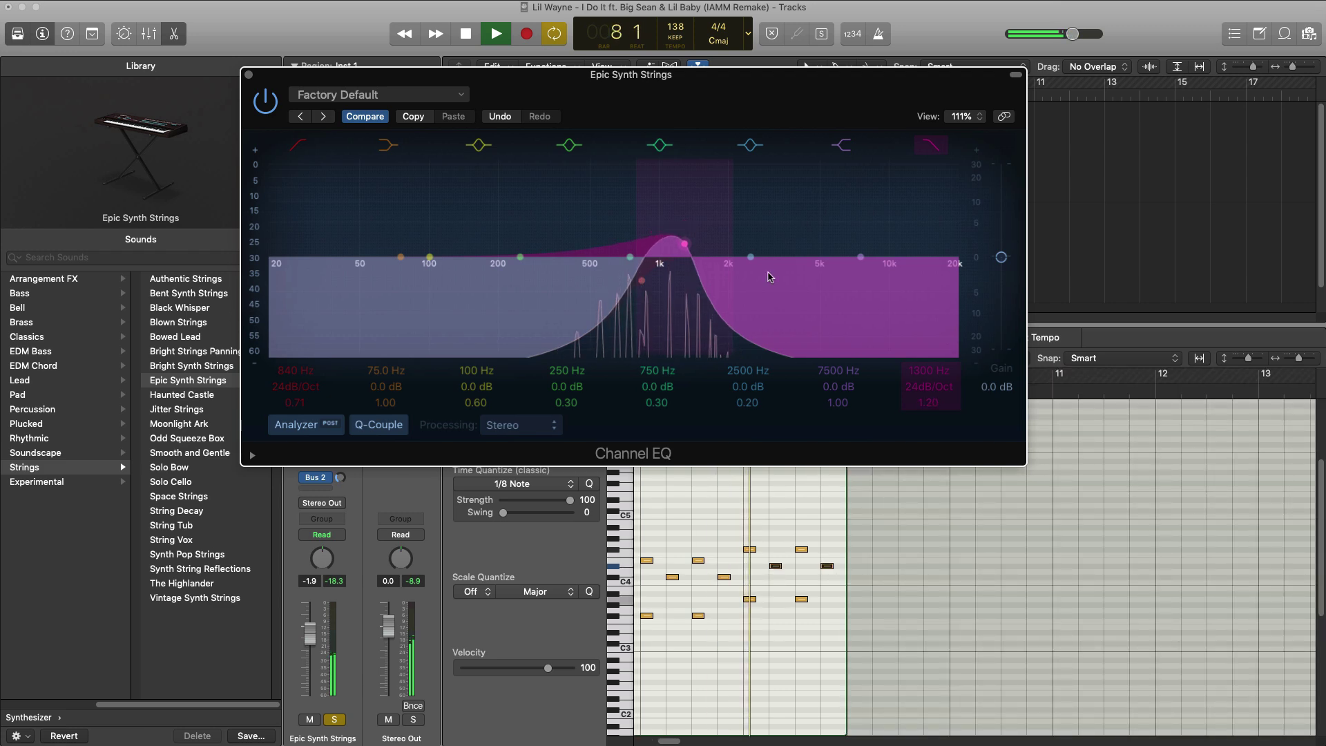
pyautogui.click(248, 75)
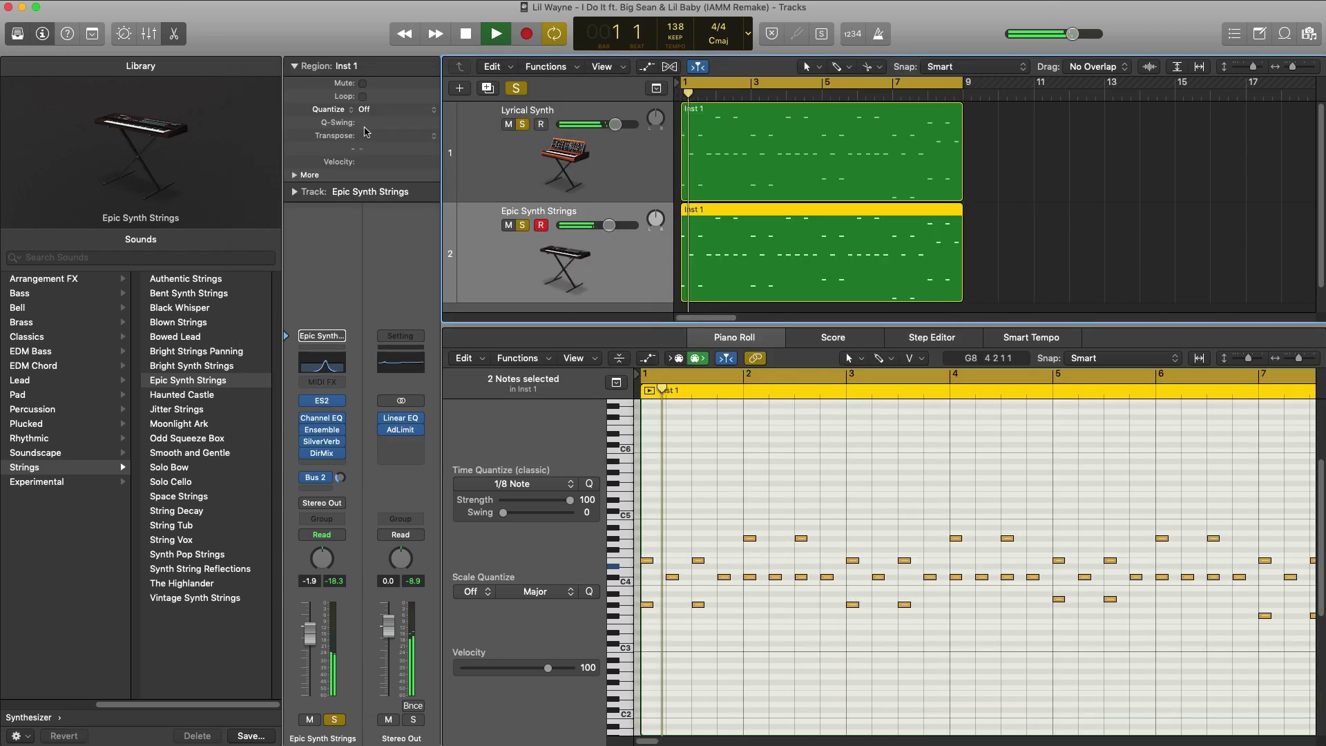
pyautogui.press('space')
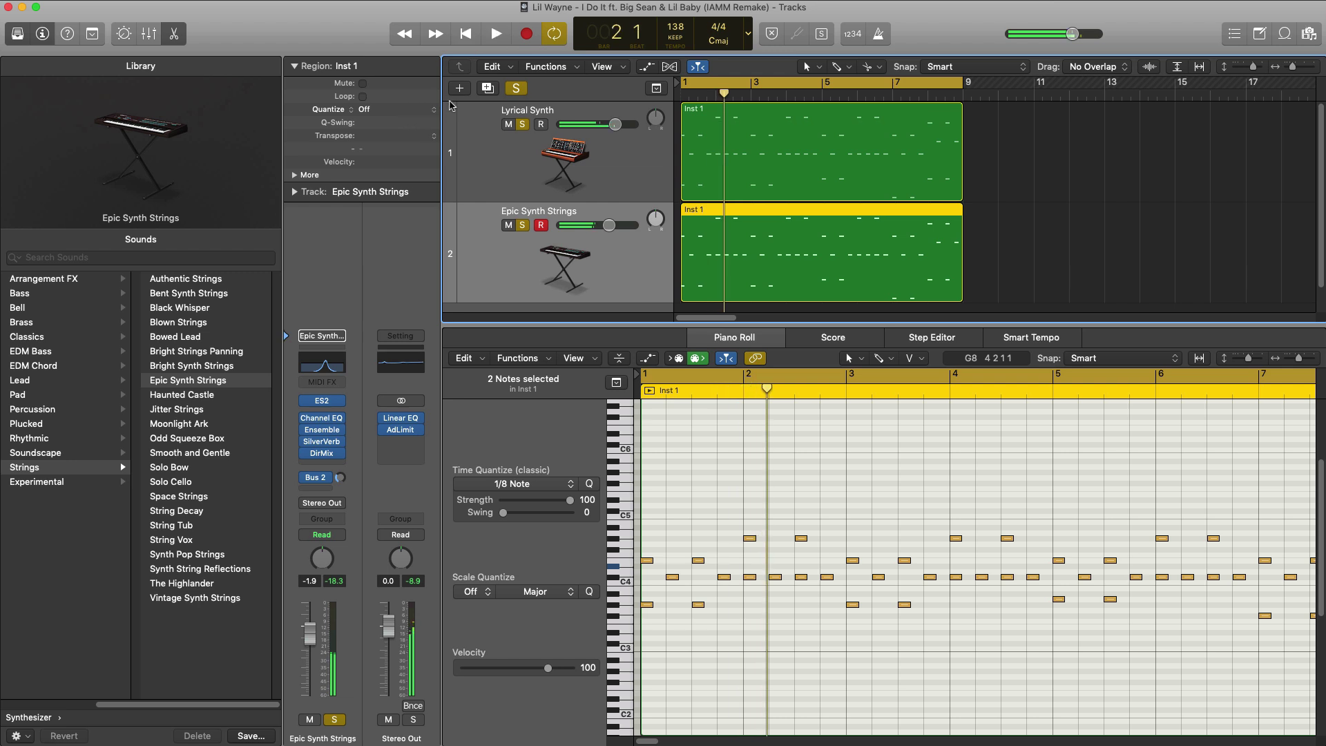
# Create a third software instrument track with an empty channel strip and copy the Inst 1 region onto it.
pyautogui.click(460, 88)
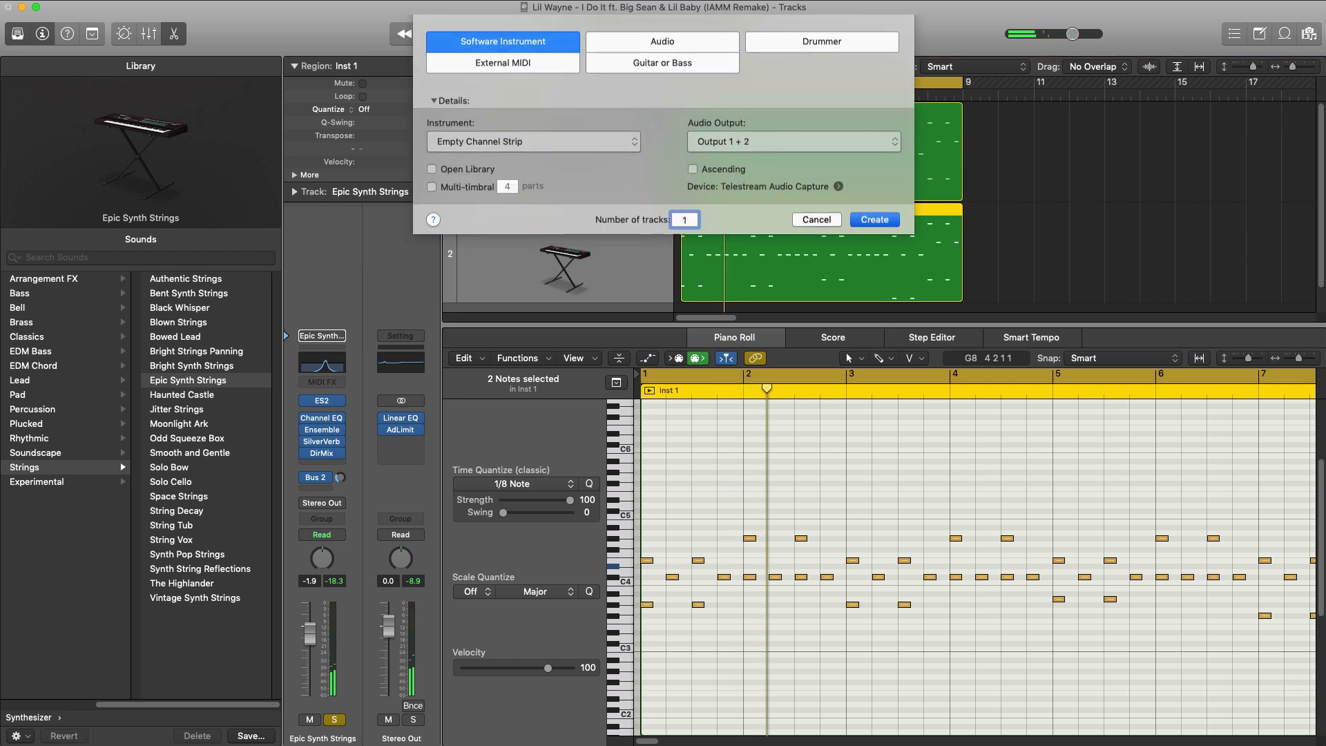
pyautogui.press('Return')
pyautogui.moveTo(766, 195); pyautogui.dragTo(752, 257)
# Load the Steinway Grand Piano patch on the third track and play it soloed.
pyautogui.click(522, 226)
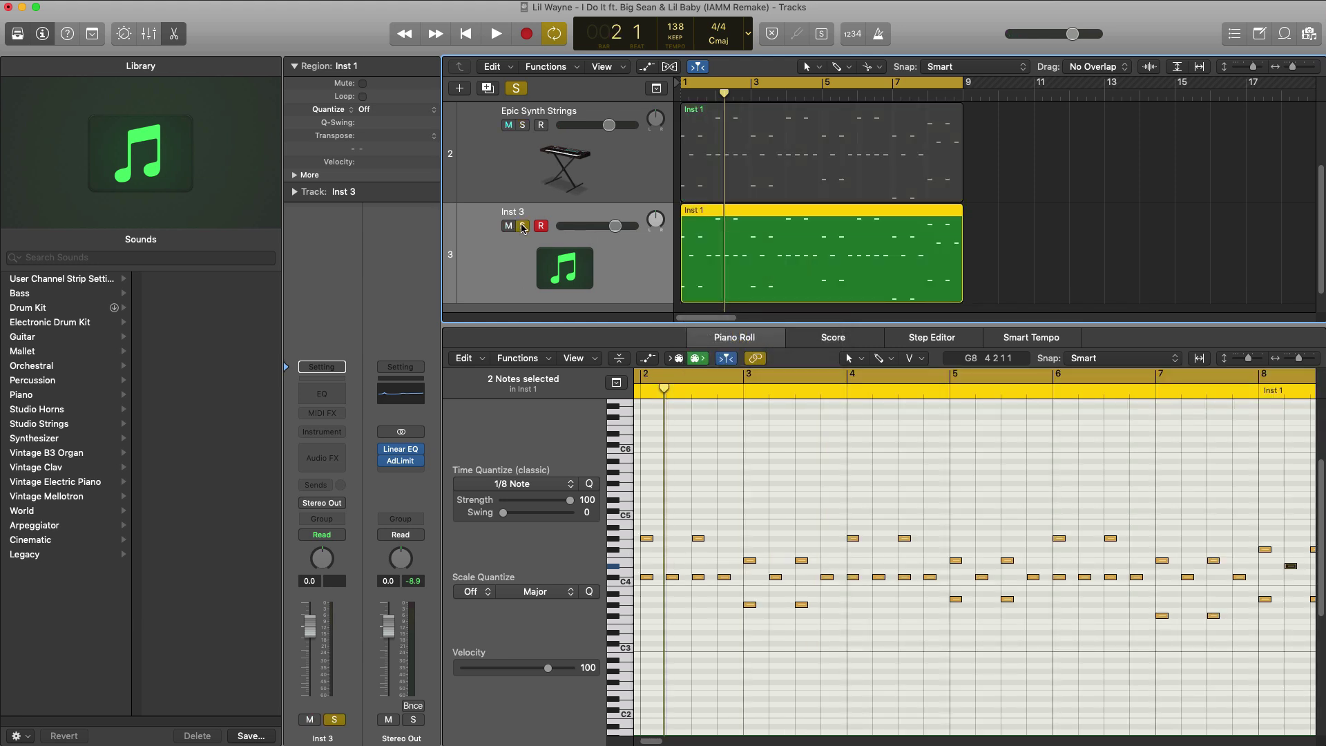
pyautogui.click(523, 226)
pyautogui.click(54, 395)
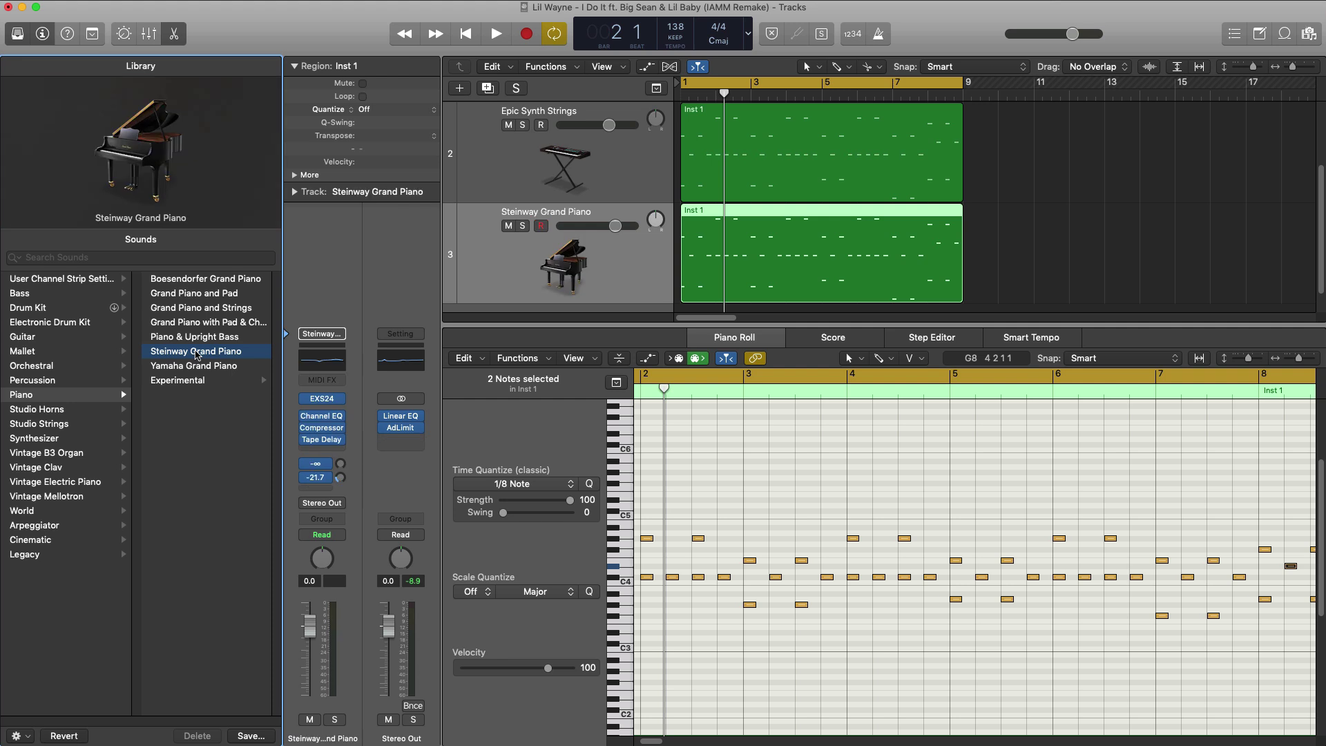
pyautogui.click(519, 221)
pyautogui.click(521, 226)
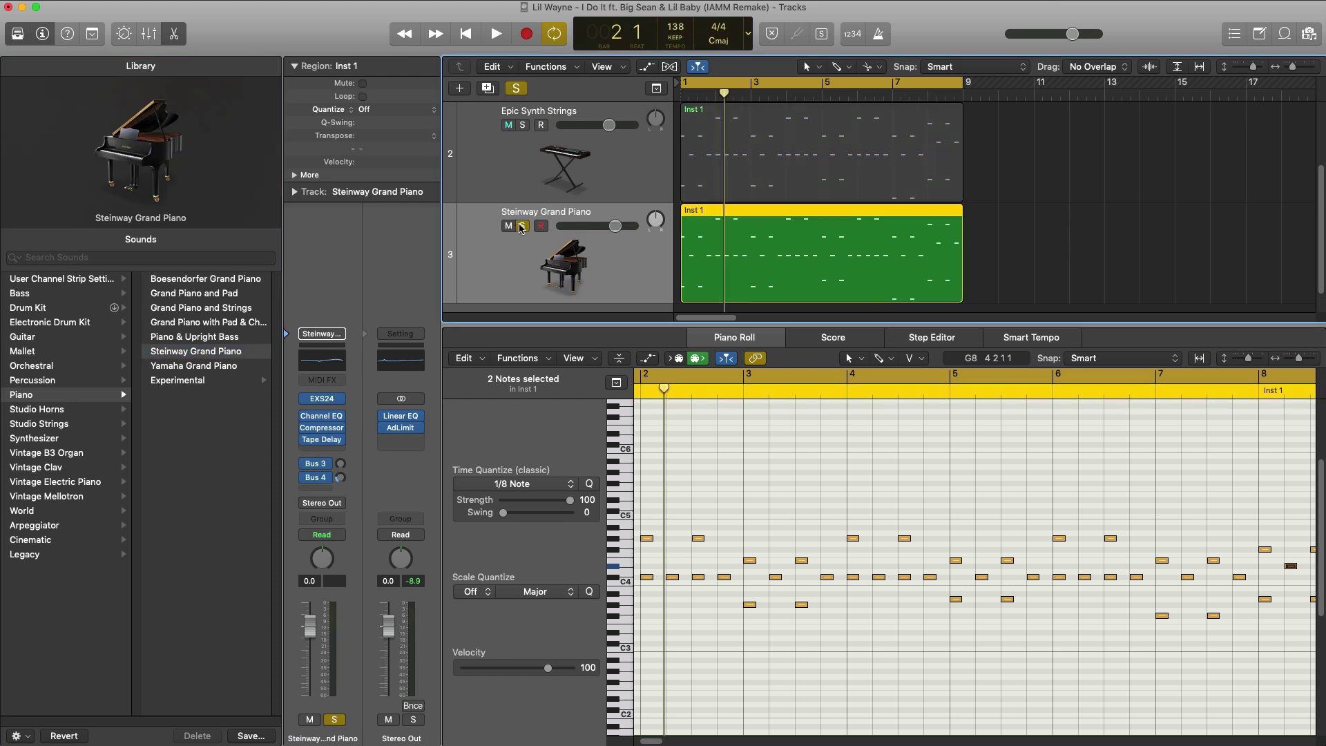
pyautogui.press('space')
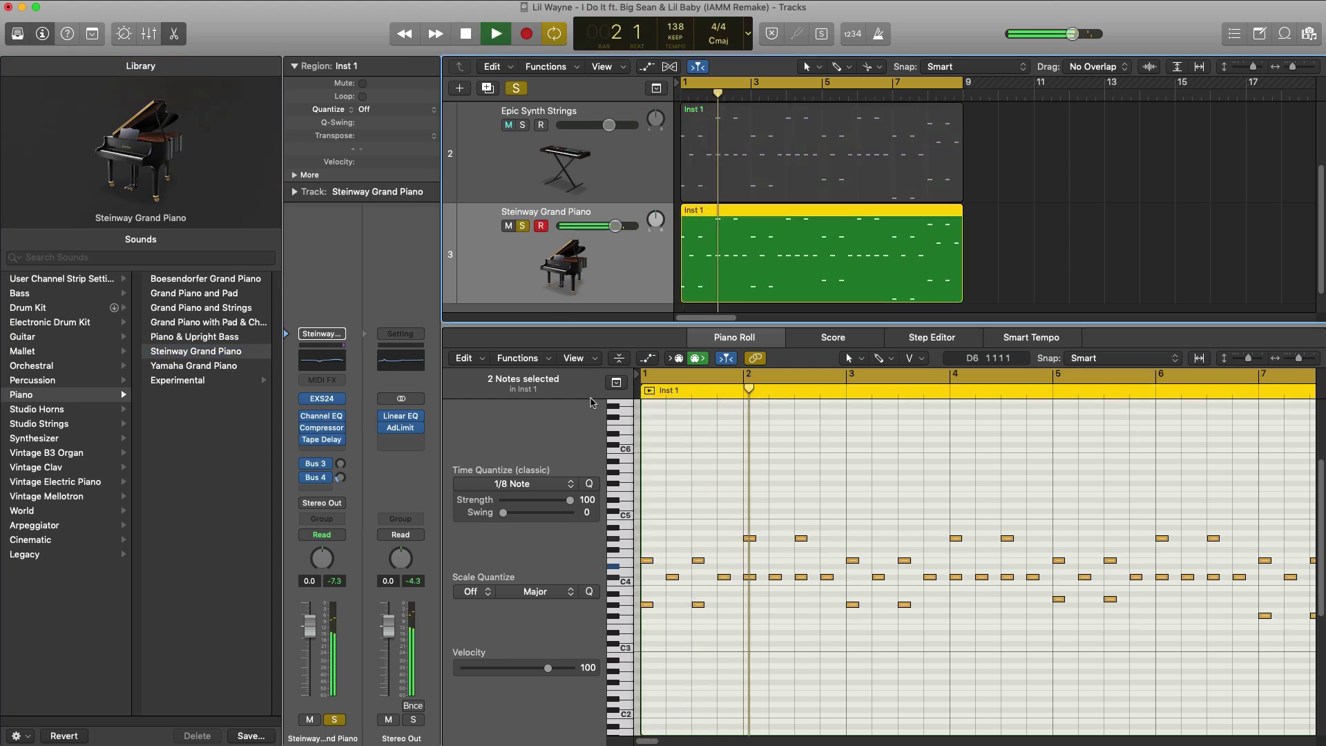
# Delete the single in-between melody notes from the Steinway Grand Piano region, keeping only the two-note chords, and play it.
pyautogui.click(17, 39)
pyautogui.press('space')
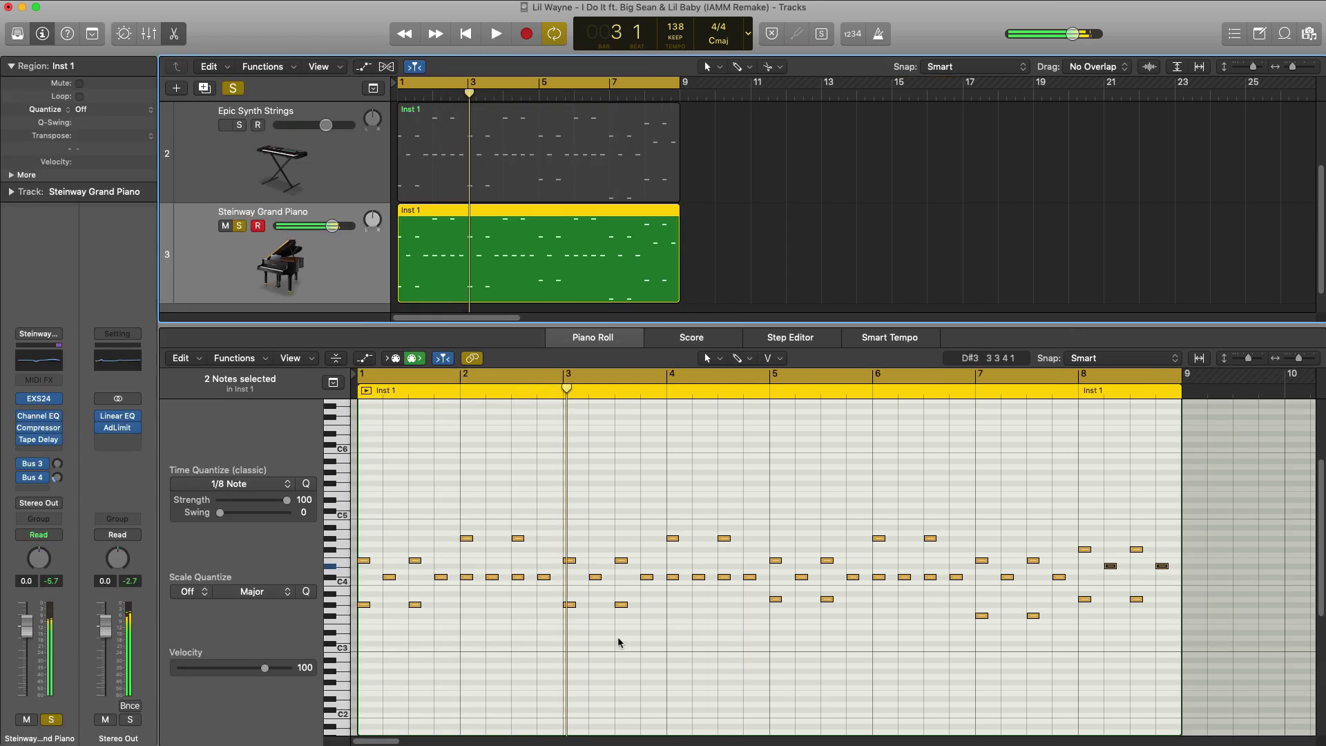
pyautogui.click(413, 603)
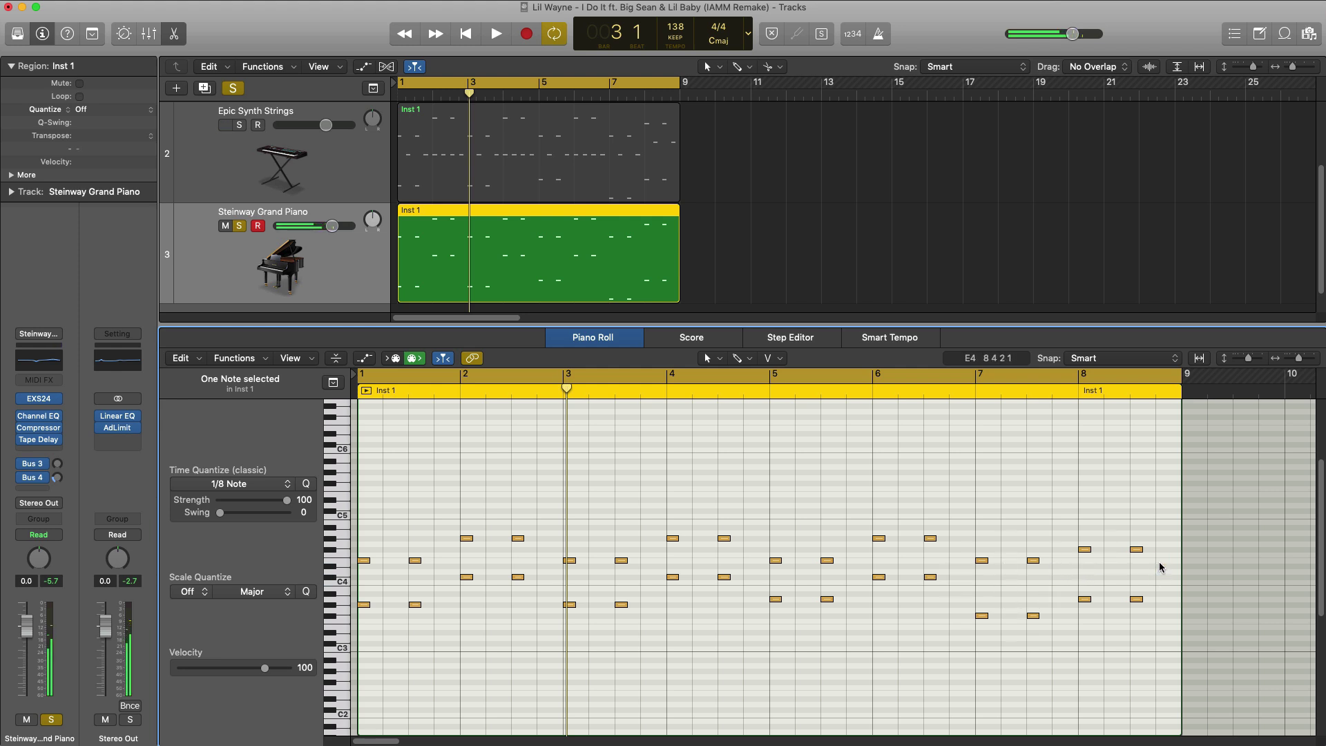
pyautogui.press('space')
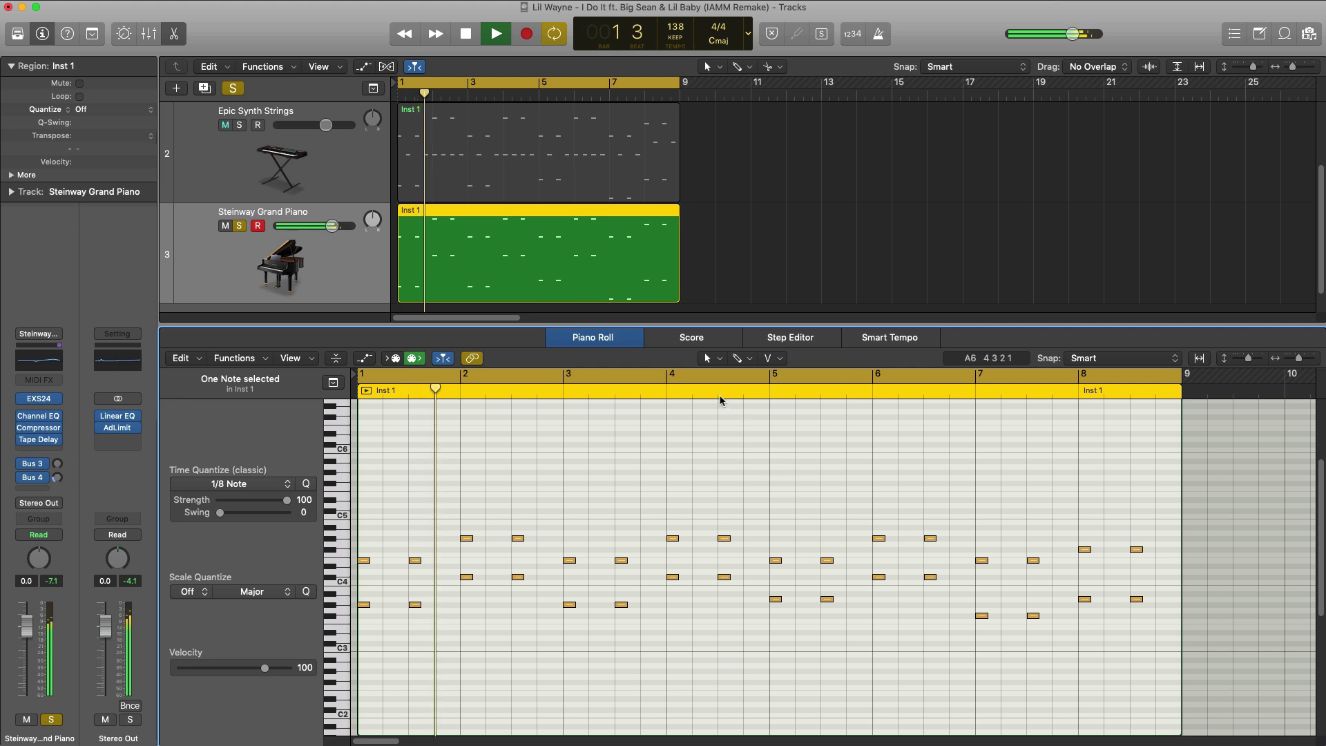
# Close the note editor and play the Lyrical Synth and Epic Synth Strings soloed together with the piano.
pyautogui.press('e')
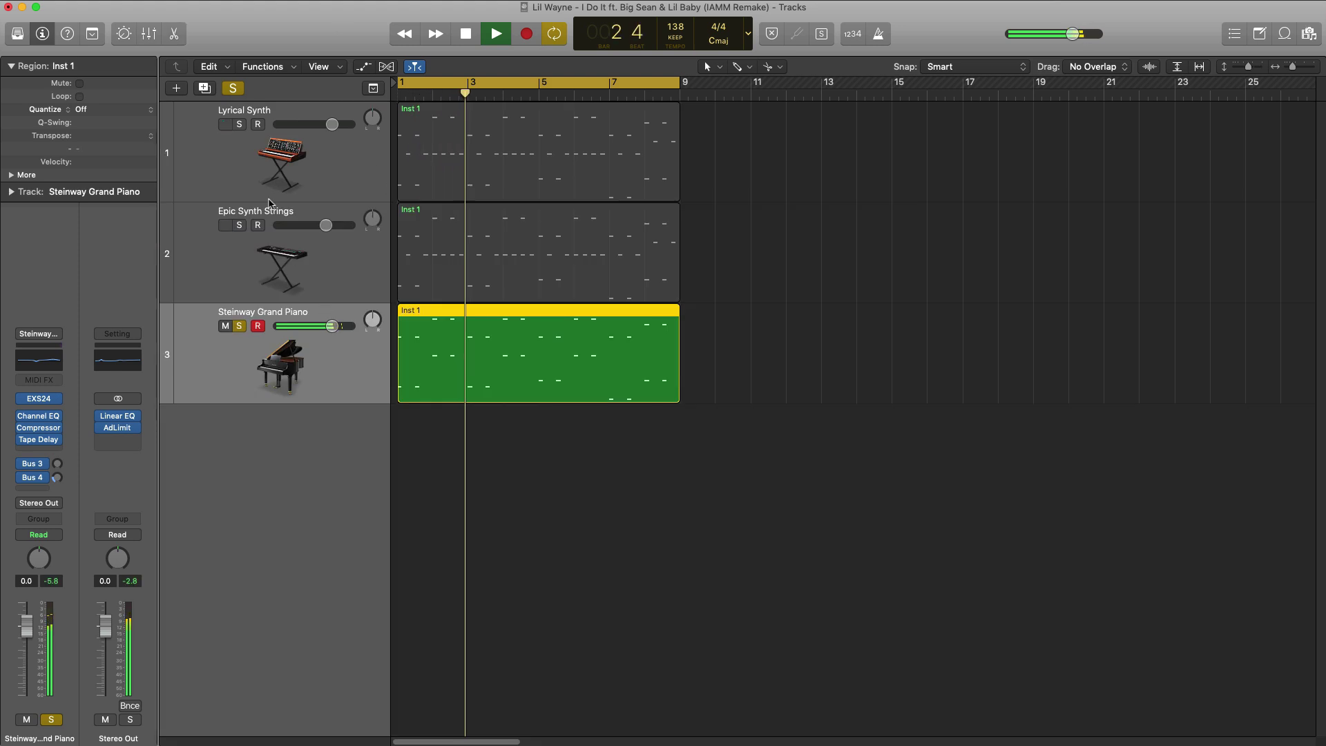
pyautogui.click(239, 124)
pyautogui.click(239, 225)
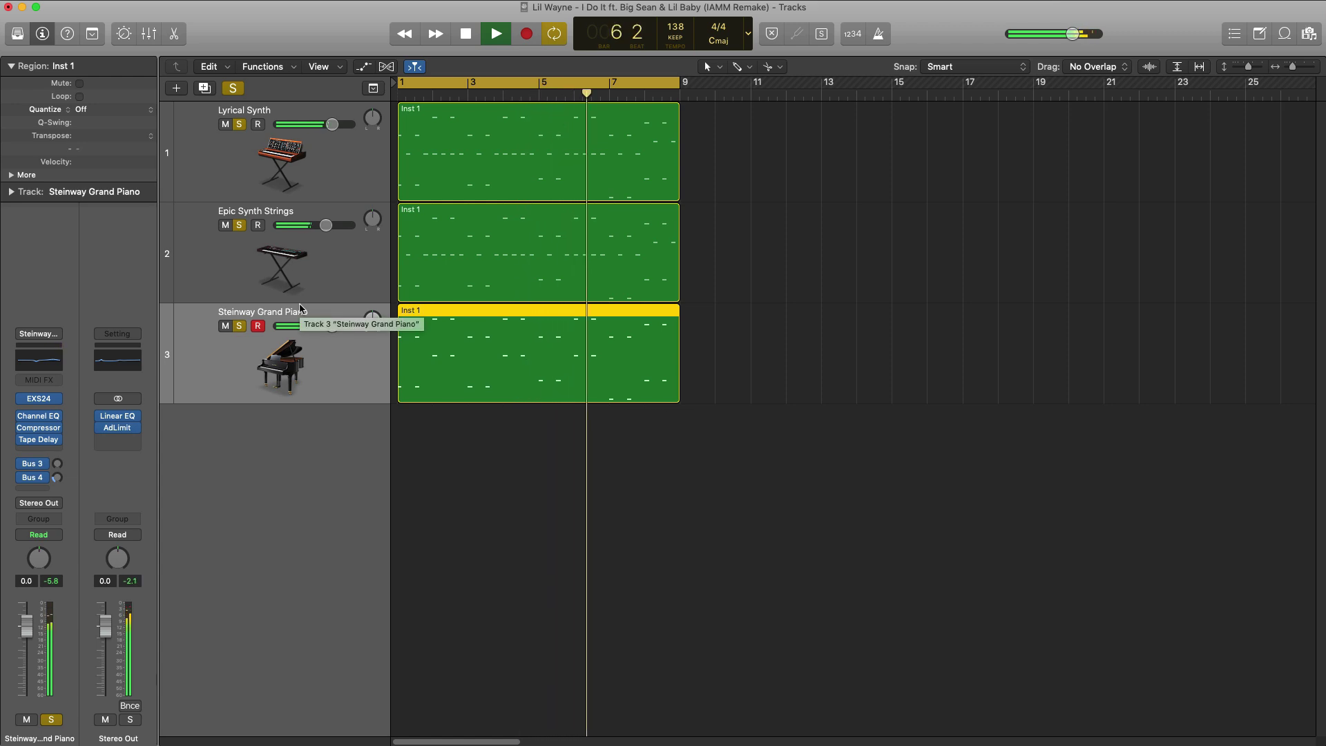
pyautogui.press('space')
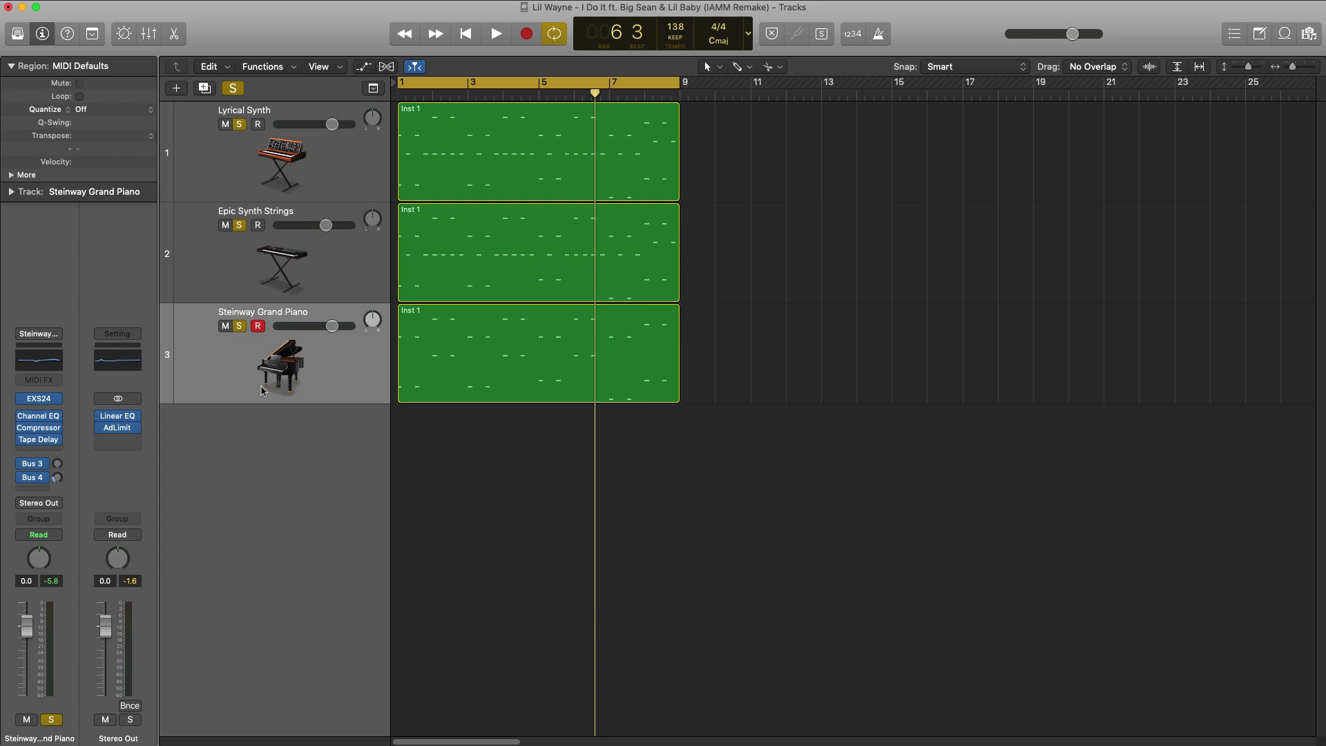
# Reset the Steinway Grand Piano Channel EQ to Factory Default and enable a low cut at 1240 Hz, 24 dB/Oct.
pyautogui.click(40, 417)
pyautogui.click(138, 41)
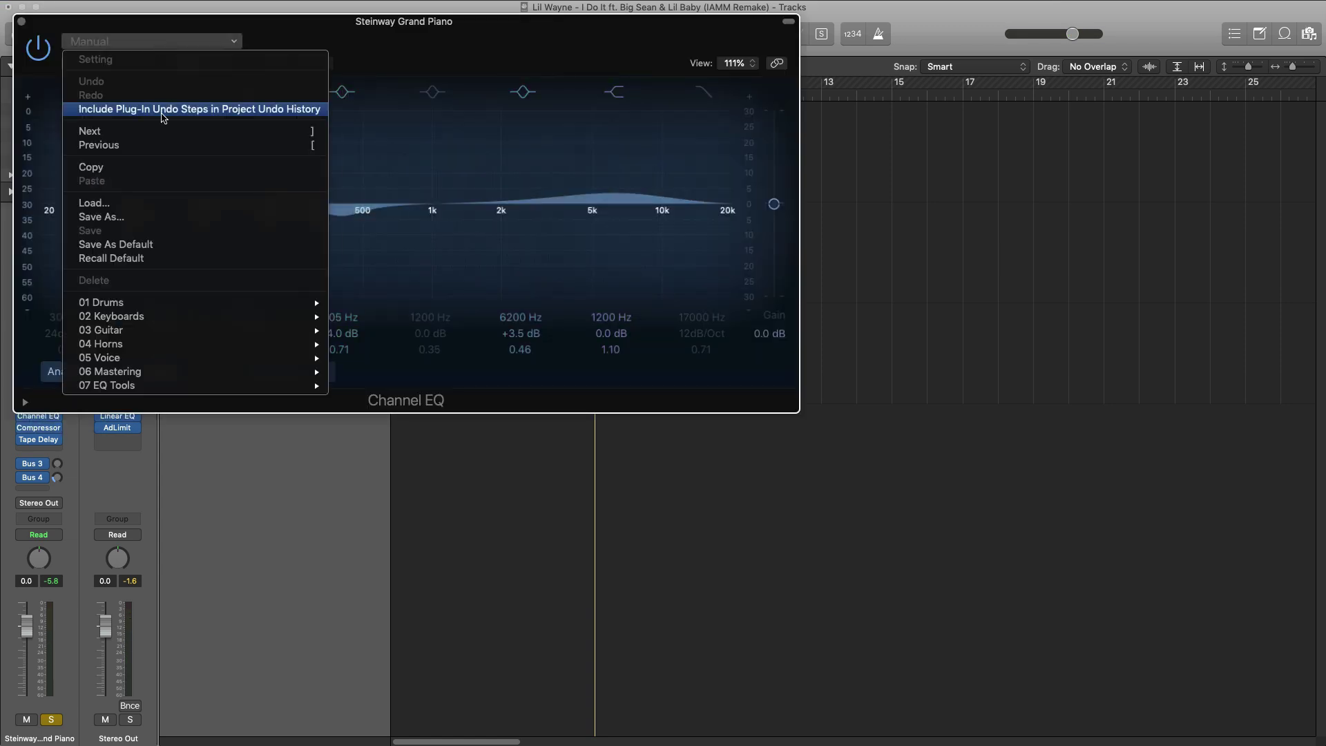
pyautogui.click(110, 259)
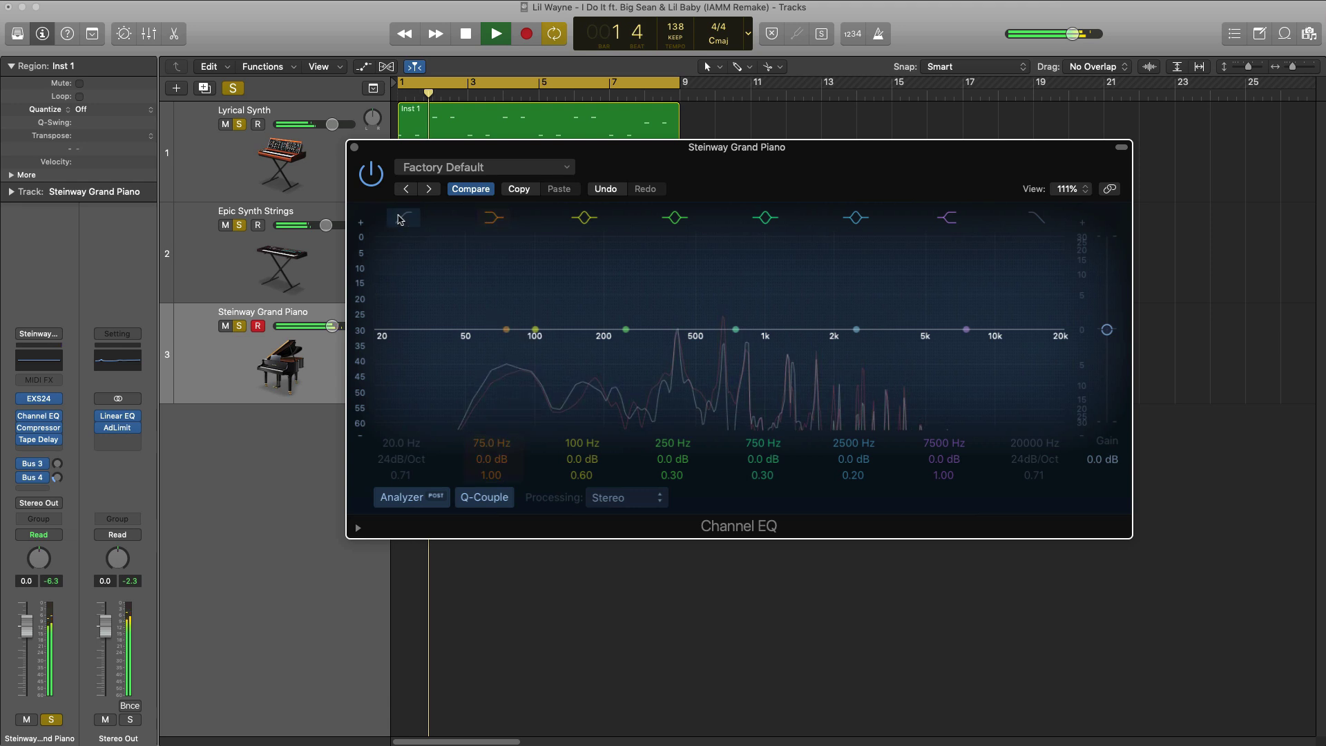
pyautogui.click(401, 220)
pyautogui.moveTo(404, 444); pyautogui.dragTo(405, 350)
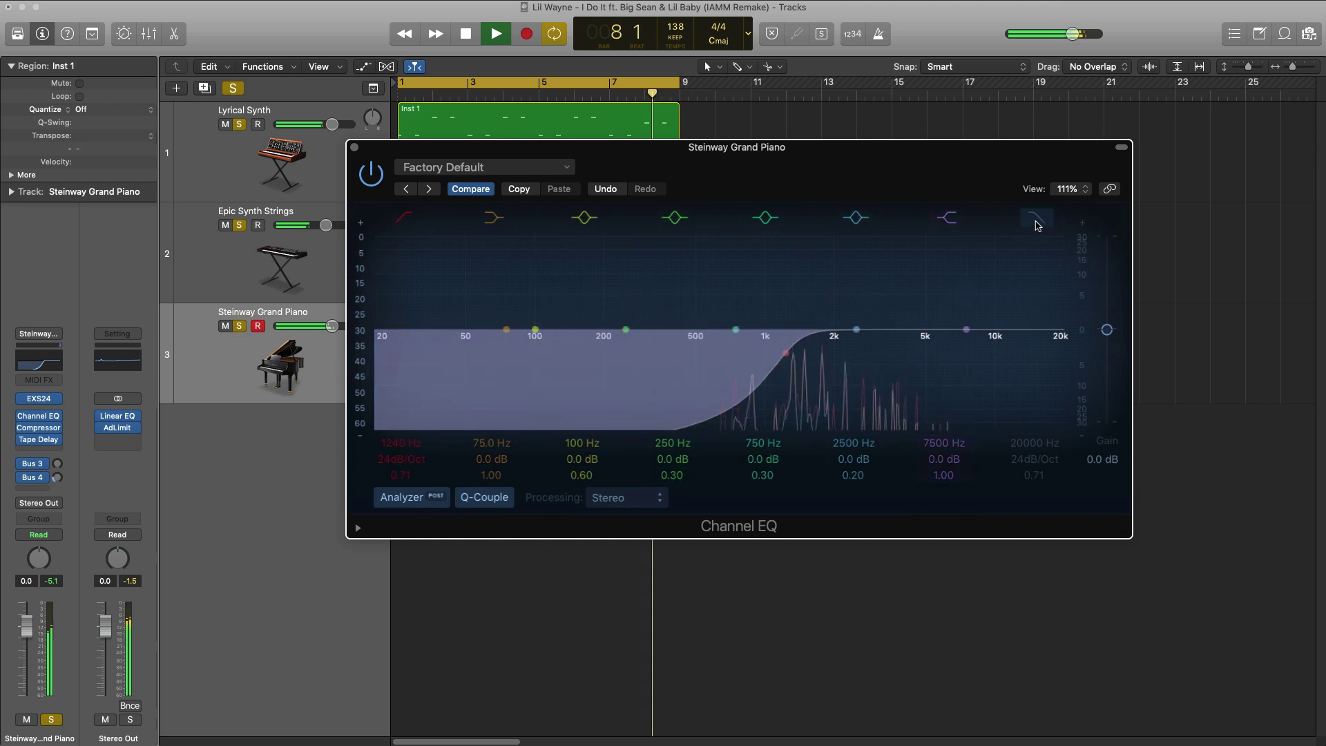
# Enable a 24 dB/Oct high cut at 2350 Hz in the piano's Channel EQ and set the piano track's volume to -8.8 dB.
pyautogui.moveTo(1022, 452); pyautogui.dragTo(1022, 511)
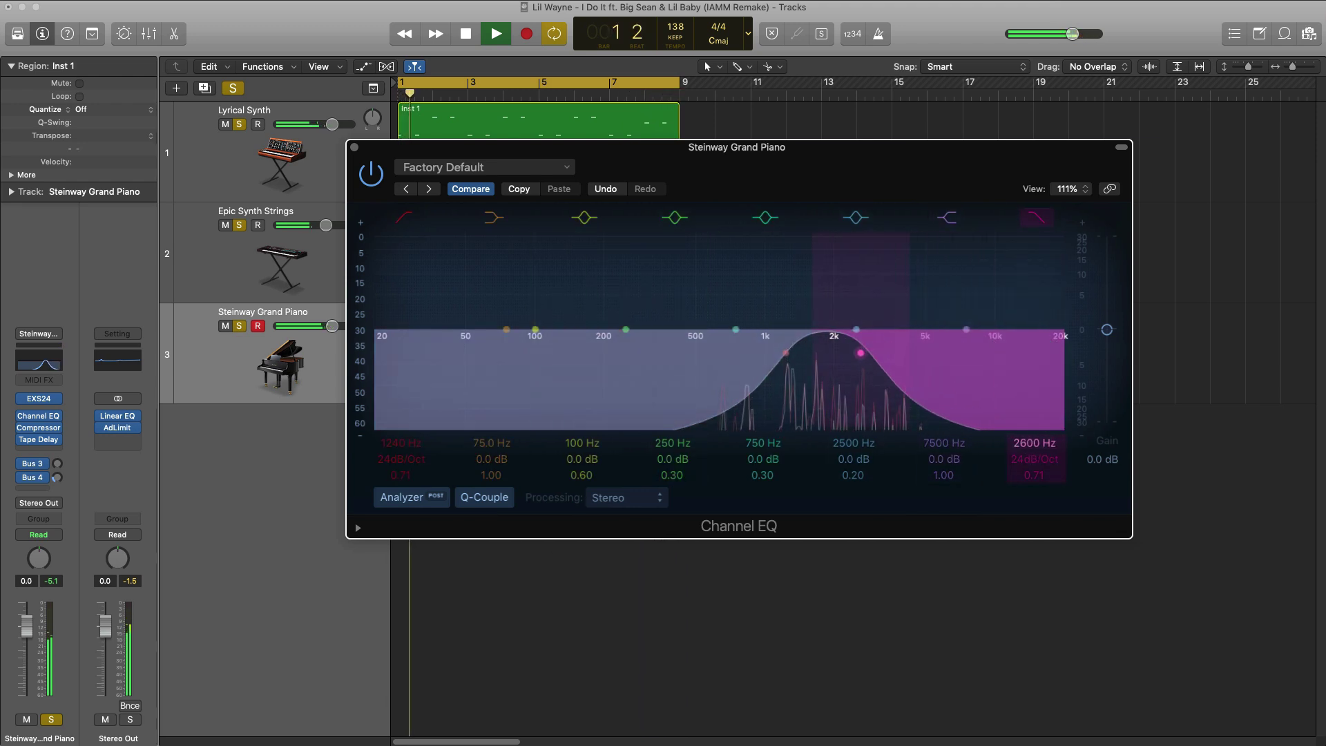
pyautogui.moveTo(1034, 443); pyautogui.dragTo(1034, 440)
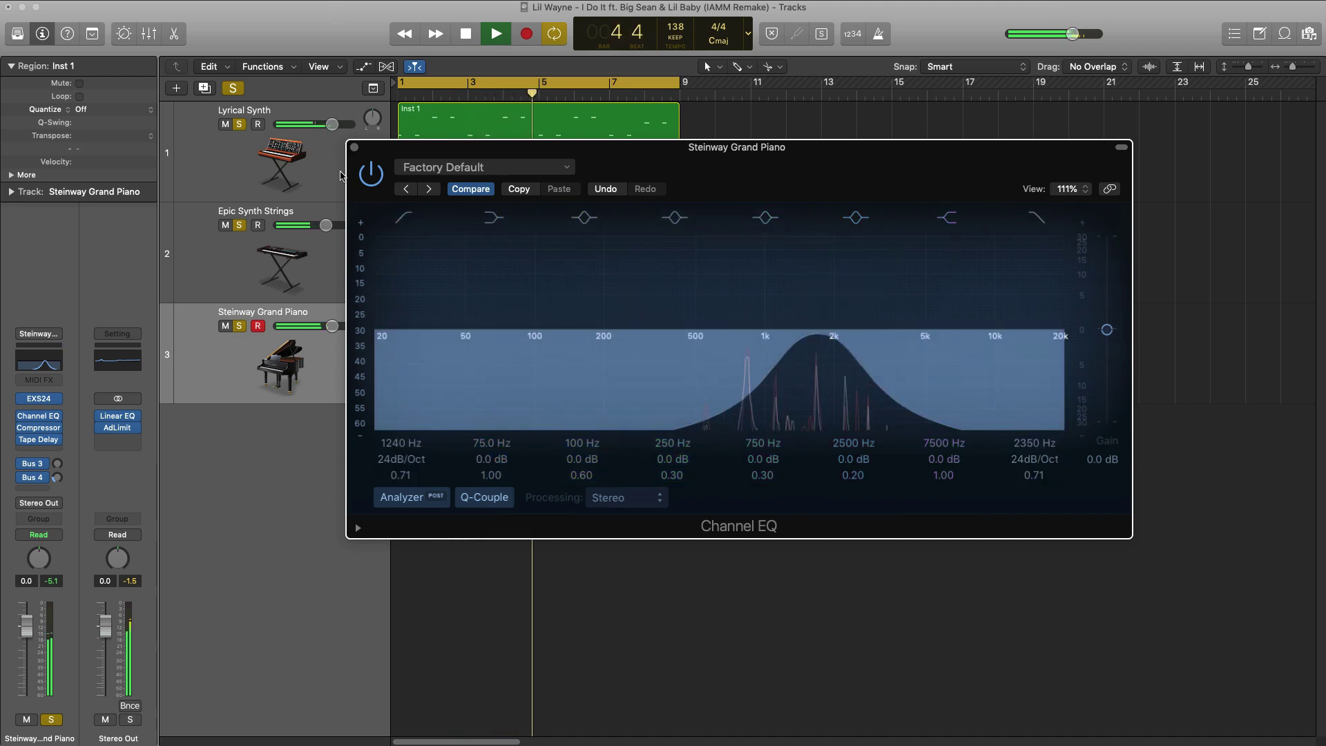
pyautogui.click(353, 146)
pyautogui.moveTo(332, 328); pyautogui.dragTo(304, 330)
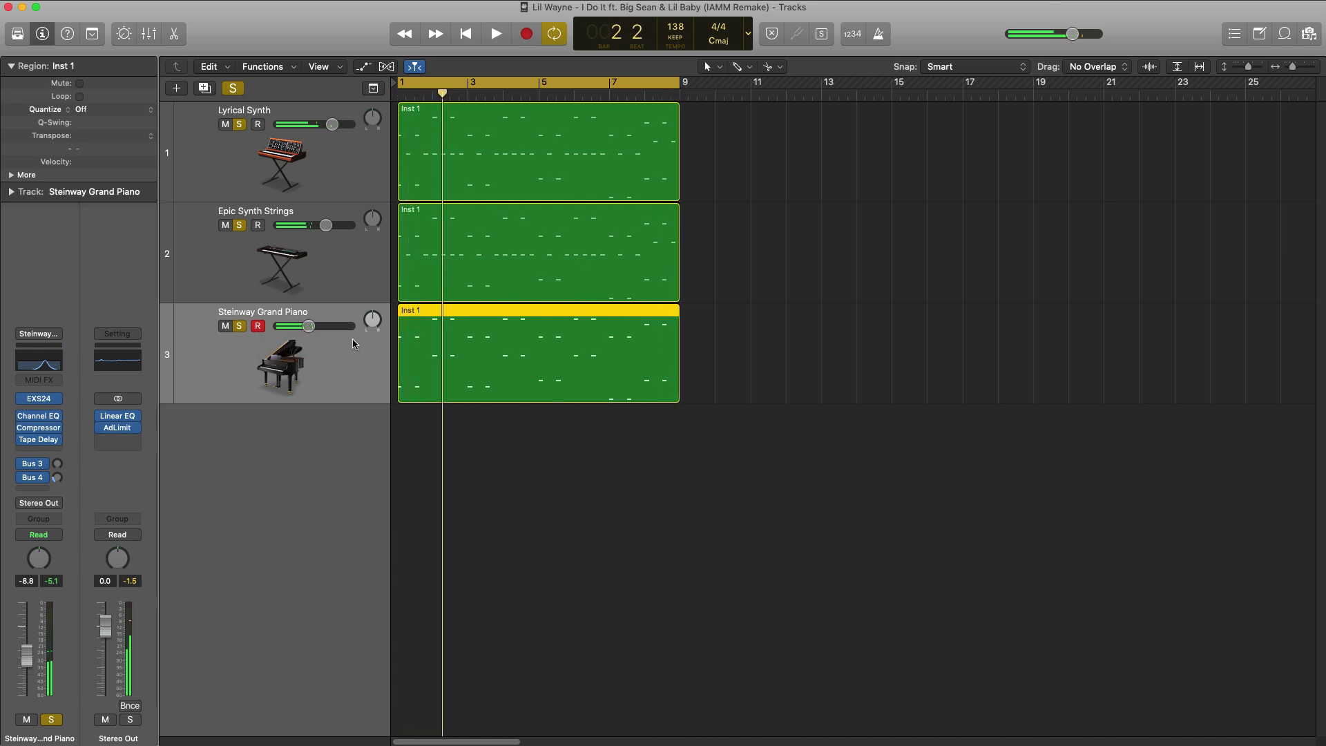
# Group the Lyrical Synth, Epic Synth Strings and Steinway Grand Piano tracks into a summing track stack.
pyautogui.keyDown('shift'); pyautogui.click(326, 270); pyautogui.keyUp('shift')
pyautogui.keyDown('shift'); pyautogui.click(318, 180); pyautogui.keyUp('shift')
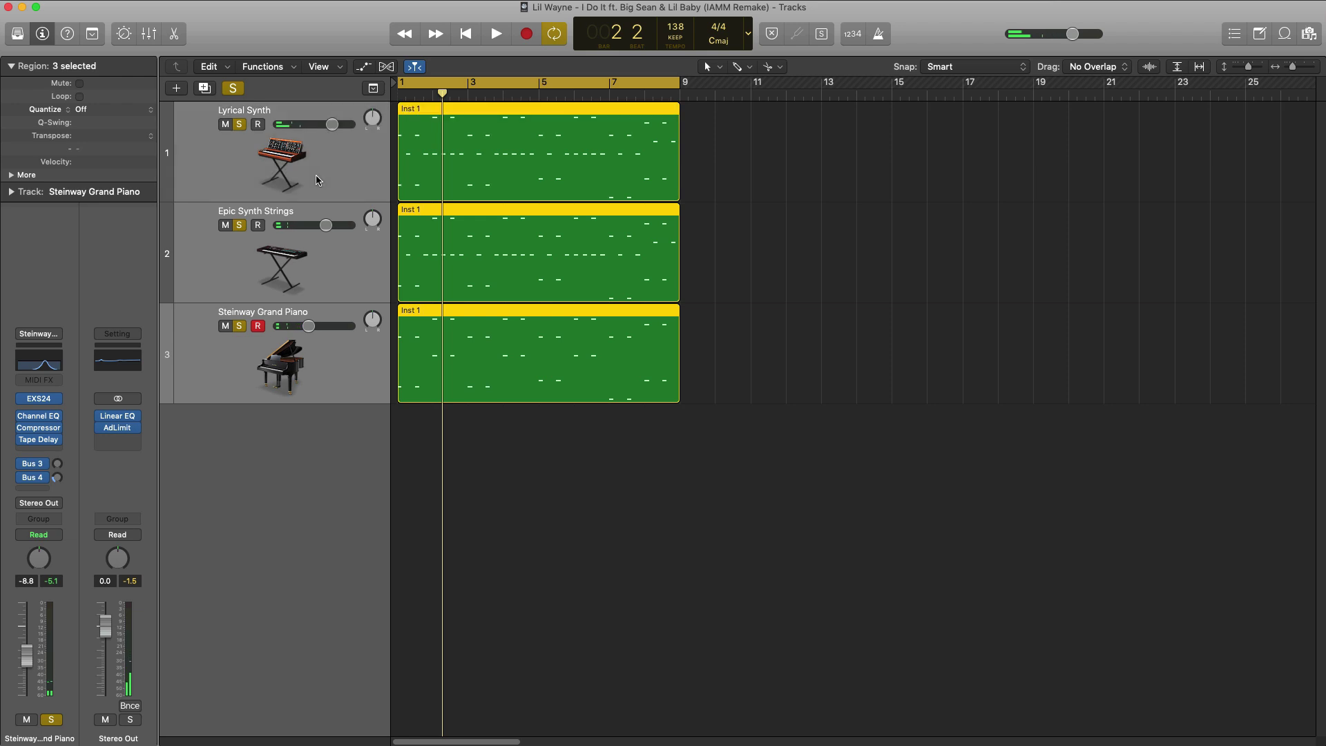
pyautogui.rightClick(316, 185)
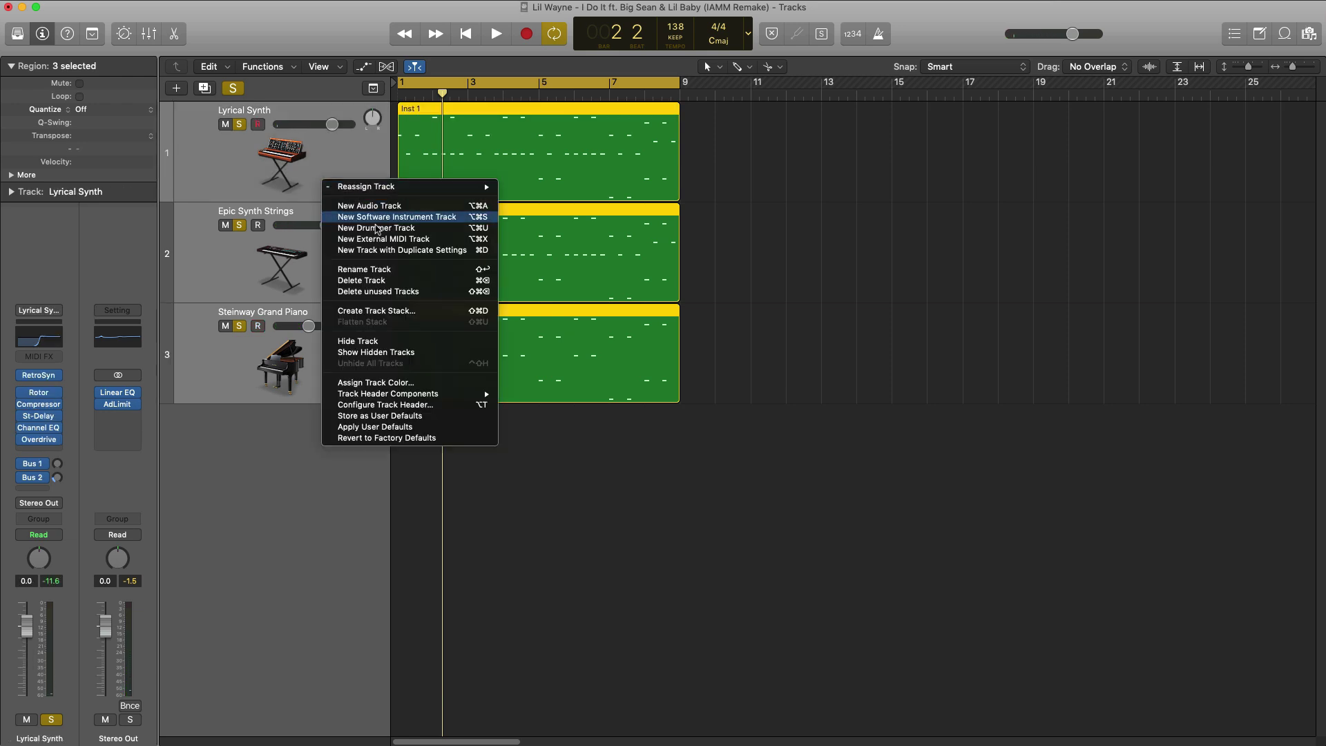
pyautogui.click(368, 312)
pyautogui.press('Return')
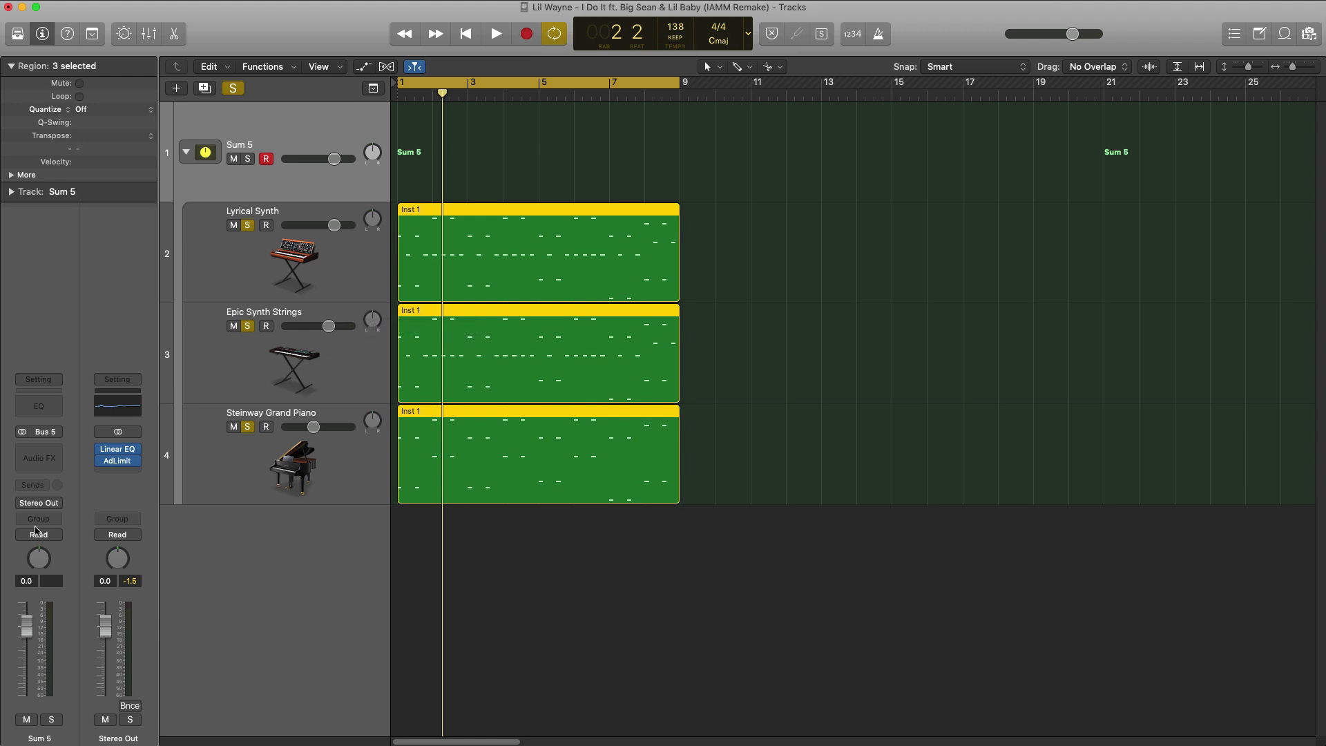
# Insert a Scanner Vibrato on the summing stack with the Enhance Electric Piano preset and listen to it.
pyautogui.click(41, 456)
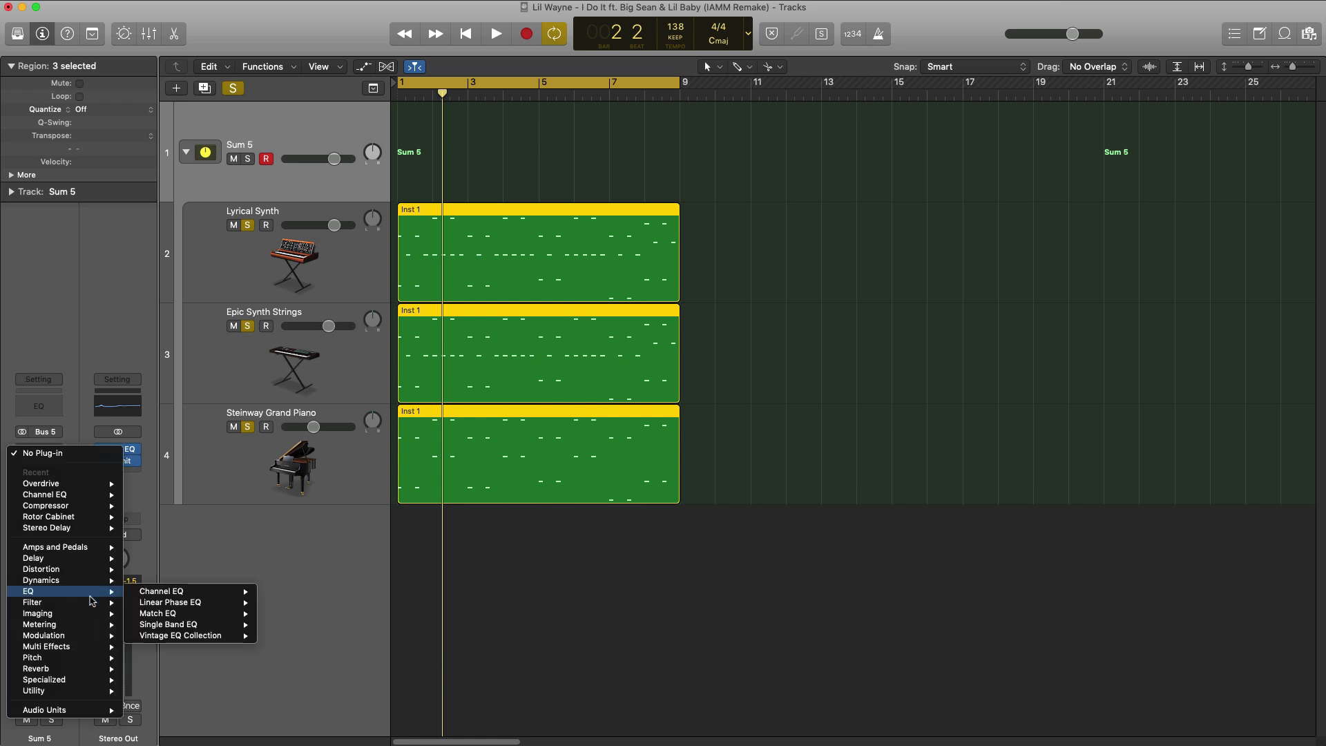
pyautogui.moveTo(90, 637)
pyautogui.moveTo(194, 727)
pyautogui.click(267, 725)
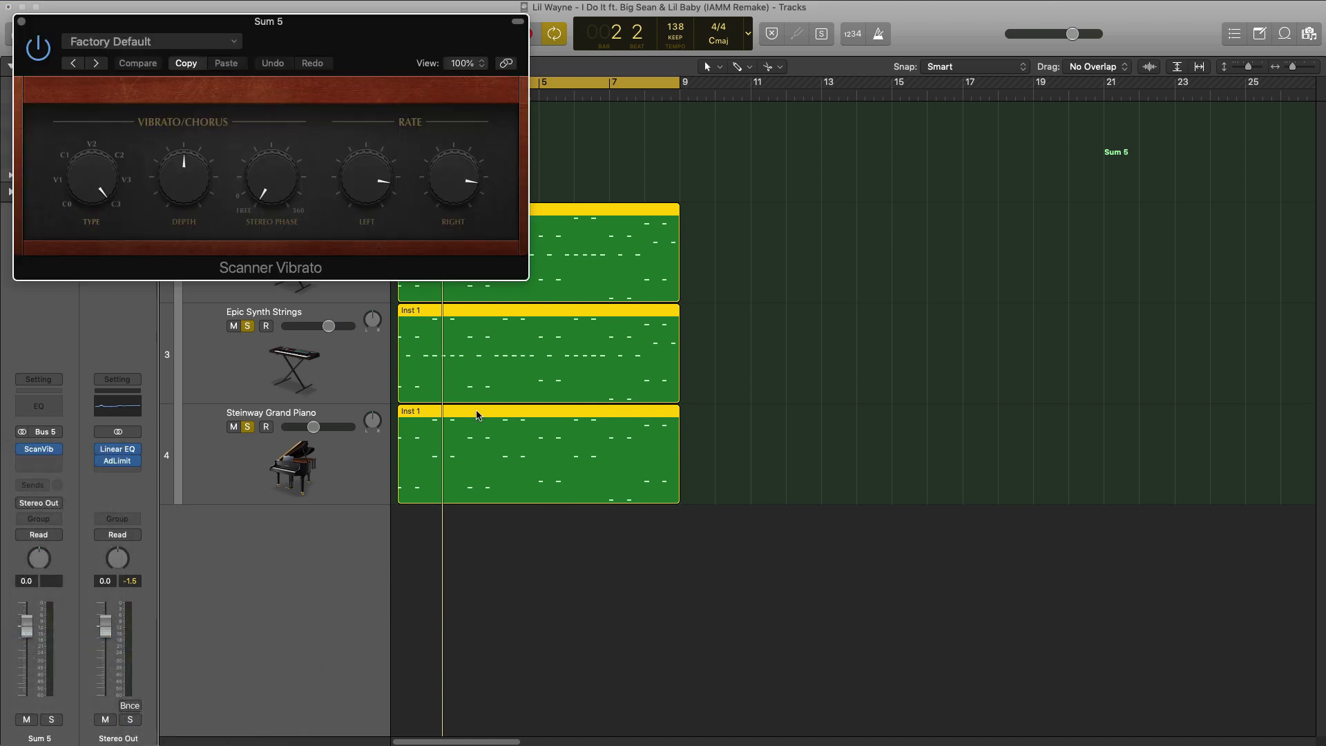
pyautogui.moveTo(348, 52); pyautogui.dragTo(643, 116)
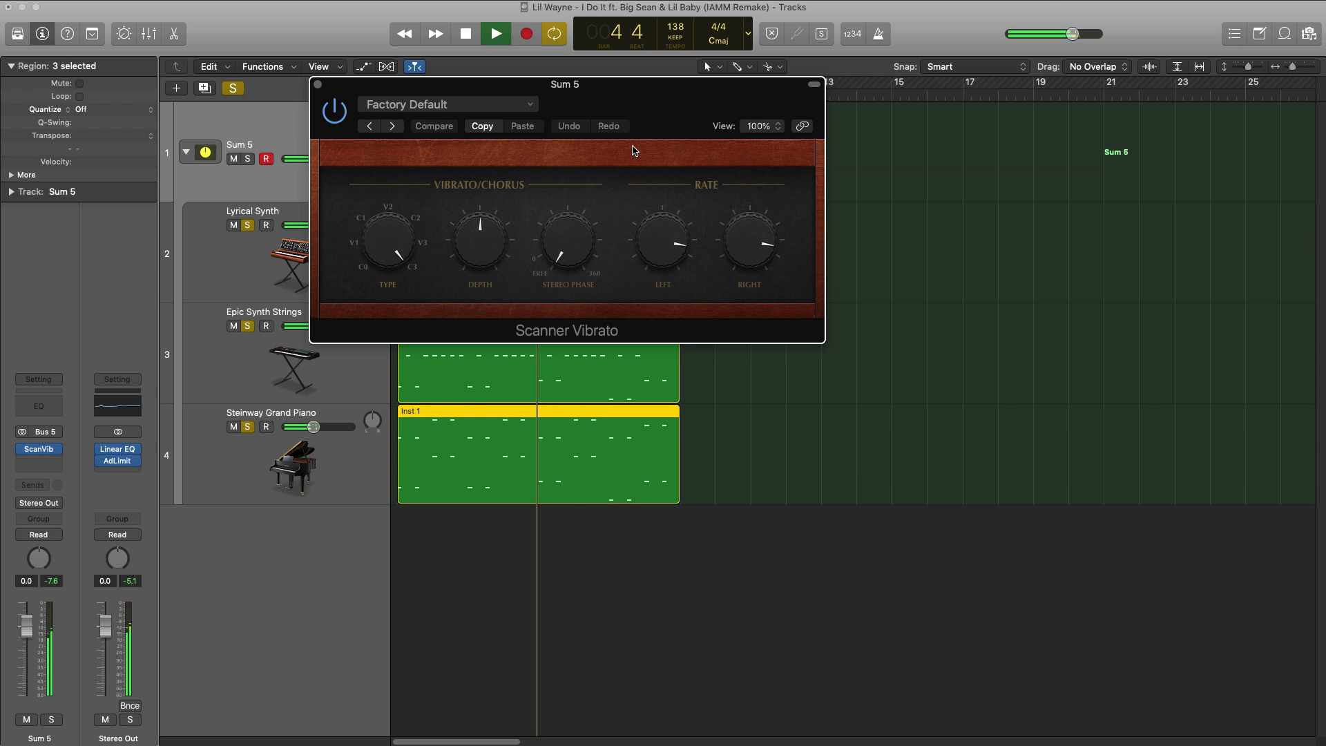
pyautogui.click(392, 126)
pyautogui.click(392, 126)
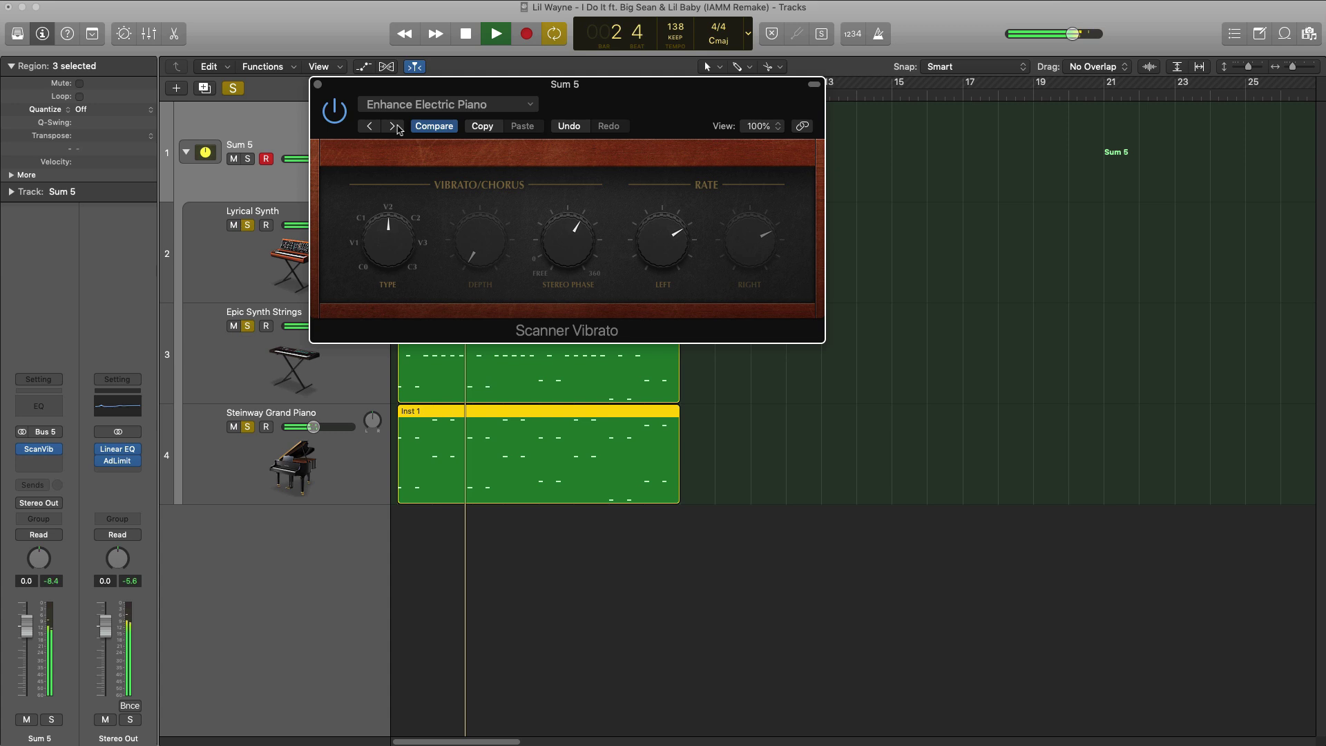
pyautogui.click(317, 84)
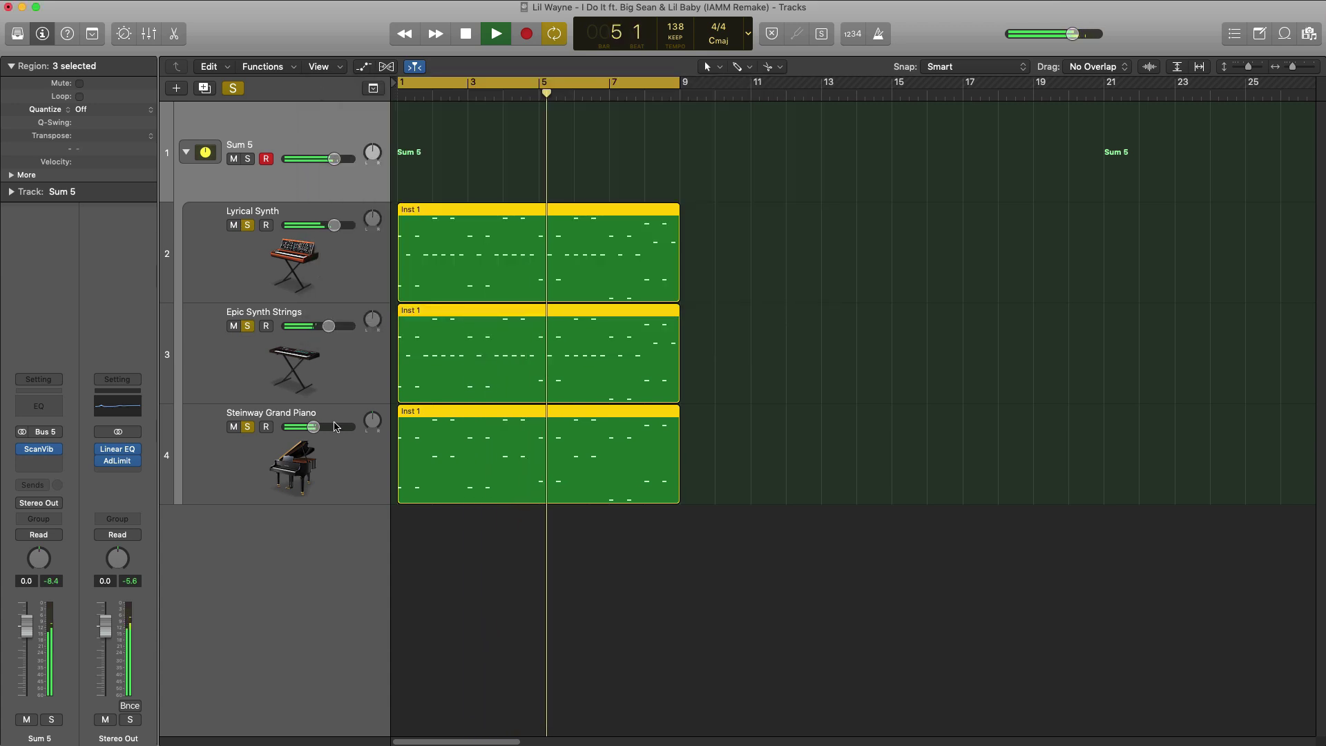
pyautogui.press('space')
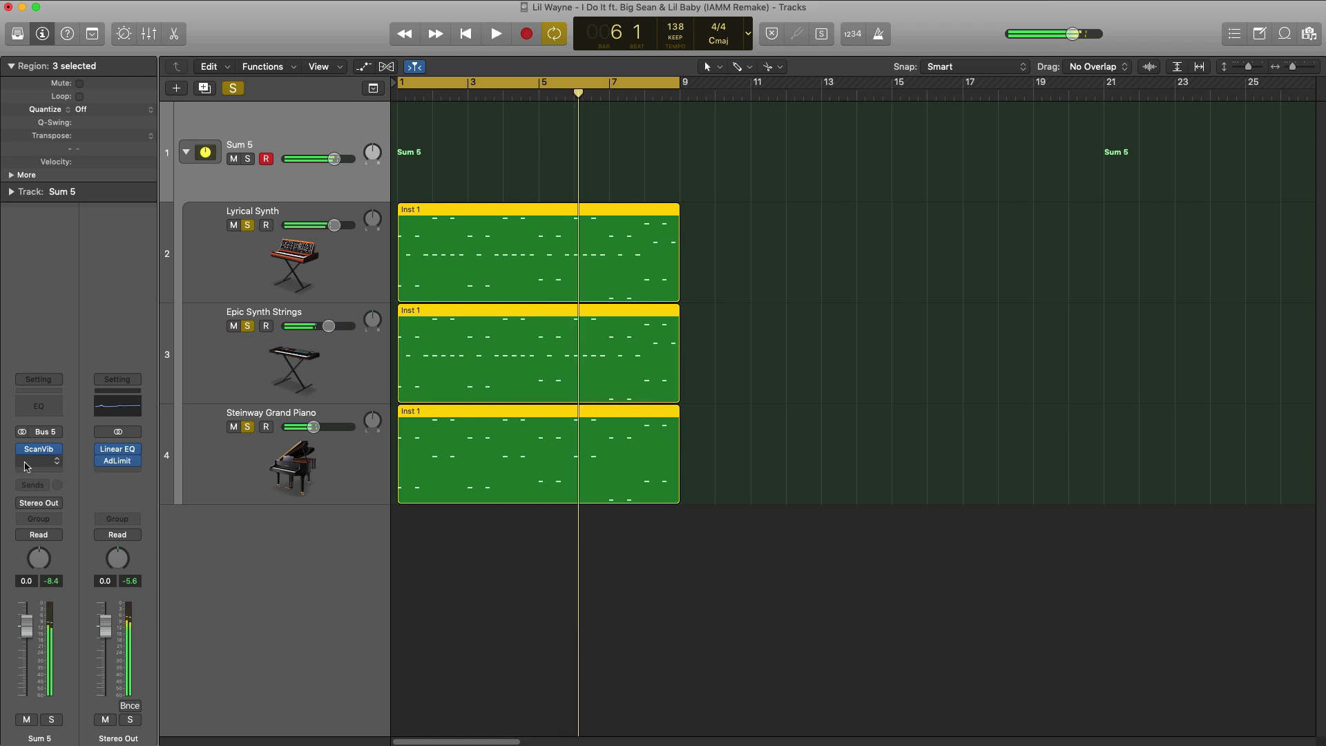
# Add a Chorus after the Scanner Vibrato on the summing stack and choose the Glimmering Chorus preset.
pyautogui.click(27, 462)
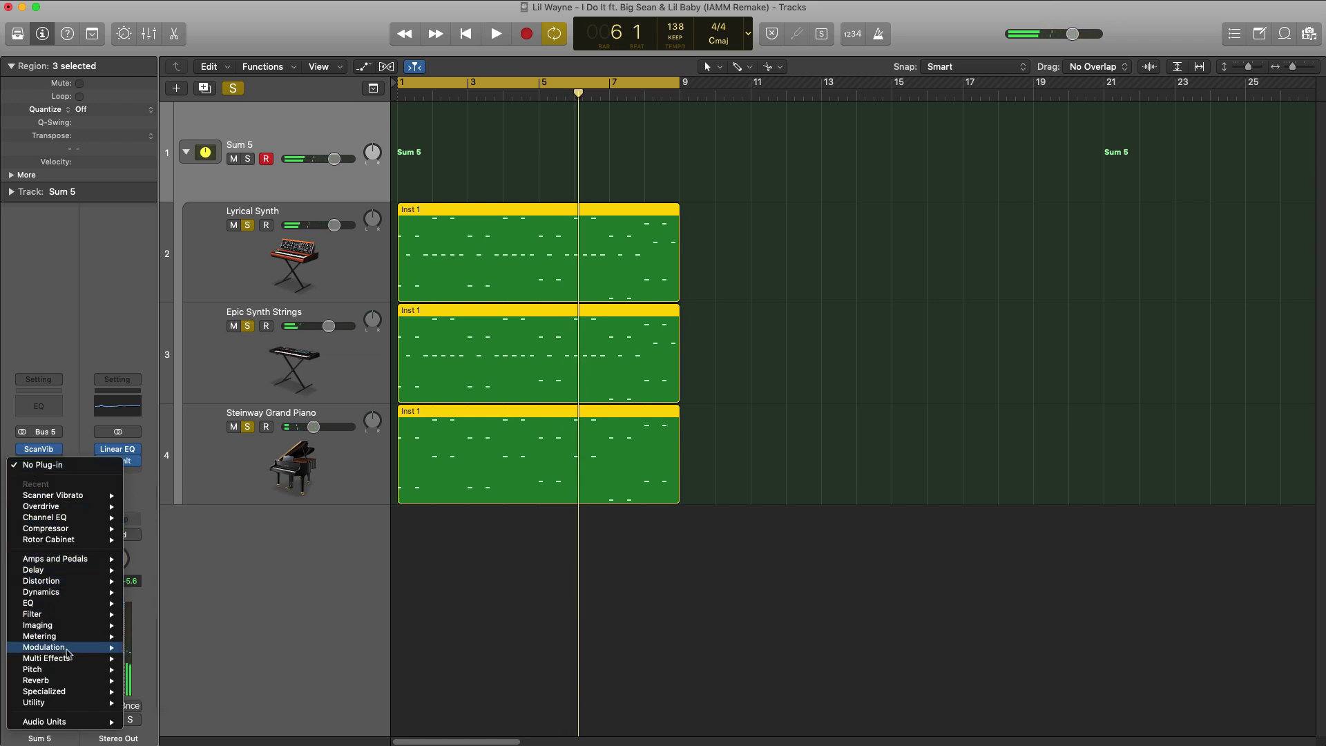
pyautogui.moveTo(83, 647)
pyautogui.moveTo(197, 649)
pyautogui.click(259, 653)
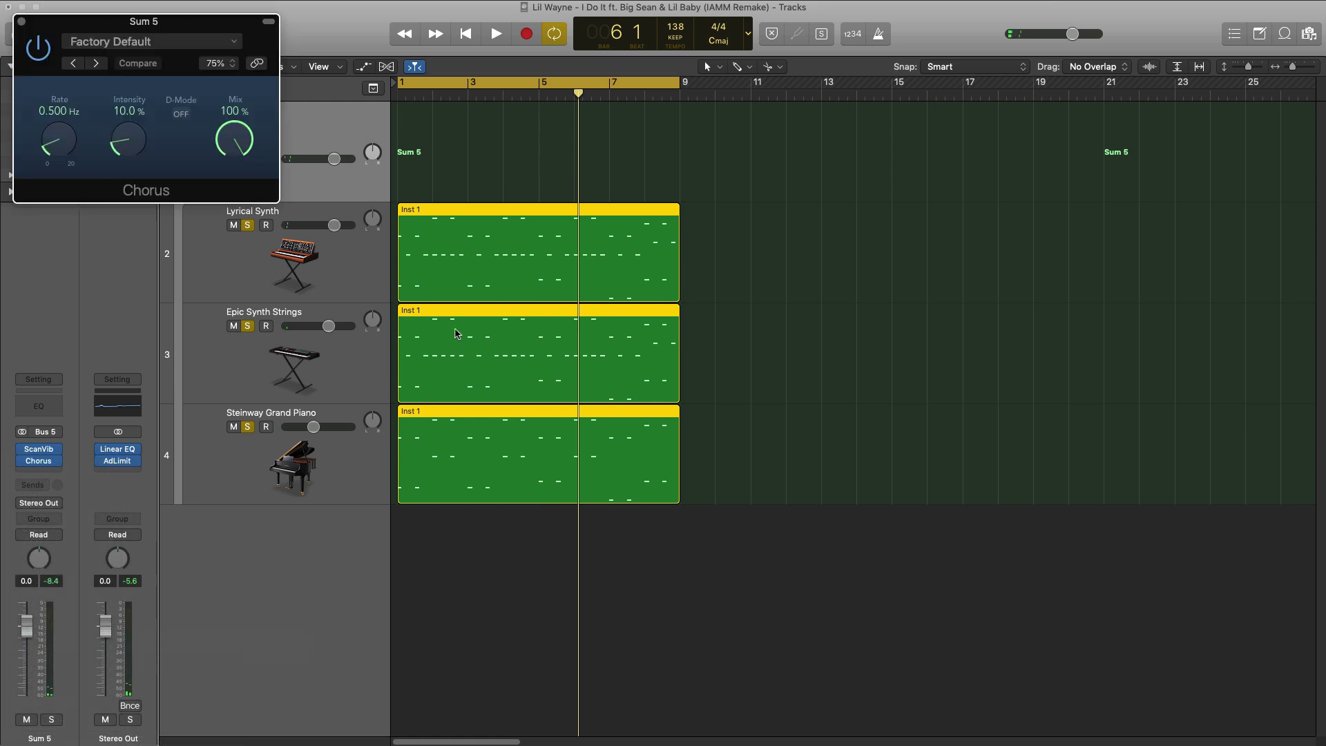
pyautogui.press('space')
pyautogui.click(208, 42)
pyautogui.click(430, 151)
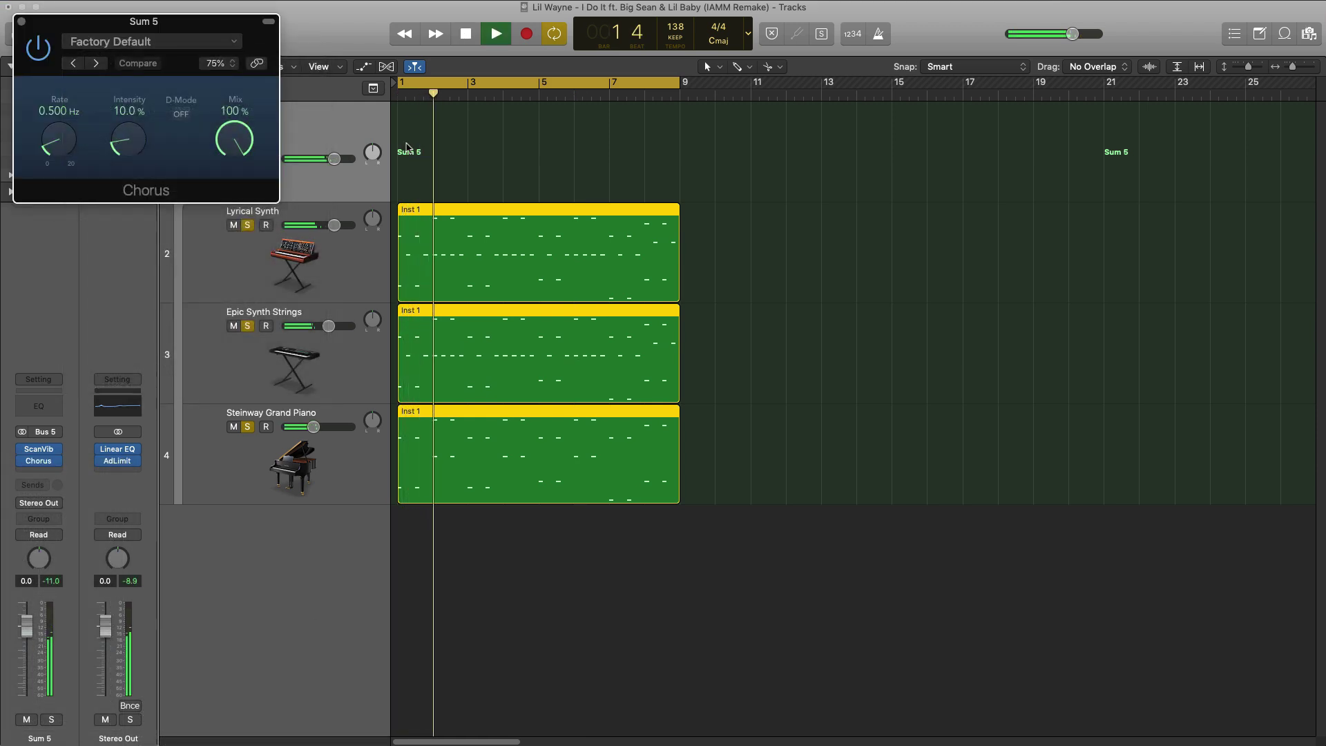
pyautogui.moveTo(200, 22); pyautogui.dragTo(694, 234)
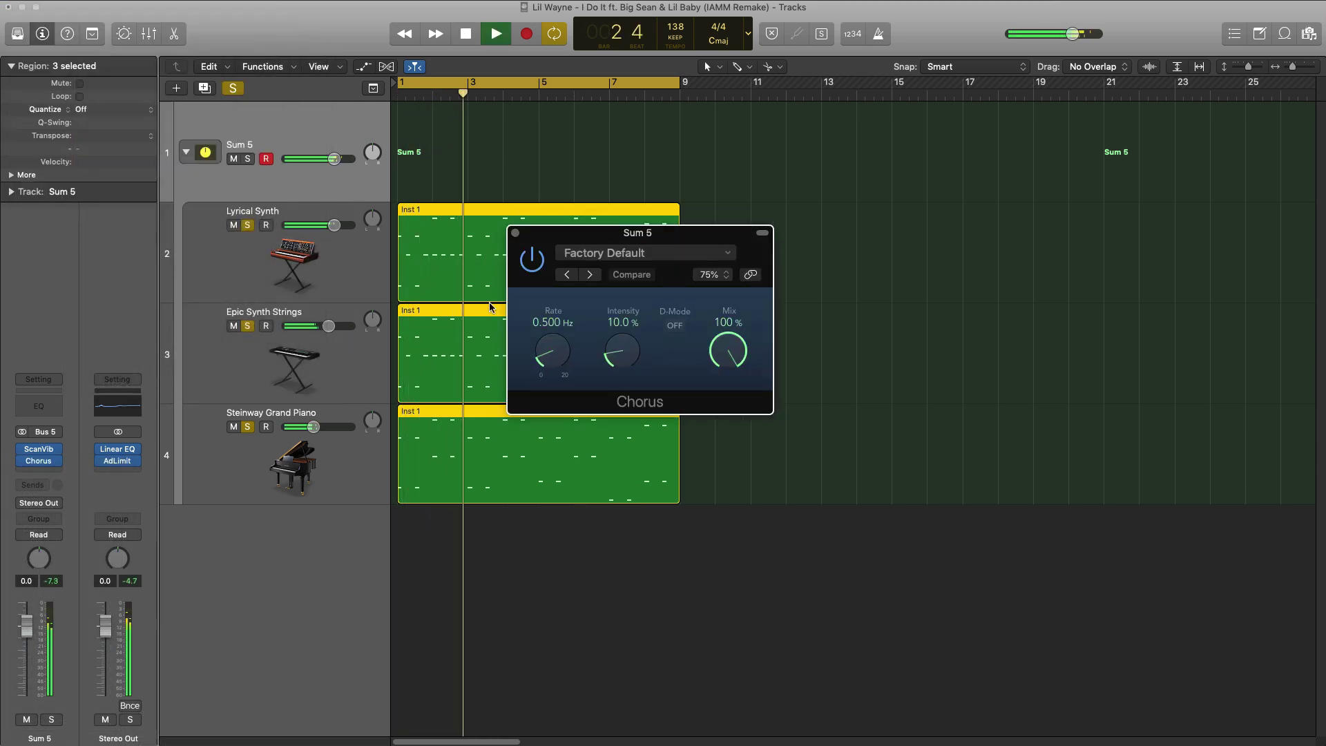
pyautogui.click(589, 274)
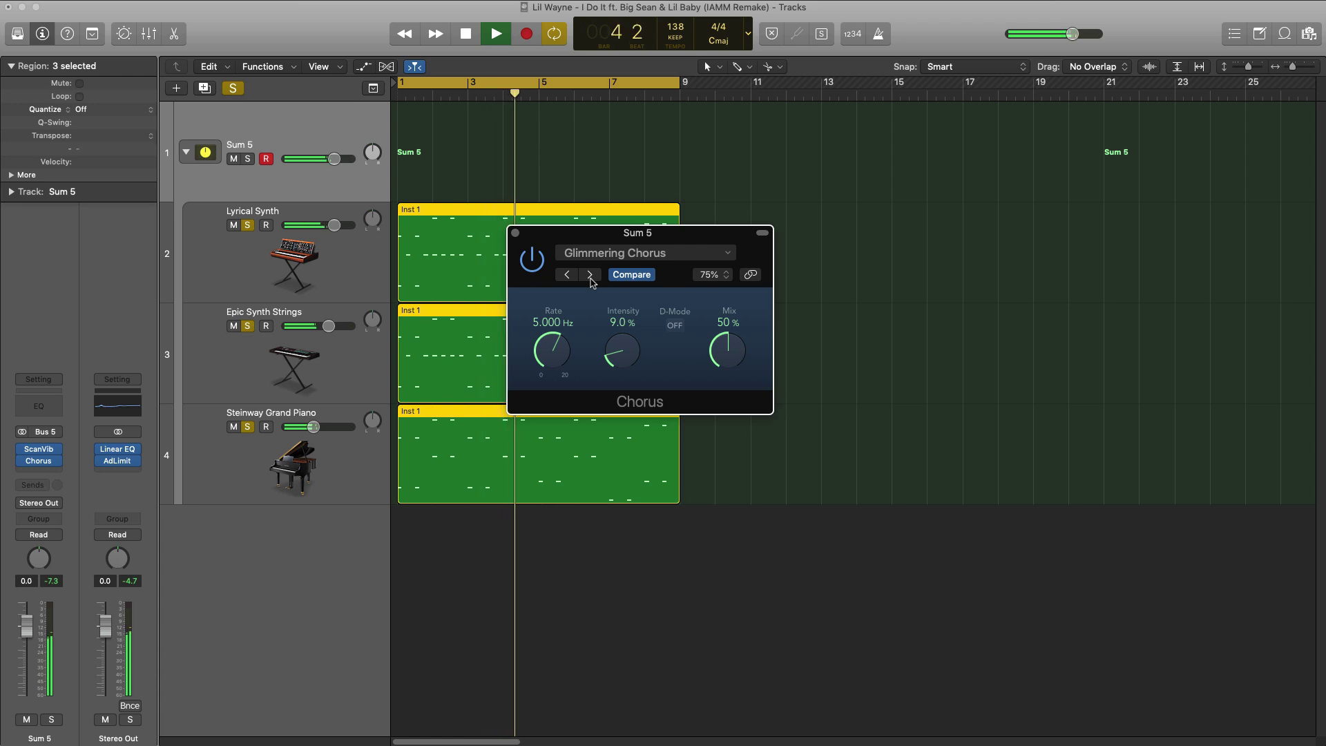
pyautogui.click(516, 233)
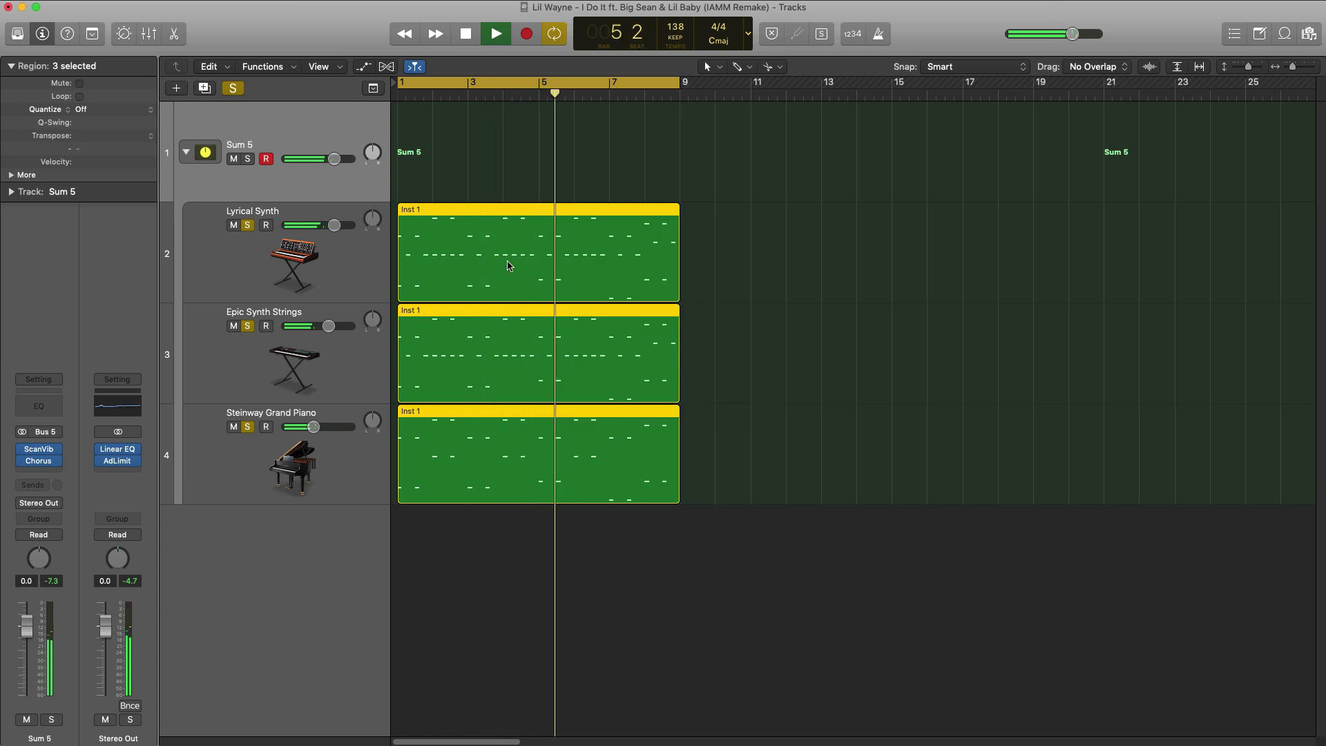
# Listen to the chord layers from the start and insert a Channel EQ after the Chorus on the summing stack.
pyautogui.press('space')
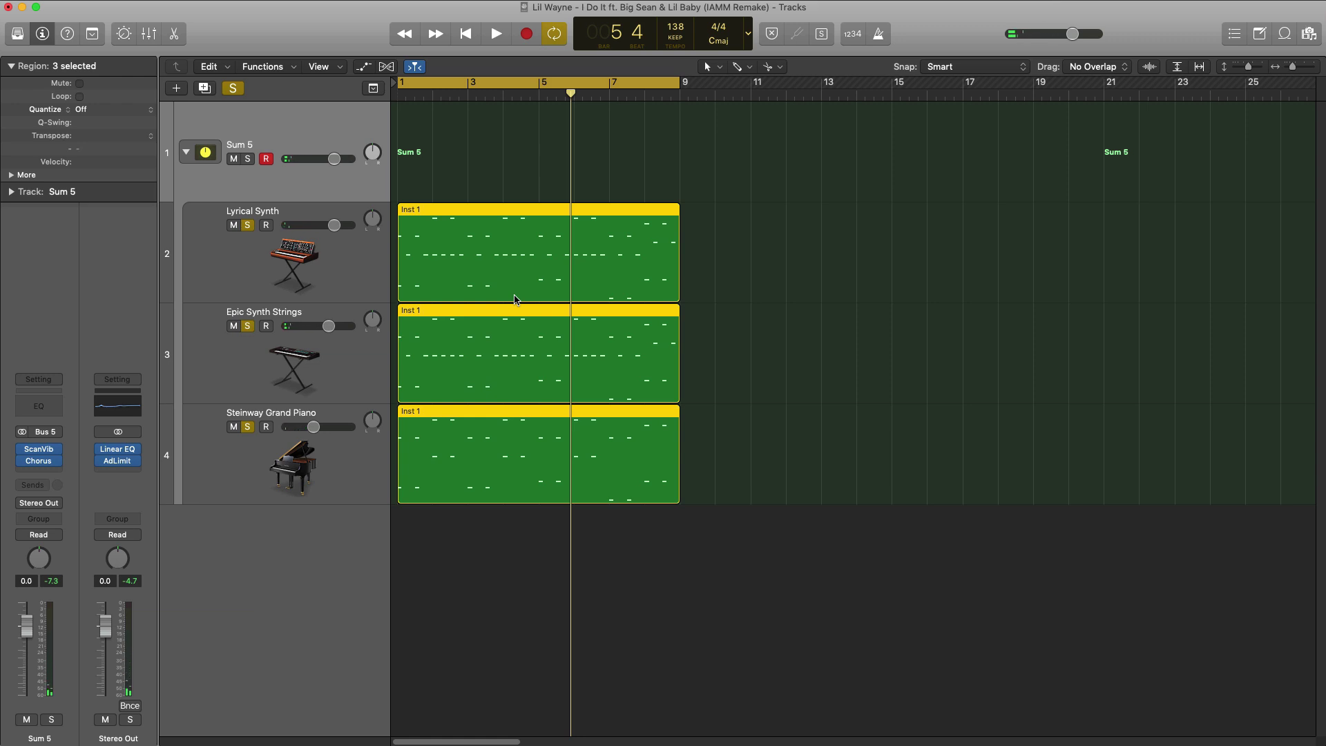
pyautogui.press('Return')
pyautogui.press('space')
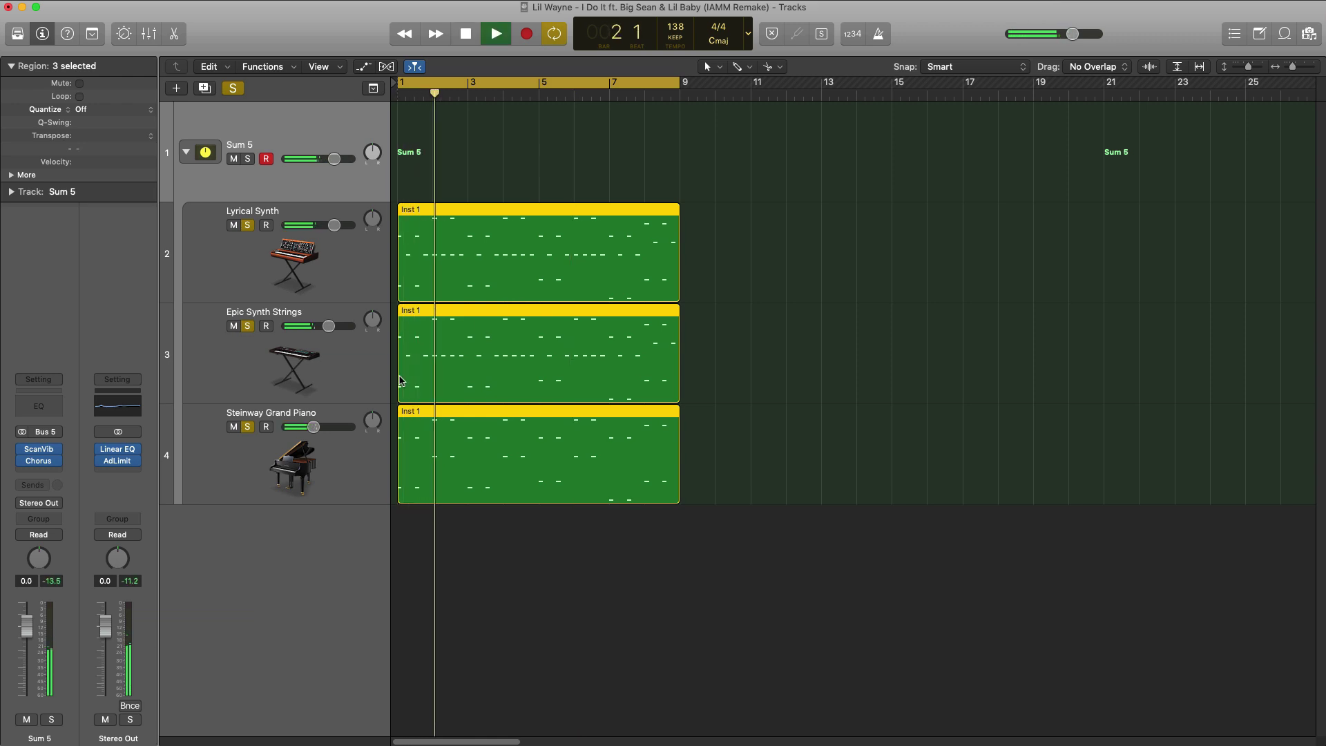
pyautogui.click(43, 412)
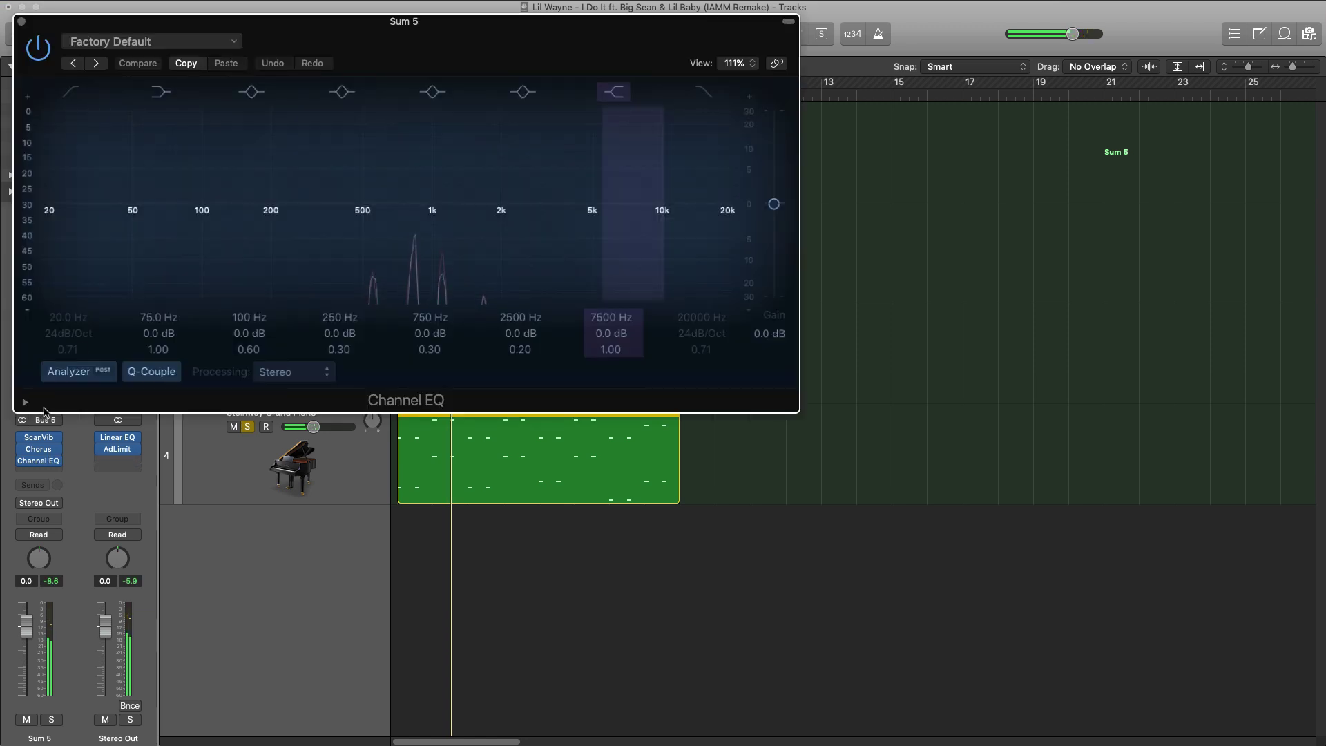
pyautogui.moveTo(438, 76); pyautogui.dragTo(779, 151)
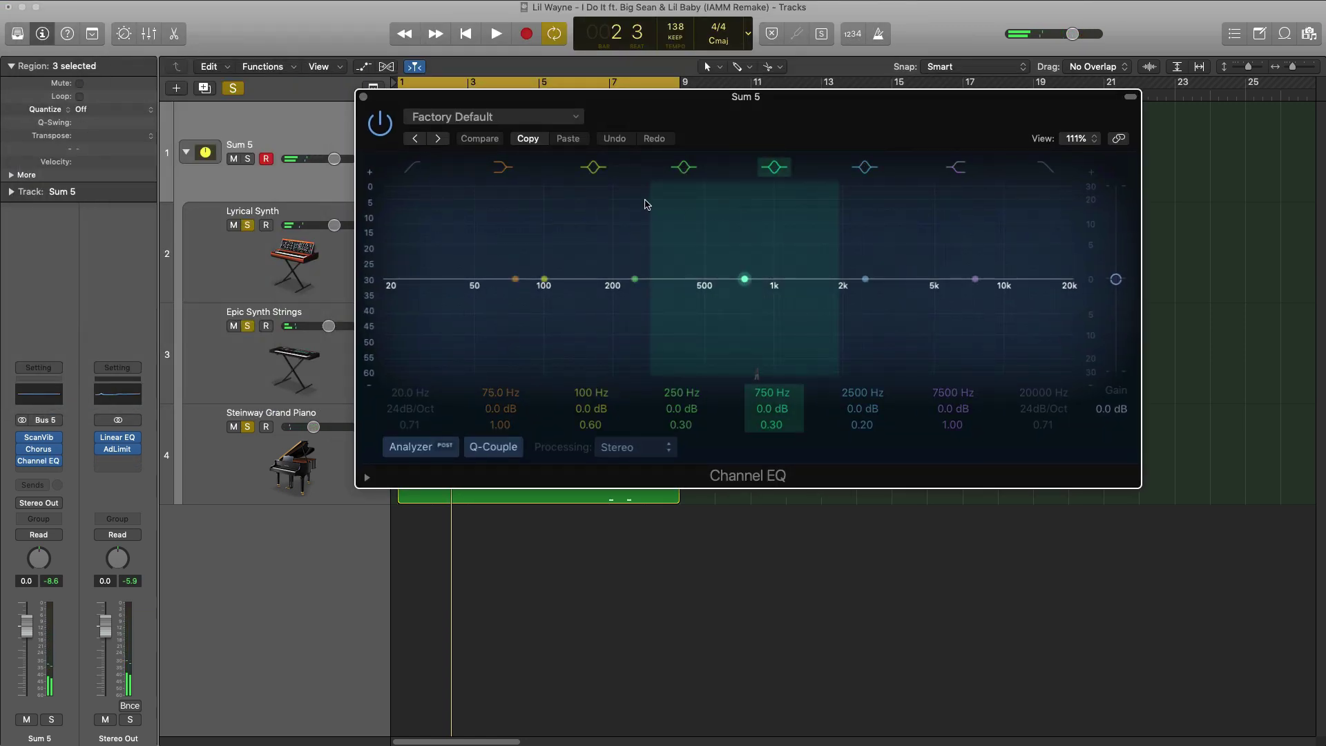
# Enable the stack EQ's low cut at 465 Hz, 48 dB/Oct with Q 0.75, and compare it with the EQ bypassed.
pyautogui.click(415, 167)
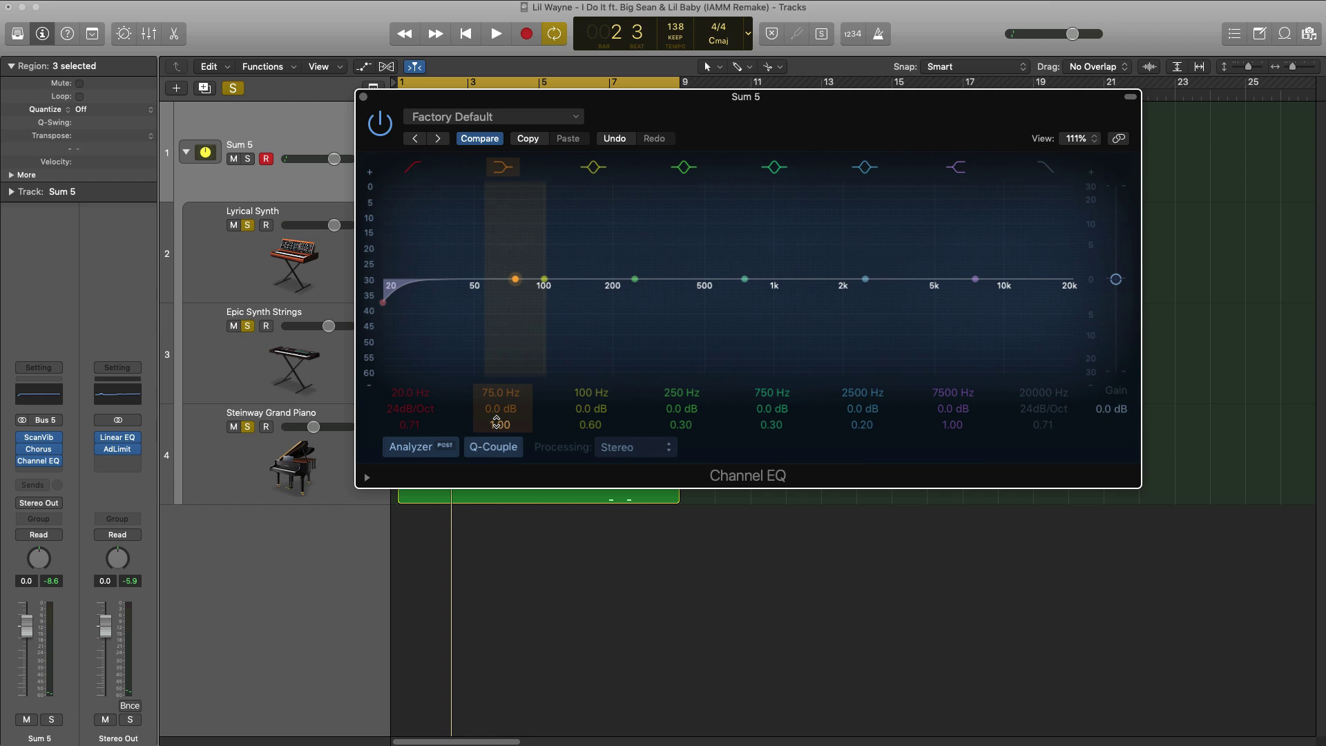
pyautogui.press('space')
pyautogui.moveTo(411, 392); pyautogui.dragTo(410, 332)
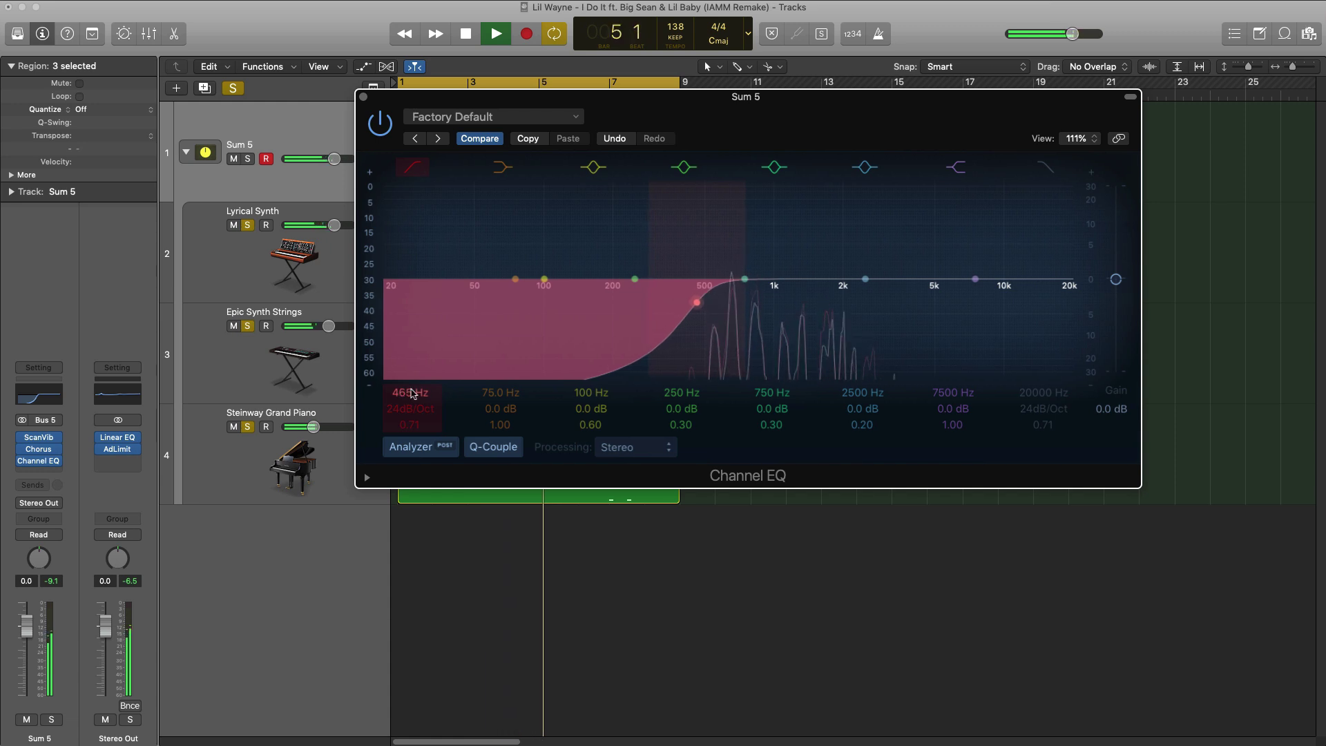
pyautogui.moveTo(410, 404); pyautogui.dragTo(410, 390)
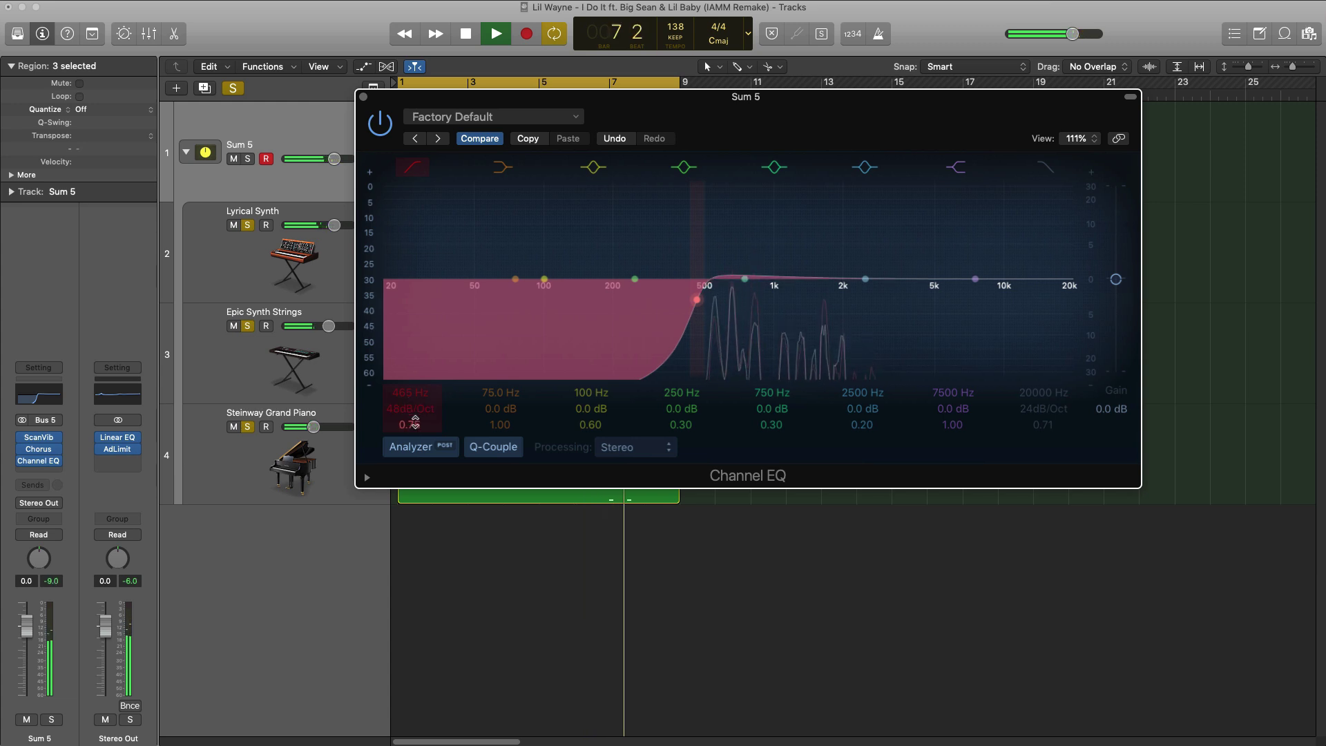
pyautogui.click(380, 123)
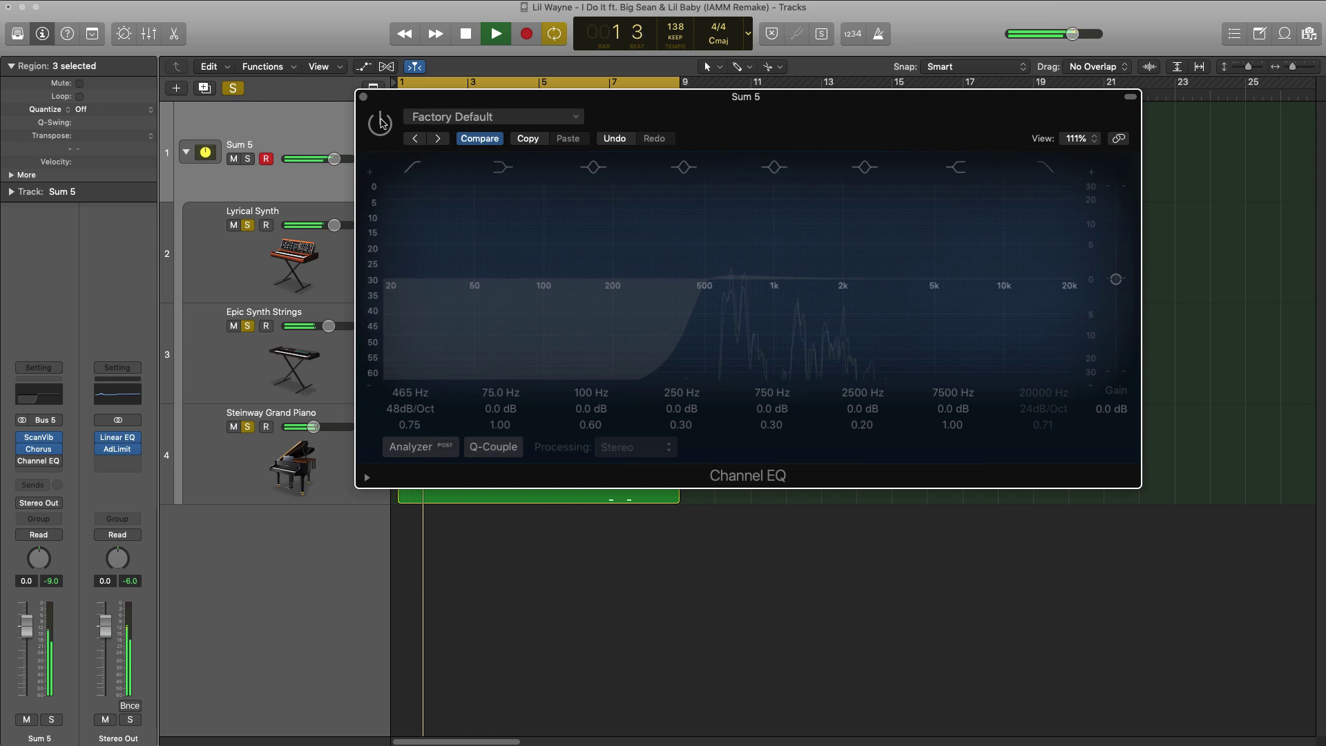
pyautogui.click(380, 123)
pyautogui.click(363, 97)
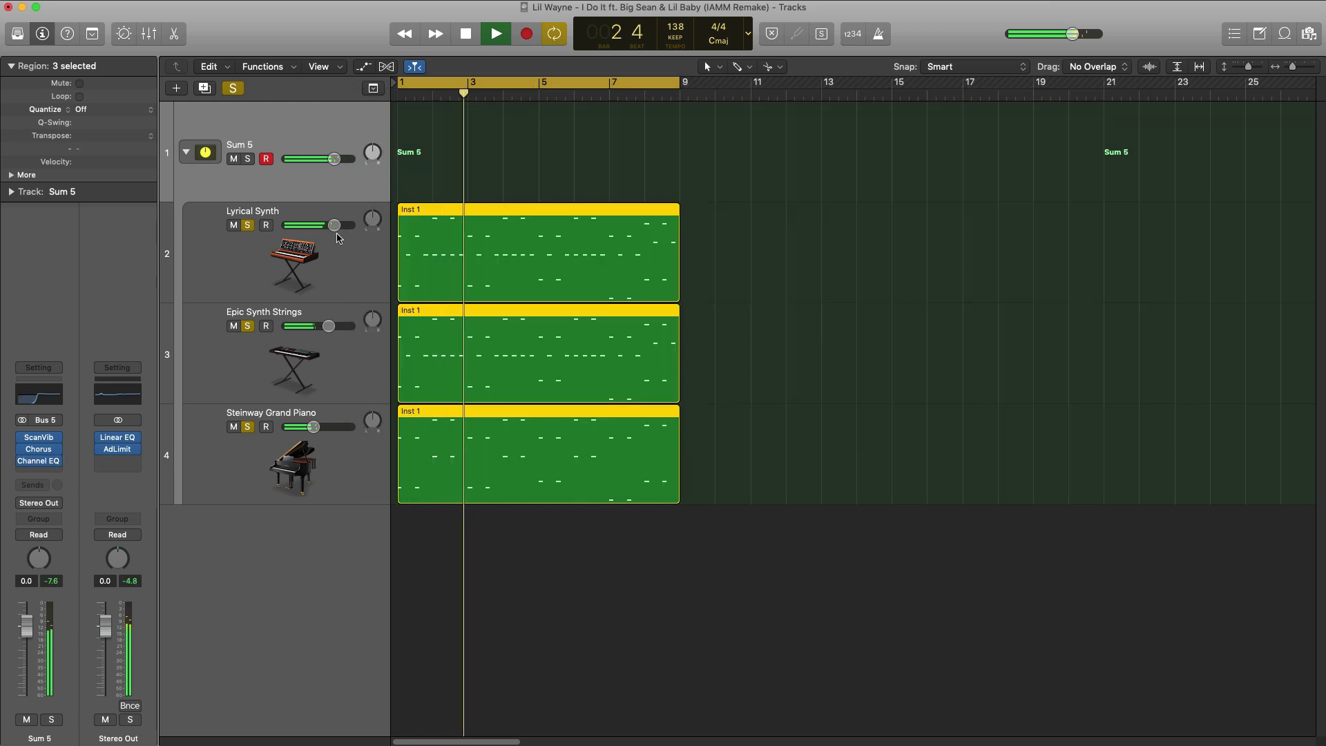
# Rebalance the stack's layers: lower Epic Synth Strings slightly, set Steinway Grand Piano to -8.2 dB and Lyrical Synth to +0.1 dB.
pyautogui.moveTo(329, 326); pyautogui.dragTo(325, 326)
pyautogui.moveTo(315, 428); pyautogui.dragTo(316, 429)
pyautogui.moveTo(334, 225); pyautogui.dragTo(335, 226)
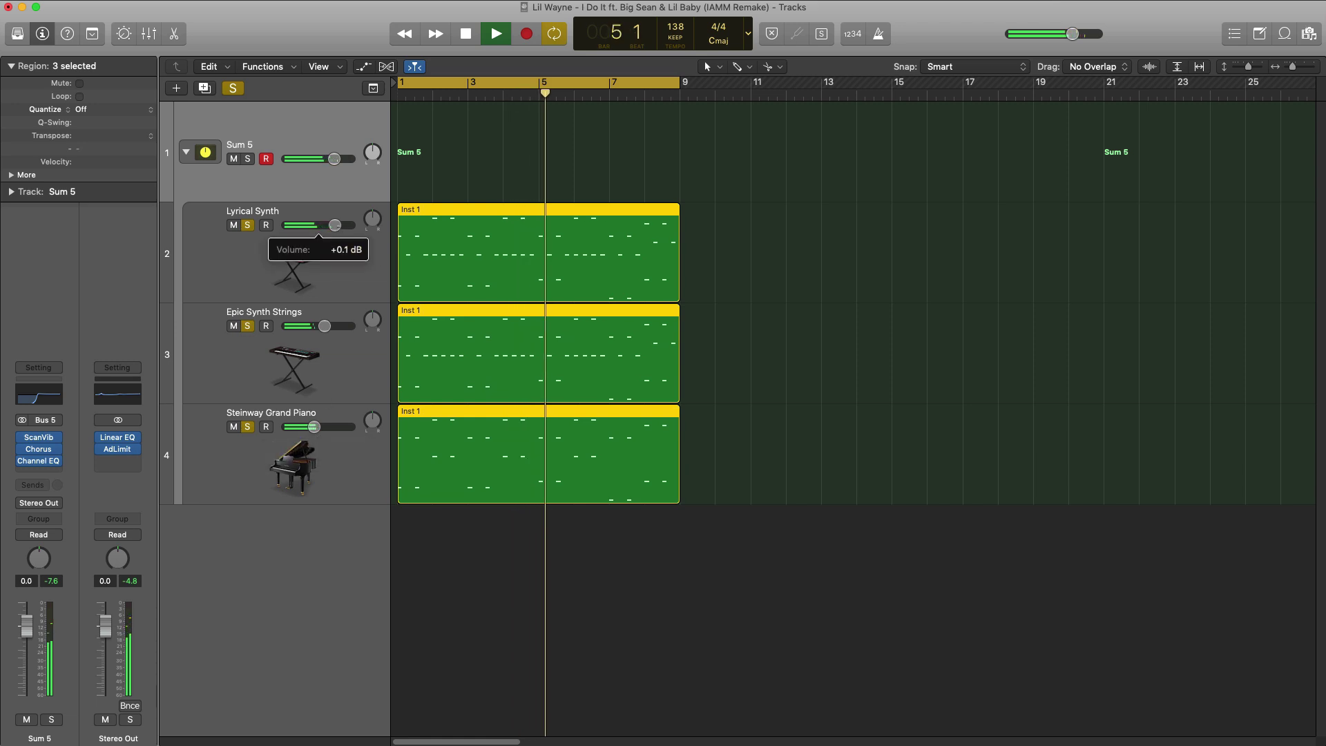
pyautogui.press('space')
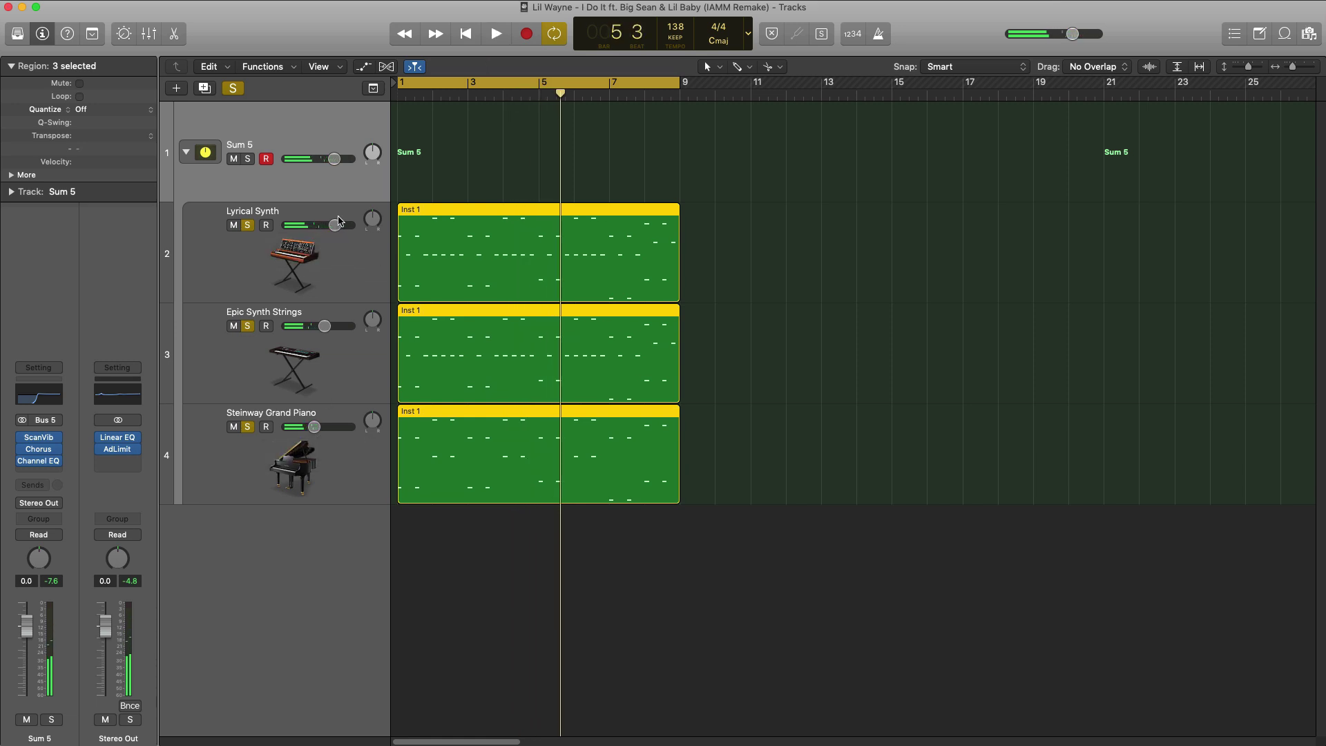
pyautogui.click(187, 150)
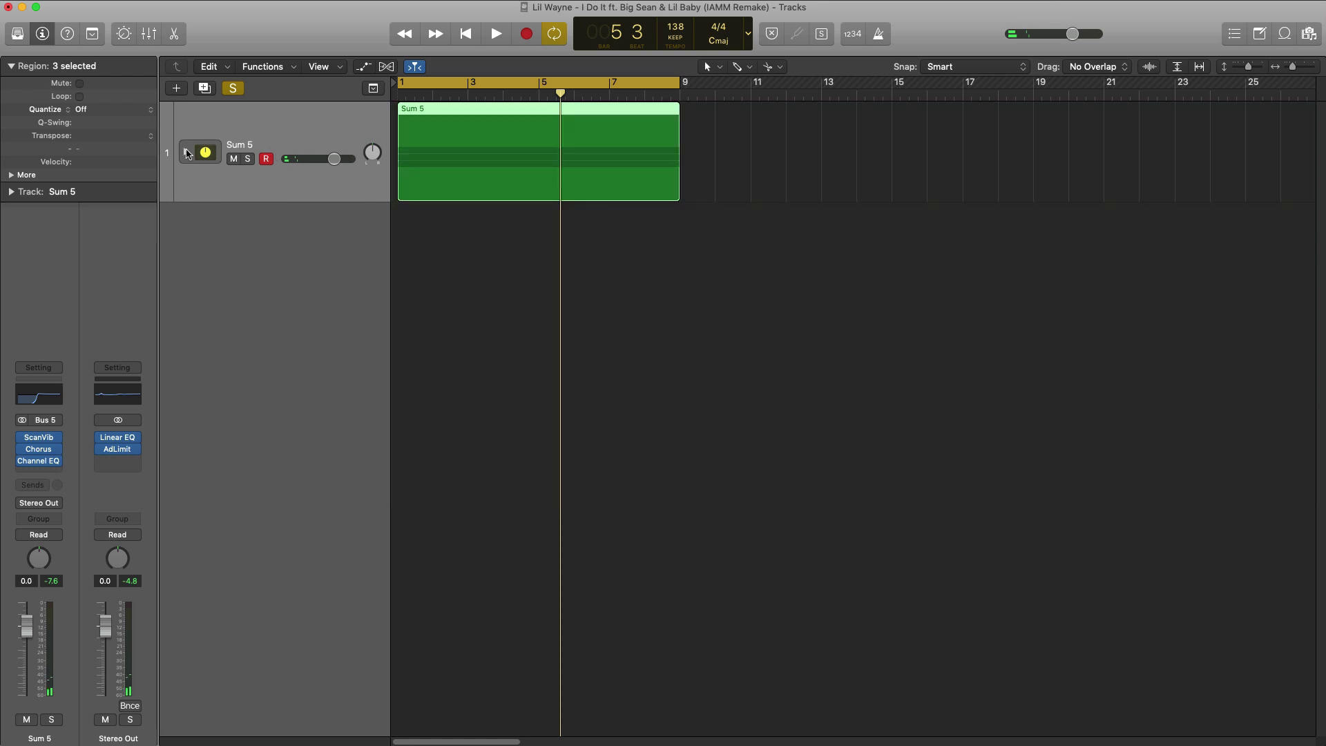
pyautogui.click(184, 152)
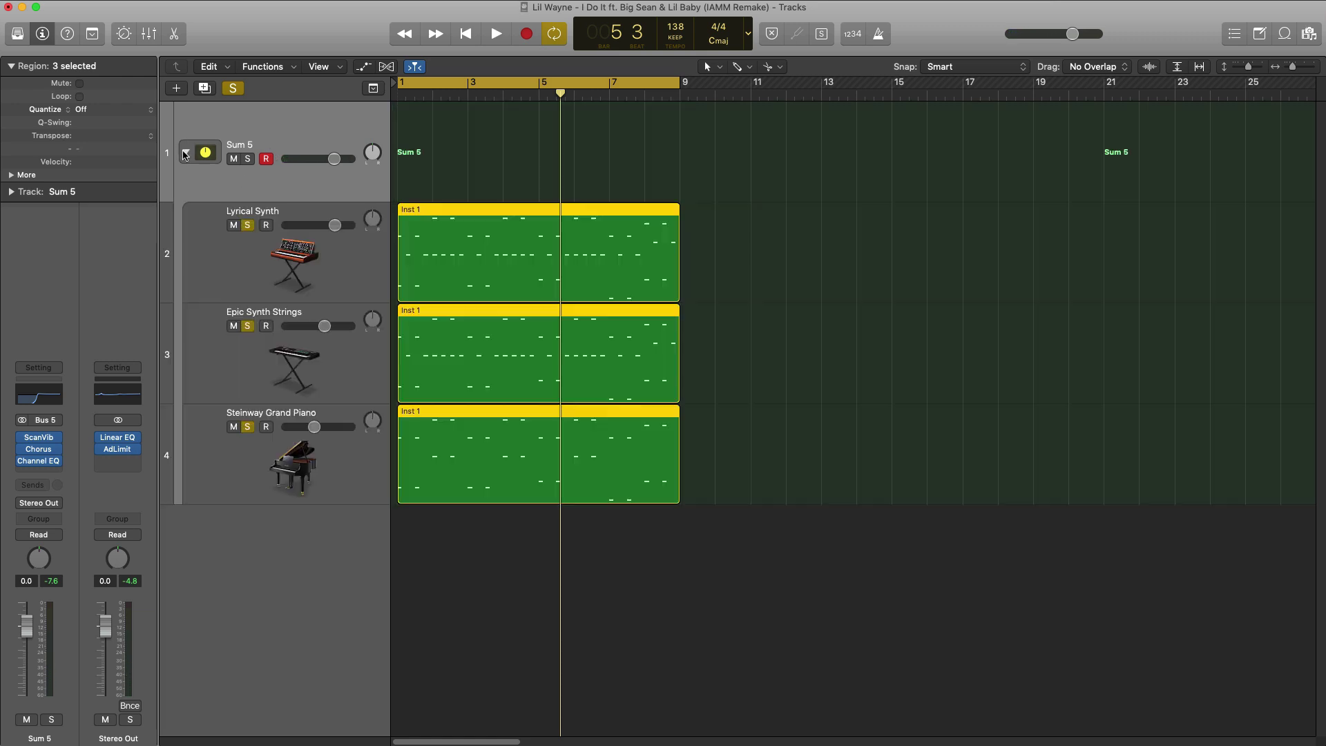
# Create a new software instrument track below the summing stack and turn off solo on all tracks.
pyautogui.press('super+Up')
pyautogui.press('super+Up')
pyautogui.press('super+Up')
pyautogui.press('super+Left')
pyautogui.press('super+Left')
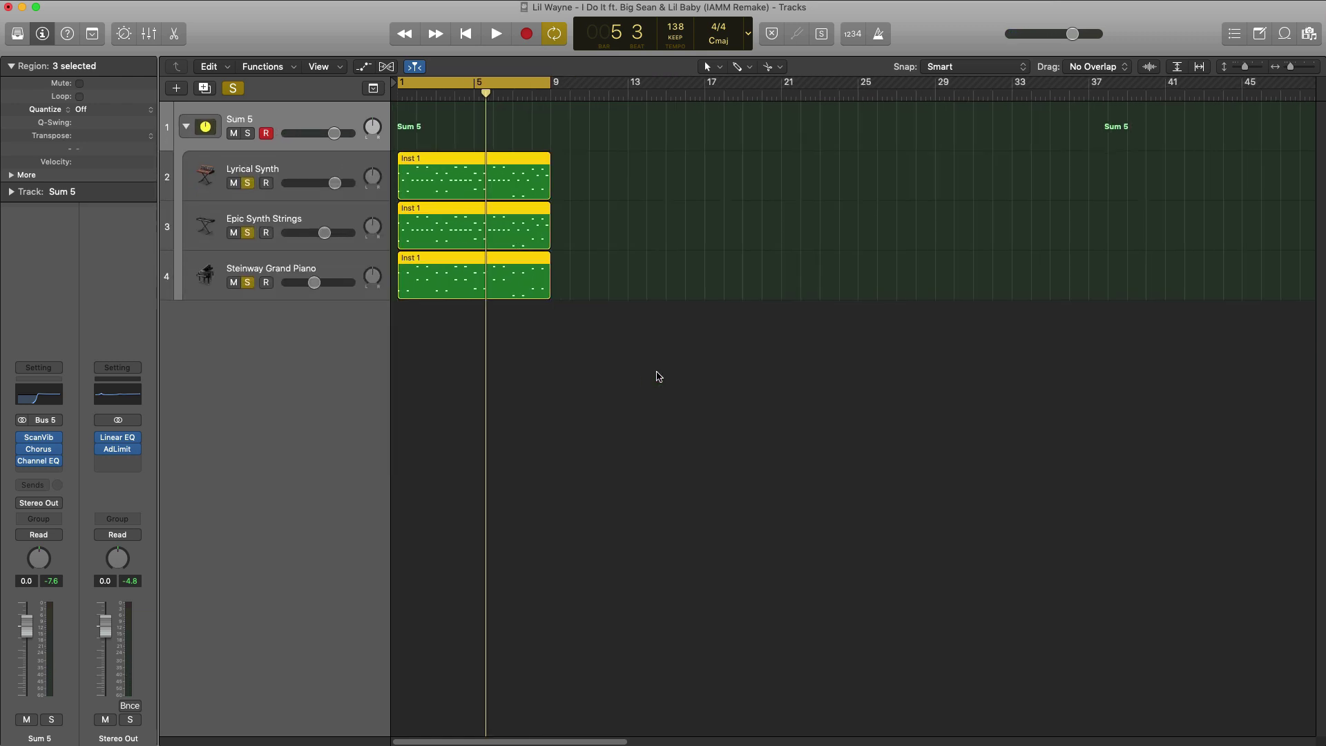
pyautogui.click(176, 88)
pyautogui.press('Return')
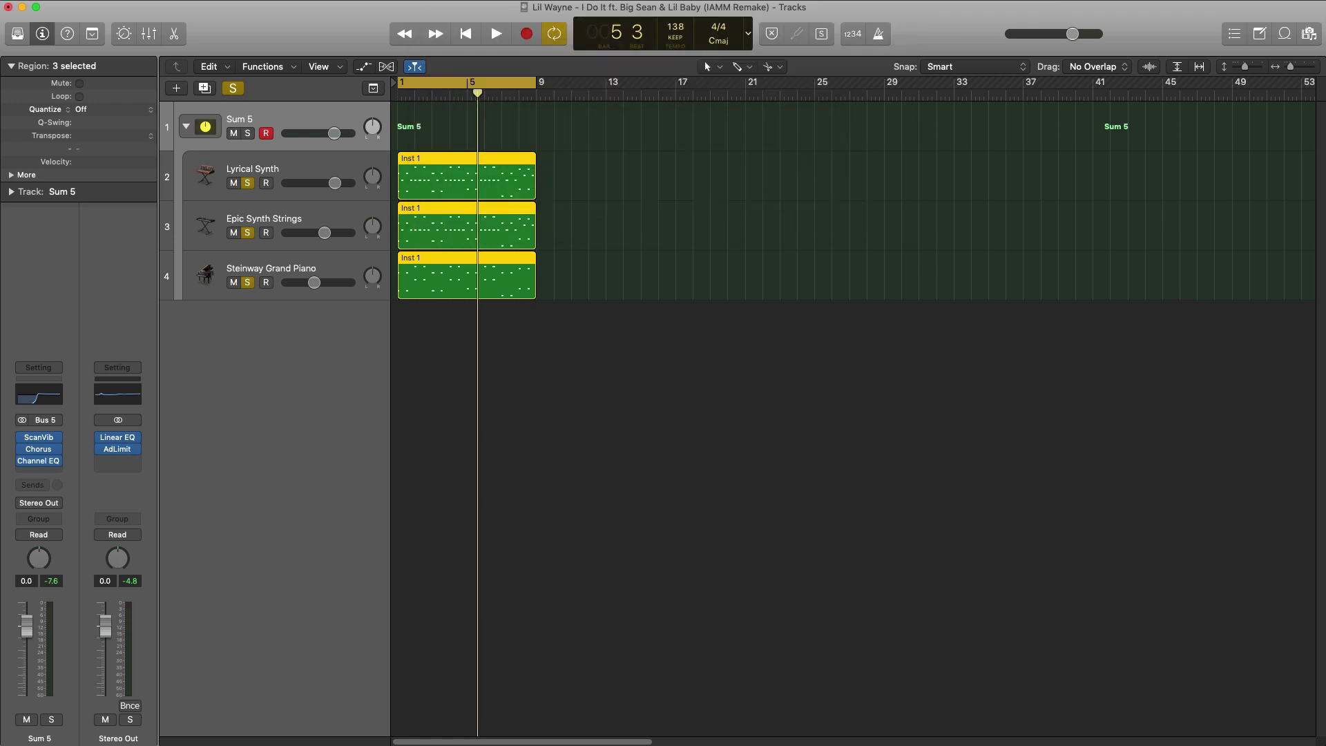
pyautogui.click(233, 88)
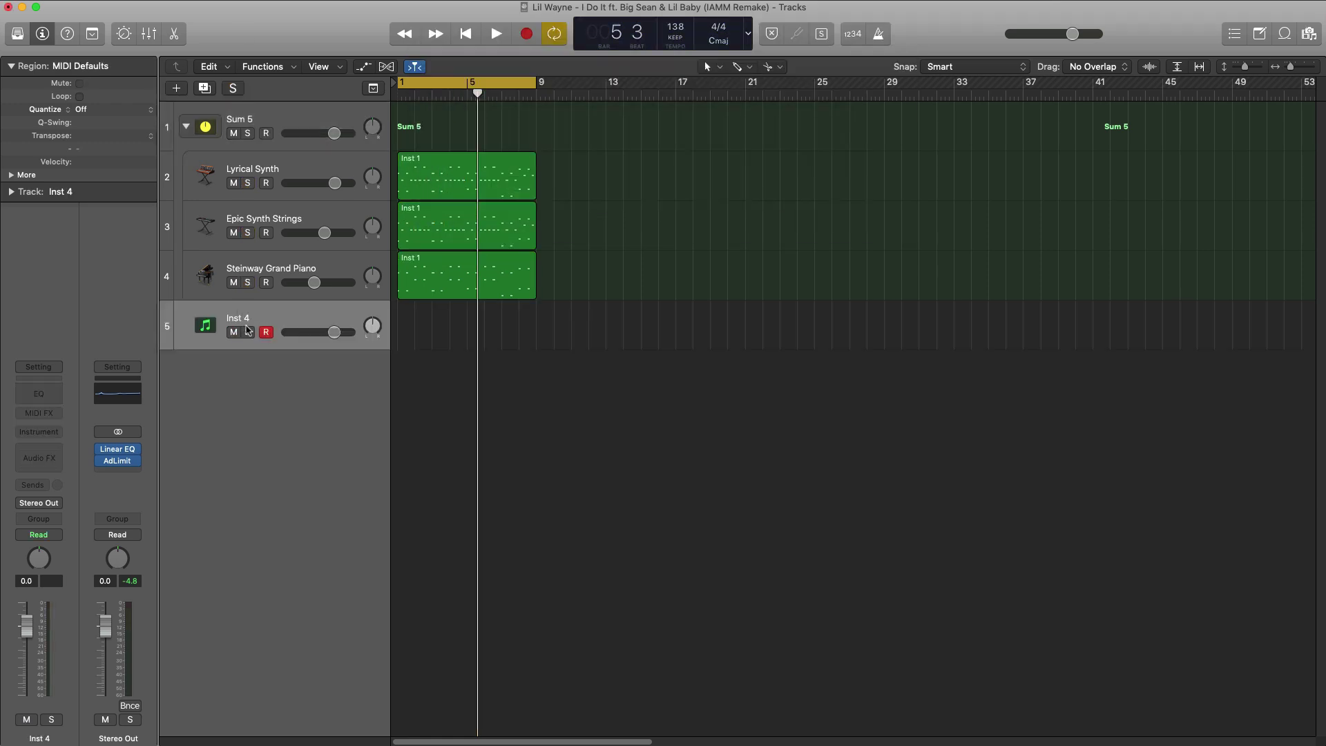
# Load an EXS24 sampler on the new track with the "i do it drum kit" instrument and set its volume to -6.5 dB.
pyautogui.click(31, 458)
pyautogui.click(42, 431)
pyautogui.click(41, 431)
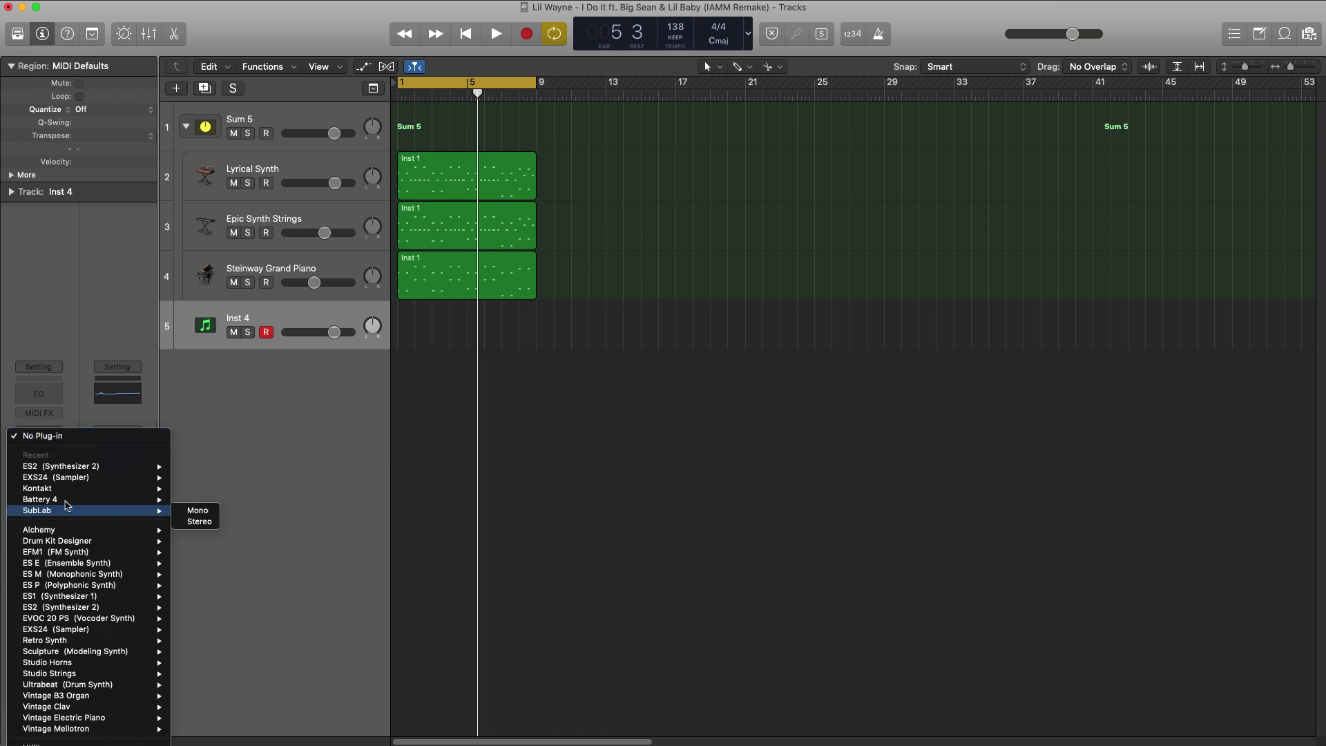
pyautogui.click(71, 479)
pyautogui.click(338, 89)
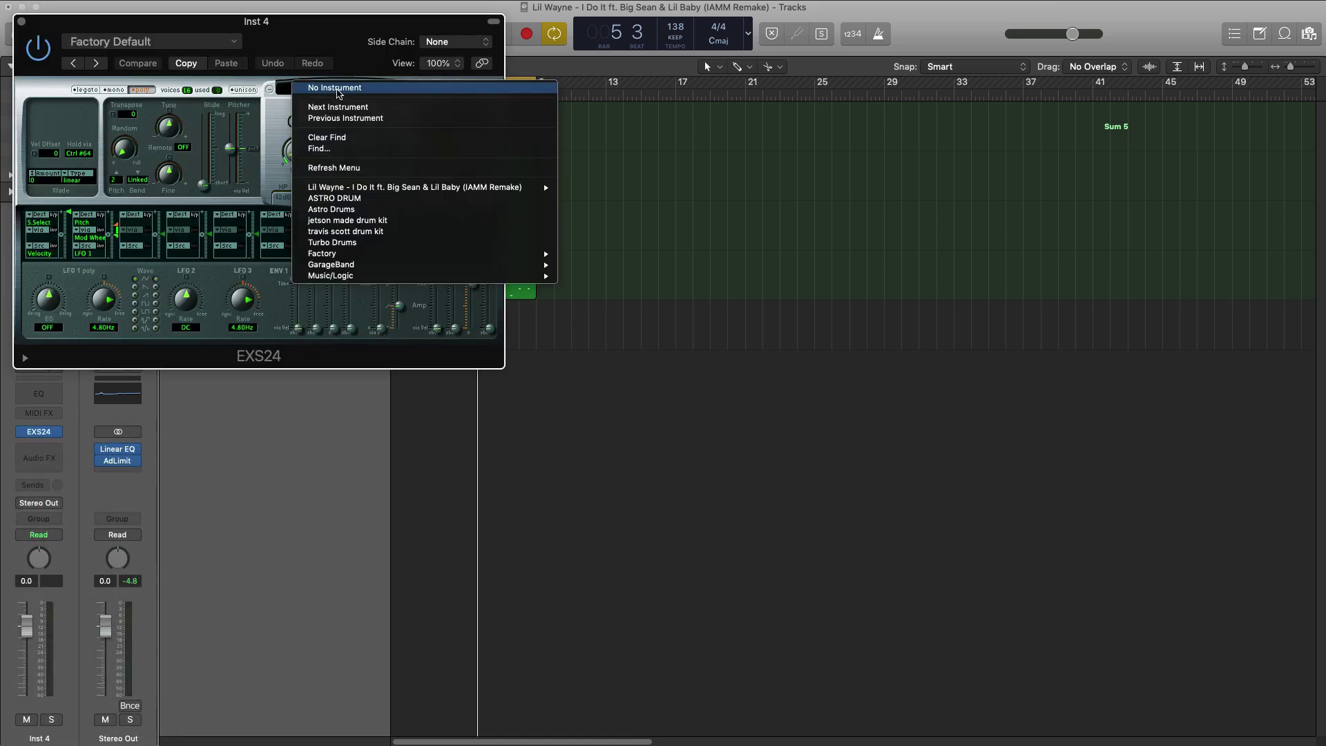
pyautogui.moveTo(545, 187)
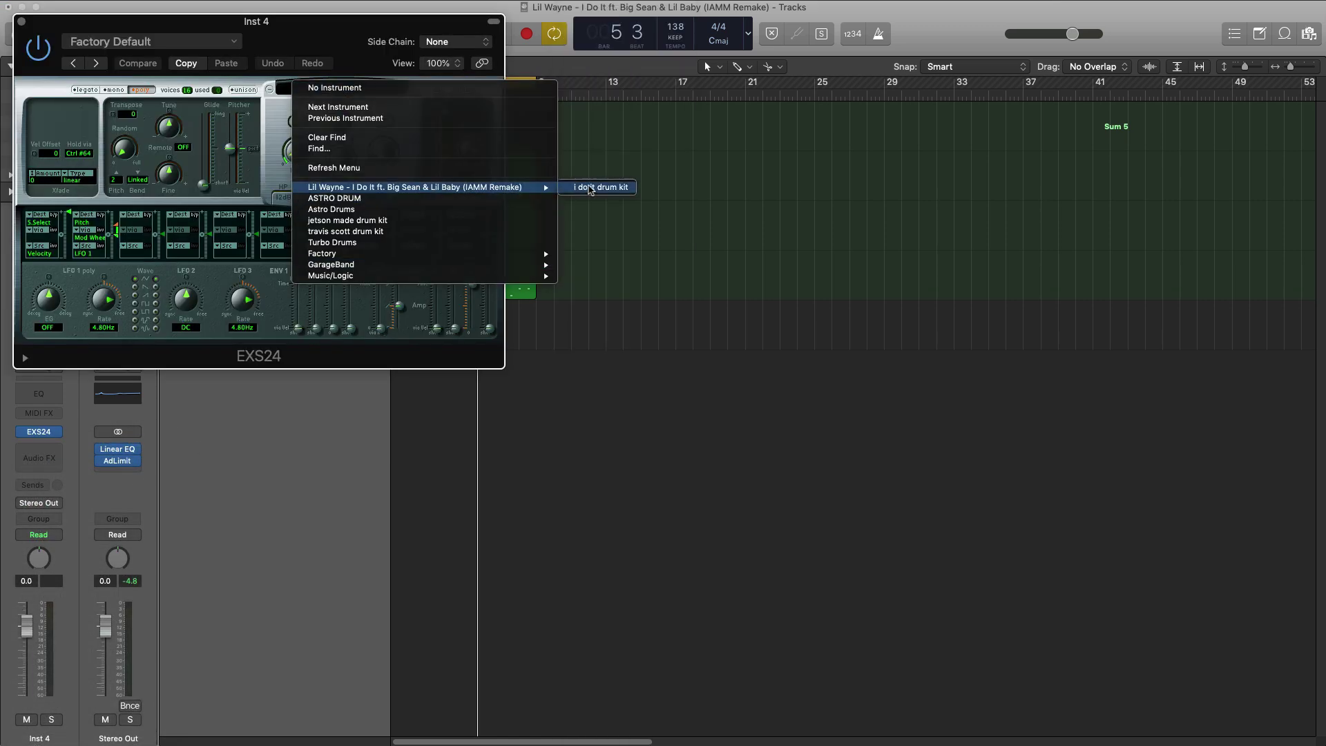
pyautogui.click(591, 187)
pyautogui.moveTo(475, 173); pyautogui.dragTo(475, 158)
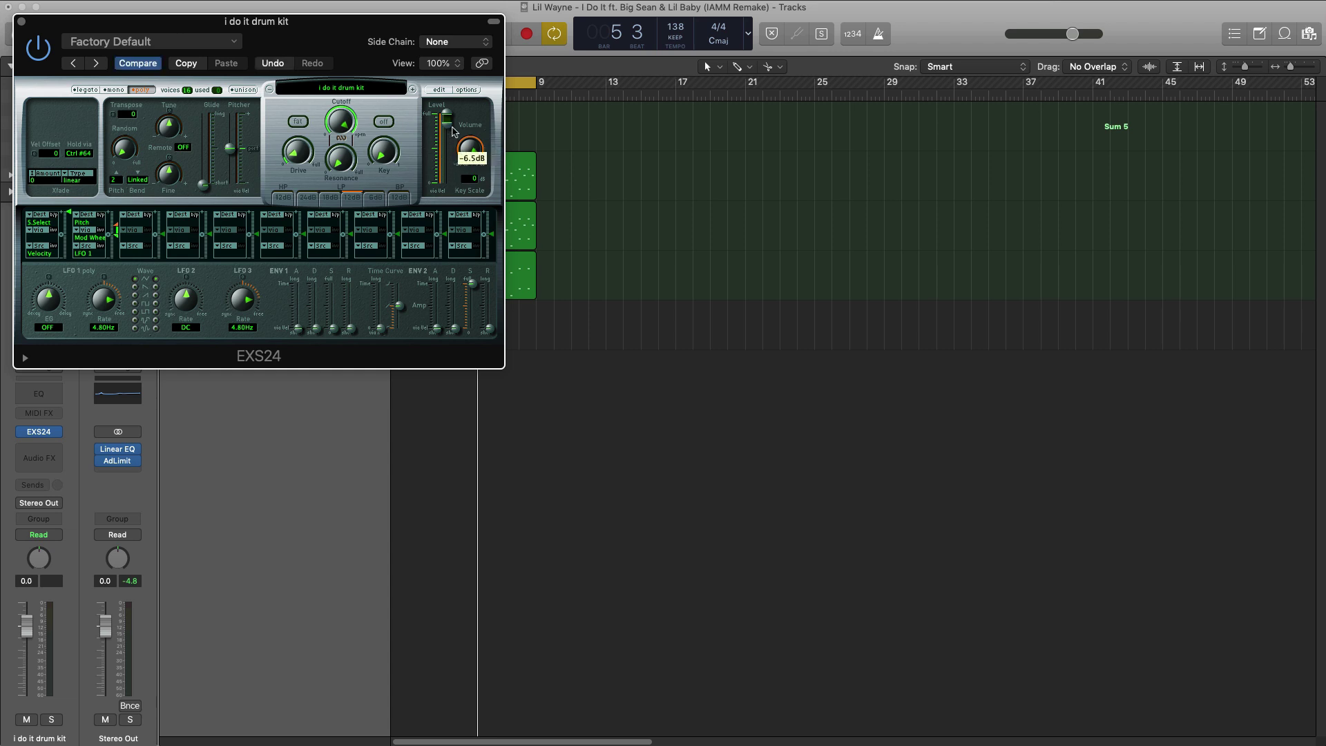
pyautogui.click(21, 22)
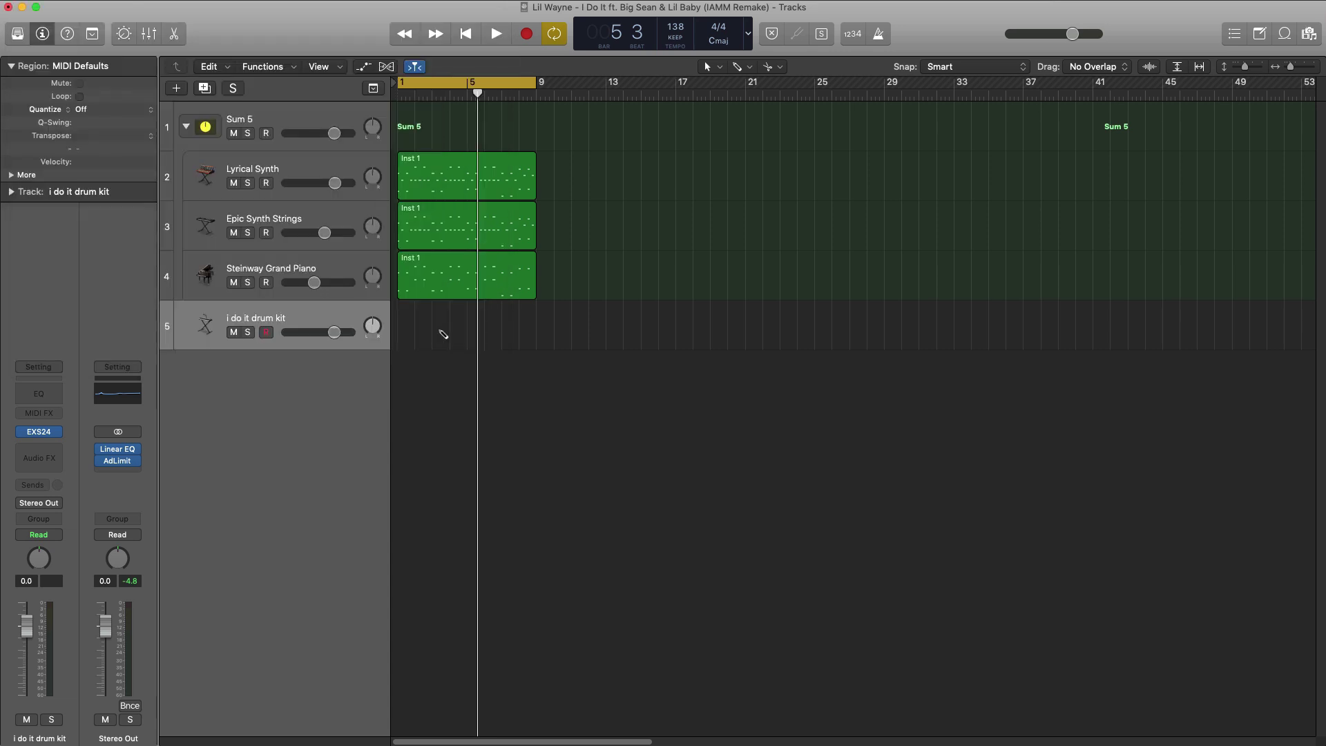
# Create an empty region from bar 1 to bar 9 on the drum kit track, cycle bar 8 and show the region in the Piano Roll.
pyautogui.moveTo(410, 335); pyautogui.dragTo(533, 330)
pyautogui.moveTo(516, 83); pyautogui.dragTo(529, 83)
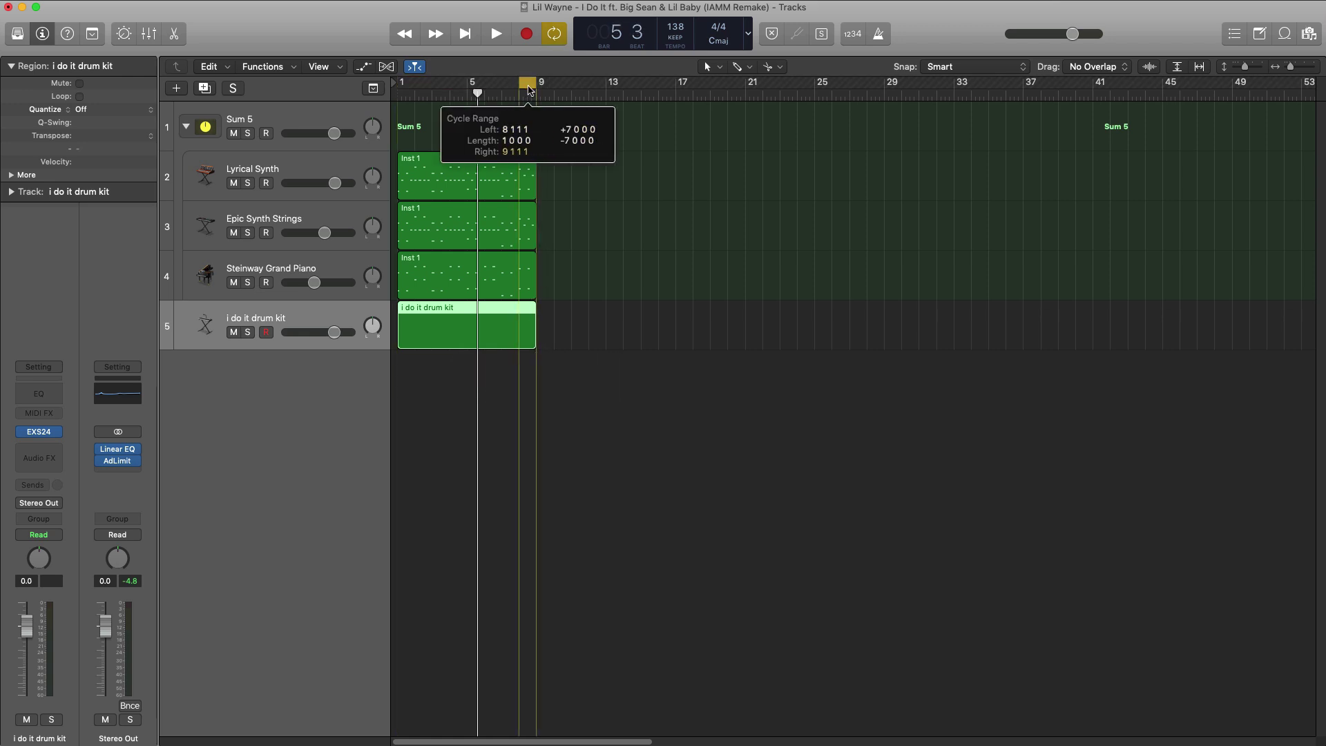
pyautogui.press('space')
pyautogui.press('p')
pyautogui.press('space')
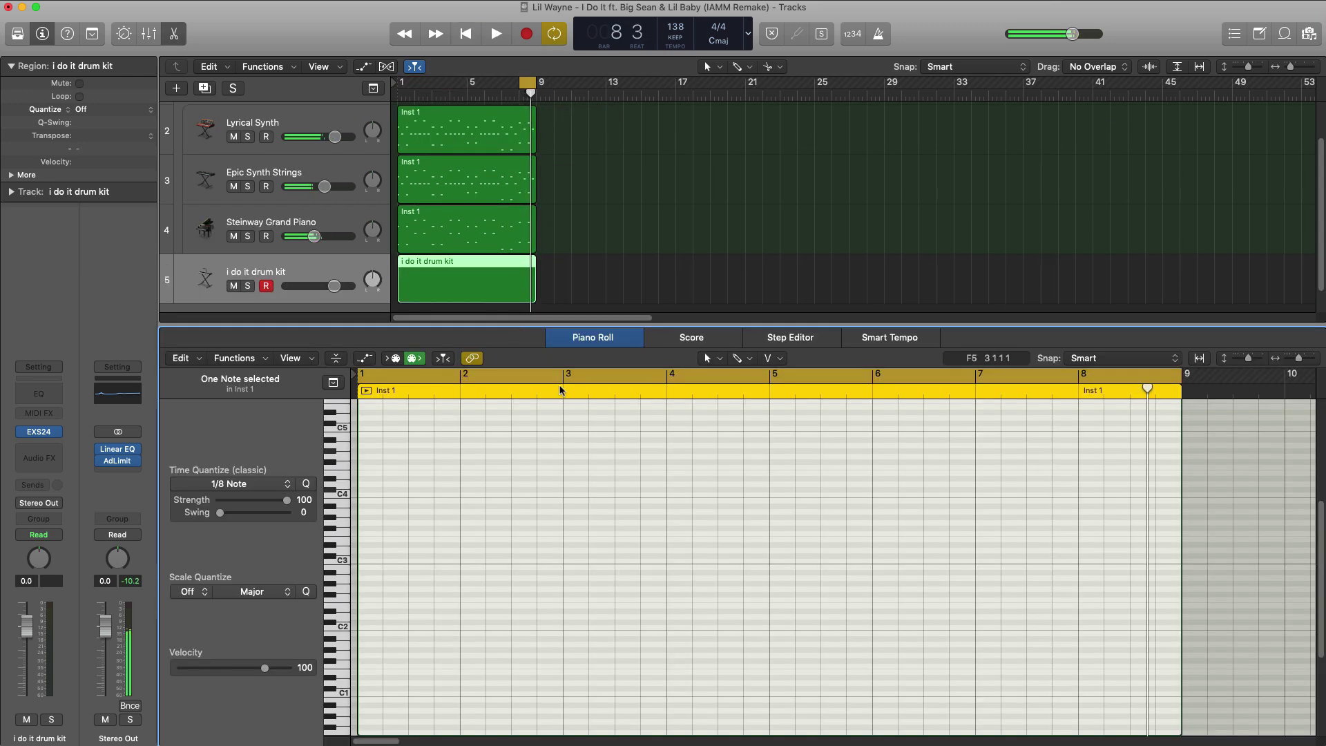
pyautogui.click(1117, 377)
pyautogui.click(1087, 379)
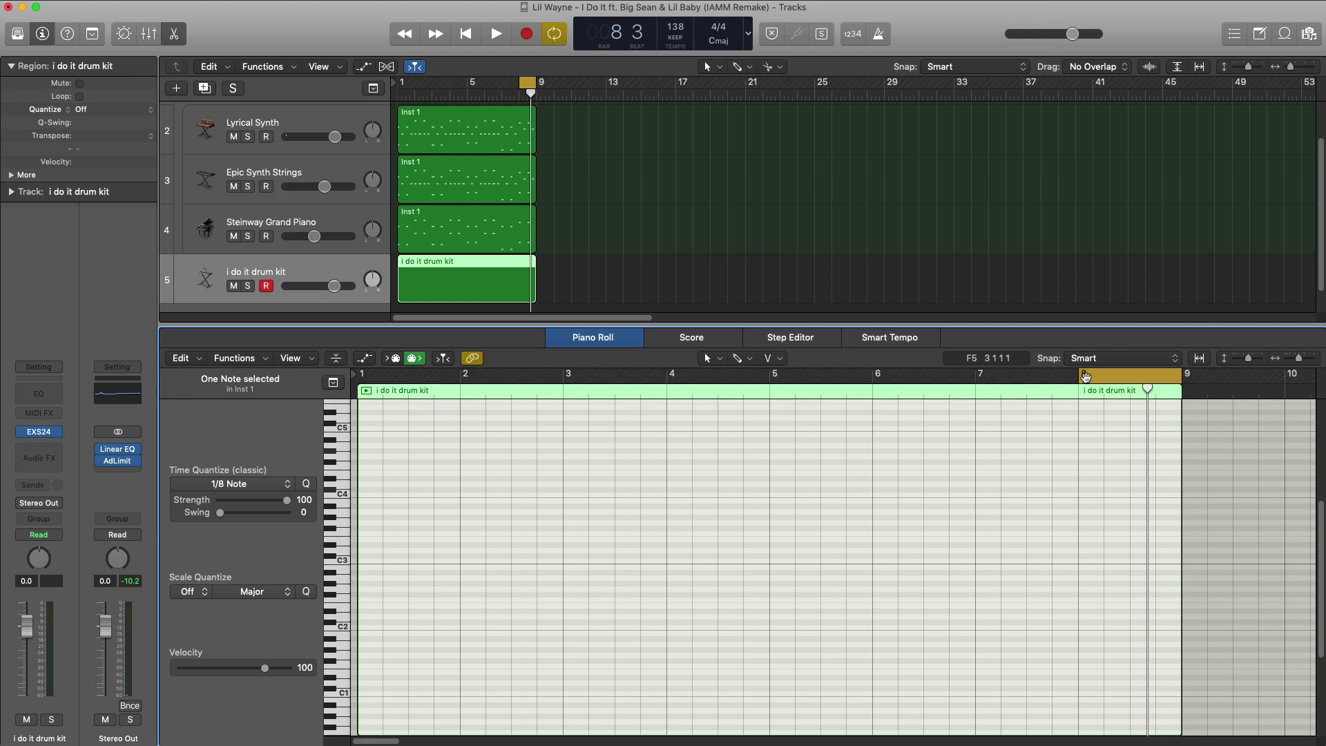
# Add eighth-note C5 hits on all four beats of bar 8 in the drum kit region and listen to them.
pyautogui.keyDown('super'); pyautogui.click(1083, 562); pyautogui.keyUp('super')
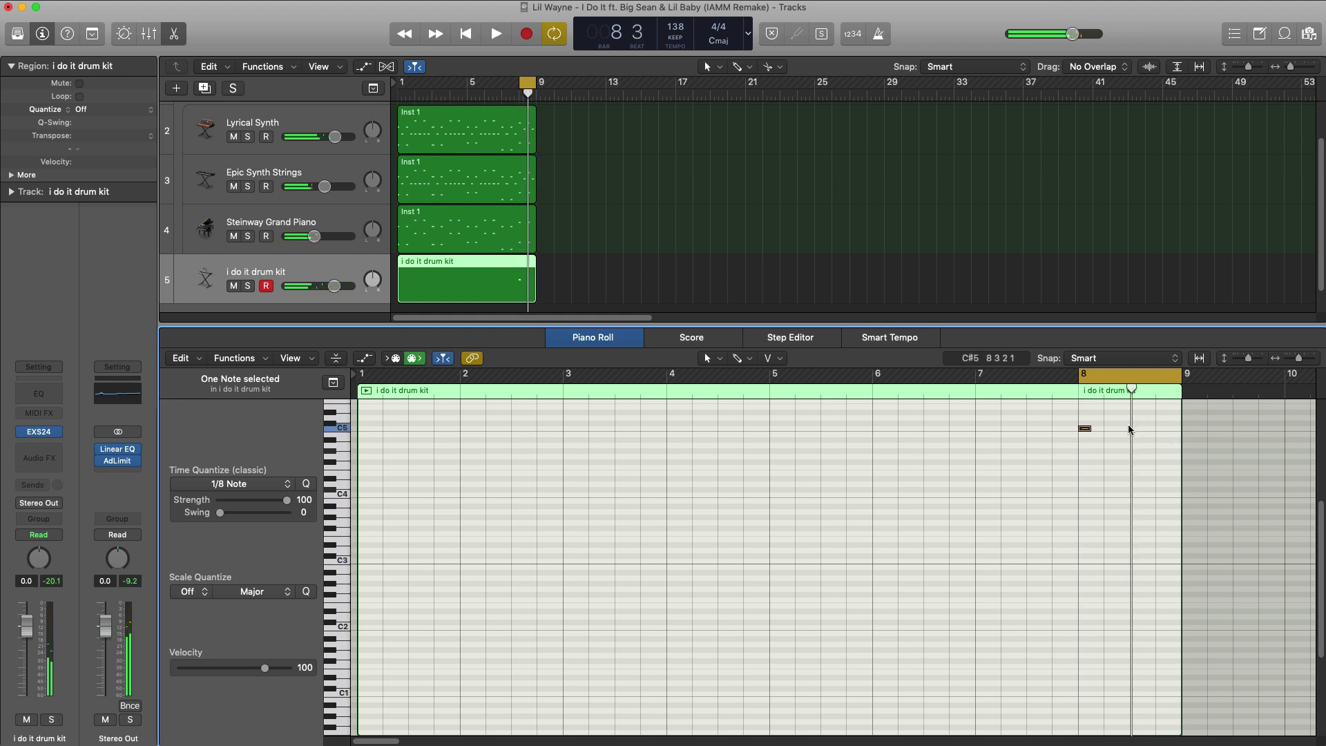
pyautogui.moveTo(1113, 428); pyautogui.dragTo(1106, 428)
pyautogui.press('space')
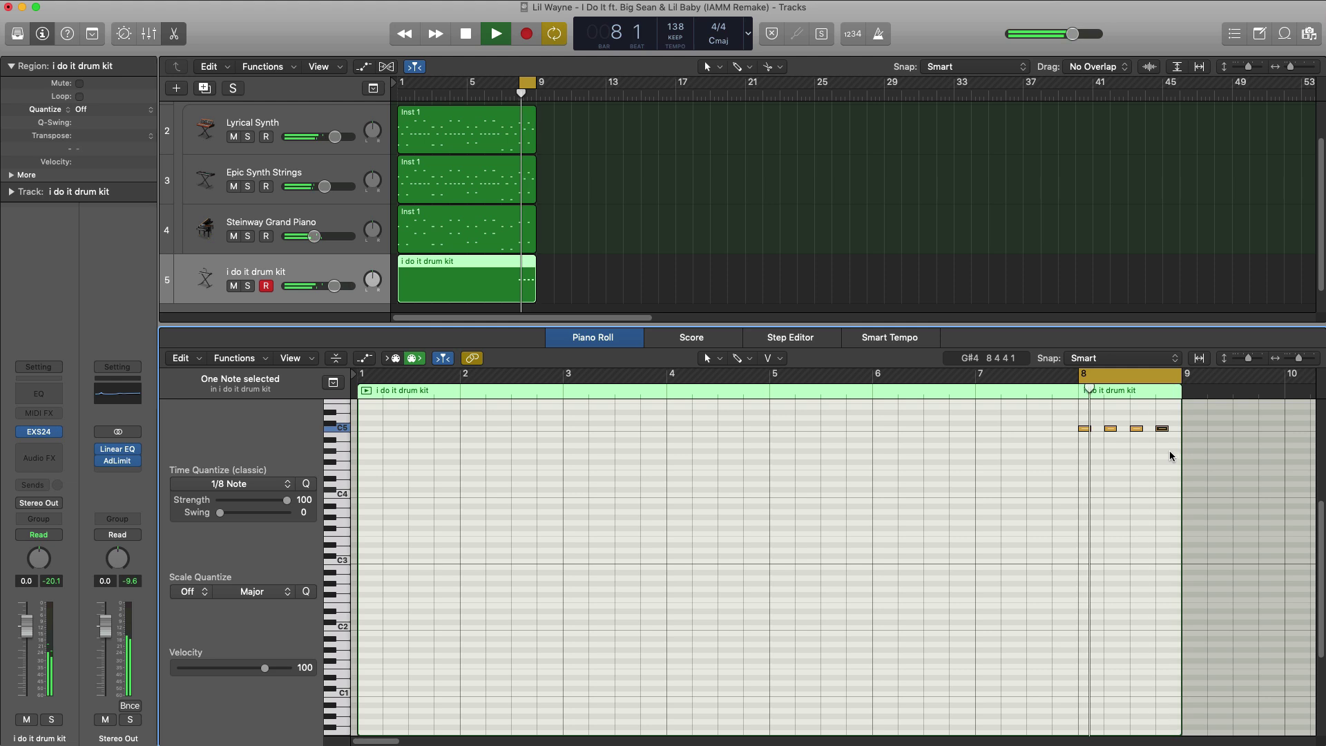
pyautogui.scroll(5, 1170, 456)
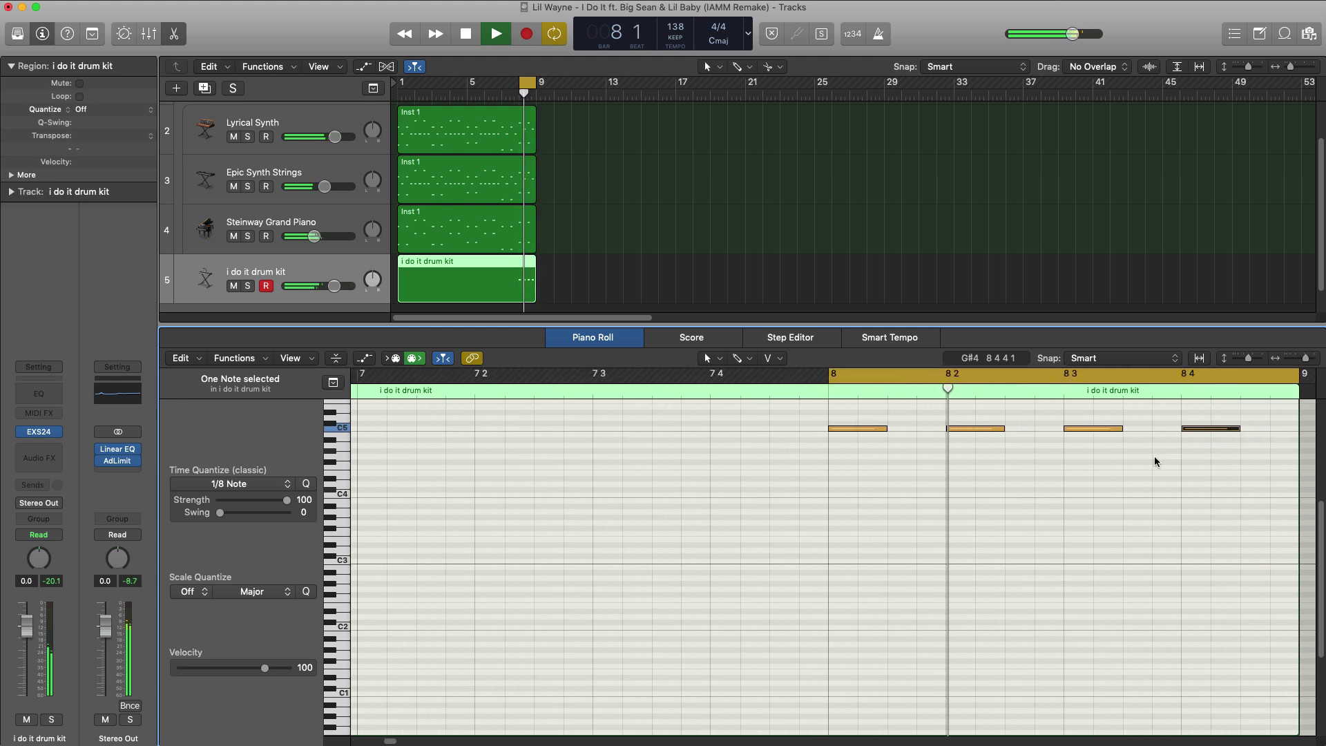
pyautogui.press('space')
# Cycle bars 5 to 9, play the drums with the melody and set the drum kit track's volume to -0.3 dB.
pyautogui.moveTo(468, 86); pyautogui.dragTo(533, 86)
pyautogui.click(40, 434)
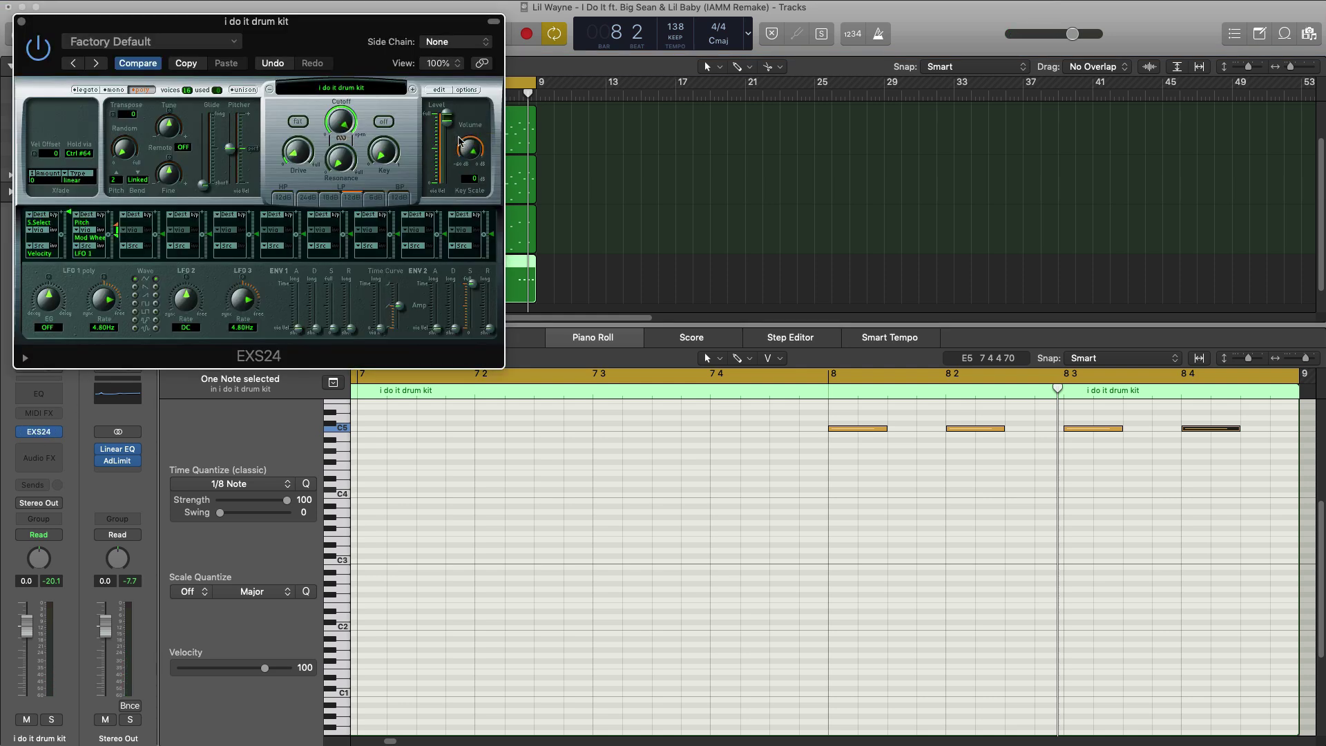
pyautogui.press('space')
pyautogui.press('v')
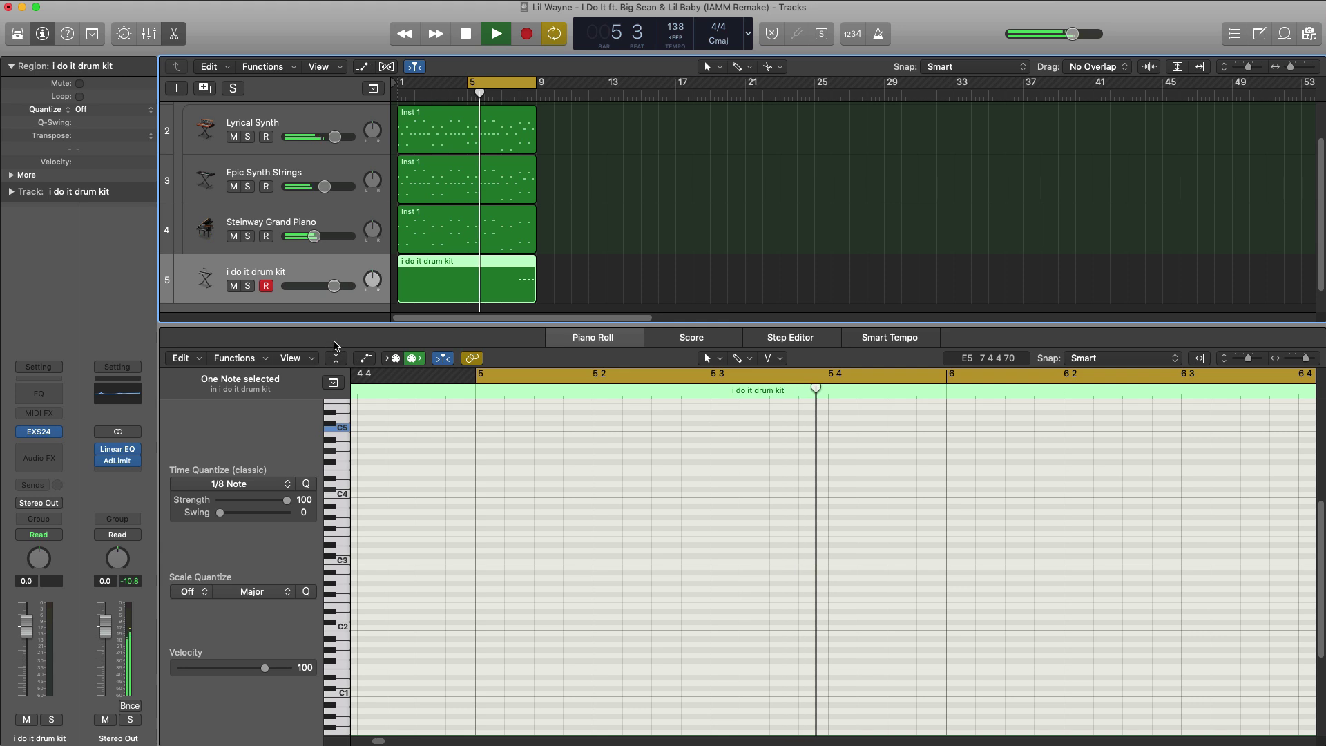
pyautogui.press('e')
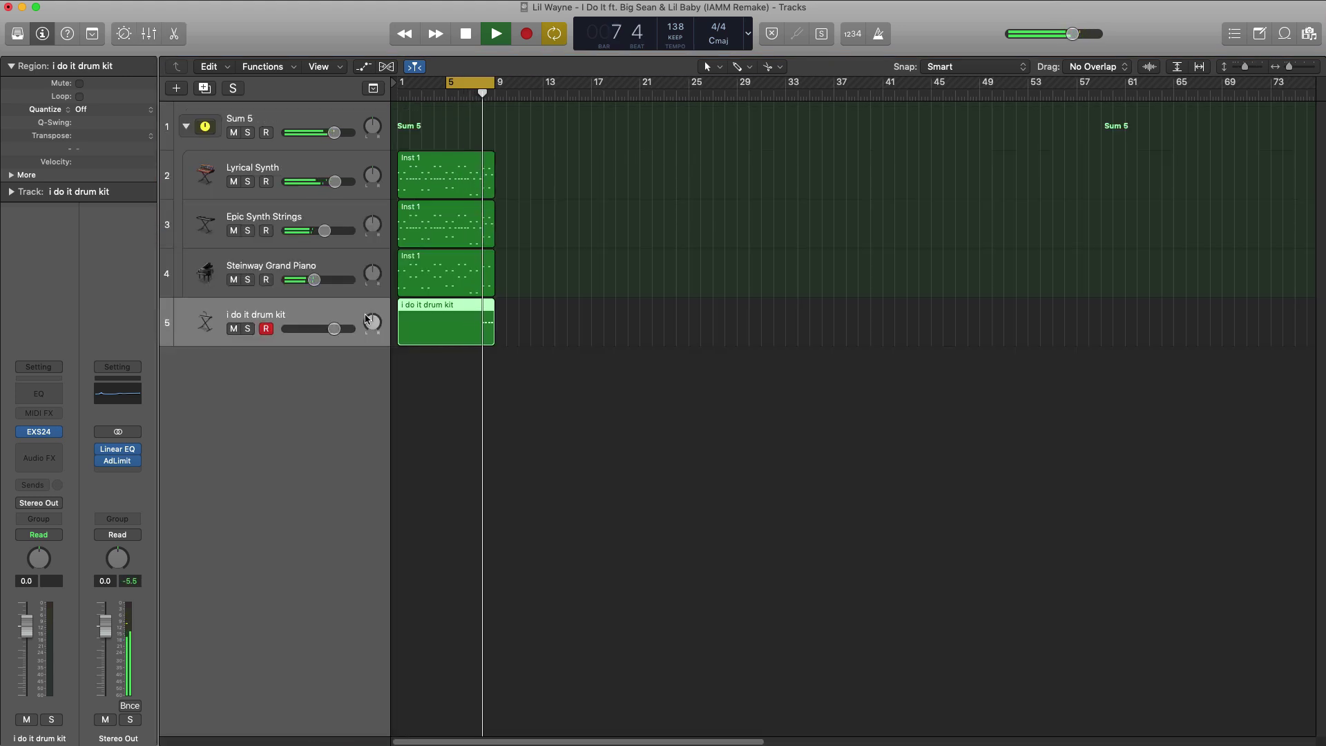
pyautogui.press('space')
pyautogui.click(333, 330)
pyautogui.moveTo(334, 329); pyautogui.dragTo(333, 329)
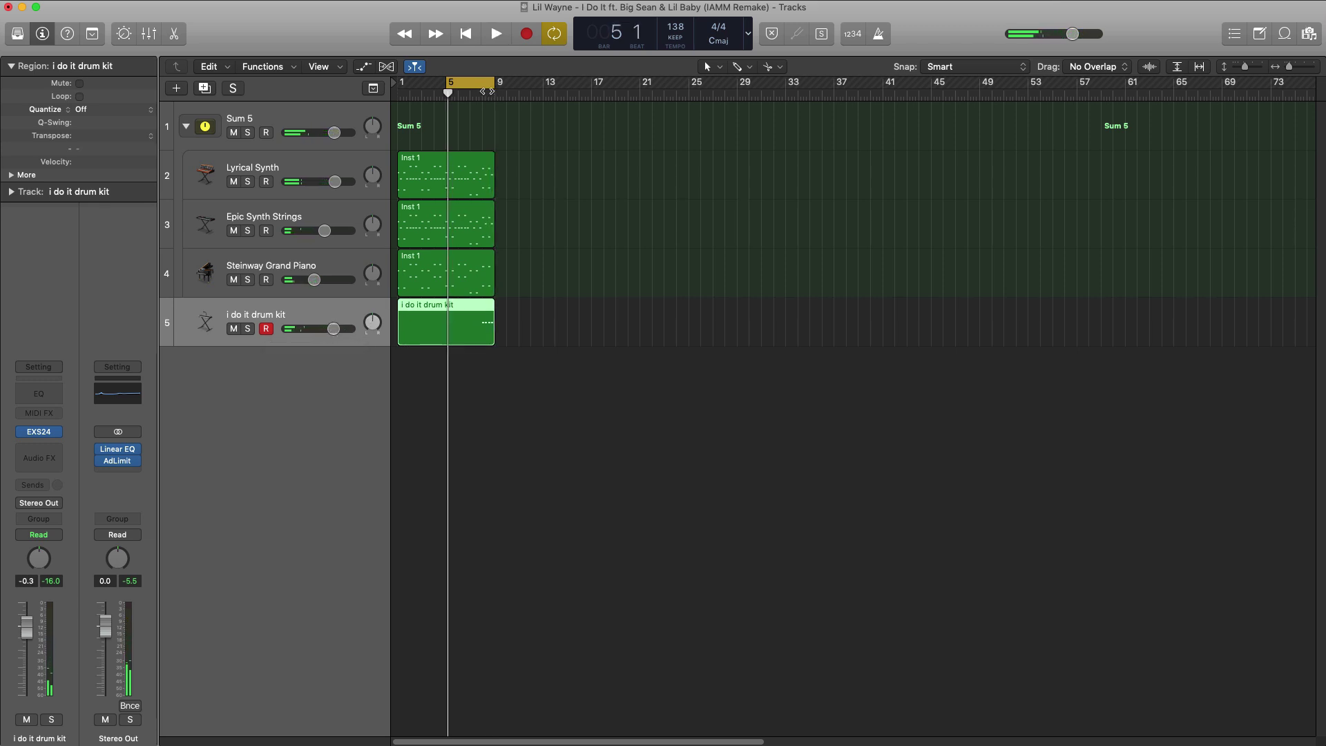
# Repeat the Lyrical Synth and Epic Synth Strings regions once from bar 9 and set the cycle range to bars 9 to 17.
pyautogui.moveTo(537, 223); pyautogui.dragTo(404, 143)
pyautogui.press('super+r')
pyautogui.click(484, 281)
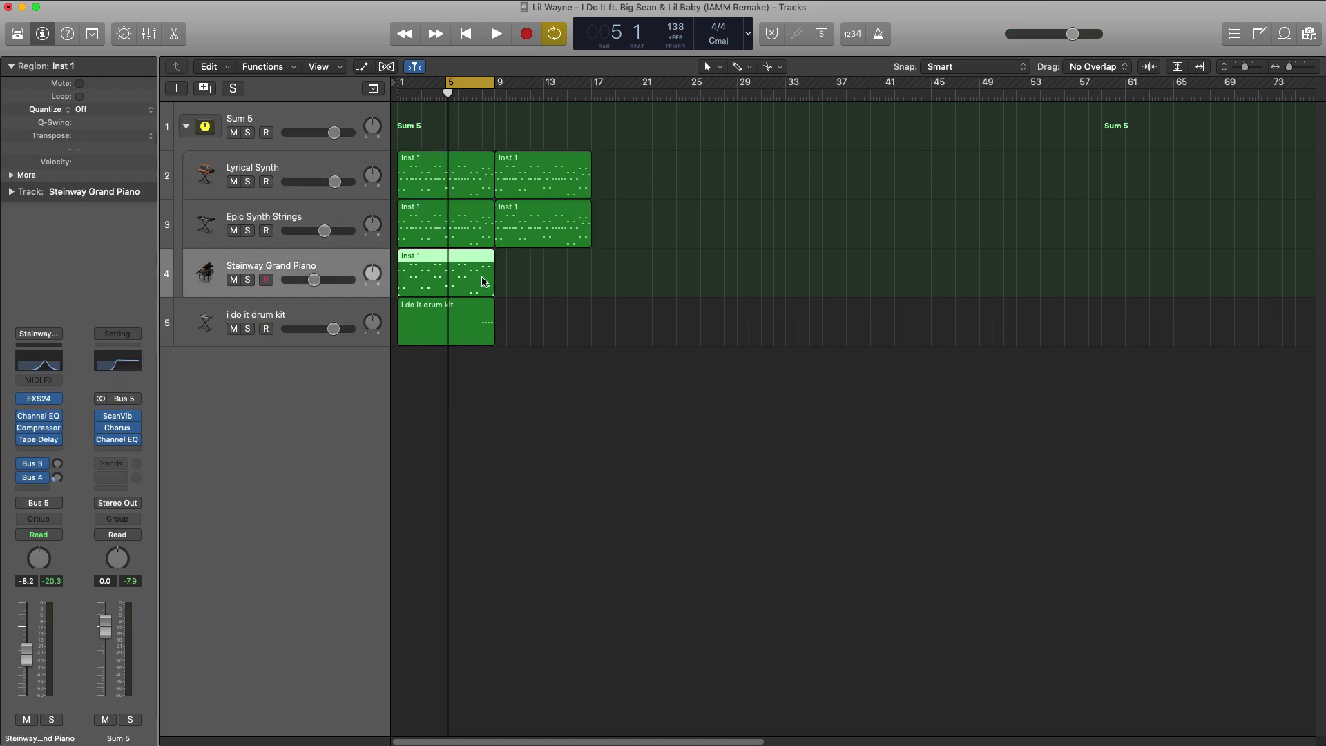
pyautogui.moveTo(459, 83); pyautogui.dragTo(587, 95)
# Duplicate the drum kit track, create an empty region across bars 9 to 17 on the copy and open it for note editing.
pyautogui.click(317, 319)
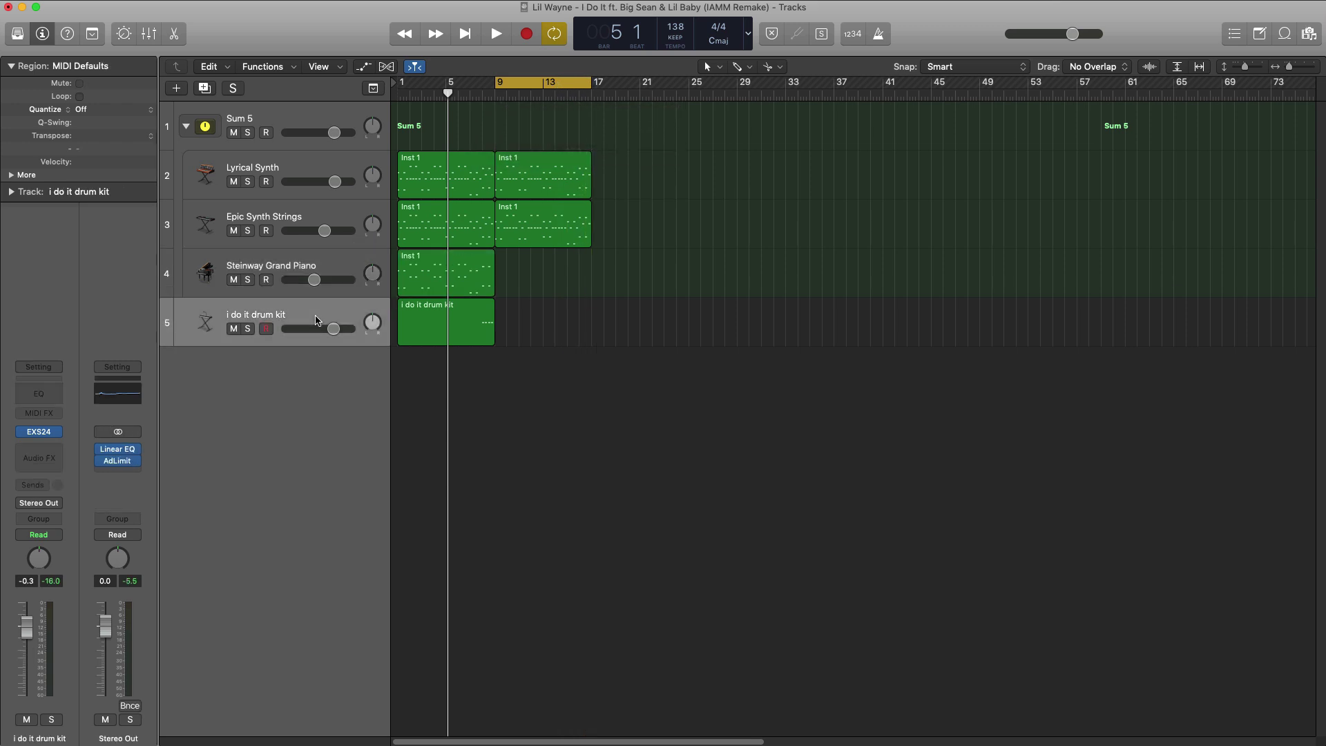
pyautogui.click(204, 89)
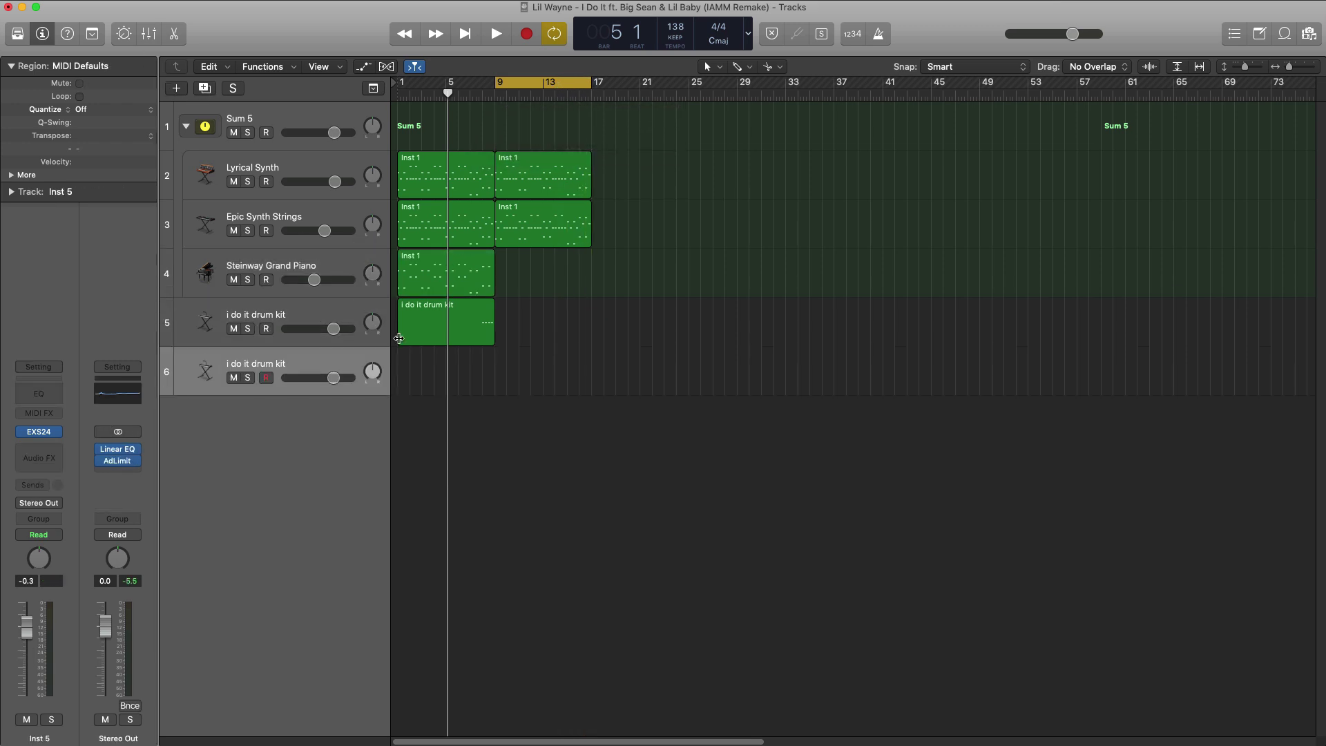
pyautogui.moveTo(502, 376); pyautogui.dragTo(588, 382)
pyautogui.doubleClick(559, 382)
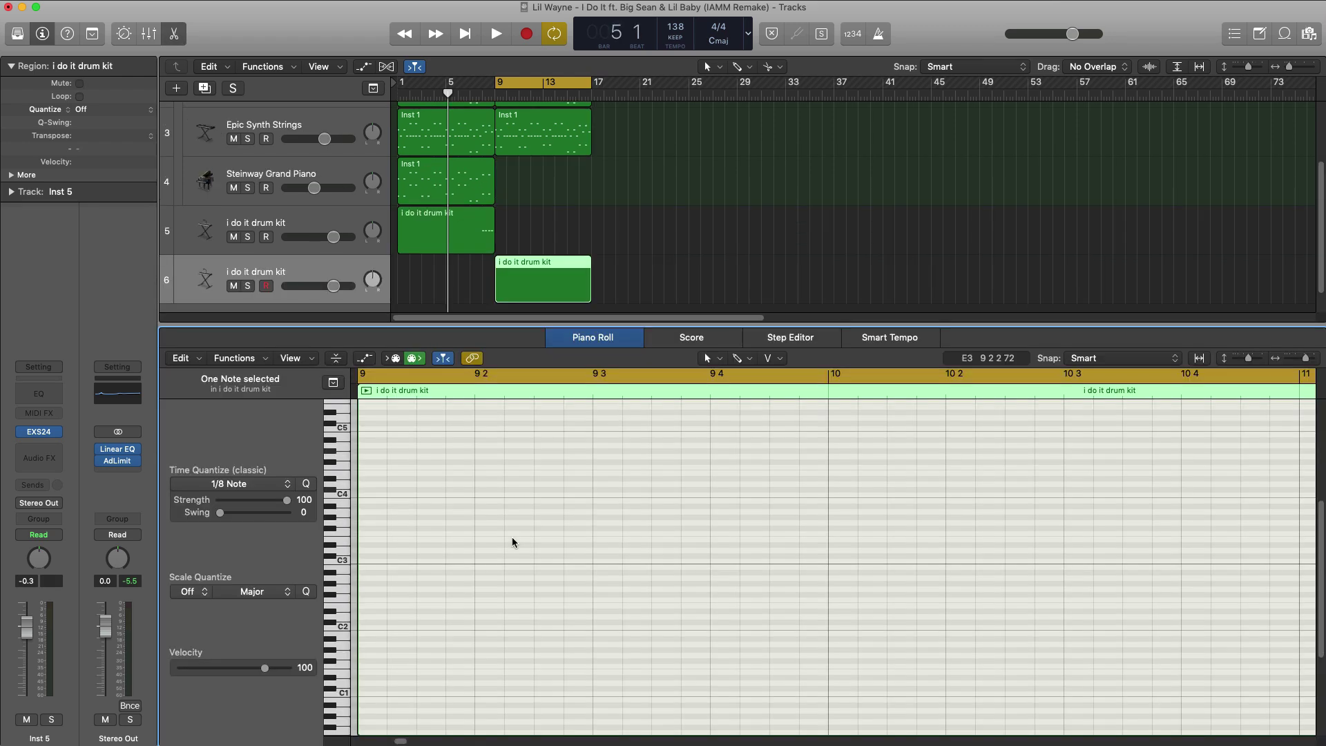
# Play the section, add an eighth note on beat 2 of bar 9 in the copied drum kit region and shift it to D#3.
pyautogui.press('space')
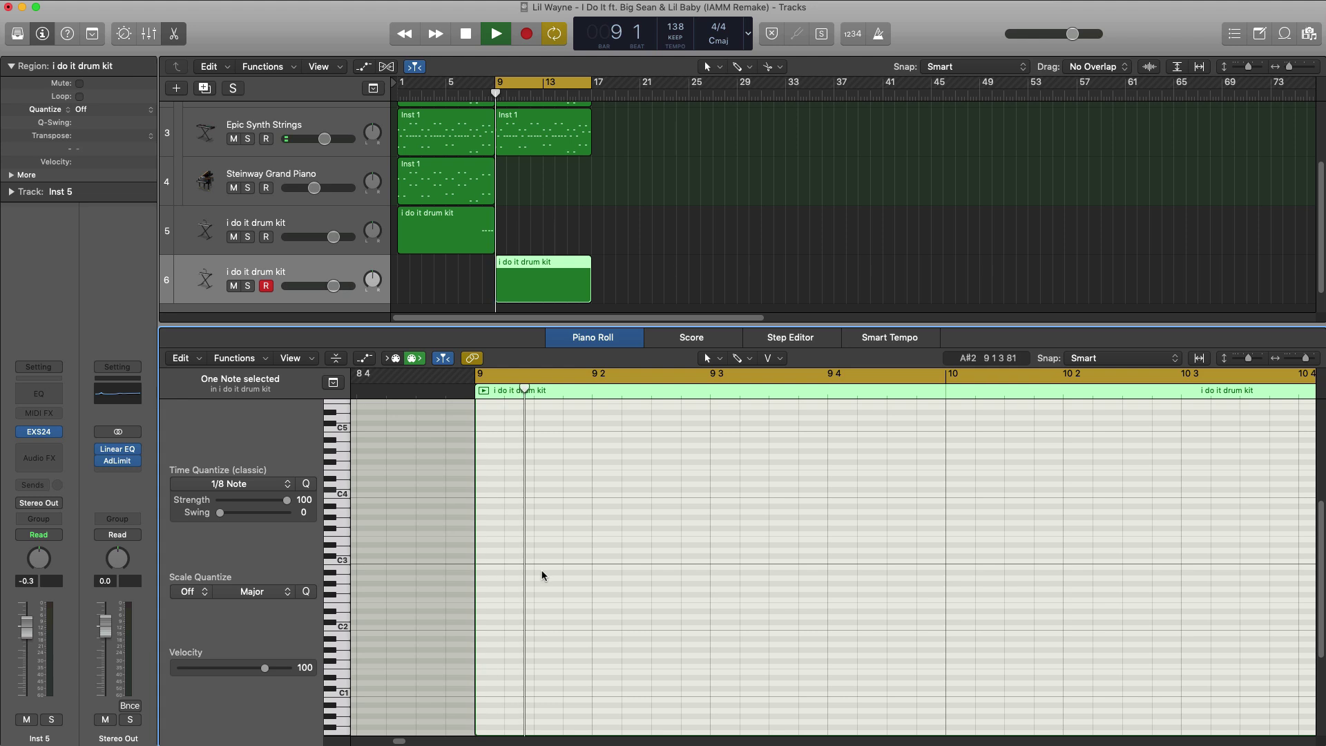
pyautogui.click(599, 595)
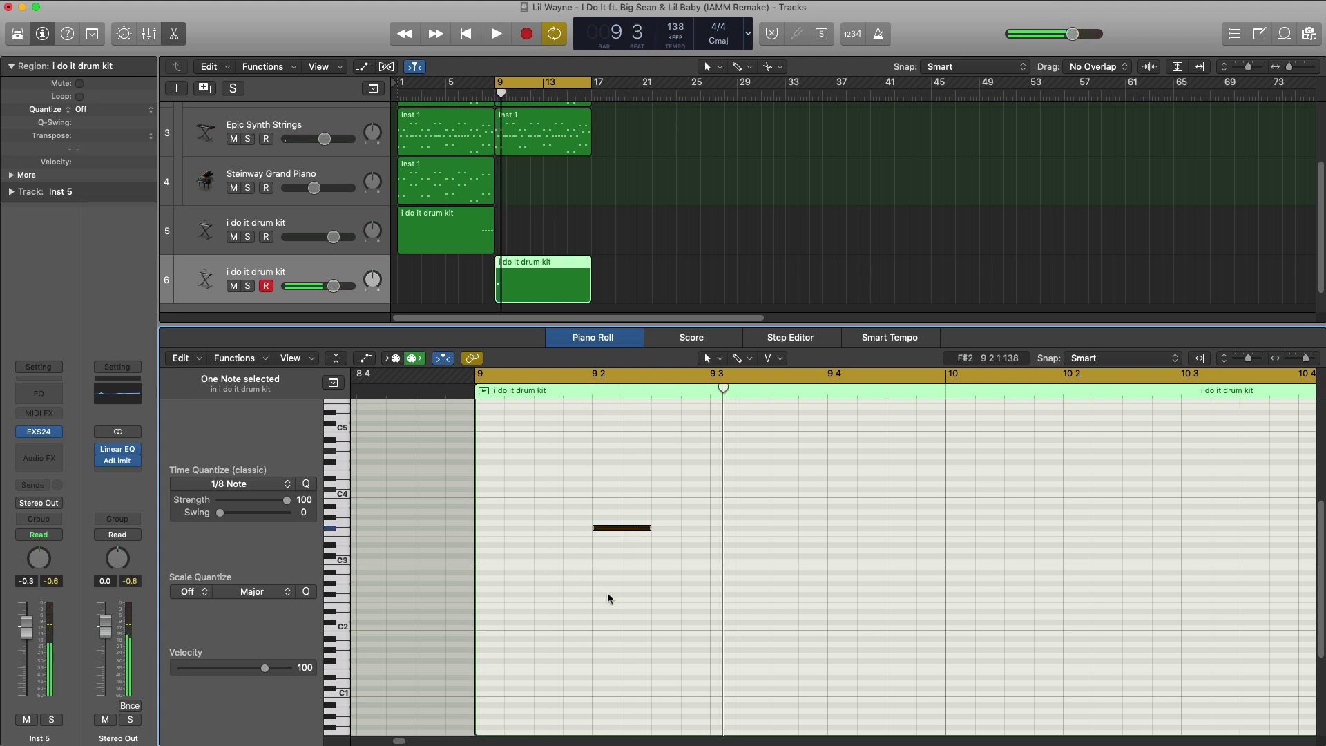
pyautogui.hscroll(-2, 608, 598)
pyautogui.moveTo(624, 529); pyautogui.dragTo(623, 545)
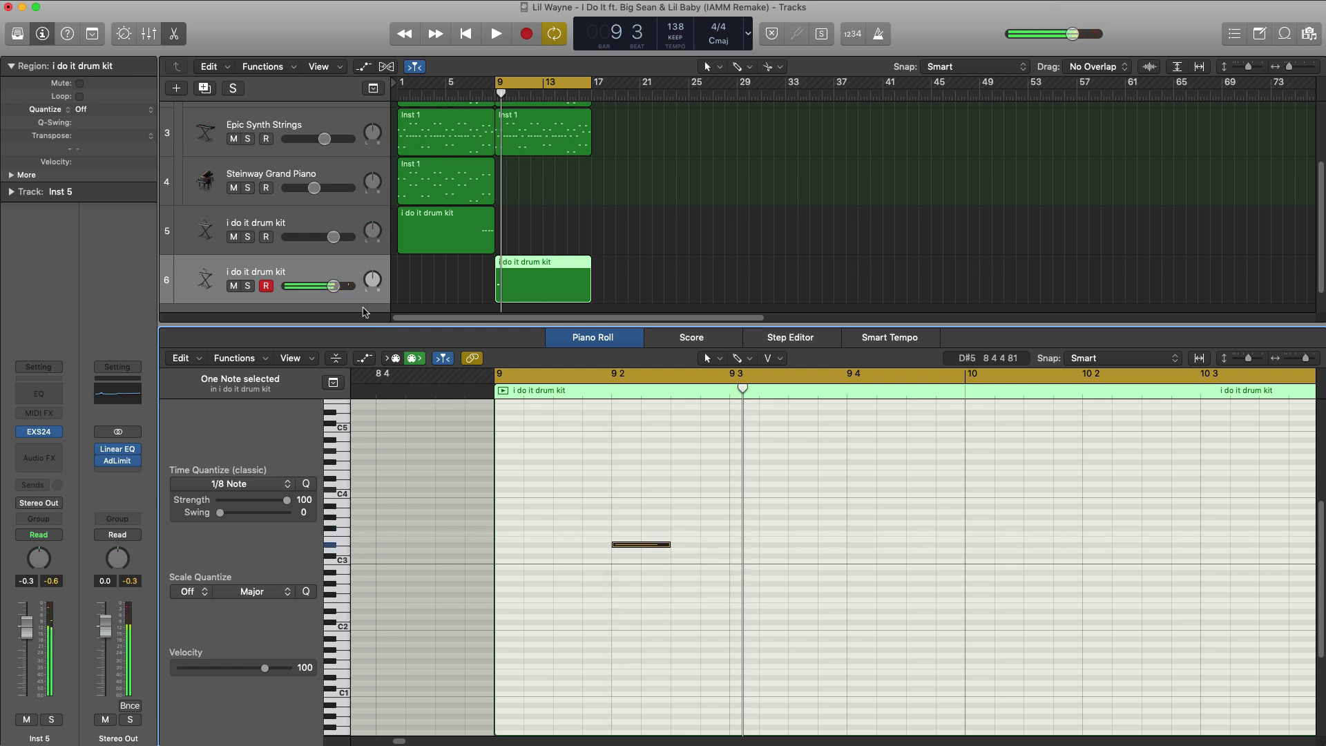
# Move the D#3 hit to beat 3 of bar 9 and lower the copied drum kit track's volume to -11.0 dB during playback.
pyautogui.moveTo(334, 286); pyautogui.dragTo(320, 288)
pyautogui.press('space')
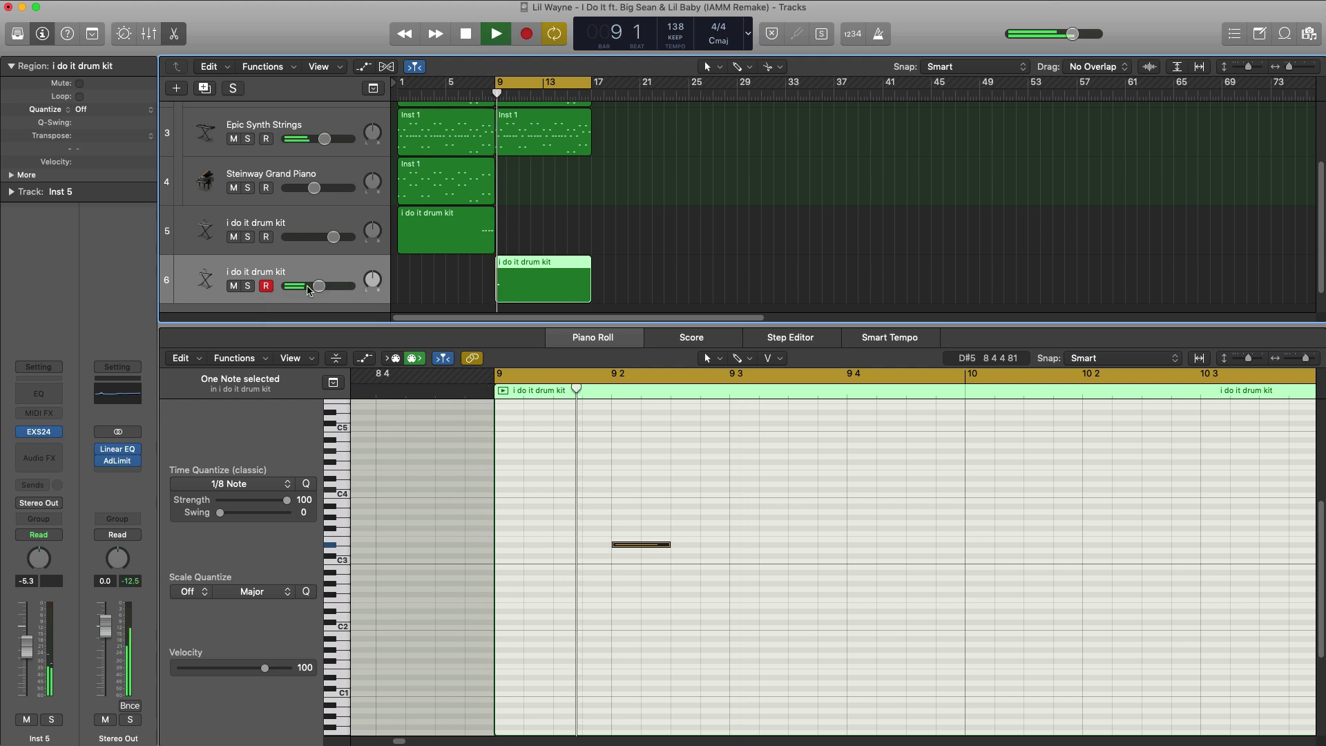
pyautogui.press('space')
pyautogui.moveTo(656, 546); pyautogui.dragTo(774, 547)
pyautogui.press('space')
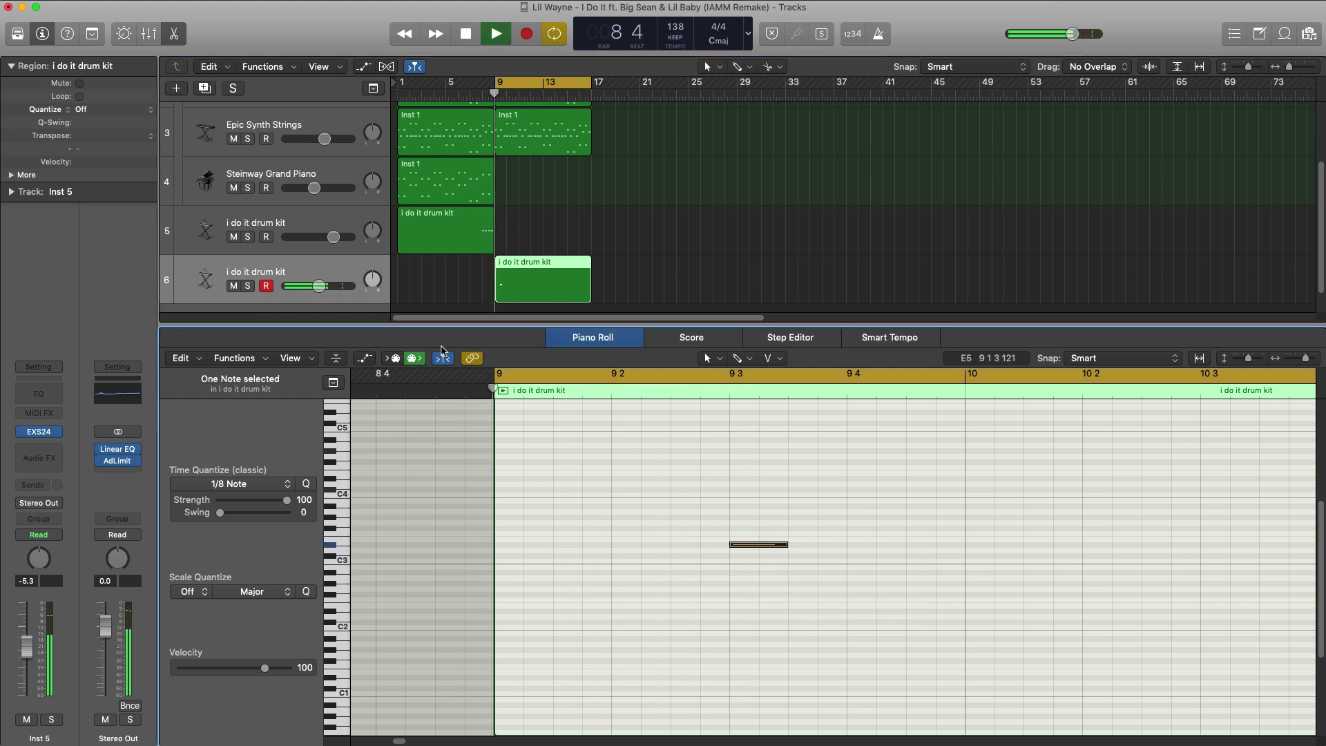
pyautogui.moveTo(321, 287); pyautogui.dragTo(311, 287)
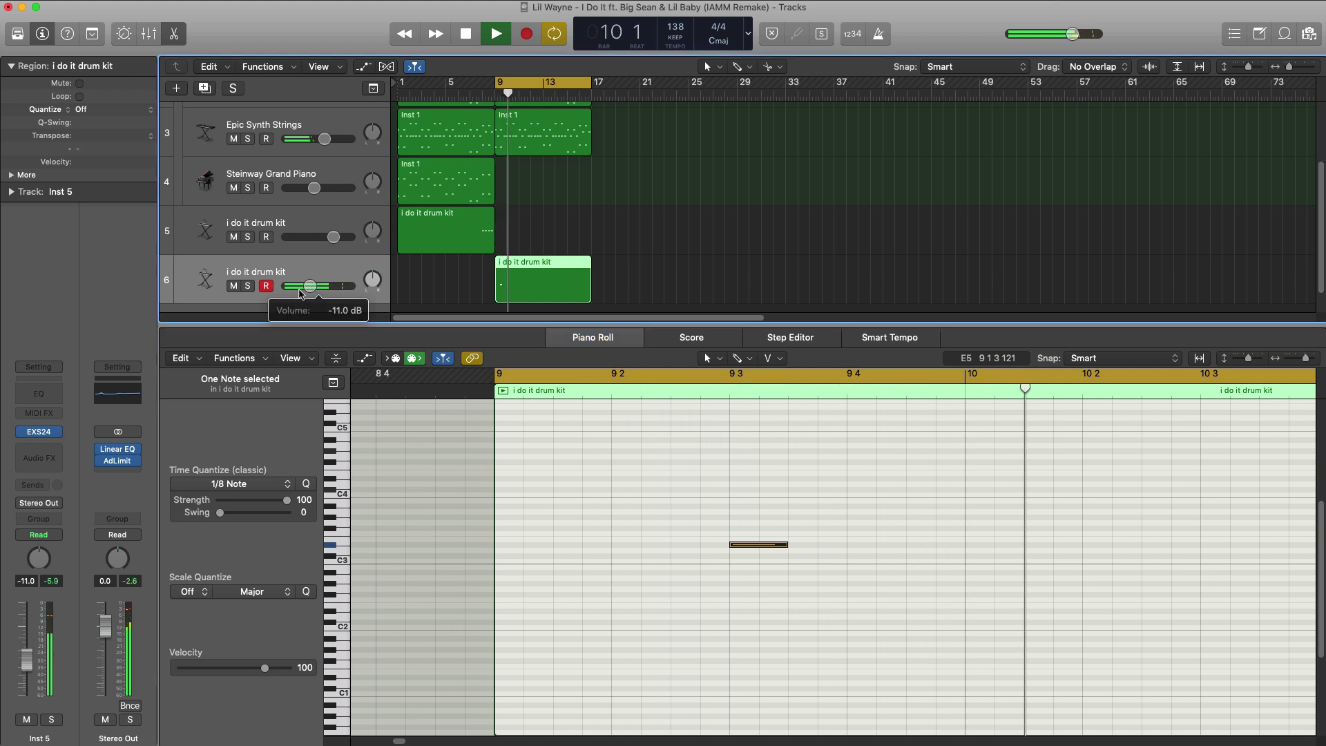
pyautogui.press('x')
pyautogui.press('x')
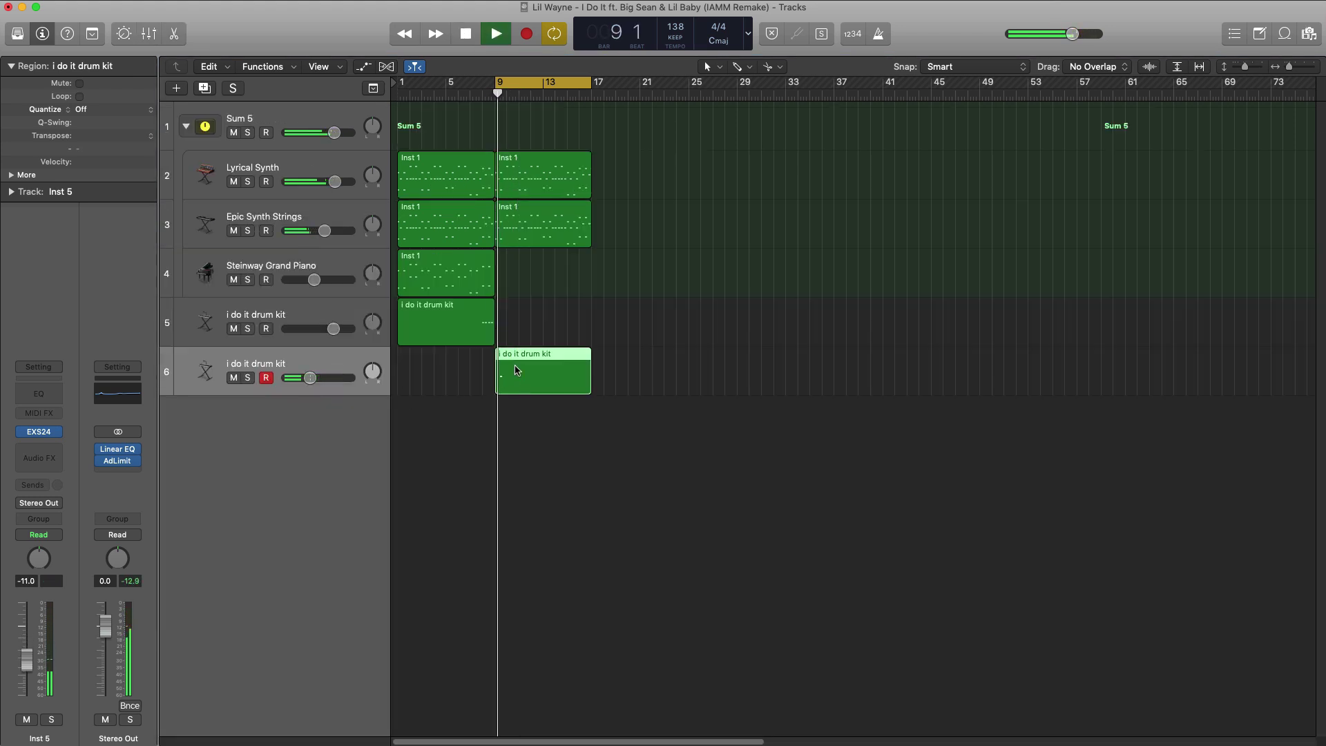
# Repeat the D#3 hit on beat 3 of every bar through the region and set the track's volume to -9.0 dB while listening.
pyautogui.press('p')
pyautogui.hscroll(5, 735, 603)
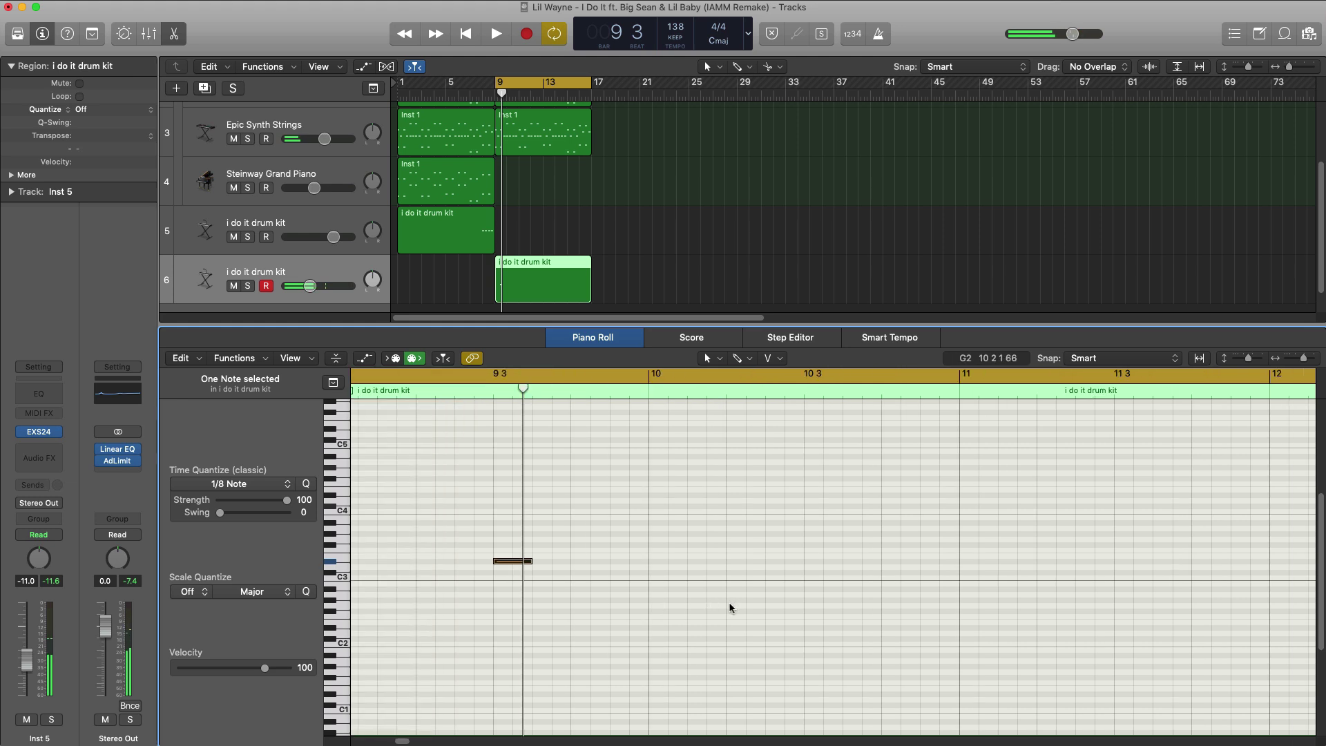
pyautogui.moveTo(693, 545); pyautogui.dragTo(469, 517)
pyautogui.press('super+r')
pyautogui.press('space')
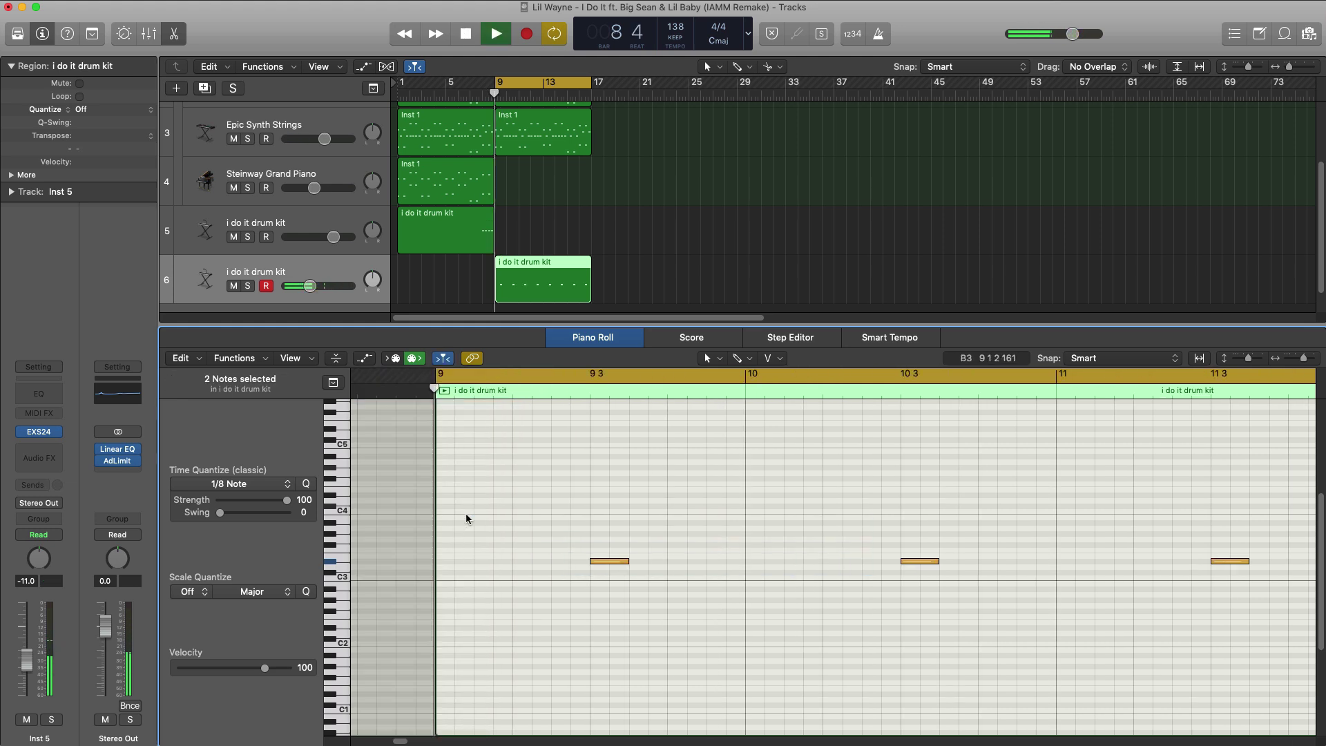
pyautogui.press('super+Left')
pyautogui.press('super+Left')
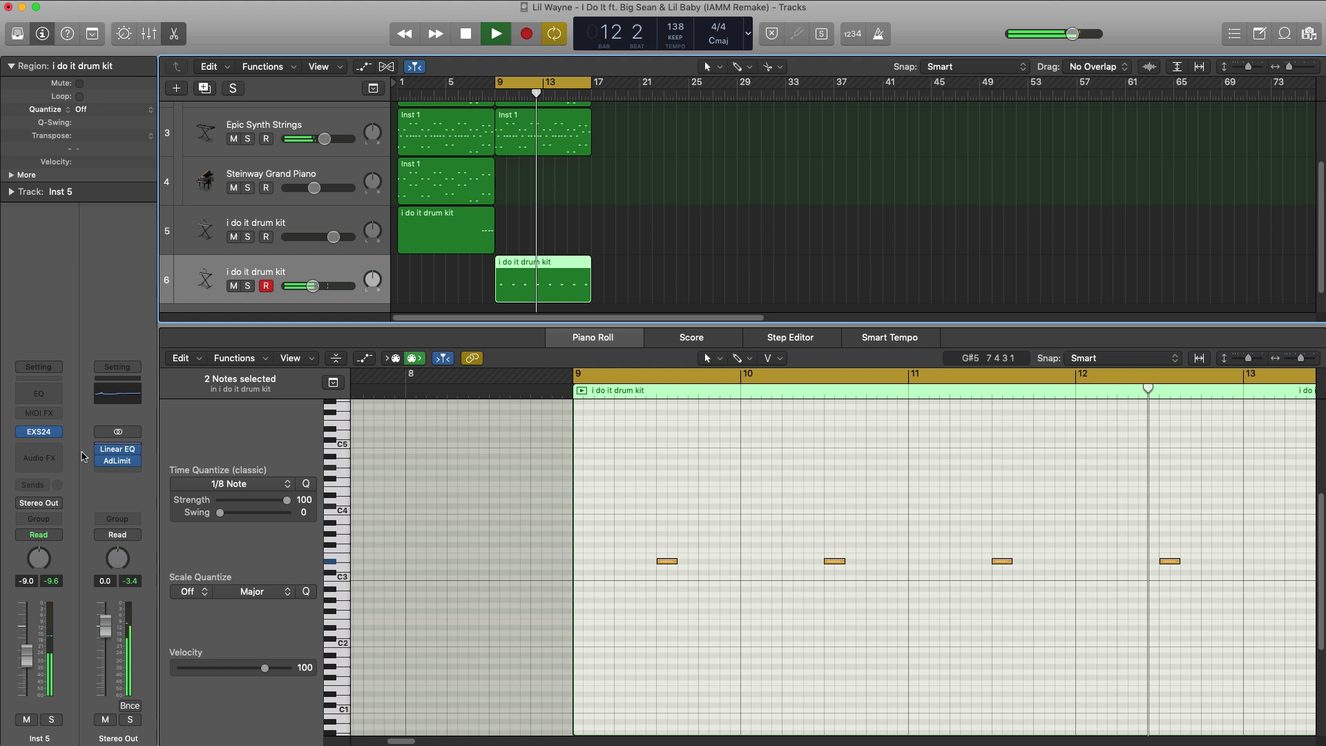
# Add a stereo Space Designer reverb to the copied drum kit track and set its wet level to -37.0 dB.
pyautogui.press('space')
pyautogui.click(42, 453)
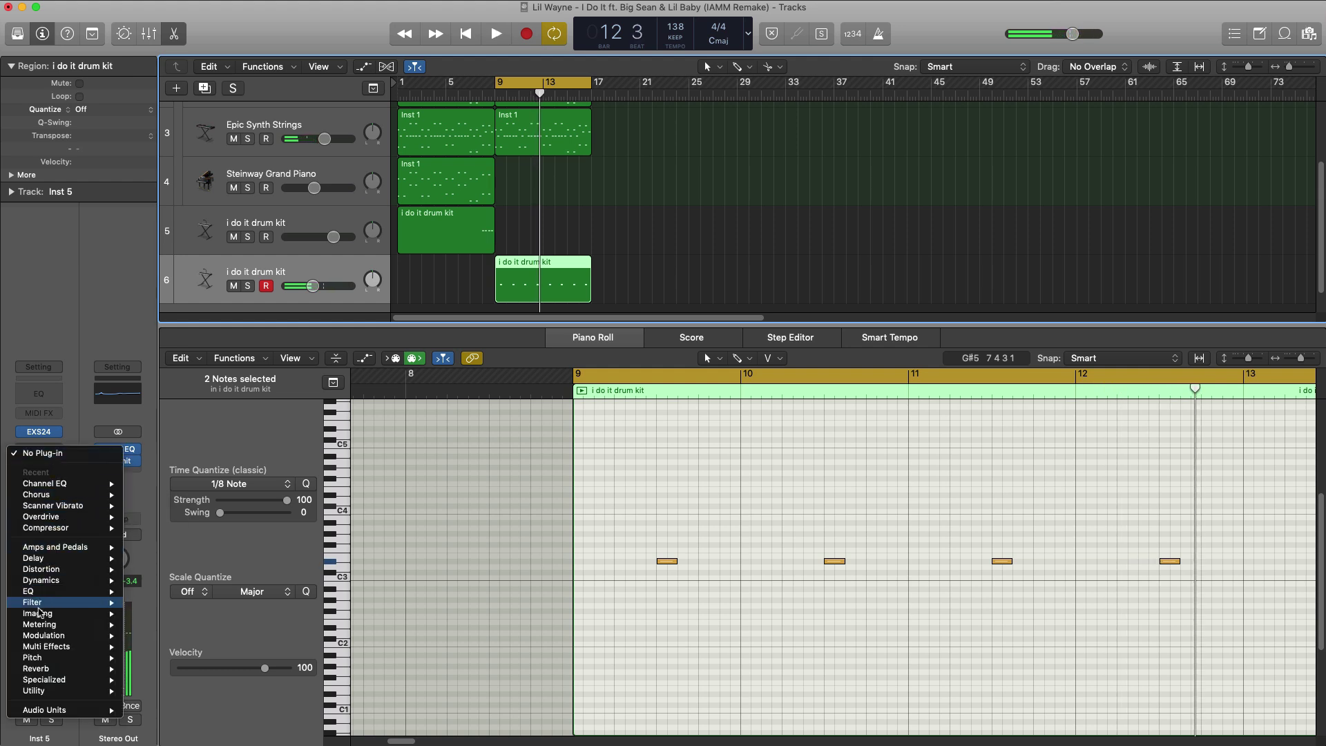
pyautogui.moveTo(104, 668)
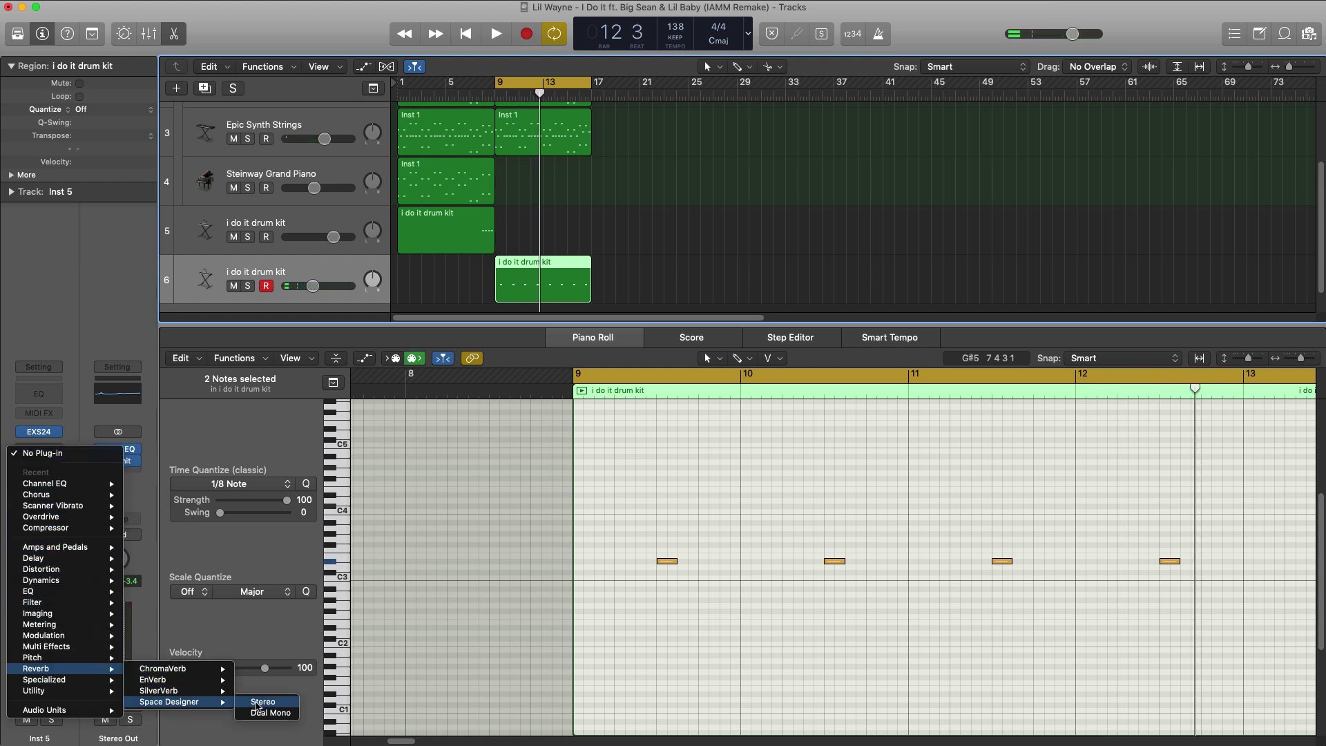
pyautogui.click(257, 703)
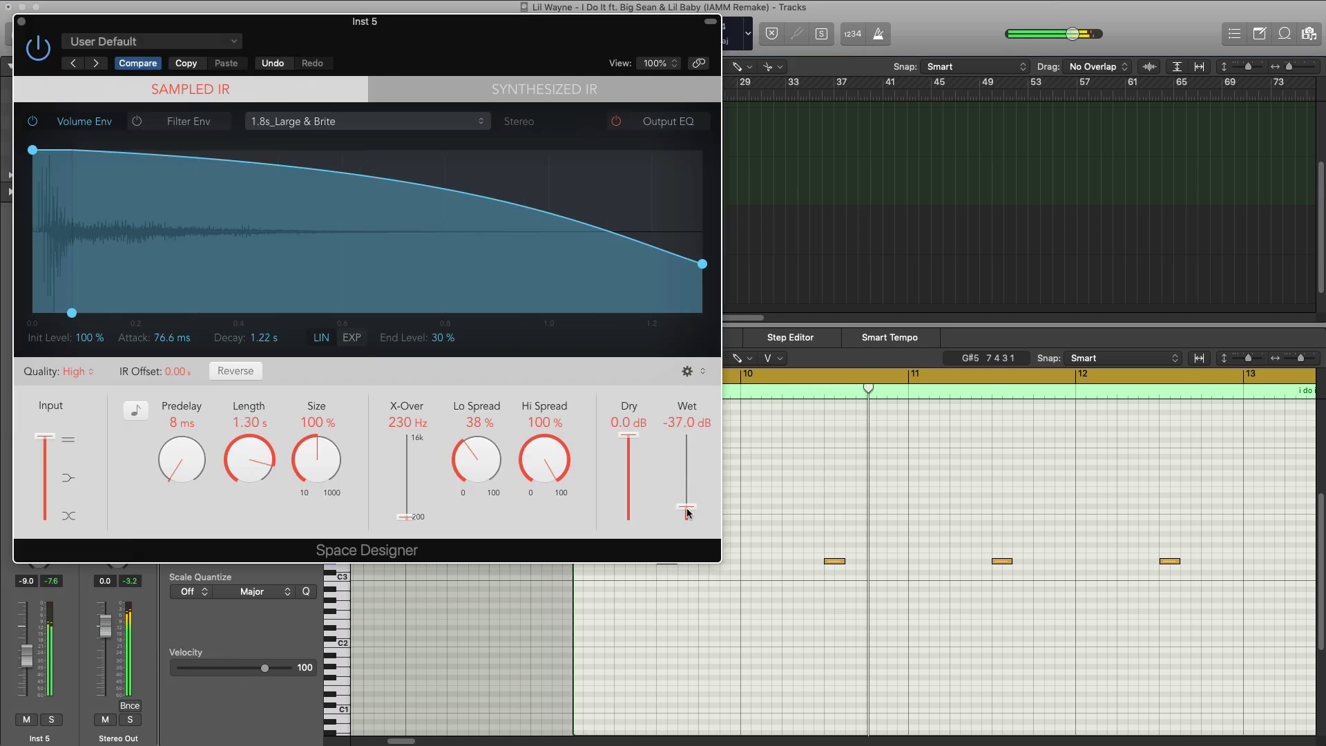
pyautogui.click(22, 21)
pyautogui.press('e')
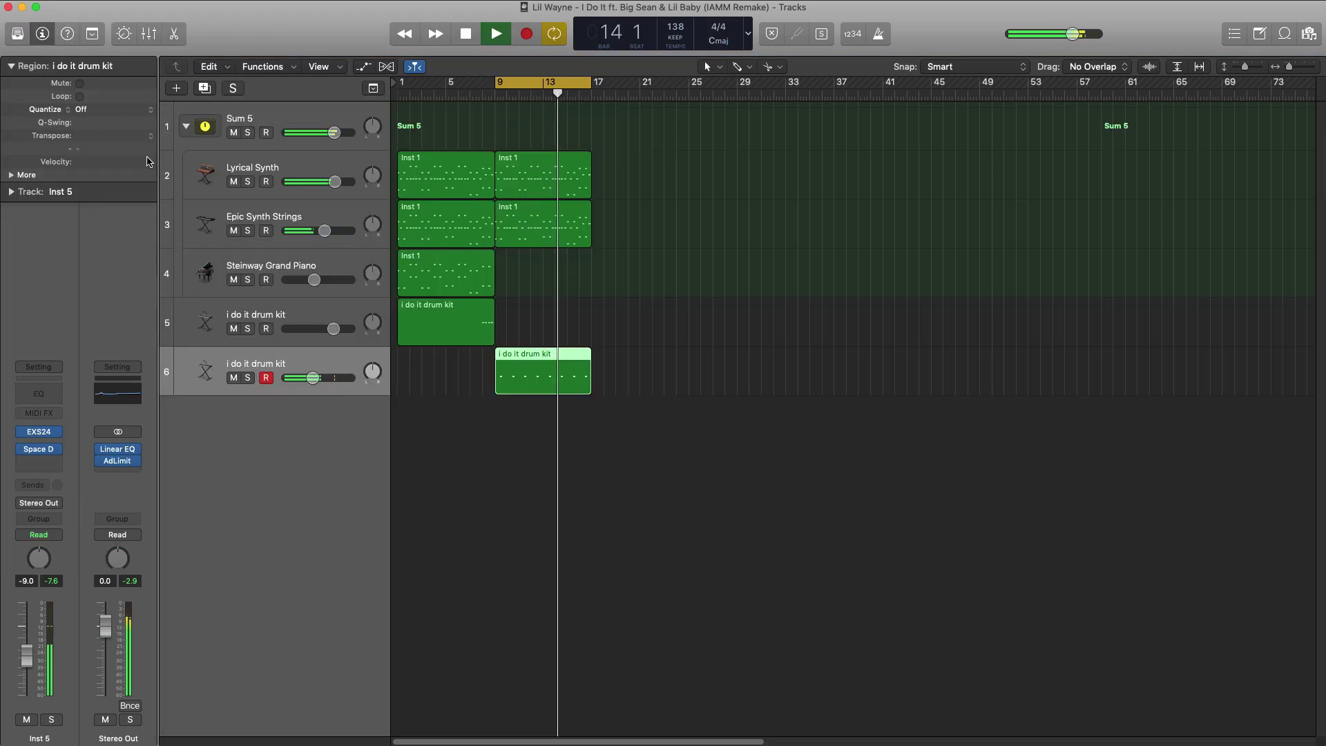
# Duplicate the track, remove Space Designer from the new copy, create an empty region across bars 9 to 17 and open it for note editing.
pyautogui.press('space')
pyautogui.press('super+d')
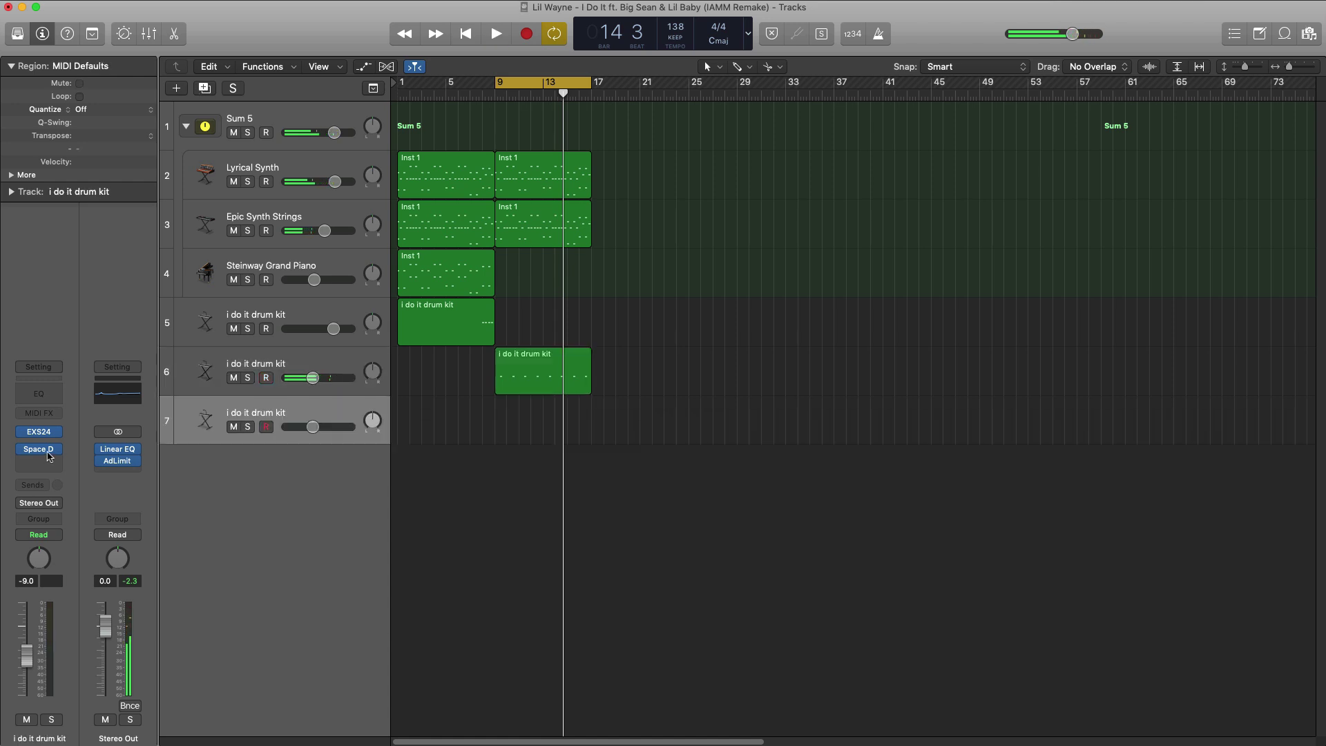
pyautogui.click(58, 451)
pyautogui.click(556, 435)
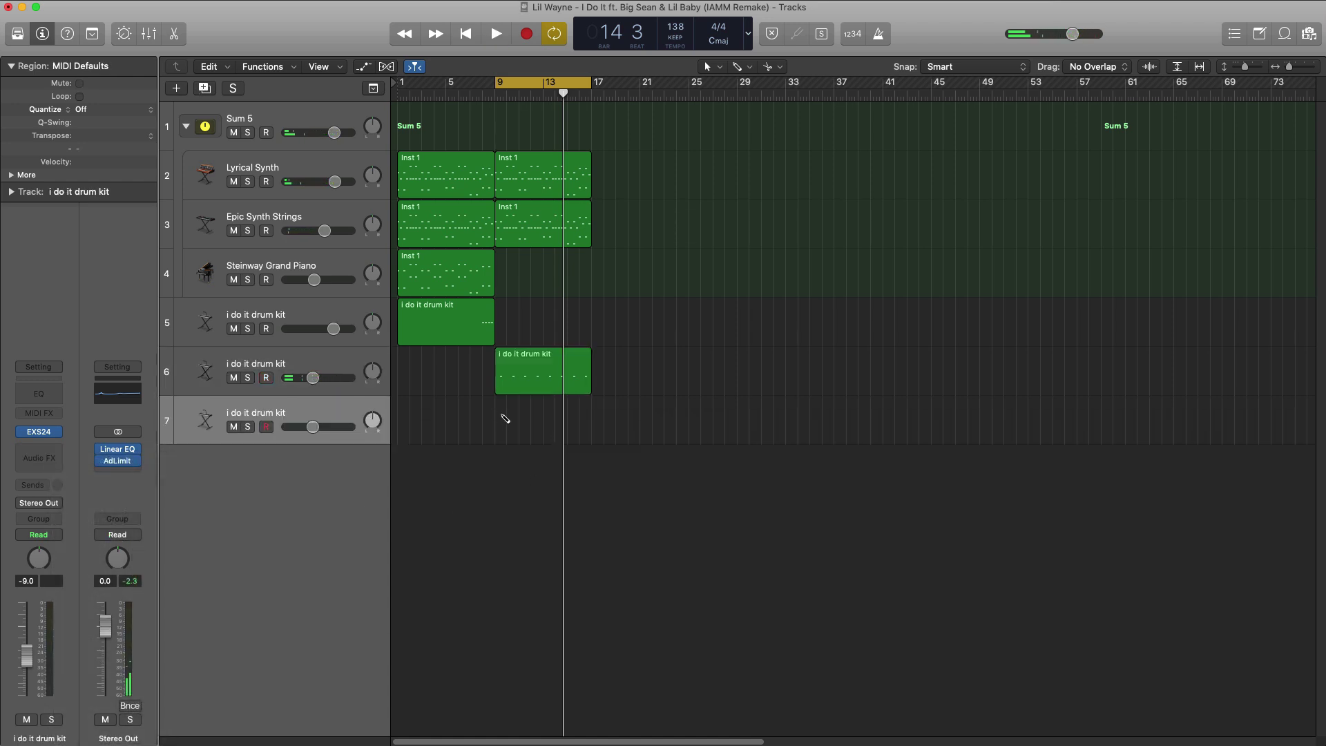
pyautogui.moveTo(503, 428); pyautogui.dragTo(591, 430)
pyautogui.doubleClick(561, 405)
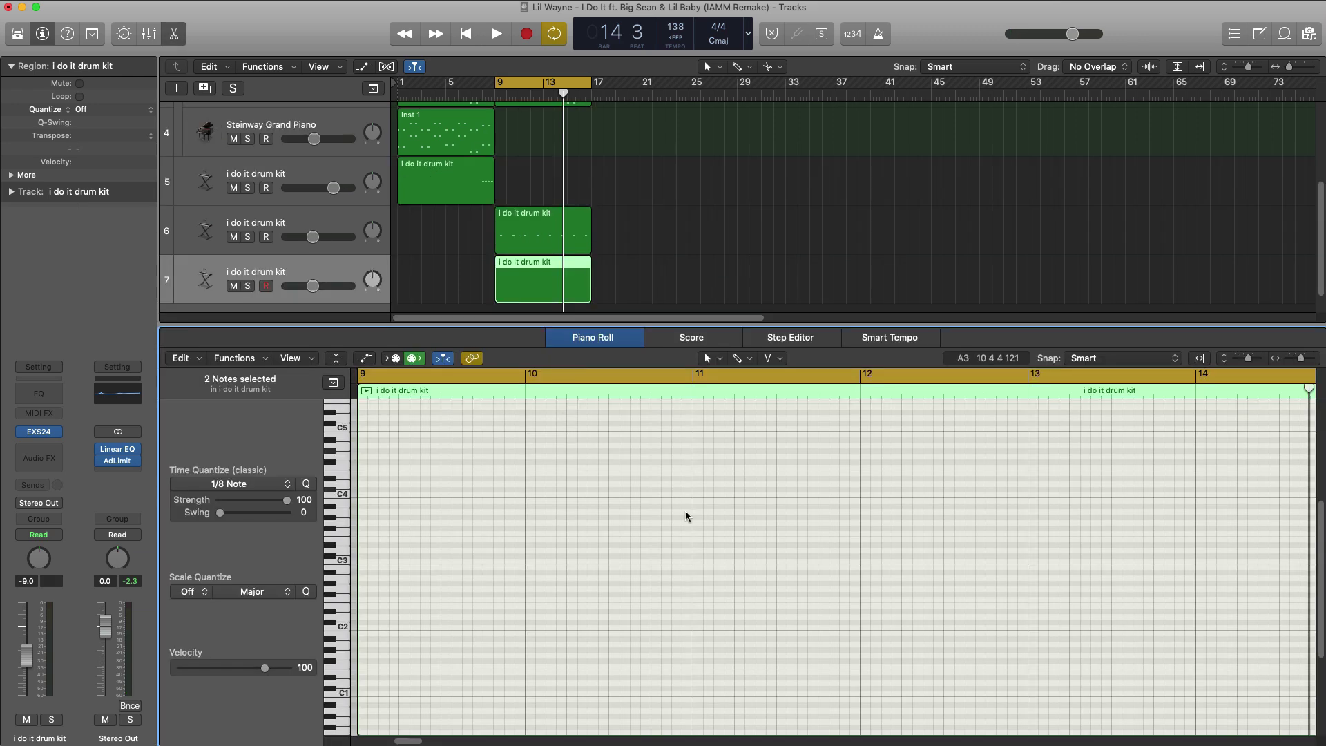
# Add F3 eighth notes on the offbeat of beat 1 in bars 9 and 11 while playing the section.
pyautogui.press('space')
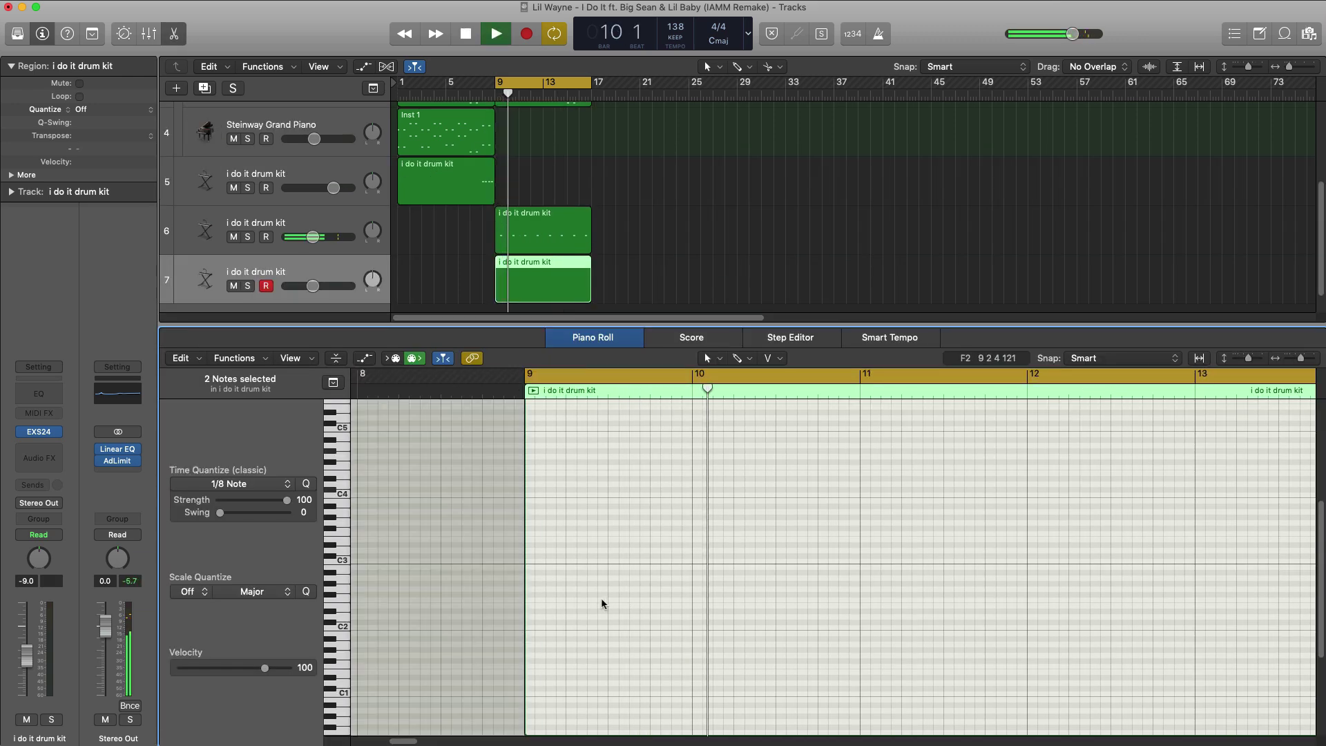
pyautogui.press('space')
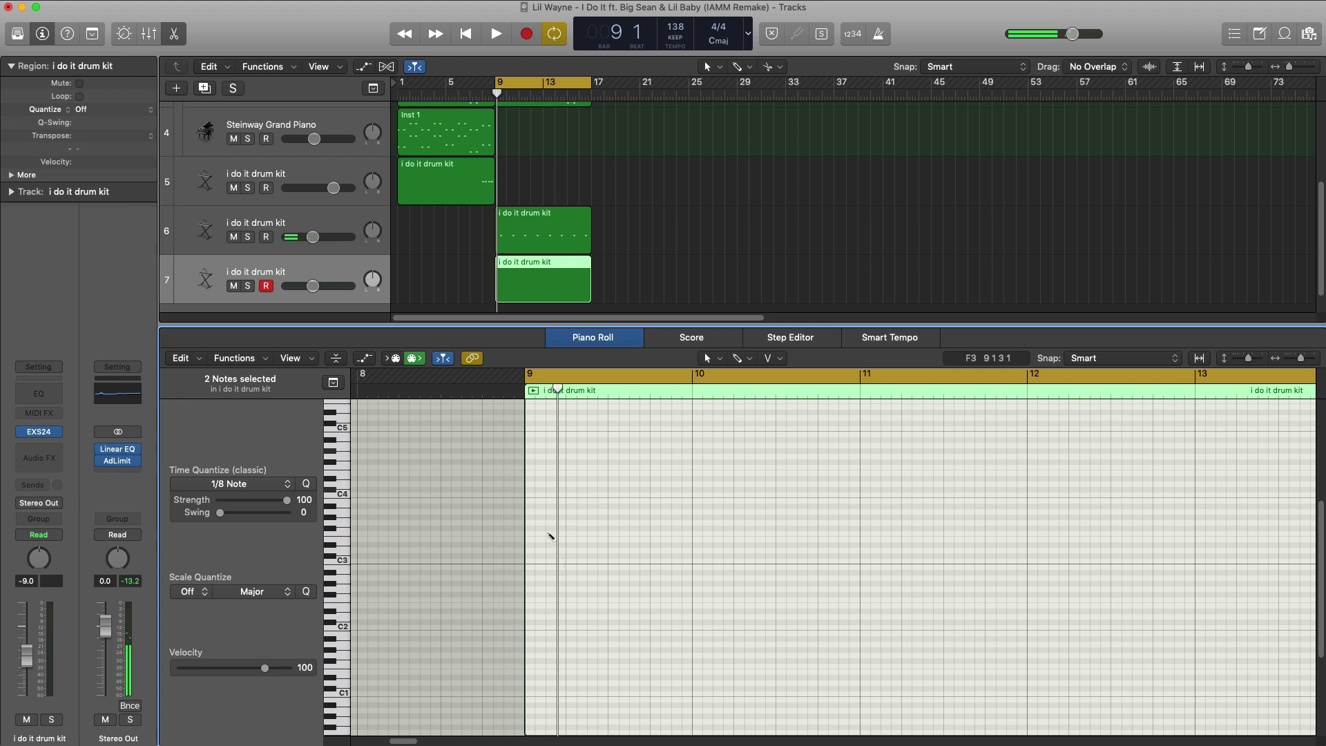
pyautogui.press('space')
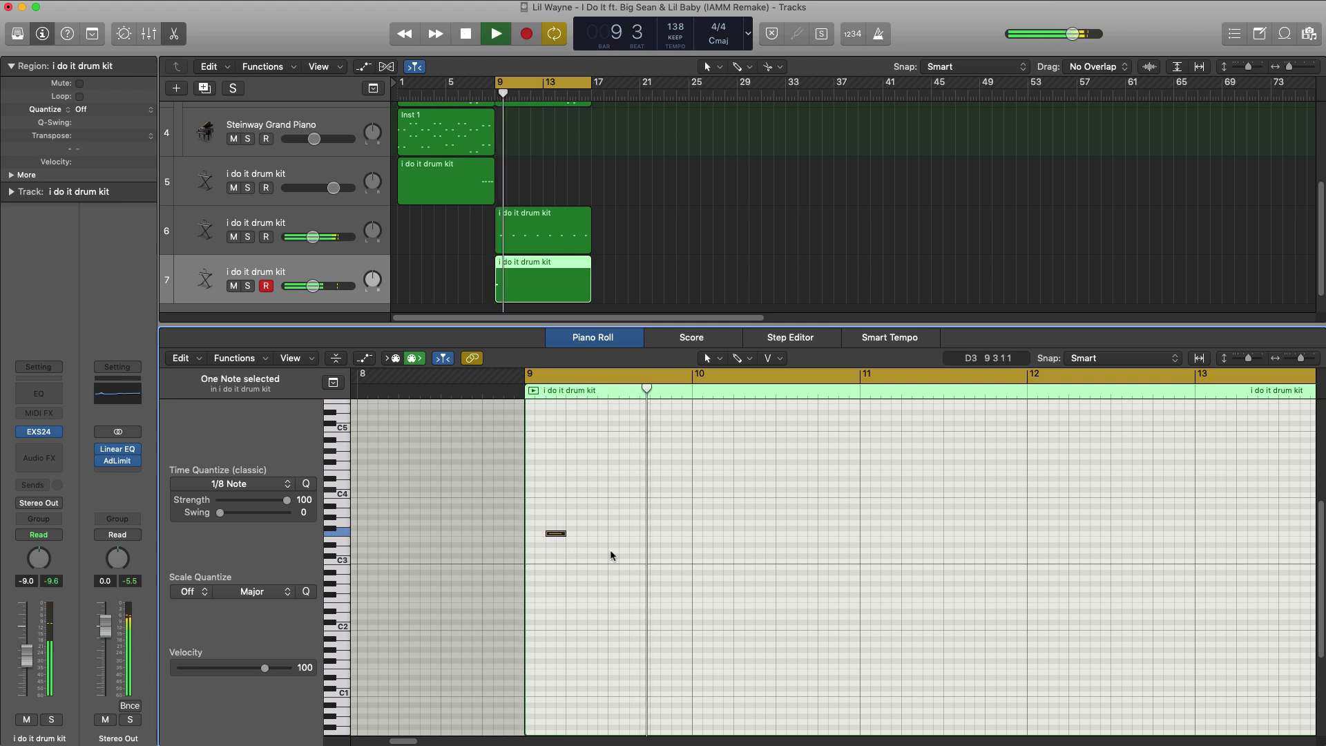
pyautogui.click(888, 534)
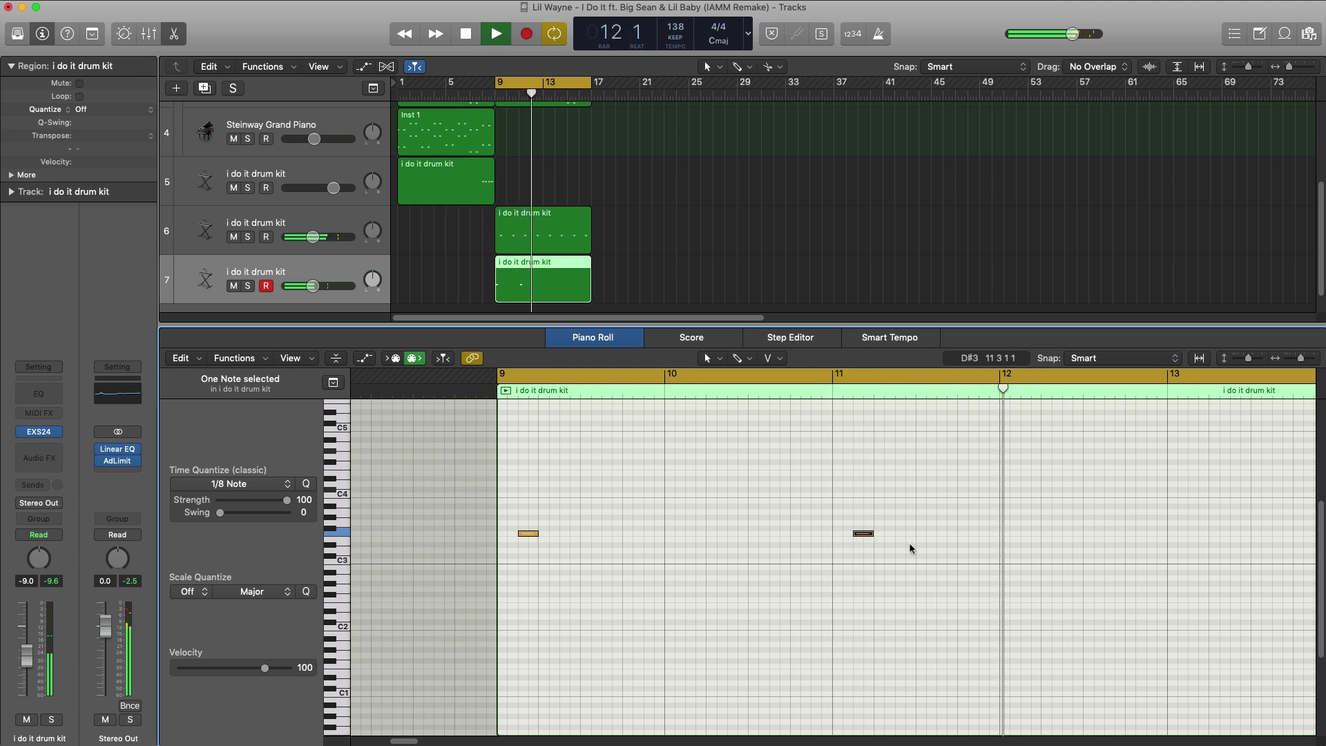
# Add F3 eighth notes at 13 4 4 1 and 14 1 3 1 in the new drum kit region.
pyautogui.press('super+Left')
pyautogui.press('space')
pyautogui.click(1040, 533)
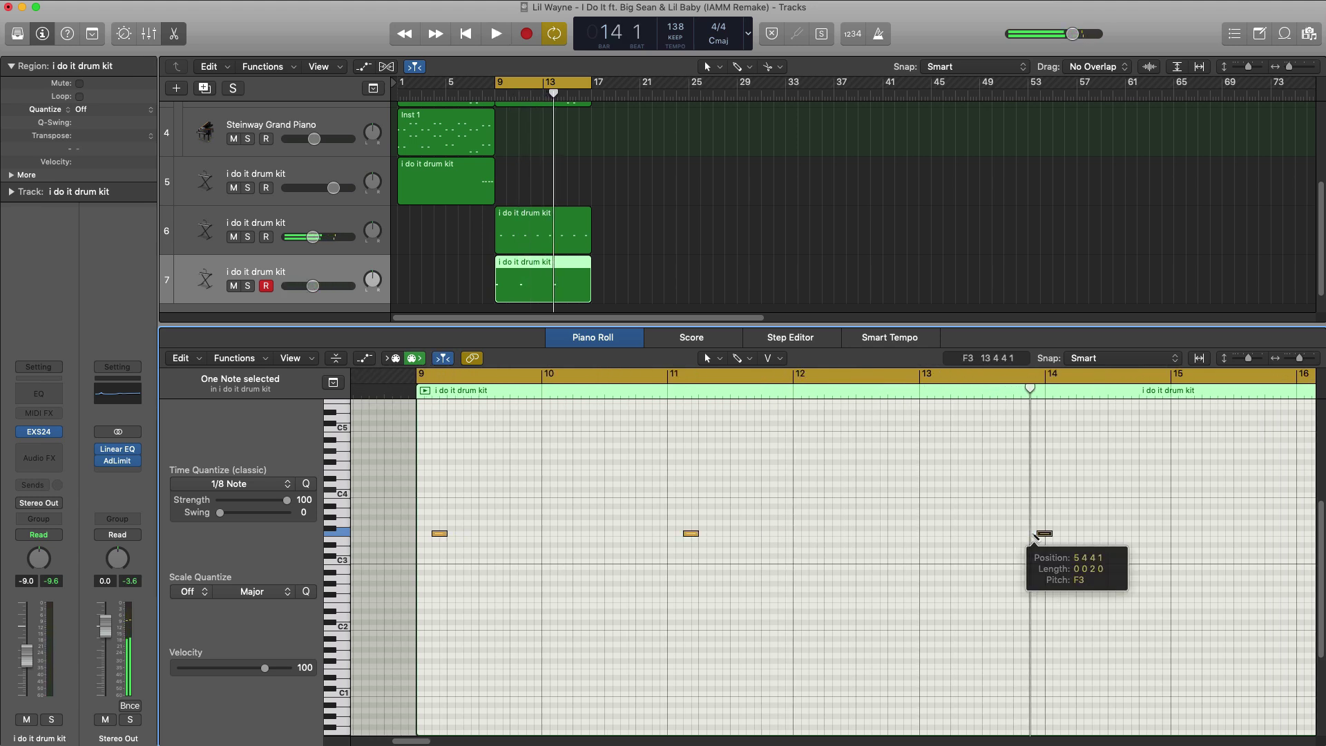
pyautogui.moveTo(1069, 534); pyautogui.dragTo(1062, 533)
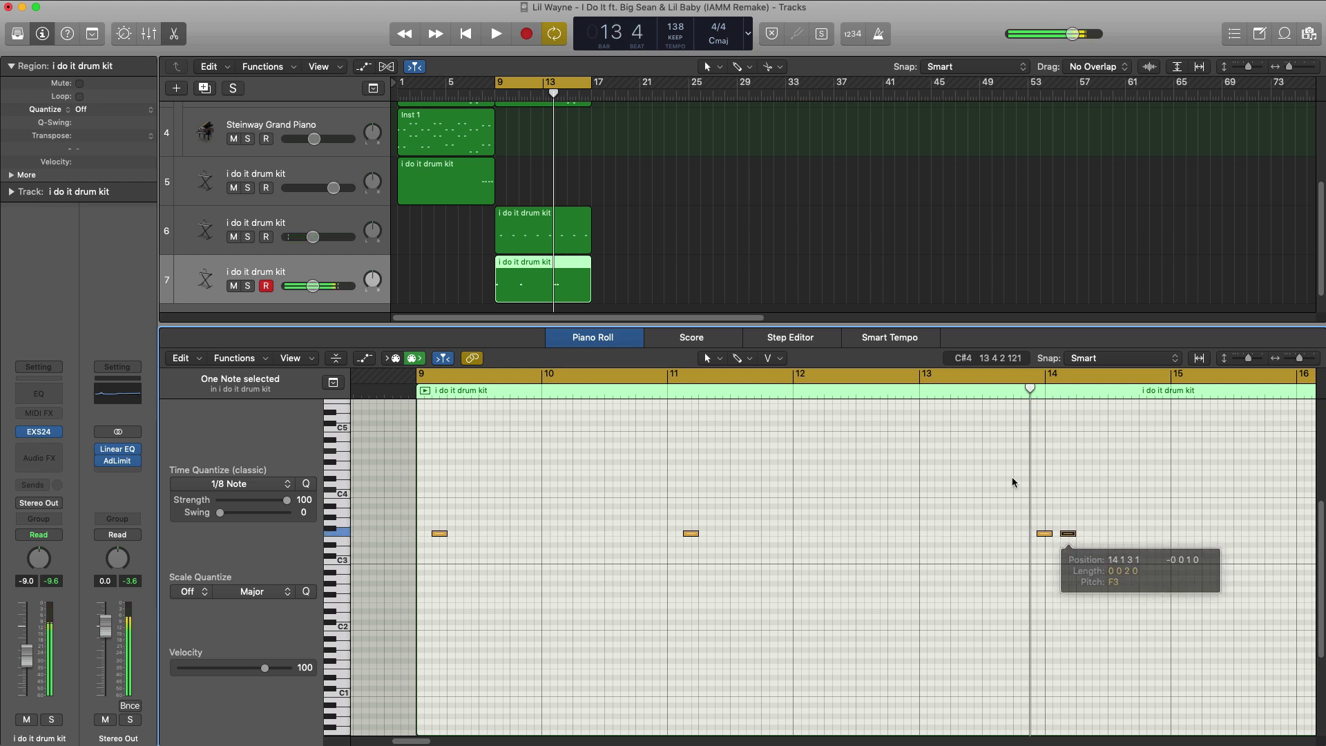
# Play the end of the section without cycling and move the last F3 note in bar 13 one sixteenth earlier.
pyautogui.click(936, 367)
pyautogui.click(895, 376)
pyautogui.press('space')
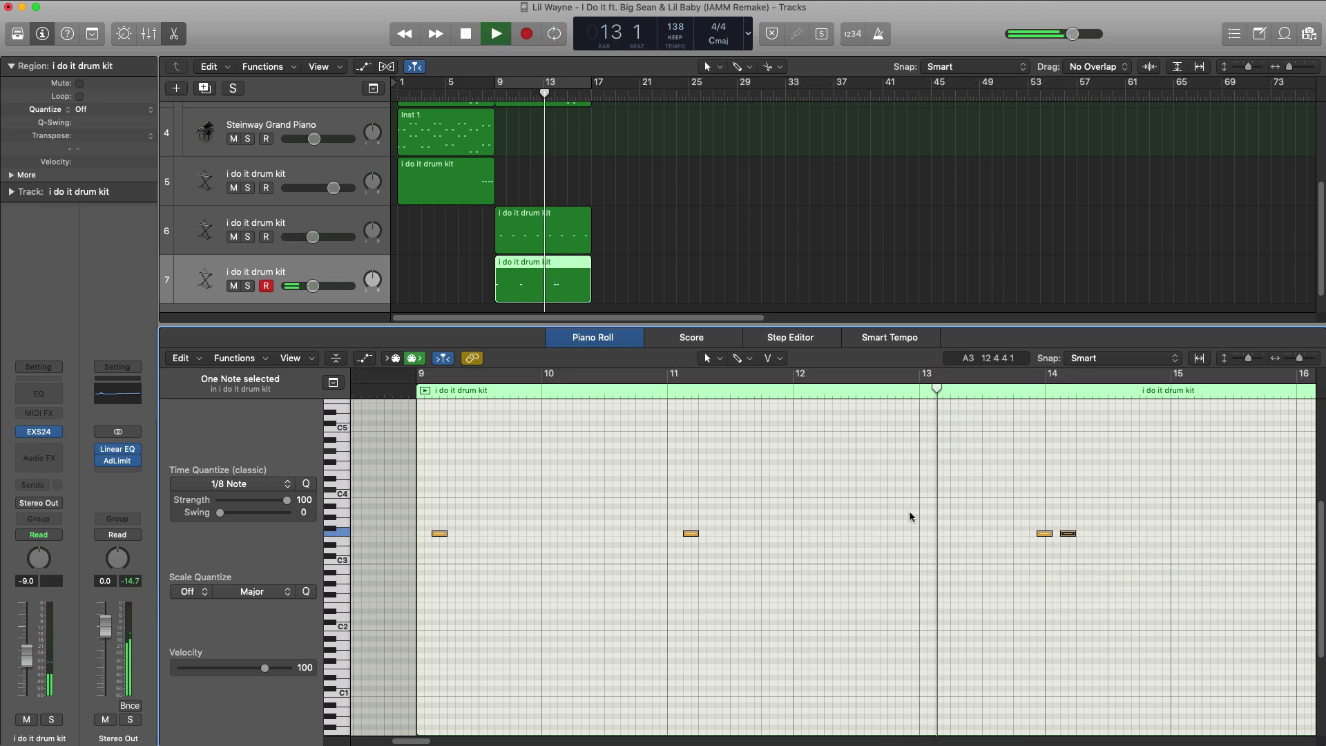
pyautogui.press('super+Right')
pyautogui.press('super+Right')
pyautogui.press('super+Right')
pyautogui.press('space')
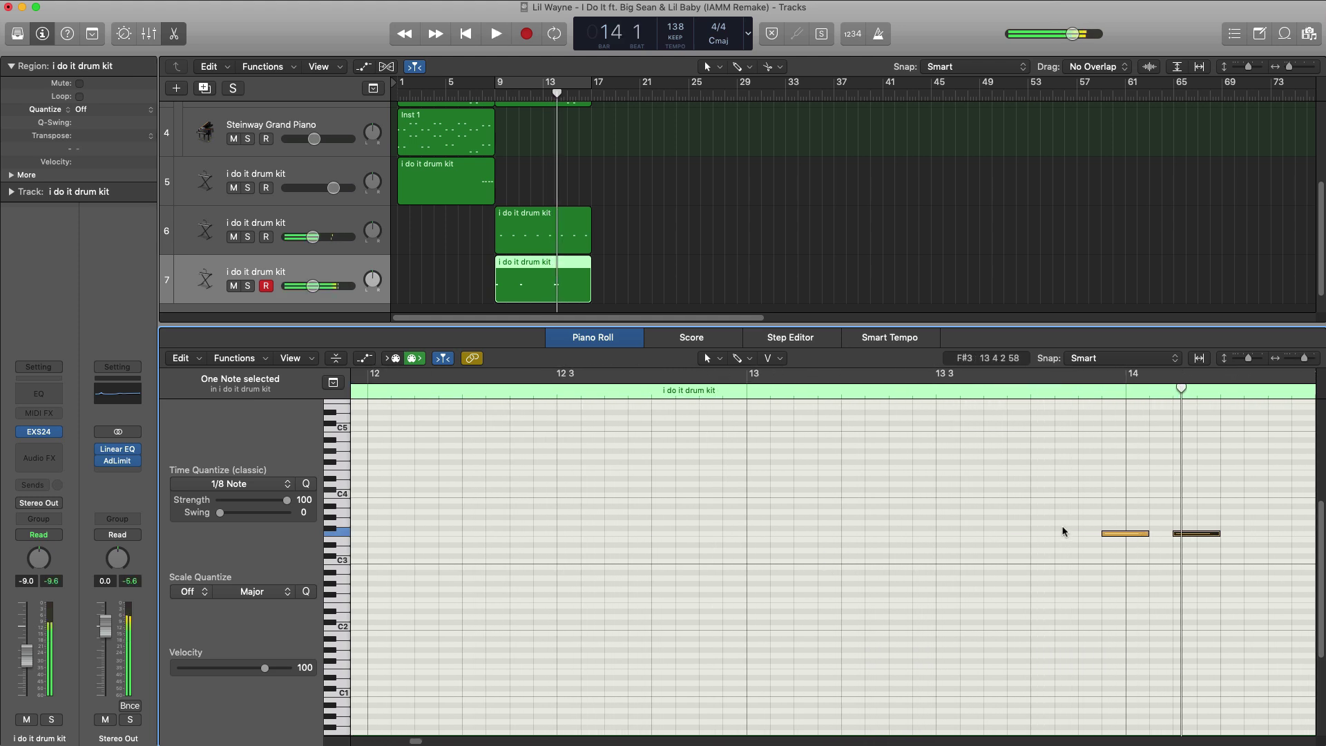
pyautogui.moveTo(1120, 534); pyautogui.dragTo(1089, 535)
pyautogui.press('space')
pyautogui.press('space')
# Cycle bars 13 to 17 during playback and add an F3 eighth note on the offbeat of beat 1 in bar 15.
pyautogui.press('super+Left')
pyautogui.press('super+Left')
pyautogui.press('super+Left')
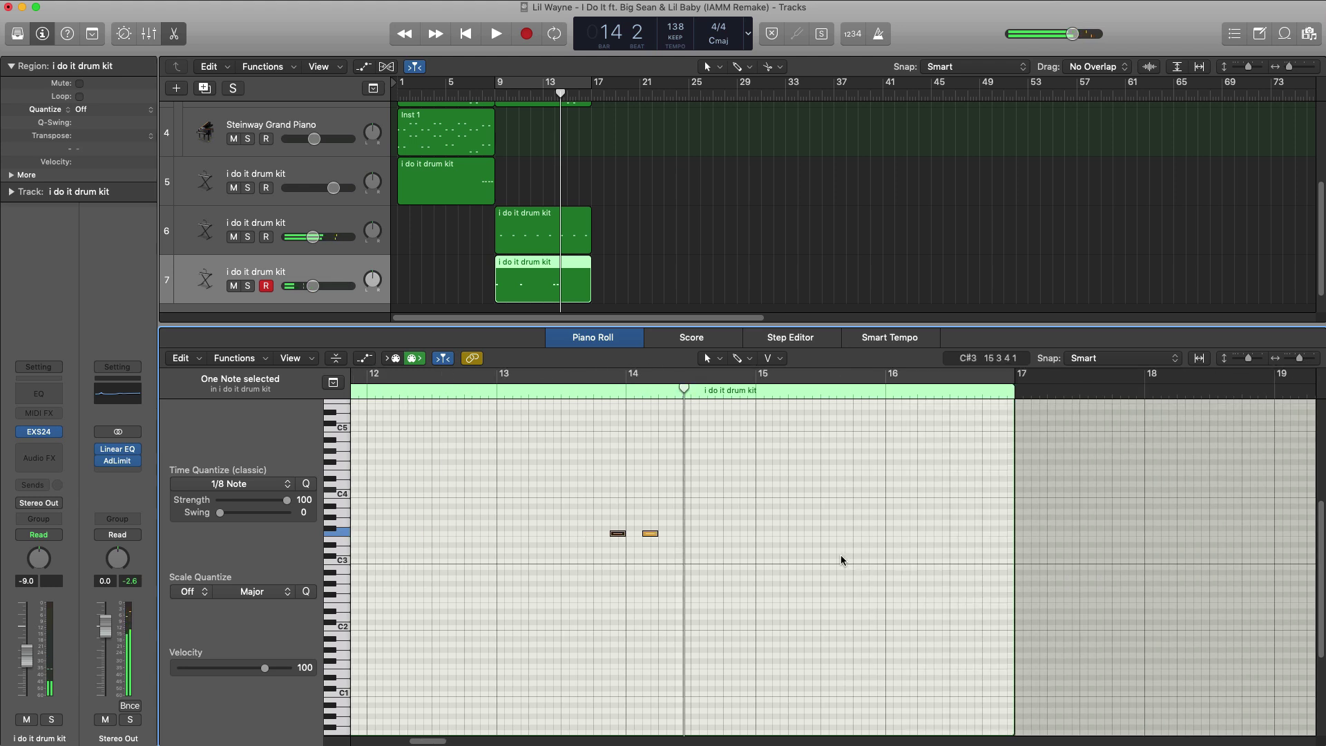
pyautogui.click(683, 393)
pyautogui.press('space')
pyautogui.moveTo(752, 387); pyautogui.dragTo(1250, 409)
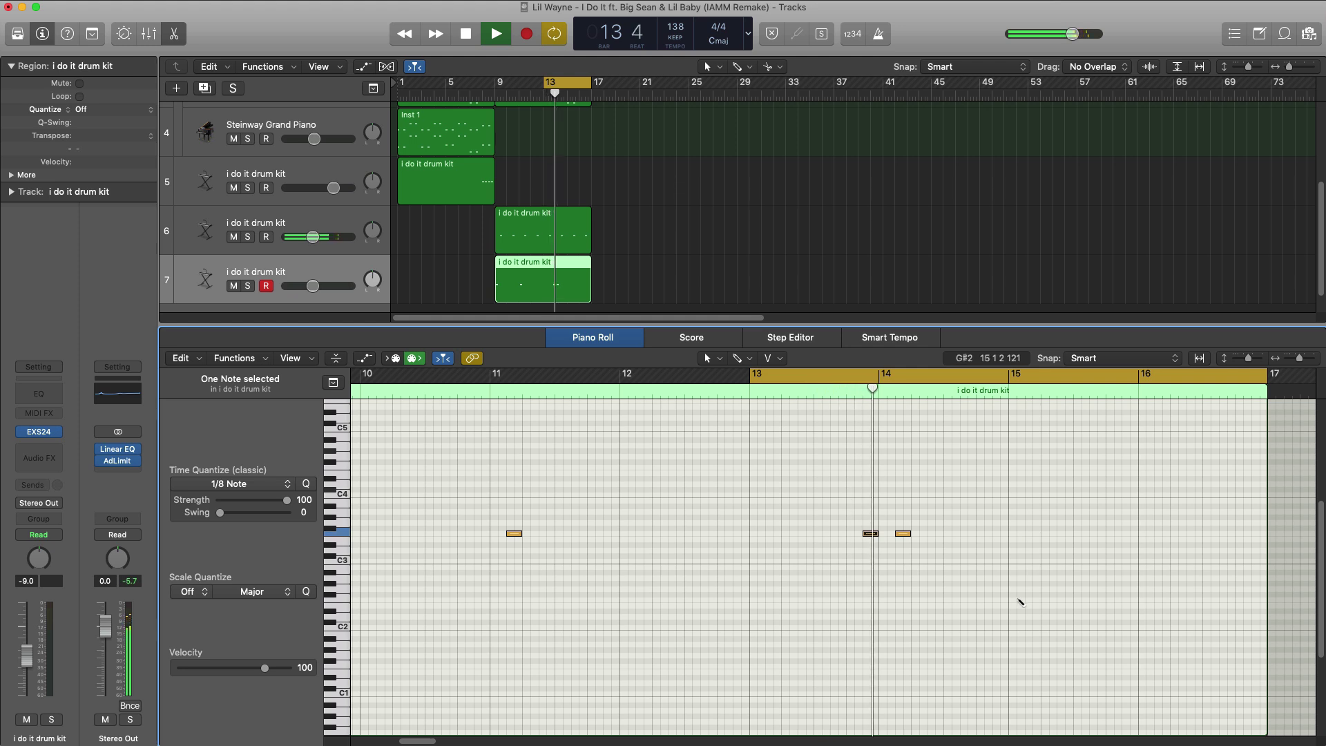
pyautogui.click(1027, 533)
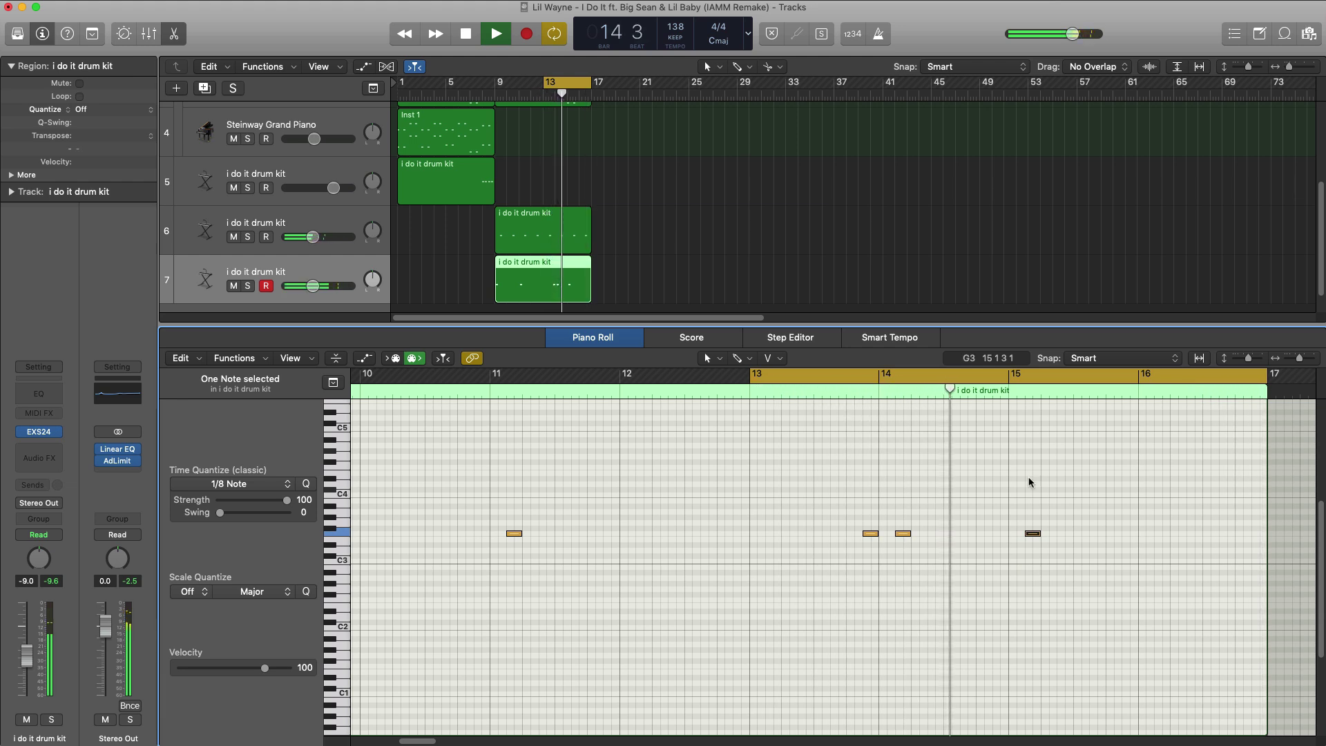
# Lower the newest drum kit track's volume to -12.4 dB while playing the section and checking the mixer levels.
pyautogui.press('space')
pyautogui.click(312, 297)
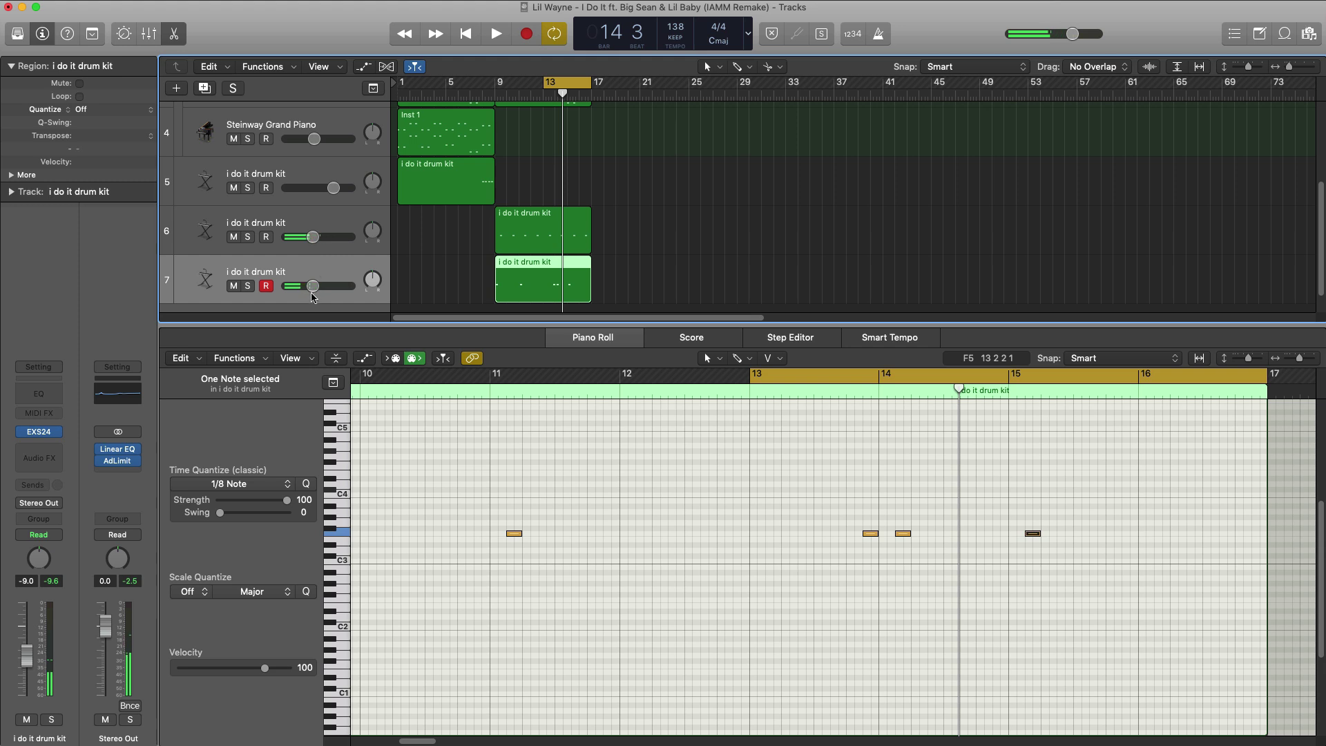
pyautogui.moveTo(302, 288); pyautogui.dragTo(306, 292)
pyautogui.press('space')
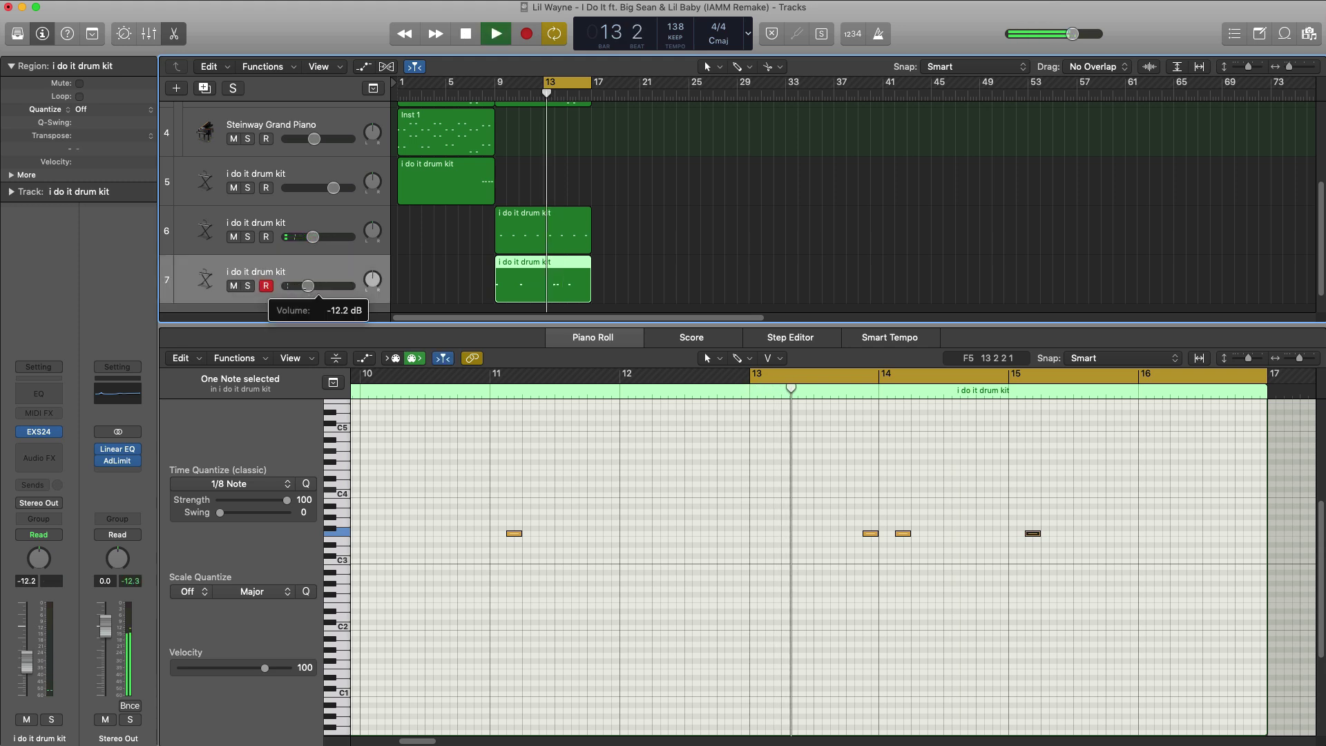
pyautogui.press('x')
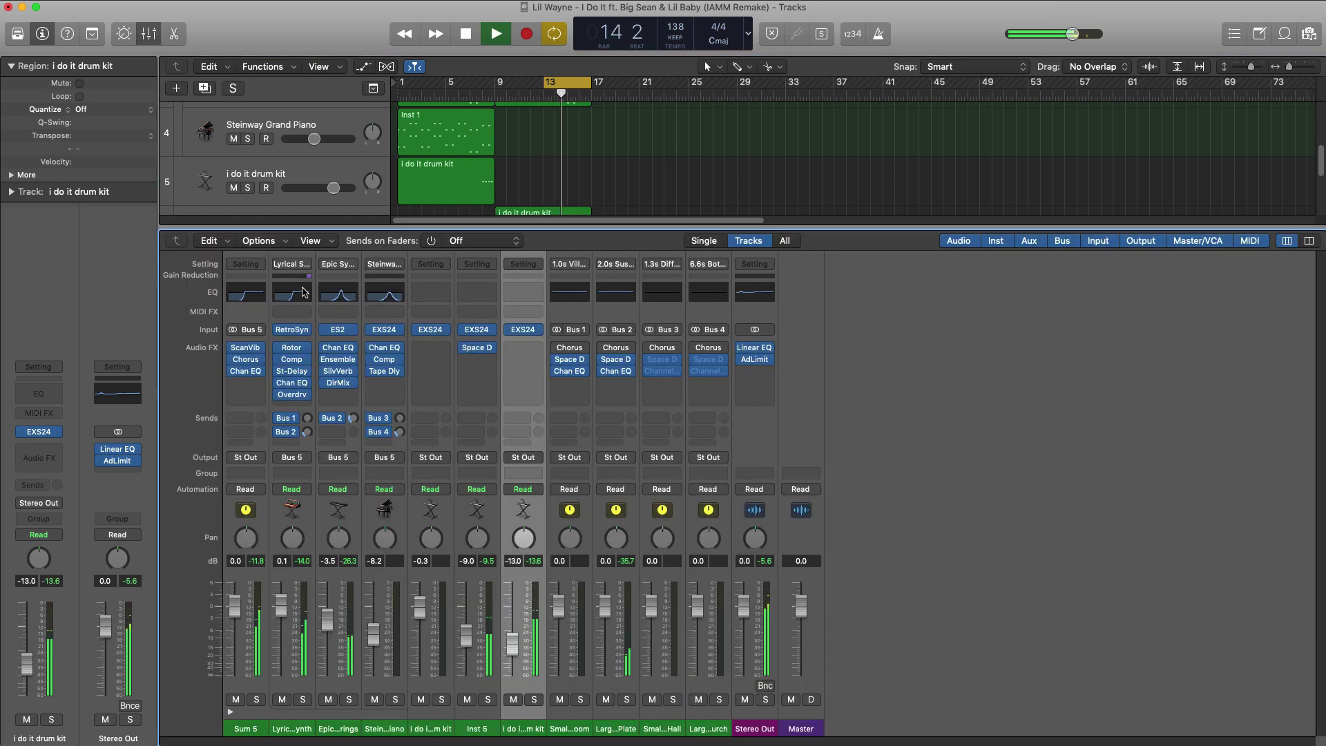
pyautogui.press('x')
pyautogui.moveTo(306, 427); pyautogui.dragTo(308, 427)
pyautogui.press('space')
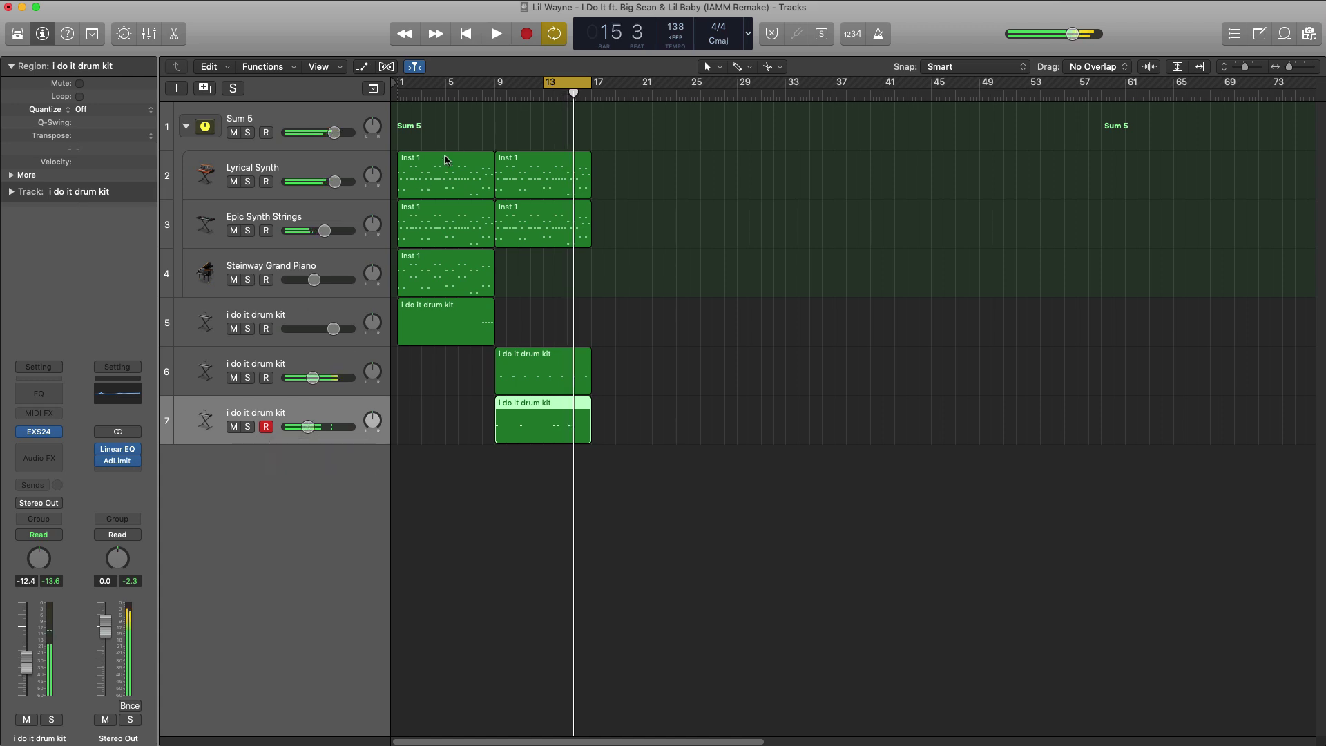
# Set the cycle range to bars 9 to 17, create an empty region there on the first drum kit track and open it for note editing.
pyautogui.moveTo(500, 85); pyautogui.dragTo(590, 86)
pyautogui.click(509, 326)
pyautogui.moveTo(506, 332); pyautogui.dragTo(590, 331)
pyautogui.doubleClick(565, 323)
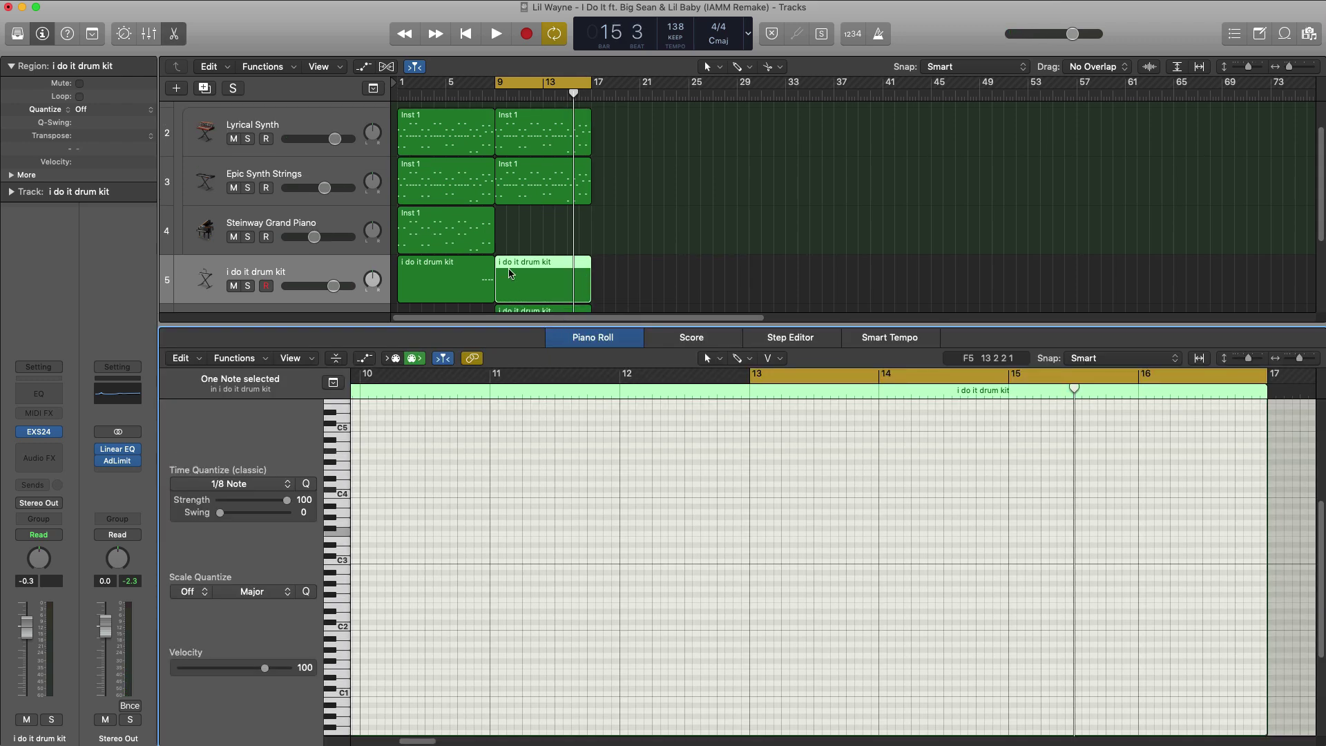
pyautogui.click(457, 284)
pyautogui.click(507, 299)
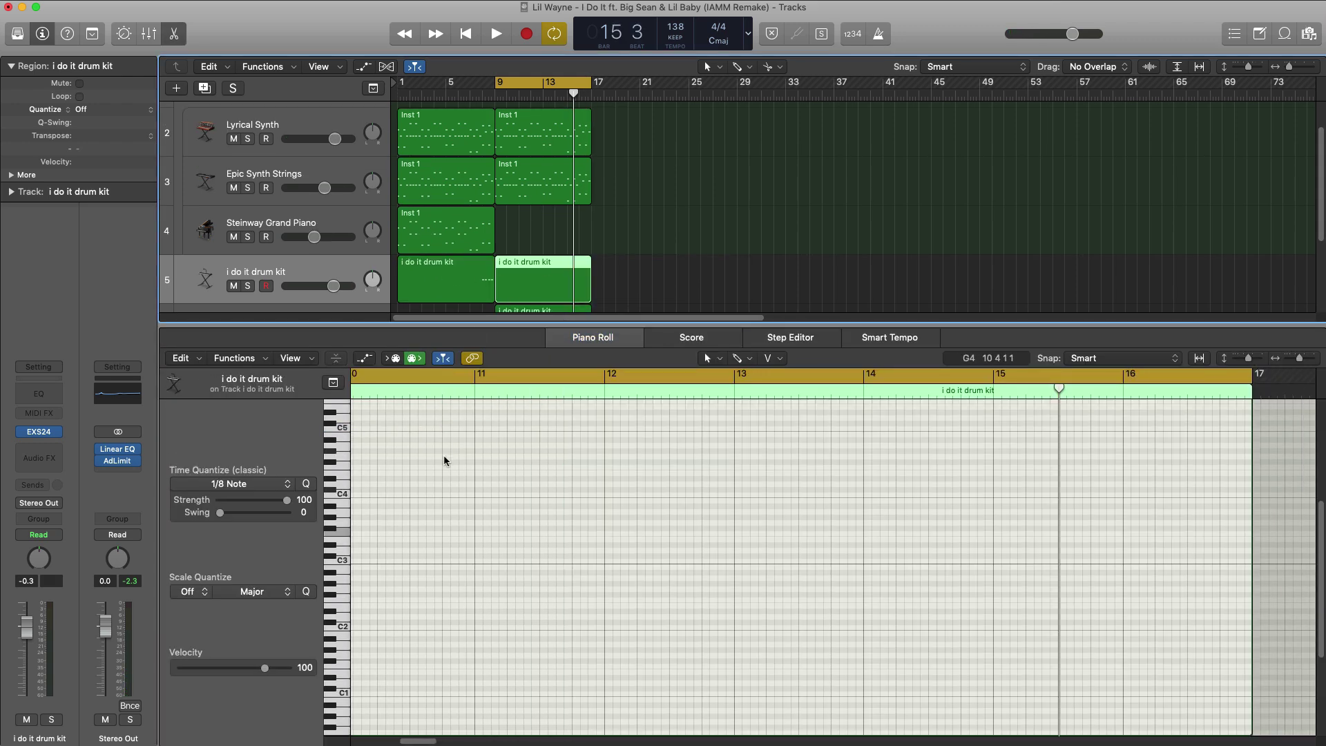
pyautogui.hscroll(-3, 395, 438)
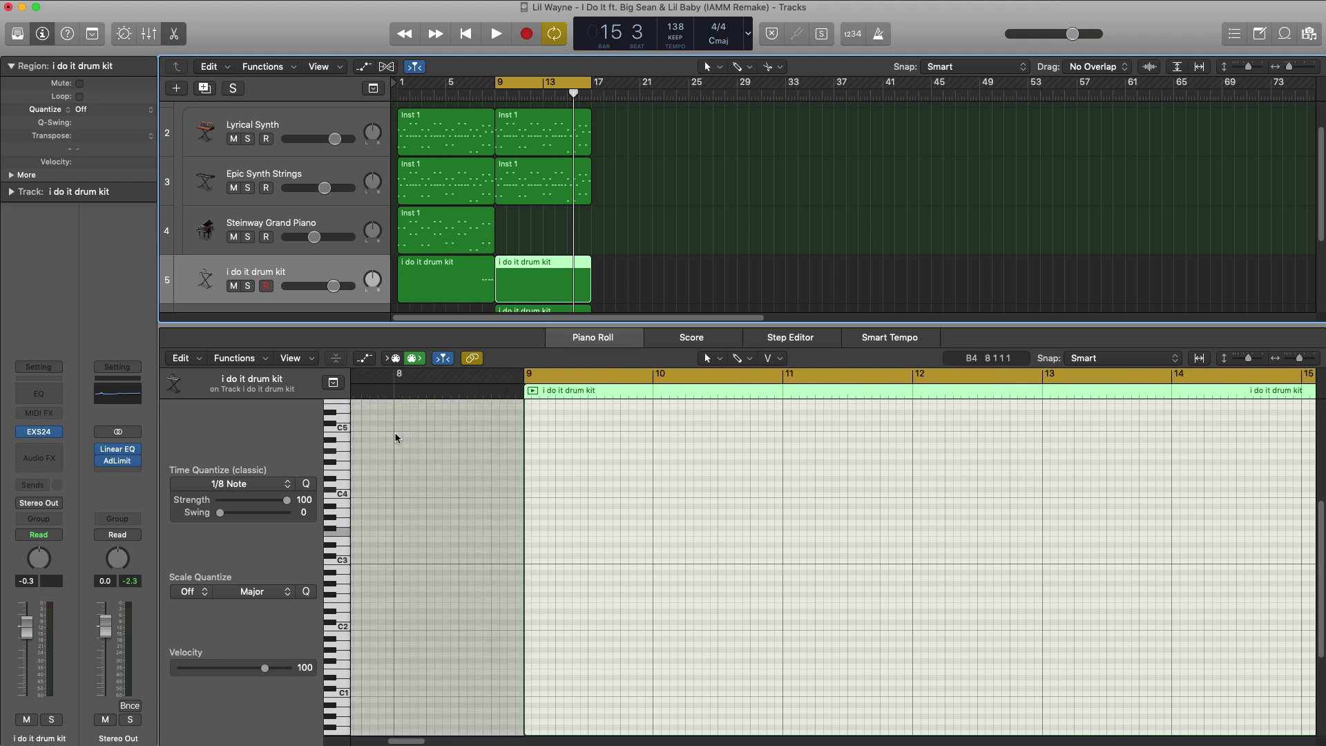
# Add C5 eighth notes on beats 1 and 2 of bar 9 and on beat 1 of bar 13, auditioning during playback.
pyautogui.click(529, 428)
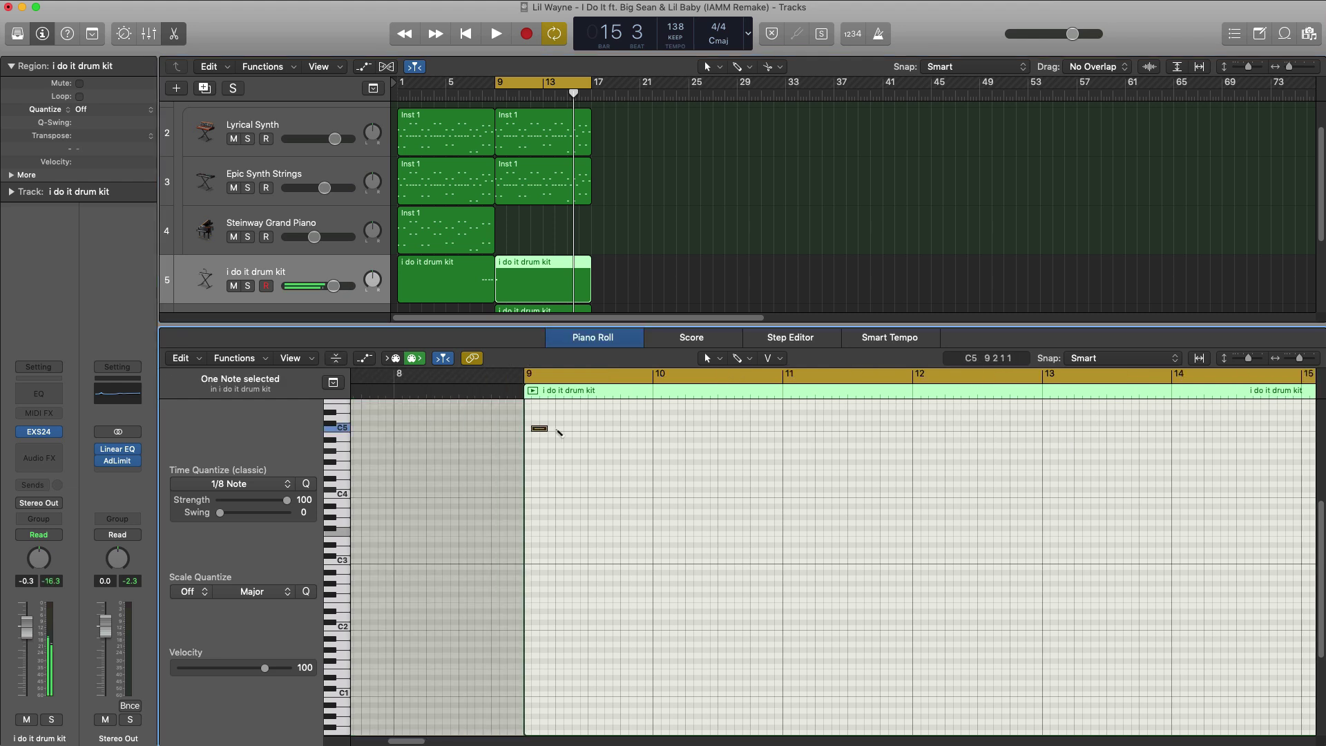
pyautogui.moveTo(541, 434); pyautogui.dragTo(535, 434)
pyautogui.press('space')
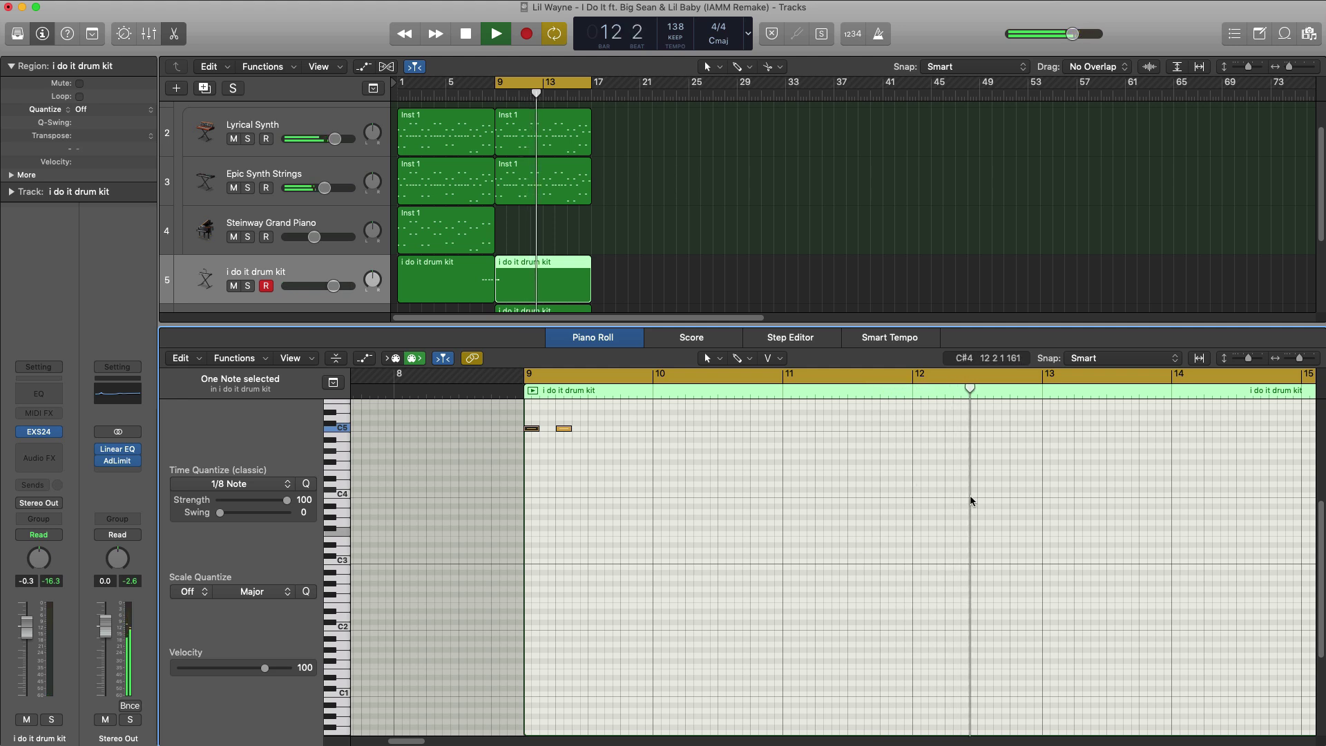
pyautogui.click(1045, 430)
pyautogui.press('space')
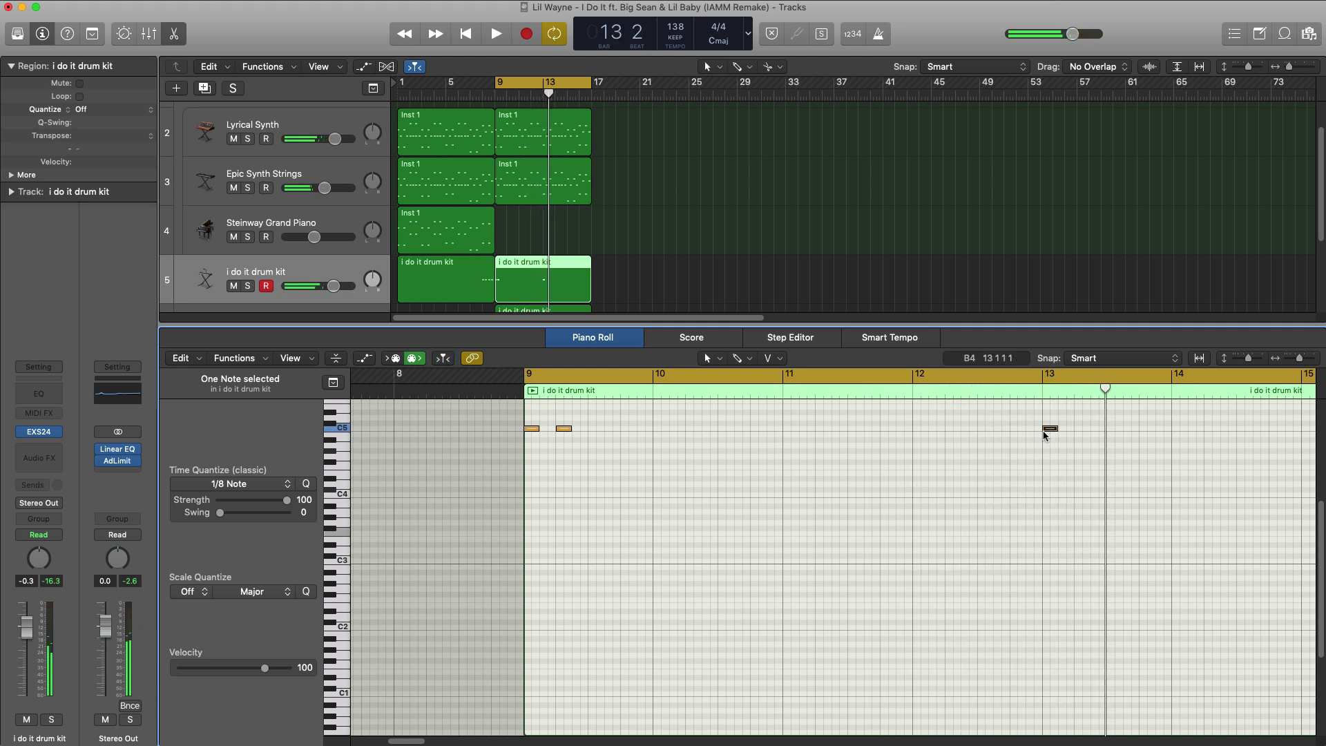
# Paint an F#4 roll of 1/32 notes on the offbeat of beat 1 in bar 13 with the Brush tool and play it back.
pyautogui.click(739, 358)
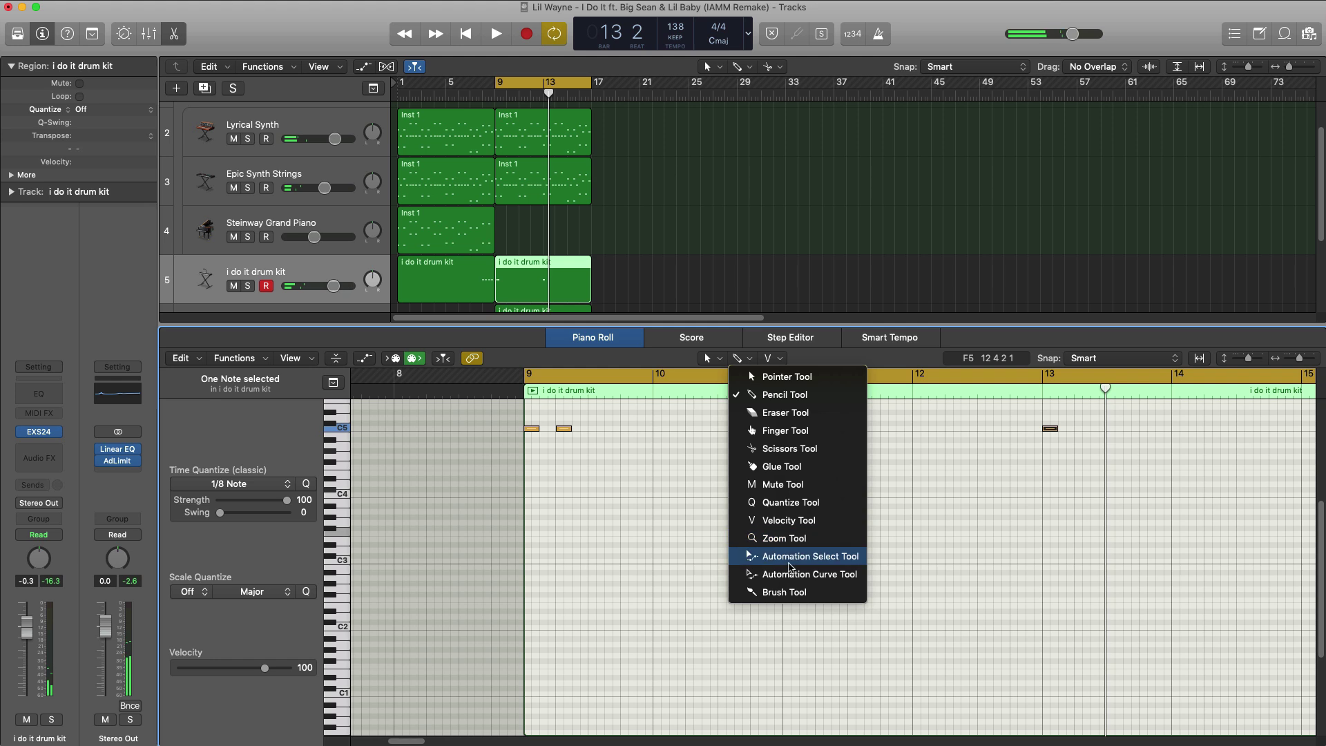
pyautogui.click(794, 594)
pyautogui.click(250, 484)
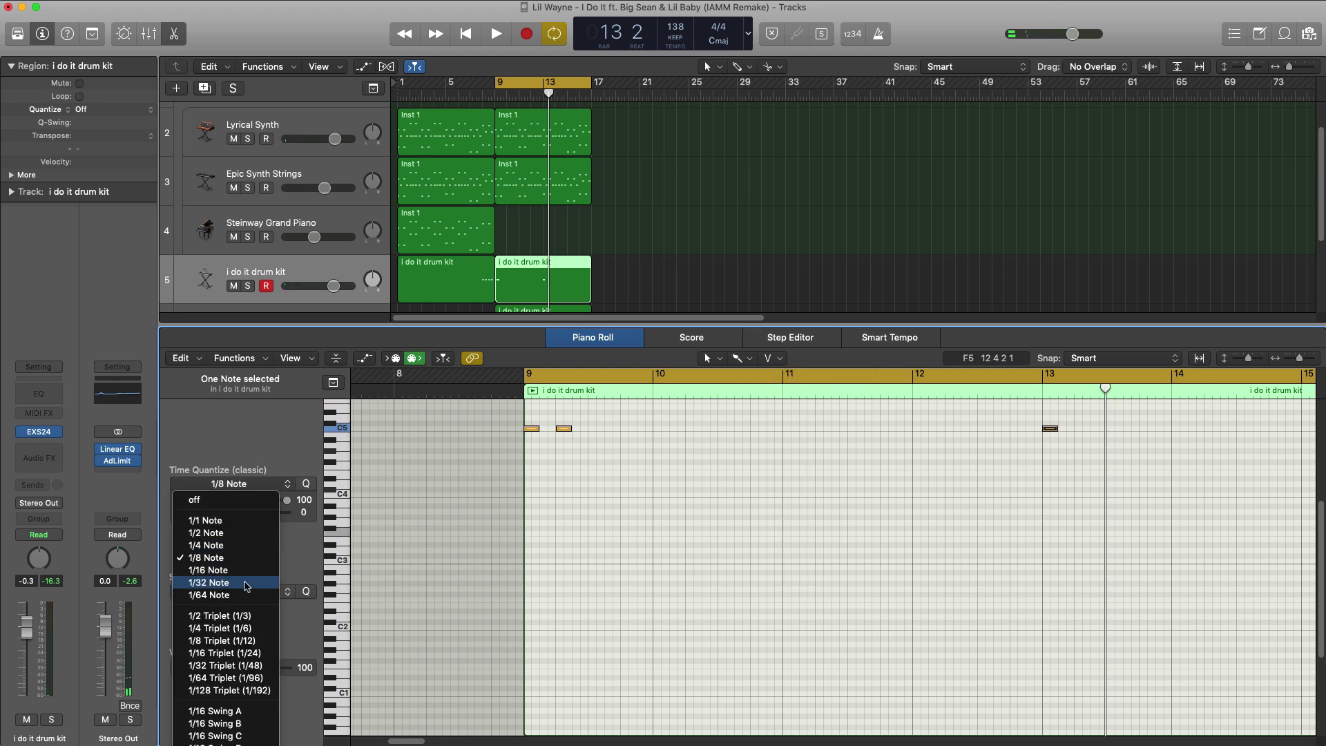
pyautogui.click(247, 583)
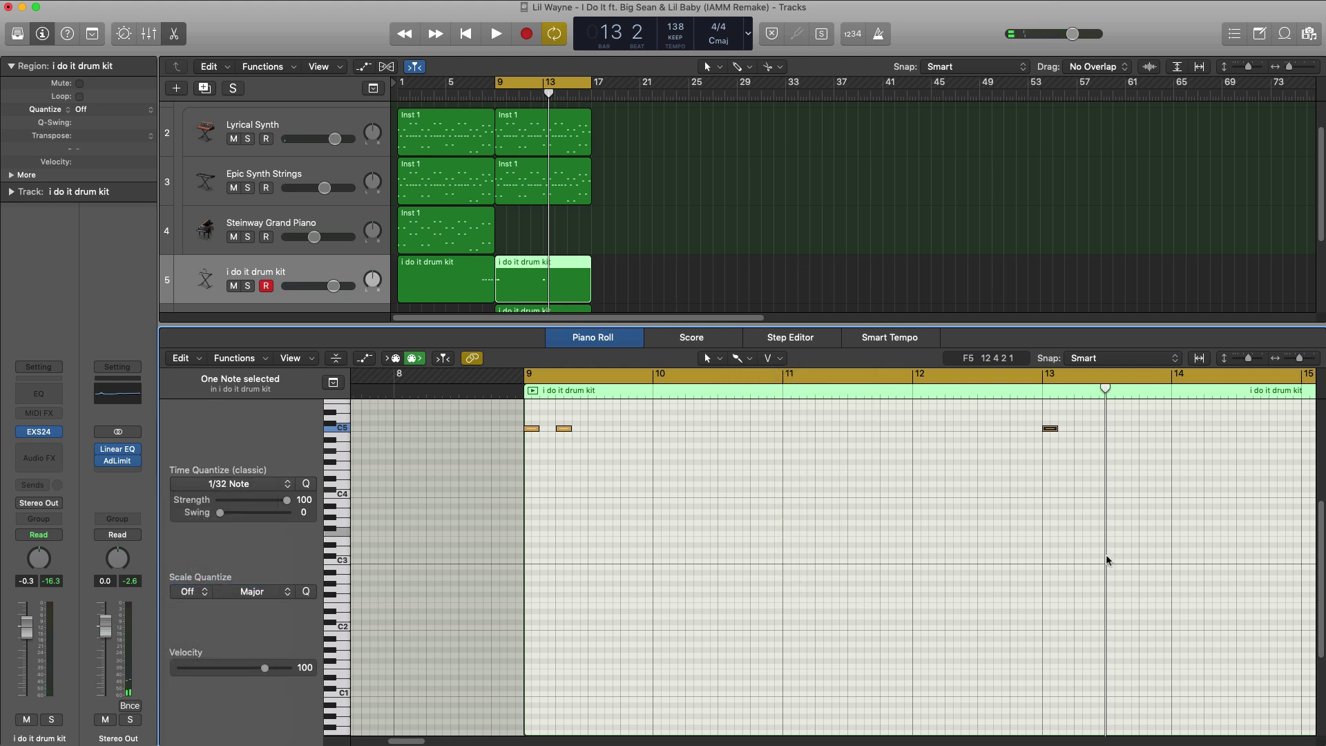
pyautogui.click(1061, 465)
pyautogui.click(1039, 400)
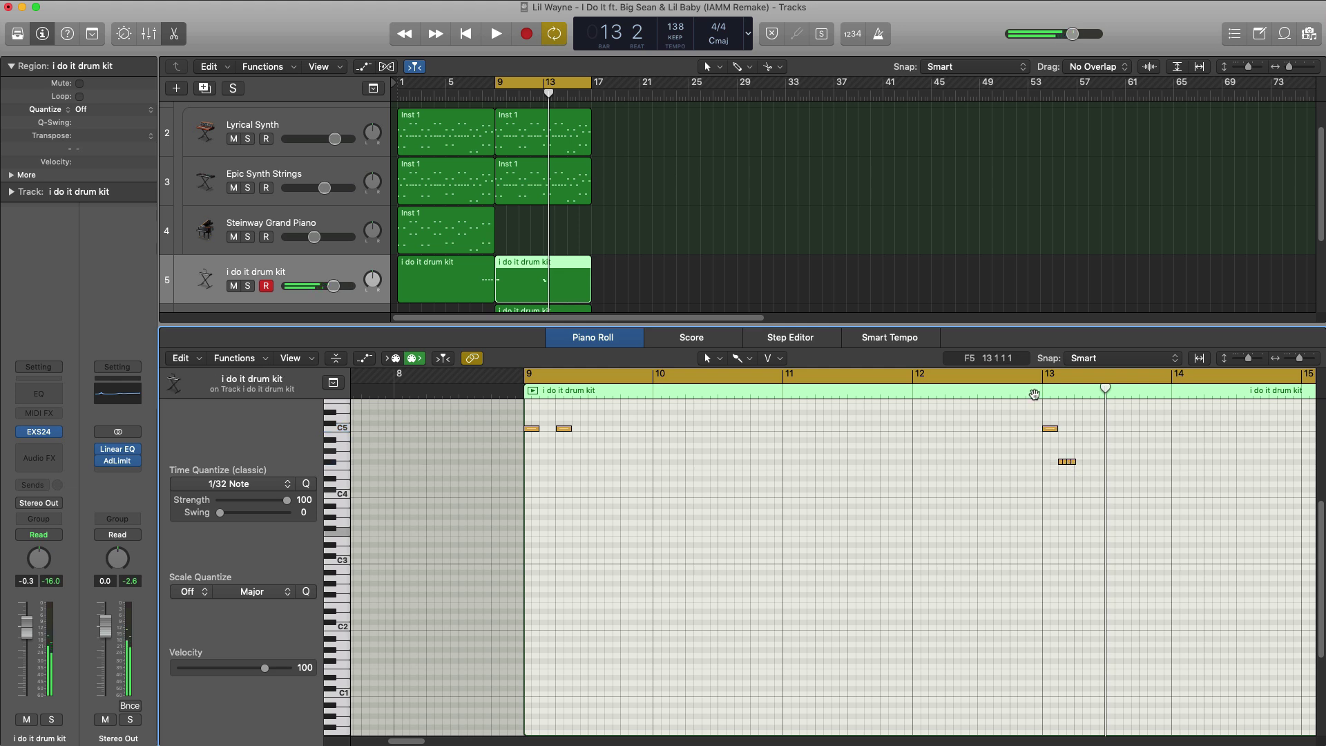
pyautogui.press('space')
pyautogui.click(912, 393)
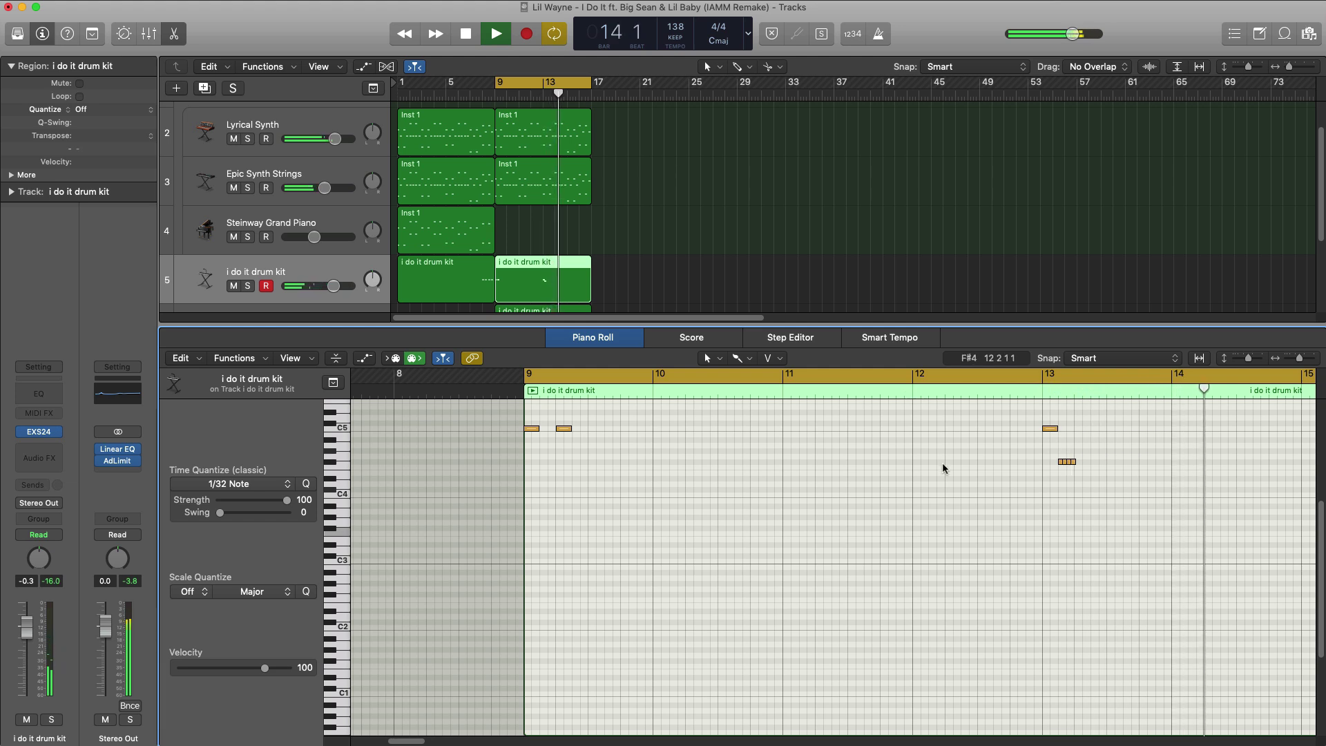
pyautogui.press('space')
# Duplicate the drum kit track, place the copy below the others and open a new region there spanning bars 9 to 17.
pyautogui.press('e')
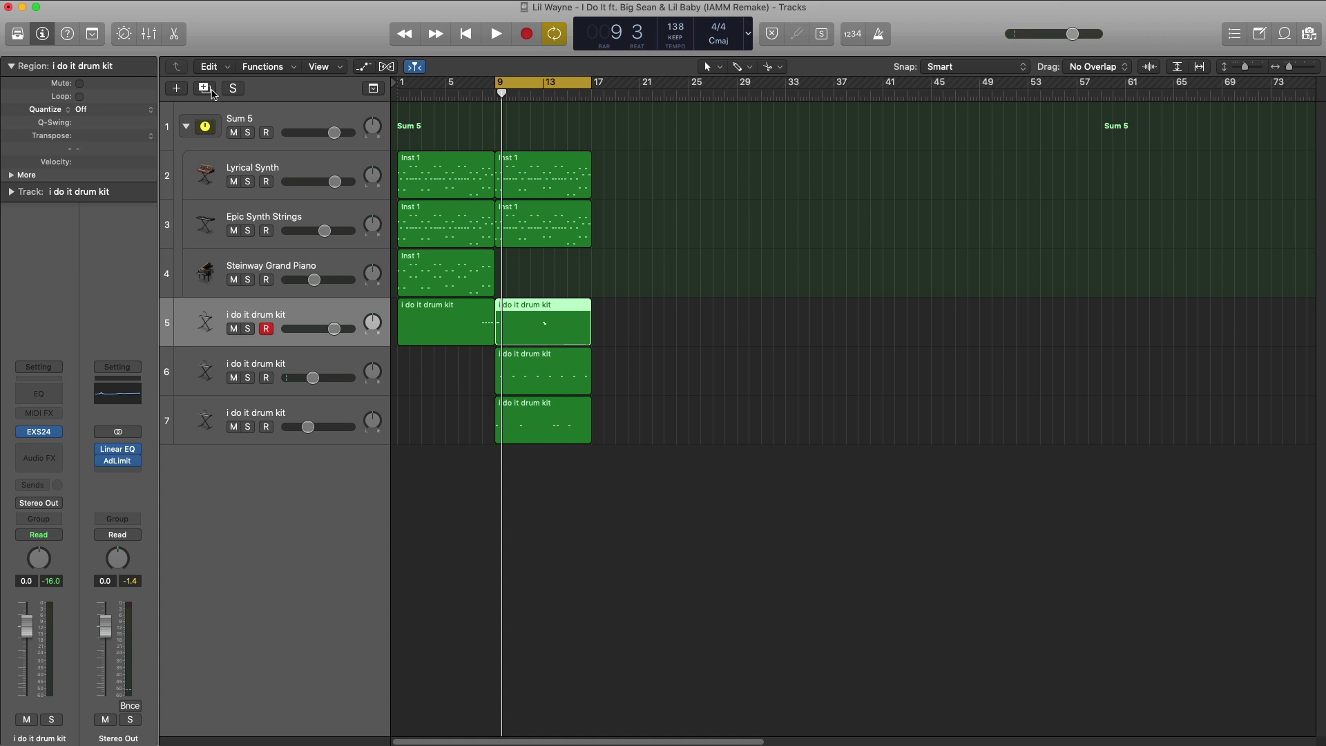
pyautogui.click(211, 91)
pyautogui.moveTo(292, 366); pyautogui.dragTo(297, 529)
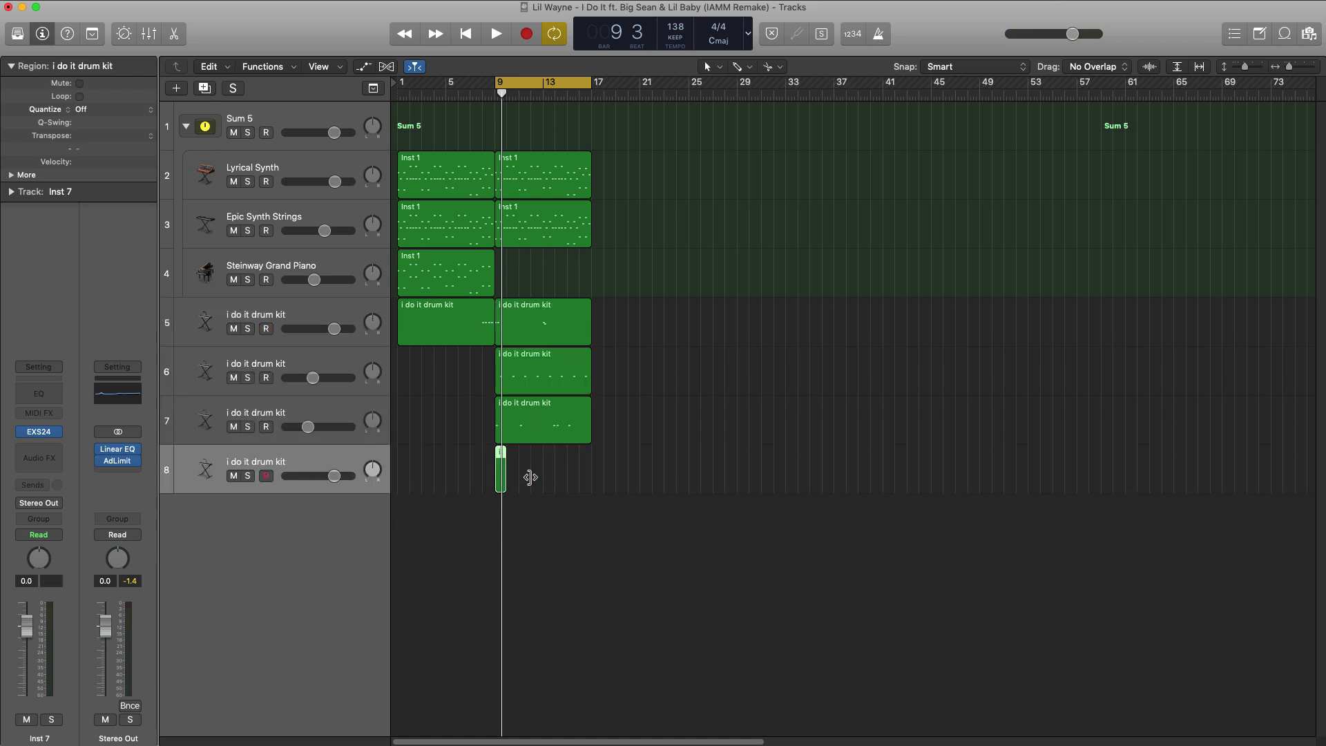
pyautogui.moveTo(520, 477); pyautogui.dragTo(590, 477)
pyautogui.doubleClick(558, 481)
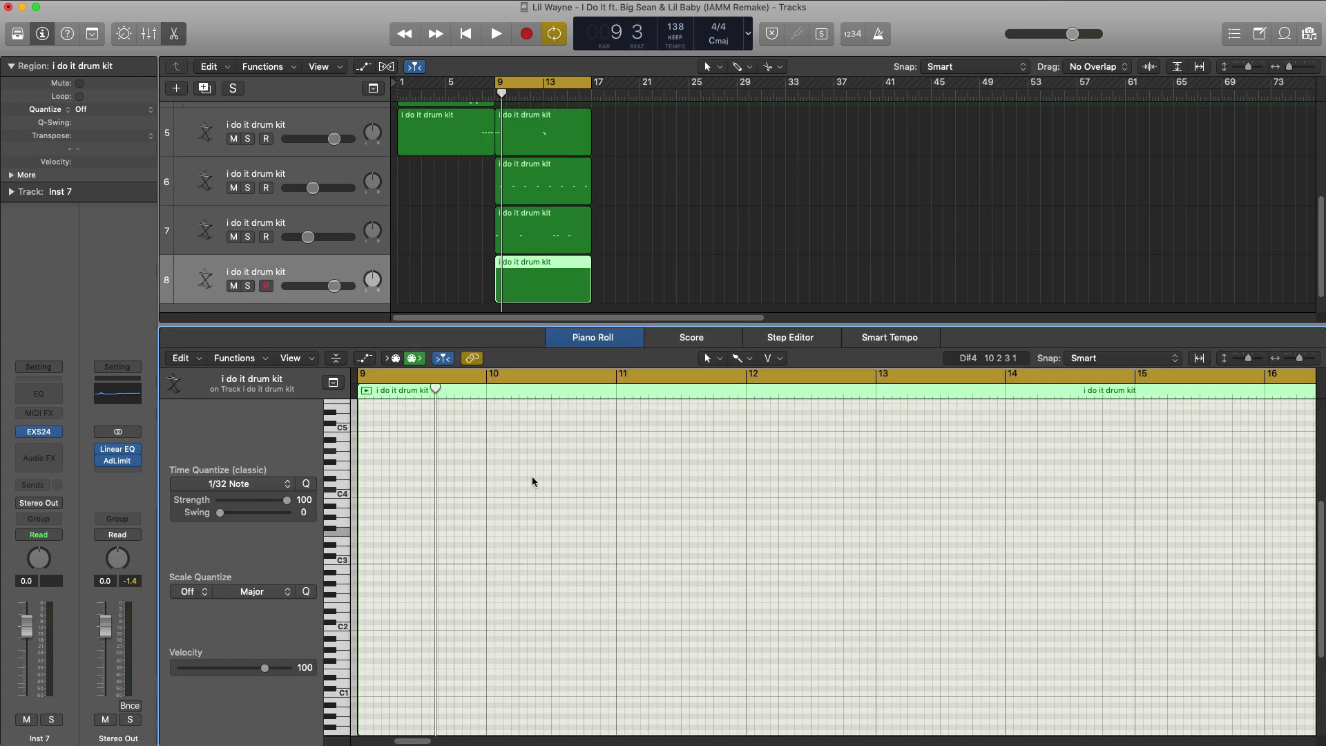
# Draw a one-bar C1 note at bar 9 with the Pencil tool and check the track's EXS24 sampler window.
pyautogui.scroll(-3, 532, 489)
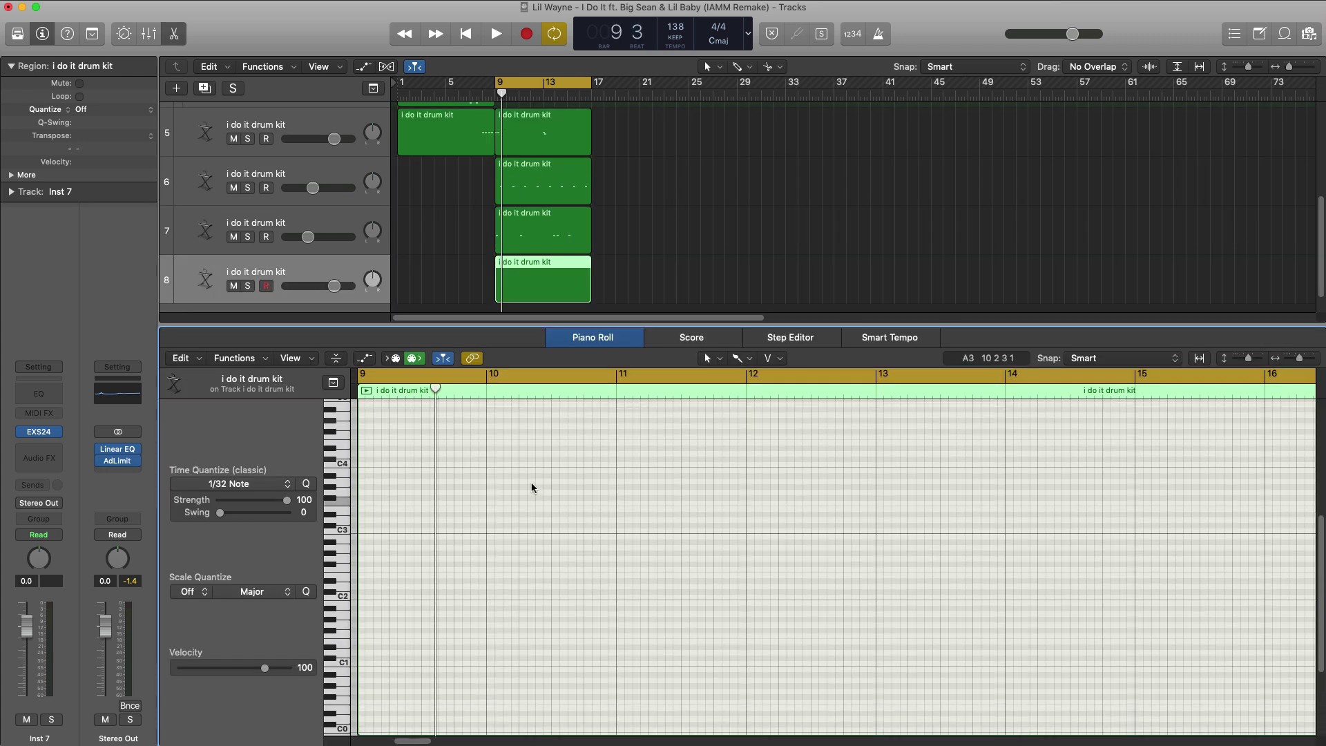
pyautogui.click(738, 359)
pyautogui.click(764, 392)
pyautogui.moveTo(369, 667); pyautogui.dragTo(485, 664)
pyautogui.click(39, 432)
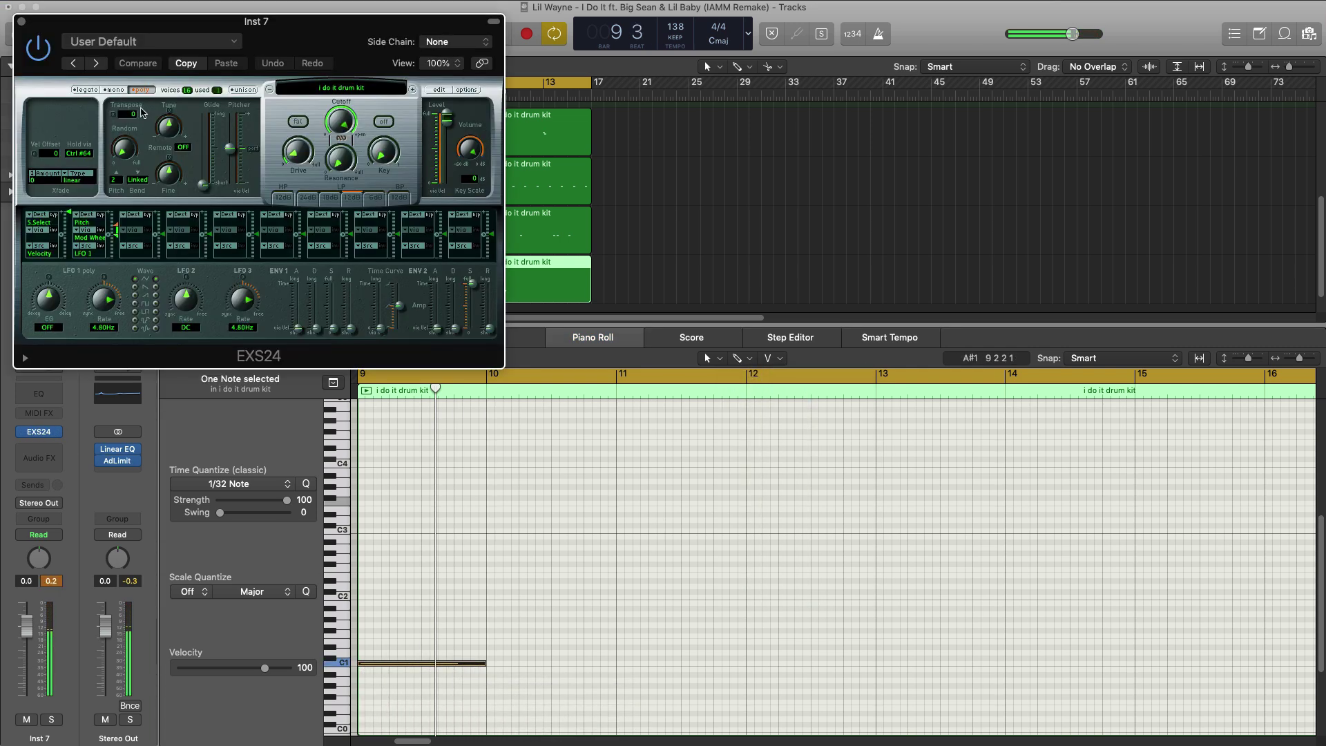
pyautogui.click(23, 23)
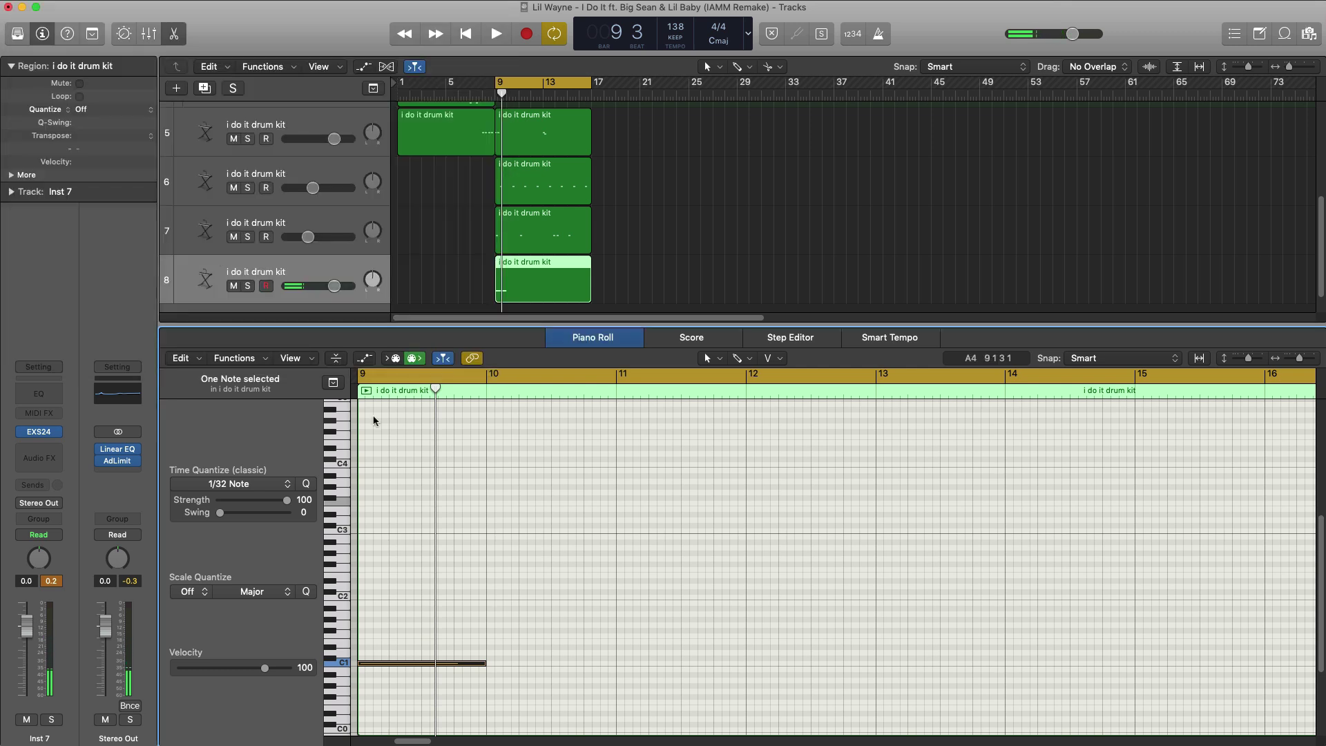
# Move the bar 9 note up to C#1, shorten it to three beats and play it back.
pyautogui.press('space')
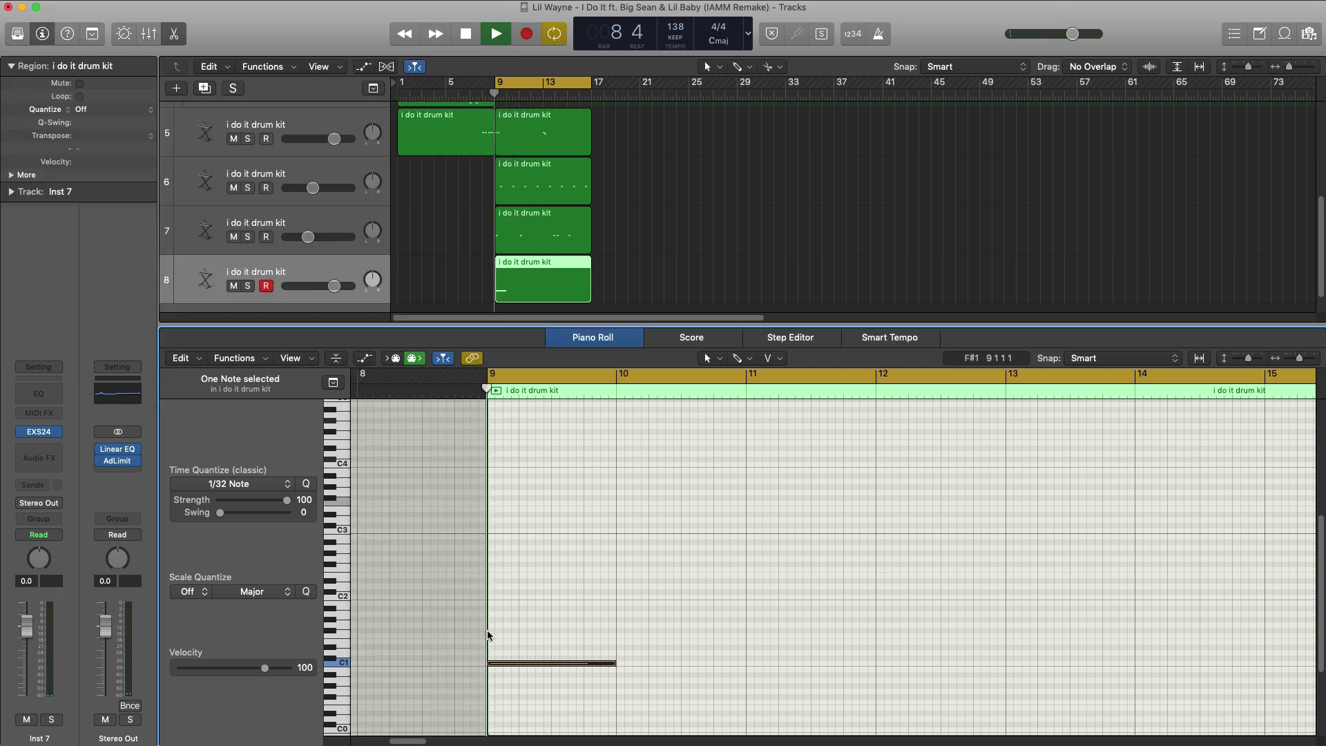
pyautogui.moveTo(610, 665); pyautogui.dragTo(533, 659)
pyautogui.press('space')
pyautogui.press('space')
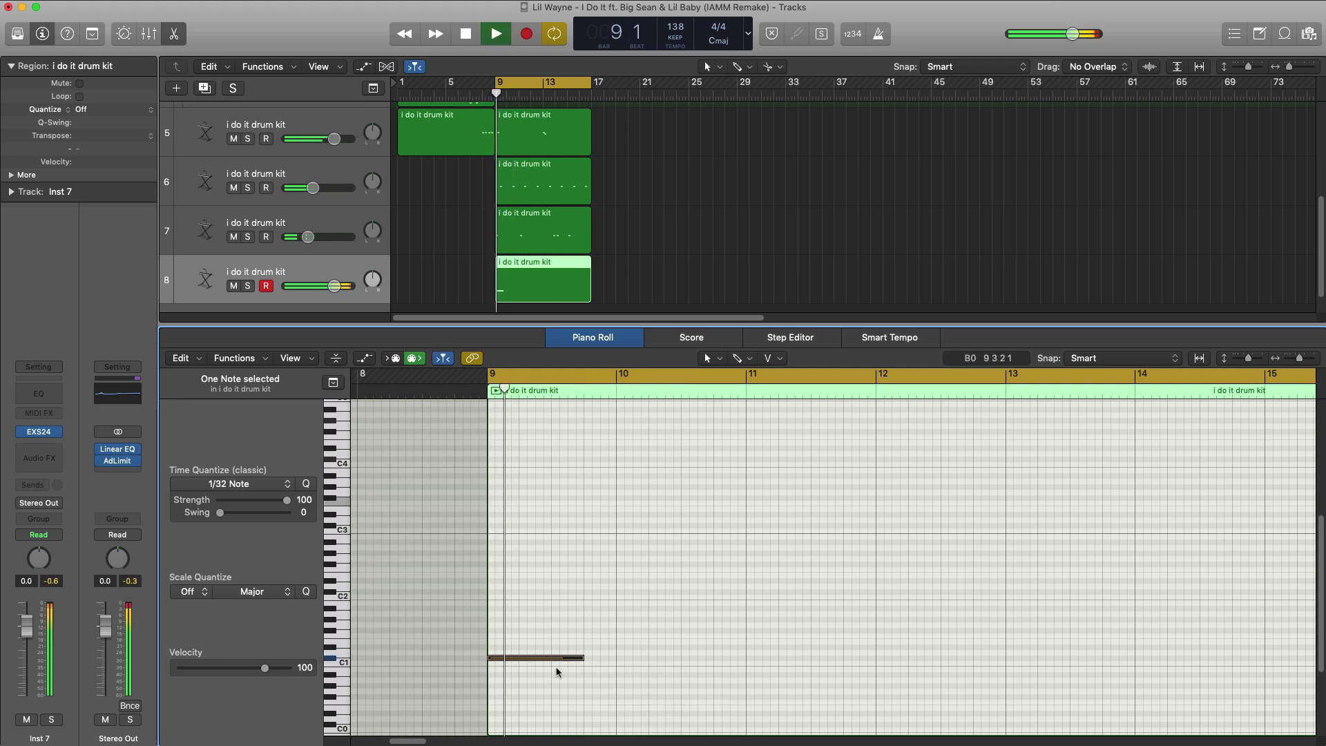
# Repeat the C#1 note, shorten the copy to two beats and add another two-beat C#1 note directly after it.
pyautogui.press('super+r')
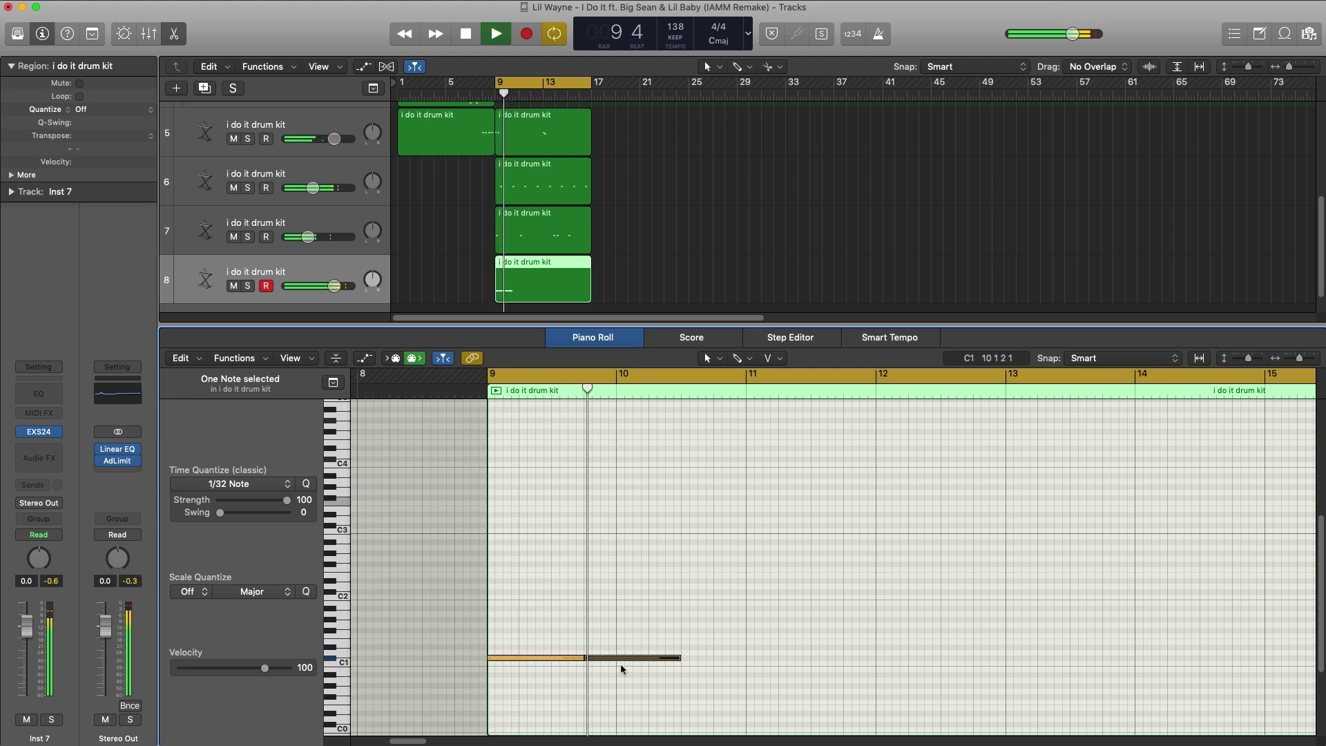
pyautogui.press('space')
pyautogui.moveTo(677, 659)
pyautogui.mouseDown()
pyautogui.moveTo(648, 659)
pyautogui.moveTo(663, 662)
pyautogui.mouseUp()
pyautogui.keyDown('super'); pyautogui.click(658, 659); pyautogui.keyUp('super')
pyautogui.press('space')
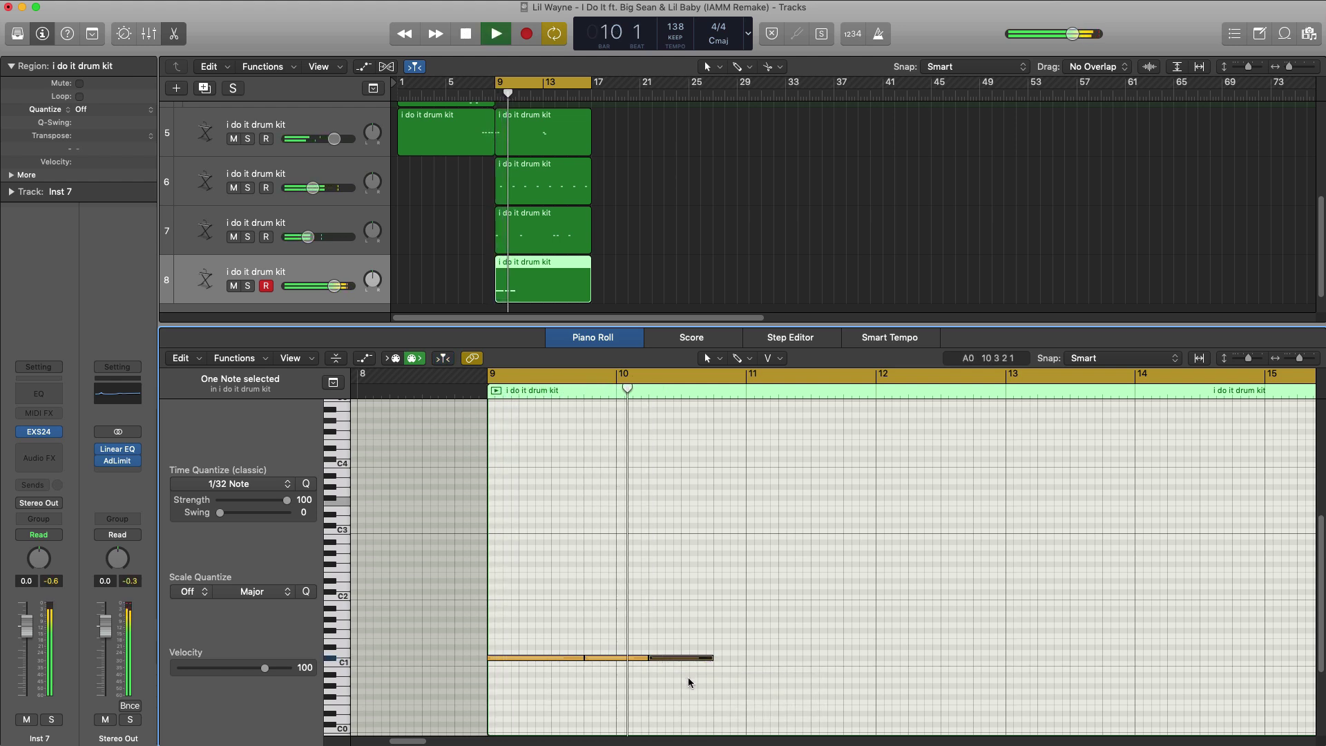
pyautogui.press('space')
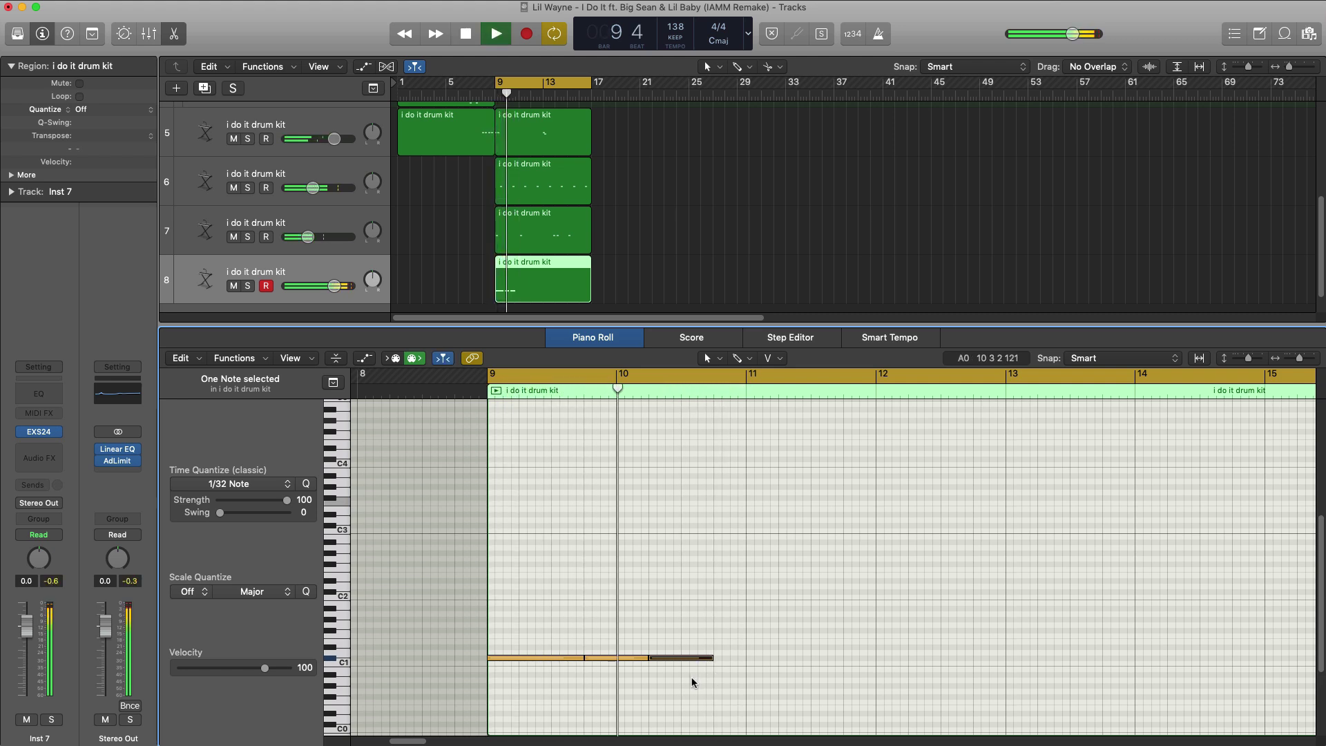
# Extend the third C#1 note to bar 11 and repeat the three-note pattern from bar 11 to bar 13.
pyautogui.click(712, 657)
pyautogui.moveTo(712, 661); pyautogui.dragTo(552, 635)
pyautogui.press('space')
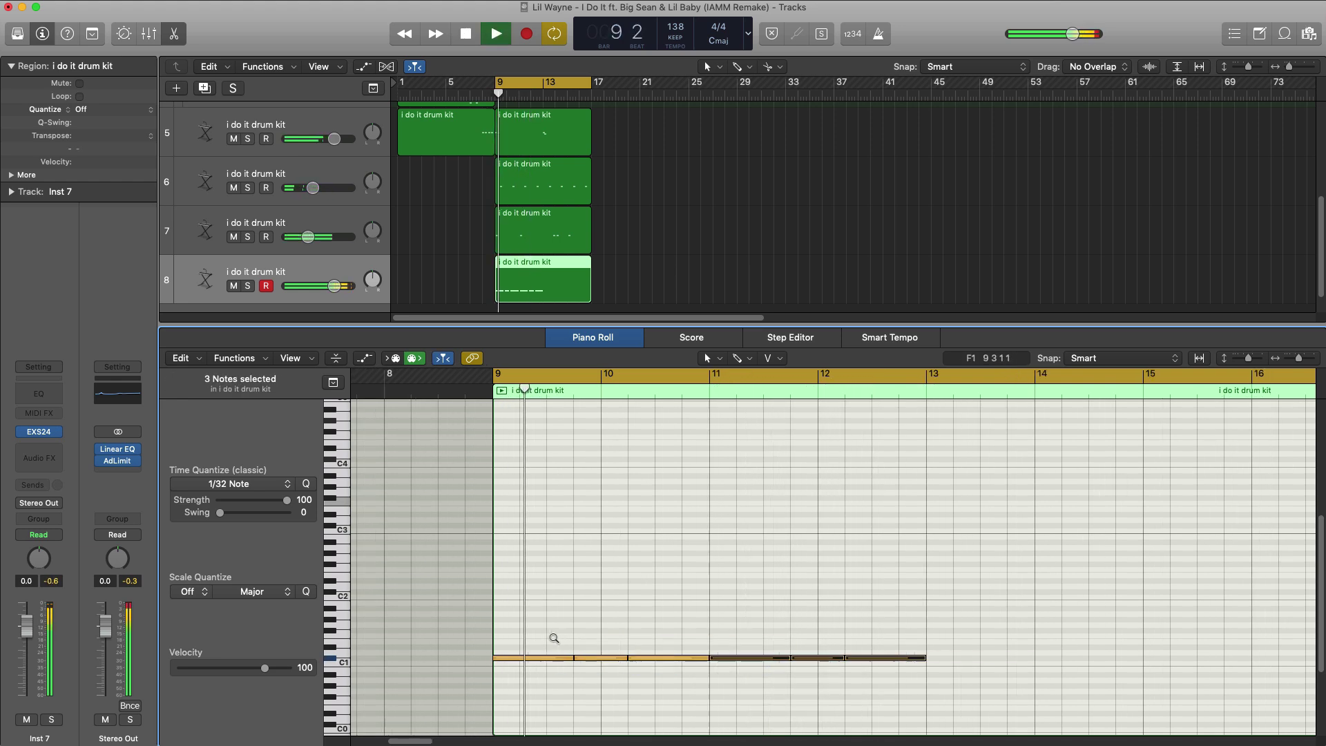
pyautogui.keyDown('ctrl'); pyautogui.keyDown('alt'); pyautogui.click(553, 638); pyautogui.keyUp('alt'); pyautogui.keyUp('ctrl')
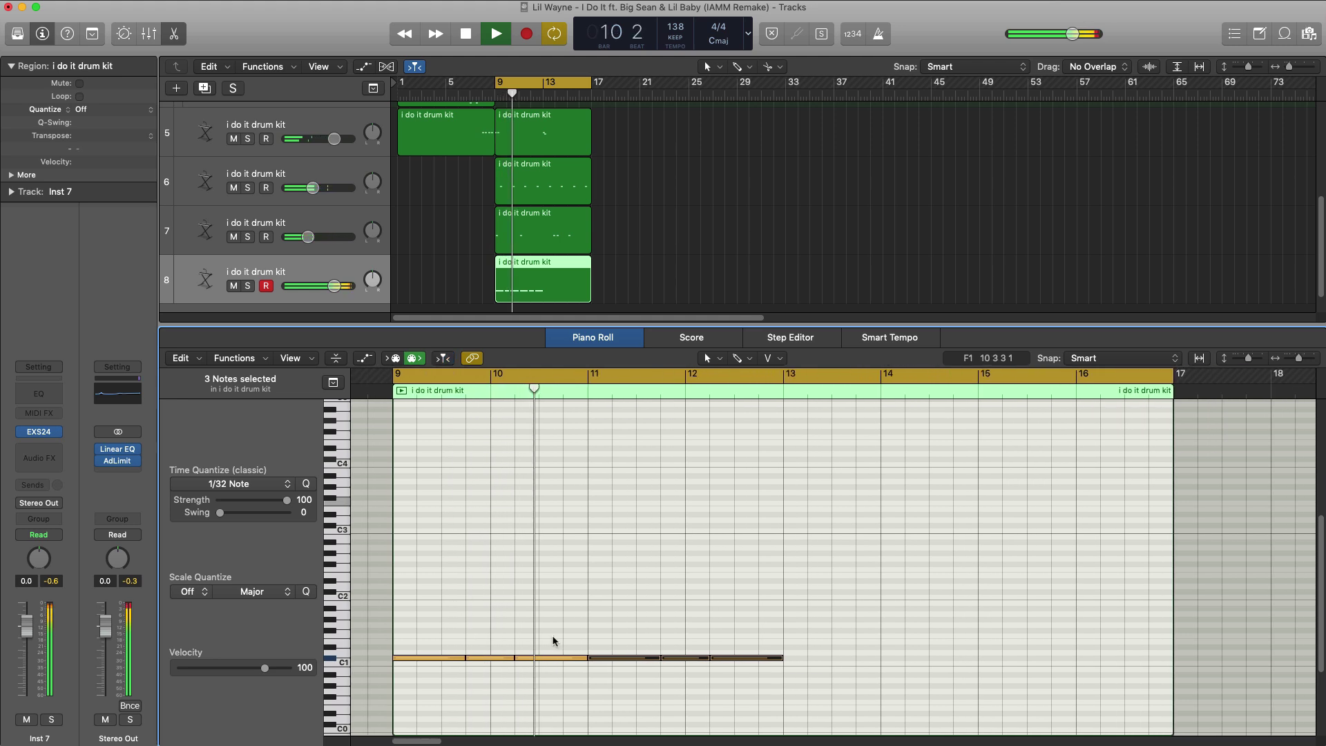
# Copy the three notes of bars 11 to 13 to bar 13, pitched down to A0.
pyautogui.scroll(-5, 553, 641)
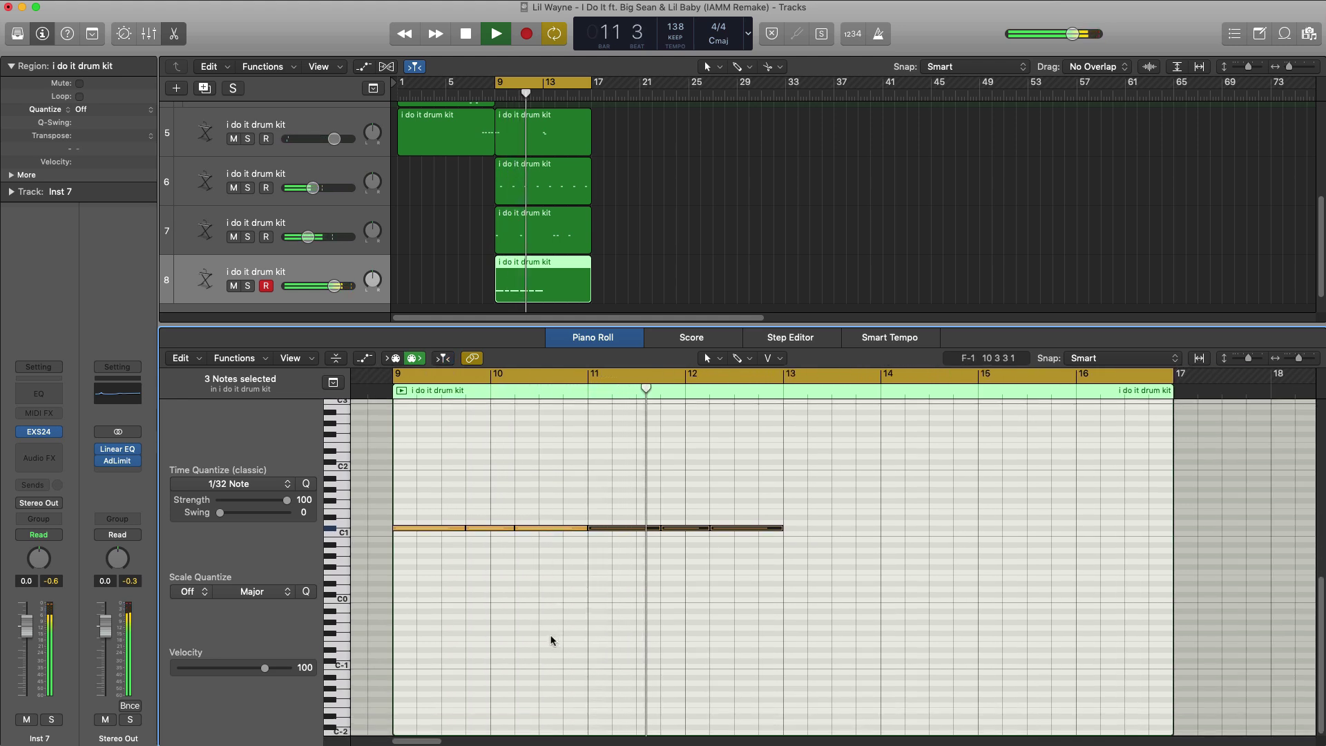
pyautogui.hscroll(2, 551, 640)
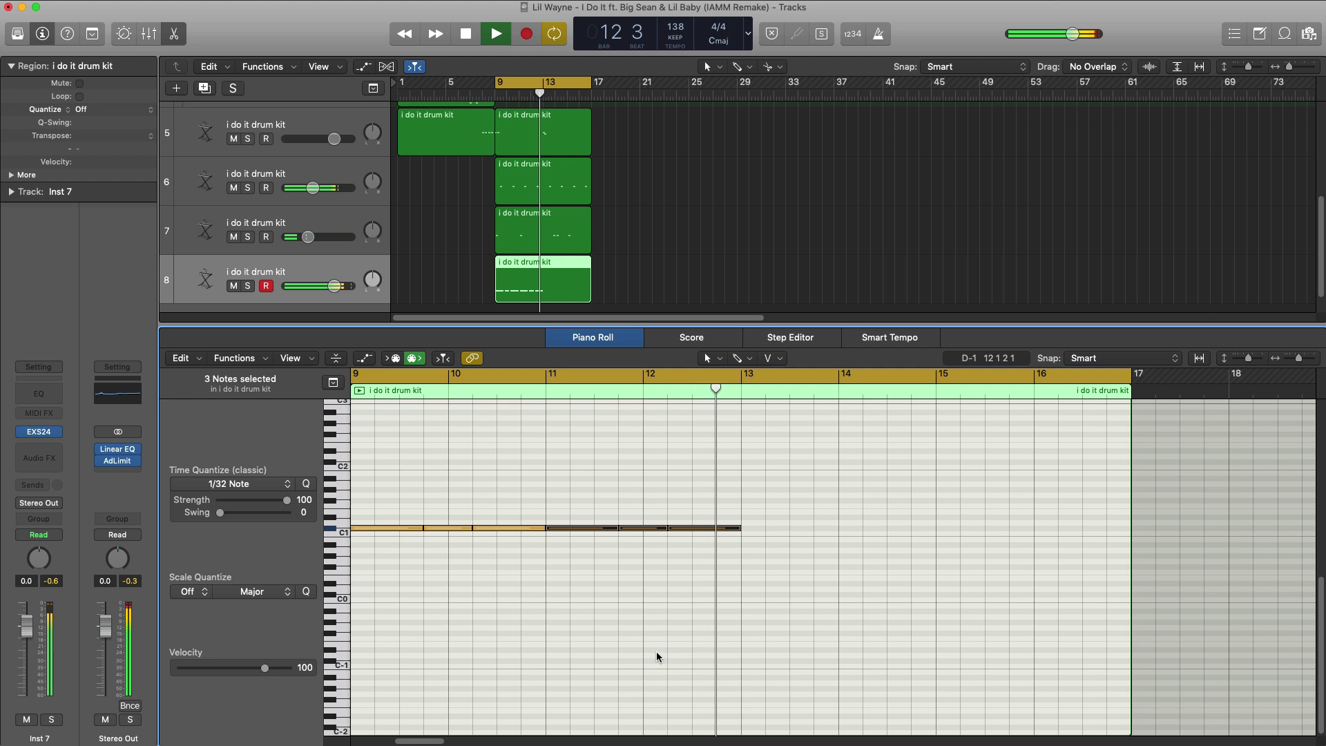
pyautogui.moveTo(815, 556); pyautogui.dragTo(759, 554)
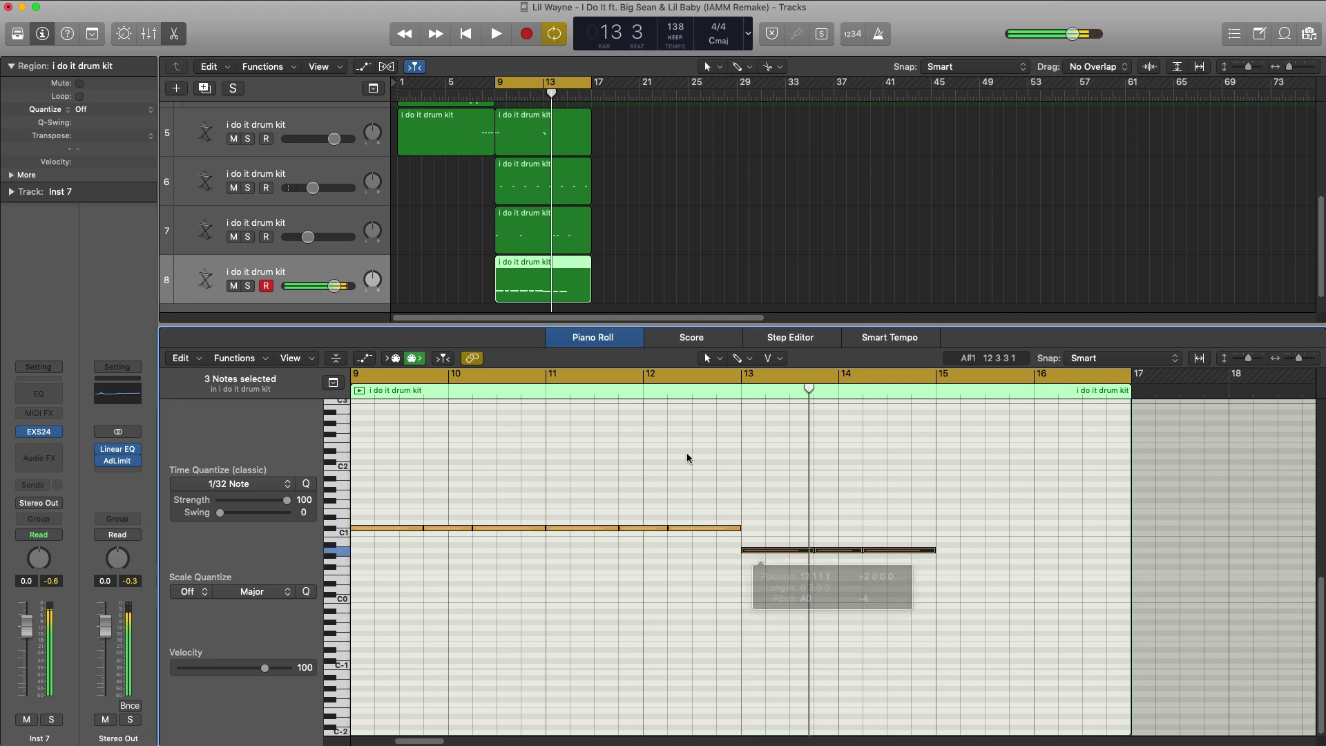
# Cycle bars 13 to 17 during playback and draw a three-beat F#1 note at the start of bar 15.
pyautogui.press('space')
pyautogui.click(744, 399)
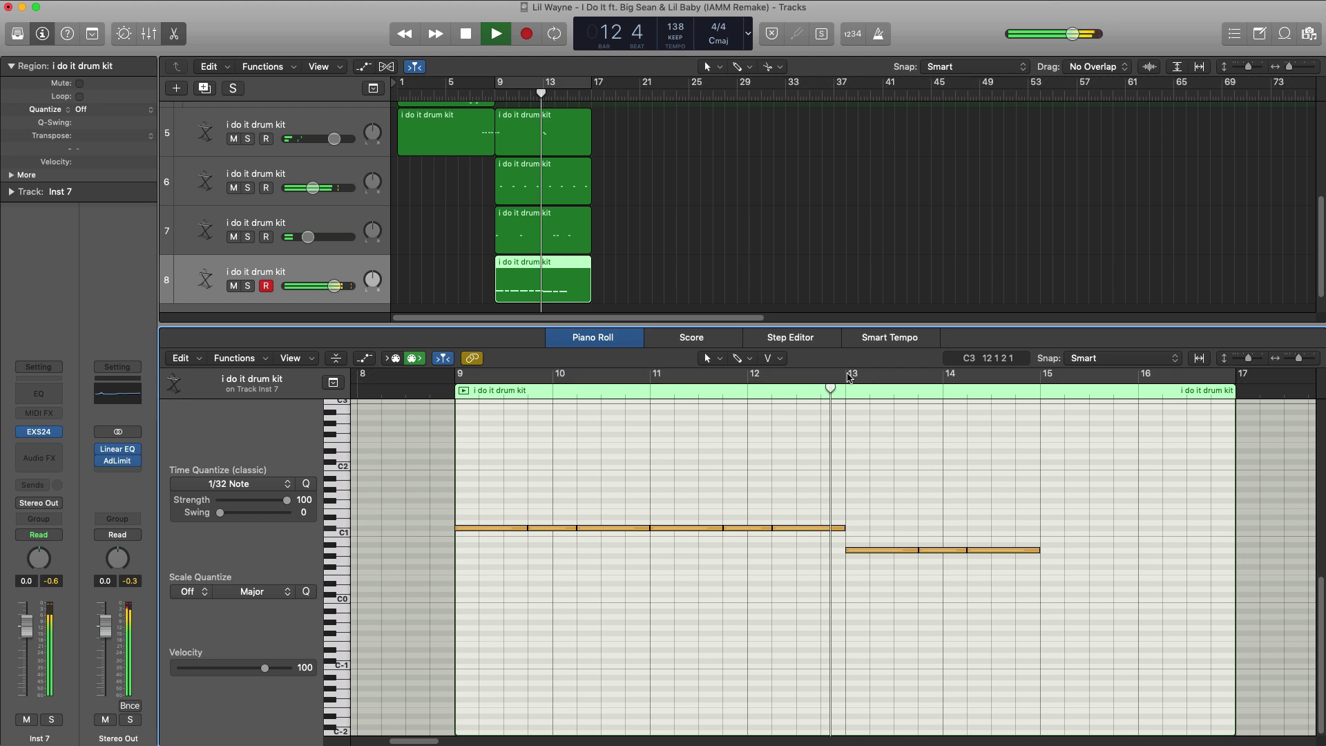
pyautogui.moveTo(940, 379); pyautogui.dragTo(1232, 407)
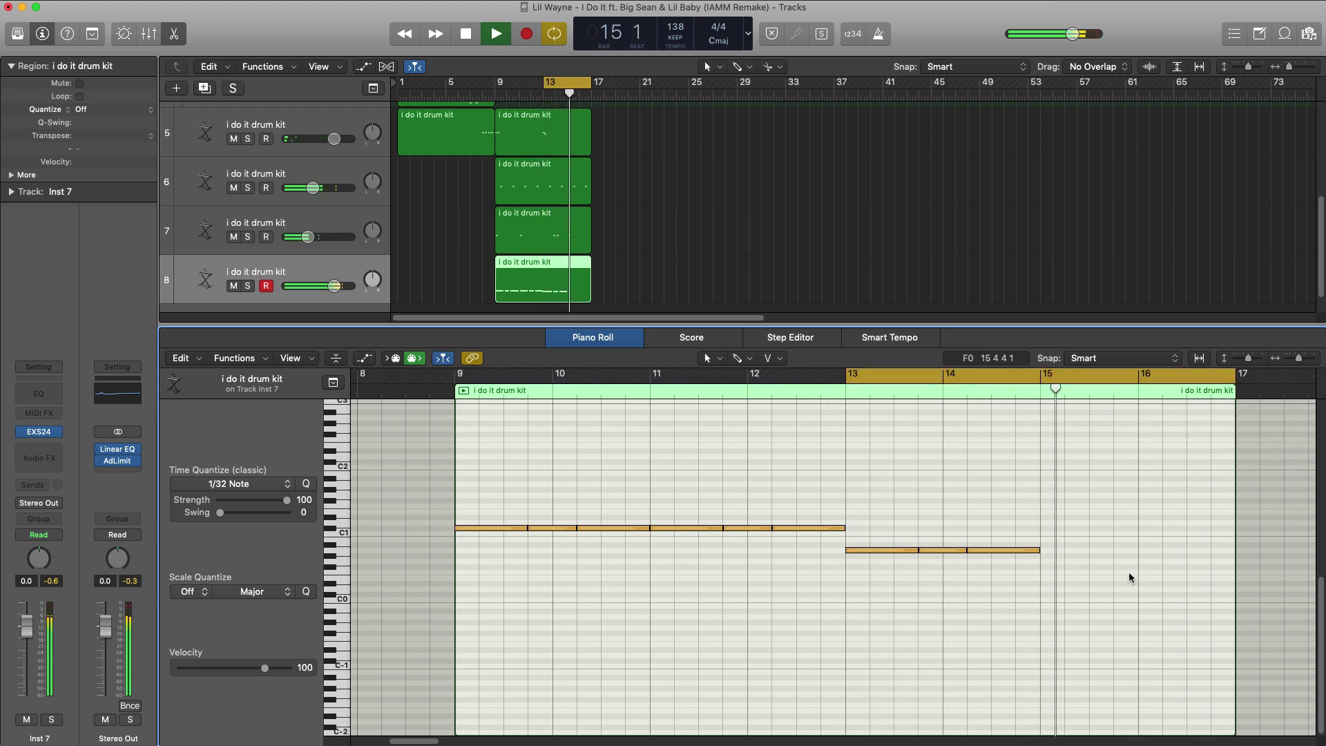
pyautogui.press('space')
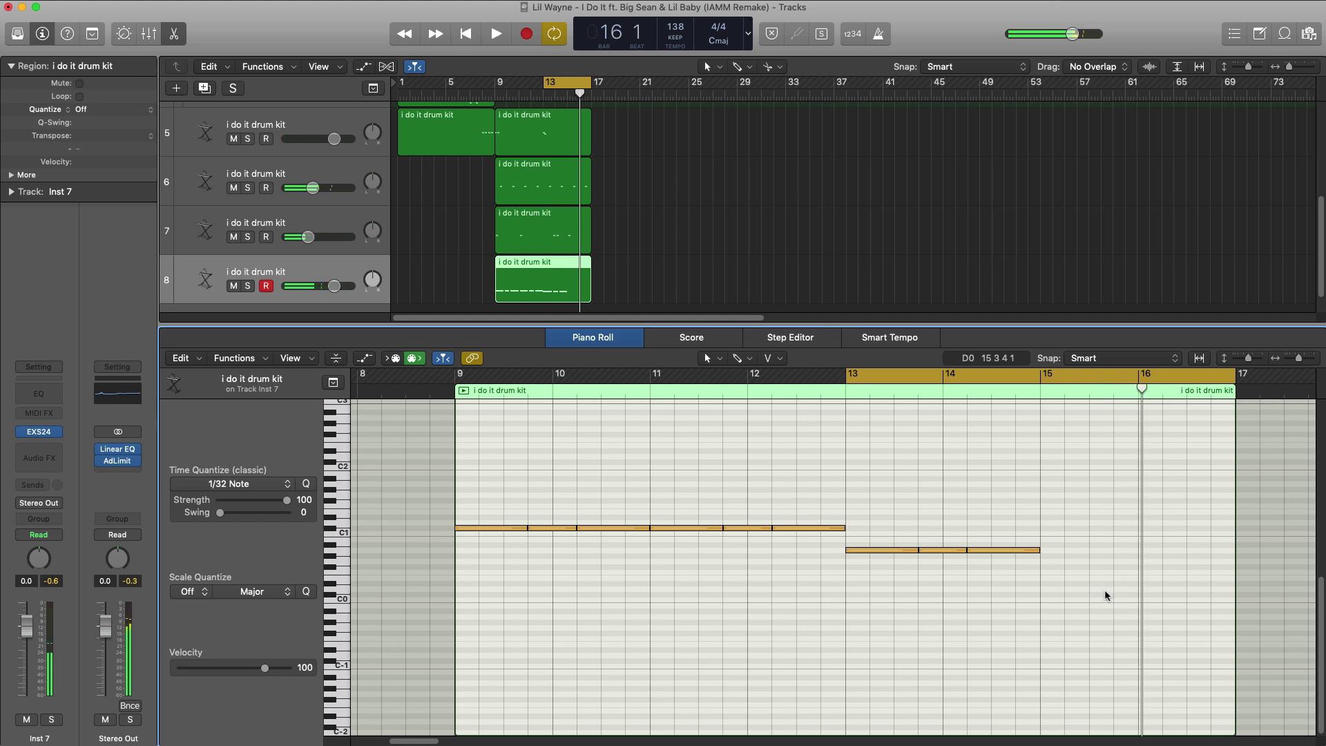
pyautogui.moveTo(1059, 503); pyautogui.dragTo(1055, 505)
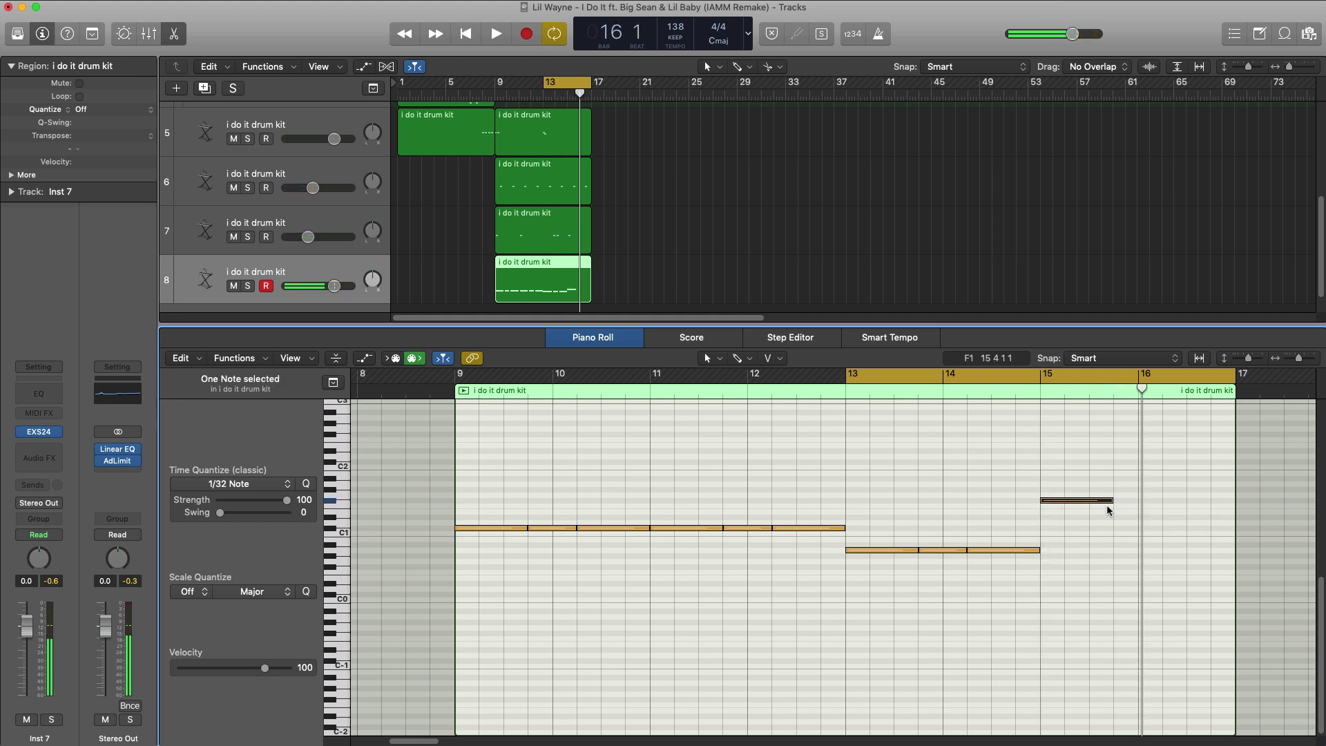
pyautogui.hscroll(5, 1115, 504)
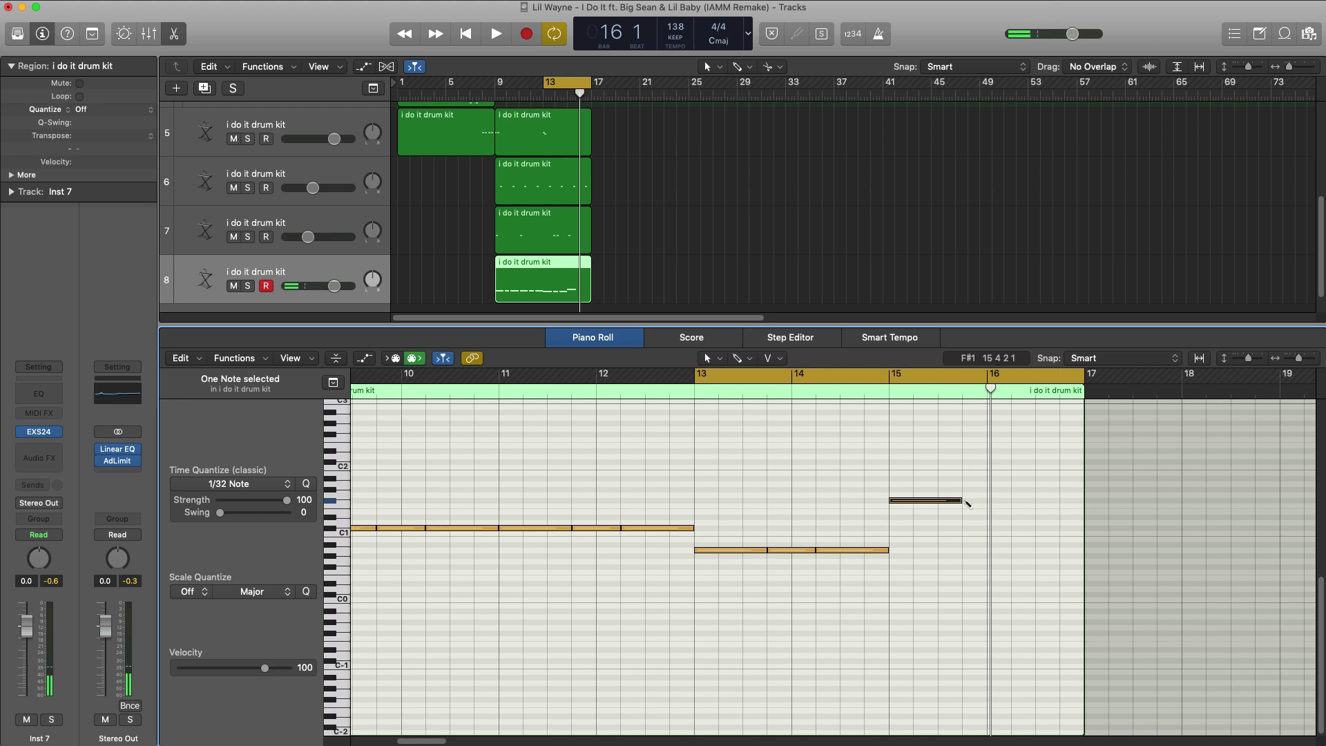
# Add a second F#1 note straight after the bar 15 note on track 8 and shorten it to end at bar 16, beat 2.
pyautogui.moveTo(998, 500); pyautogui.dragTo(991, 494)
pyautogui.press('space')
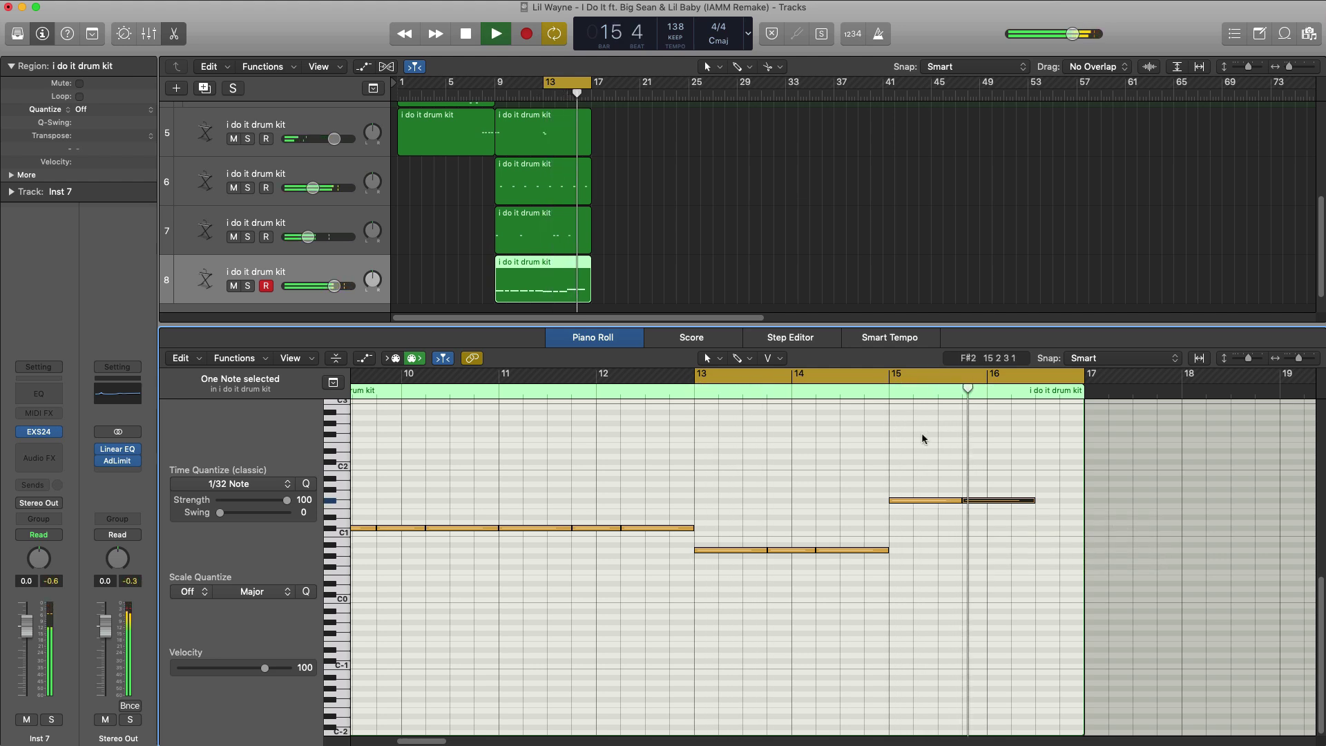
pyautogui.press('space')
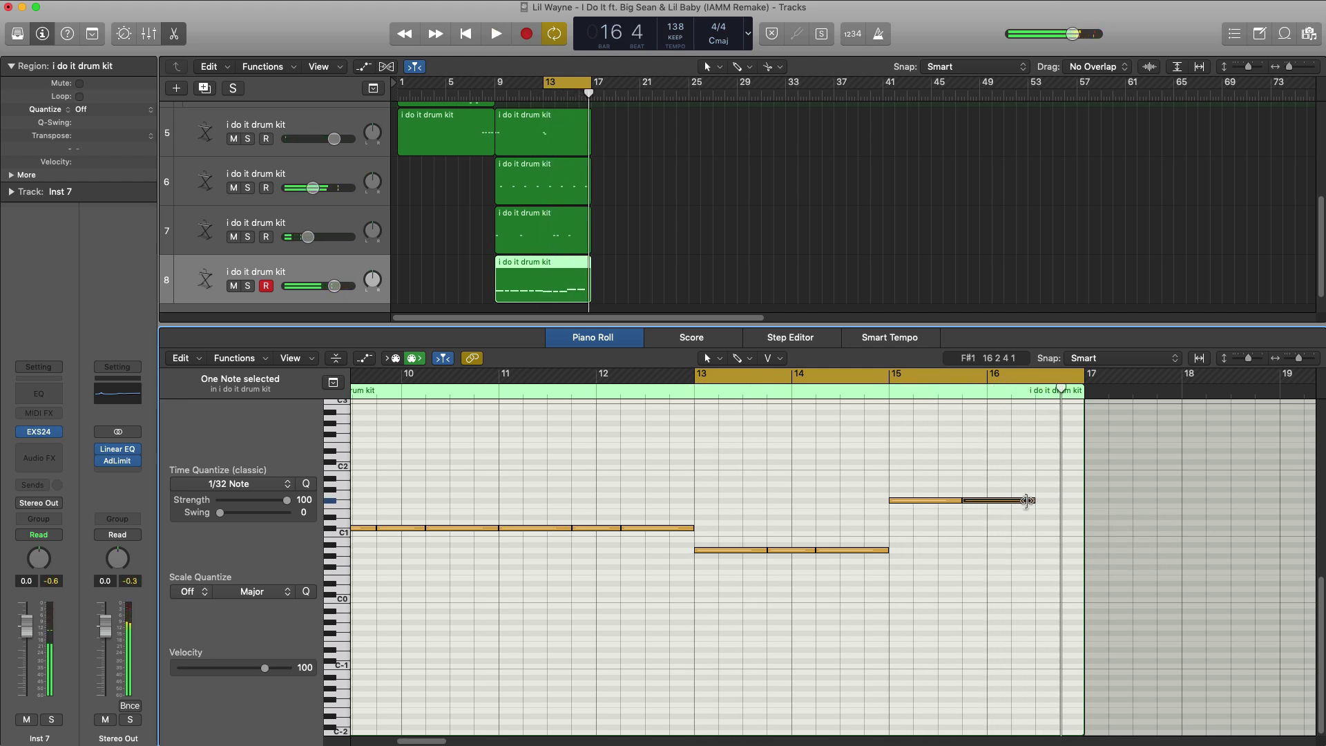
pyautogui.moveTo(1026, 500); pyautogui.dragTo(1013, 500)
pyautogui.press('space')
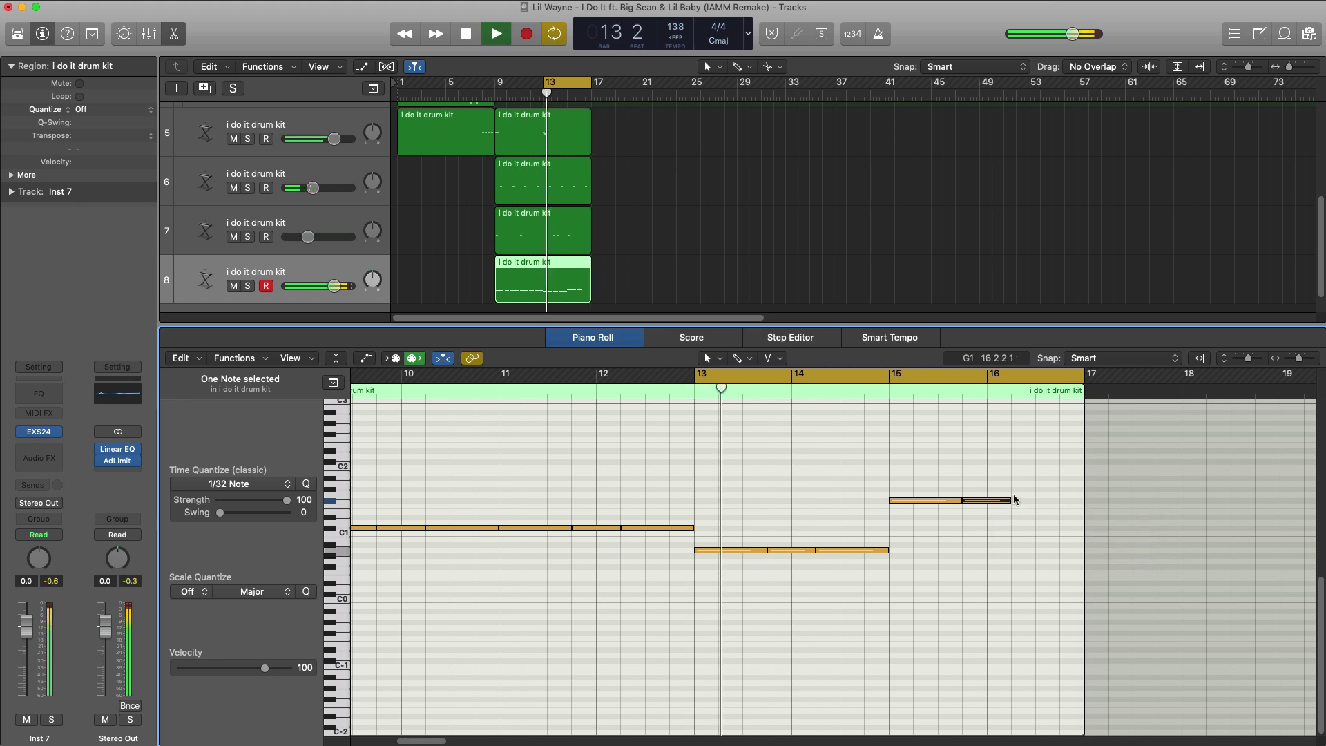
pyautogui.press('space')
# Complete the track 8 line with two back-to-back G#1 notes filling bar 16 from beat 2 to the region's end.
pyautogui.keyDown('super'); pyautogui.click(1013, 478); pyautogui.keyUp('super')
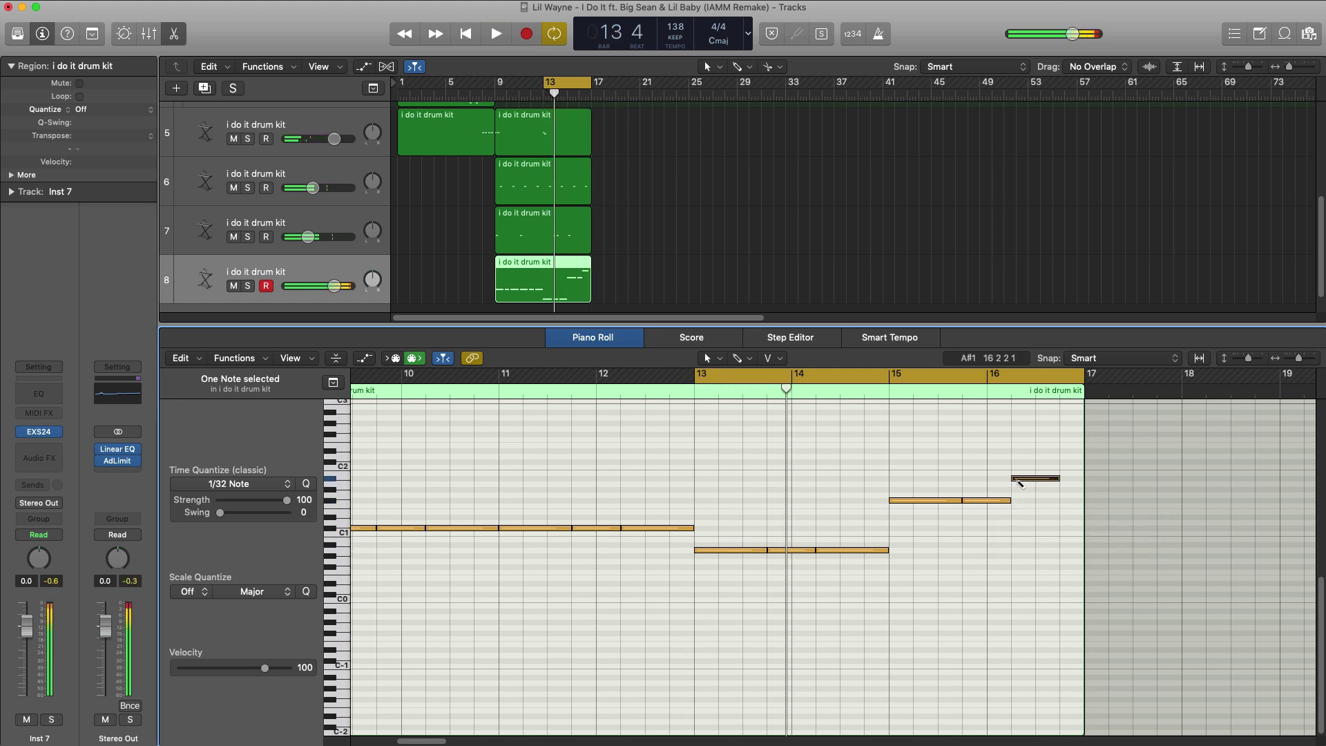
pyautogui.moveTo(1019, 492); pyautogui.dragTo(1042, 486)
pyautogui.press('super+Right')
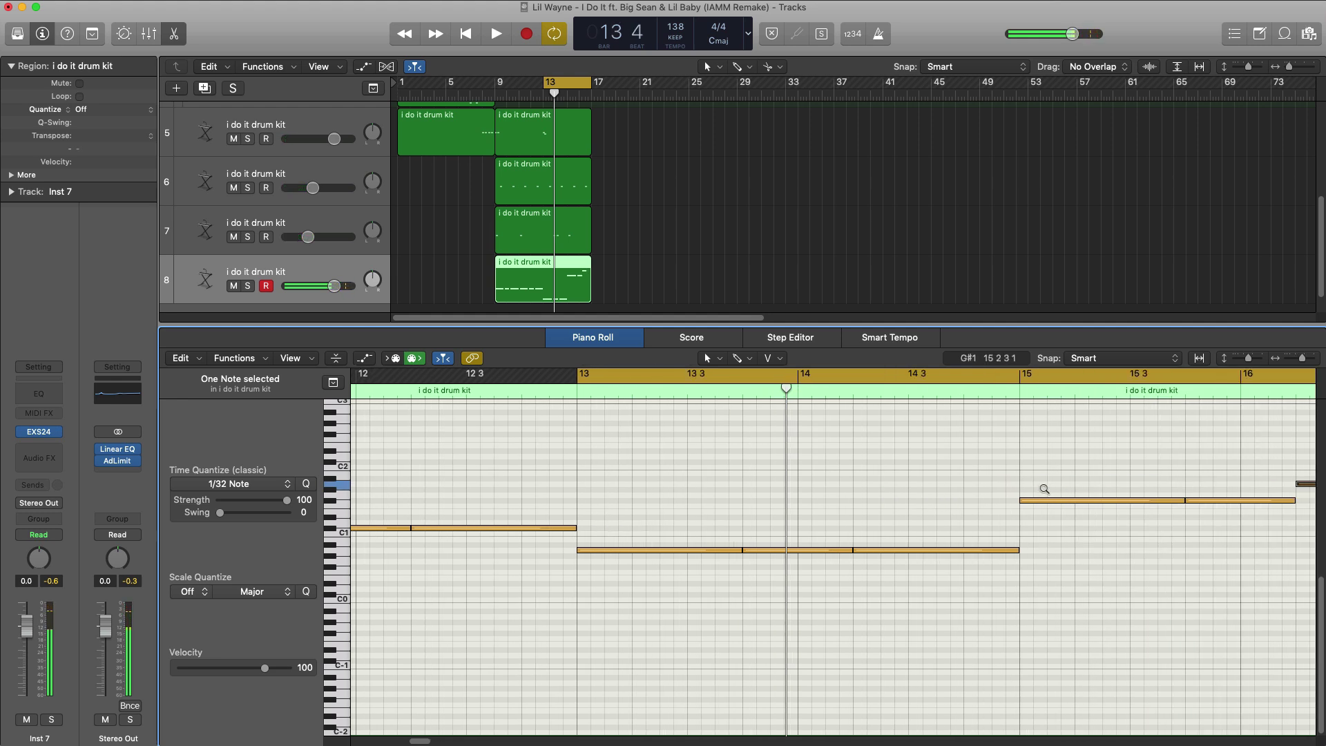
pyautogui.hscroll(10, 1044, 543)
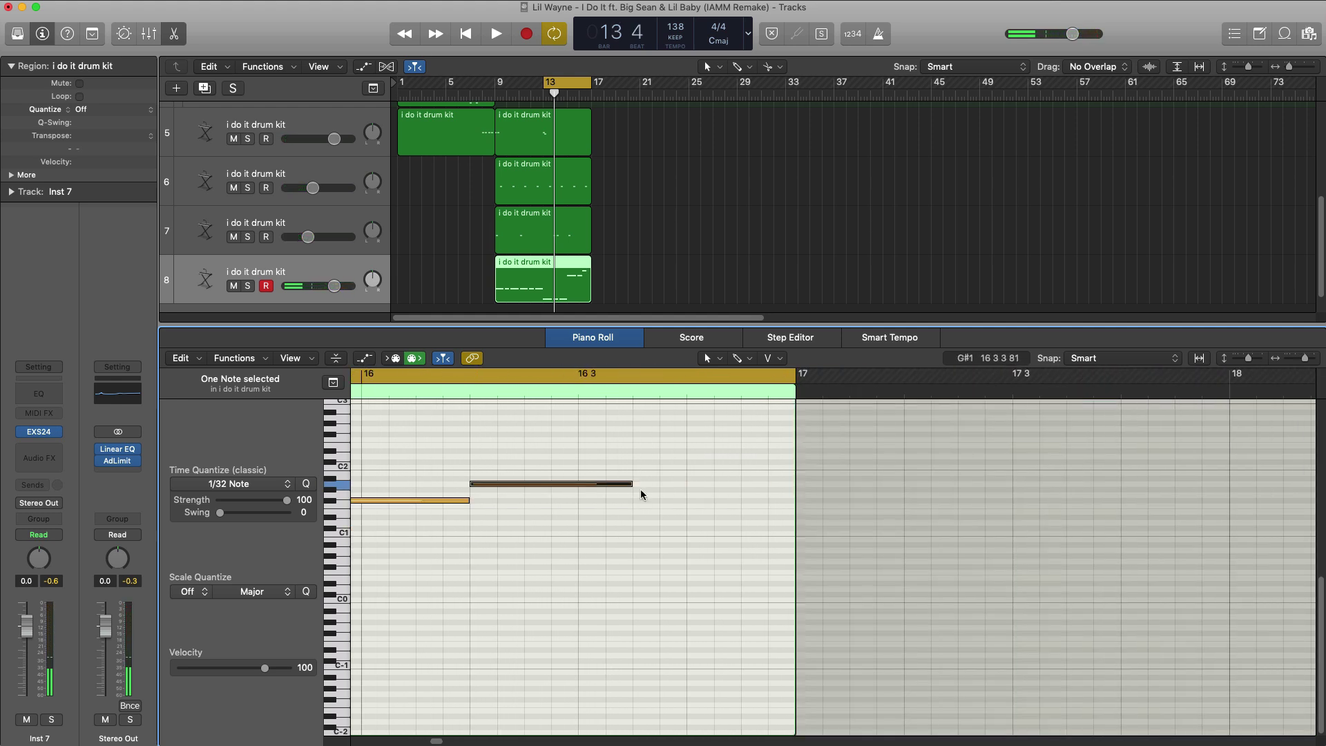
pyautogui.click(639, 485)
pyautogui.press('super+Left')
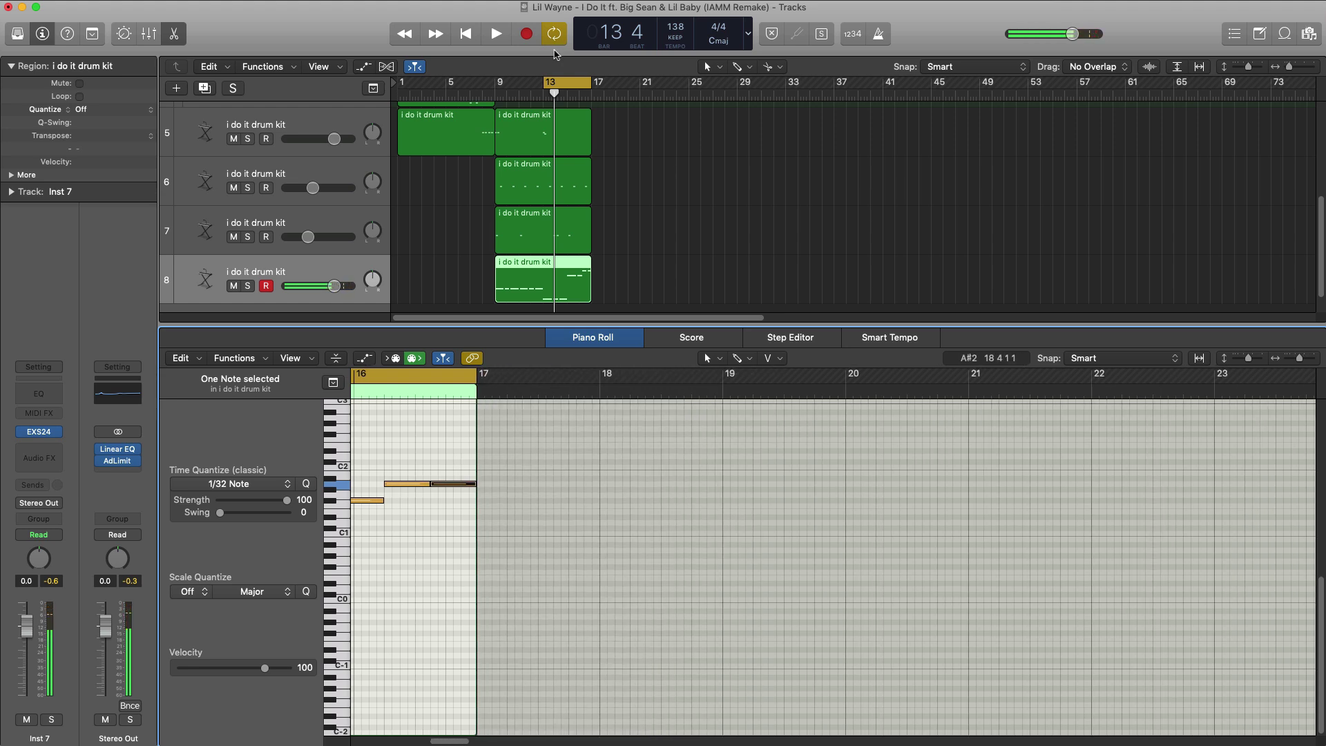
# Set the cycle range from bar 9 to bar 17, play the section back, and close the editor.
pyautogui.moveTo(502, 91); pyautogui.dragTo(591, 91)
pyautogui.press('space')
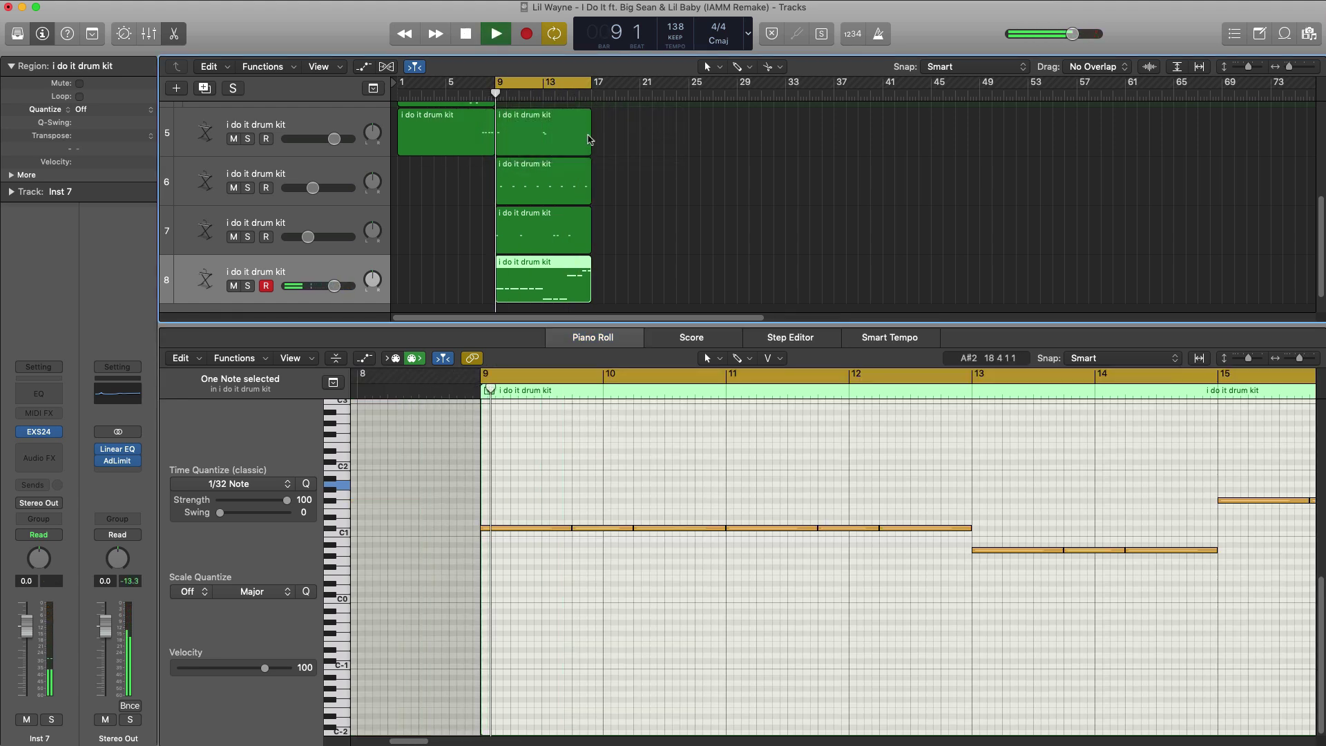
pyautogui.press('z')
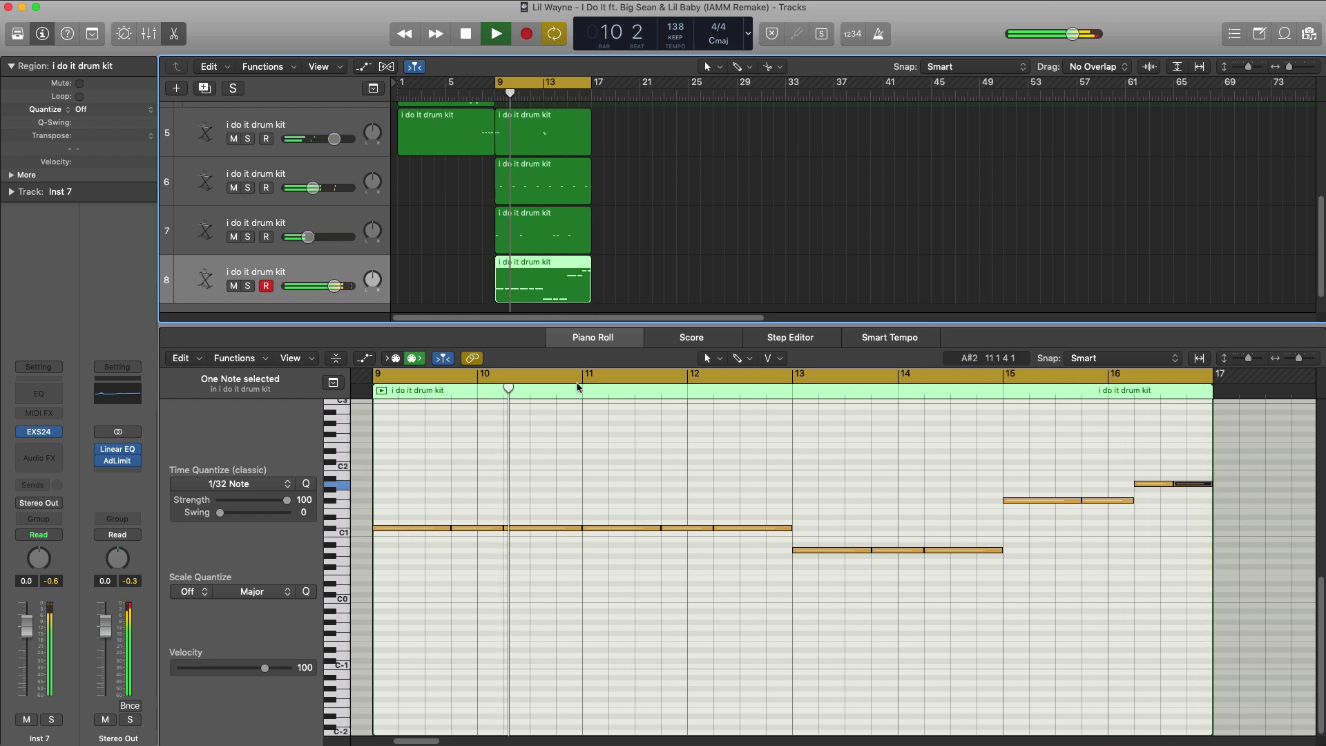
pyautogui.press('e')
pyautogui.press('space')
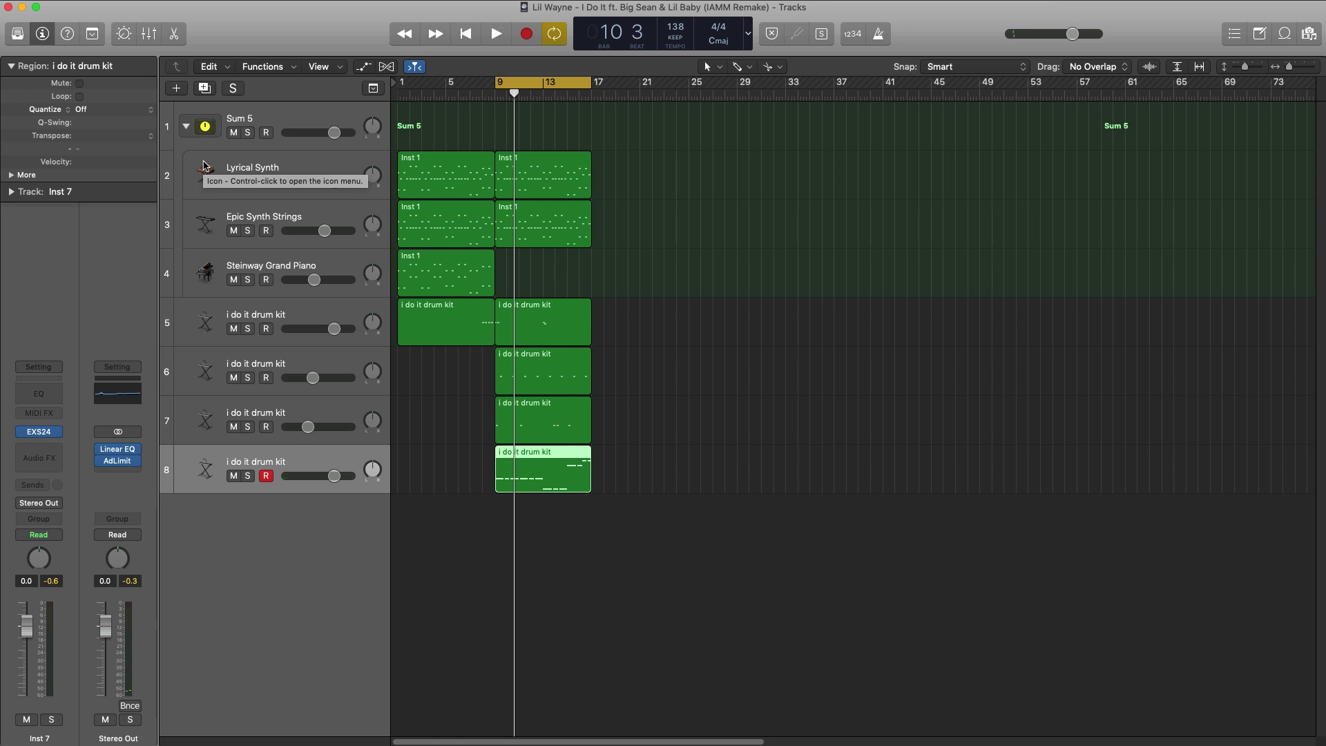
# Duplicate the drum kit track 8 settings onto a new track, create an empty region across bars 9 to 17, and open its notes.
pyautogui.click(205, 91)
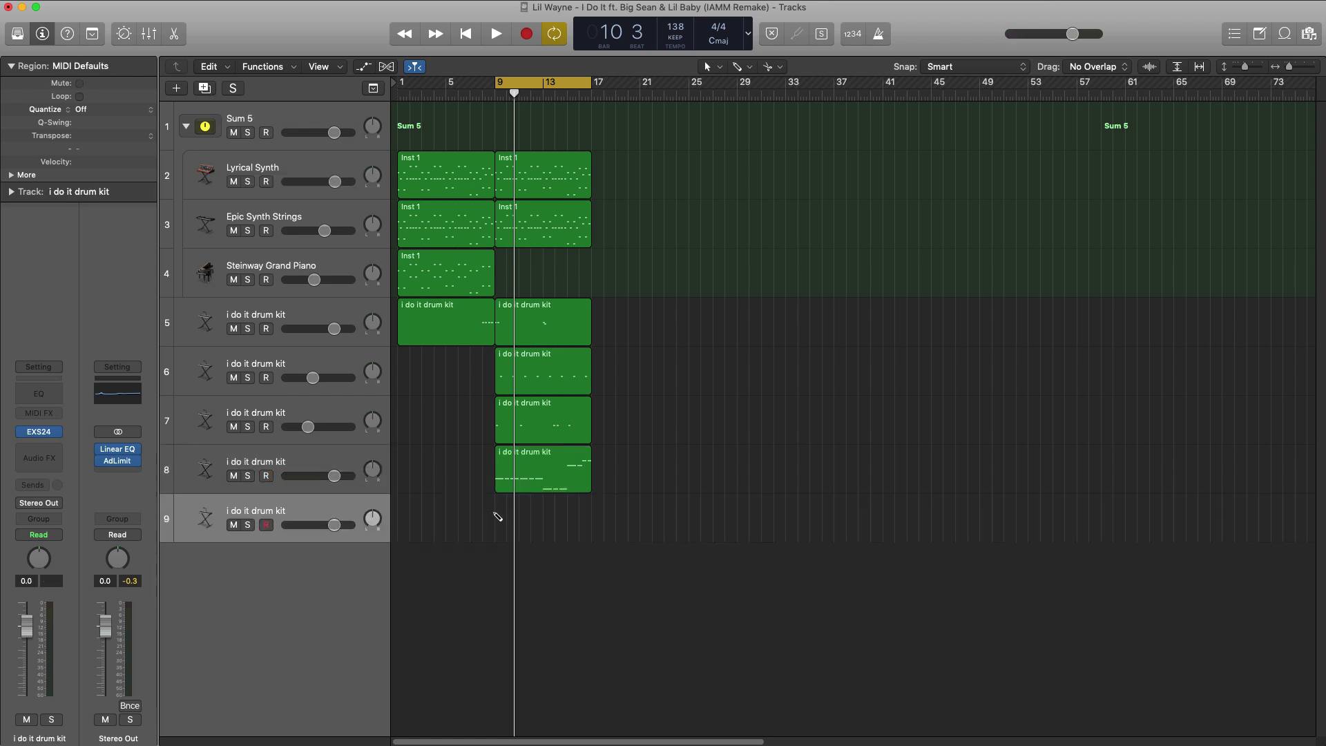
pyautogui.moveTo(503, 529); pyautogui.dragTo(591, 529)
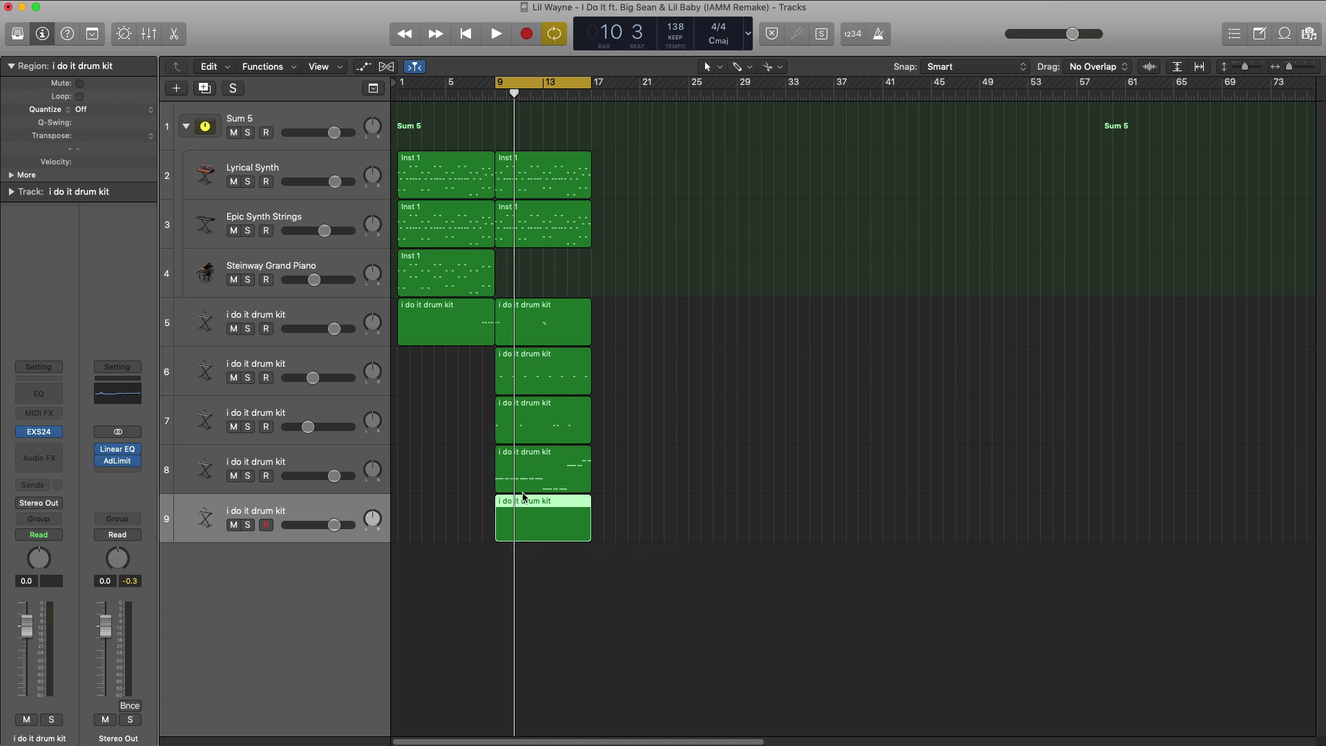
pyautogui.doubleClick(543, 538)
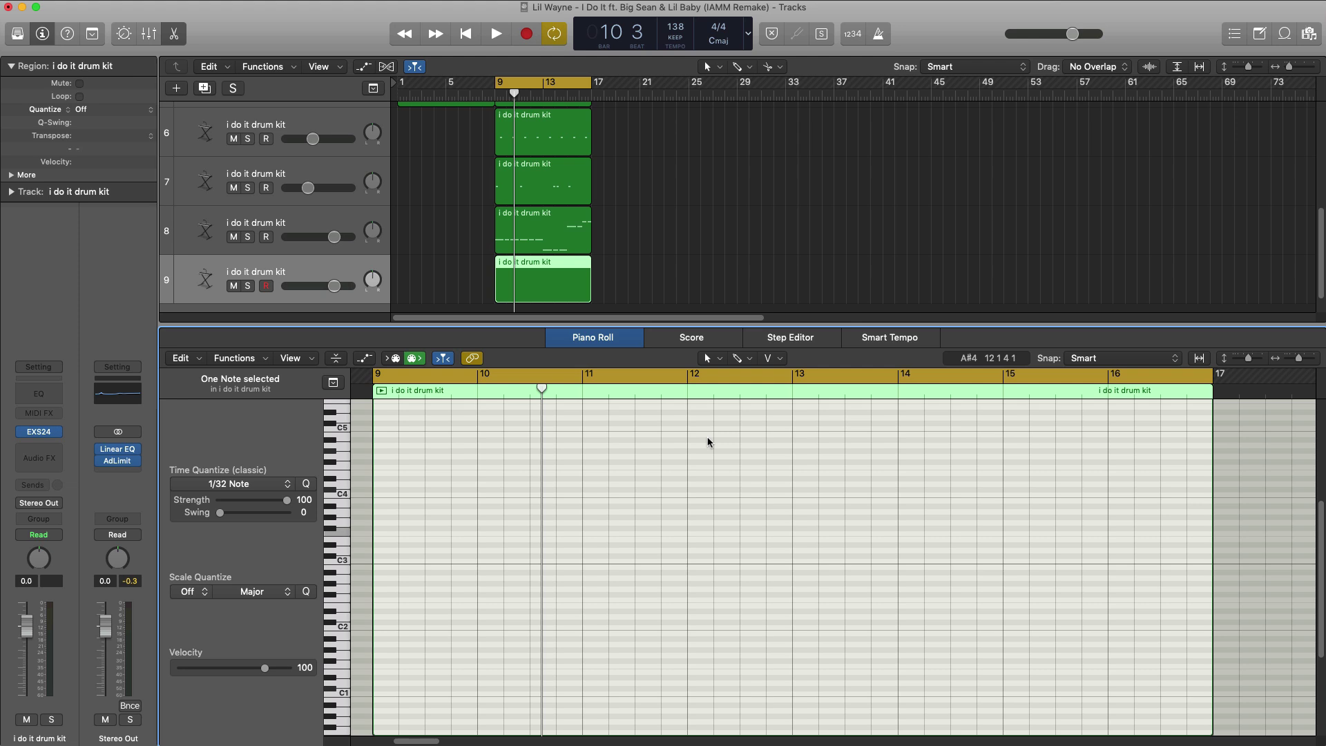
# Audition the loop and assign the Brush Tool as the Piano Roll's secondary tool.
pyautogui.press('space')
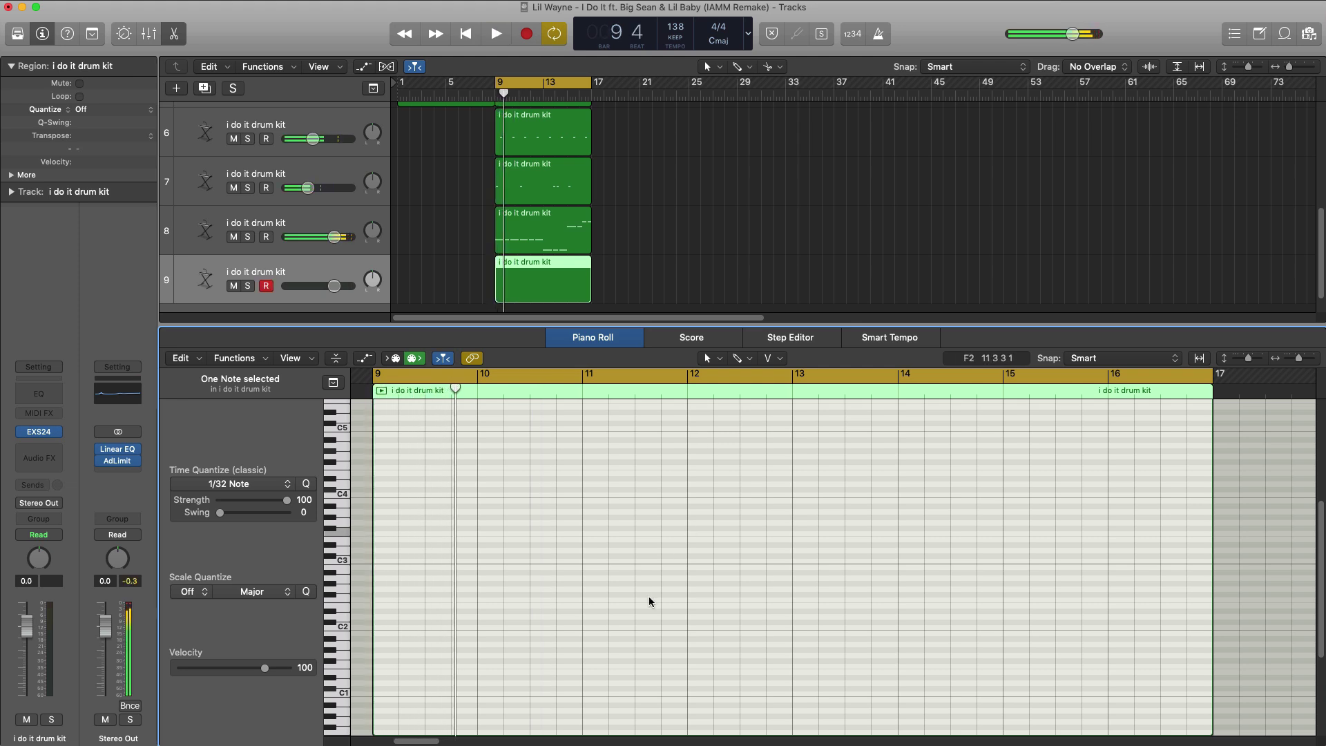
pyautogui.click(738, 357)
pyautogui.click(766, 592)
# Try a run of eight C#4 notes at 1/16 Note quantize from the start of bar 9, and delete it.
pyautogui.click(266, 486)
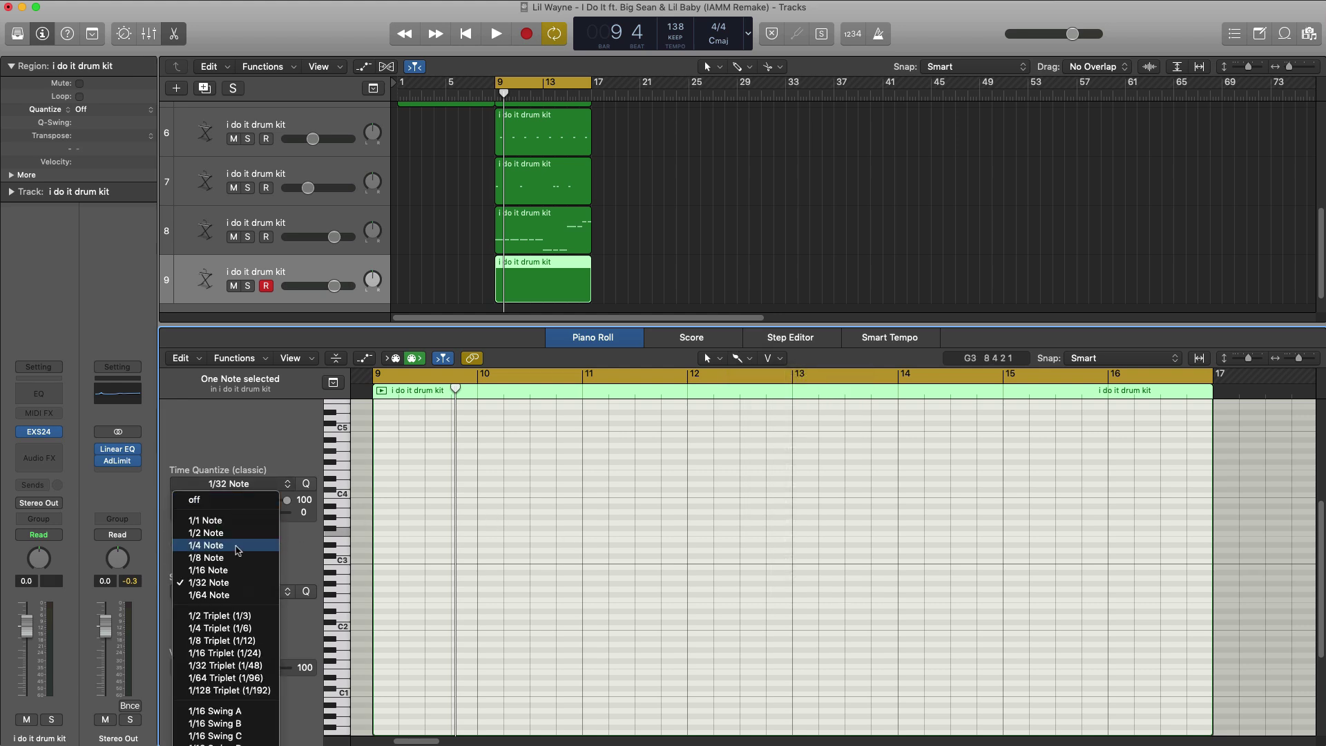
pyautogui.click(235, 568)
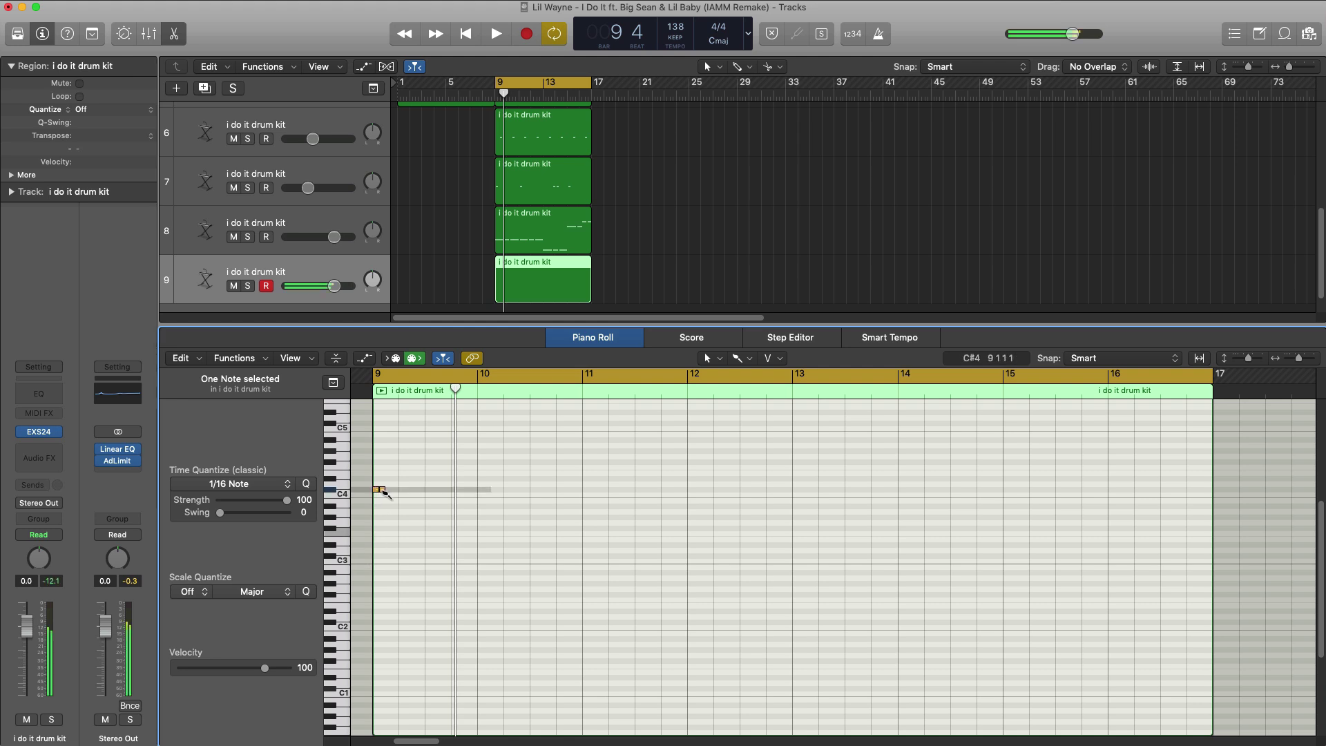
pyautogui.press('space')
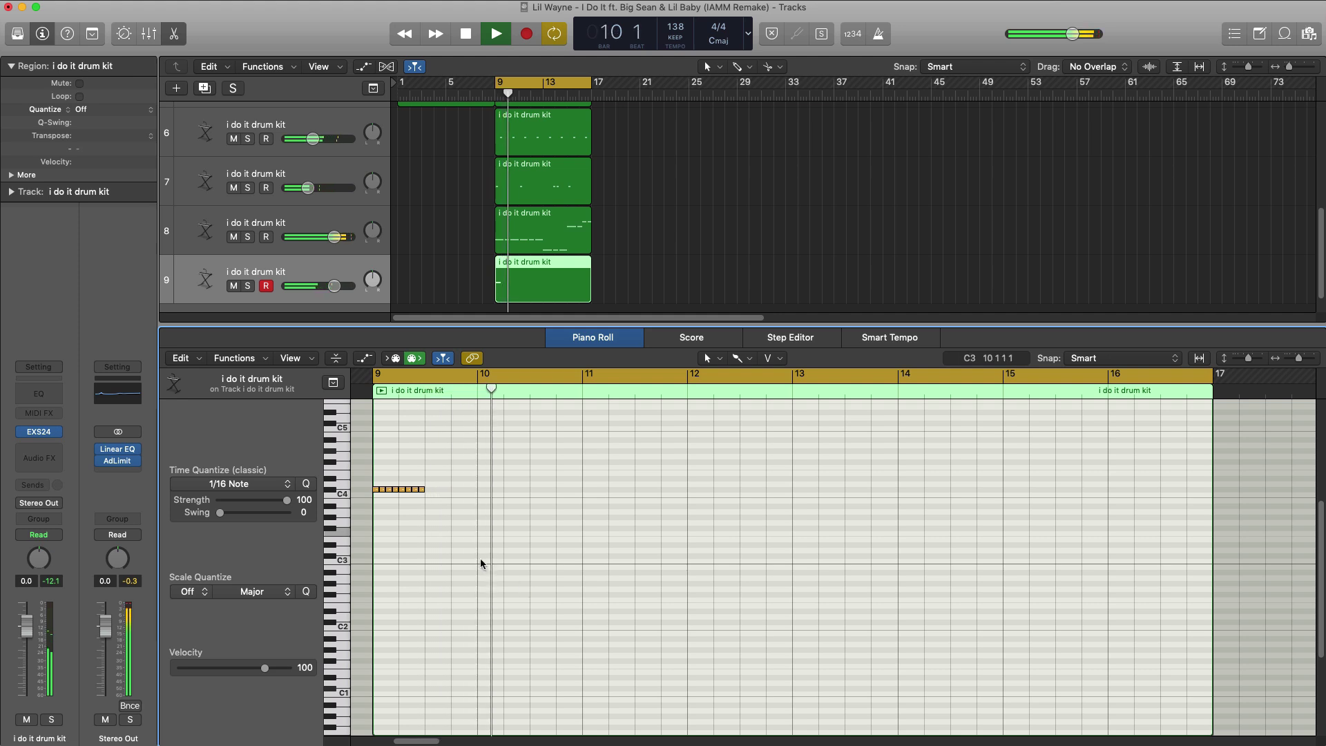
pyautogui.press('space')
pyautogui.press('super+Right')
pyautogui.press('space')
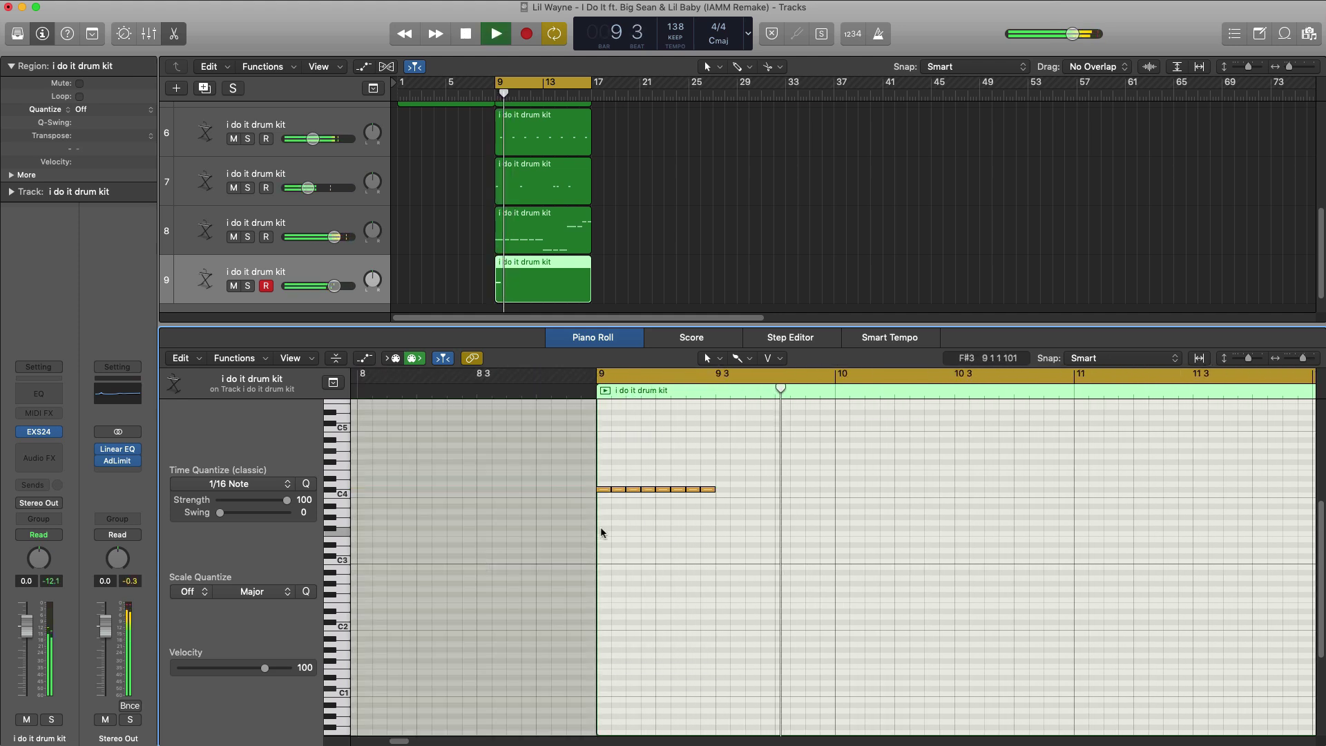
pyautogui.press('space')
pyautogui.moveTo(738, 500); pyautogui.dragTo(587, 460)
pyautogui.press('Delete')
# Set time quantize to 1/32 Note and paint eight consecutive C#4 notes across the first beat of bar 9.
pyautogui.click(217, 483)
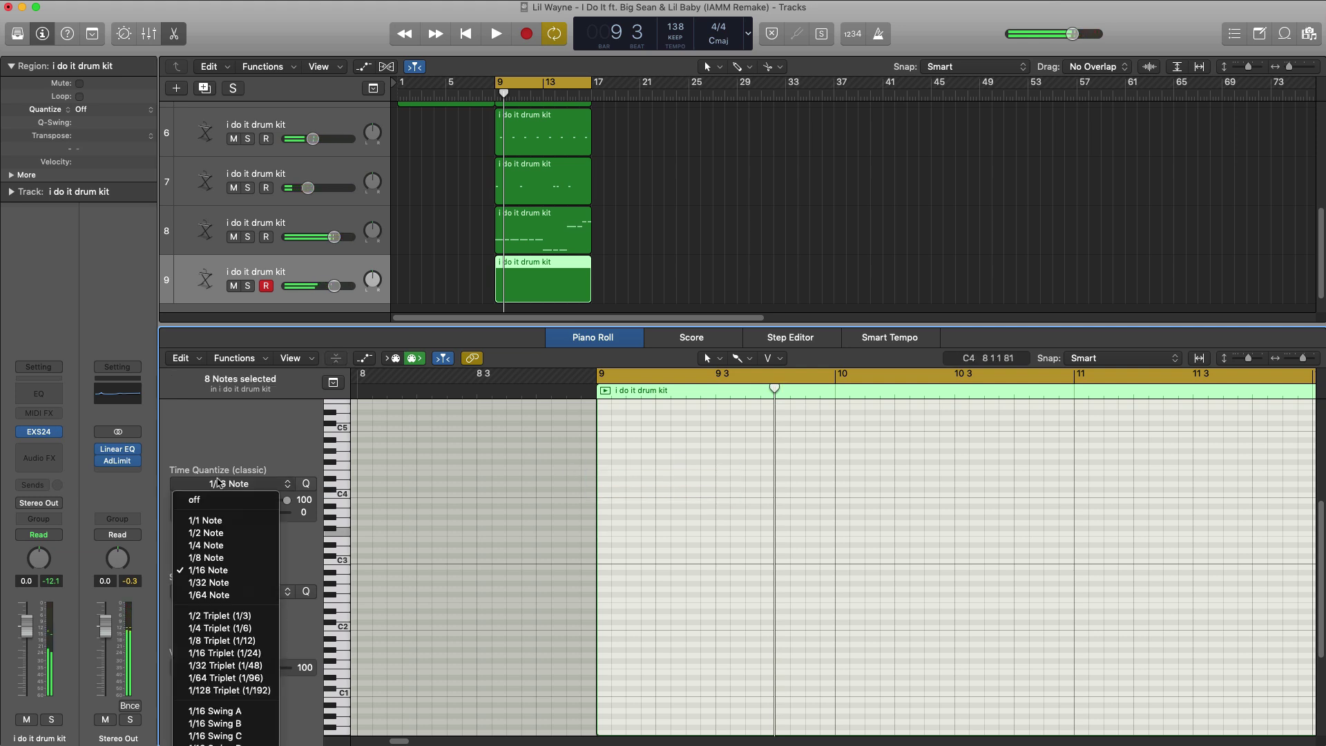
pyautogui.press('Return')
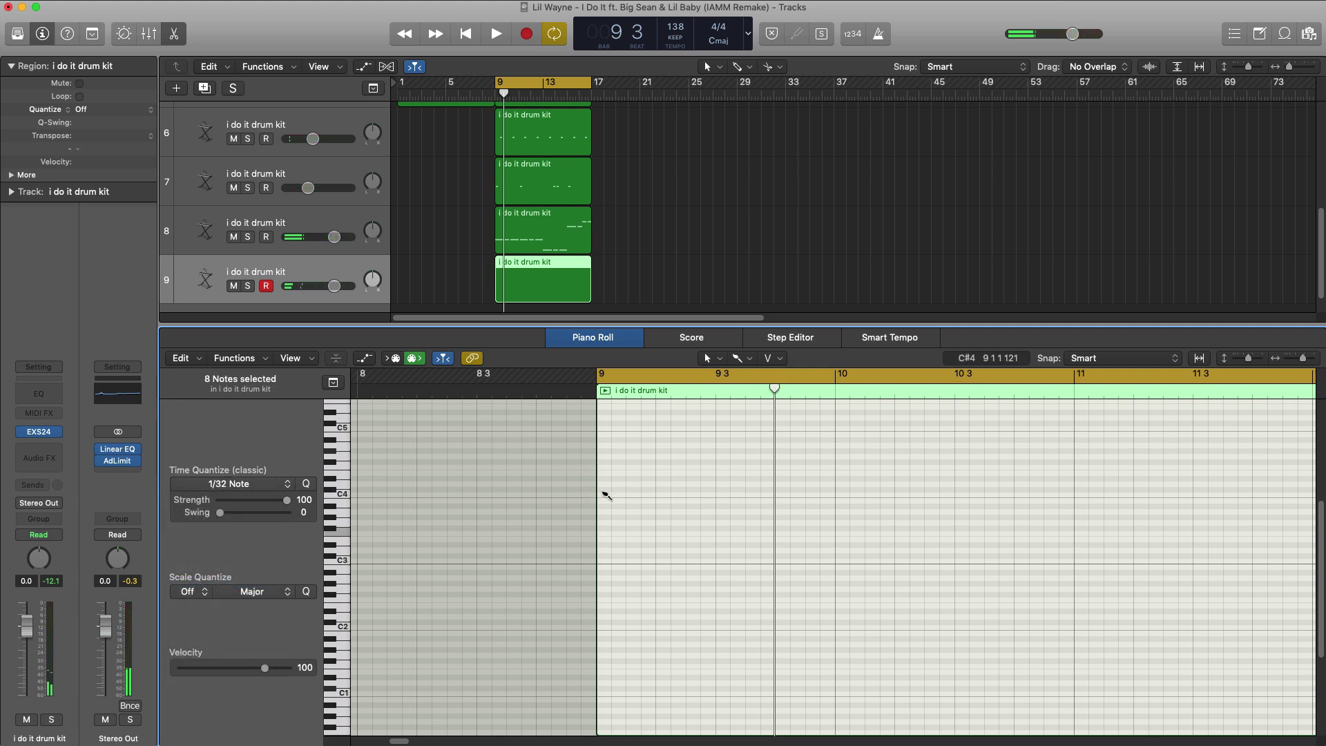
pyautogui.click(602, 490)
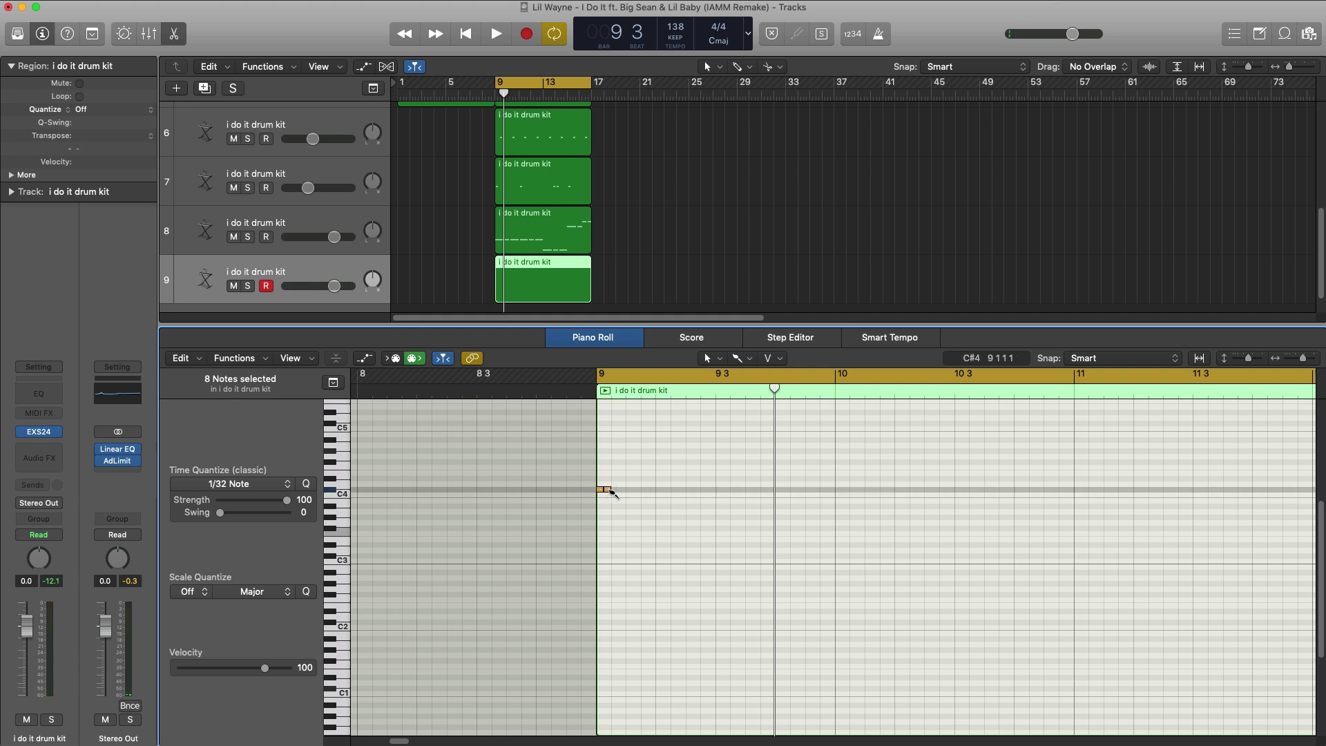
pyautogui.moveTo(651, 492); pyautogui.dragTo(655, 491)
pyautogui.press('space')
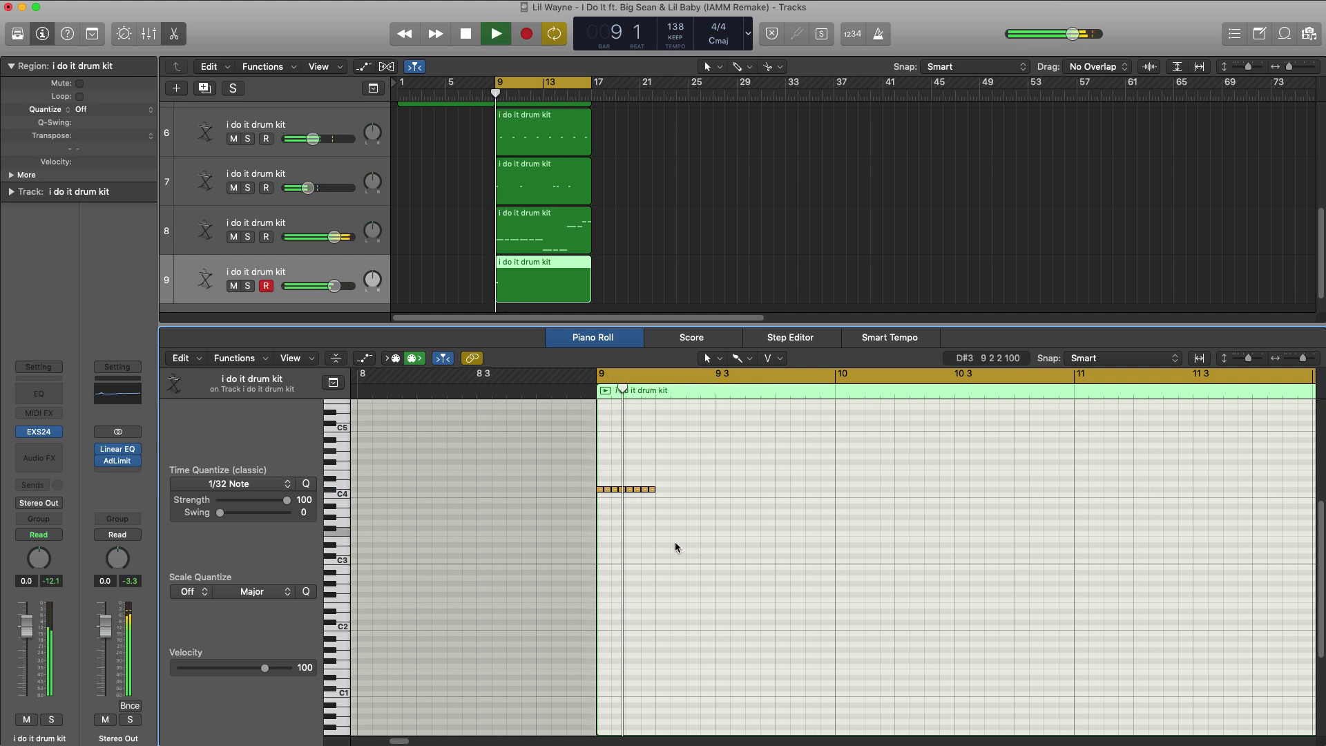
pyautogui.press('space')
# Paint five consecutive 1/32 C#4 notes from position 9 2 3 and a single one at 9 3 3.
pyautogui.click(689, 491)
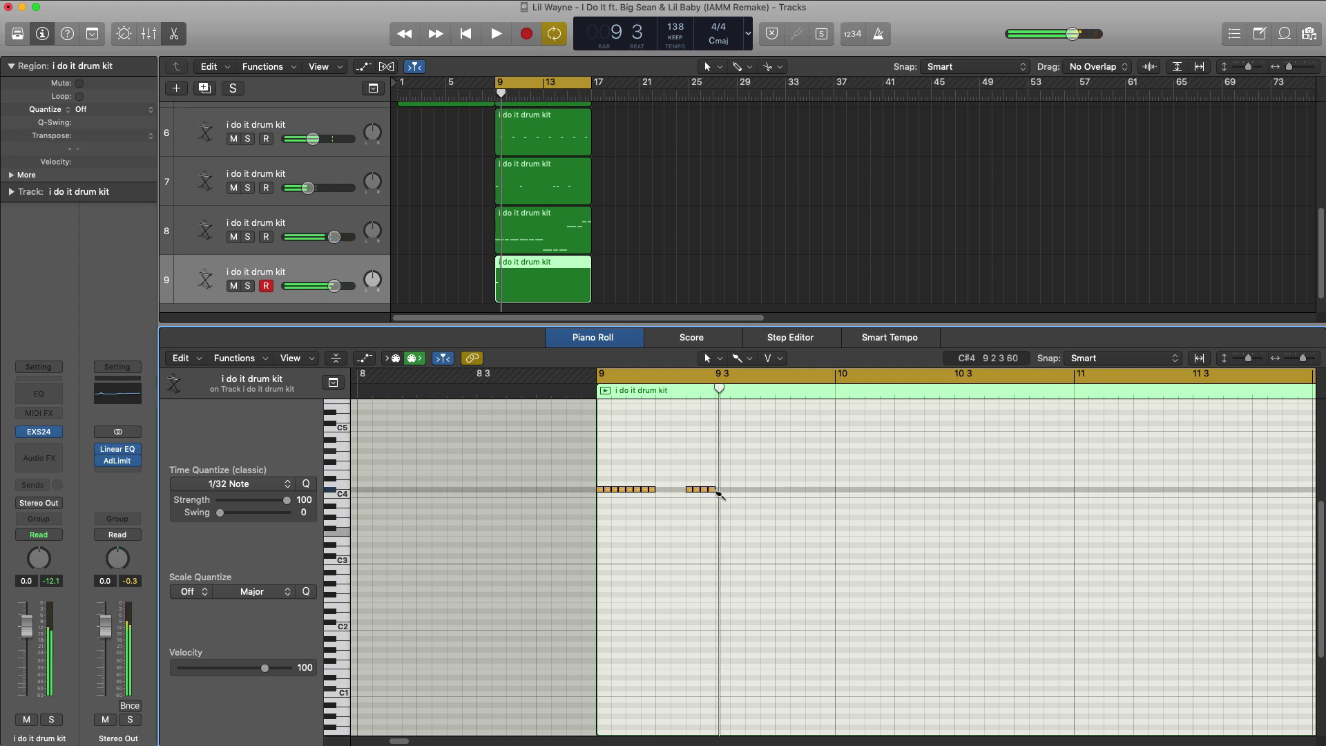
pyautogui.press('space')
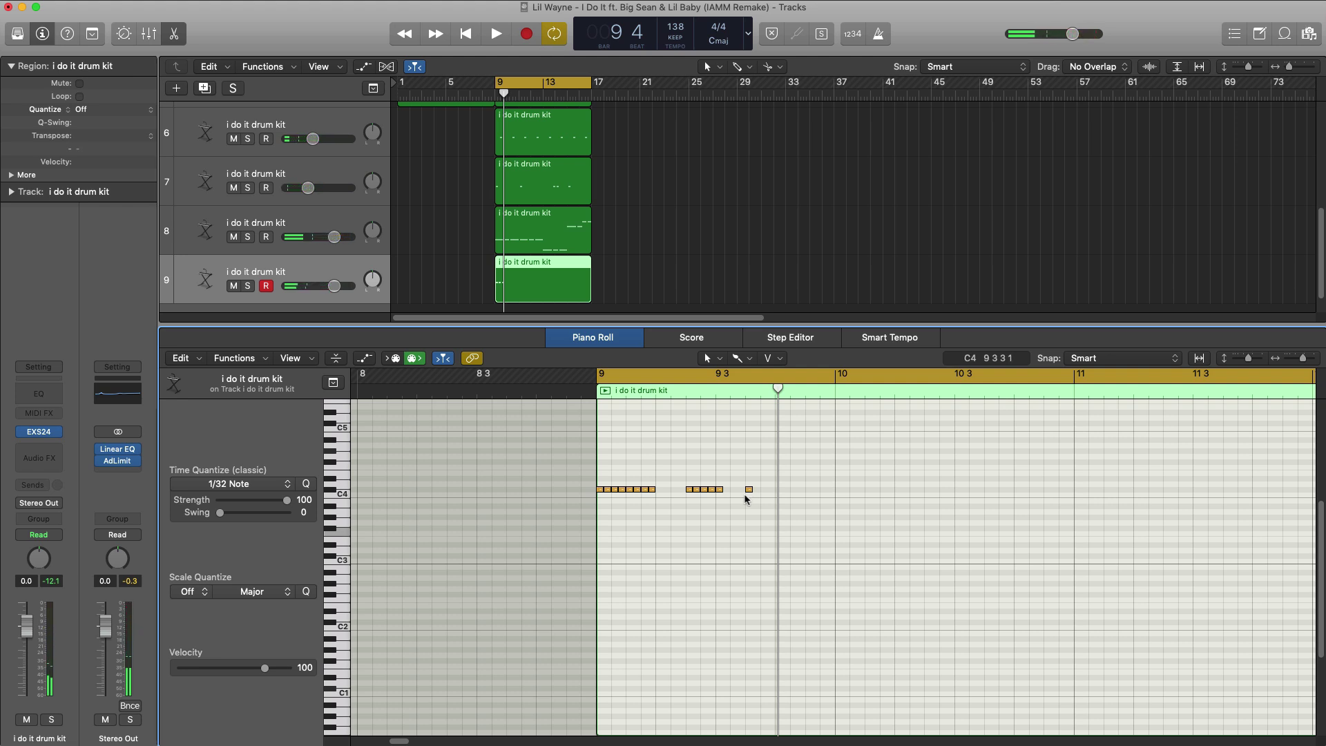
pyautogui.press('space')
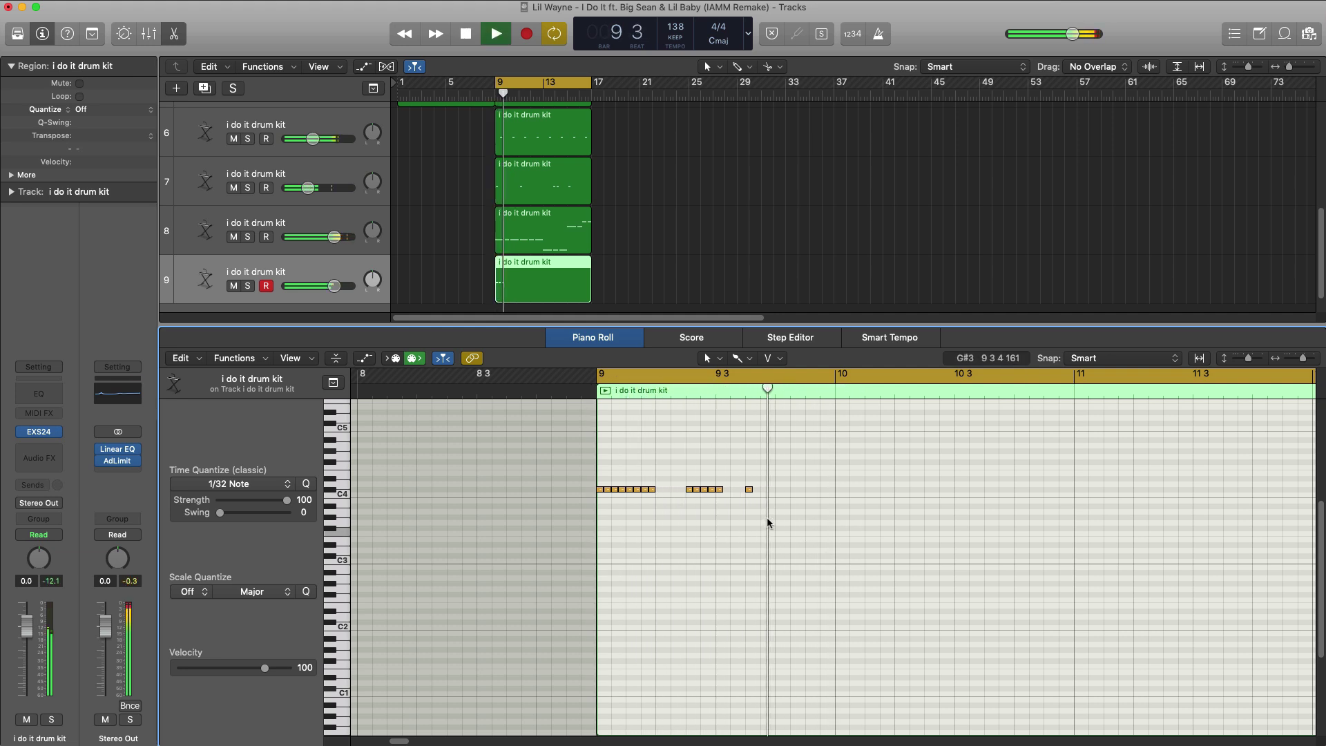
pyautogui.press('space')
# Set time quantize to 1/16 Triplet (1/24) and paint five consecutive C#4 notes from beat 4 of bar 9.
pyautogui.click(239, 485)
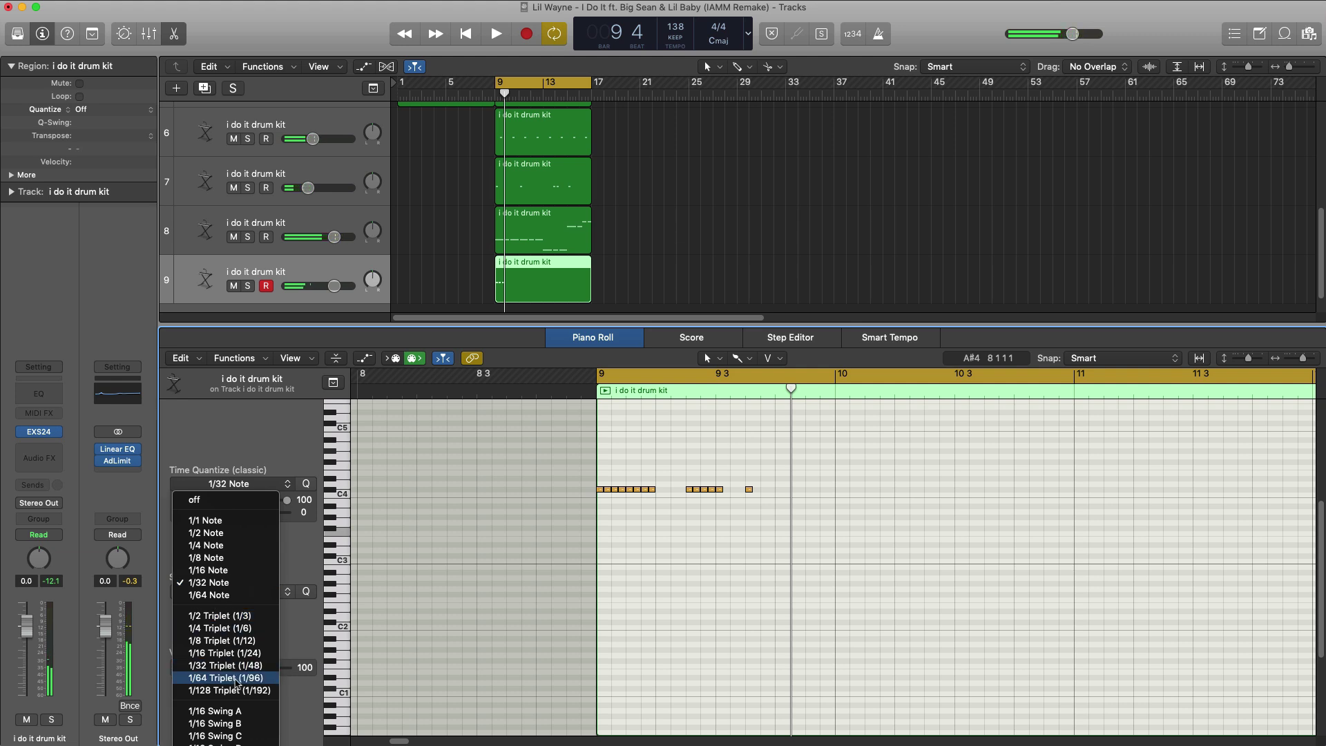
pyautogui.click(239, 655)
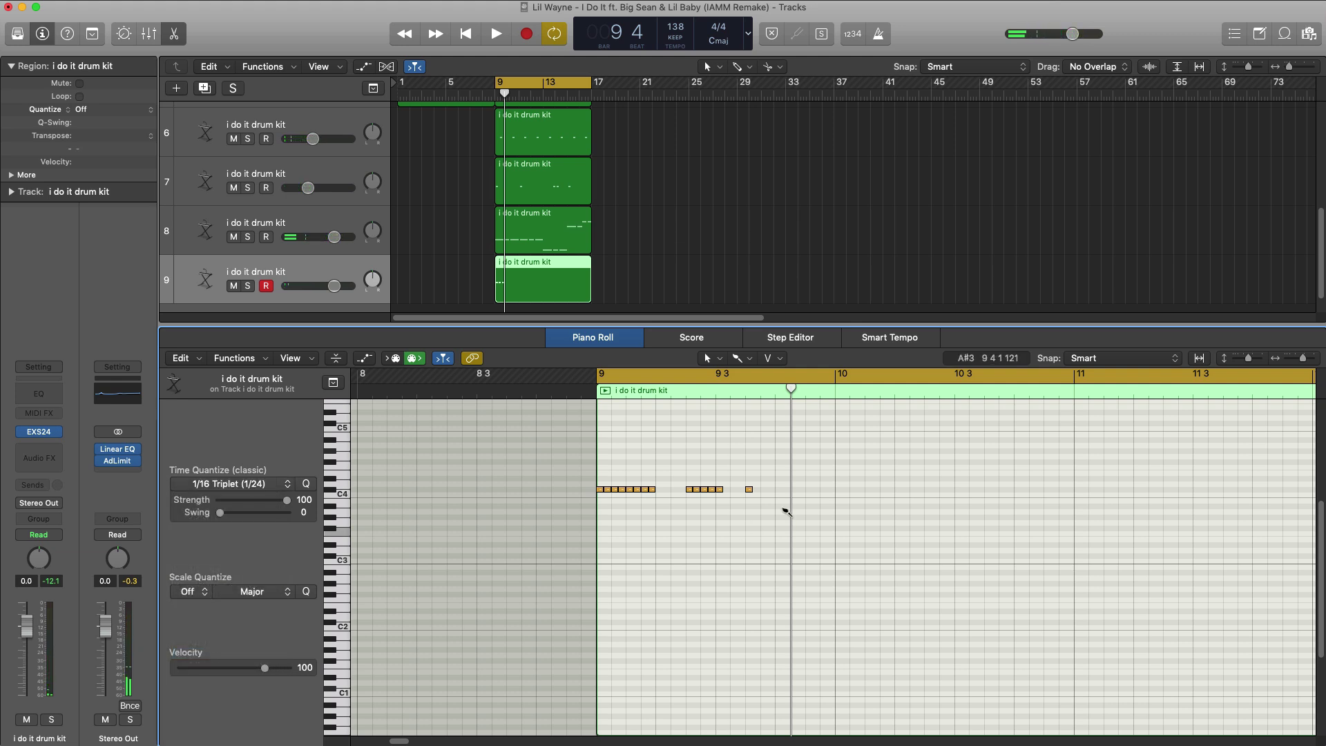
pyautogui.moveTo(779, 493); pyautogui.dragTo(813, 493)
pyautogui.press('space')
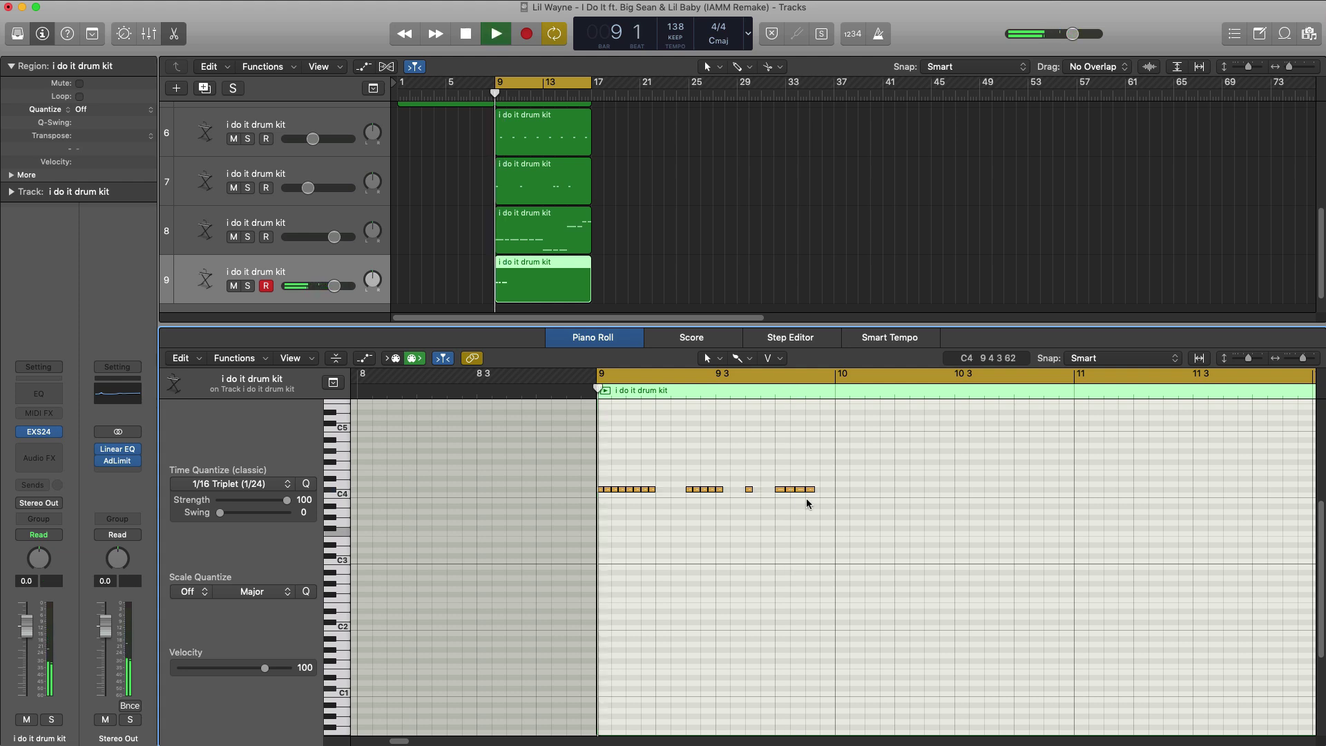
pyautogui.press('space')
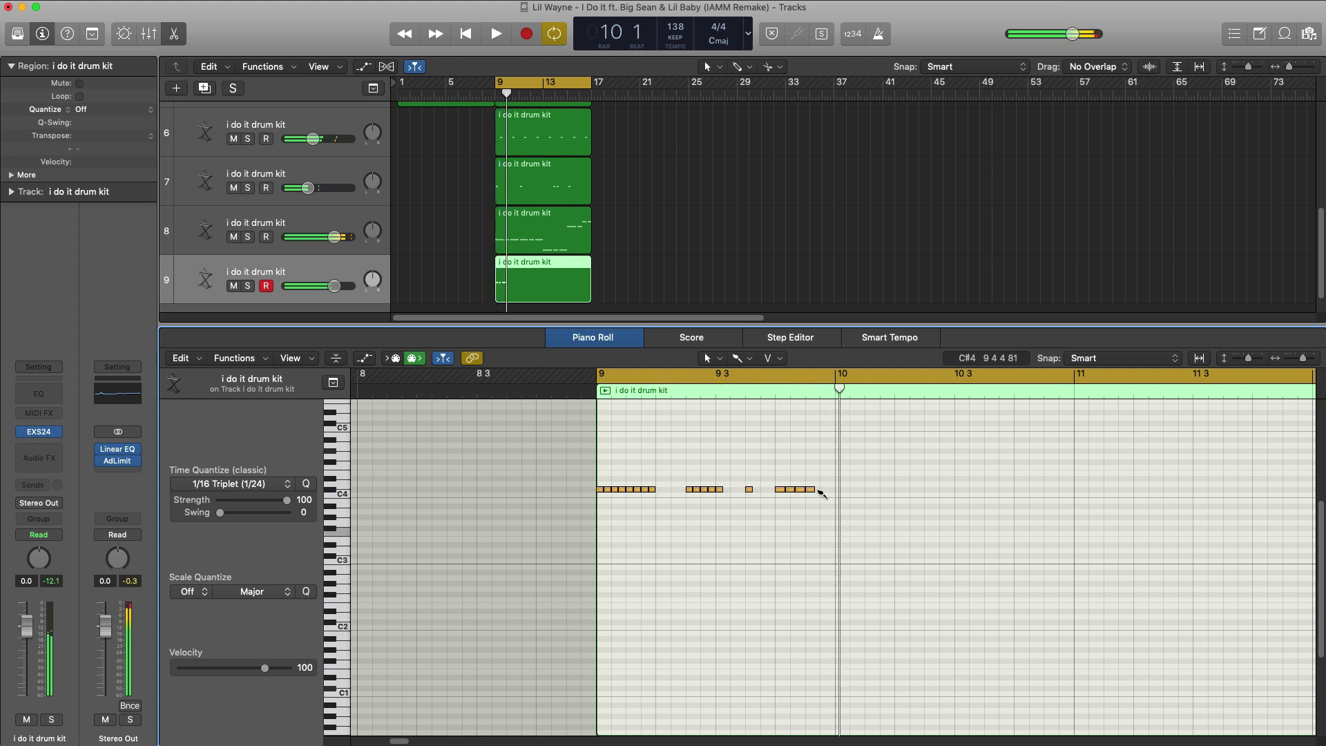
pyautogui.press('space')
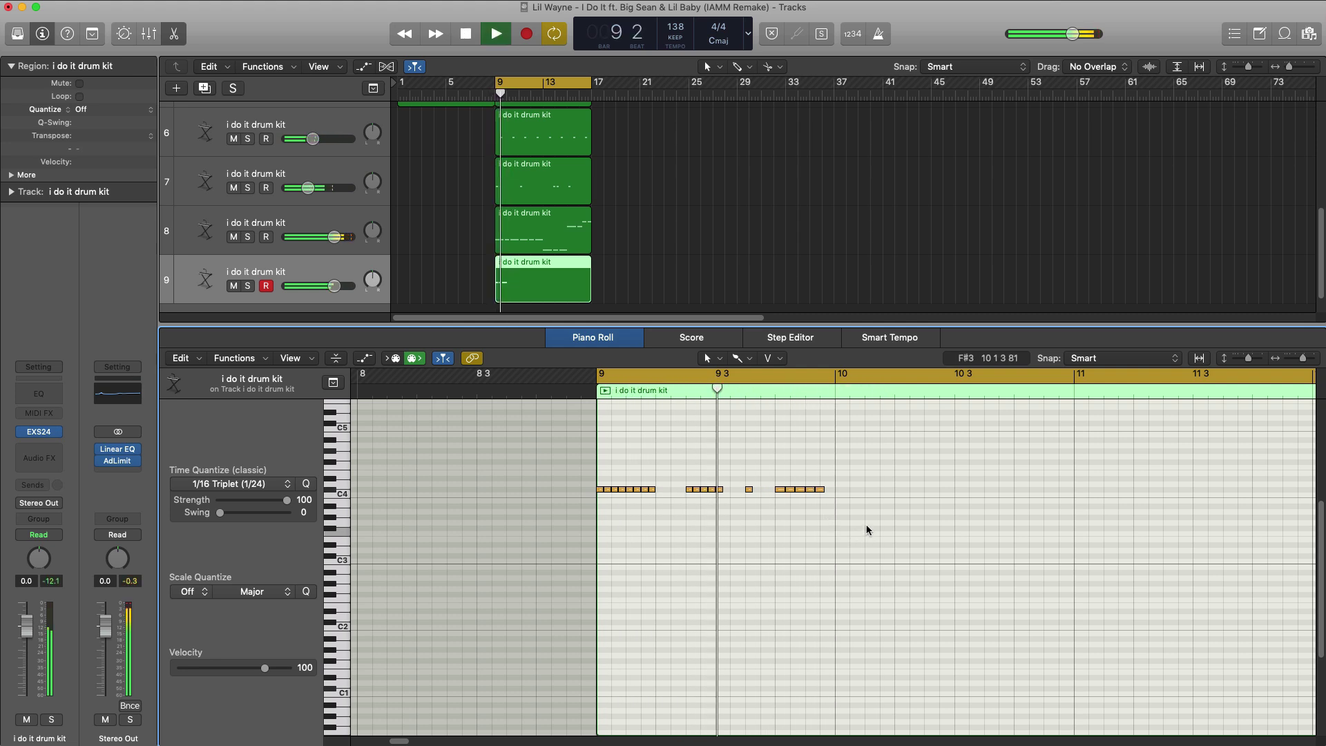
pyautogui.press('space')
# Switch the secondary tool to the Pencil Tool and add four C#4 notes, one on each beat of bar 10.
pyautogui.click(737, 357)
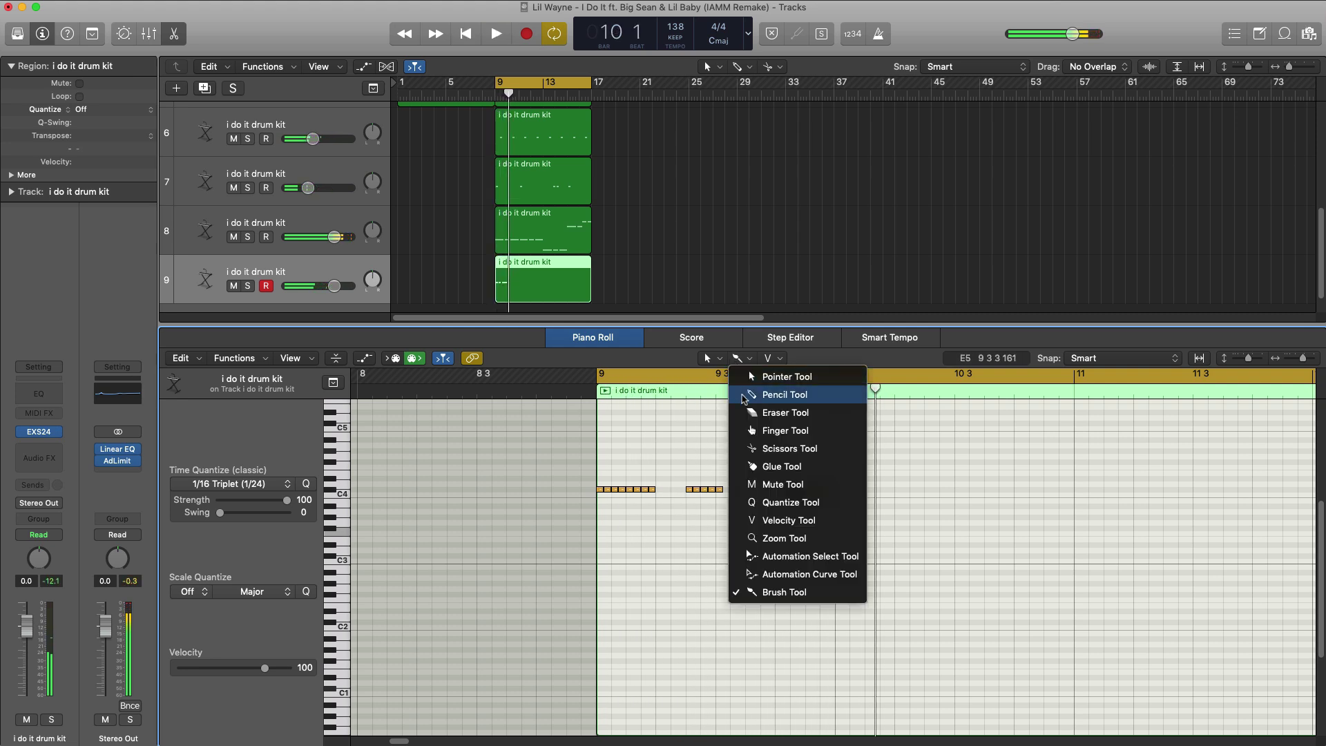
pyautogui.click(743, 396)
pyautogui.moveTo(918, 489); pyautogui.dragTo(861, 506)
pyautogui.press('space')
pyautogui.click(898, 490)
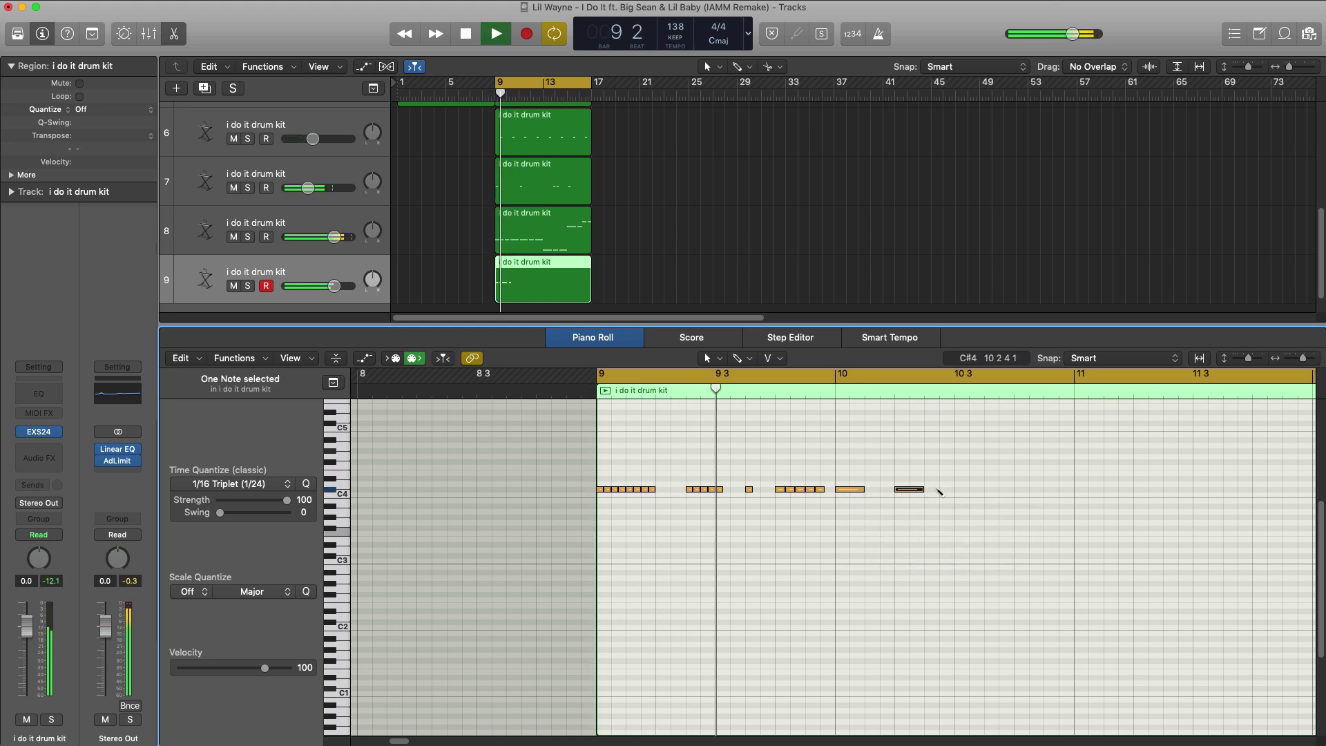
pyautogui.click(957, 489)
pyautogui.click(1011, 490)
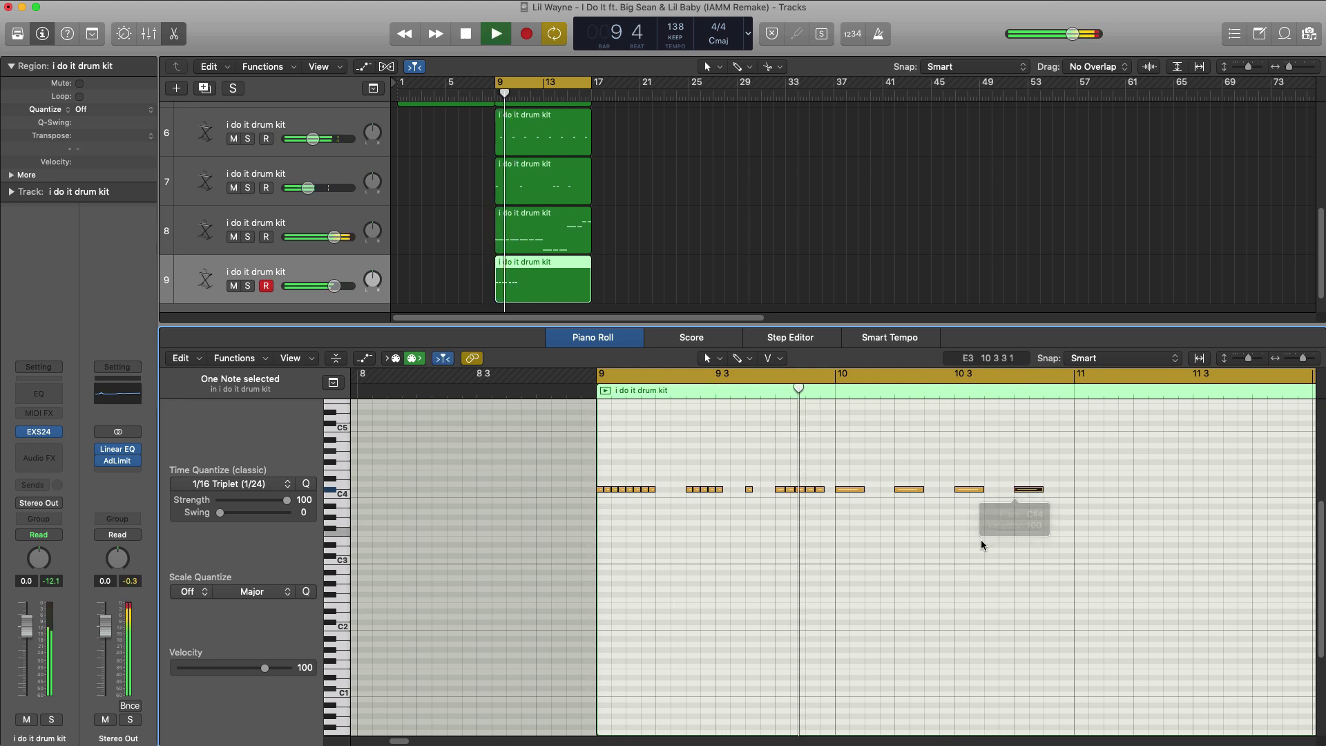
# Shorten bar 10's C#4 notes to about a sixteenth, copy them onto the off-beats for eight evenly spaced hits, and select all eight.
pyautogui.press('space')
pyautogui.moveTo(1044, 520); pyautogui.dragTo(873, 492)
pyautogui.press('space')
pyautogui.moveTo(1110, 512); pyautogui.dragTo(841, 492)
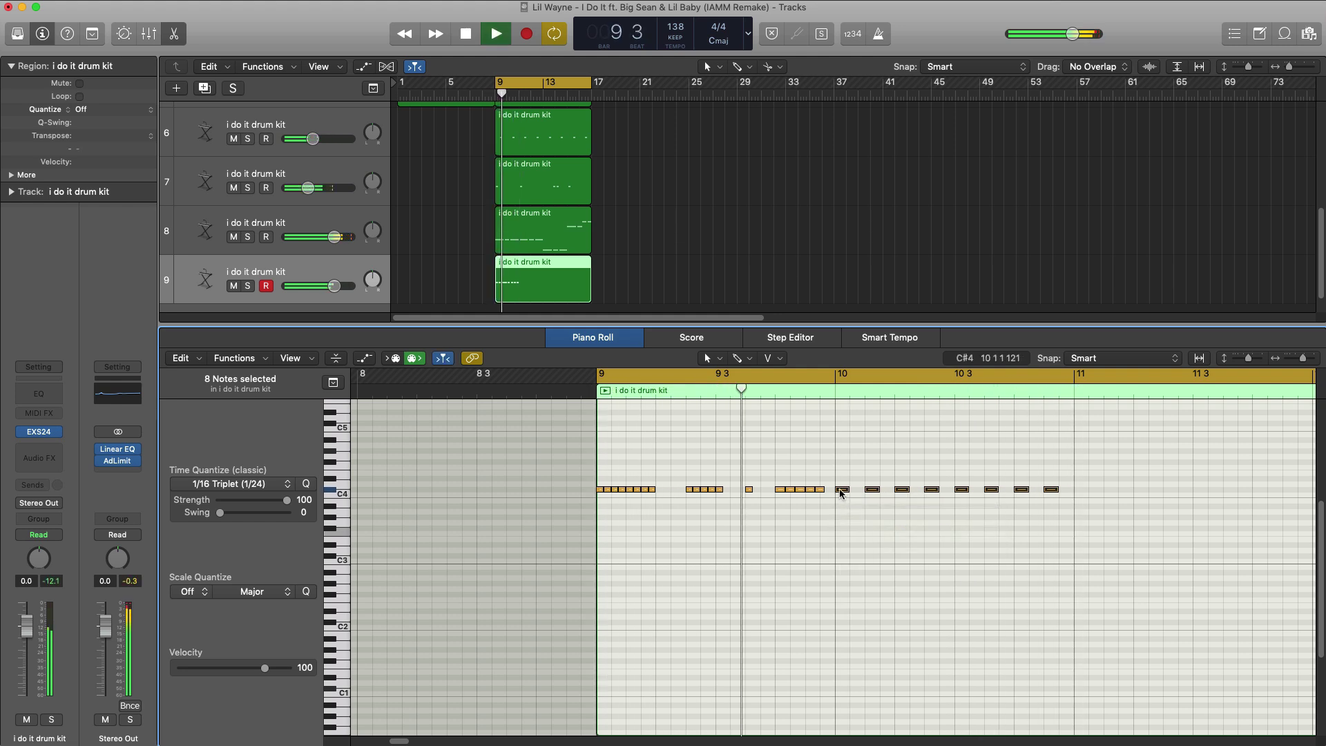
pyautogui.click(841, 491)
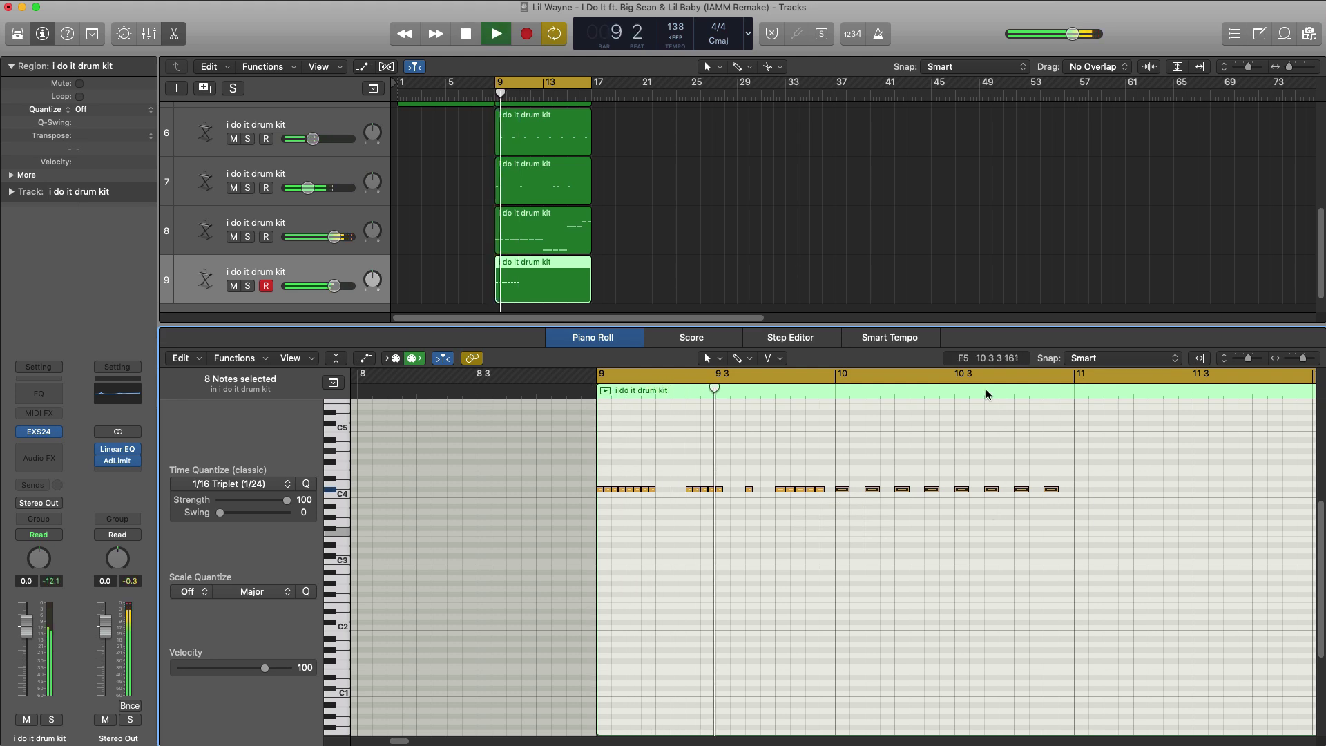
# Move bar 10's last C#4 note to A#3 at 10 4 2, and copy it to G#3 at 10 4 3.
pyautogui.press('space')
pyautogui.click(1045, 511)
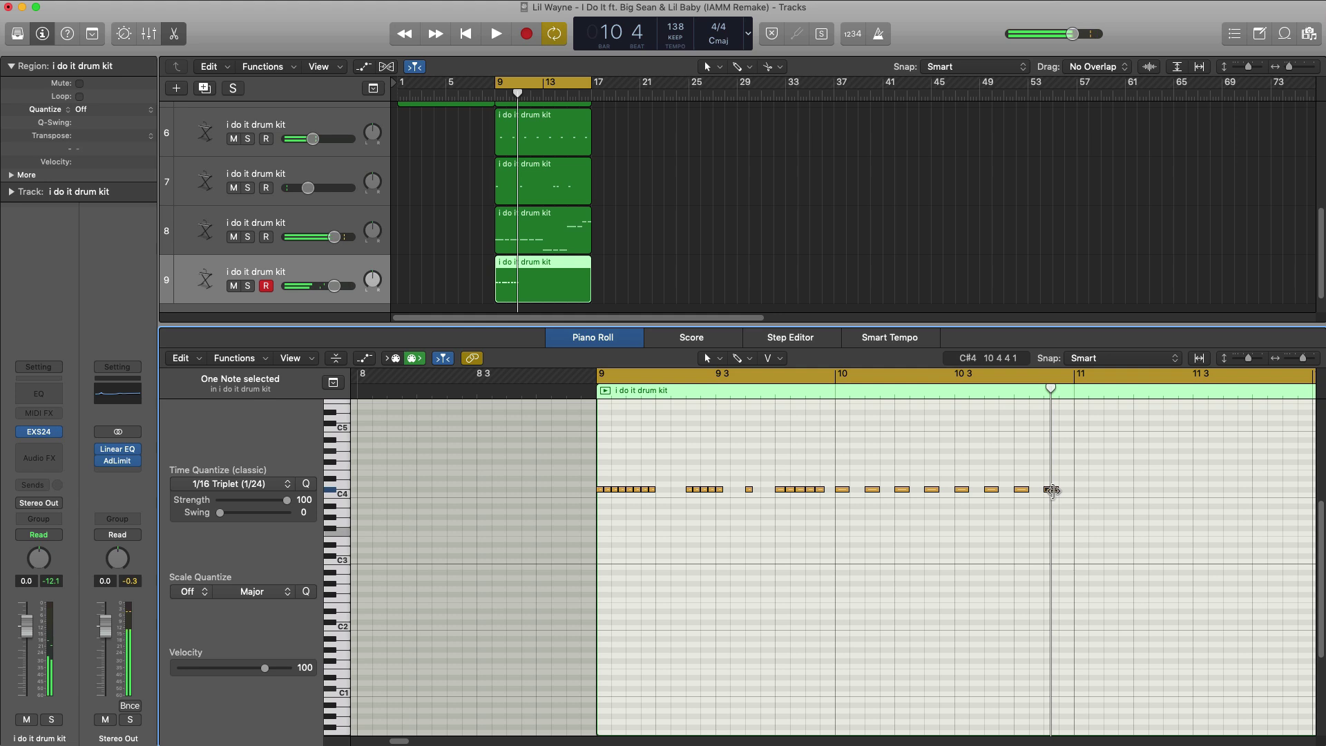
pyautogui.moveTo(1049, 496)
pyautogui.mouseDown()
pyautogui.moveTo(1051, 516)
pyautogui.moveTo(1036, 506)
pyautogui.mouseUp()
pyautogui.press('space')
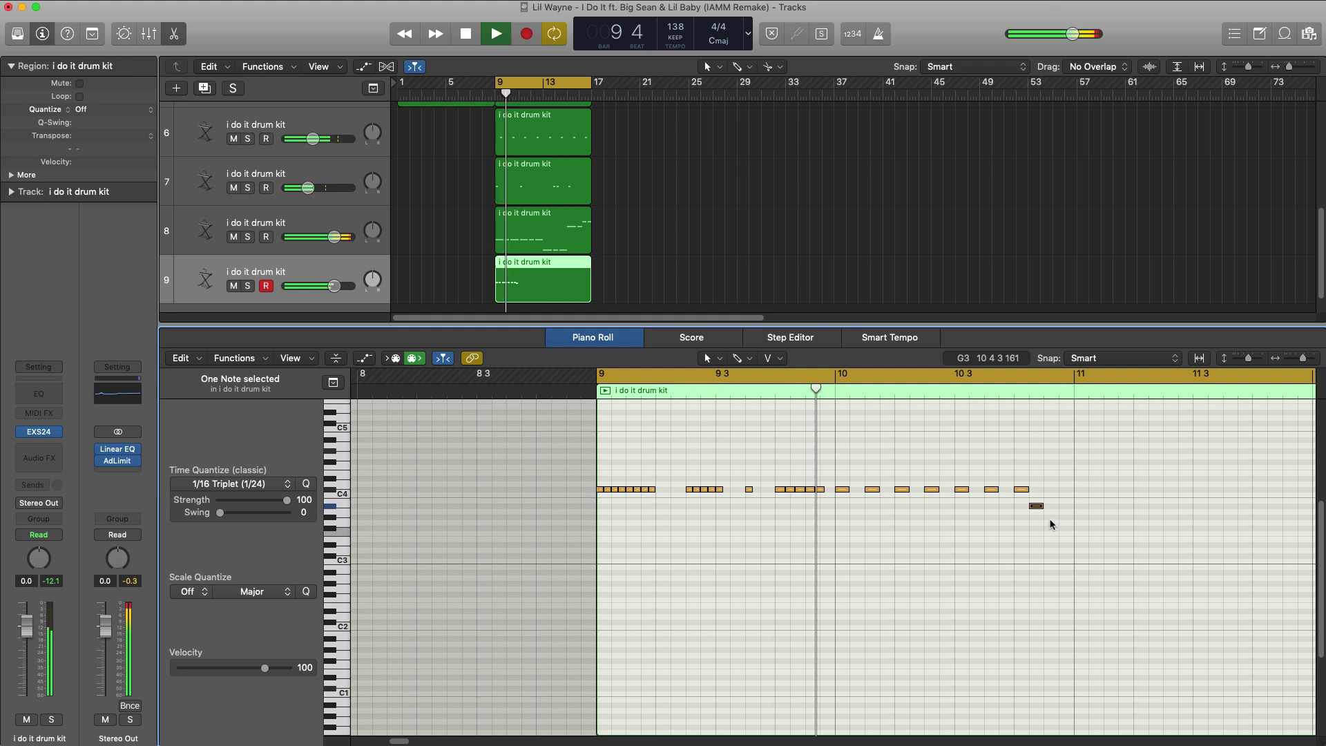
pyautogui.press('space')
pyautogui.moveTo(1034, 511); pyautogui.dragTo(1051, 519)
pyautogui.press('space')
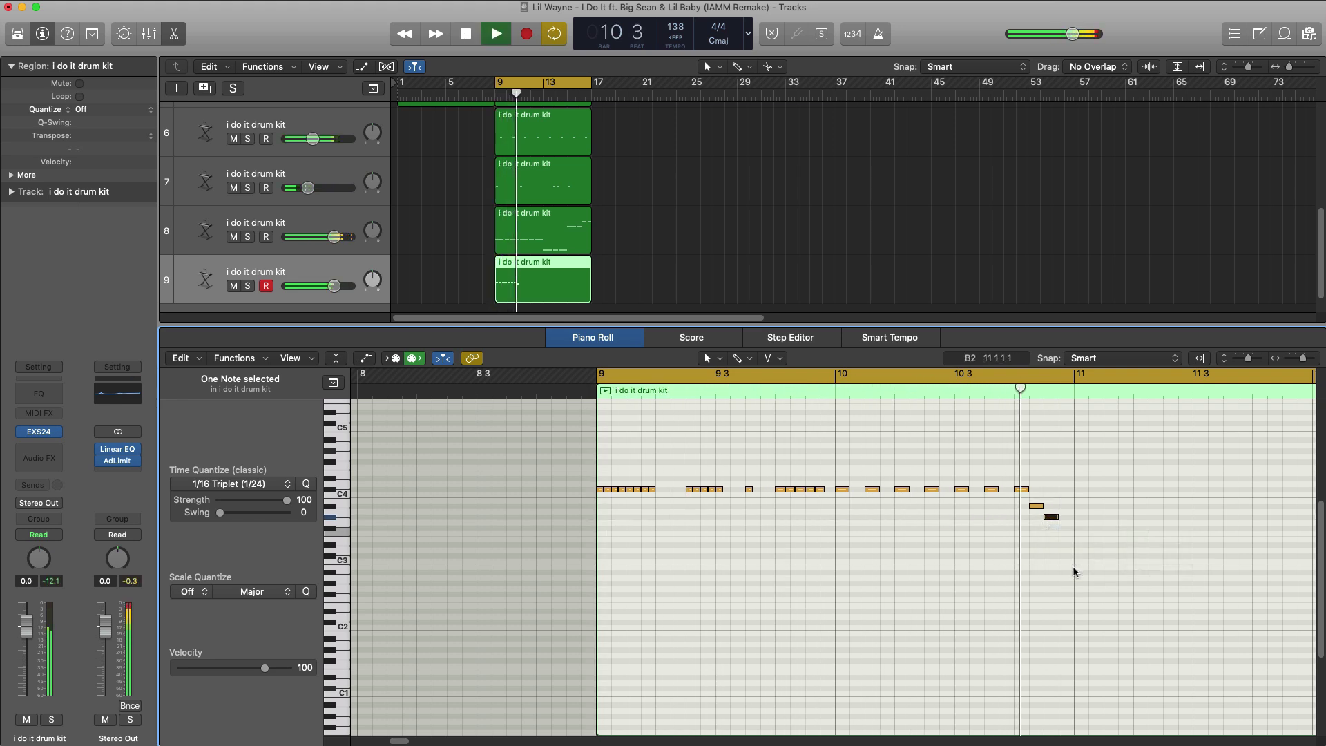
pyautogui.press('space')
pyautogui.press('space')
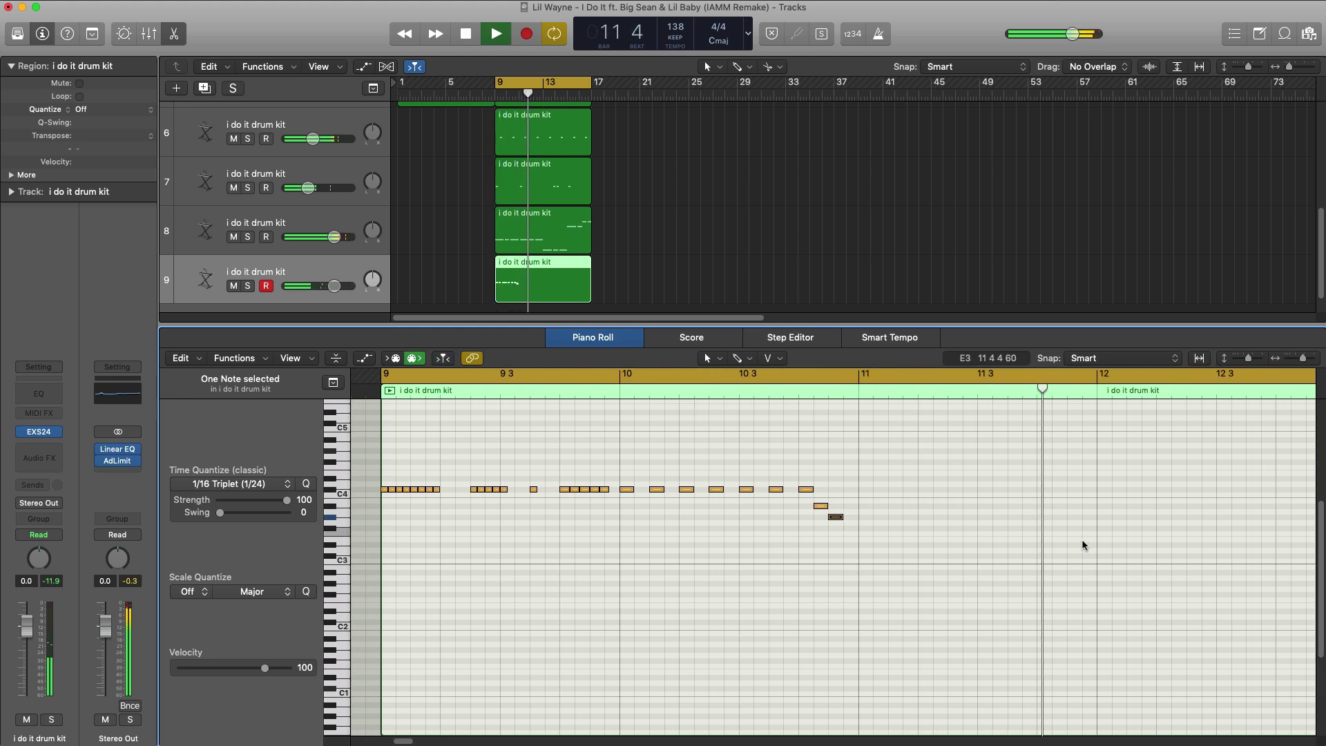
# Add a C#4 note at the start of bar 11 and set the cycle range to bars 11 and 12.
pyautogui.press('space')
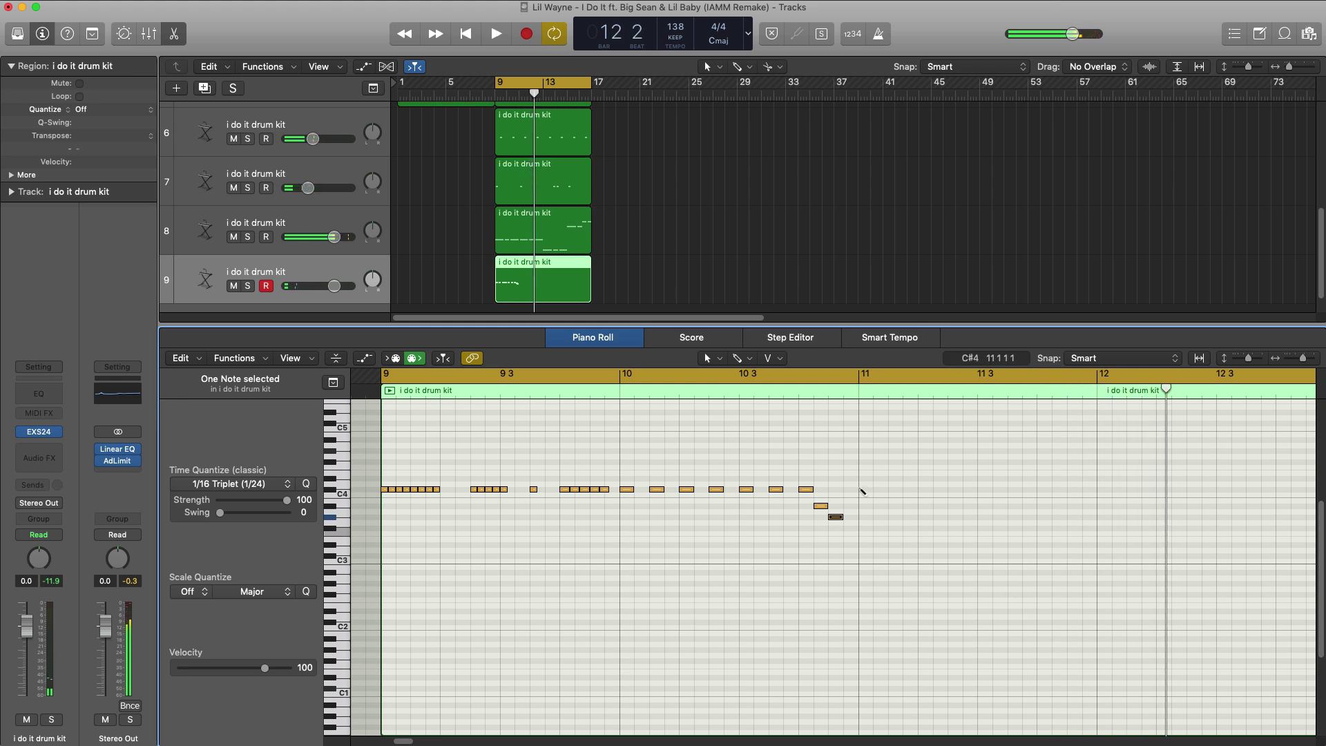
pyautogui.click(862, 489)
pyautogui.press('space')
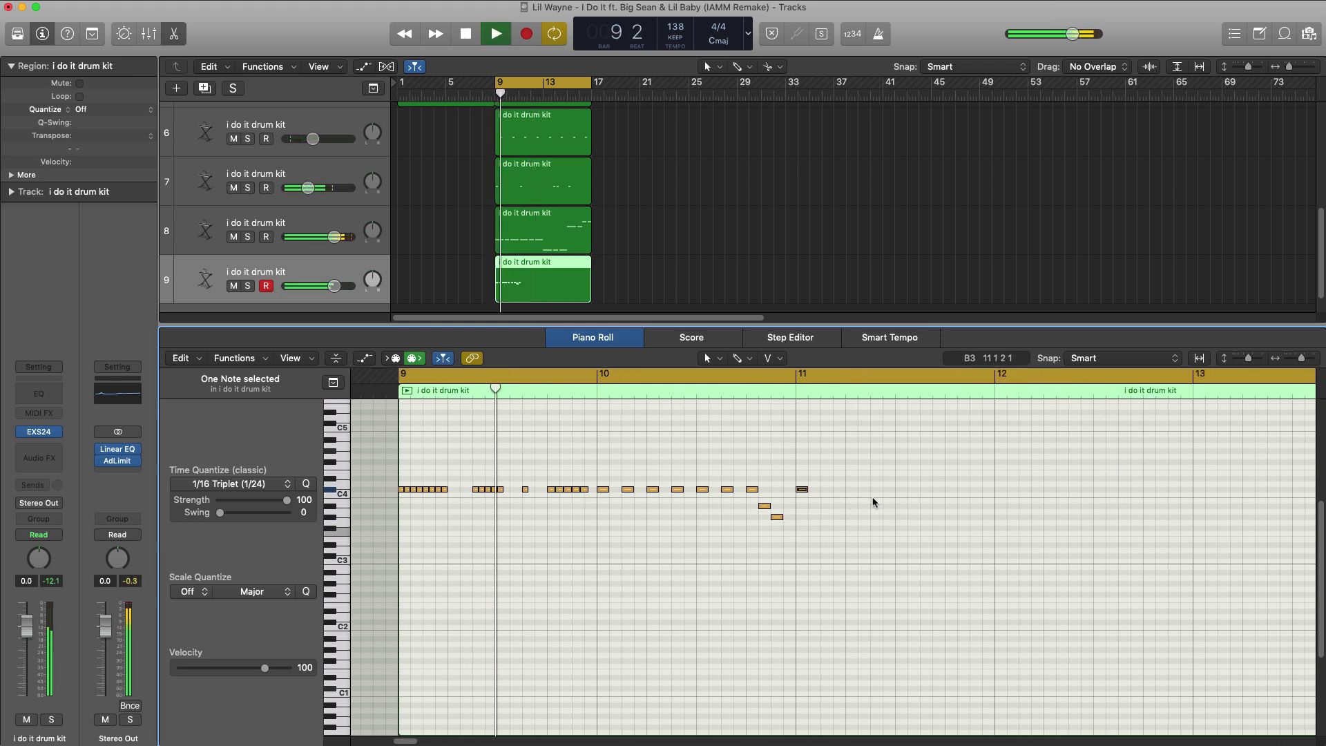
pyautogui.moveTo(797, 376); pyautogui.dragTo(1176, 413)
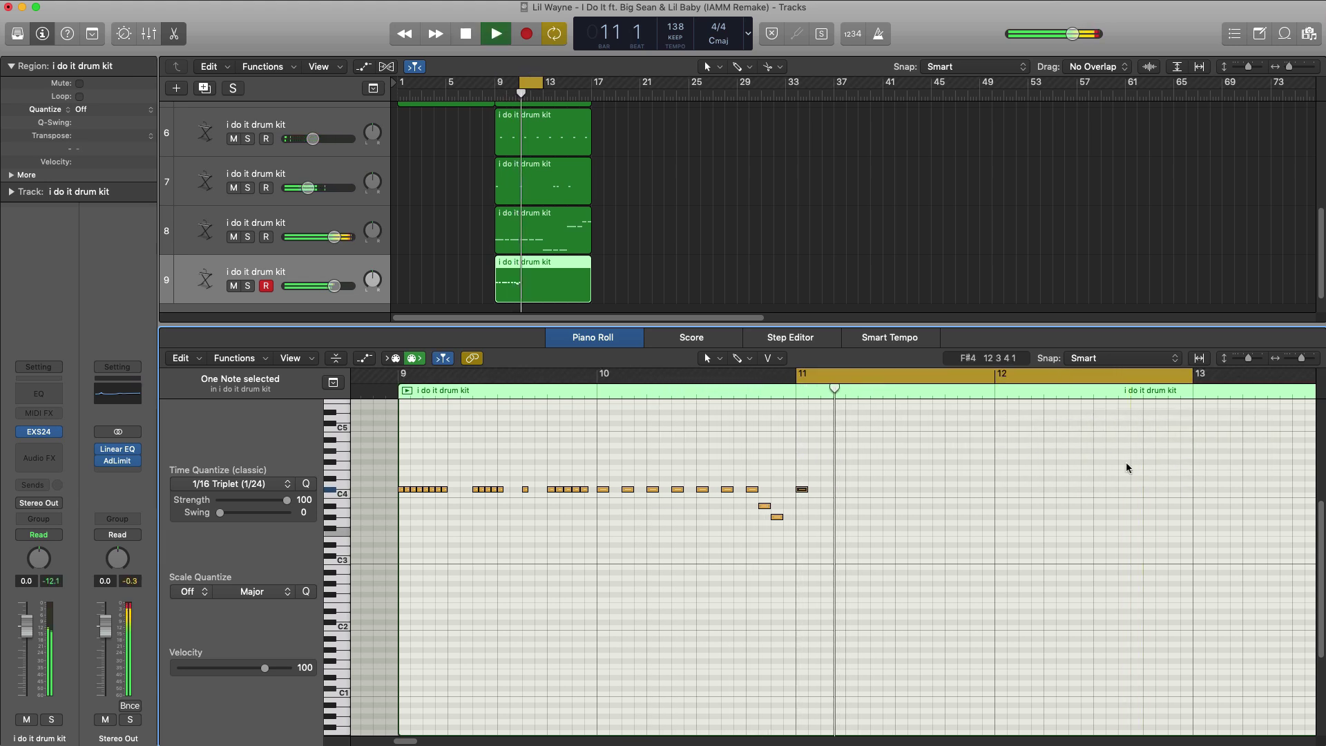
pyautogui.press('space')
# Switch the secondary tool to the Brush Tool, set time quantize to 1/32 Note, and paint five consecutive C#4 notes from 11 1 3.
pyautogui.click(741, 357)
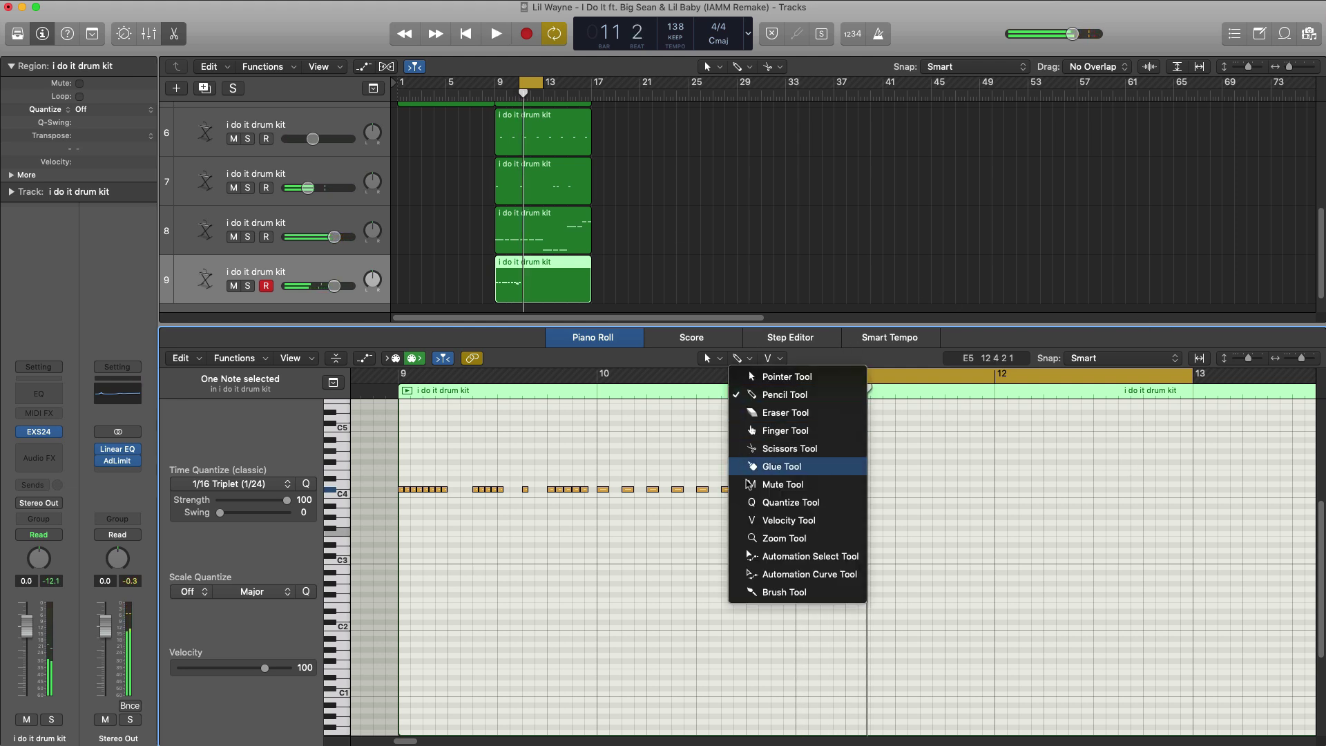
pyautogui.click(777, 598)
pyautogui.click(231, 483)
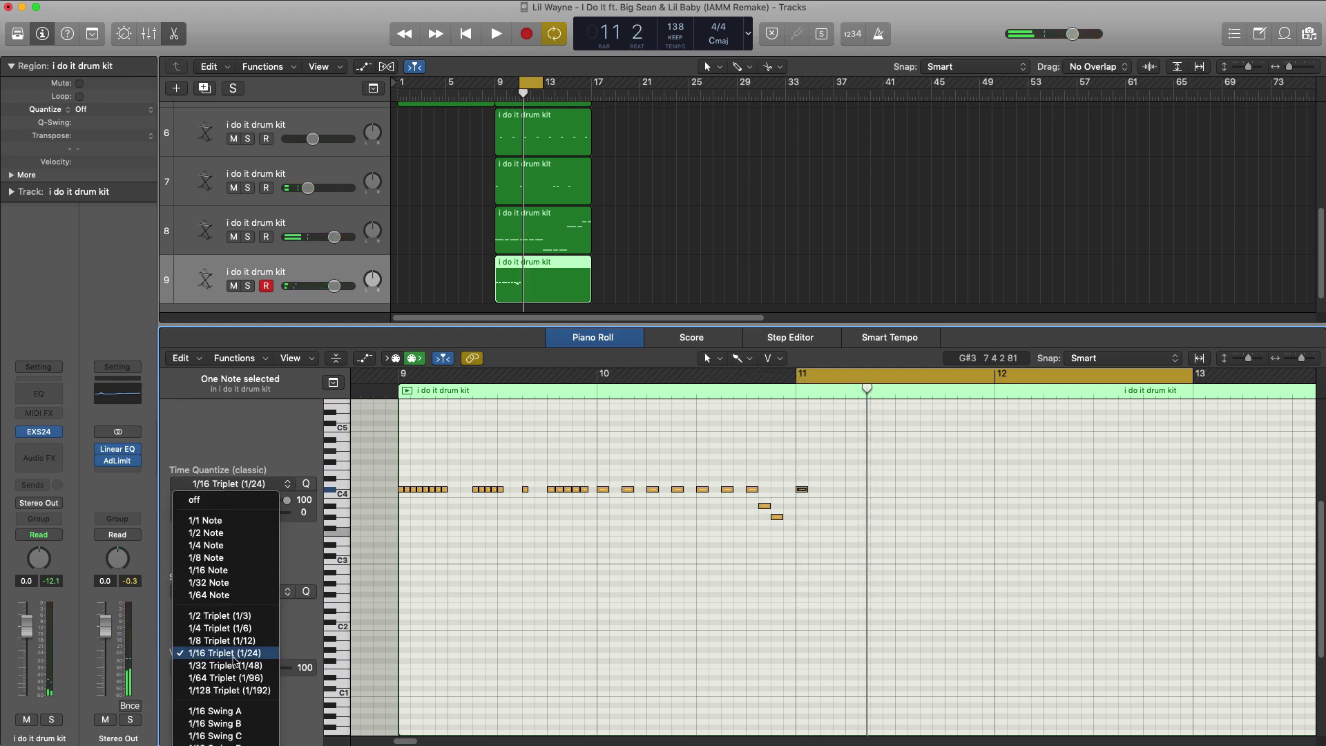
pyautogui.click(224, 585)
pyautogui.press('space')
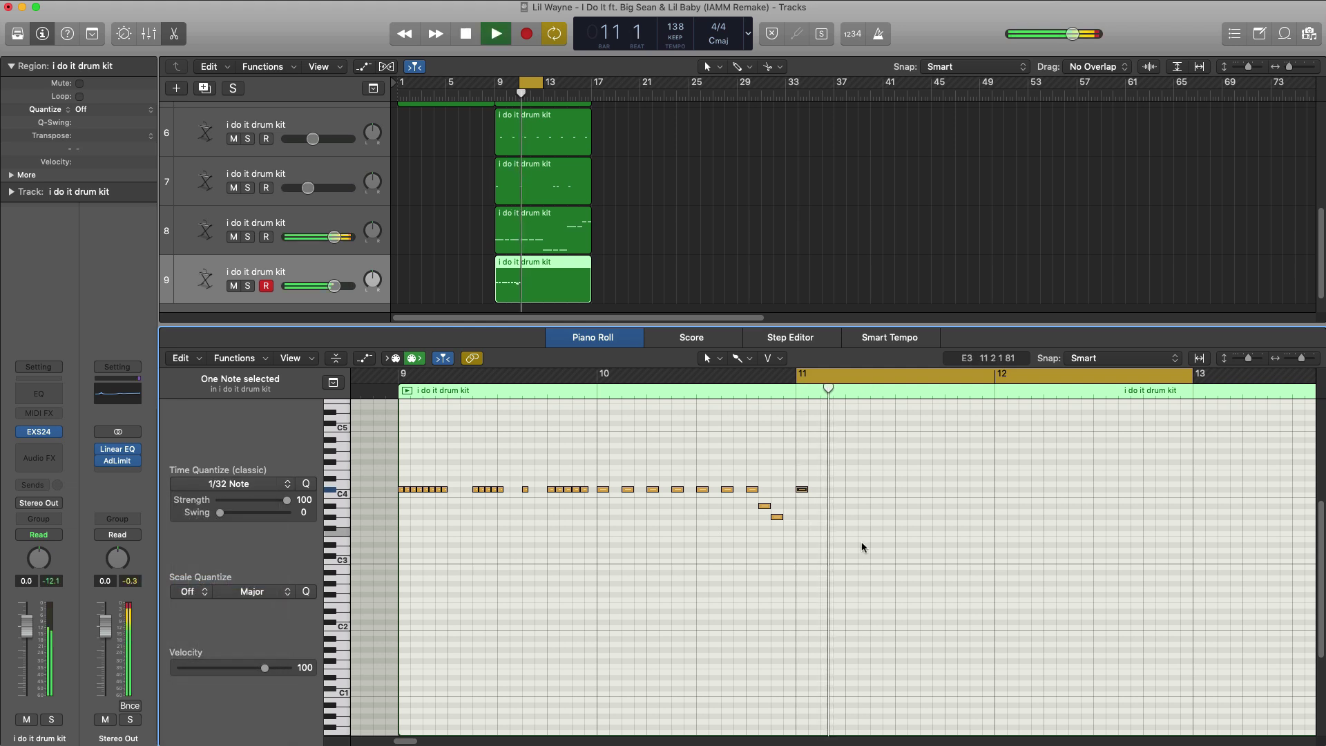
pyautogui.moveTo(823, 493); pyautogui.dragTo(849, 492)
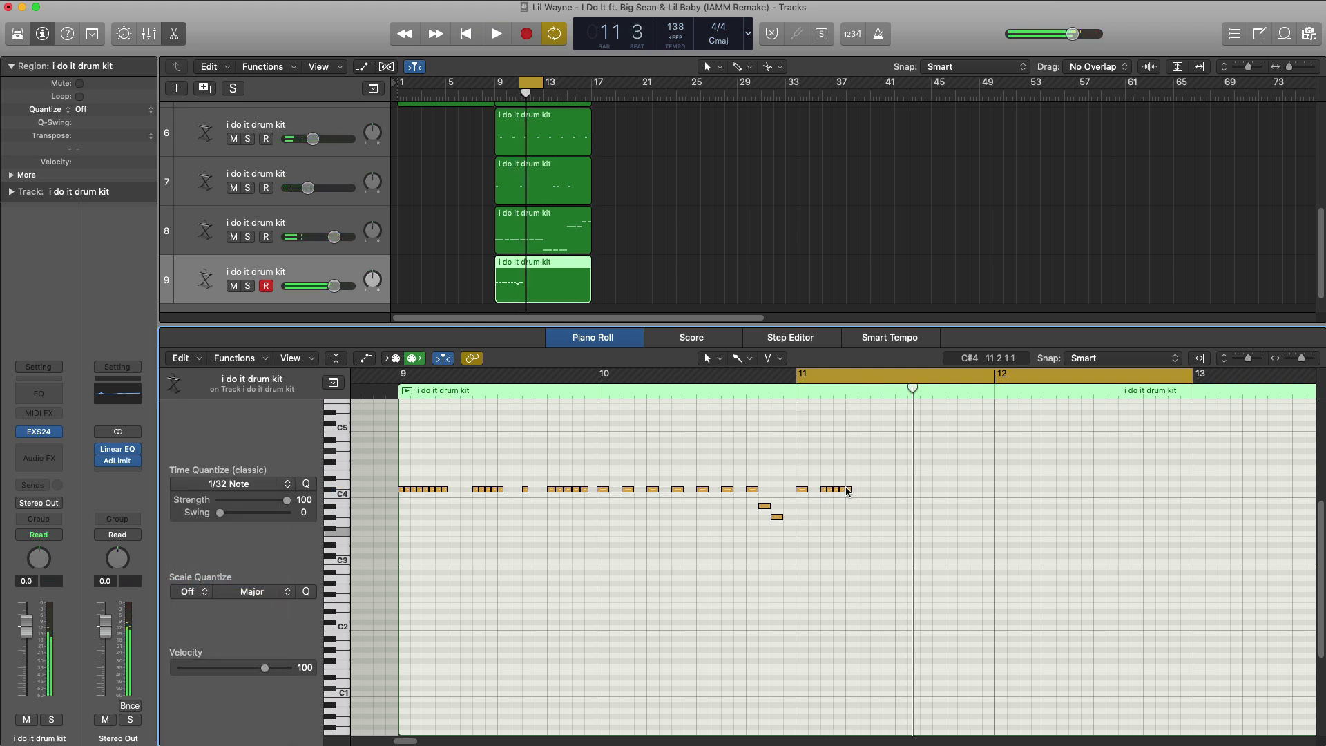
pyautogui.press('space')
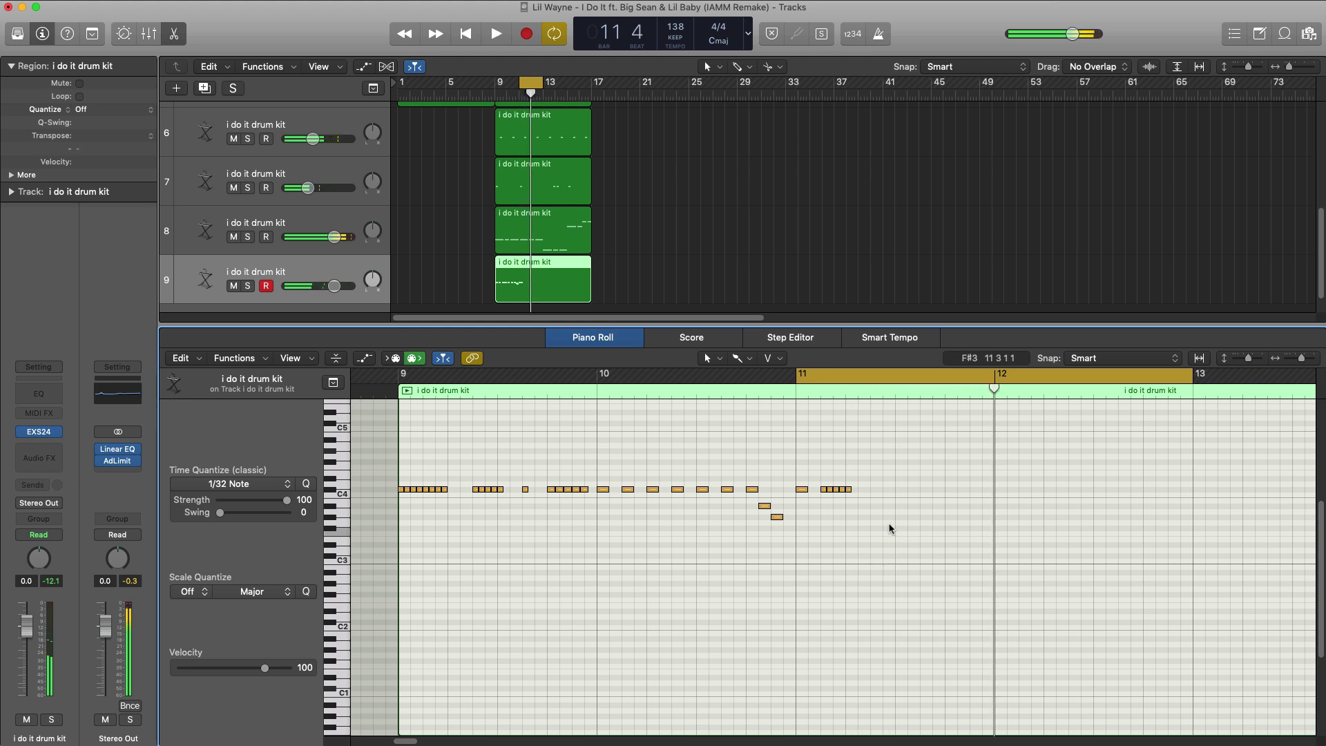
# Paint three consecutive 1/32 C#4 notes from 11 2 3 and single ones at 11 3 1, 11 3 3 and 11 4 3.
pyautogui.press('space')
pyautogui.moveTo(872, 495); pyautogui.dragTo(888, 493)
pyautogui.press('space')
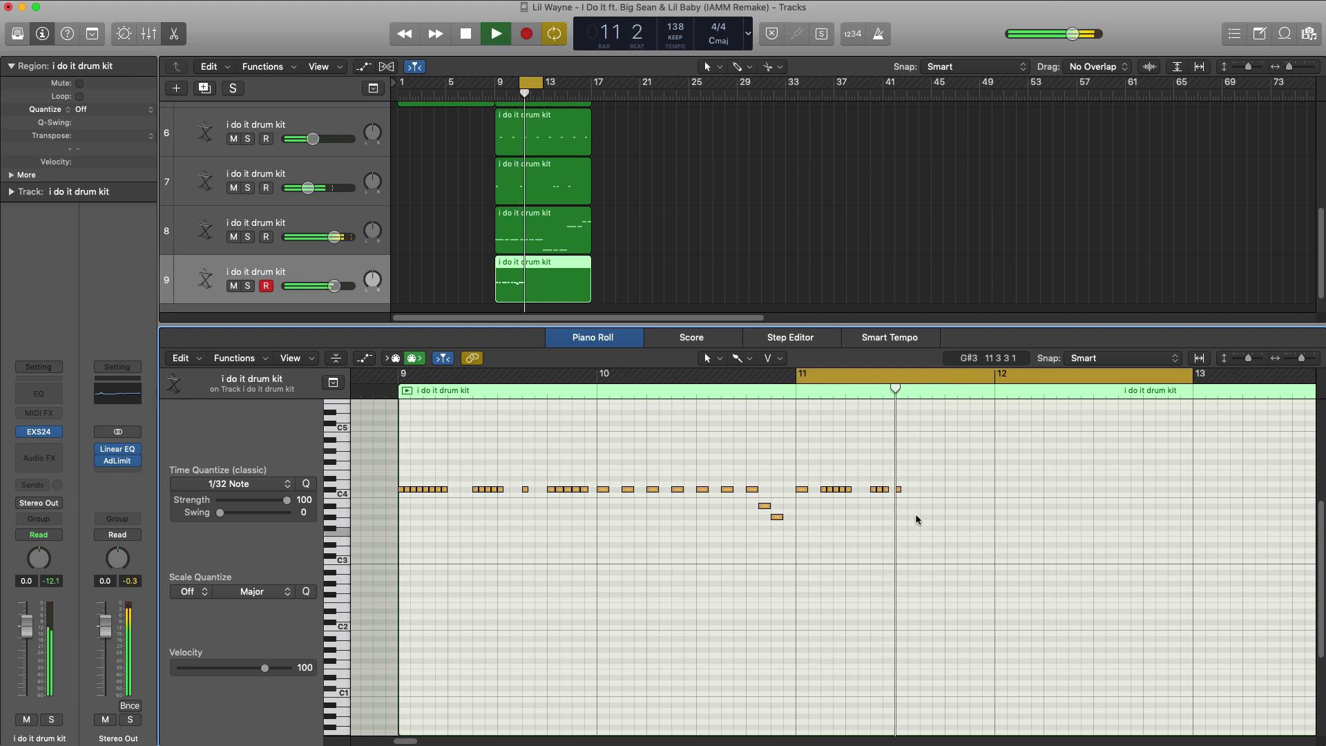
pyautogui.click(923, 490)
pyautogui.press('space')
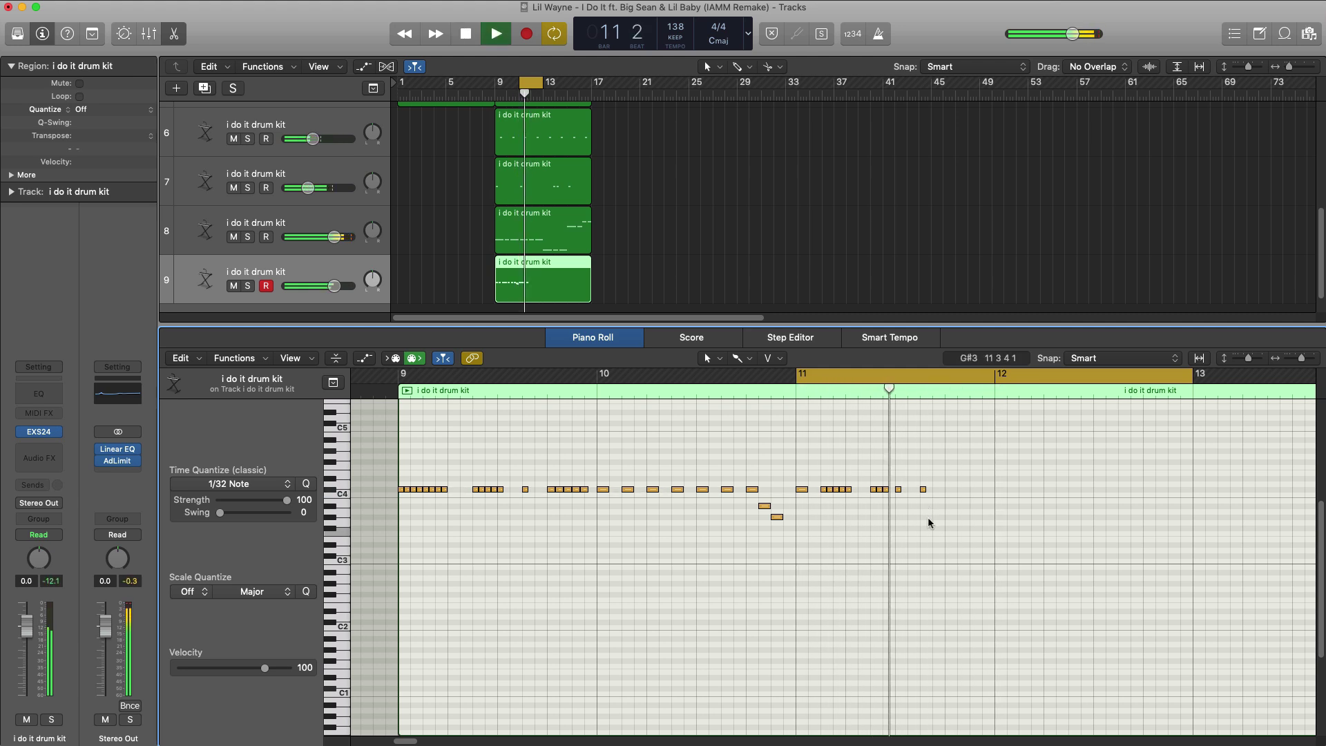
pyautogui.click(972, 490)
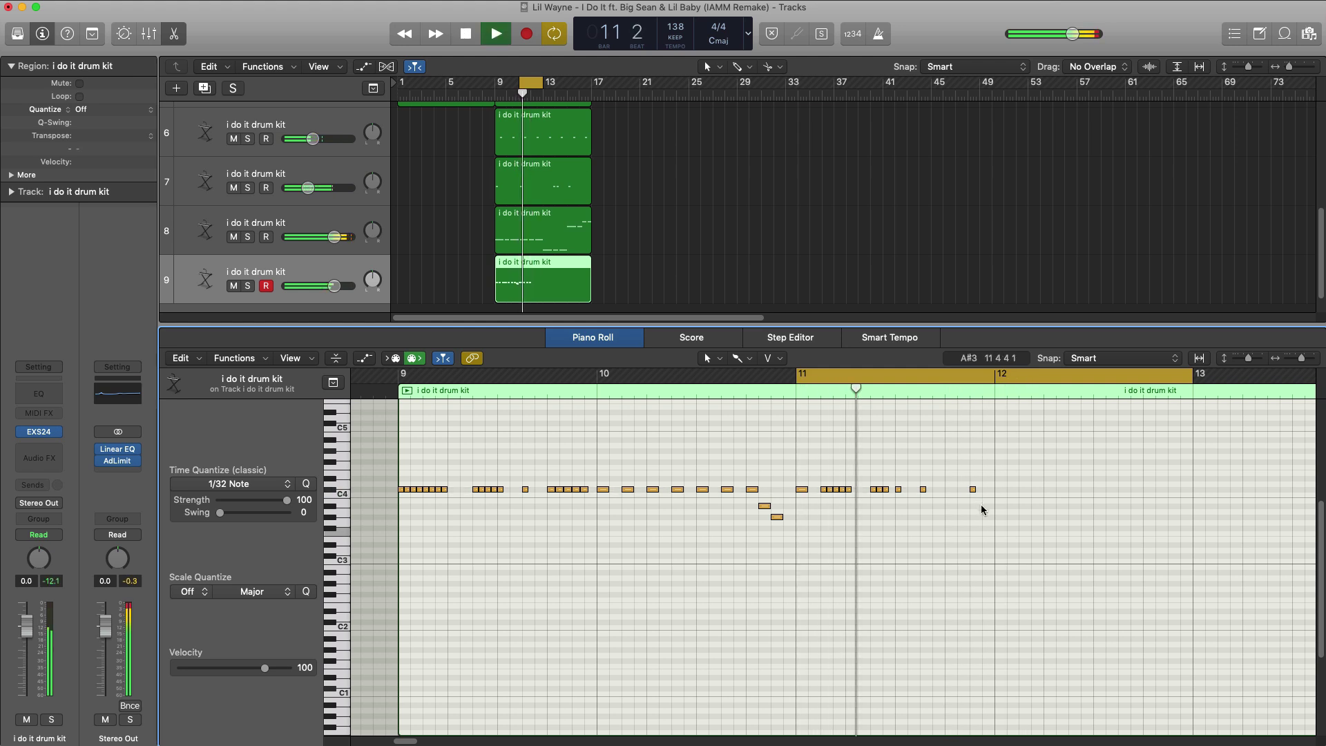
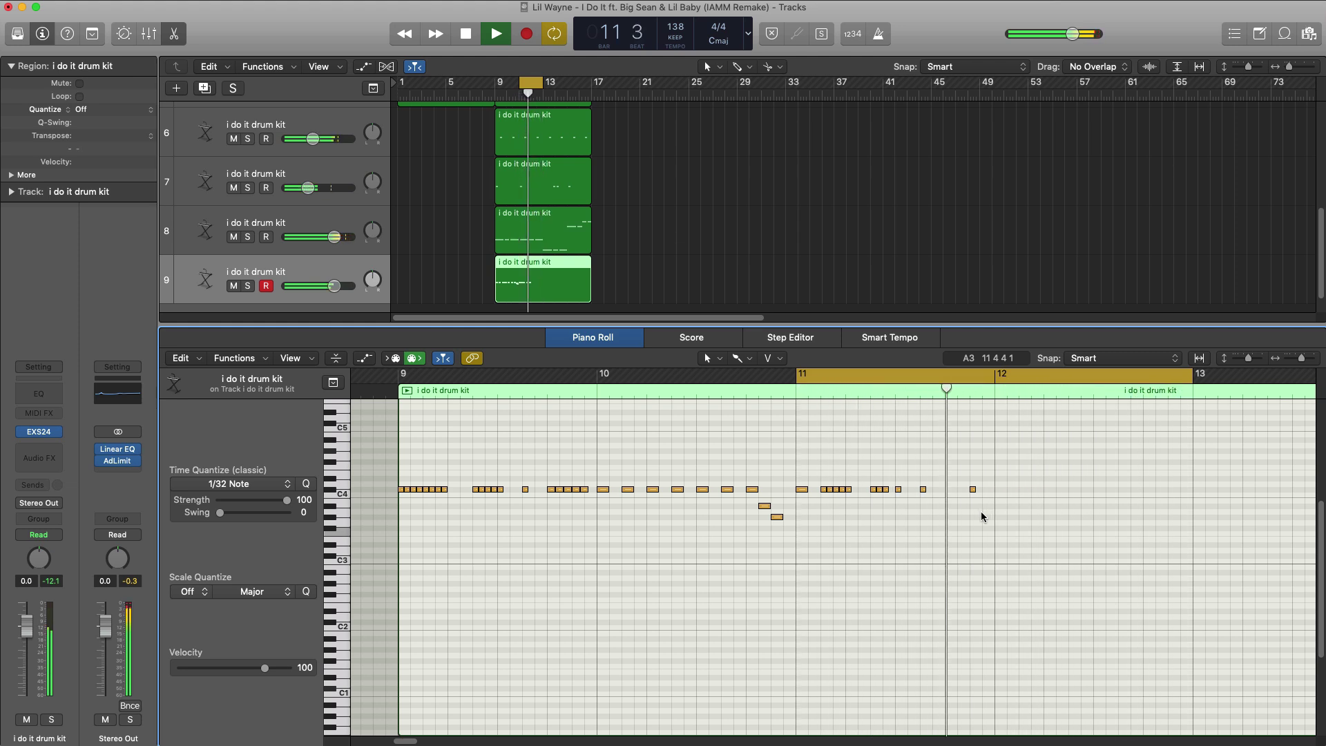
pyautogui.press('space')
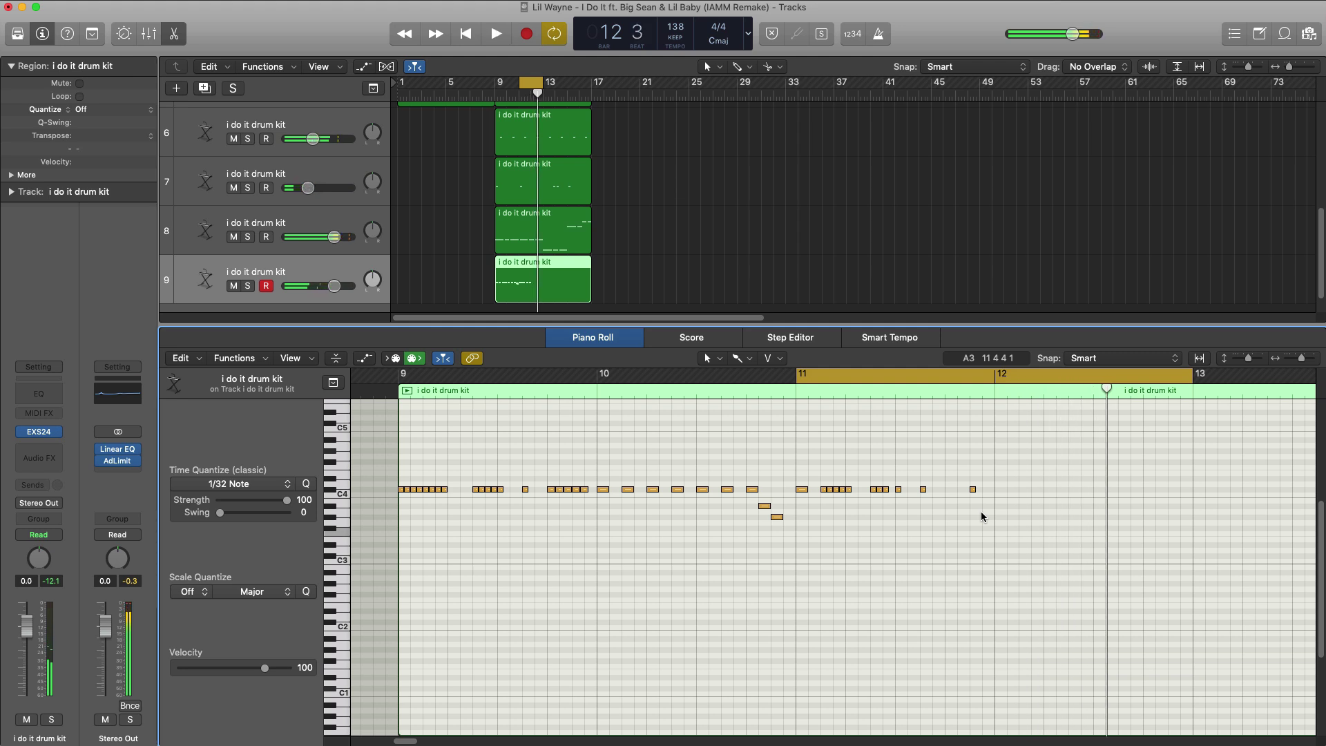
pyautogui.press('space')
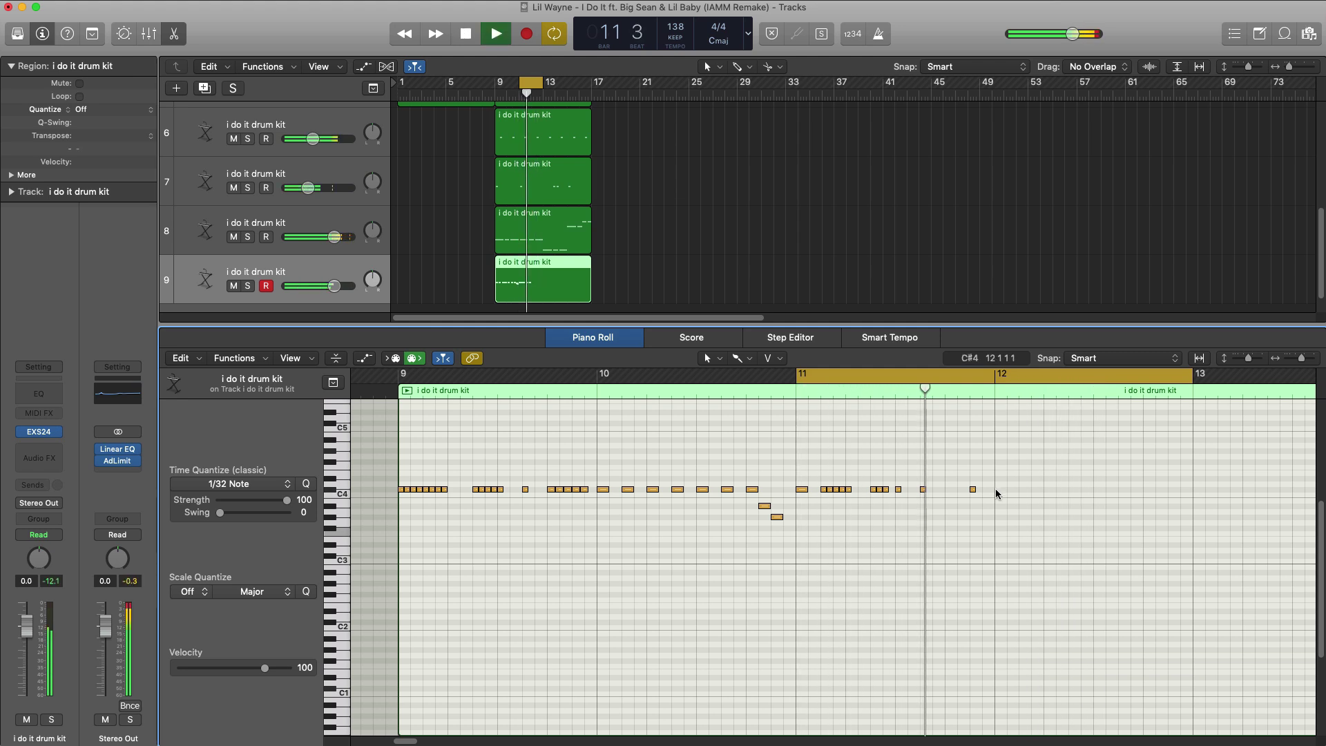
# Paint nine consecutive 1/32 C#4 notes from the start of bar 12, and single ones every eighth from 12 2 3 to 12 4 3.
pyautogui.press('space')
pyautogui.moveTo(995, 487); pyautogui.dragTo(1040, 494)
pyautogui.press('space')
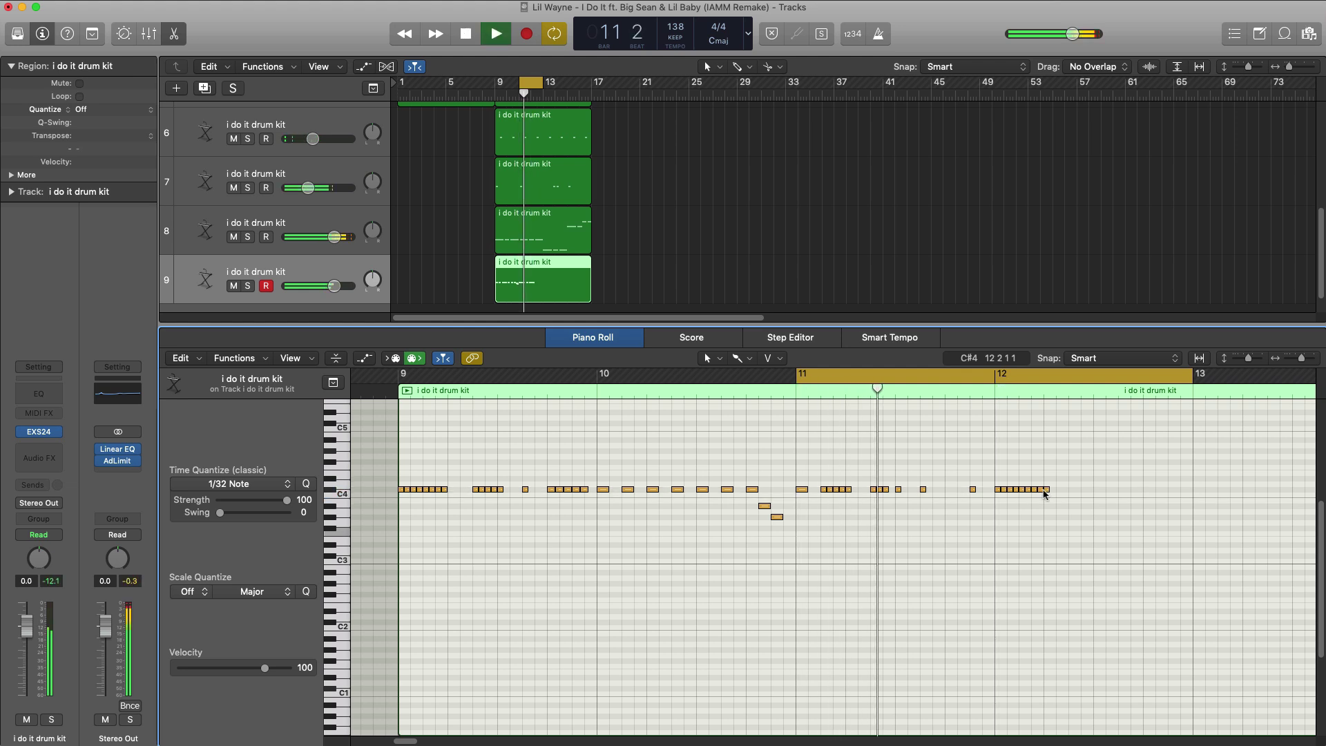
pyautogui.click(1072, 489)
pyautogui.click(1095, 489)
pyautogui.click(1121, 488)
pyautogui.click(1145, 489)
pyautogui.click(1170, 488)
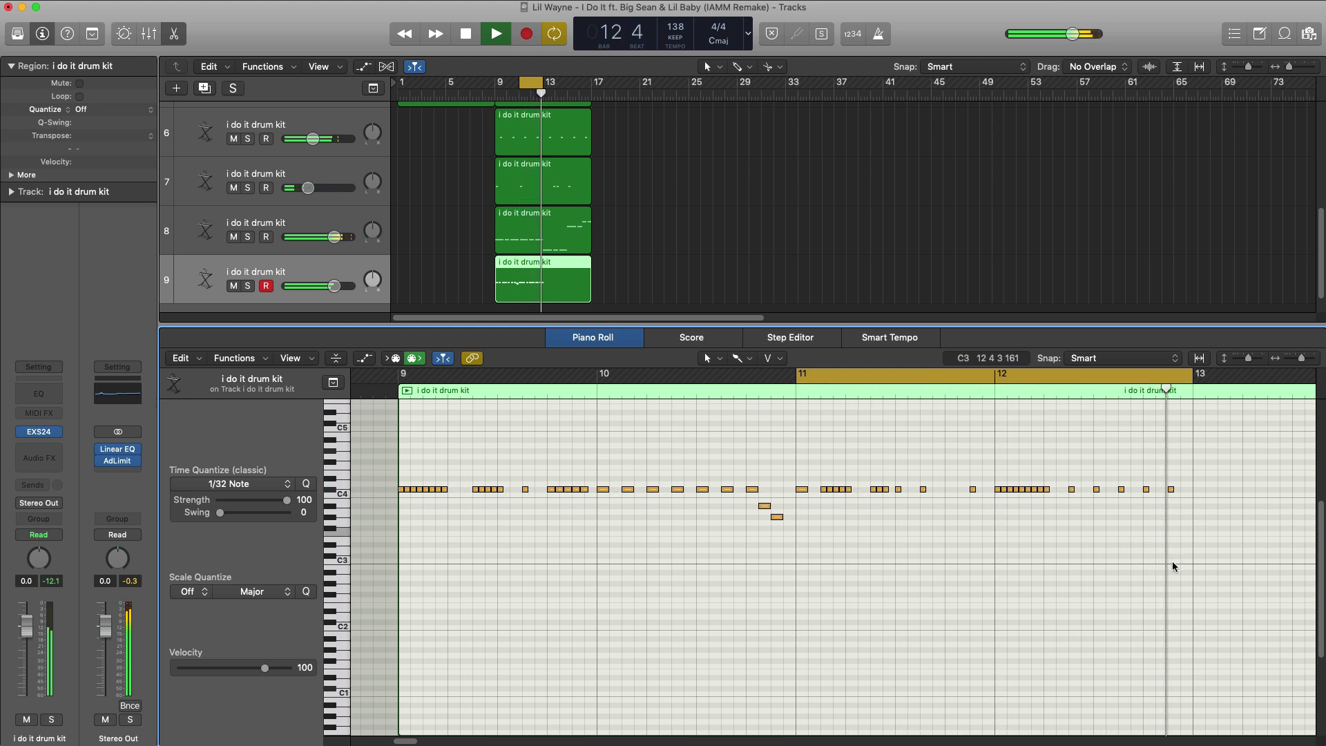
pyautogui.press('space')
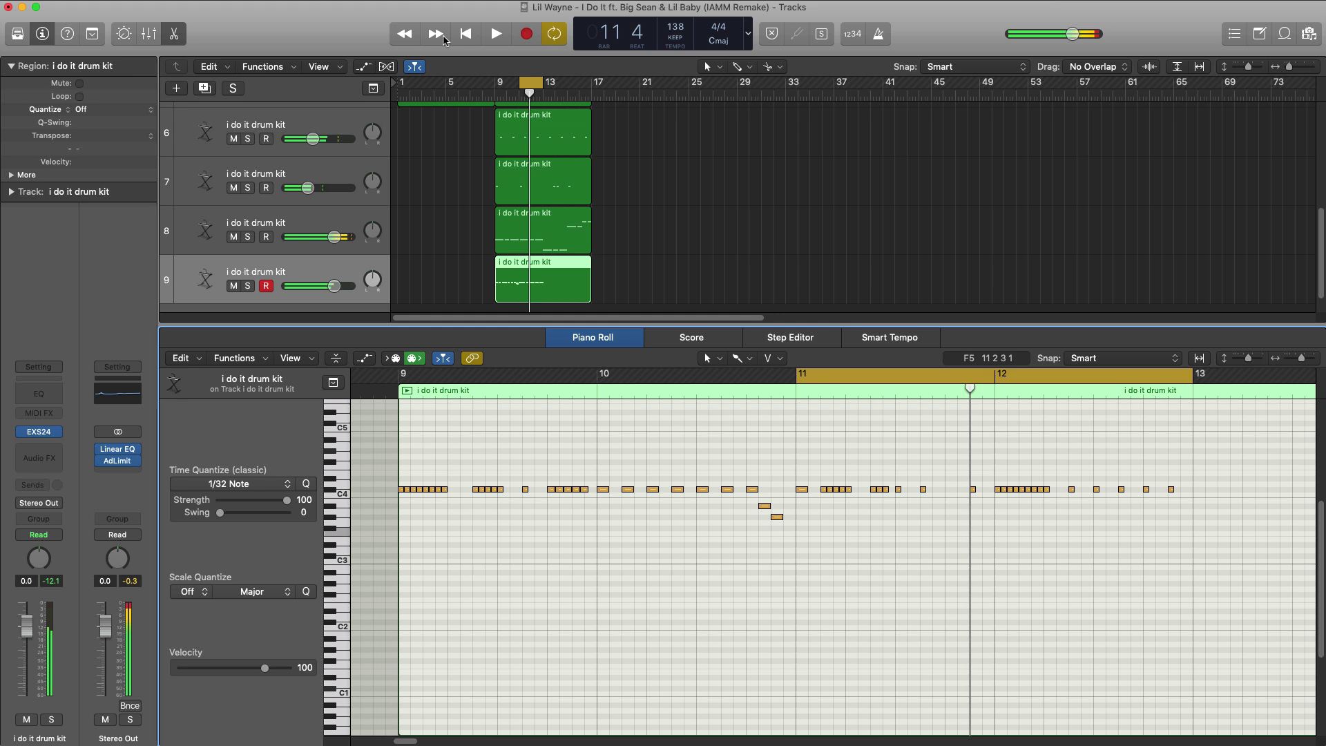
# Set the cycle range to bars 13–16 and repeat all the notes of bars 9–12 there.
pyautogui.moveTo(502, 86); pyautogui.dragTo(637, 211)
pyautogui.scroll(-5, 698, 408)
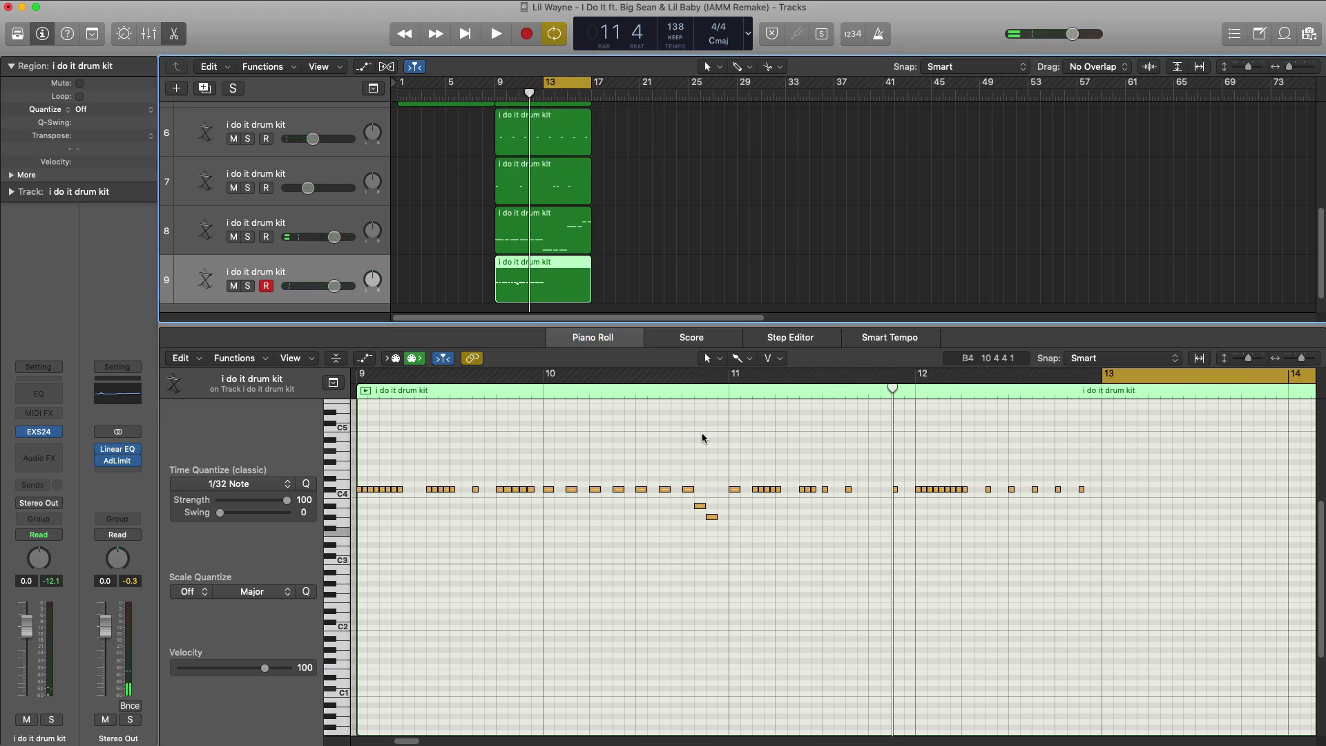
pyautogui.hscroll(5, 695, 449)
pyautogui.moveTo(963, 552); pyautogui.dragTo(365, 445)
pyautogui.press('super+r')
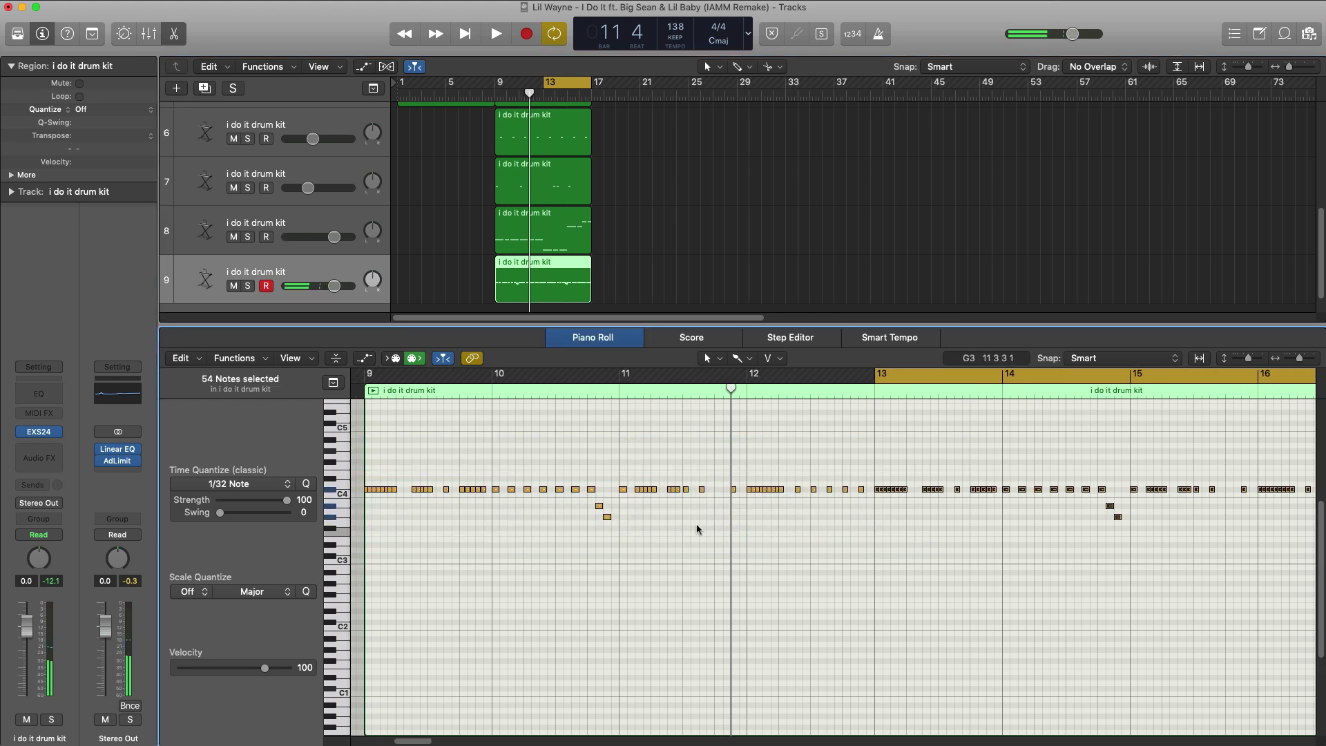
pyautogui.hscroll(7, 696, 519)
pyautogui.press('space')
pyautogui.scroll(5, 692, 517)
pyautogui.scroll(-4, 692, 517)
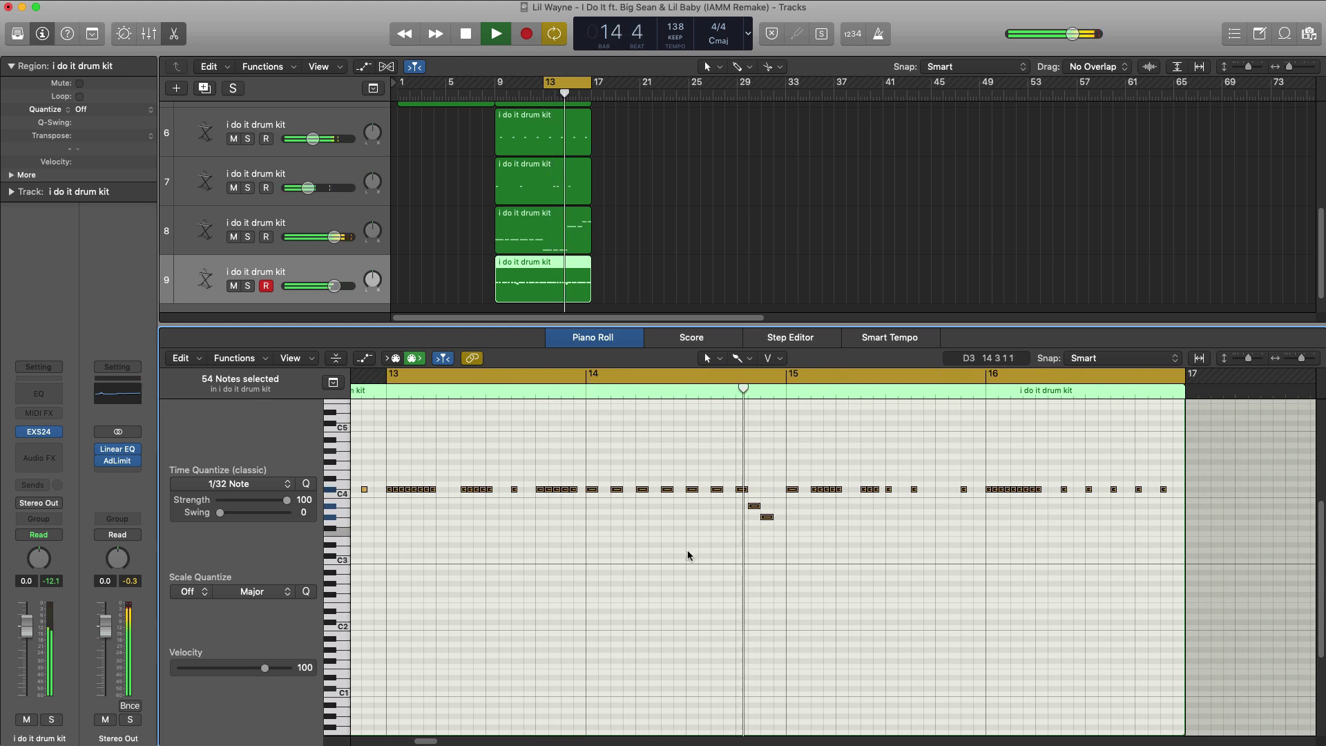
# Delete the A#3 note near the end of bar 14 and raise the G#3 note at 14 4 3 to C#4.
pyautogui.press('space')
pyautogui.press('space')
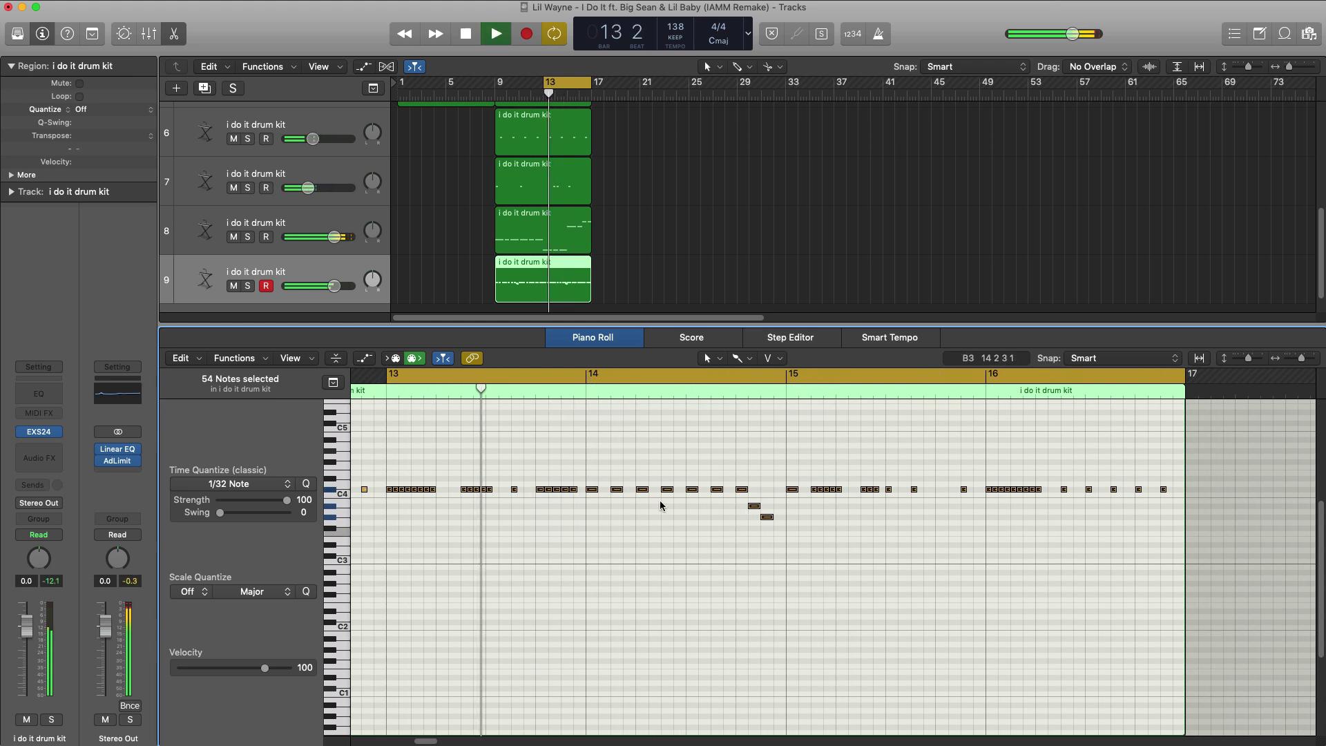
pyautogui.press('space')
pyautogui.press('space')
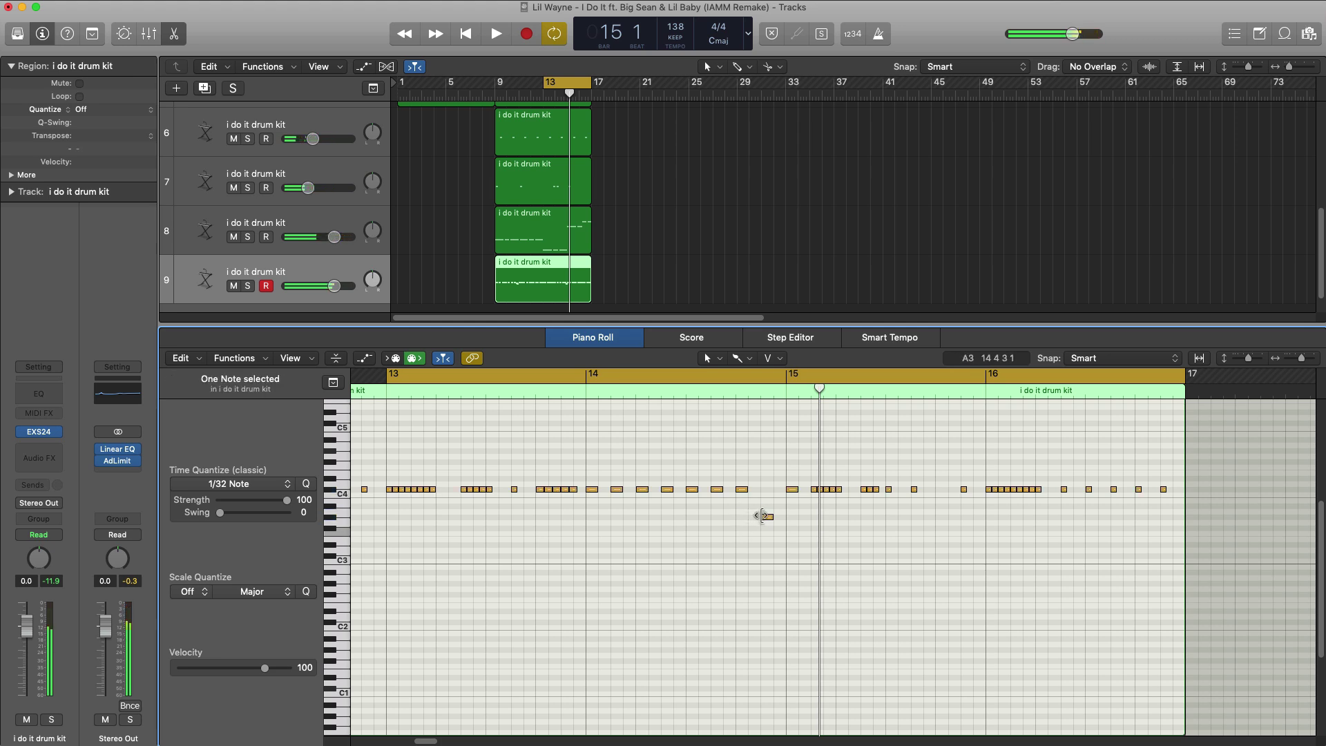
pyautogui.moveTo(765, 515); pyautogui.dragTo(765, 491)
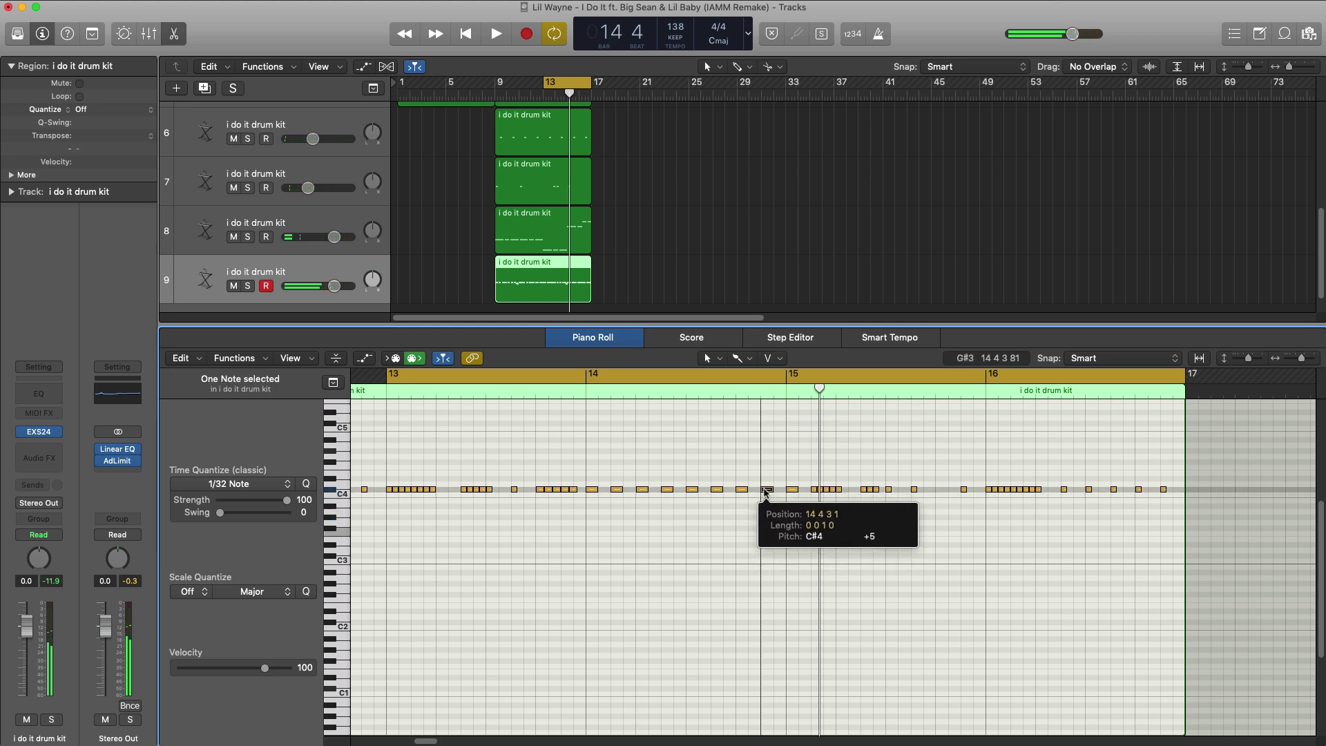
pyautogui.press('space')
# Replace the two 1/32 note runs in bar 15 with single C#4 notes at 15 1 3, 15 2 1 and 15 2 3.
pyautogui.press('space')
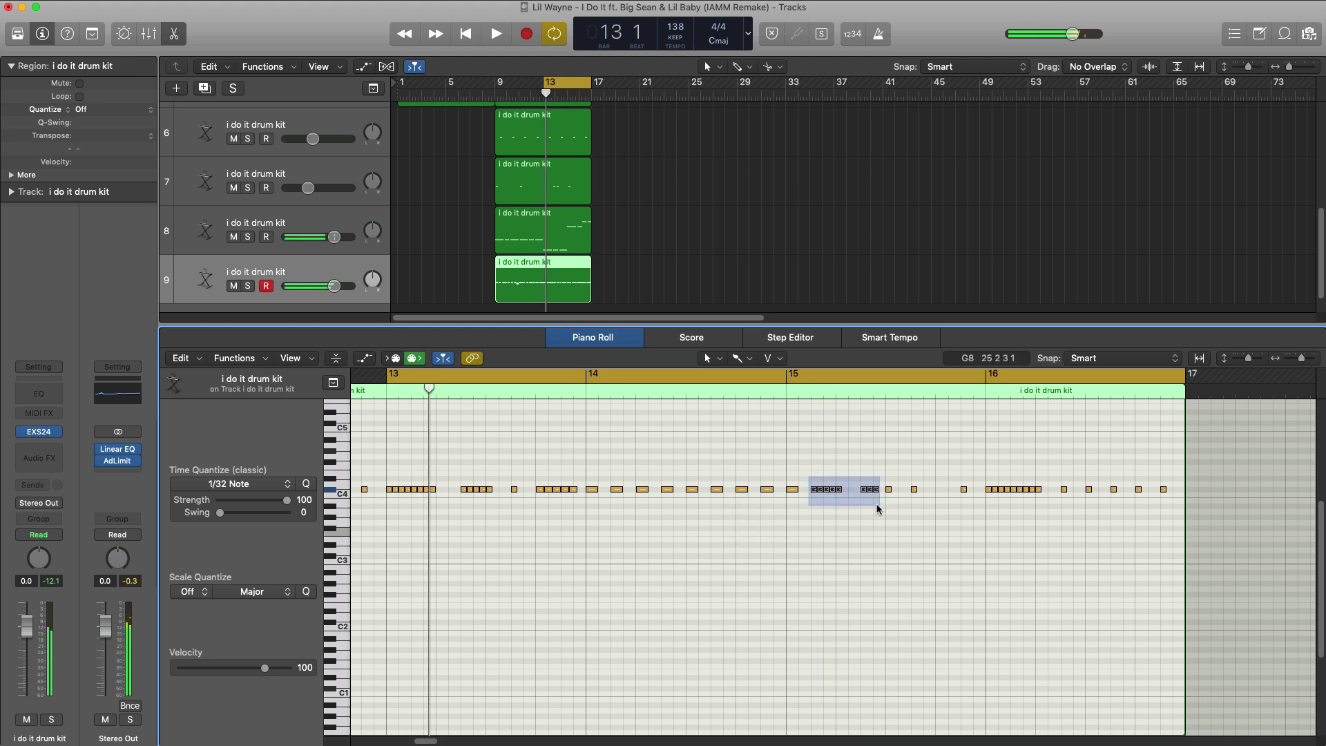
pyautogui.moveTo(878, 509); pyautogui.dragTo(877, 509)
pyautogui.click(813, 488)
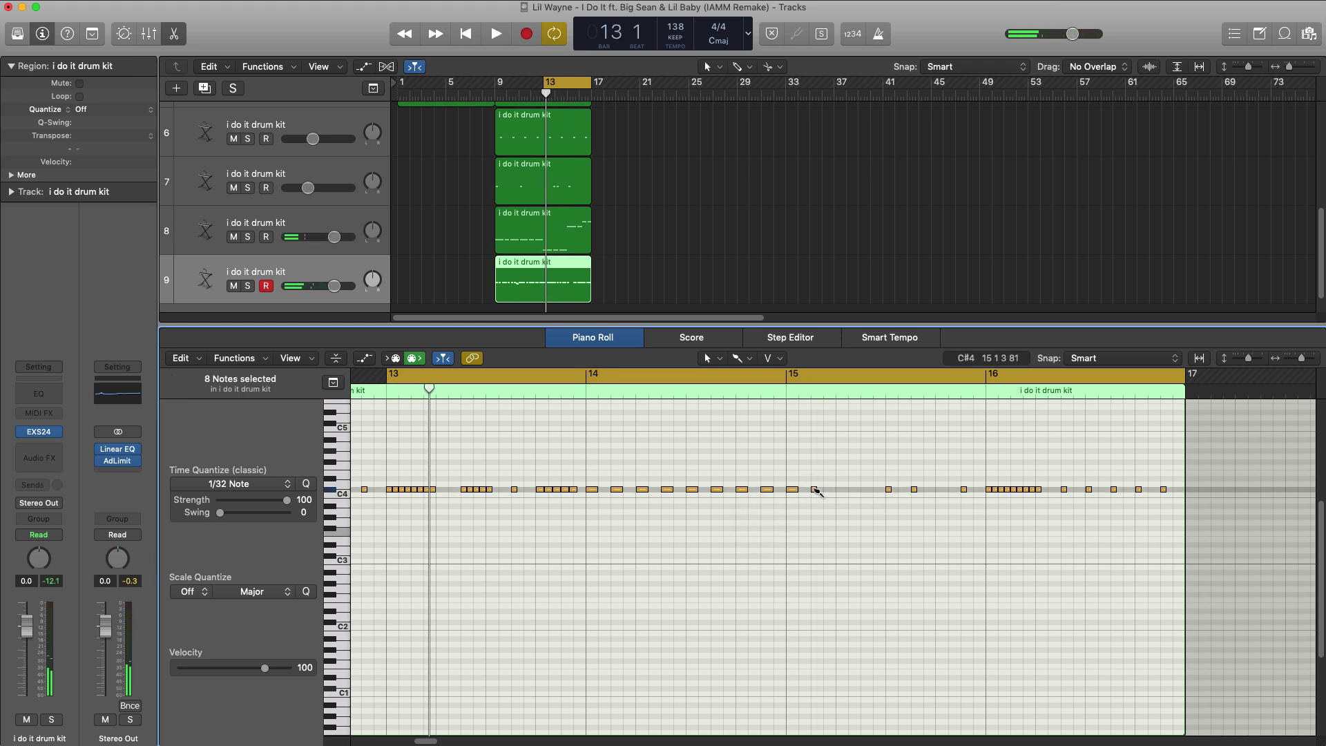
pyautogui.press('space')
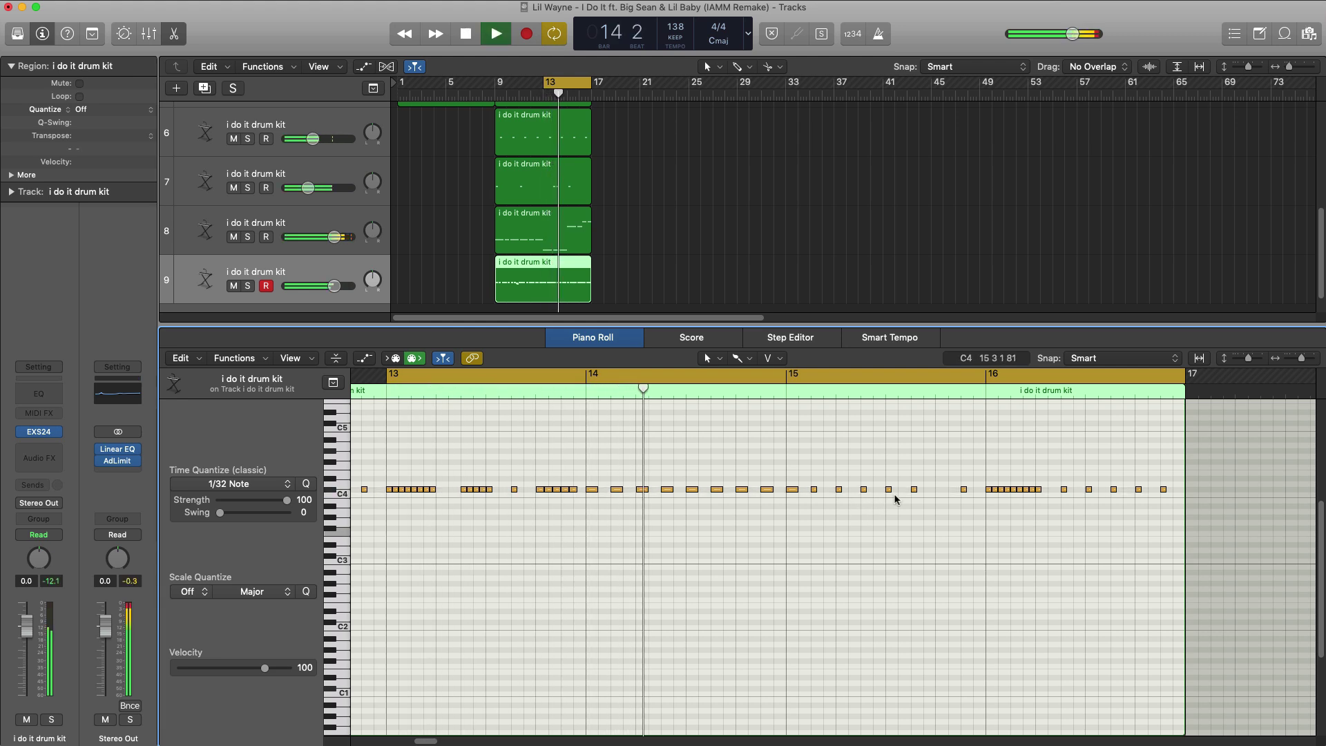
# Erase the C#4 at 15 4 3 and the last four notes of bar 16's opening run, and add C#4 notes at 16 2 4 and 16 4 2.
pyautogui.click(963, 489)
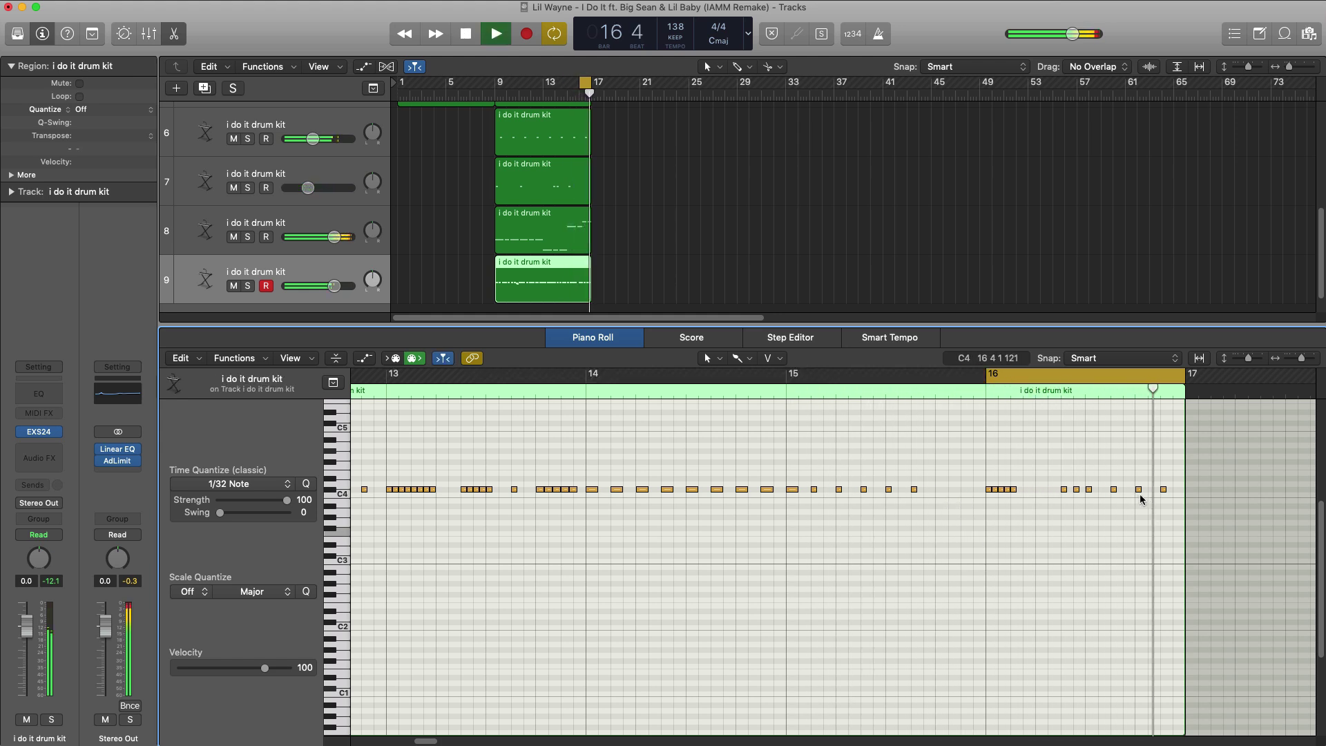
pyautogui.click(1151, 490)
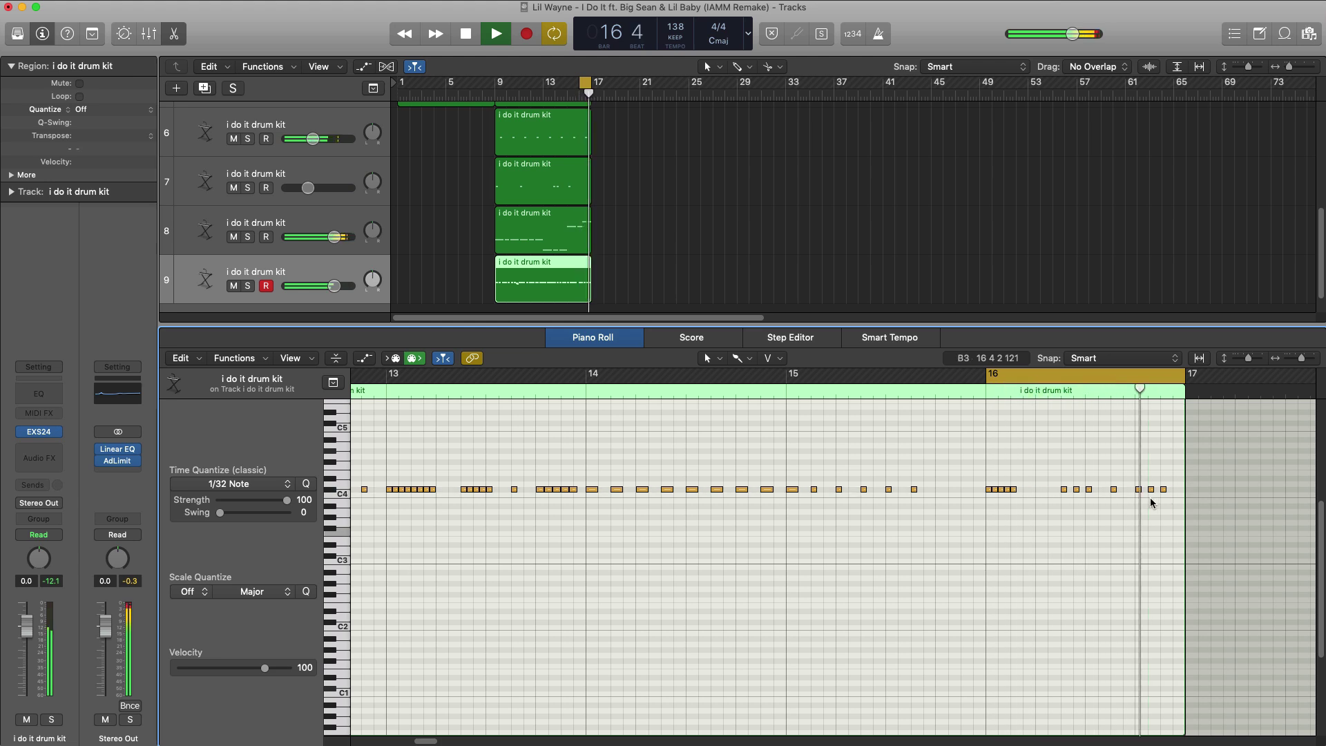
pyautogui.press('space')
# Set the cycle range to bars 9–16 and reopen the track 9 region in the Piano Roll to play the full pattern.
pyautogui.press('x')
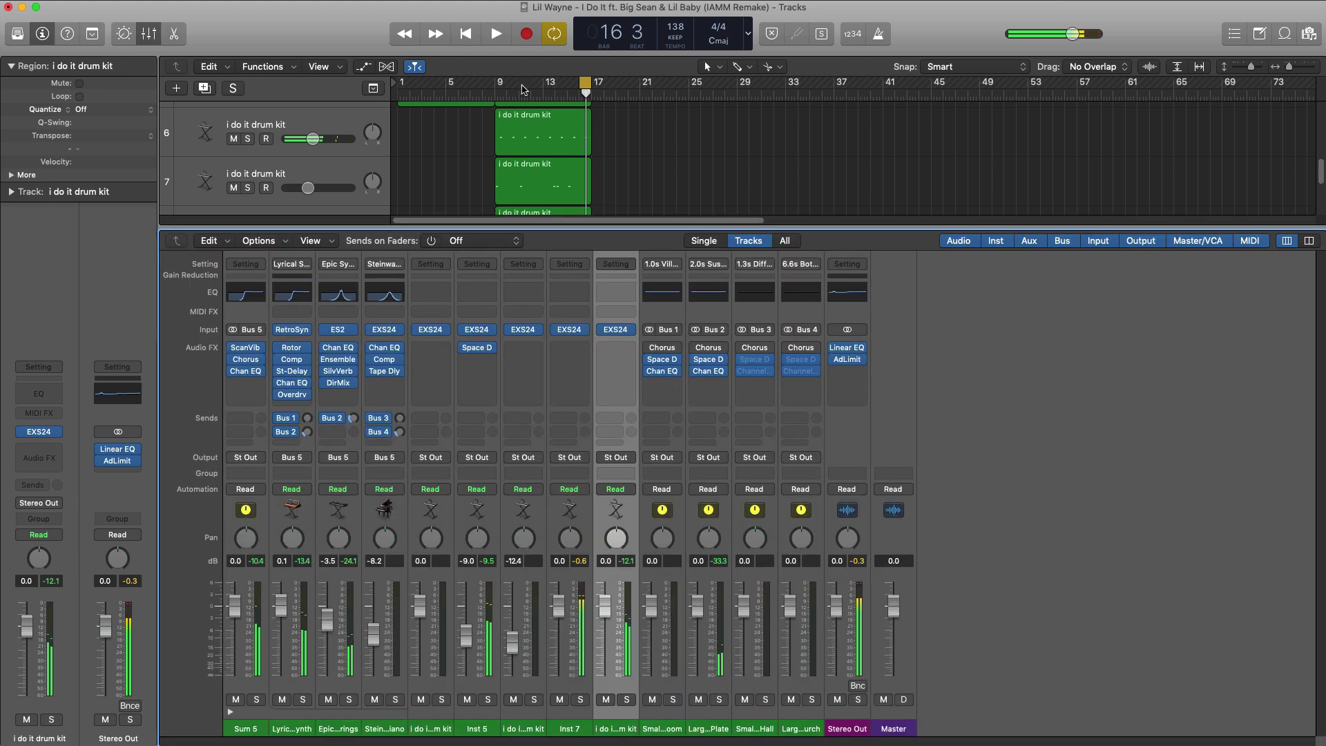
pyautogui.press('x')
pyautogui.moveTo(499, 88); pyautogui.dragTo(590, 88)
pyautogui.click(523, 523)
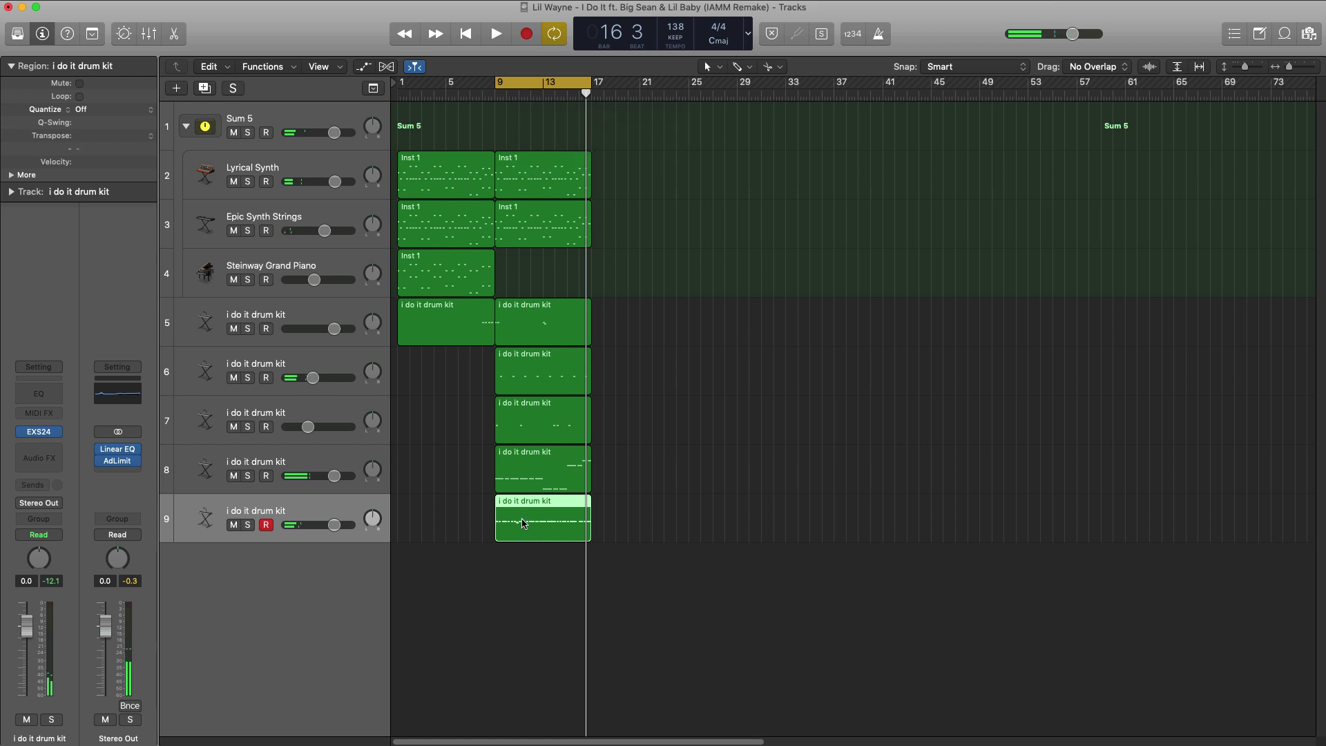
pyautogui.doubleClick(523, 523)
pyautogui.press('space')
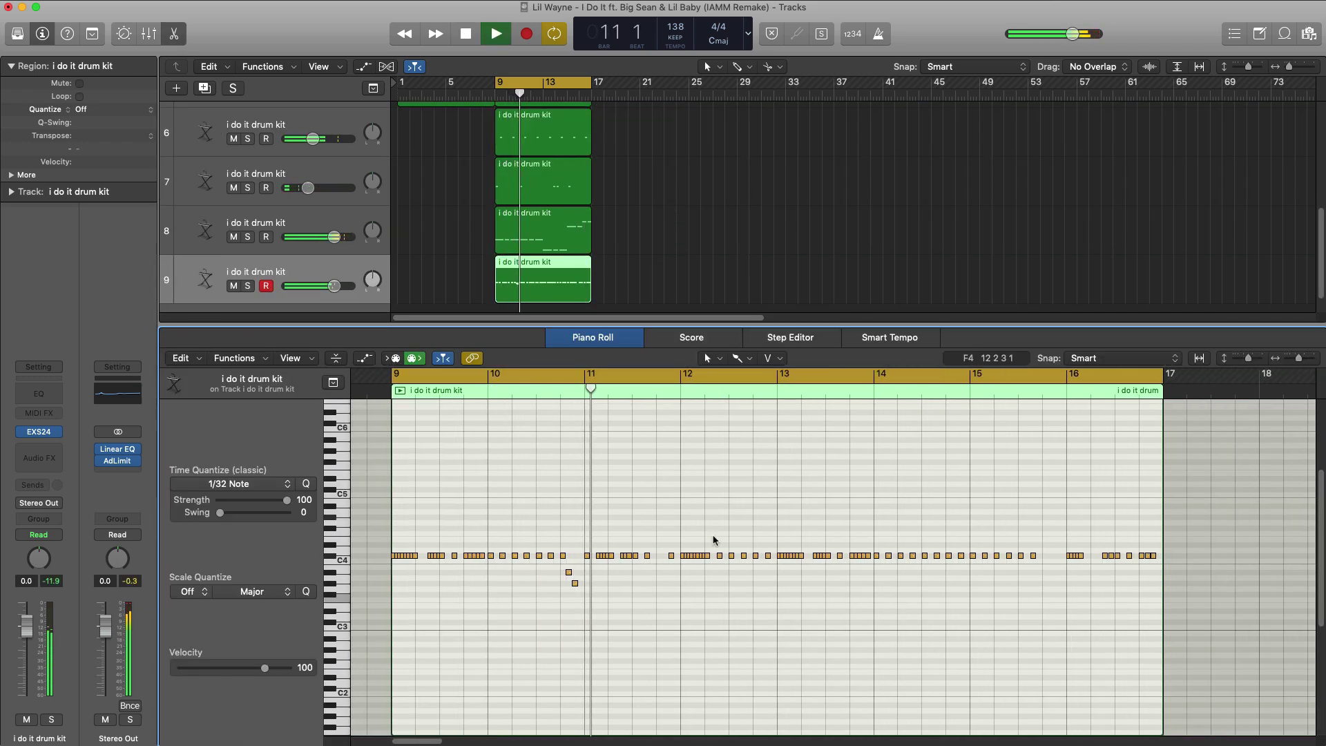
# Add a Channel EQ to track 9 with a low cut at 7900 Hz, and compare the sound with the EQ bypassed.
pyautogui.press('space')
pyautogui.click(250, 298)
pyautogui.click(29, 389)
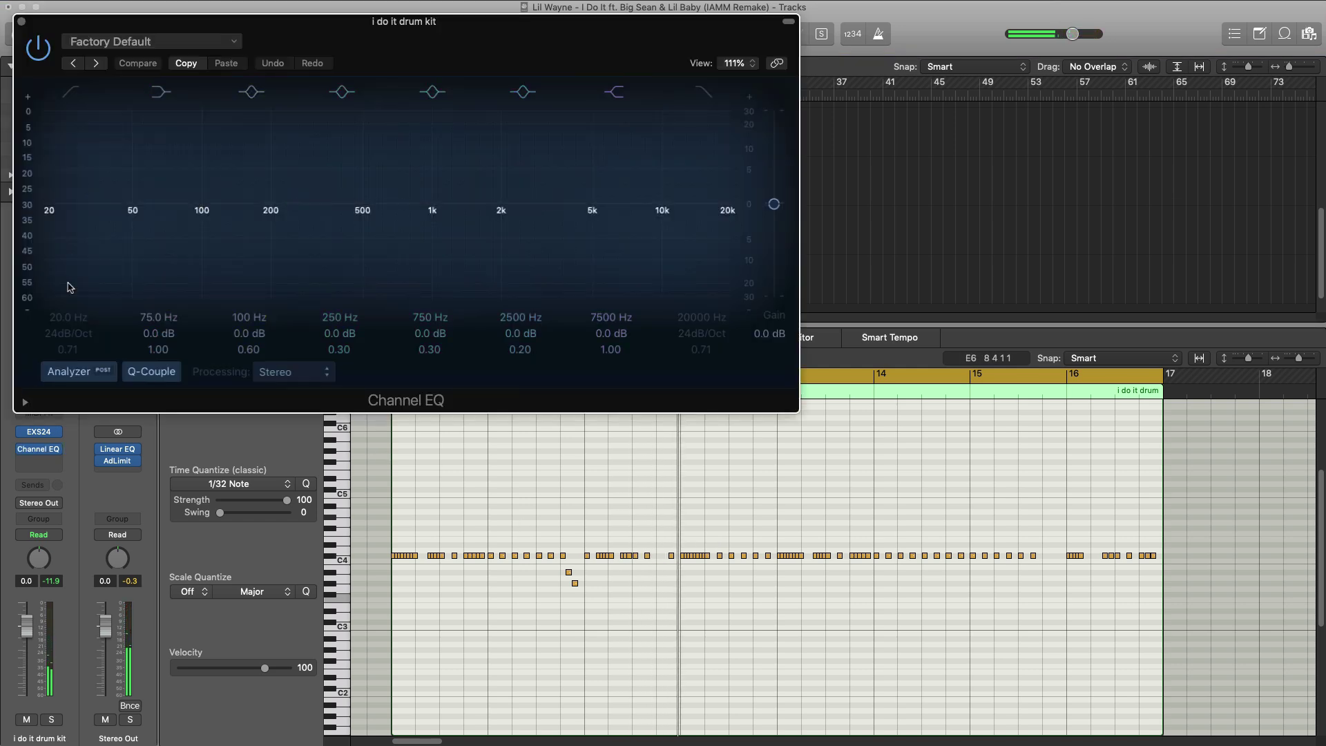
pyautogui.click(73, 99)
pyautogui.press('space')
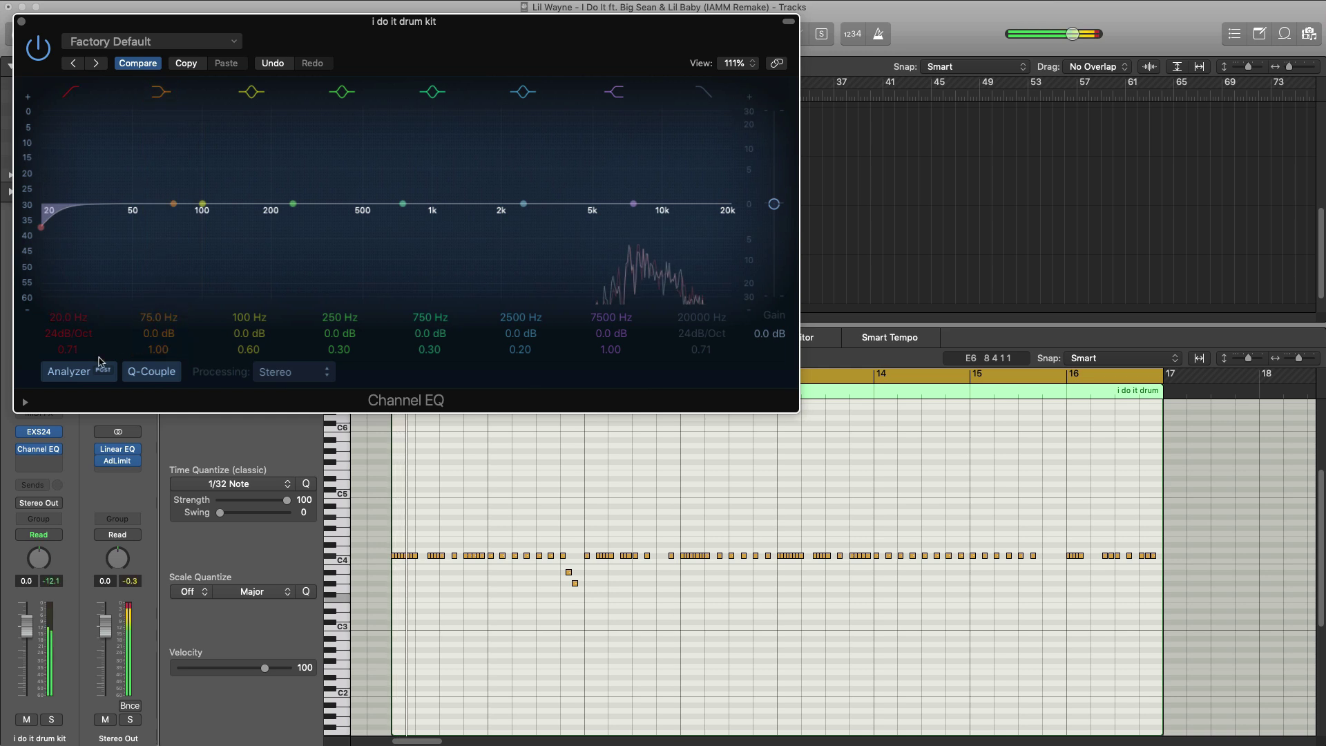
pyautogui.moveTo(77, 315); pyautogui.dragTo(77, 154)
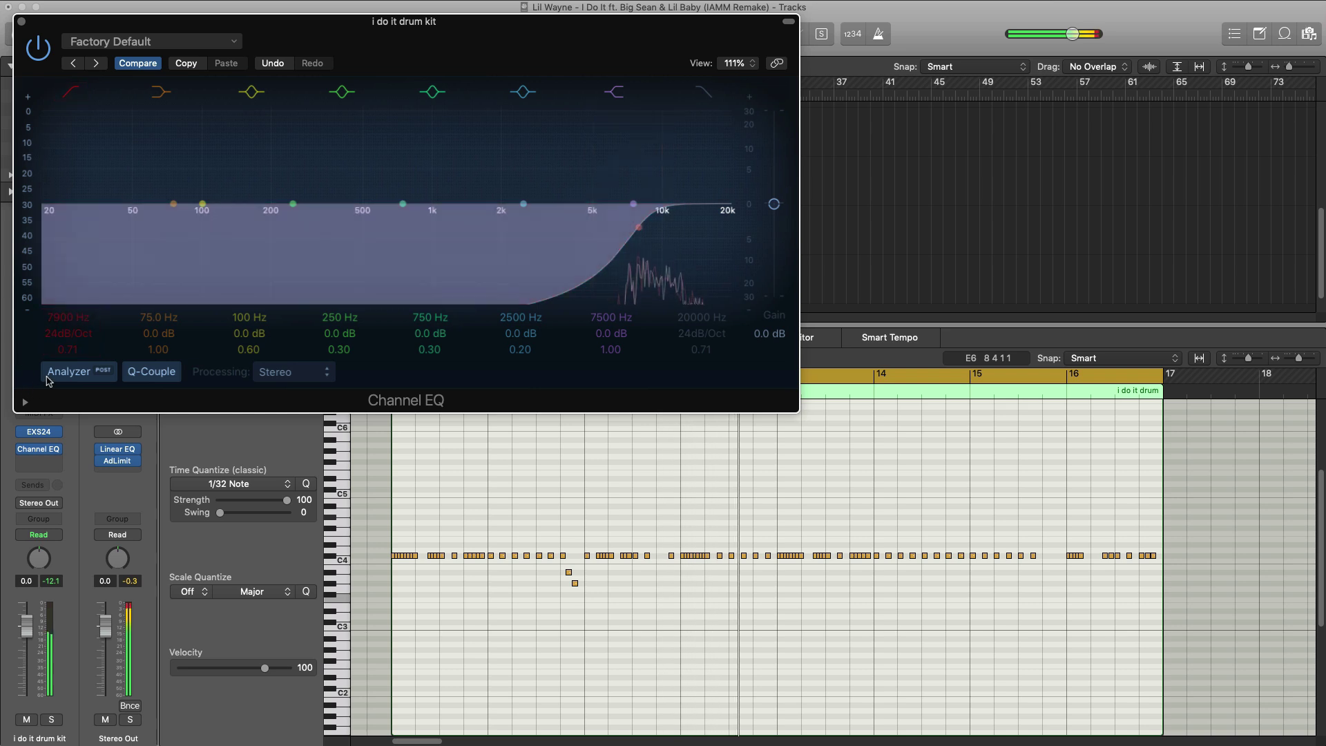
pyautogui.click(31, 47)
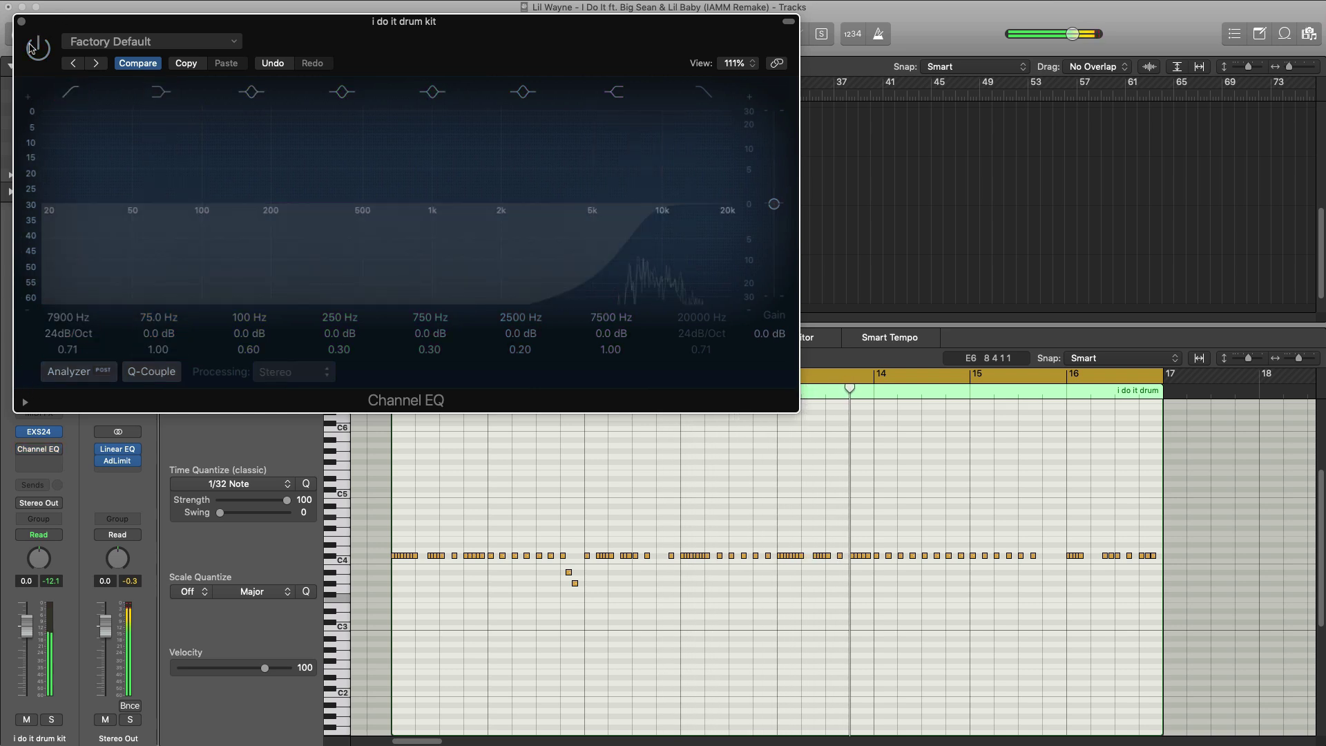
pyautogui.click(31, 47)
pyautogui.click(22, 22)
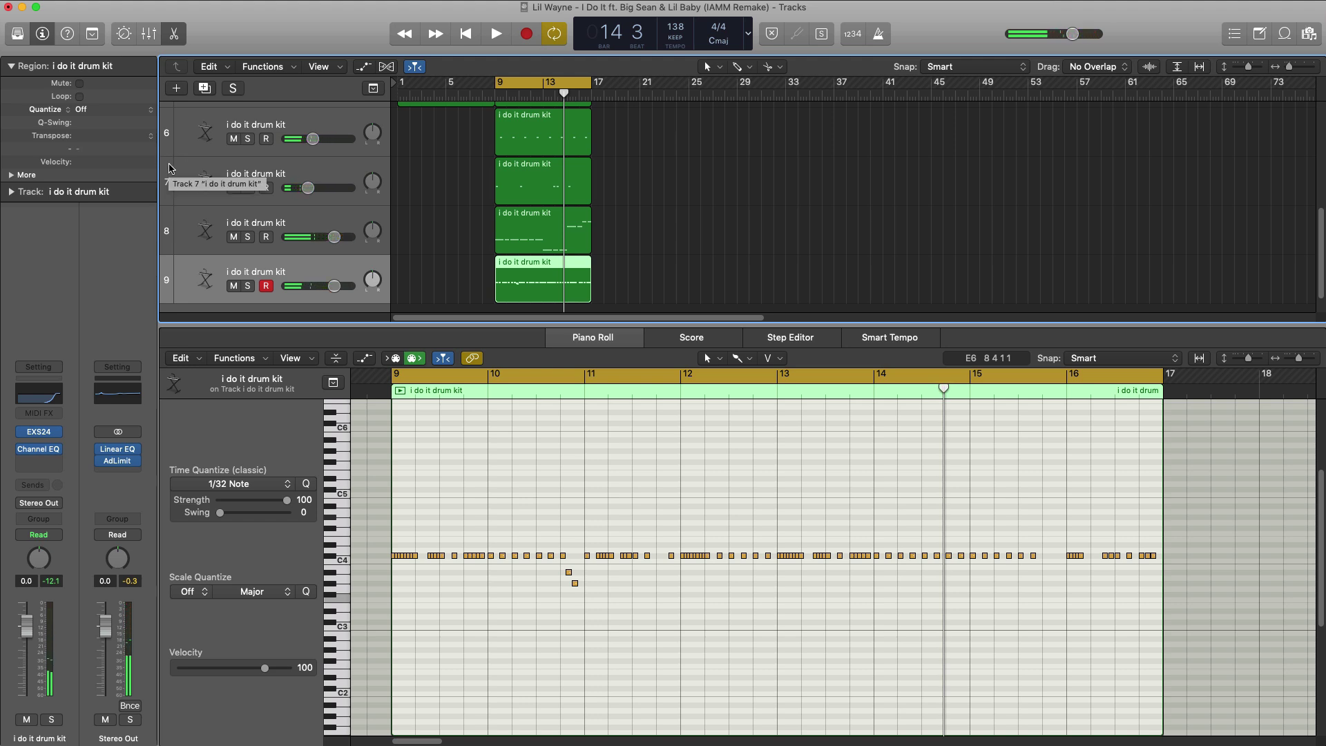
# Raise track 9's volume to 0.7 dB and play the pattern.
pyautogui.moveTo(325, 286); pyautogui.dragTo(335, 286)
pyautogui.press('space')
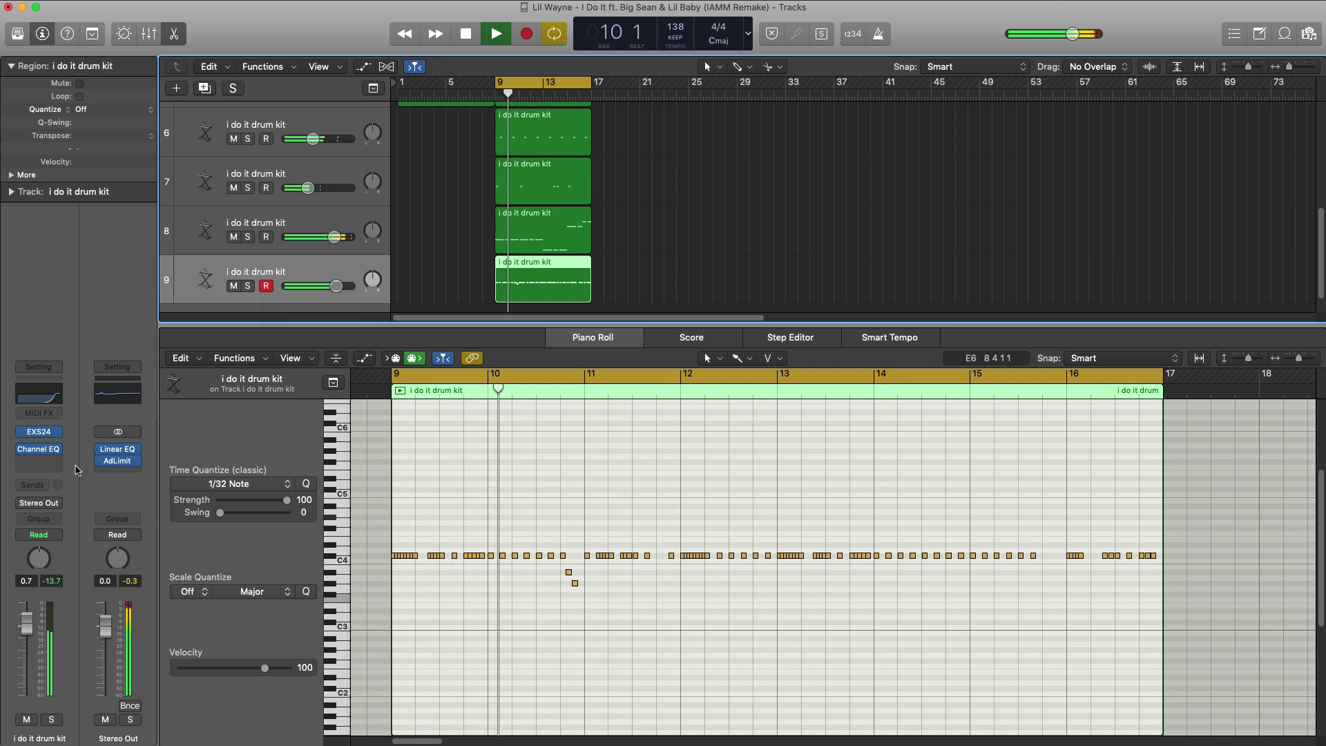
pyautogui.press('space')
# Insert a Sample Delay on track 9, with the unit in ms and the left delay at 2.1 ms.
pyautogui.click(41, 462)
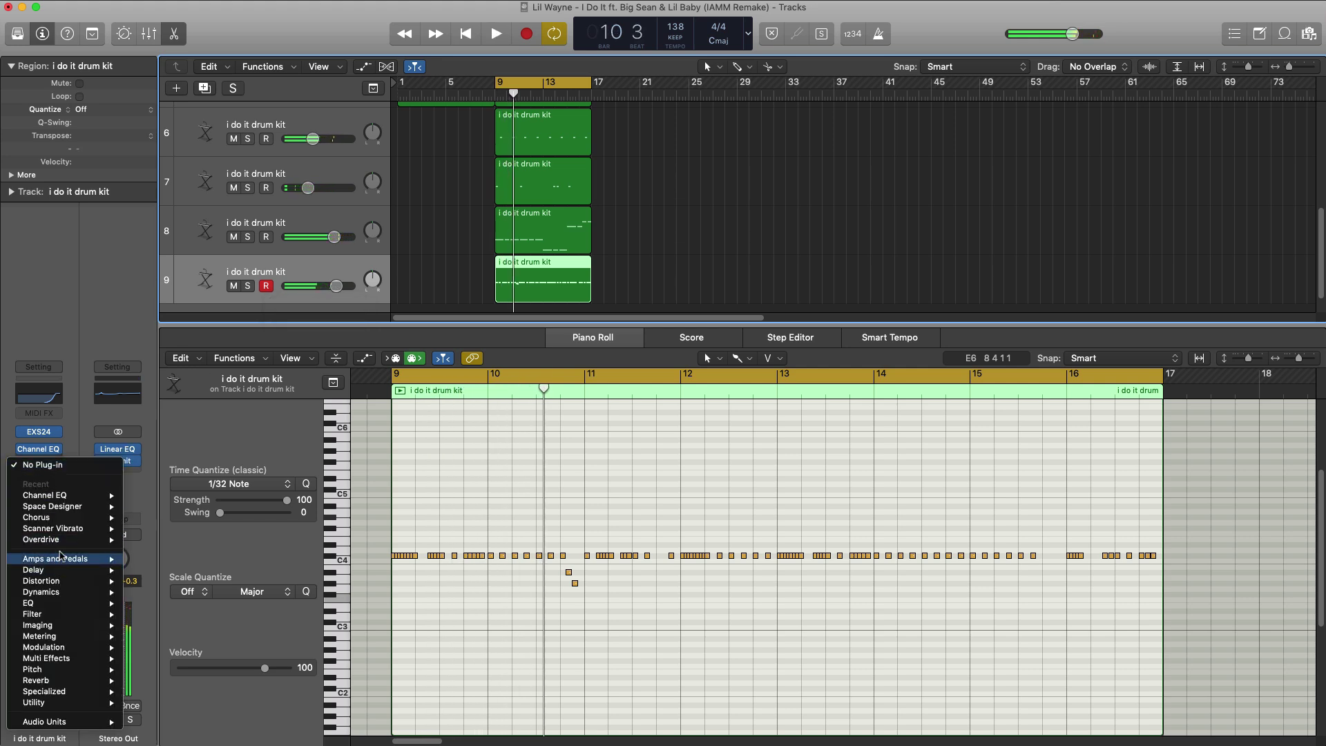
pyautogui.moveTo(71, 597)
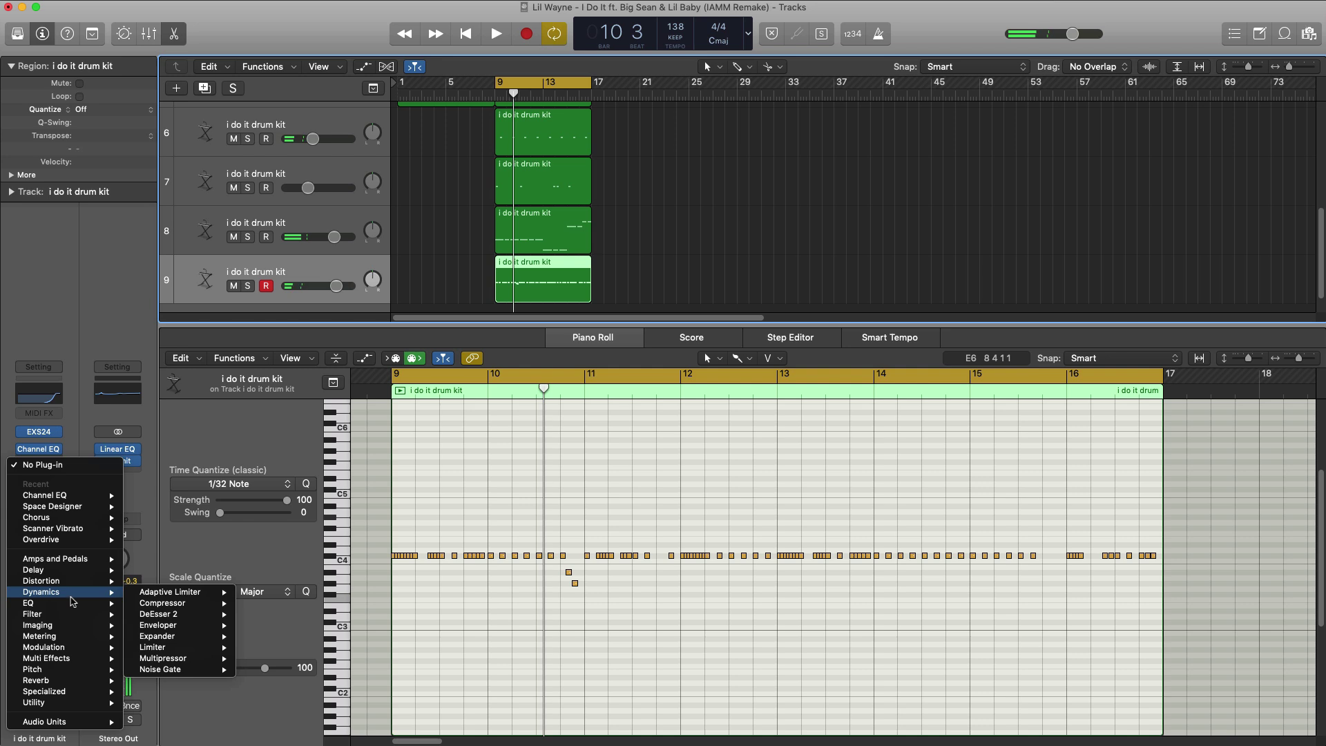
pyautogui.moveTo(77, 574)
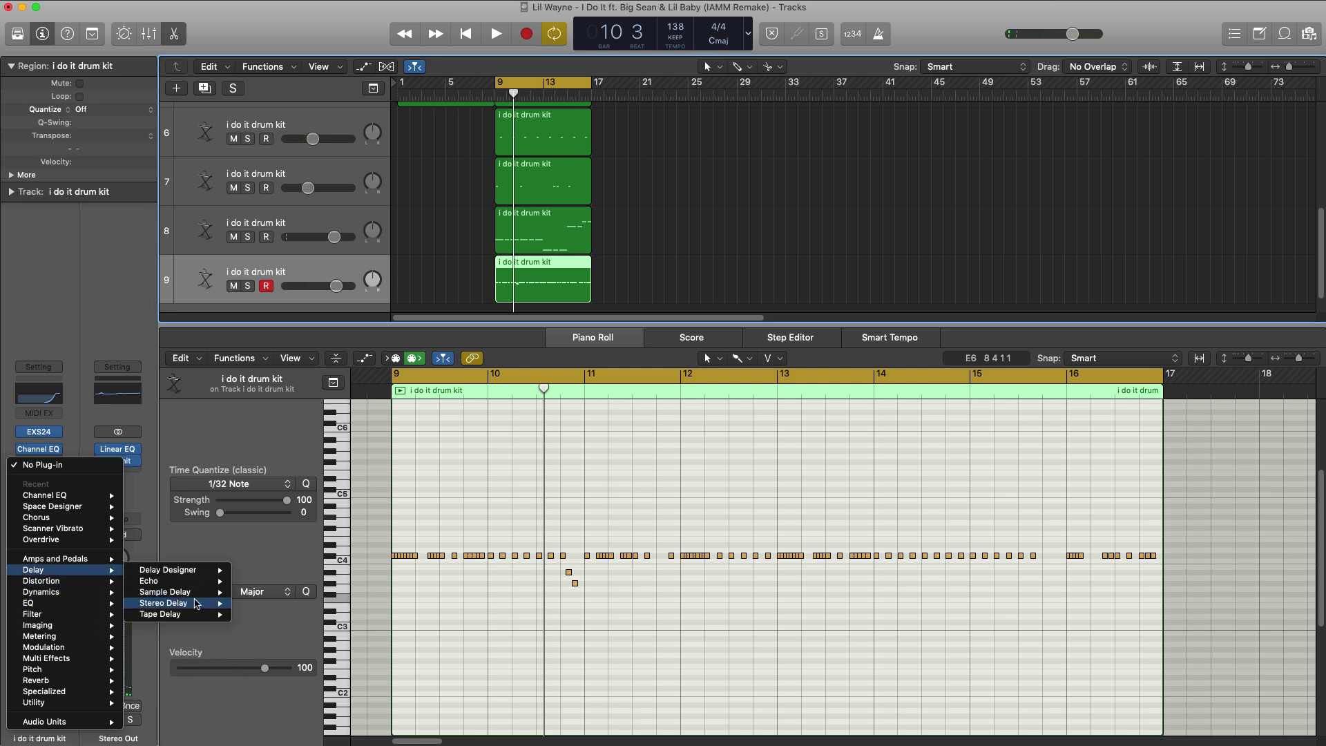
pyautogui.click(258, 593)
pyautogui.press('space')
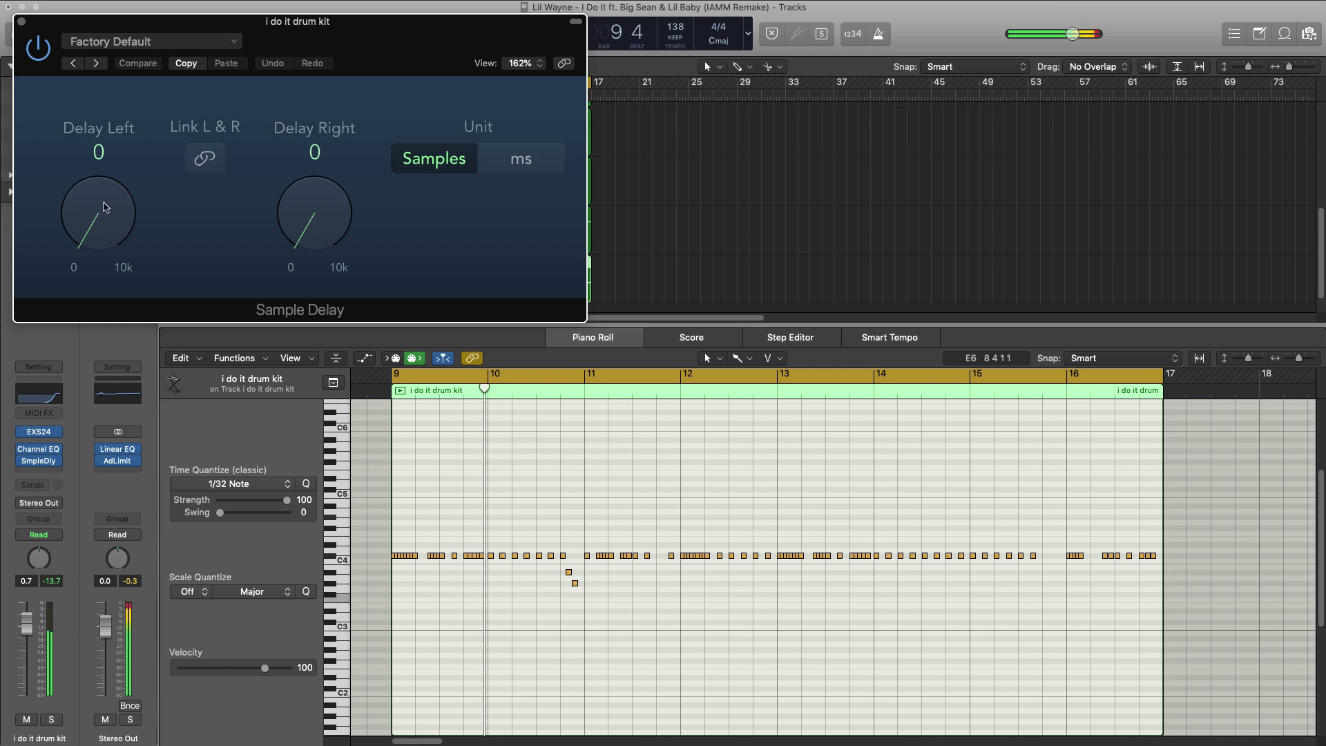
pyautogui.moveTo(105, 208); pyautogui.dragTo(107, 202)
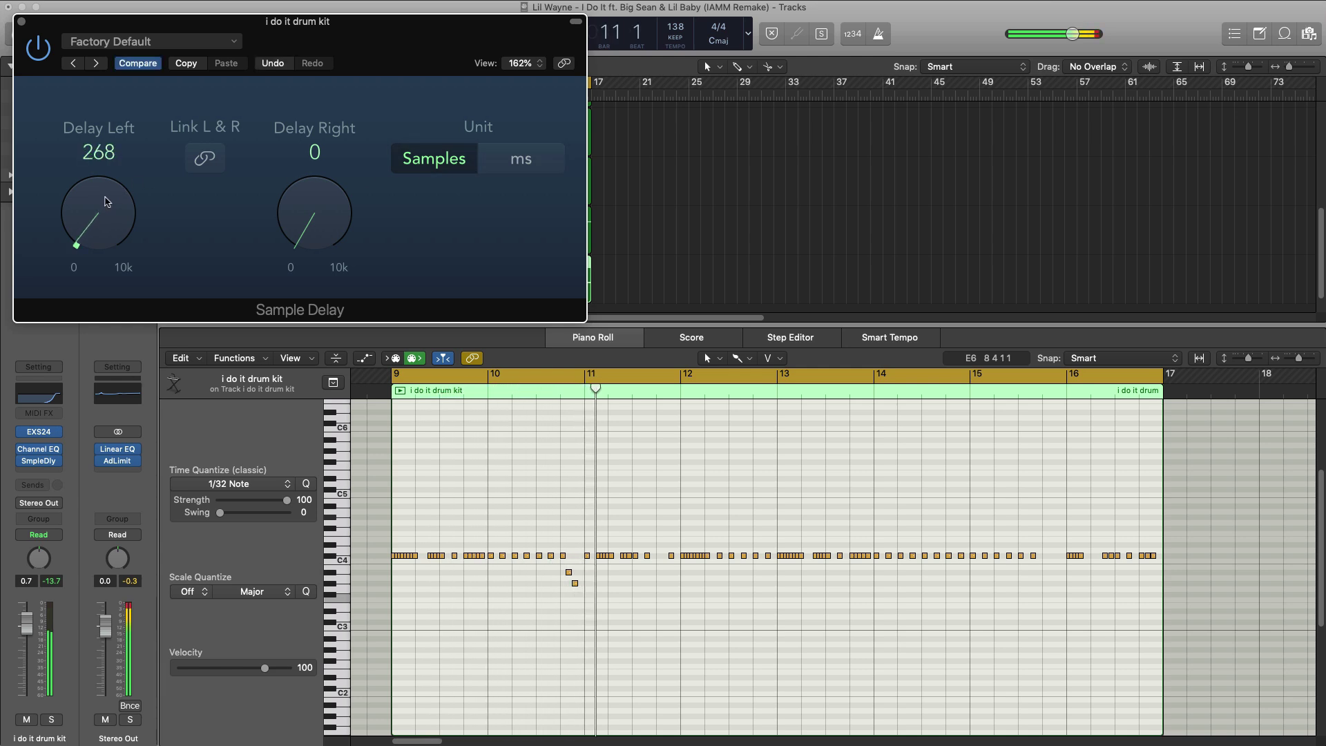
pyautogui.click(521, 158)
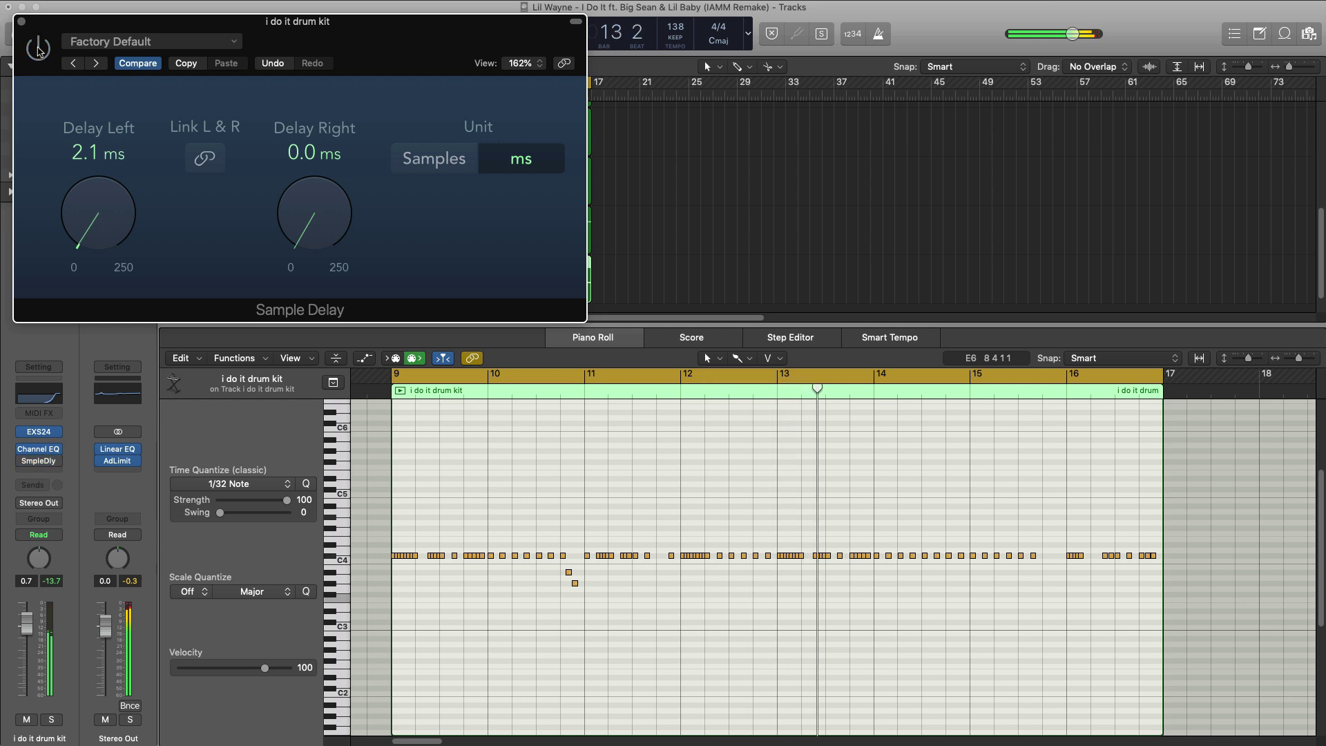
pyautogui.click(21, 21)
pyautogui.press('space')
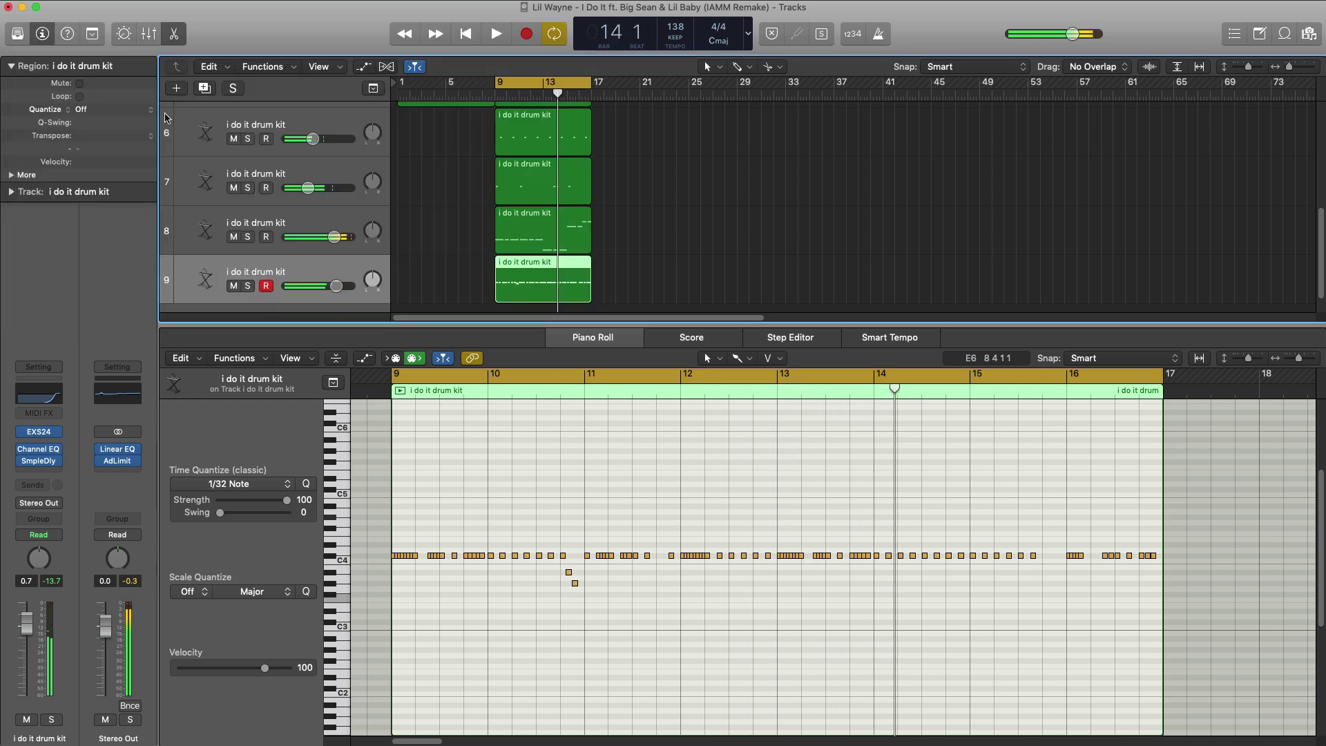
# Close the editor to show the full arrangement and slightly lower the Sum 5 volume during playback.
pyautogui.press('space')
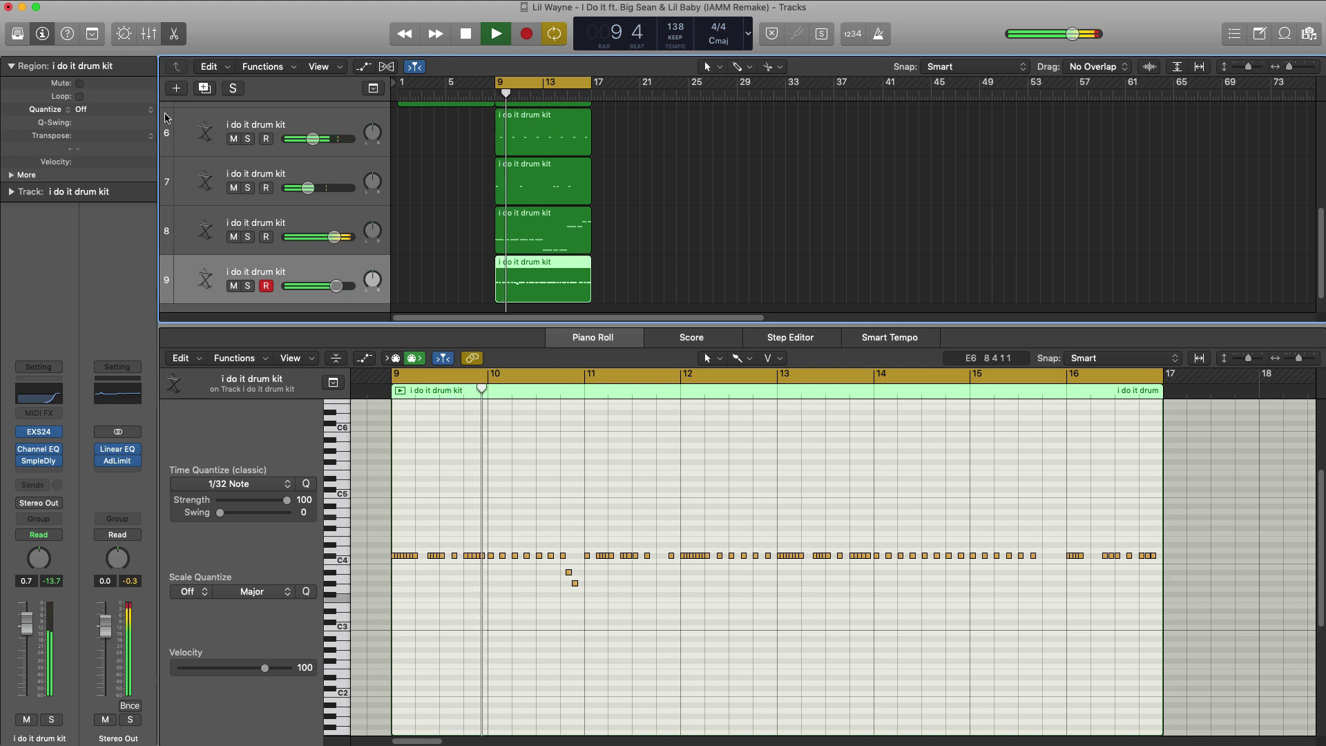
pyautogui.press('x')
pyautogui.press('x')
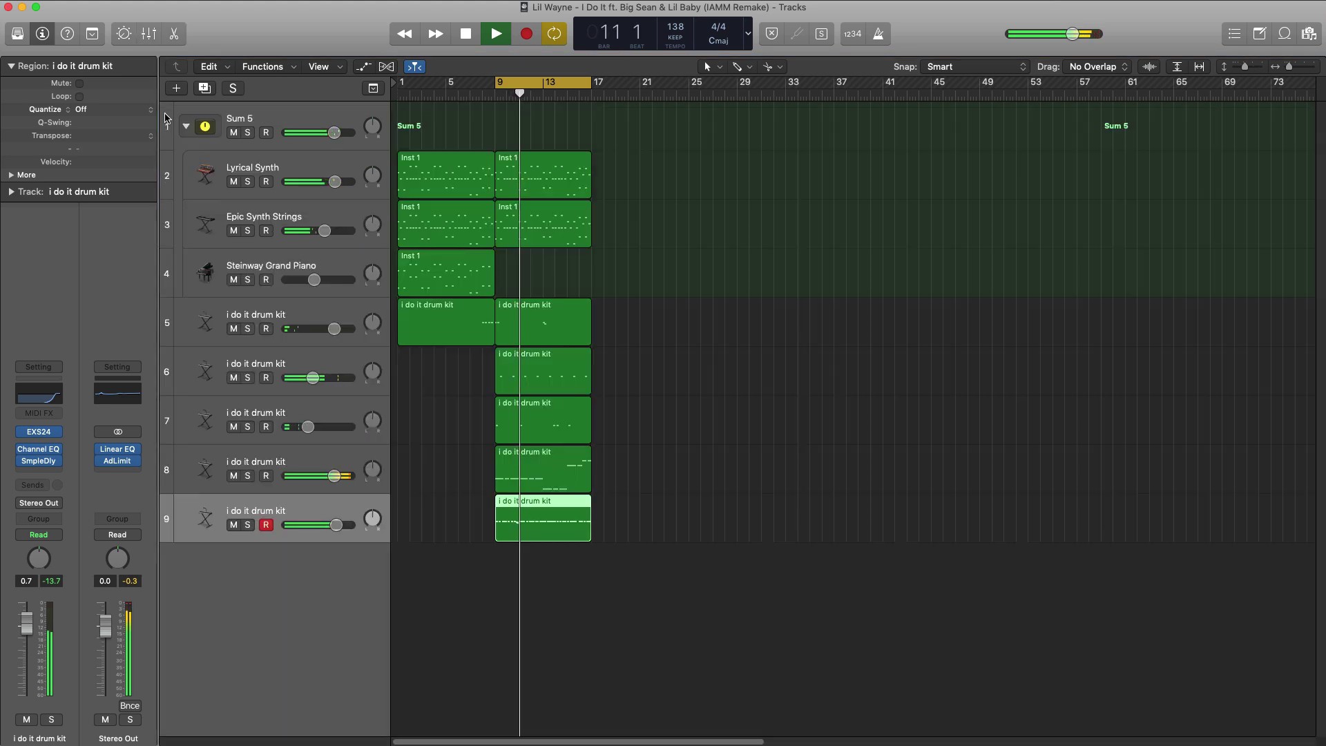
pyautogui.moveTo(334, 133); pyautogui.dragTo(329, 133)
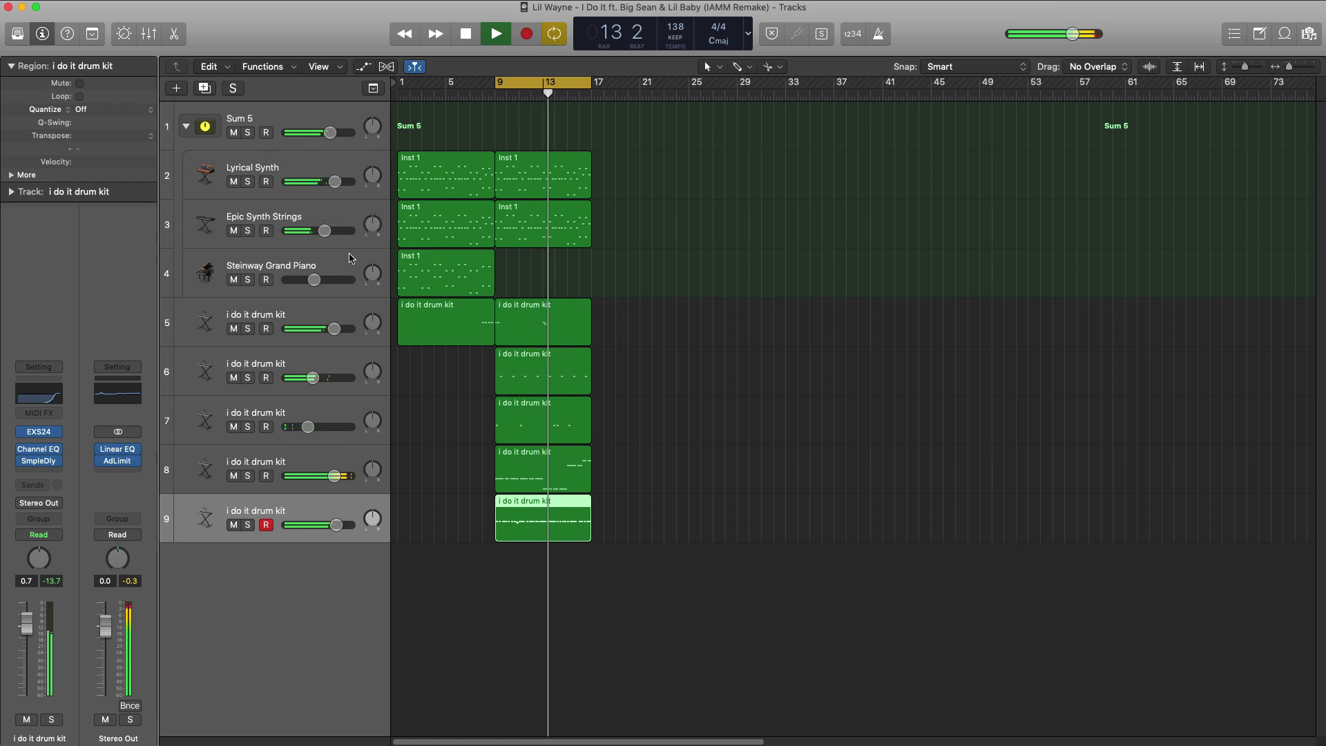
pyautogui.press('space')
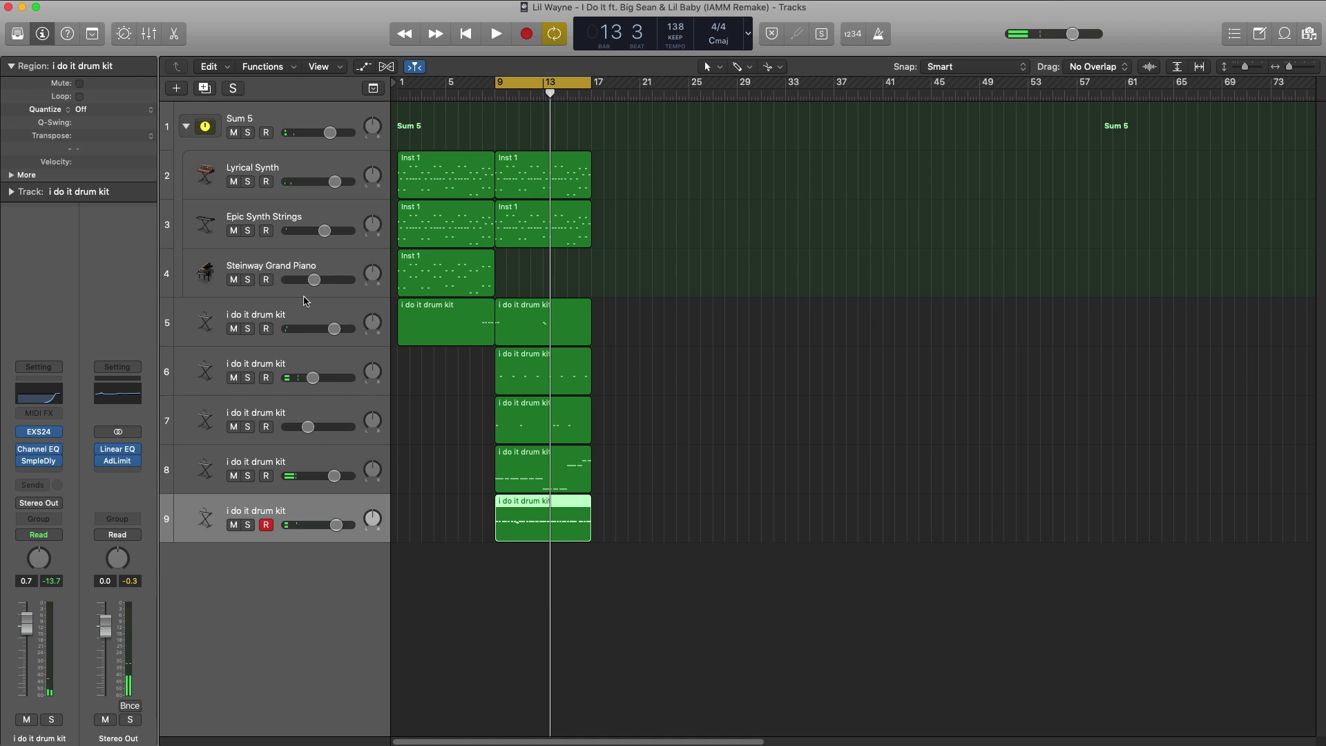
# Duplicate track 8 and copy its bar 9–16 bass region onto the new track 9.
pyautogui.press('Up')
pyautogui.click(204, 88)
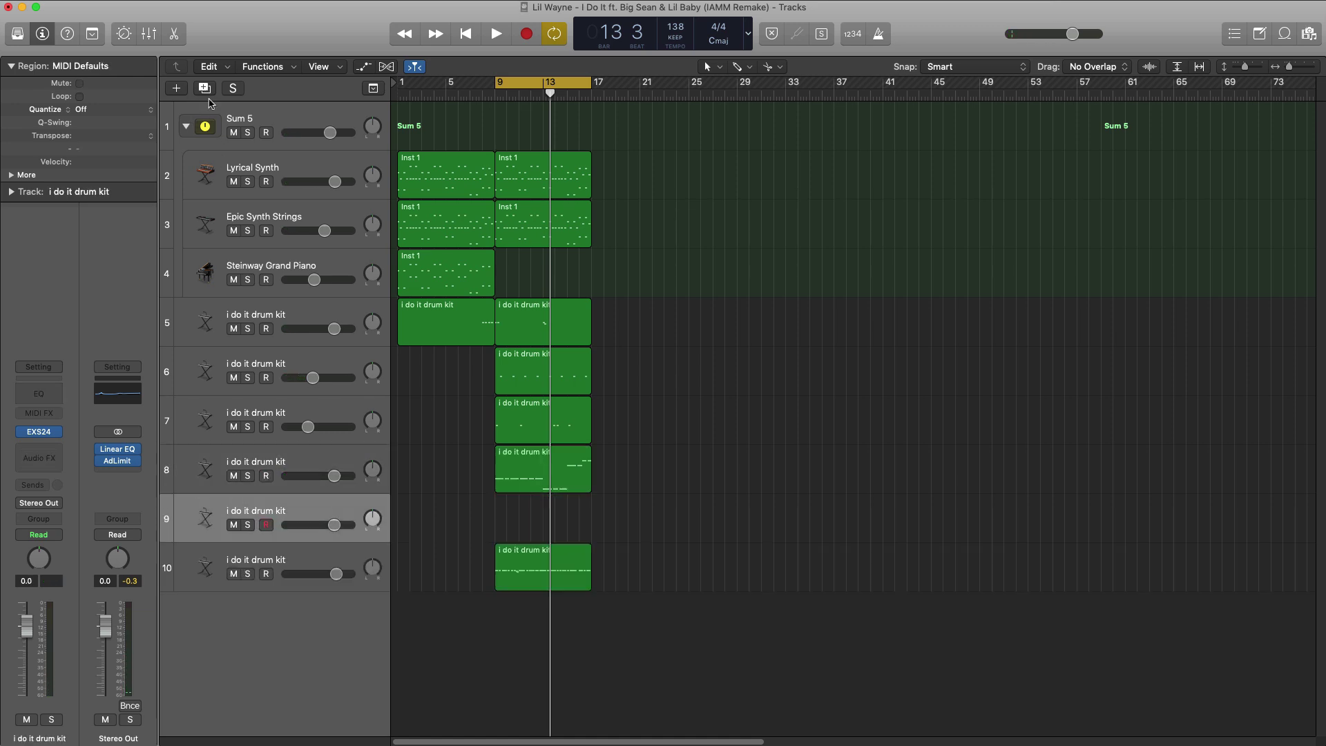
pyautogui.moveTo(523, 483); pyautogui.dragTo(534, 529)
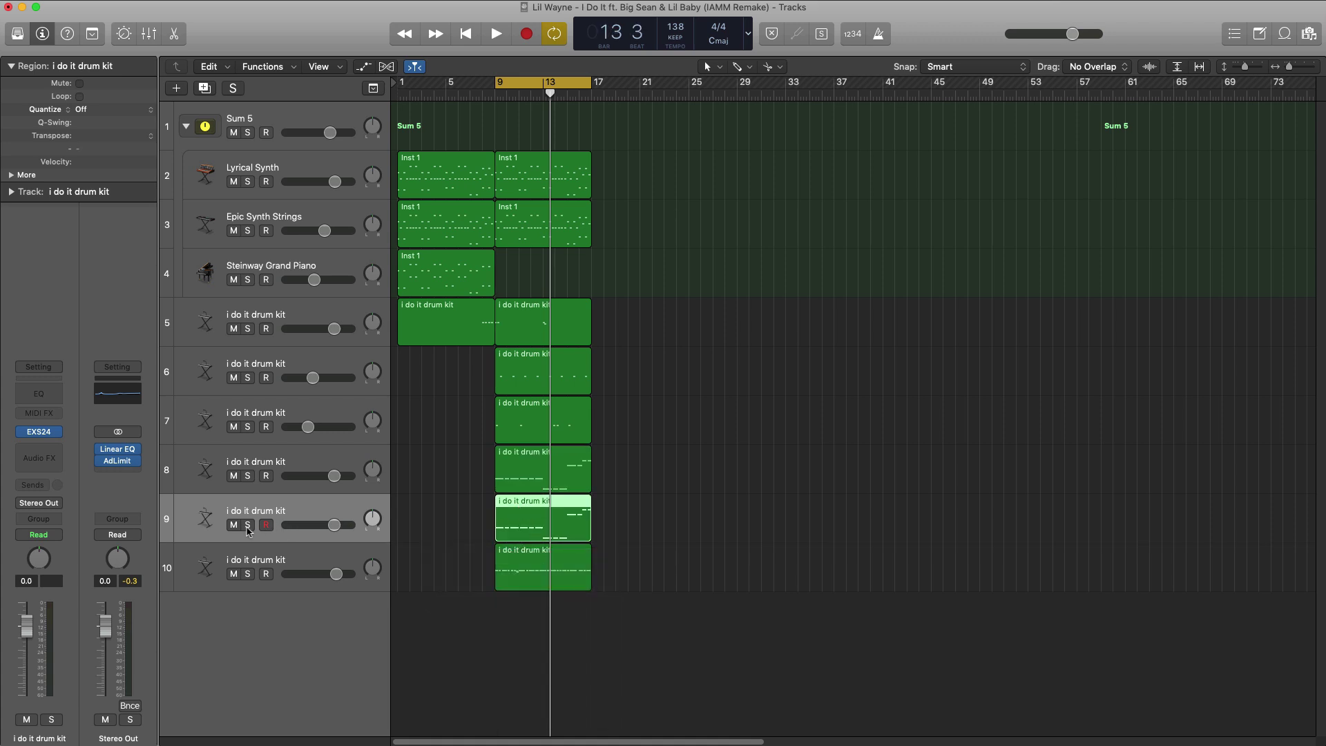
# Open the copied region on track 9 in the Piano Roll and move all its notes in bars 9–16 to C3.
pyautogui.doubleClick(514, 504)
pyautogui.moveTo(413, 572); pyautogui.dragTo(767, 653)
pyautogui.moveTo(430, 606); pyautogui.dragTo(435, 482)
pyautogui.press('space')
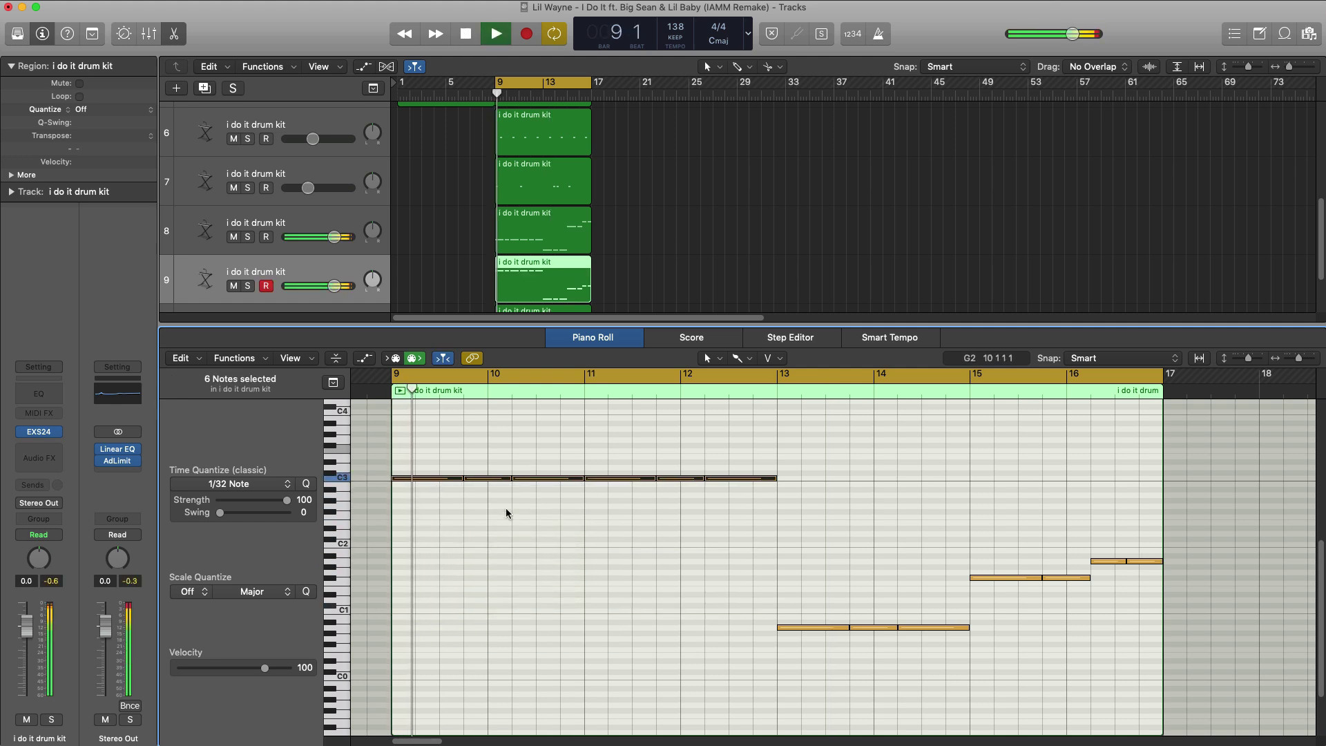
pyautogui.moveTo(770, 581); pyautogui.dragTo(925, 479)
pyautogui.moveTo(966, 495); pyautogui.dragTo(1136, 603)
pyautogui.moveTo(1001, 577); pyautogui.dragTo(1000, 478)
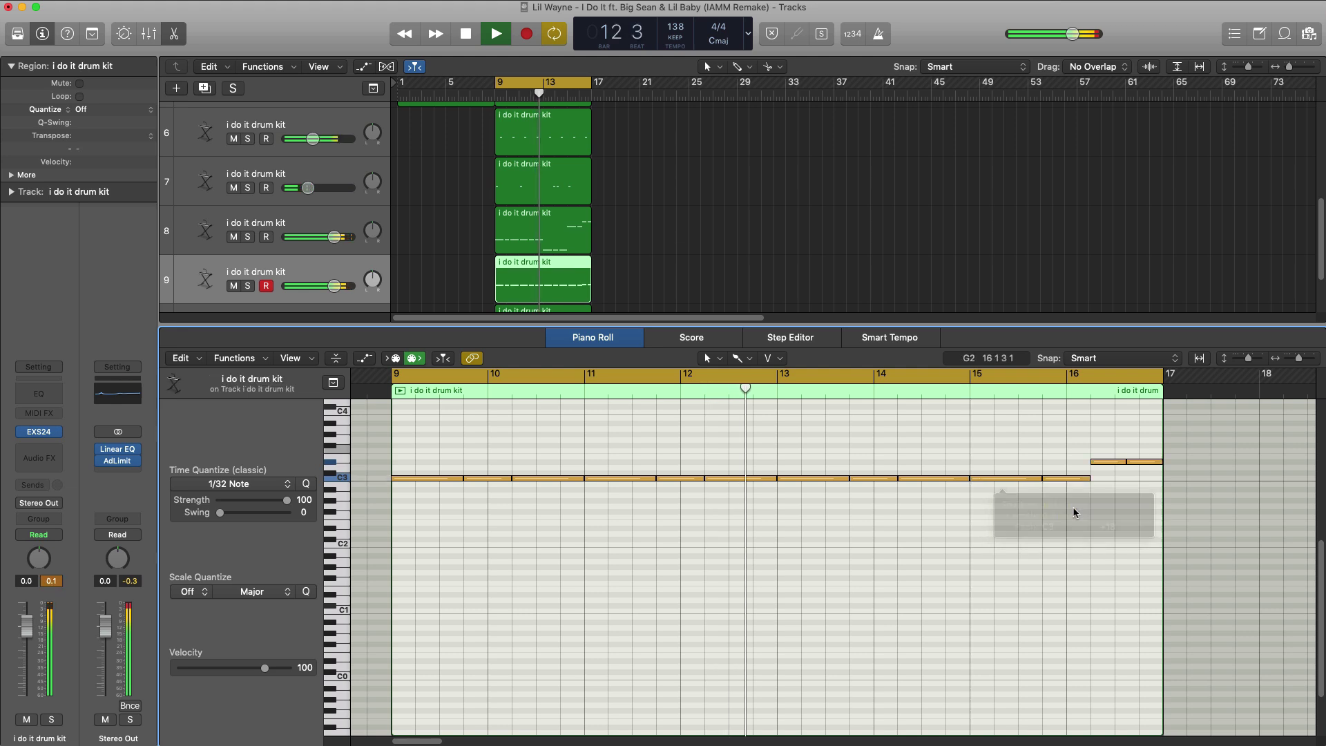
pyautogui.moveTo(1096, 438); pyautogui.dragTo(1138, 485)
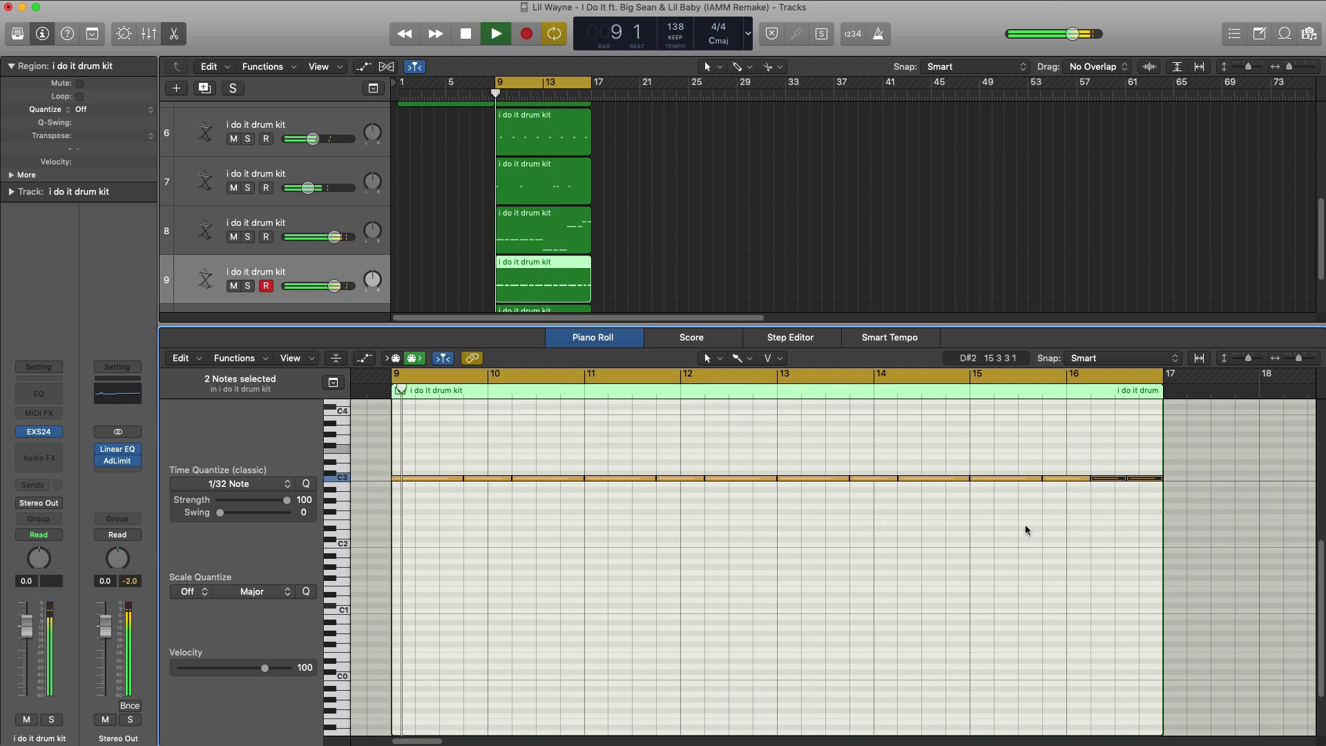
# Solo tracks 8 and 9 to hear them together, and select track 8.
pyautogui.click(247, 283)
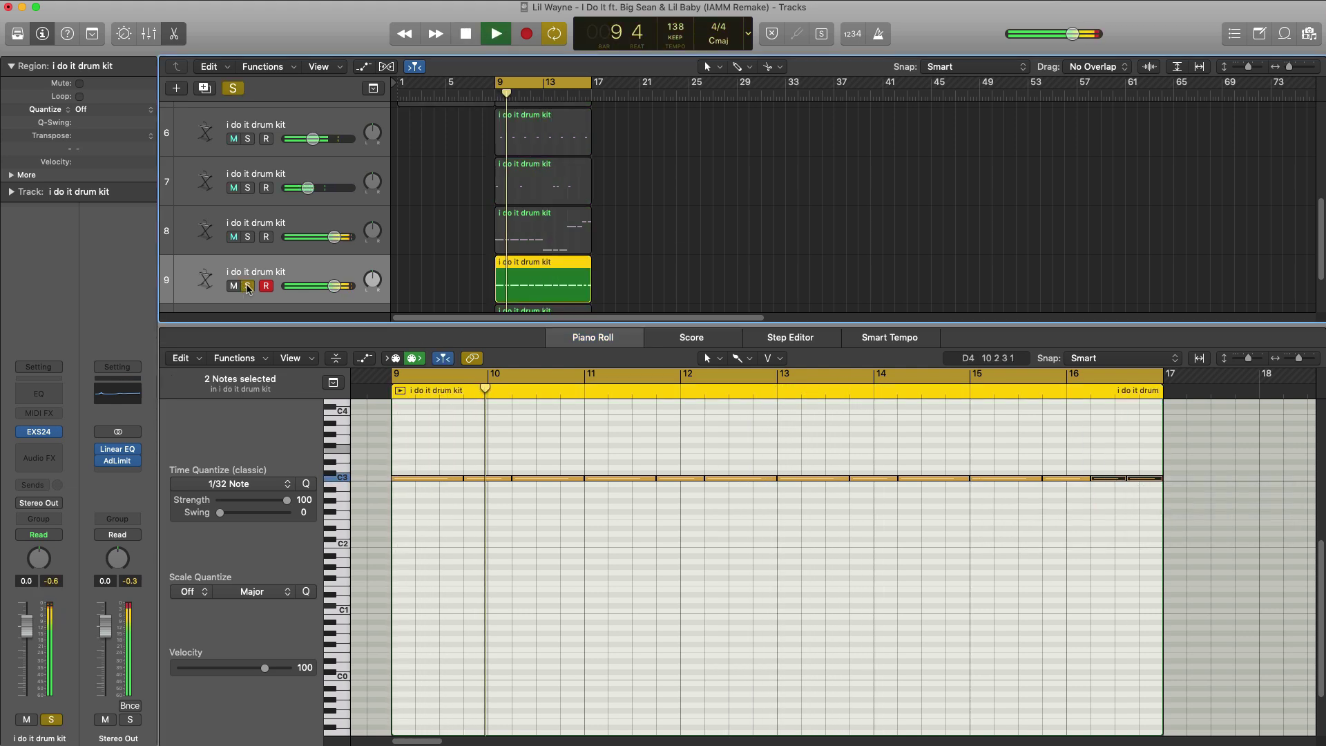
pyautogui.click(248, 237)
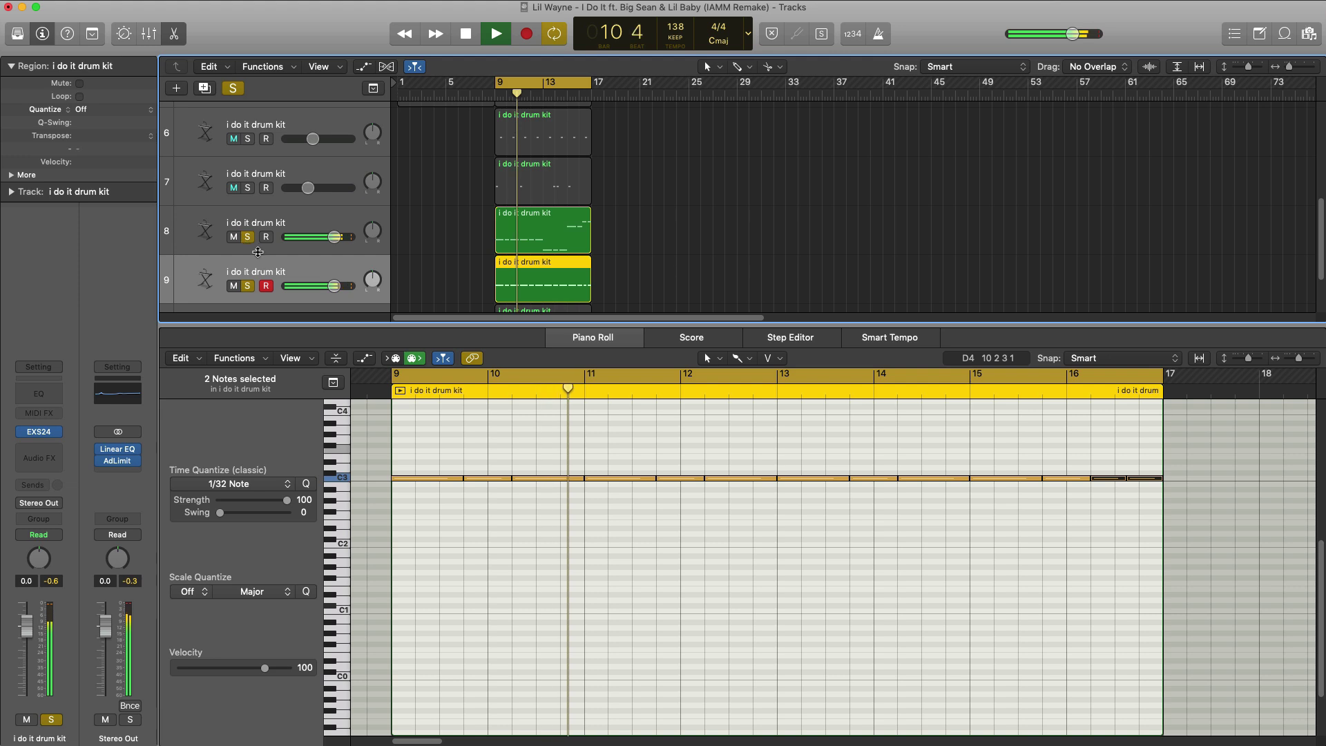
pyautogui.click(259, 239)
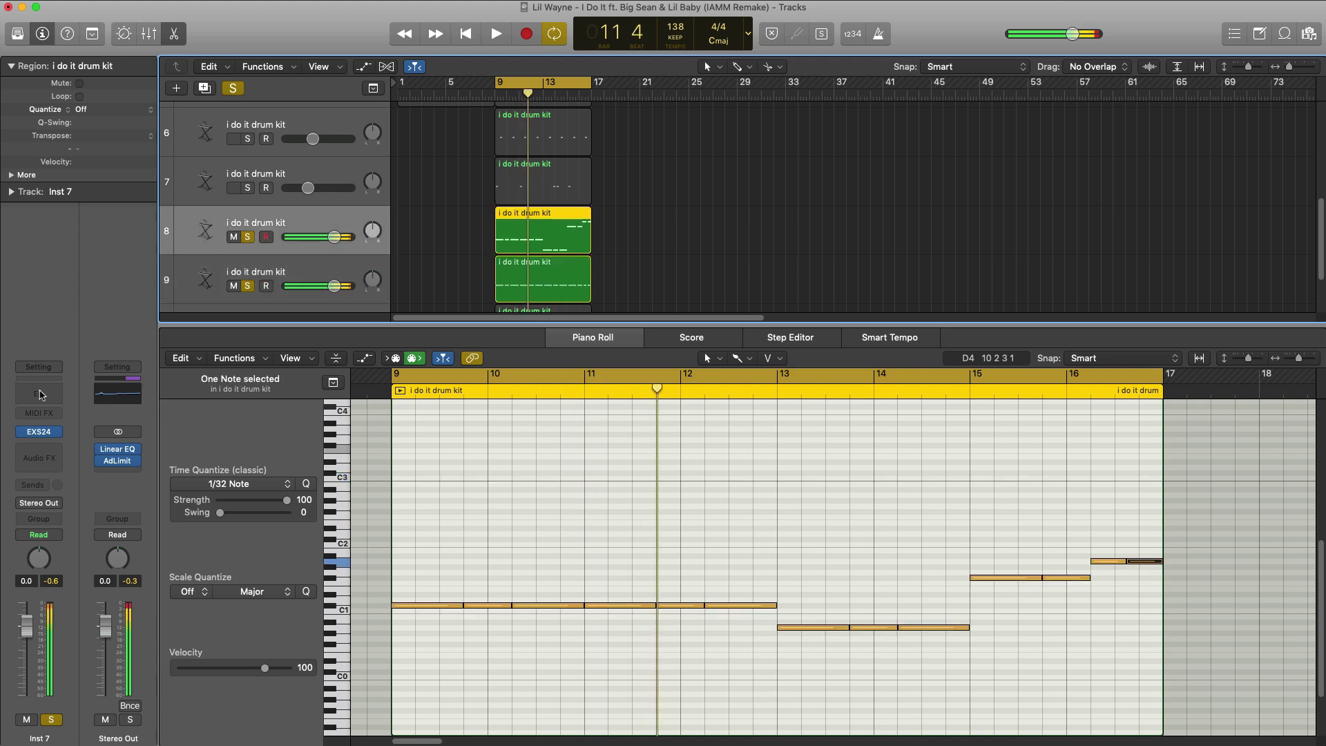
# Add a Channel EQ to track 8 with a 48 dB/Oct low cut at 40 Hz and a -2.0 dB dip at 110 Hz.
pyautogui.click(39, 394)
pyautogui.click(75, 93)
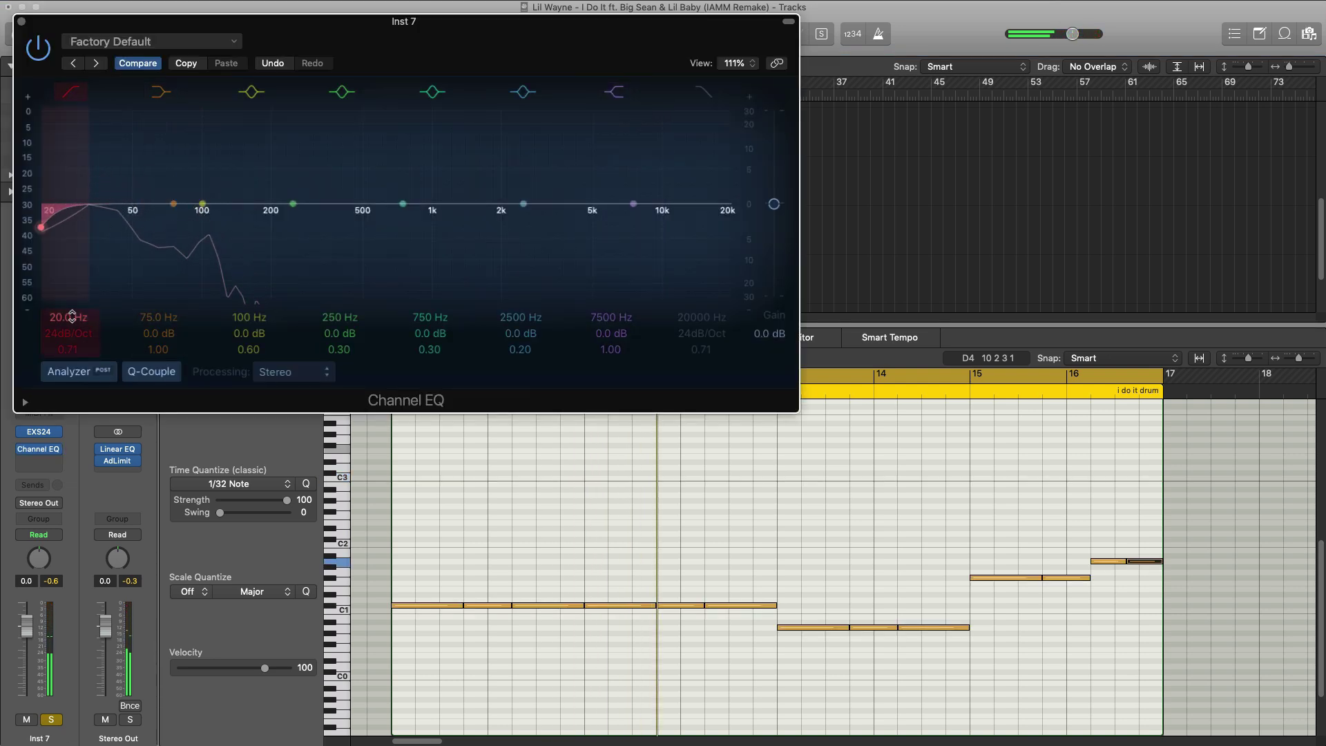
pyautogui.moveTo(65, 226); pyautogui.dragTo(96, 228)
pyautogui.press('space')
pyautogui.moveTo(70, 317); pyautogui.dragTo(70, 313)
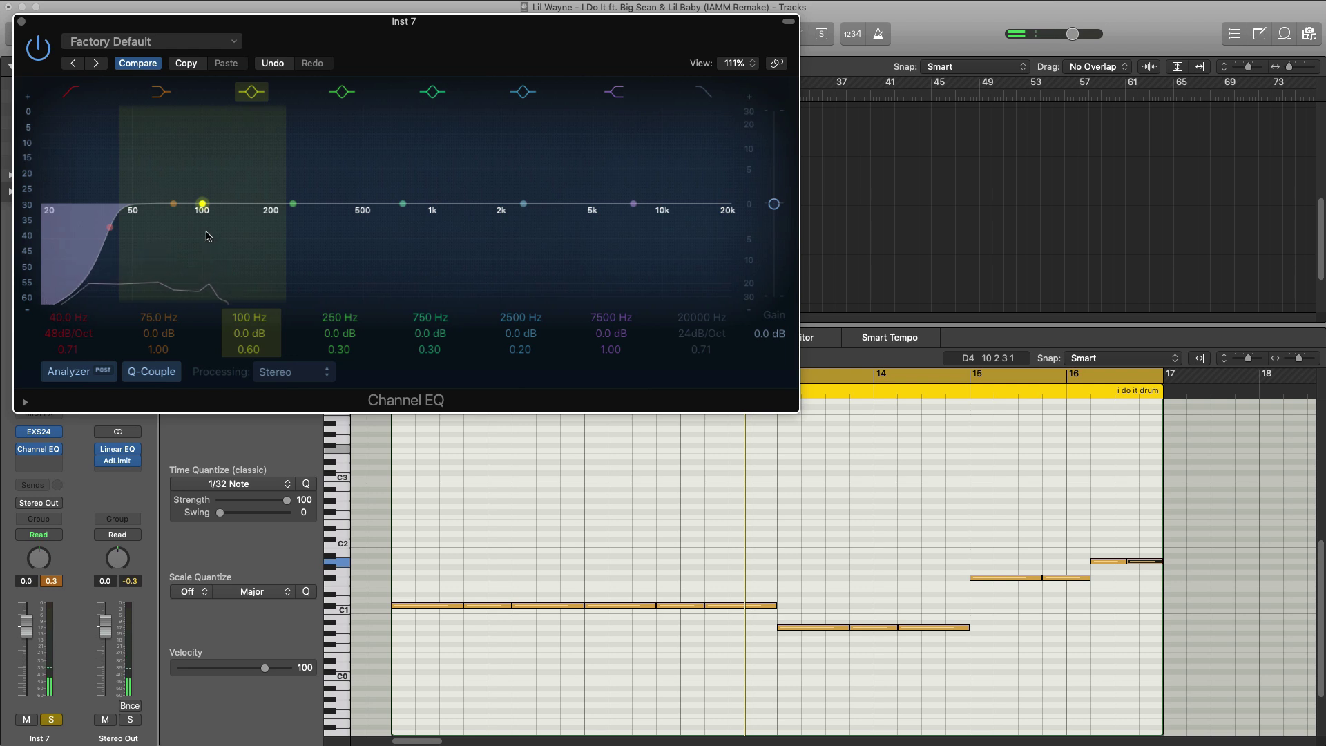
pyautogui.moveTo(203, 205); pyautogui.dragTo(214, 213)
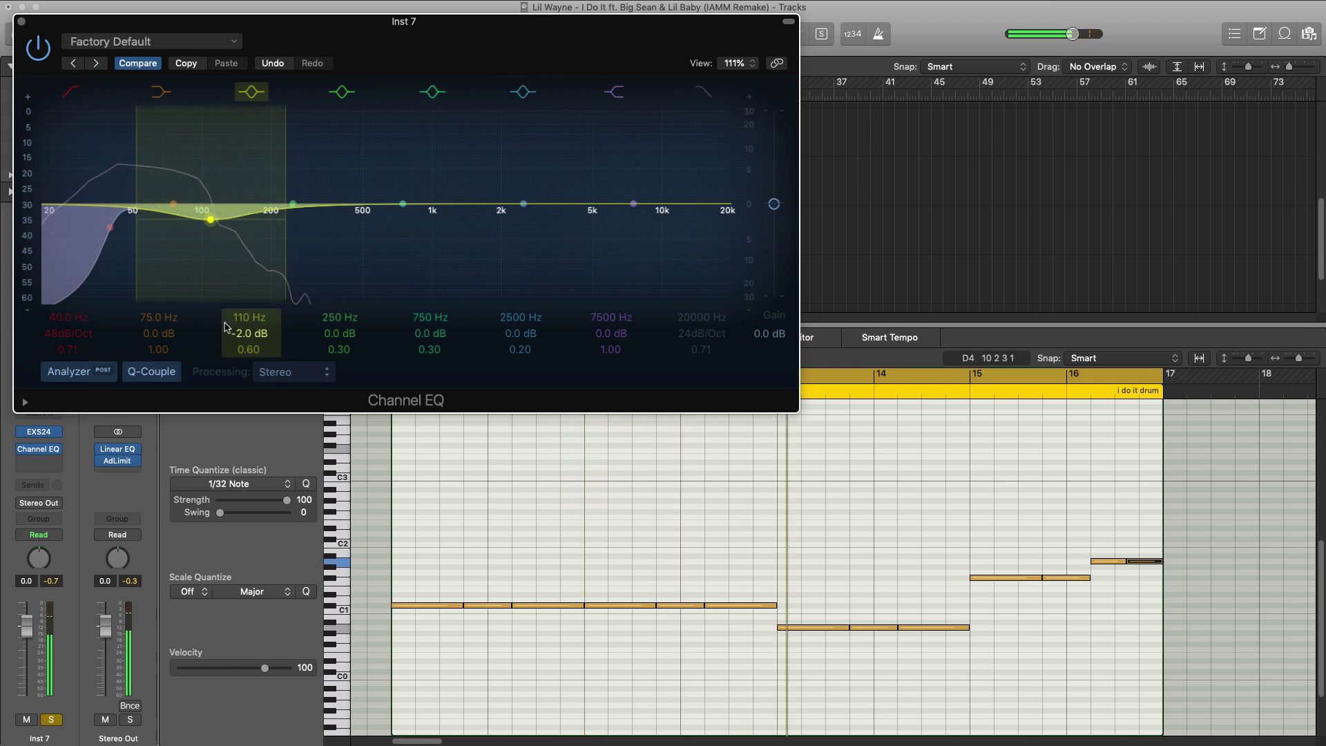
pyautogui.click(22, 22)
pyautogui.press('space')
# Add a Channel EQ to track 9 with a 48 dB/Oct low cut at 88 Hz and a +1.0 dB boost at 112 Hz.
pyautogui.click(293, 274)
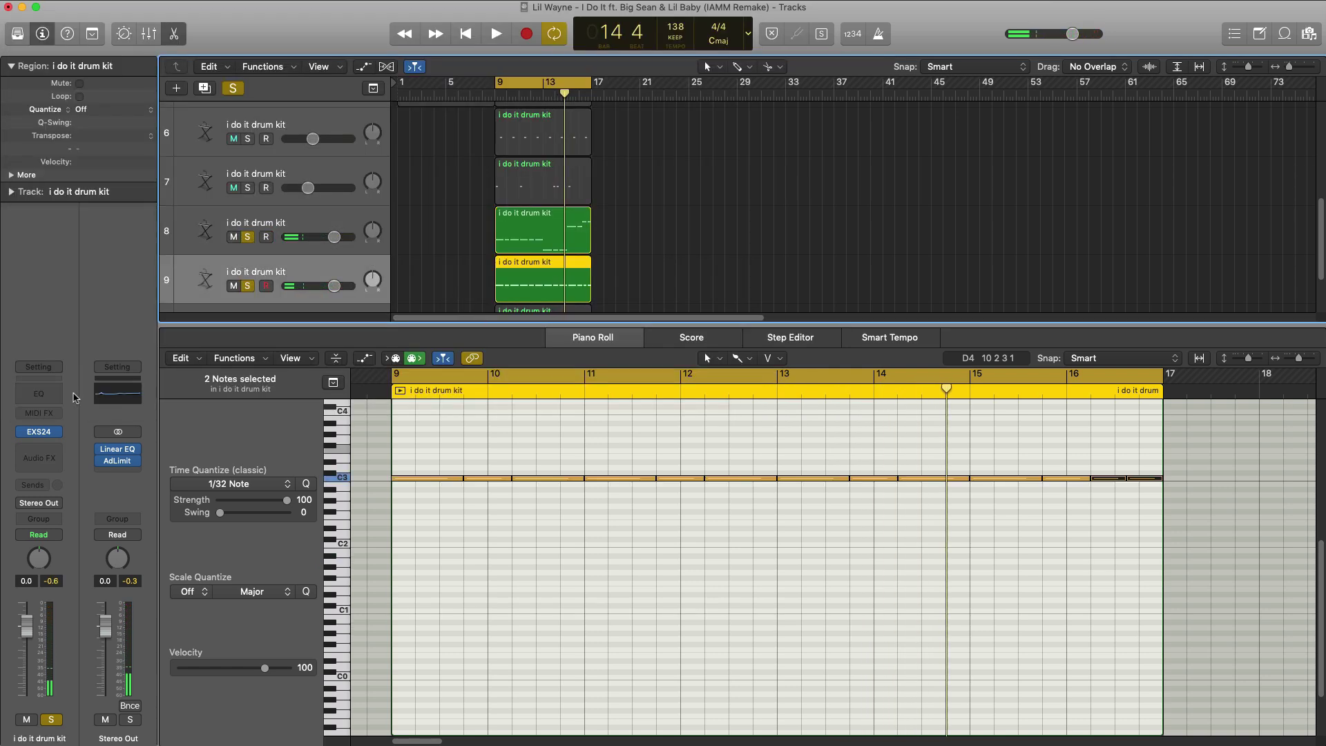
pyautogui.click(47, 399)
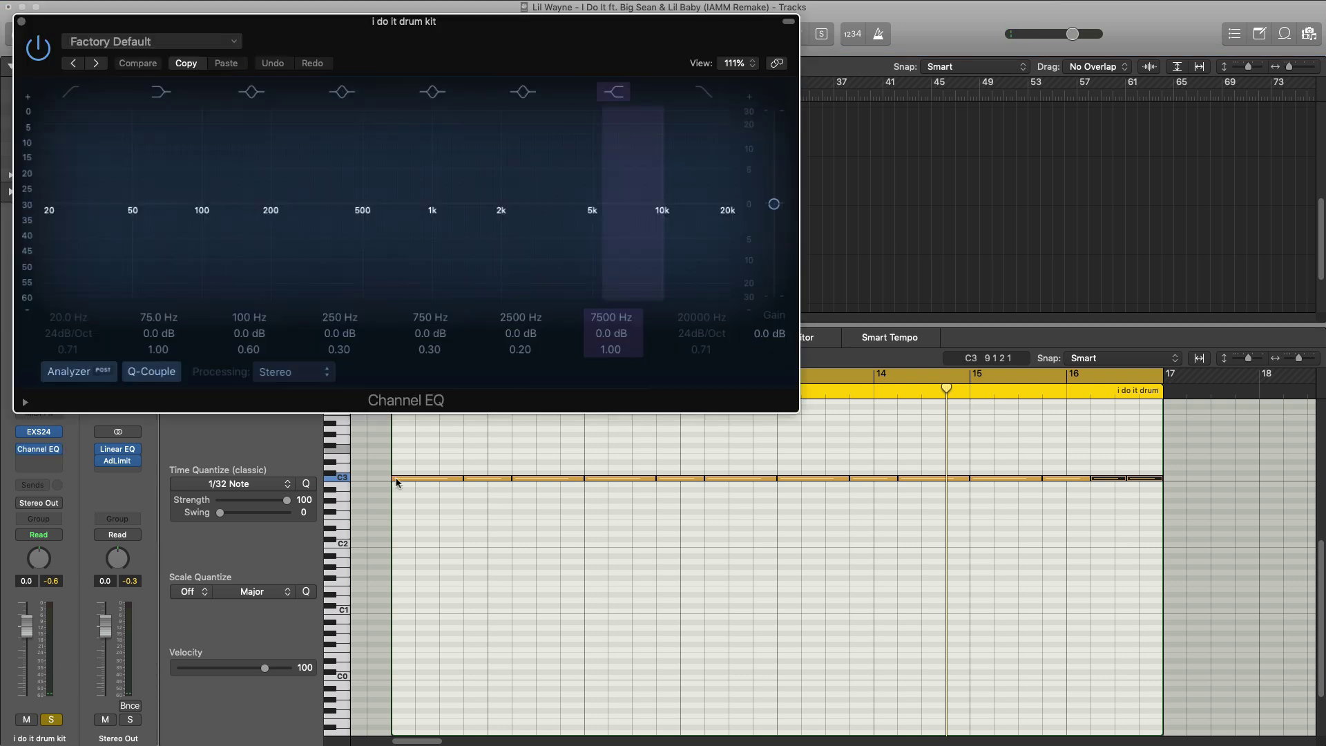
pyautogui.moveTo(428, 66); pyautogui.dragTo(871, 355)
pyautogui.press('space')
pyautogui.click(511, 383)
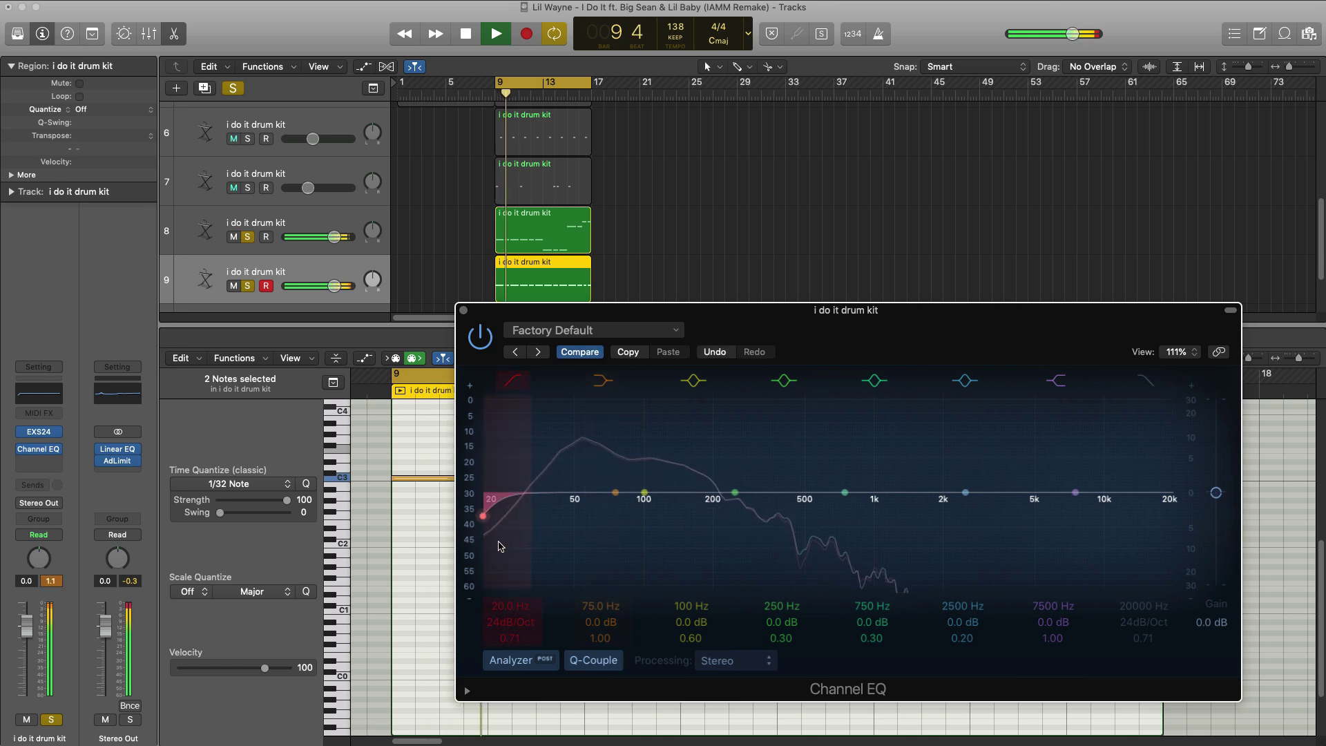
pyautogui.moveTo(482, 515); pyautogui.dragTo(615, 515)
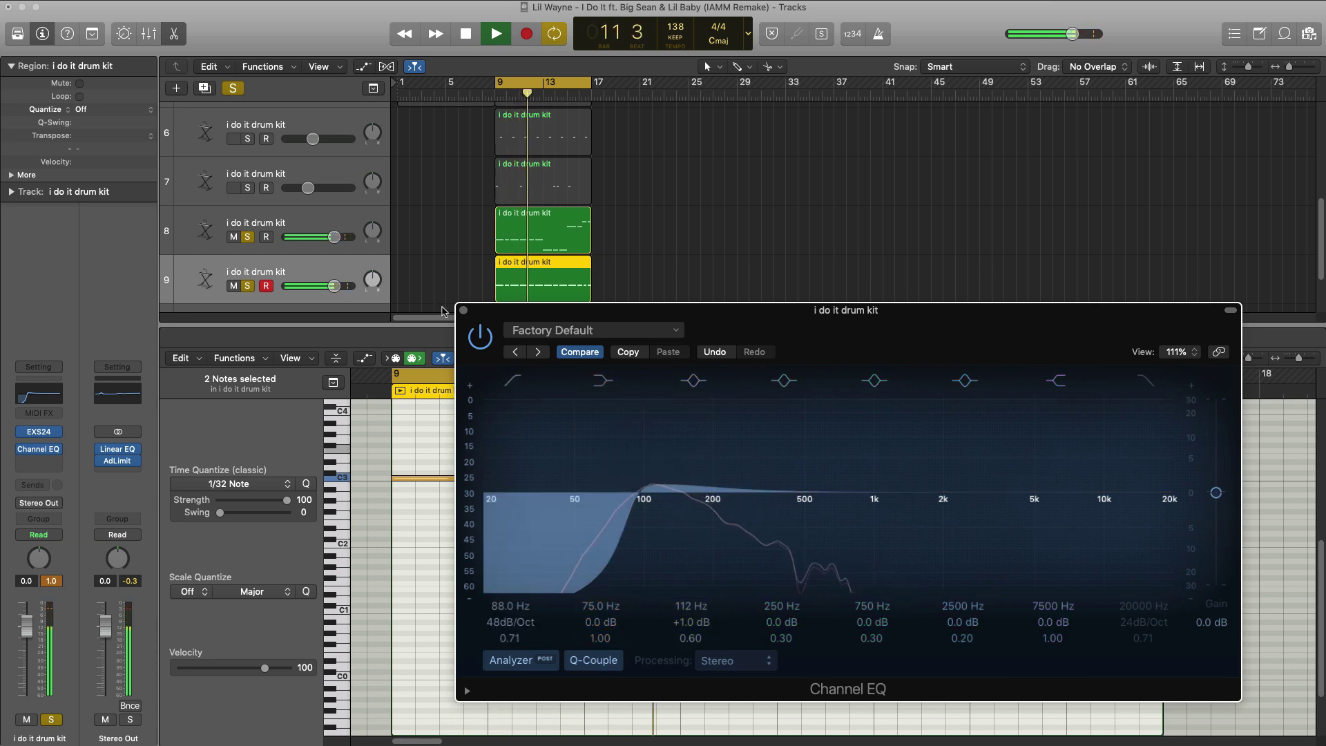
pyautogui.click(461, 310)
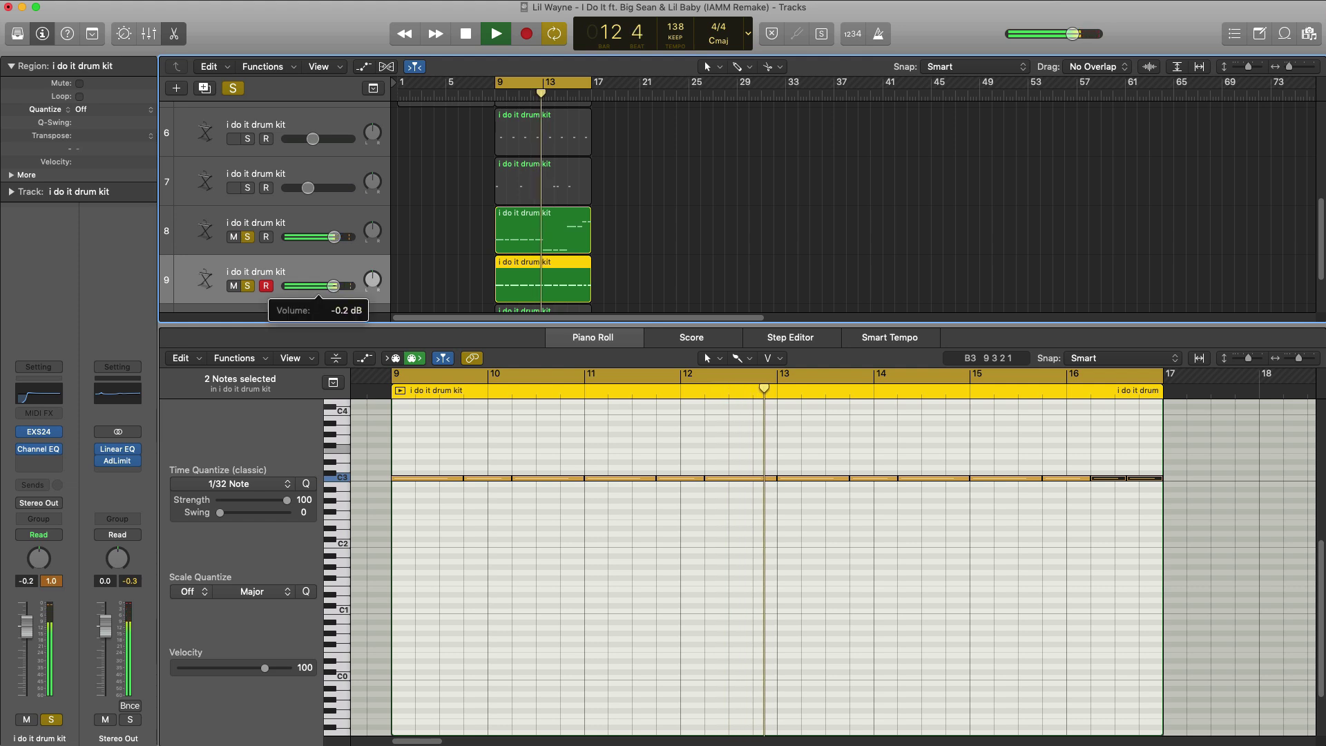
# Set track 9's volume to -0.2 dB and clear the solos to play the full beat with the editor closed.
pyautogui.press('space')
pyautogui.click(248, 286)
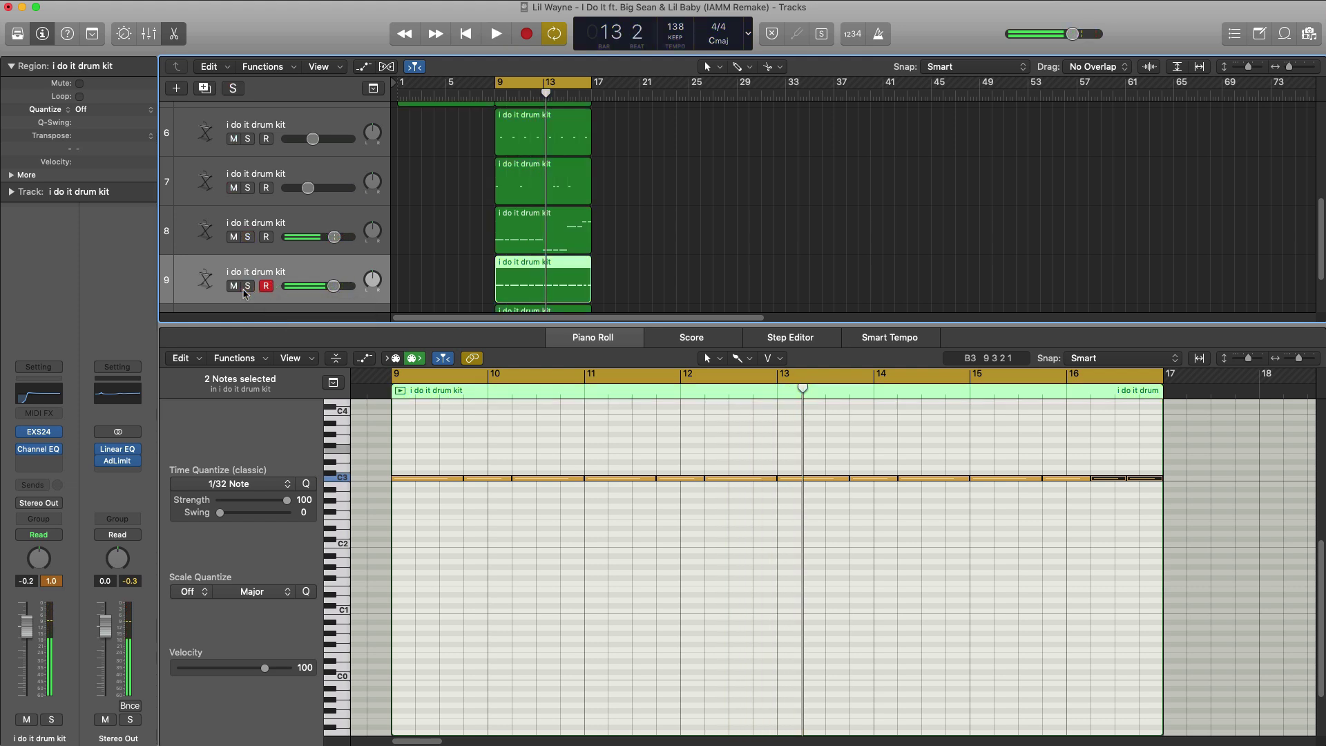
pyautogui.press('space')
pyautogui.press('e')
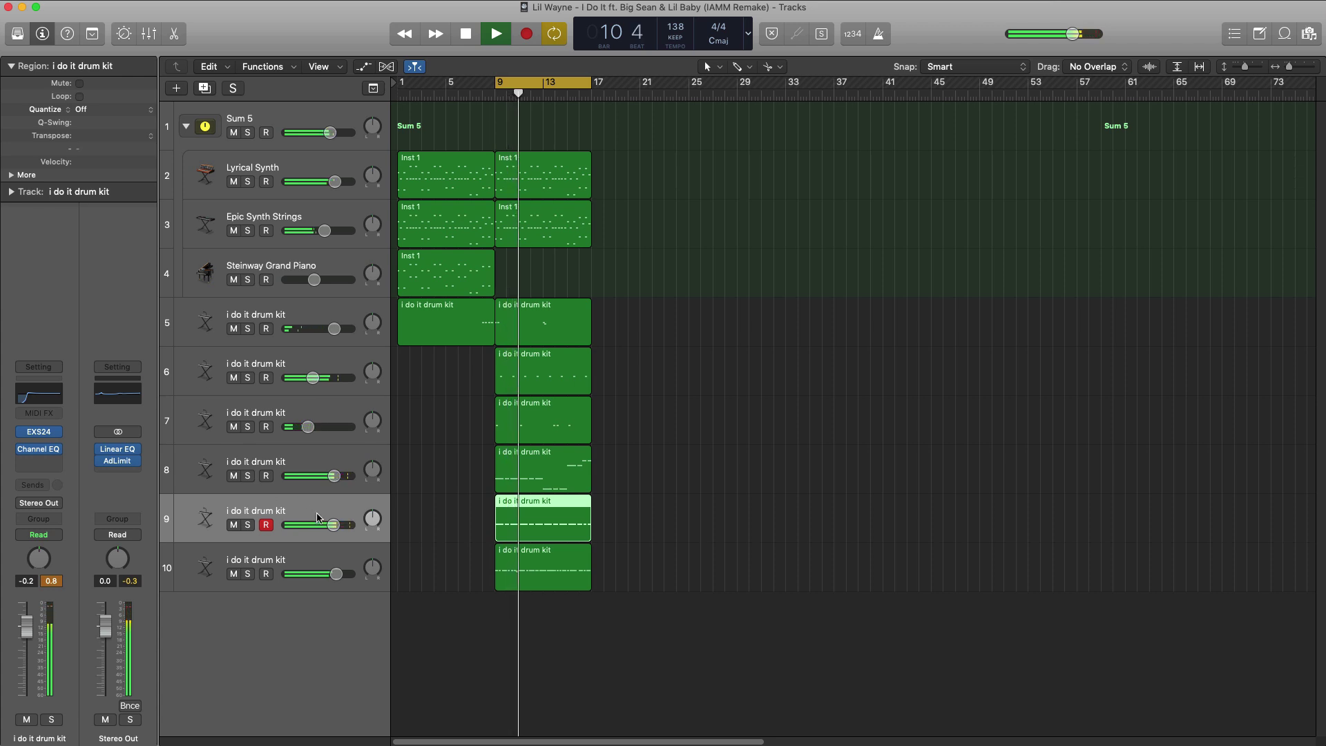
# Set track 9's volume to -2.2 dB, and add an i do it drum kit track 11 without EQ, holding an empty region from bar 9 to 17.
pyautogui.moveTo(334, 524); pyautogui.dragTo(327, 528)
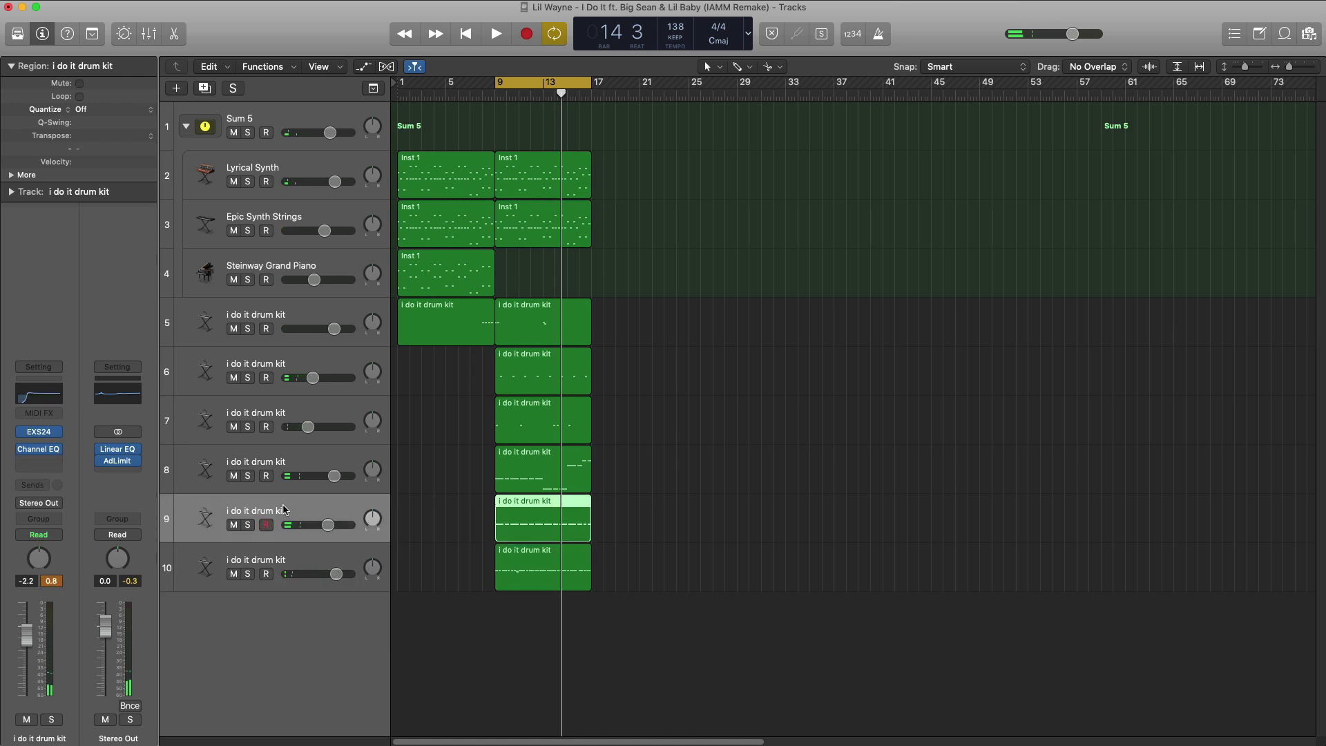
pyautogui.click(214, 89)
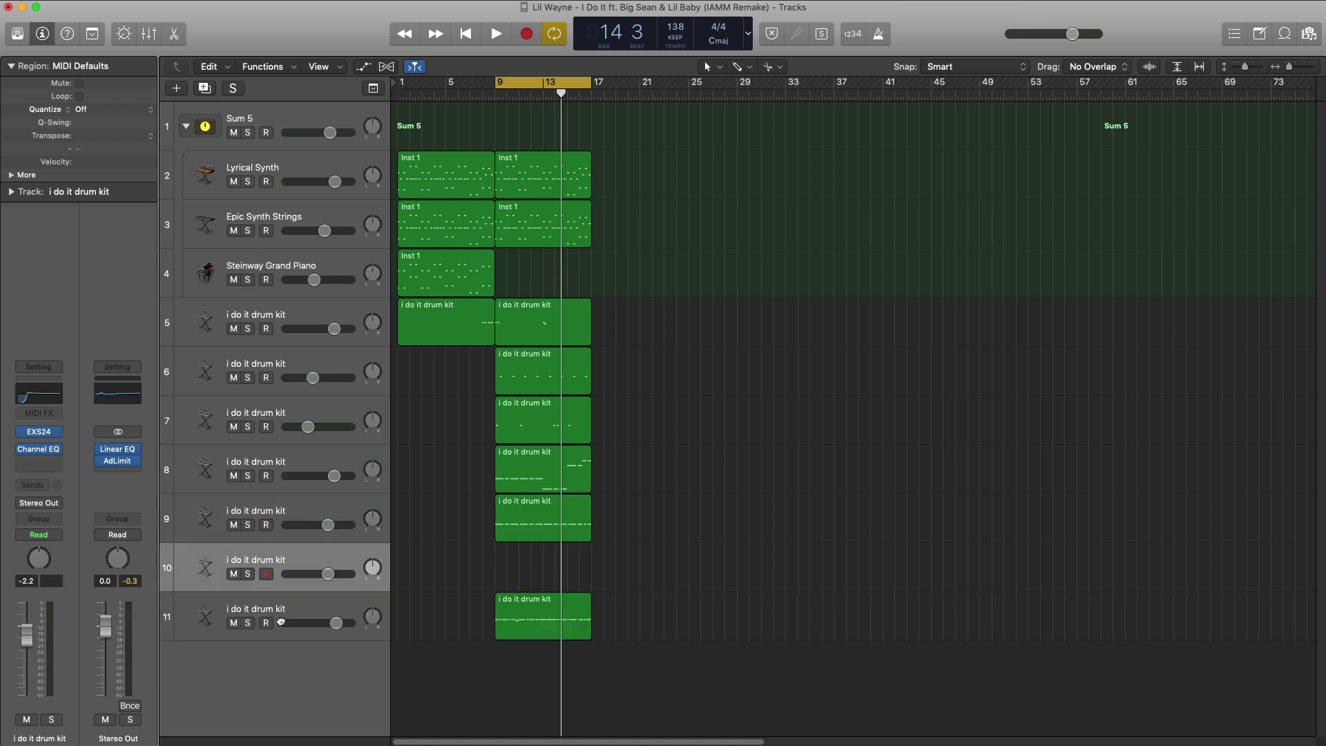
pyautogui.click(55, 452)
pyautogui.click(589, 710)
pyautogui.moveTo(502, 626); pyautogui.dragTo(591, 627)
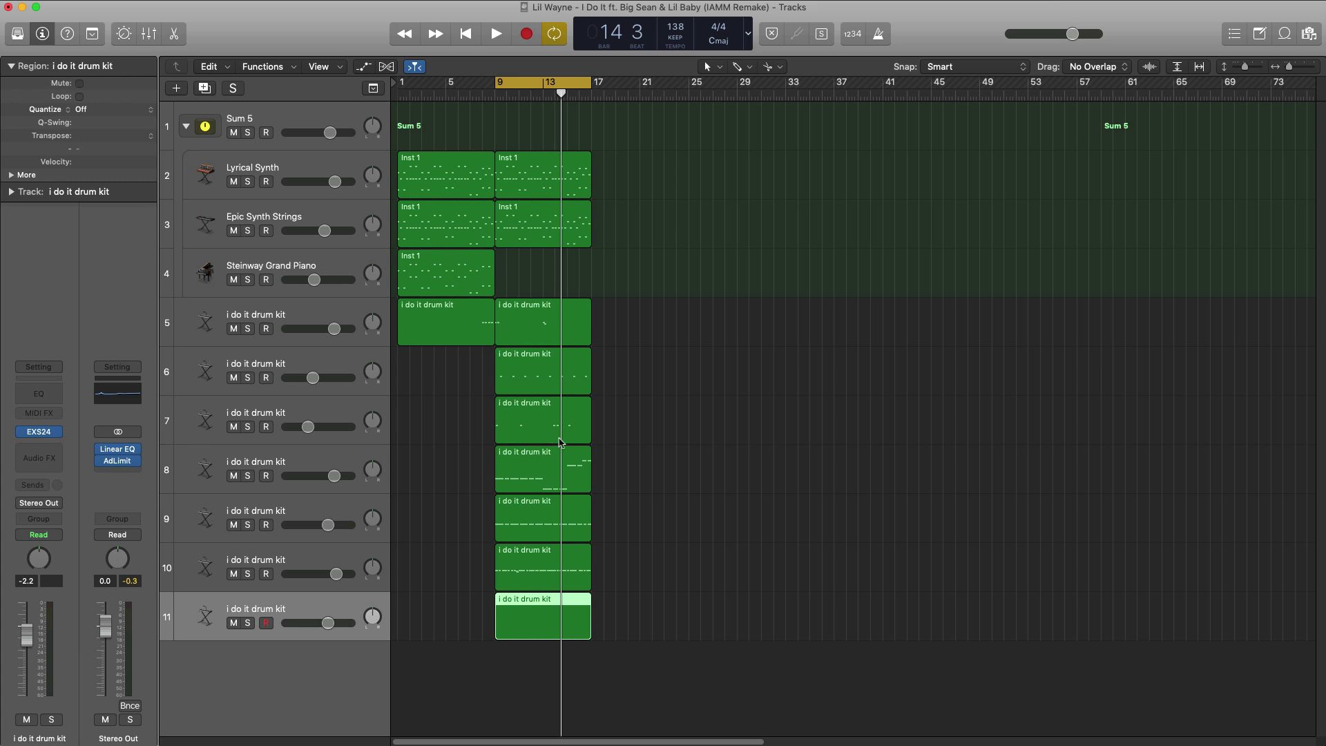
# Enter two short C#3 notes in track 11's region and shift them to just before and just after the start of bar 12.
pyautogui.doubleClick(547, 621)
pyautogui.keyDown('super'); pyautogui.click(821, 557); pyautogui.keyUp('super')
pyautogui.keyDown('super'); pyautogui.click(853, 558); pyautogui.keyUp('super')
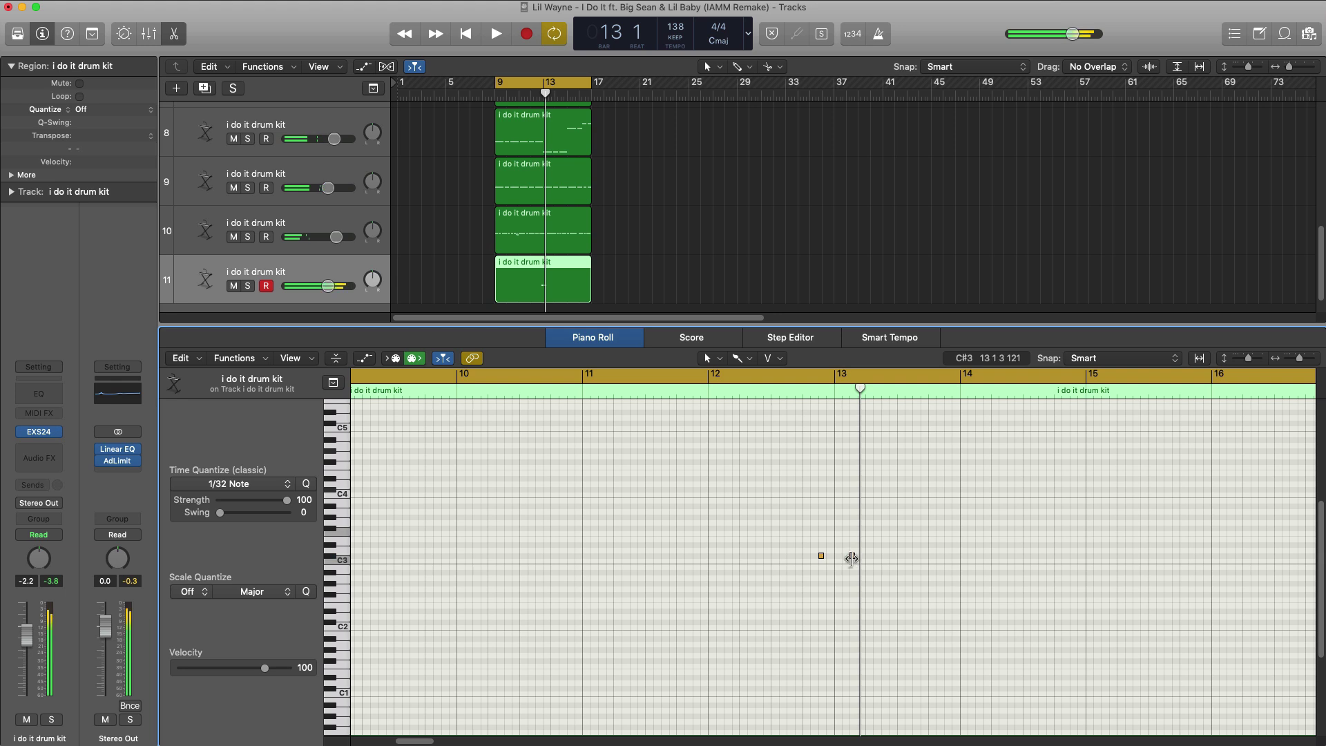
pyautogui.press('space')
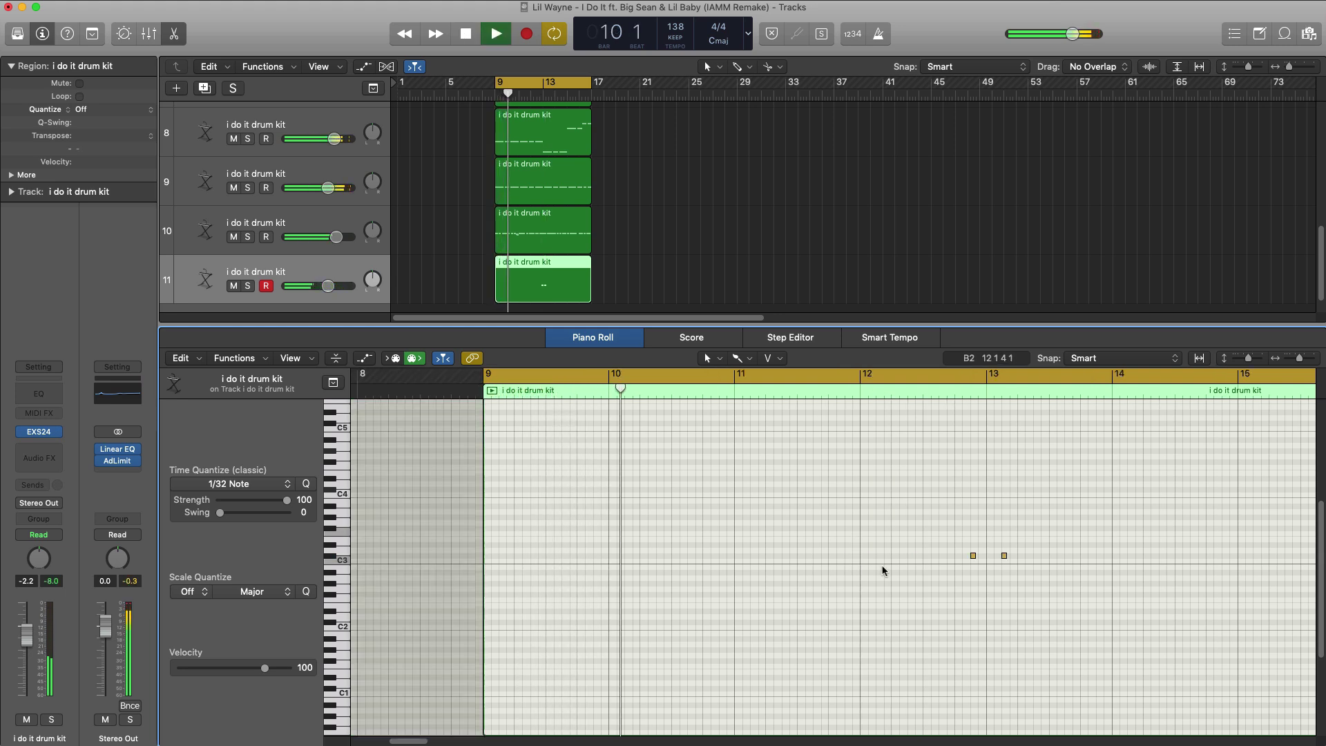
pyautogui.moveTo(921, 550); pyautogui.dragTo(1065, 566)
pyautogui.moveTo(972, 556); pyautogui.dragTo(847, 557)
# Set track 11's volume to 2.5 dB and add a matching pair of C#3 notes around the start of bar 16.
pyautogui.moveTo(330, 290); pyautogui.dragTo(344, 291)
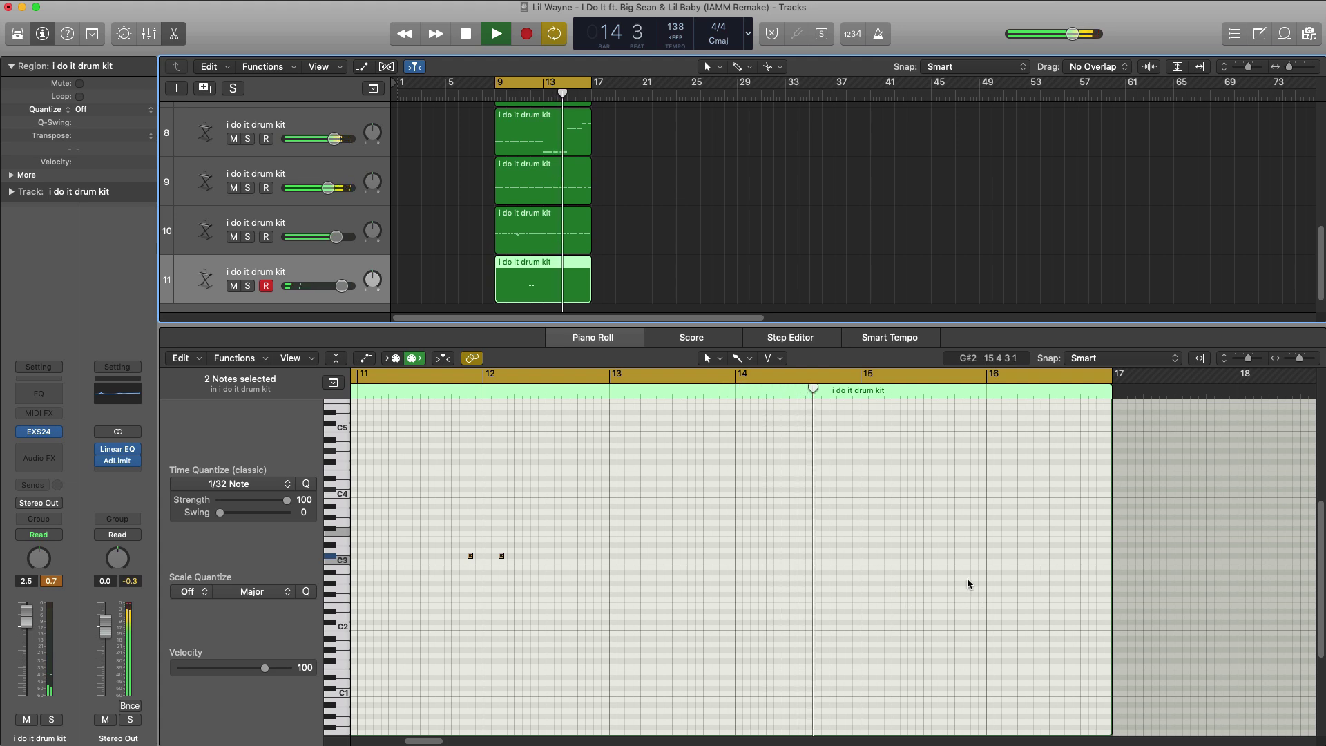
pyautogui.keyDown('super'); pyautogui.click(973, 555); pyautogui.keyUp('super')
pyautogui.keyDown('super'); pyautogui.click(1004, 555); pyautogui.keyUp('super')
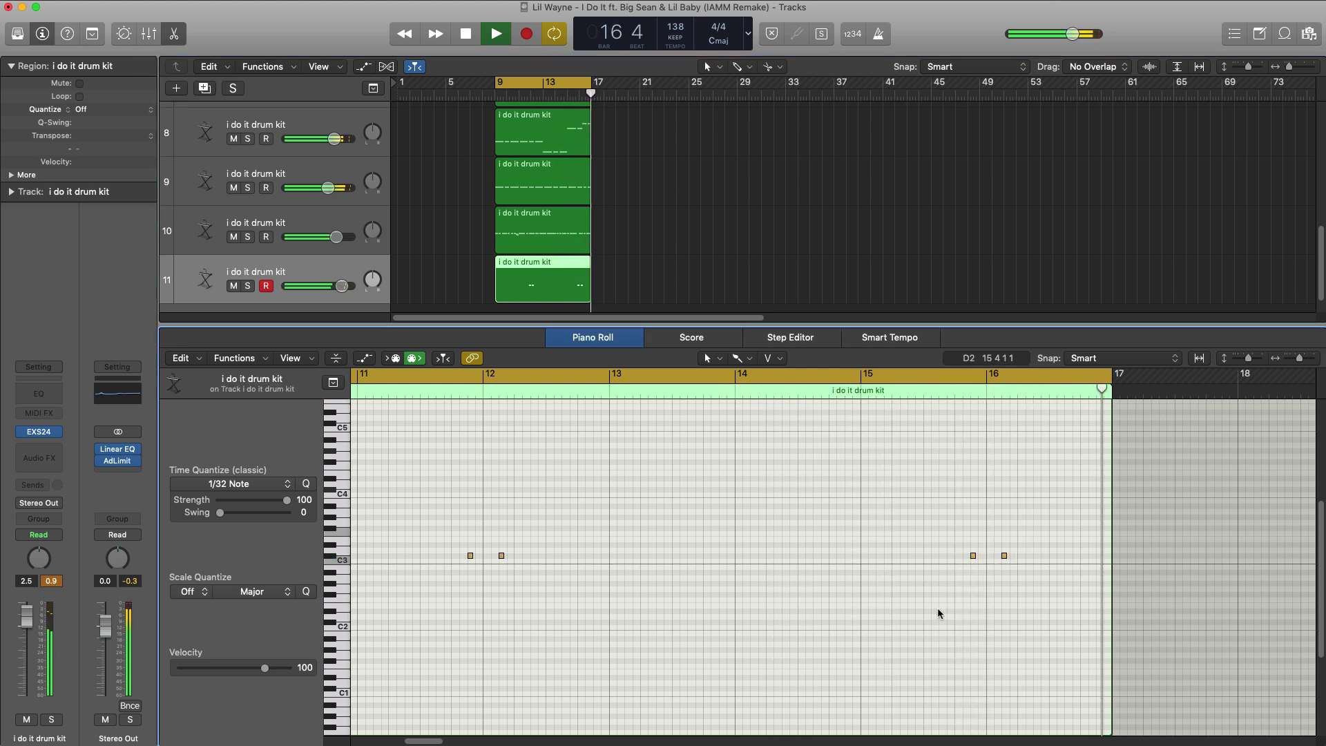
pyautogui.press('x')
pyautogui.press('x')
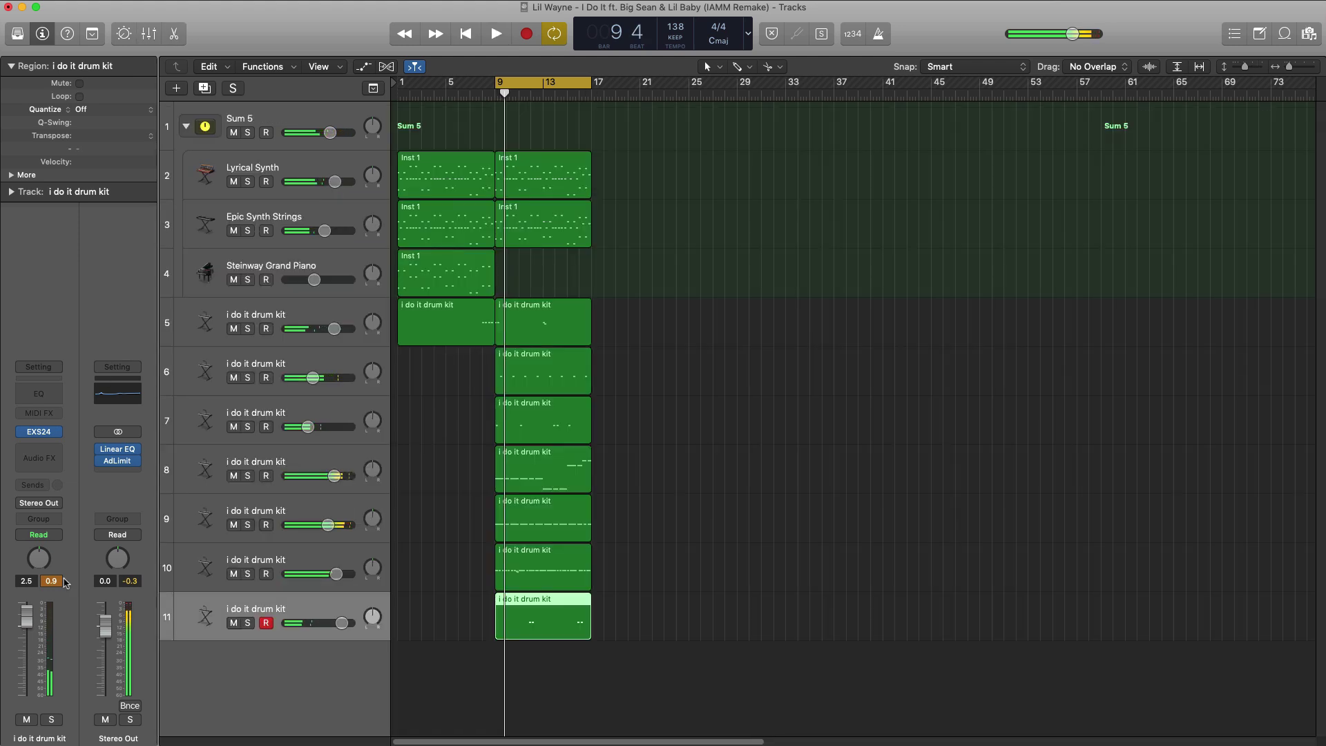
# Add a stereo Space Designer reverb to track 11 with the wet level at -38.0 dB.
pyautogui.click(24, 434)
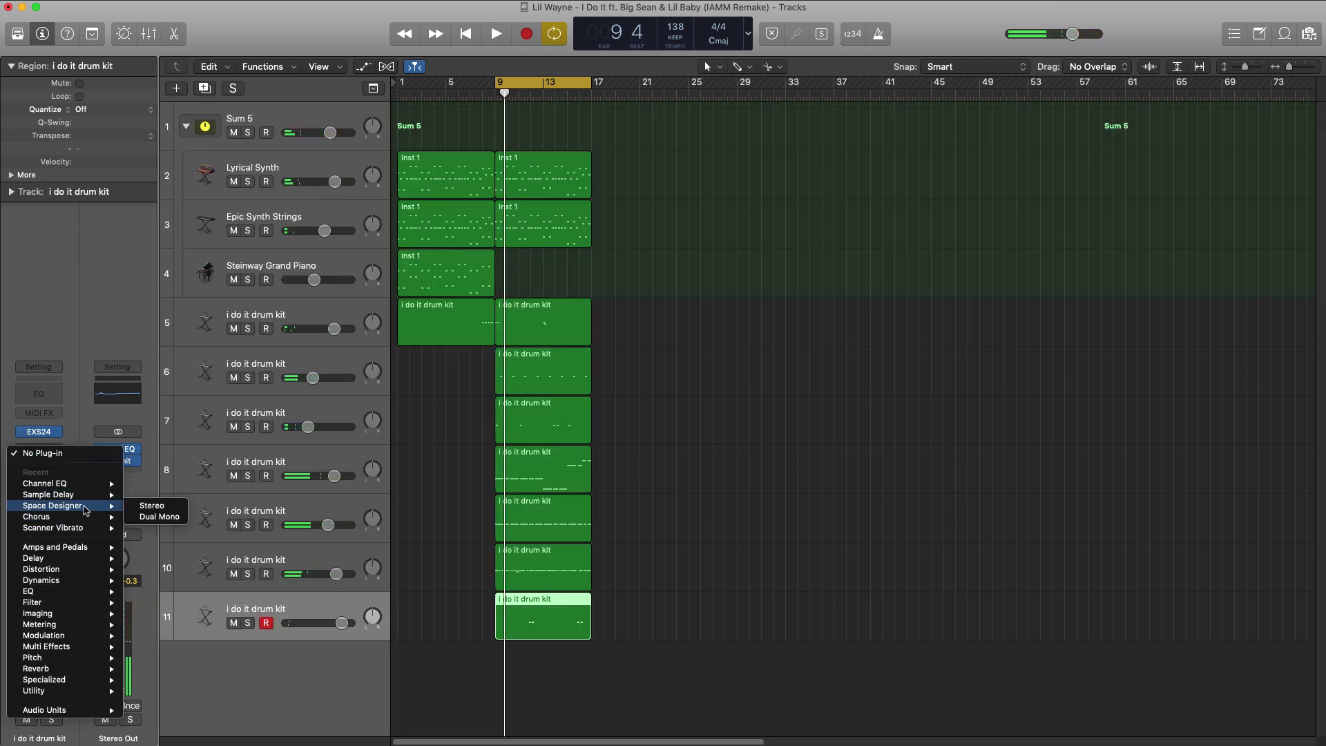
pyautogui.click(149, 506)
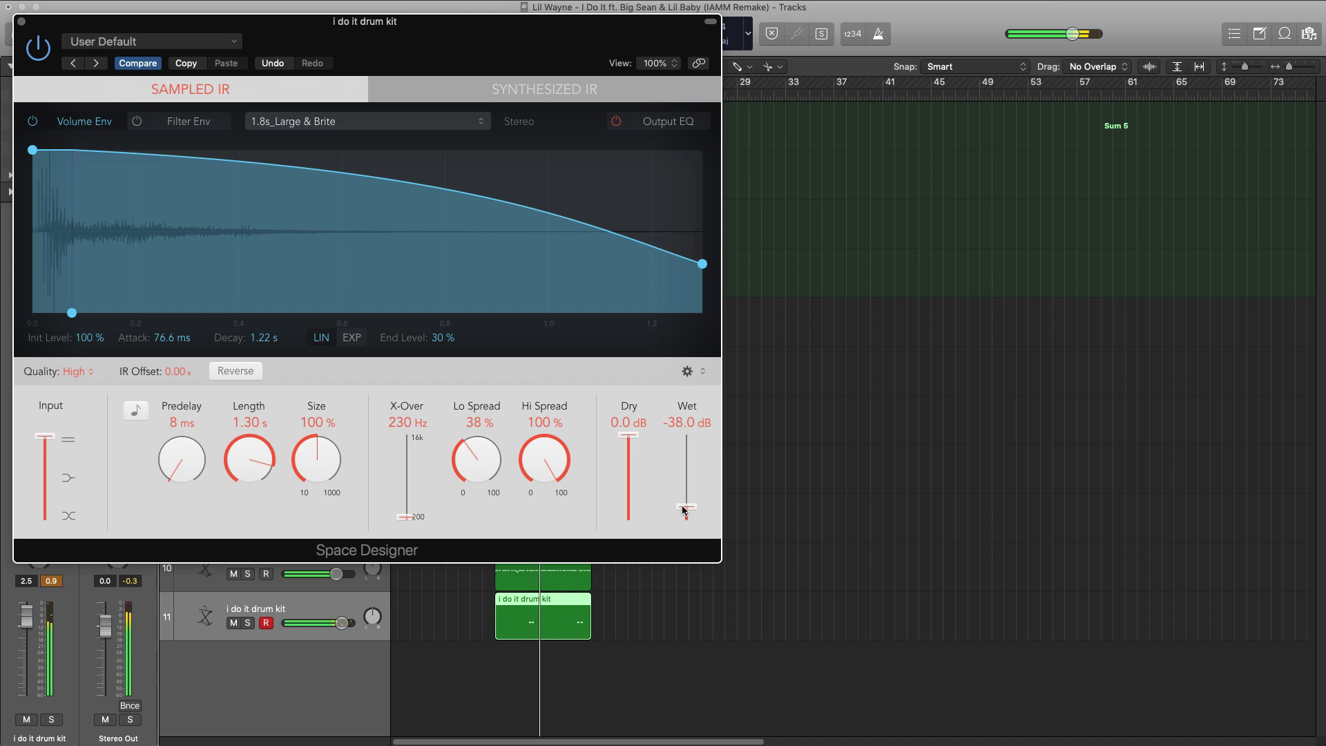
pyautogui.click(22, 22)
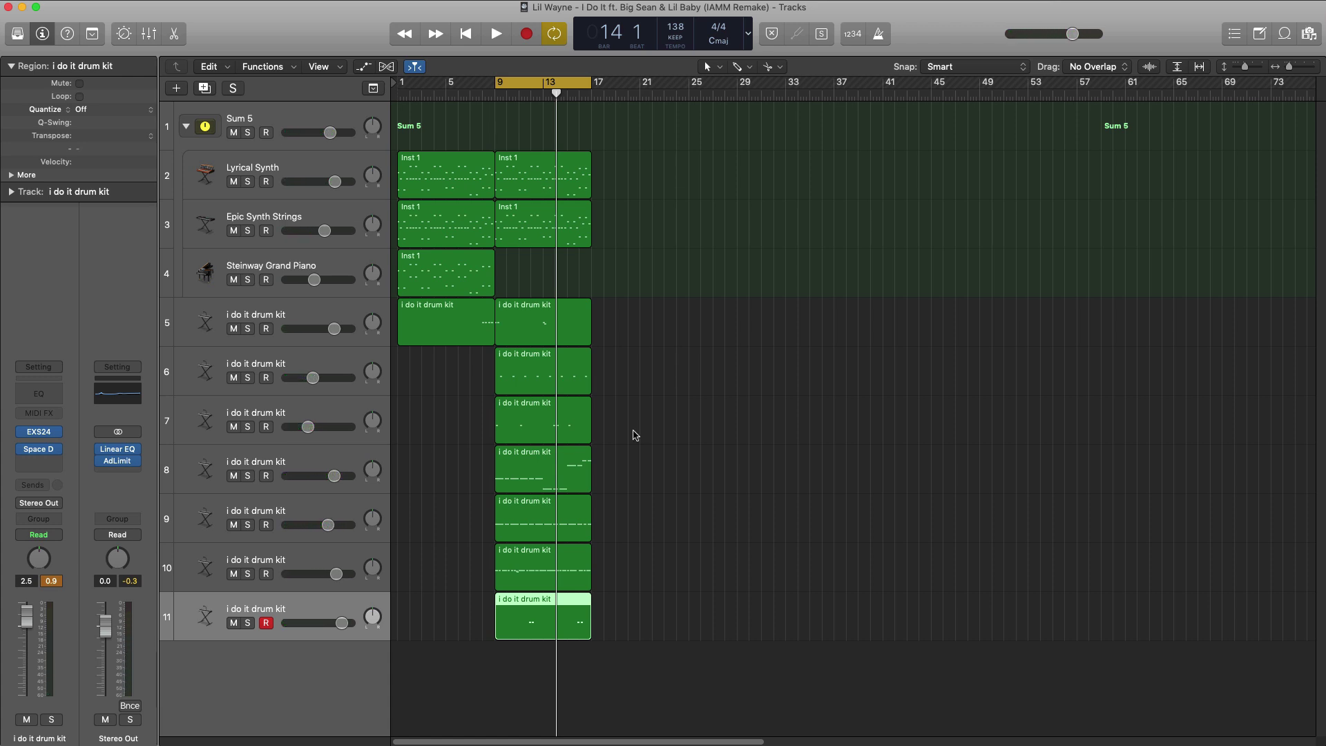
# Repeat the Lyrical Synth and Epic Synth Strings regions at bar 17 and move the cycle range to bars 17 to 25.
pyautogui.moveTo(647, 247); pyautogui.dragTo(574, 189)
pyautogui.press('super+r')
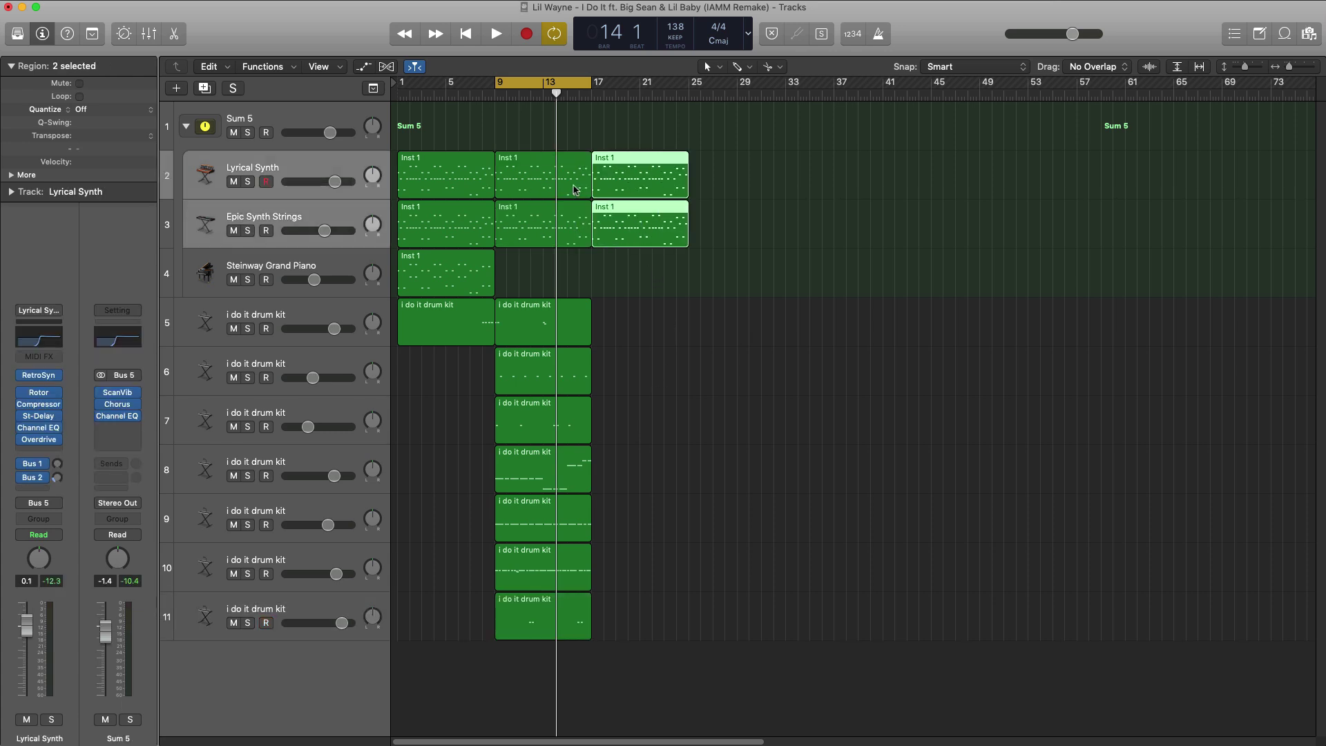
pyautogui.moveTo(553, 82); pyautogui.dragTo(649, 83)
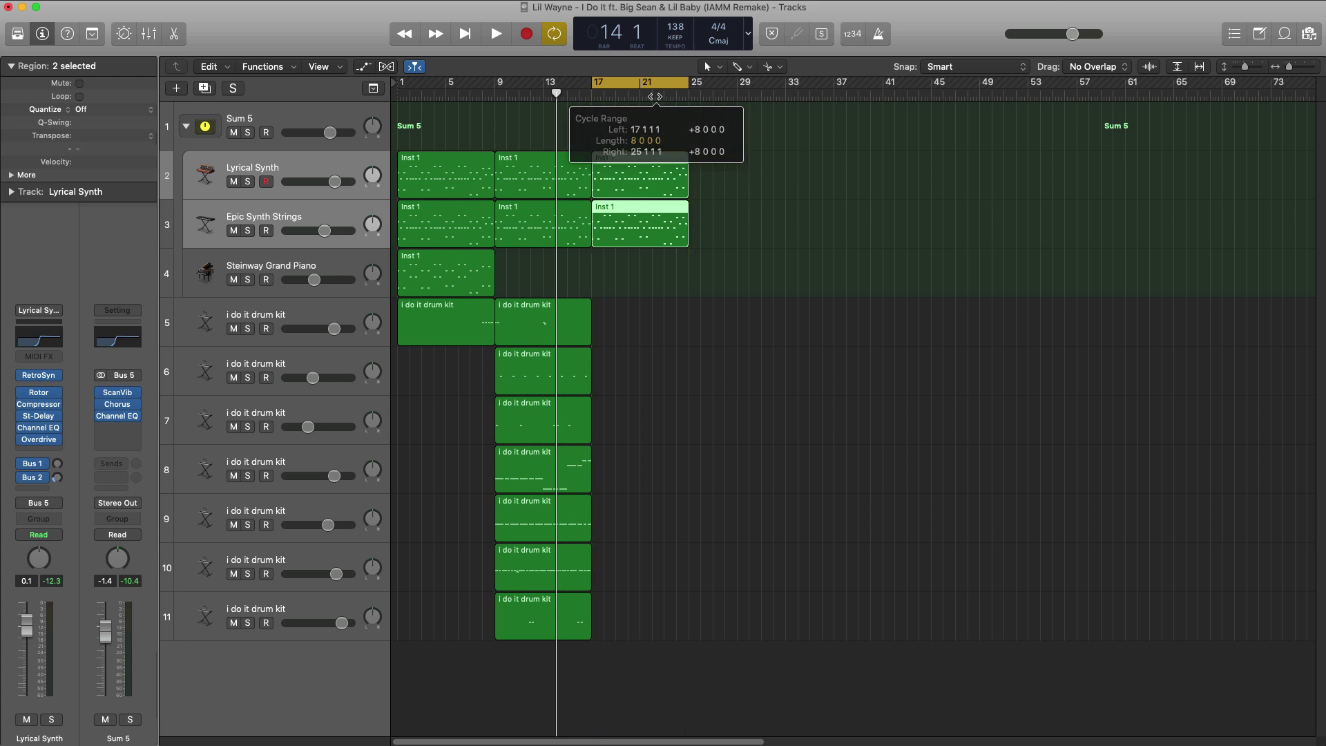
# Copy the Epic Synth Strings region at bar 17 onto the Steinway Grand Piano track and play the new section.
pyautogui.press('space')
pyautogui.click(684, 261)
pyautogui.moveTo(660, 237); pyautogui.dragTo(660, 273)
pyautogui.press('space')
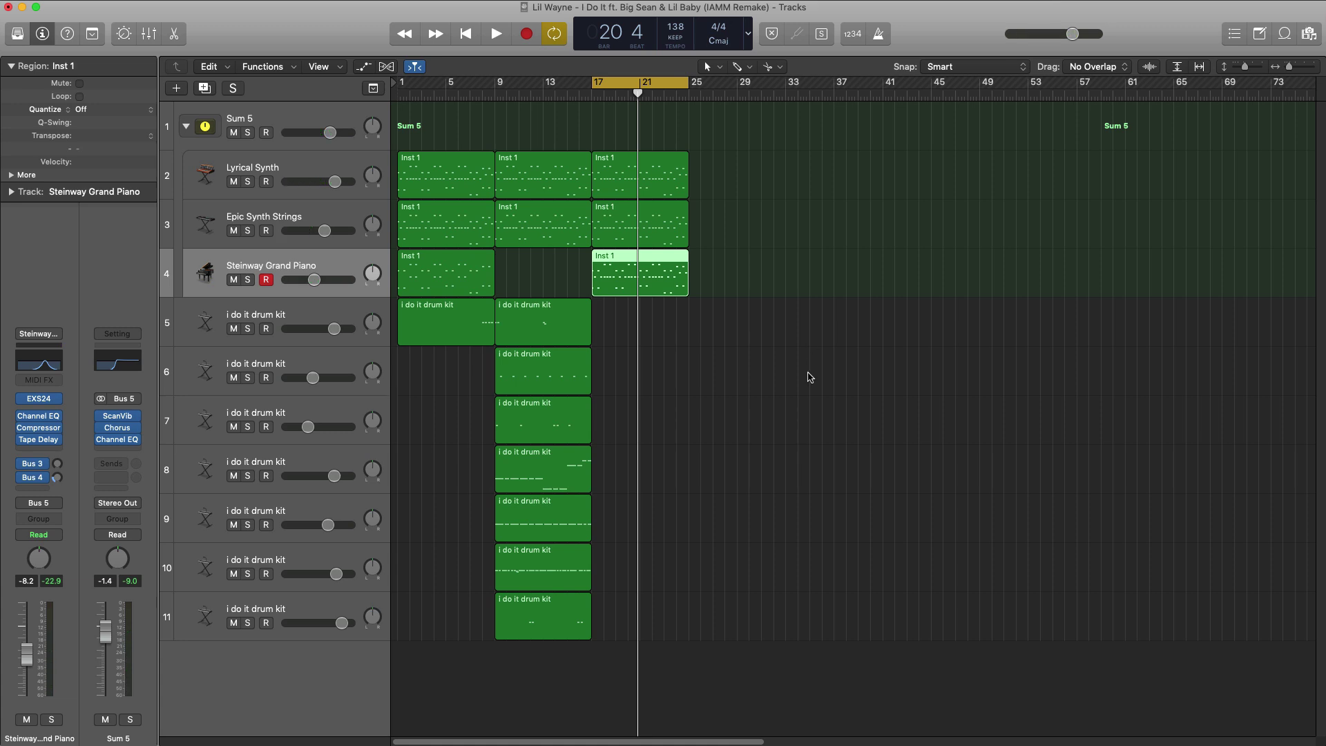
# Repeat track 6's region at bar 17 and delete the copy's two notes in bars 21 and 22.
pyautogui.click(579, 375)
pyautogui.press('super+r')
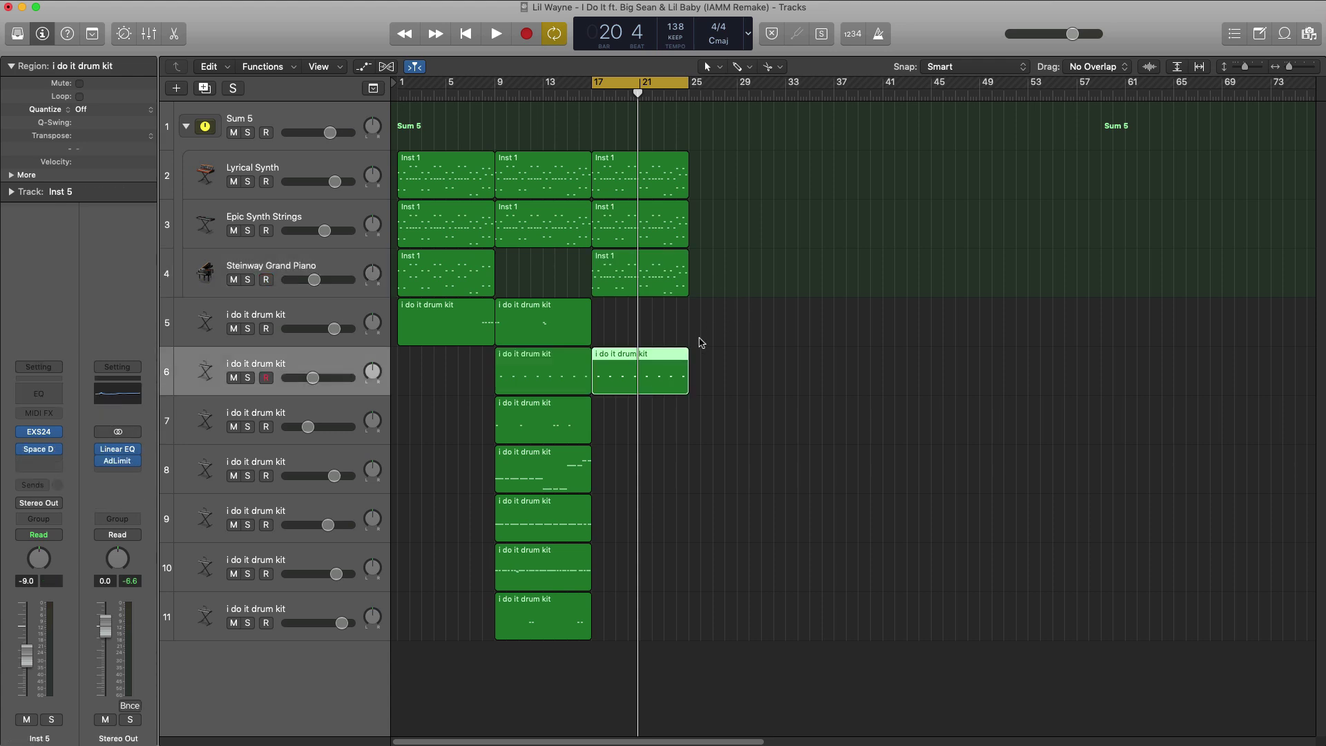
pyautogui.doubleClick(658, 374)
pyautogui.press('space')
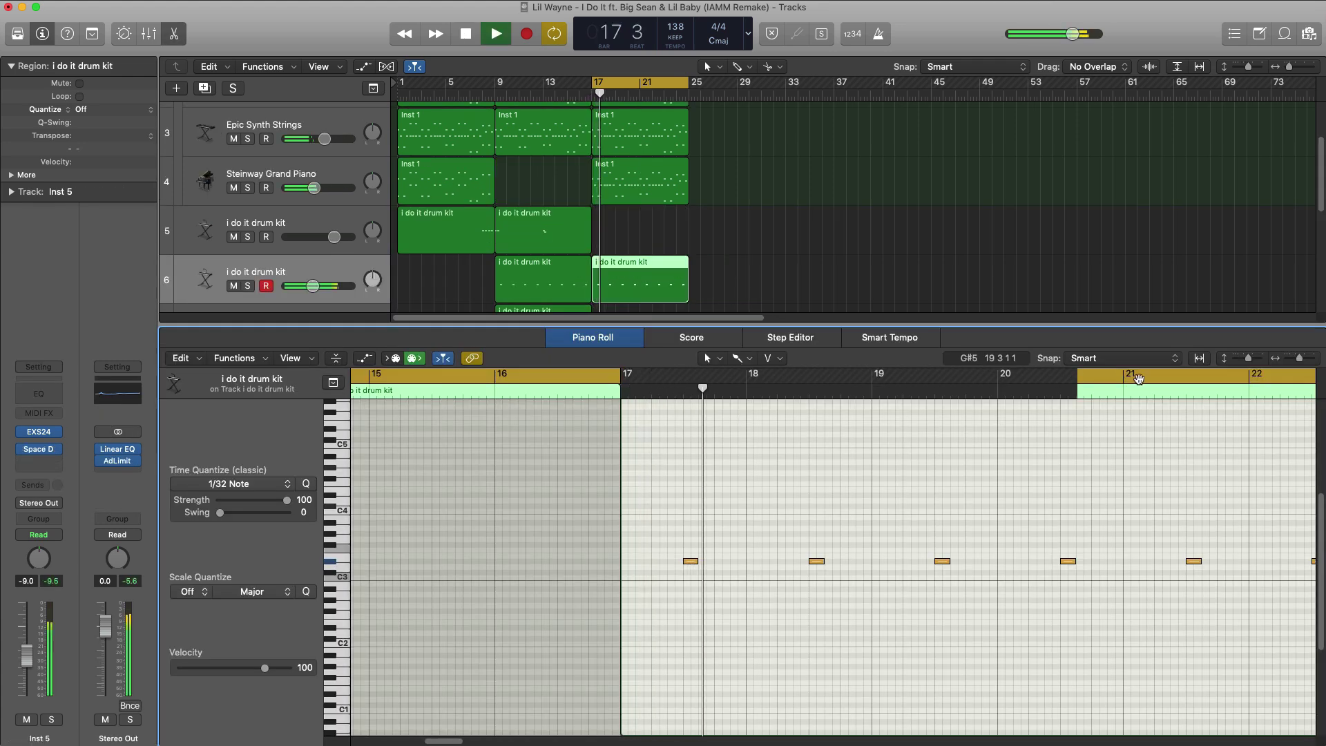
pyautogui.press('z')
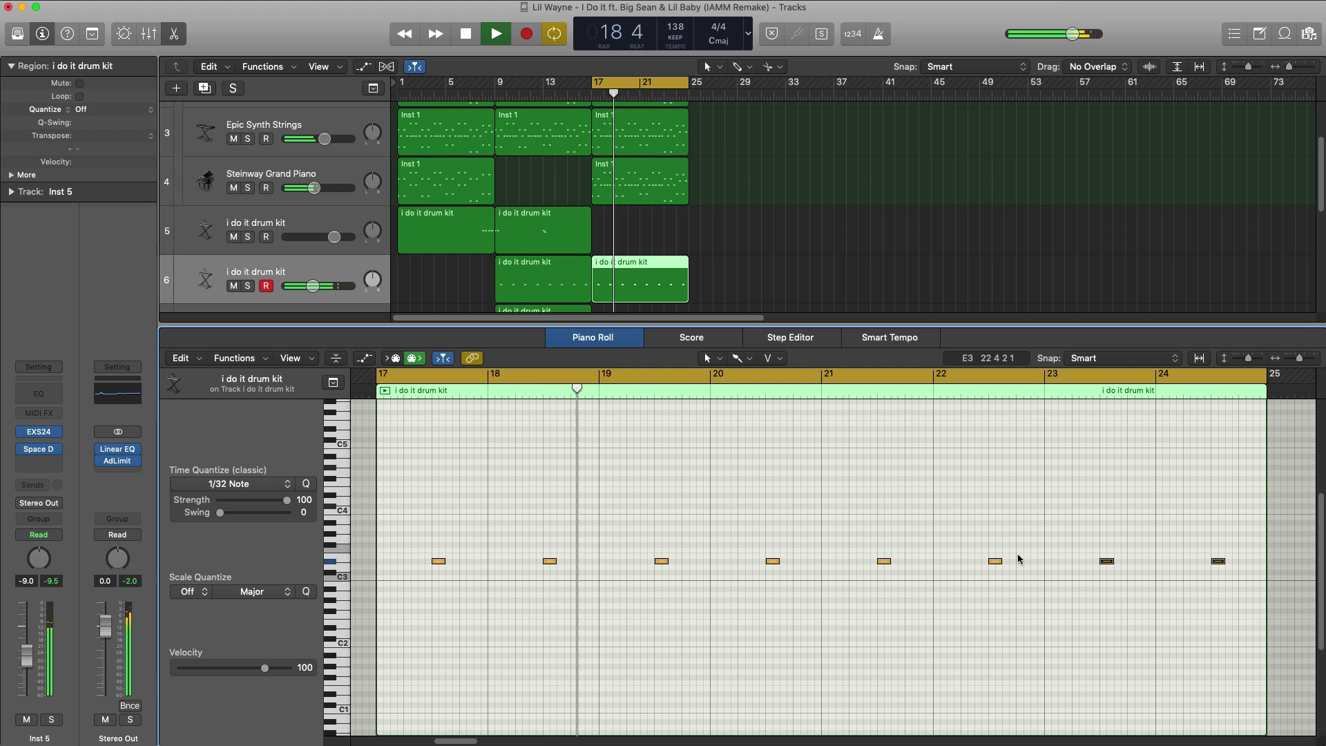
pyautogui.hscroll(2, 1002, 561)
pyautogui.click(809, 527)
pyautogui.moveTo(809, 525); pyautogui.dragTo(980, 638)
pyautogui.press('Delete')
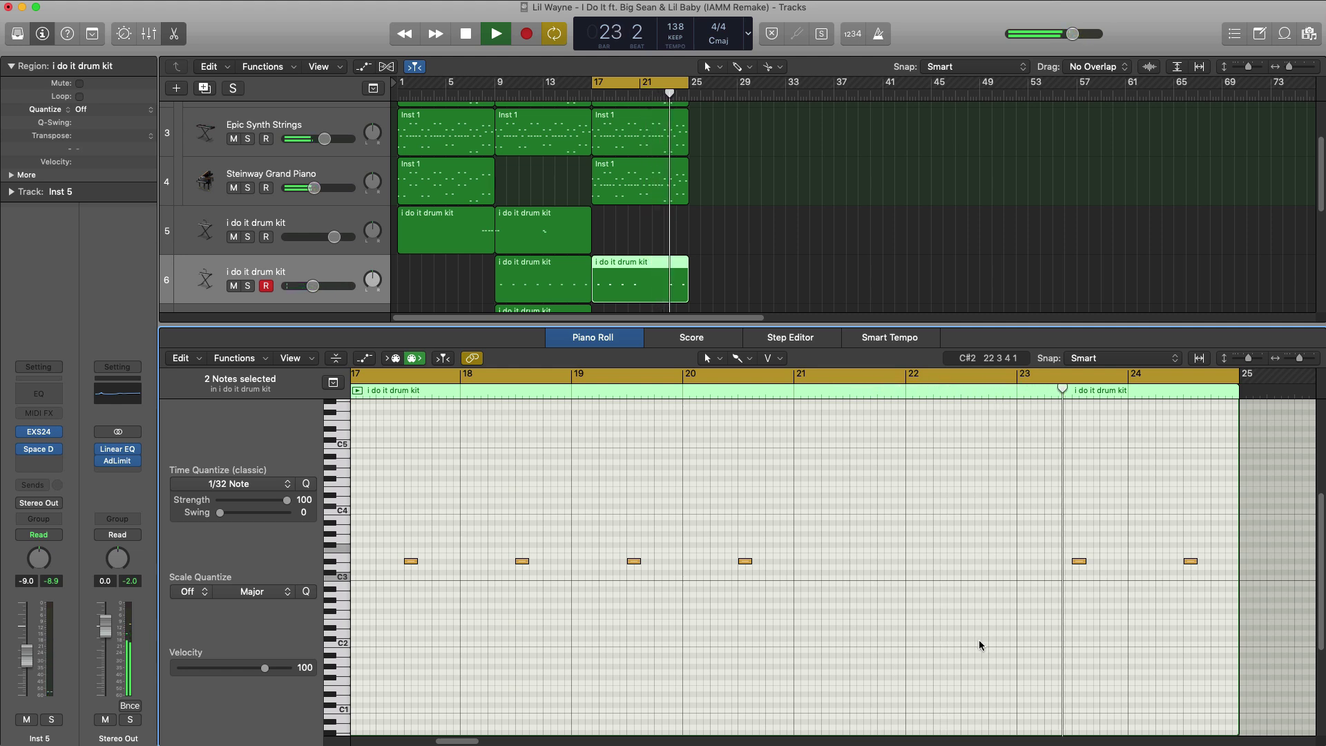
pyautogui.press('x')
pyautogui.press('x')
pyautogui.press('space')
# Copy track 7's region to bar 17, delete the copy's last three notes and play the section.
pyautogui.moveTo(508, 424); pyautogui.dragTo(610, 425)
pyautogui.doubleClick(610, 426)
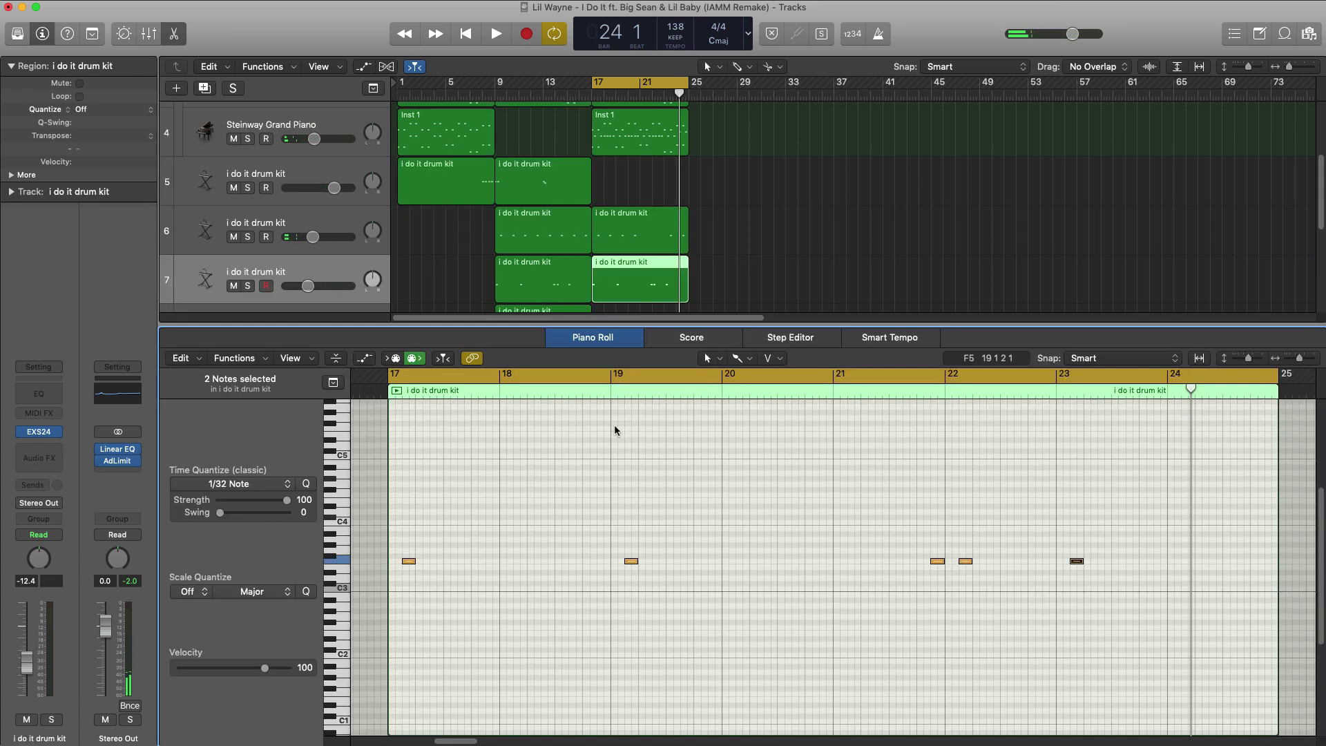
pyautogui.moveTo(910, 525); pyautogui.dragTo(1179, 617)
pyautogui.press('Delete')
pyautogui.press('space')
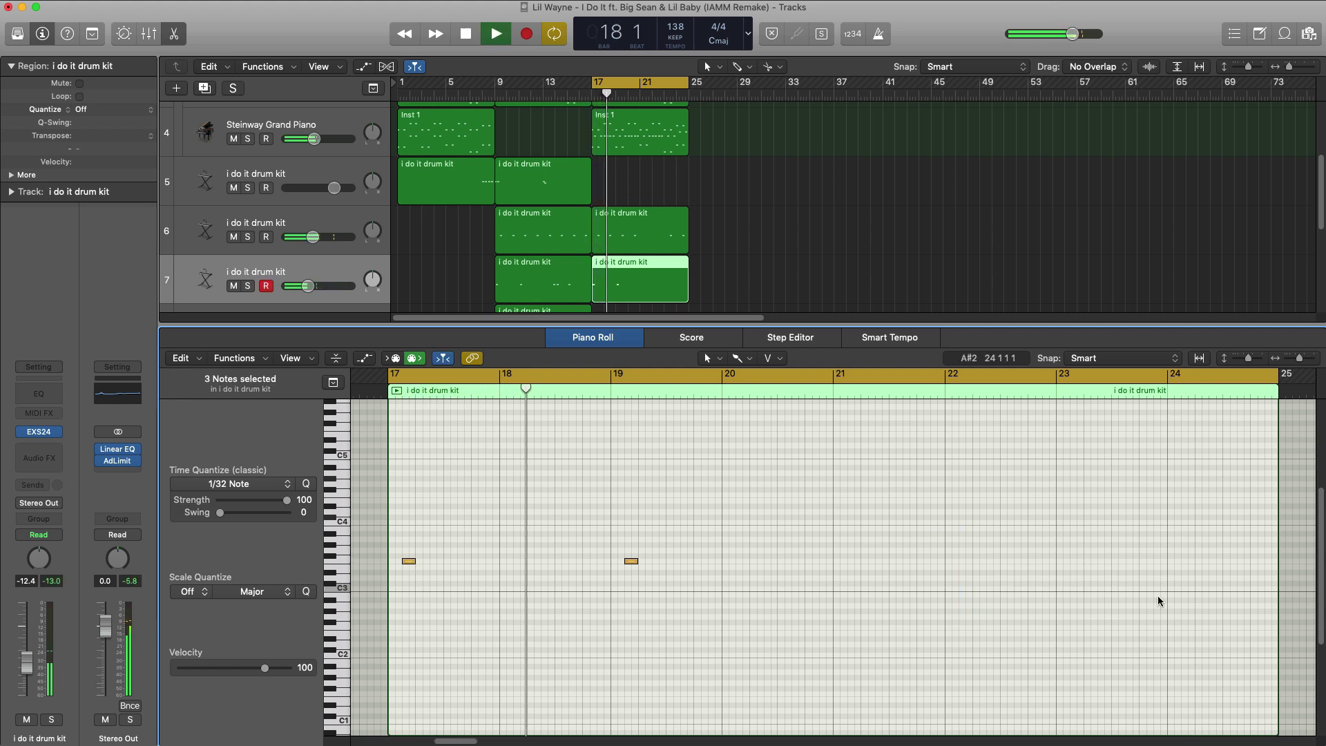
pyautogui.press('e')
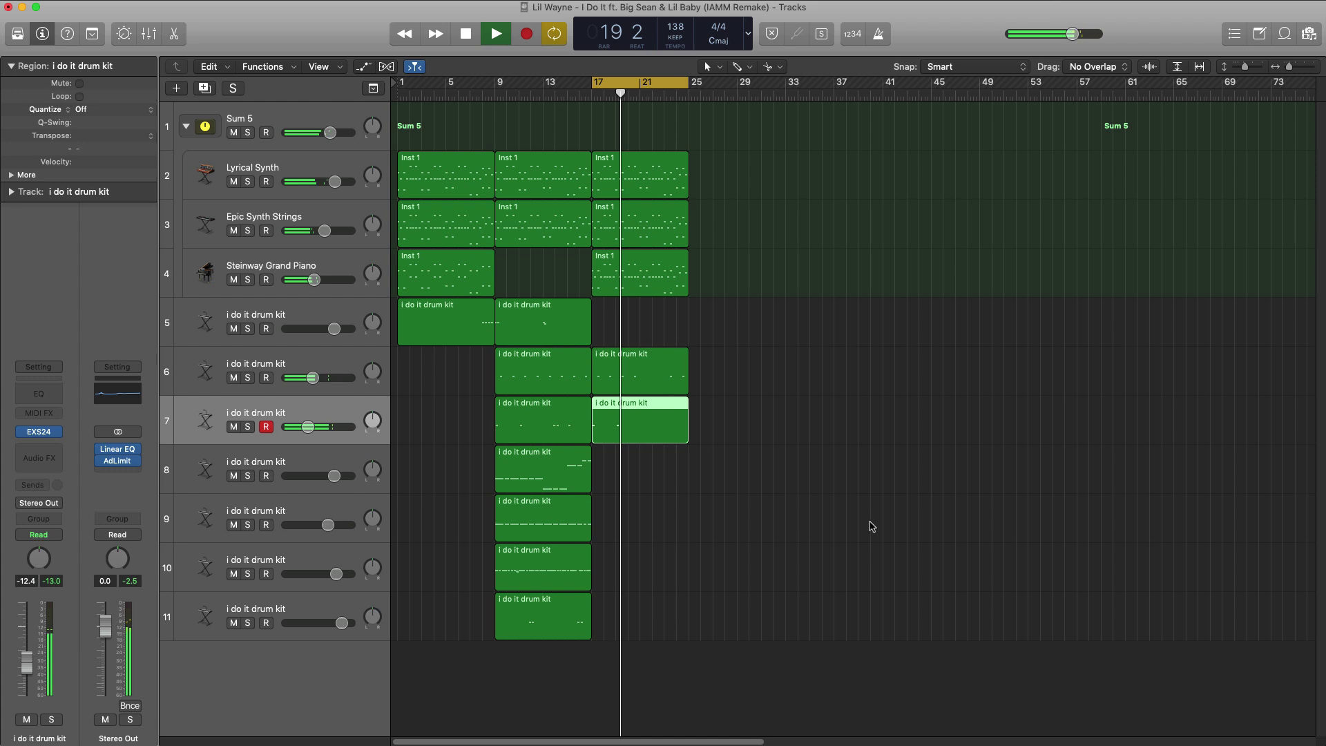
# Copy track 8's bass region to bar 17, delete the copy's three notes in bars 21 and 22, and play it back.
pyautogui.press('space')
pyautogui.moveTo(549, 471); pyautogui.dragTo(646, 481)
pyautogui.press('e')
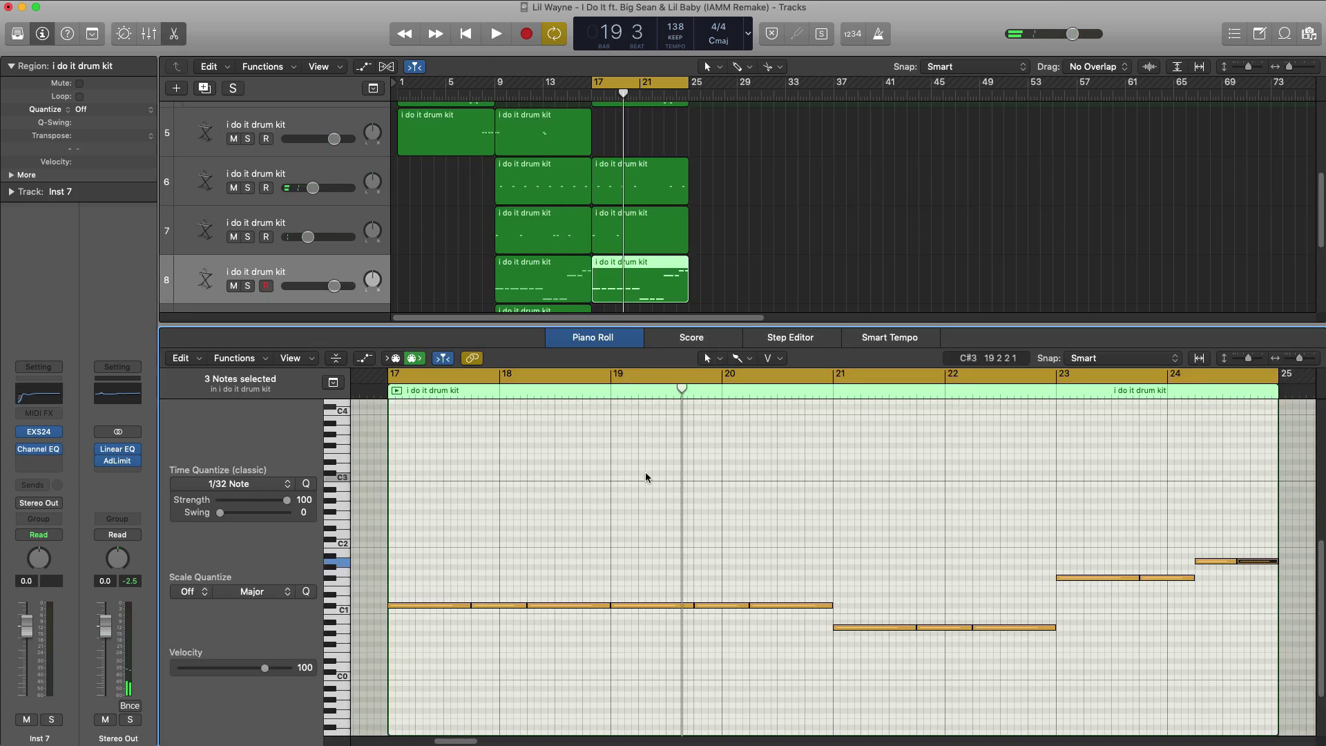
pyautogui.press('e')
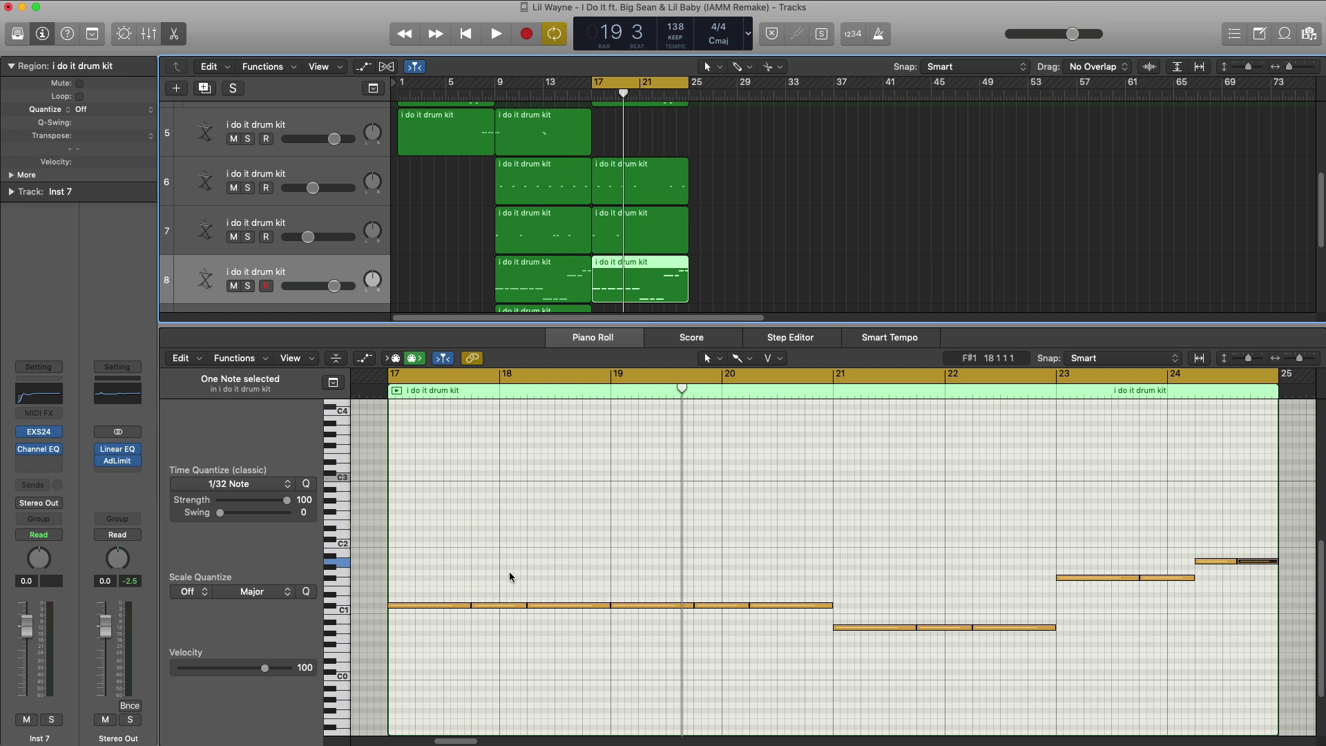
pyautogui.press('space')
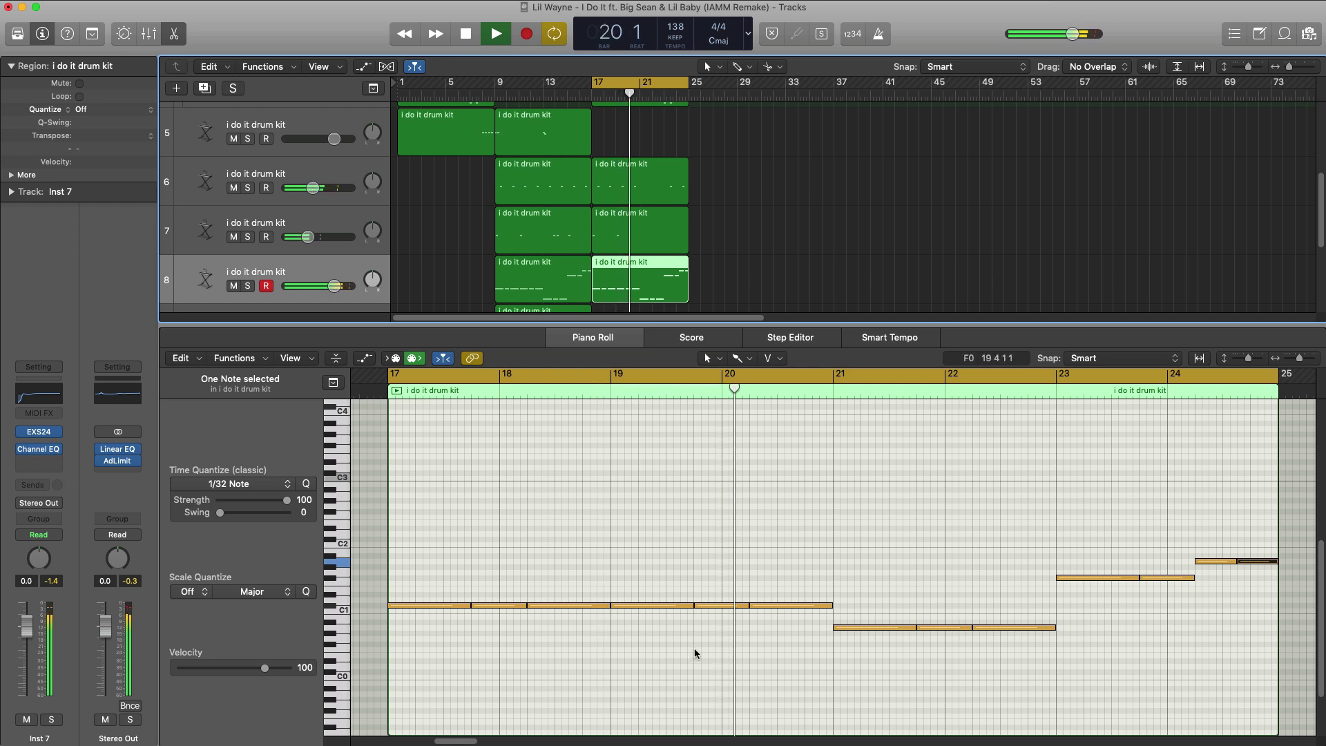
pyautogui.press('space')
pyautogui.moveTo(854, 606); pyautogui.dragTo(1025, 662)
pyautogui.press('space')
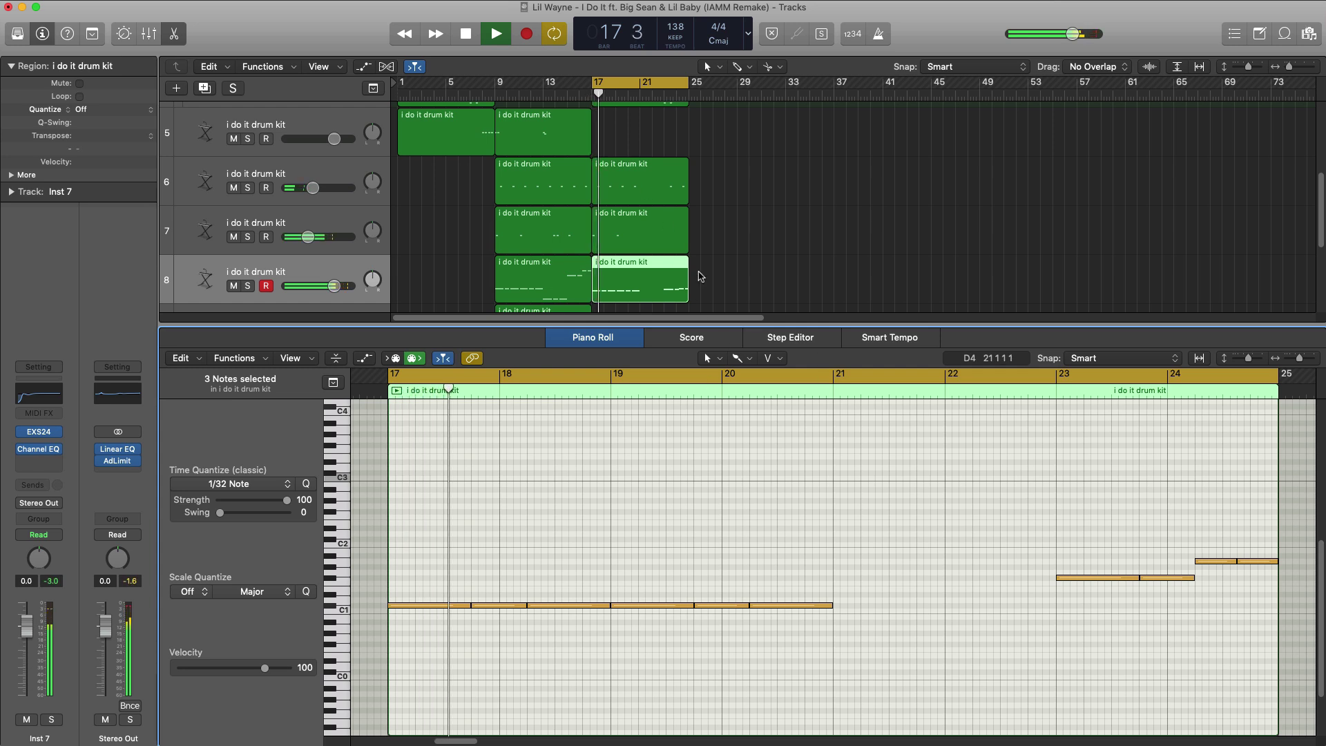
pyautogui.click(1039, 397)
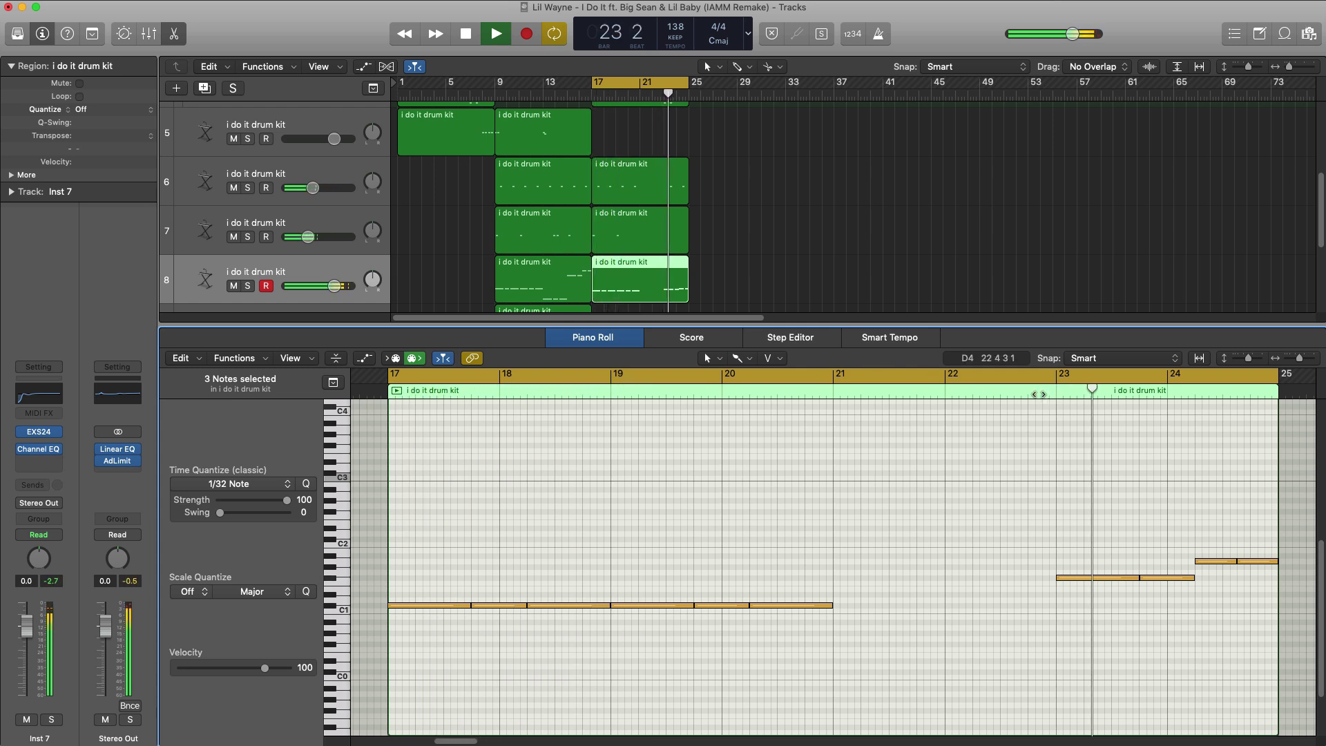
# Raise the two bass notes starting at bar 23 by four semitones and lower the last two to the pitch of the opening notes.
pyautogui.press('space')
pyautogui.moveTo(1062, 541); pyautogui.dragTo(1099, 556)
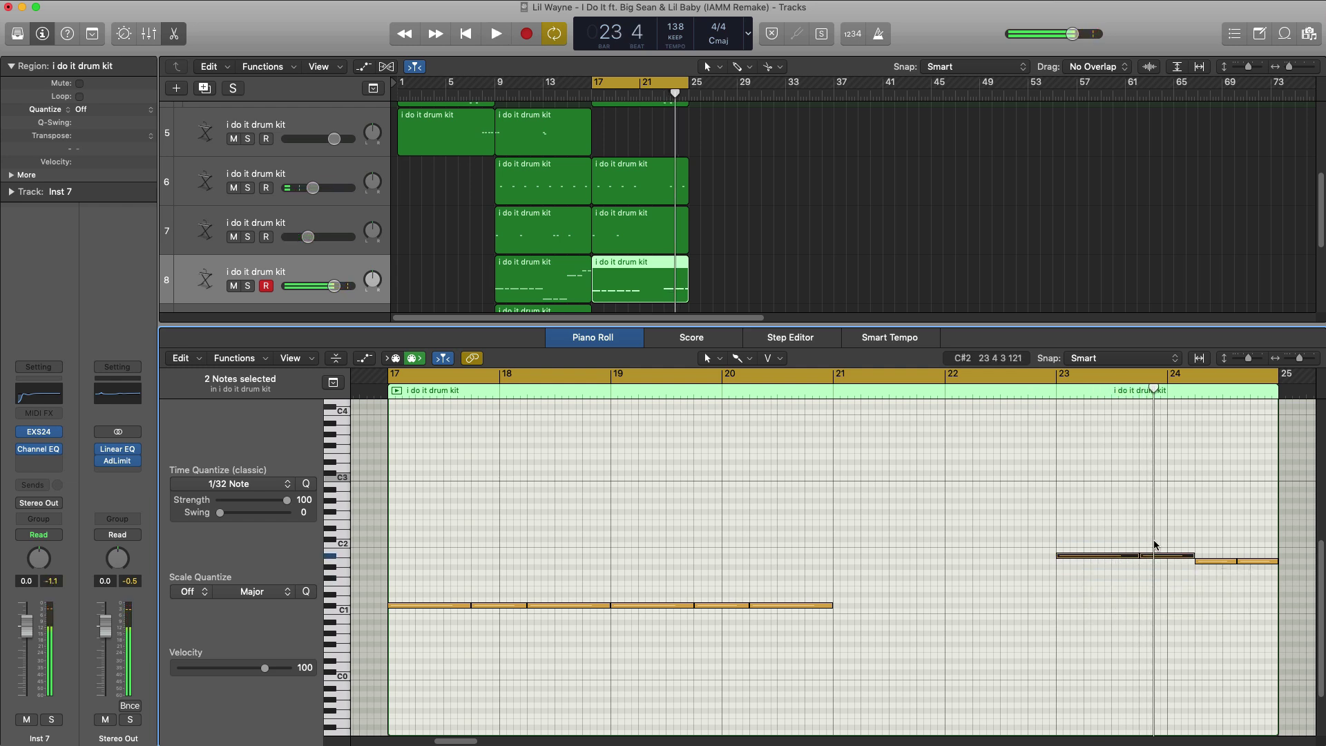
pyautogui.moveTo(1216, 565); pyautogui.dragTo(1214, 607)
pyautogui.press('space')
pyautogui.click(1032, 375)
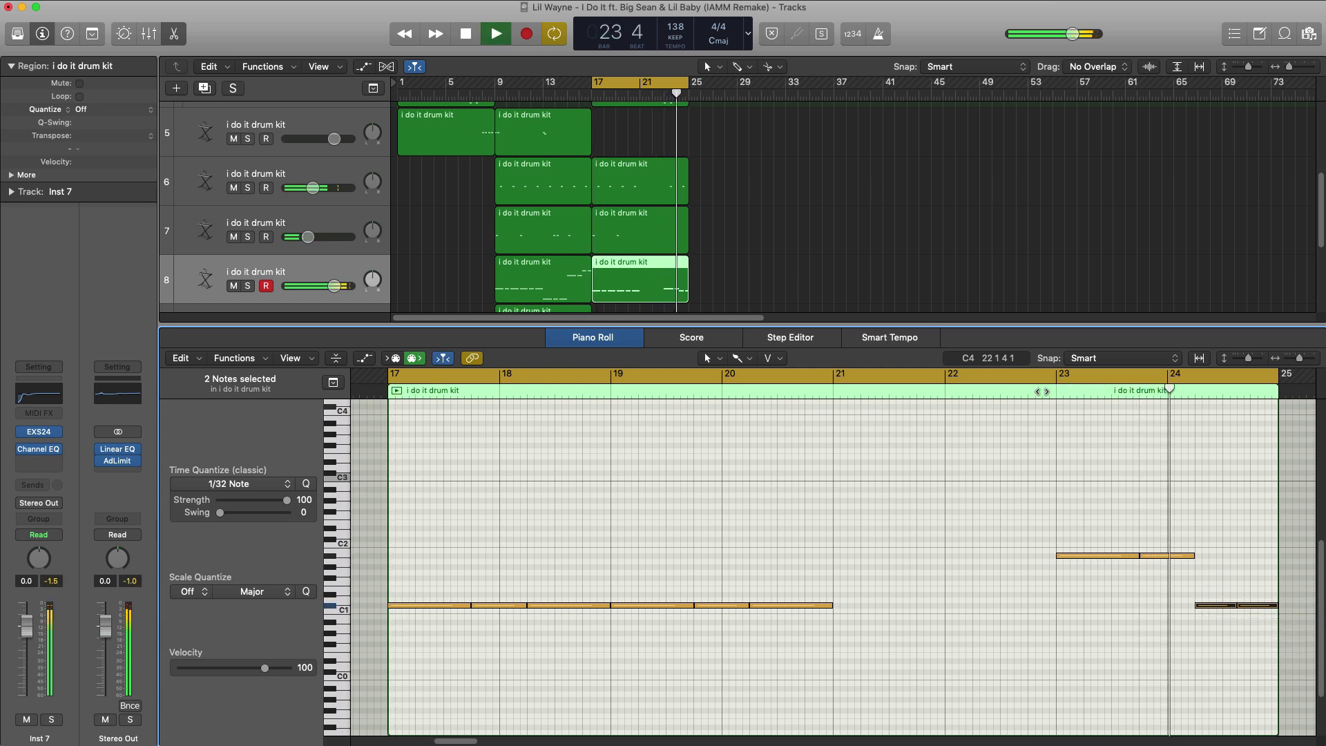
pyautogui.press('space')
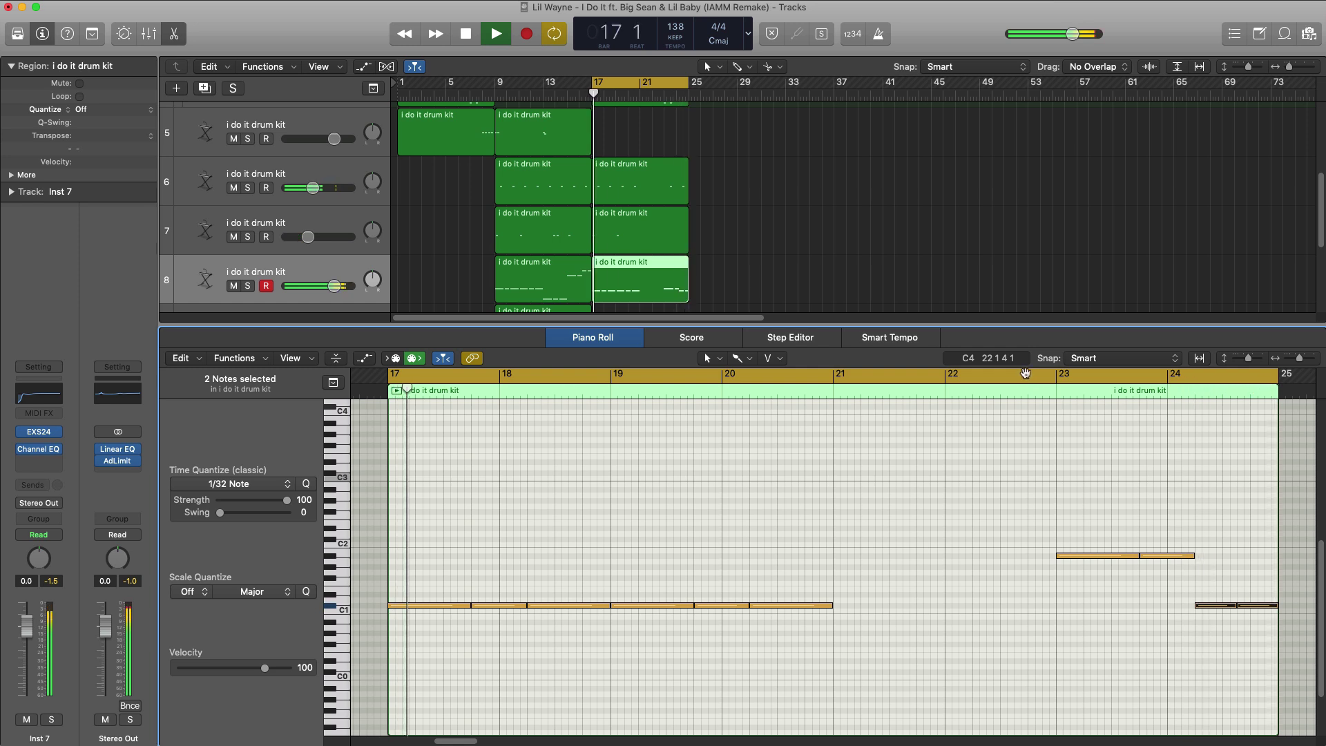
# Add a short note just after the start of bar 23 in track 7's region at the pitch of its other notes, and play it.
pyautogui.click(653, 238)
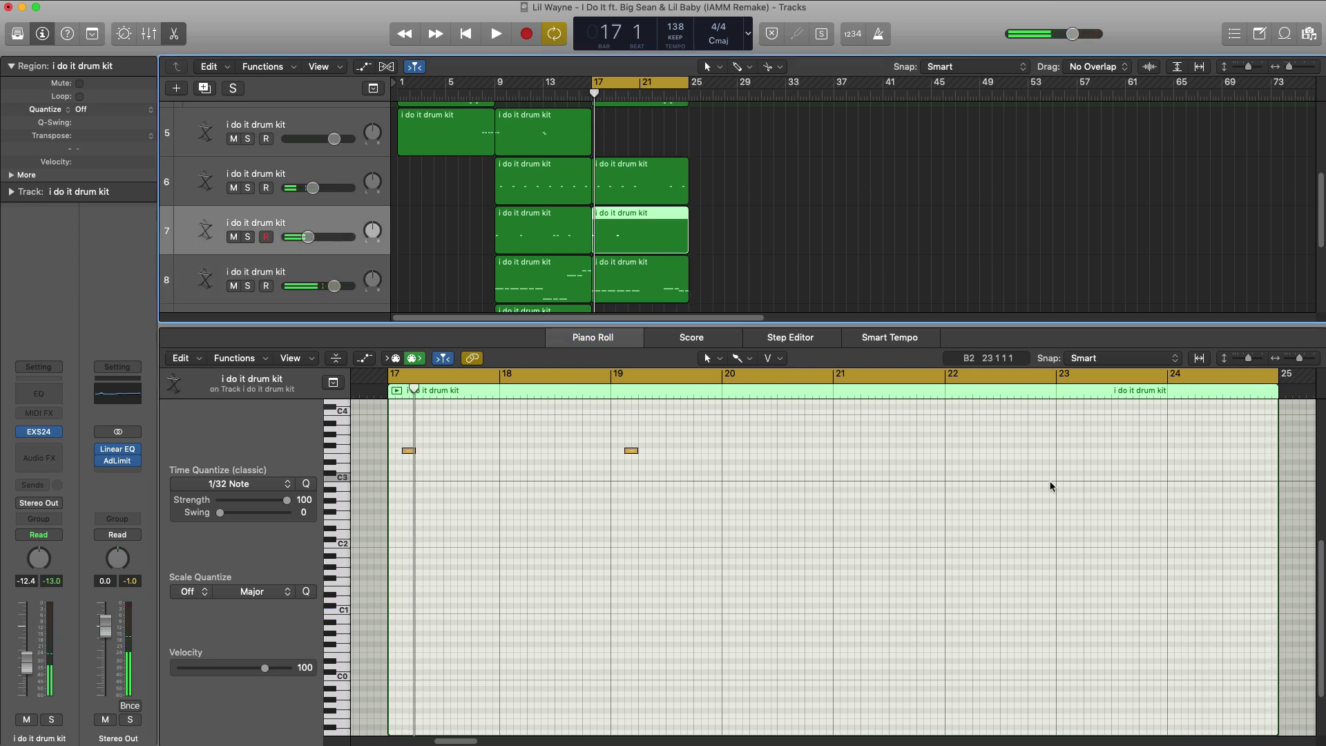
pyautogui.click(1072, 470)
pyautogui.moveTo(1070, 470); pyautogui.dragTo(1069, 453)
pyautogui.press('space')
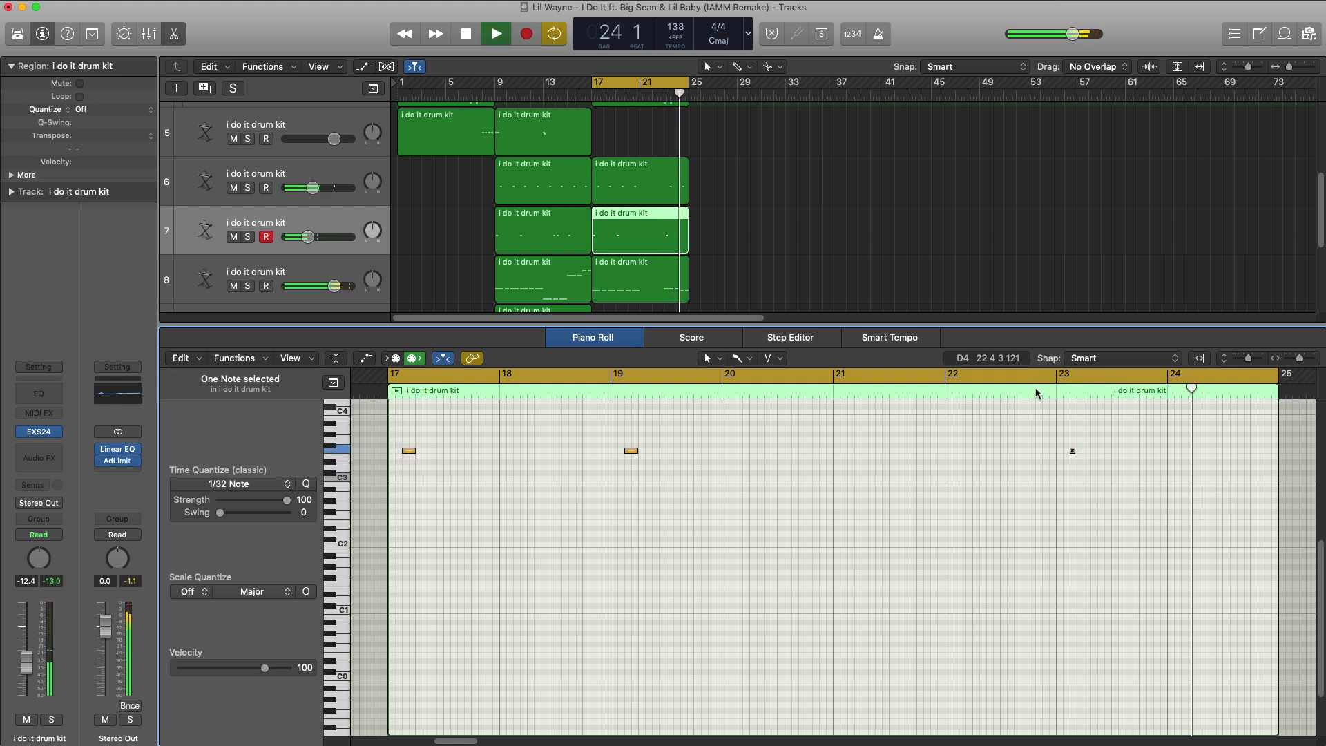
pyautogui.press('space')
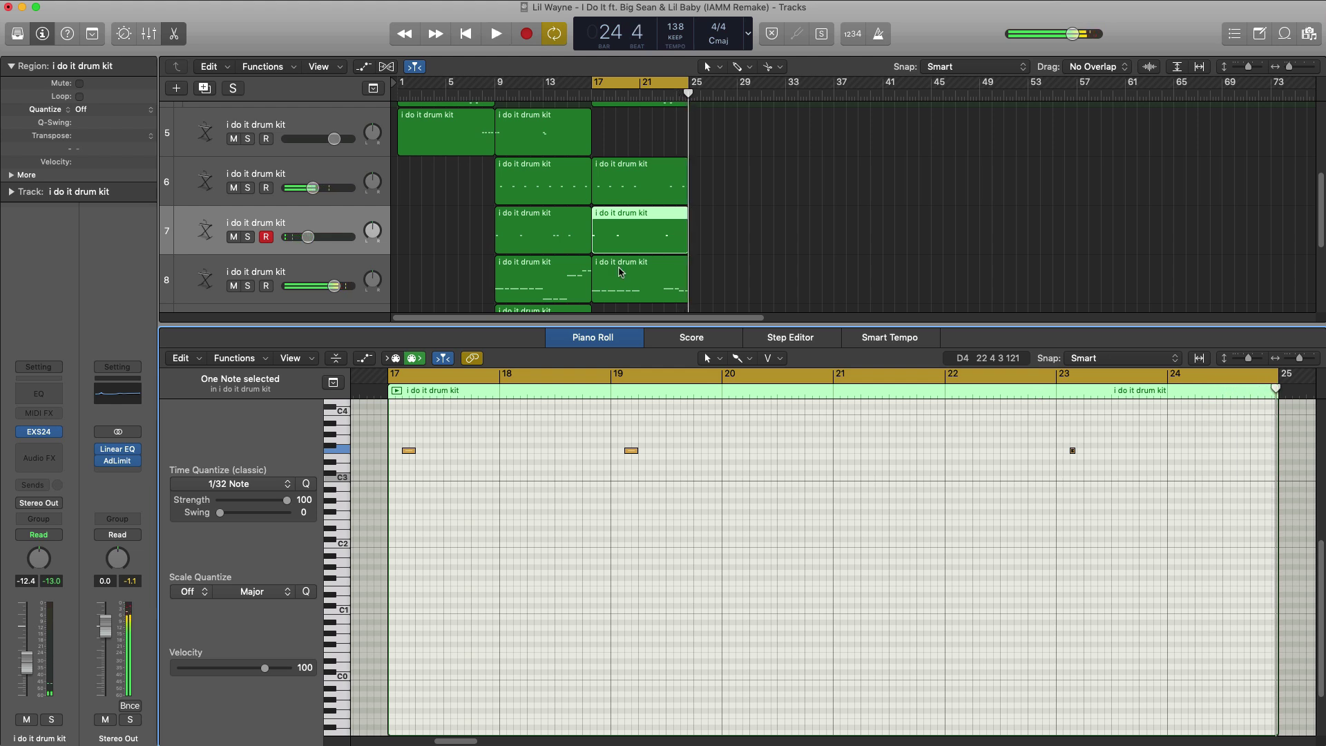
# Copy track 9's region to bar 17, delete the copy's three notes in bars 21 and 22, and play the section.
pyautogui.press('e')
pyautogui.moveTo(583, 522); pyautogui.dragTo(655, 518)
pyautogui.press('e')
pyautogui.moveTo(866, 520); pyautogui.dragTo(988, 595)
pyautogui.press('Delete')
pyautogui.press('space')
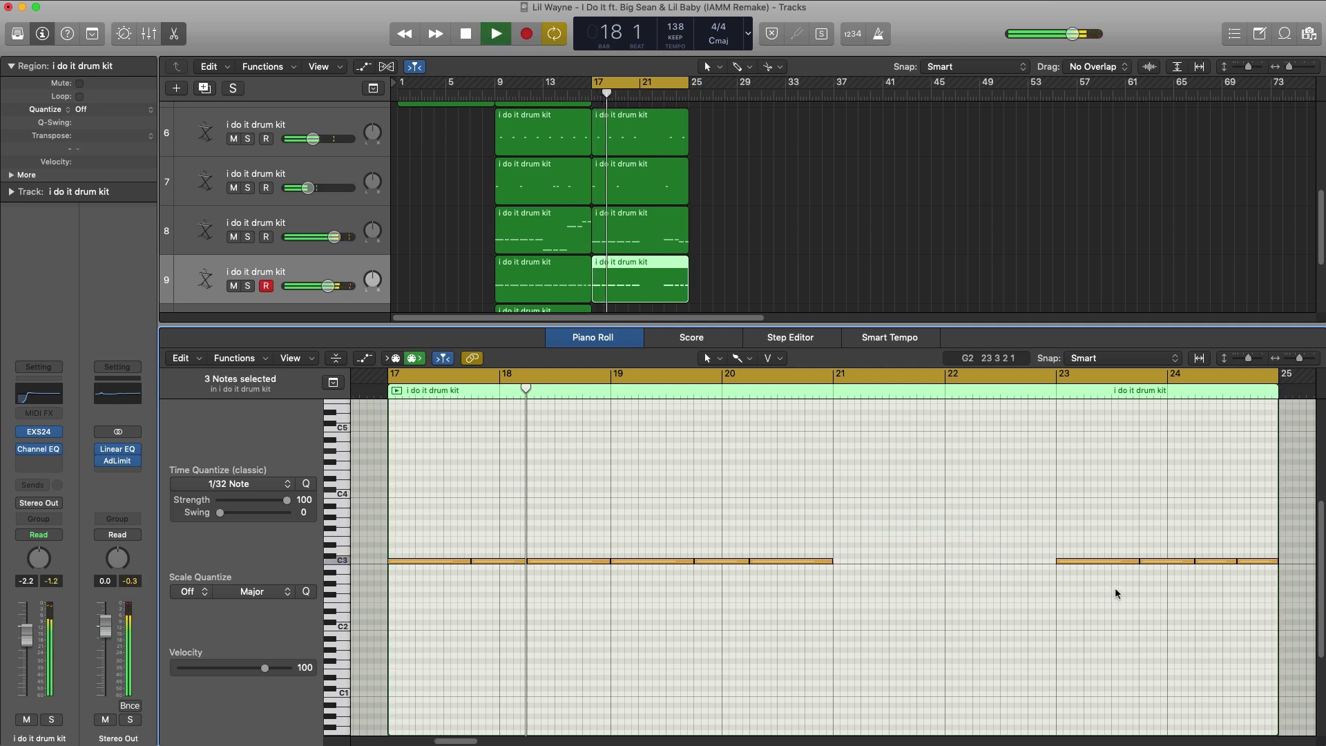
pyautogui.click(1052, 397)
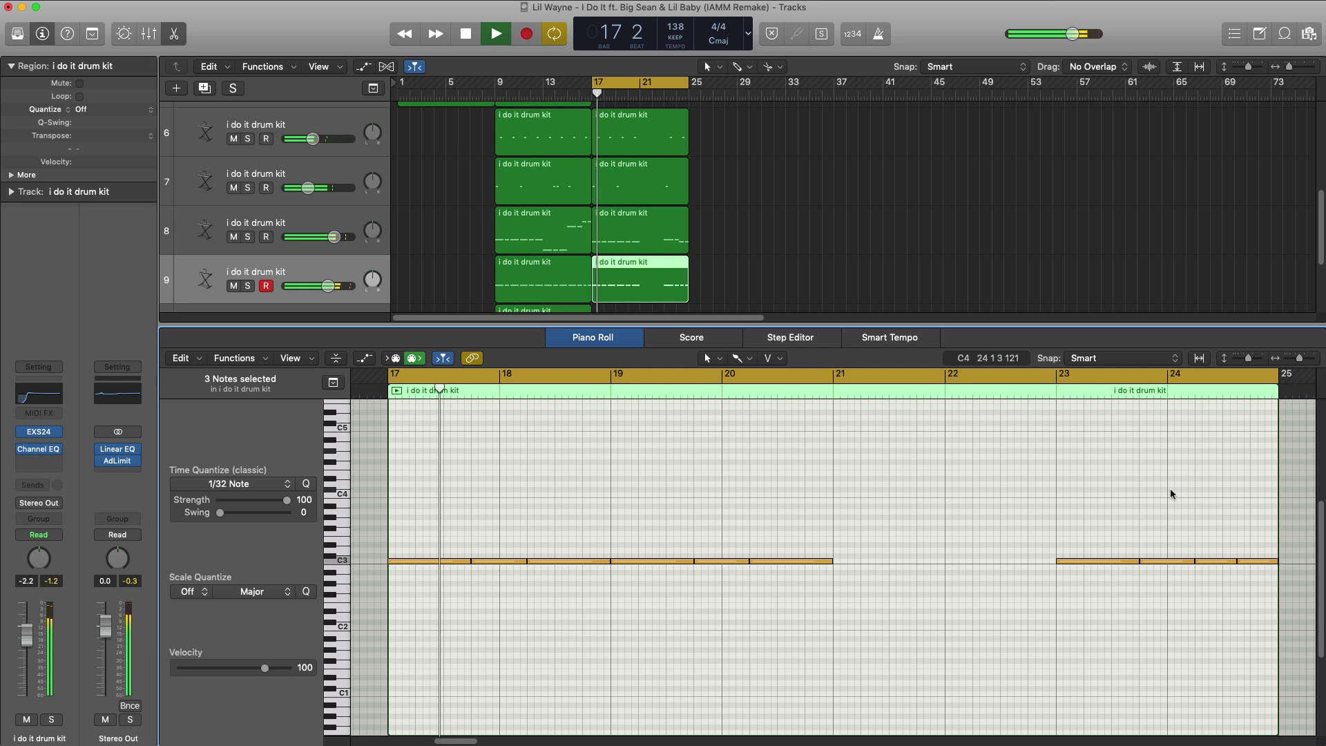
pyautogui.press('p')
pyautogui.press('space')
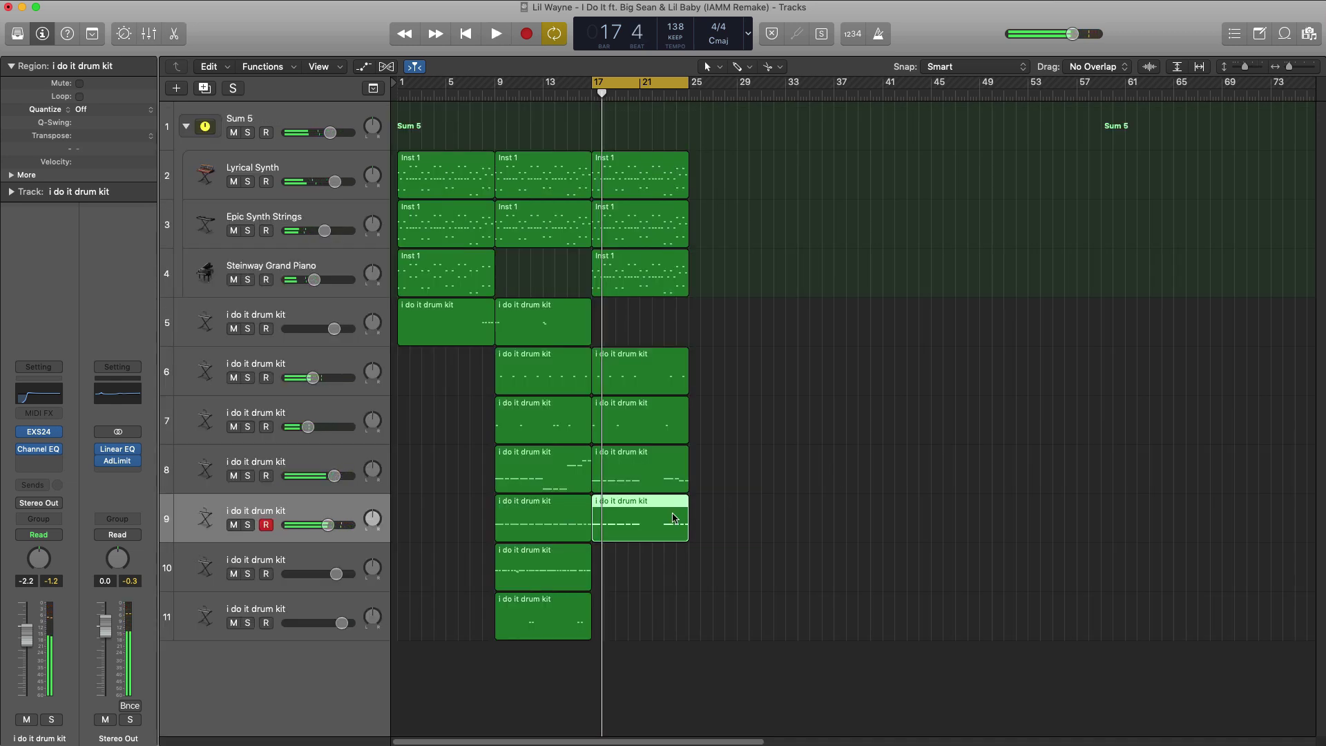
# Copy track 10's region to bar 17, delete the copy's notes in bars 21 and 22, and play it back.
pyautogui.keyDown('alt'); pyautogui.moveTo(540, 573); pyautogui.dragTo(638, 571); pyautogui.keyUp('alt')
pyautogui.press('p')
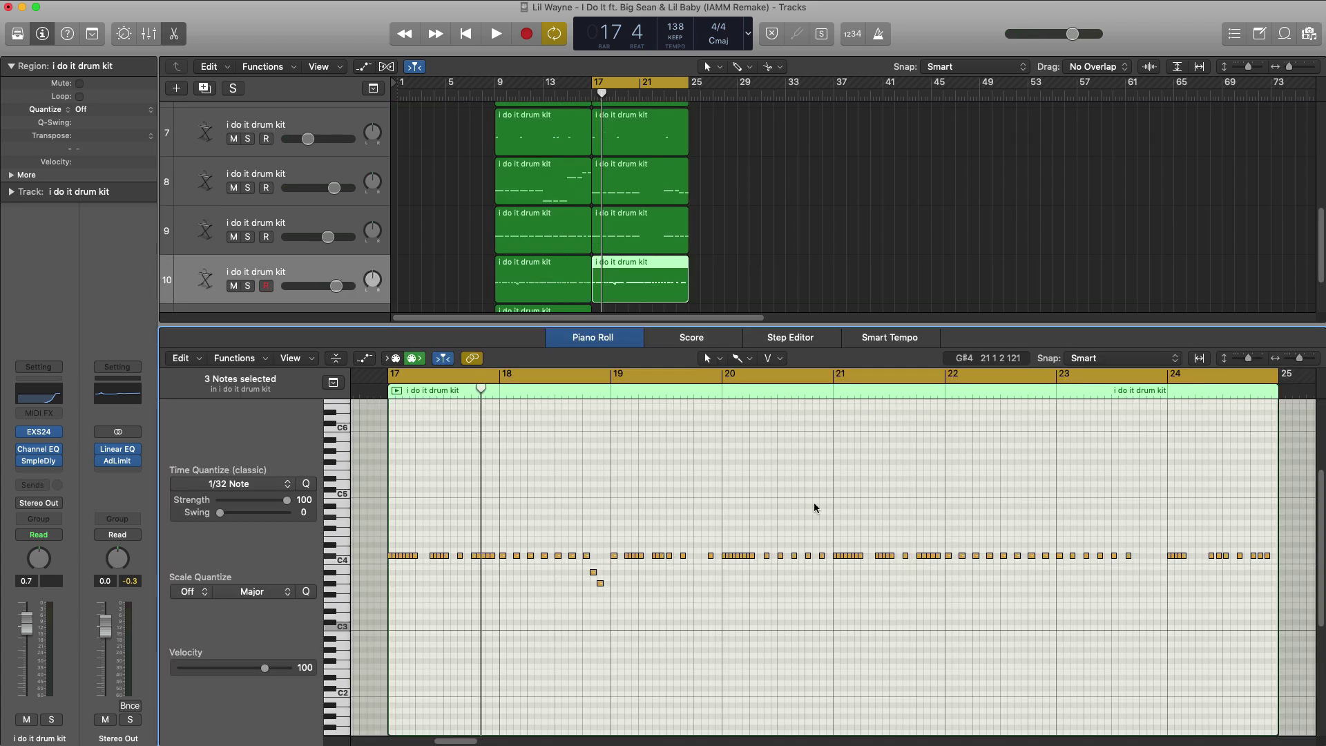
pyautogui.moveTo(838, 503); pyautogui.dragTo(1047, 639)
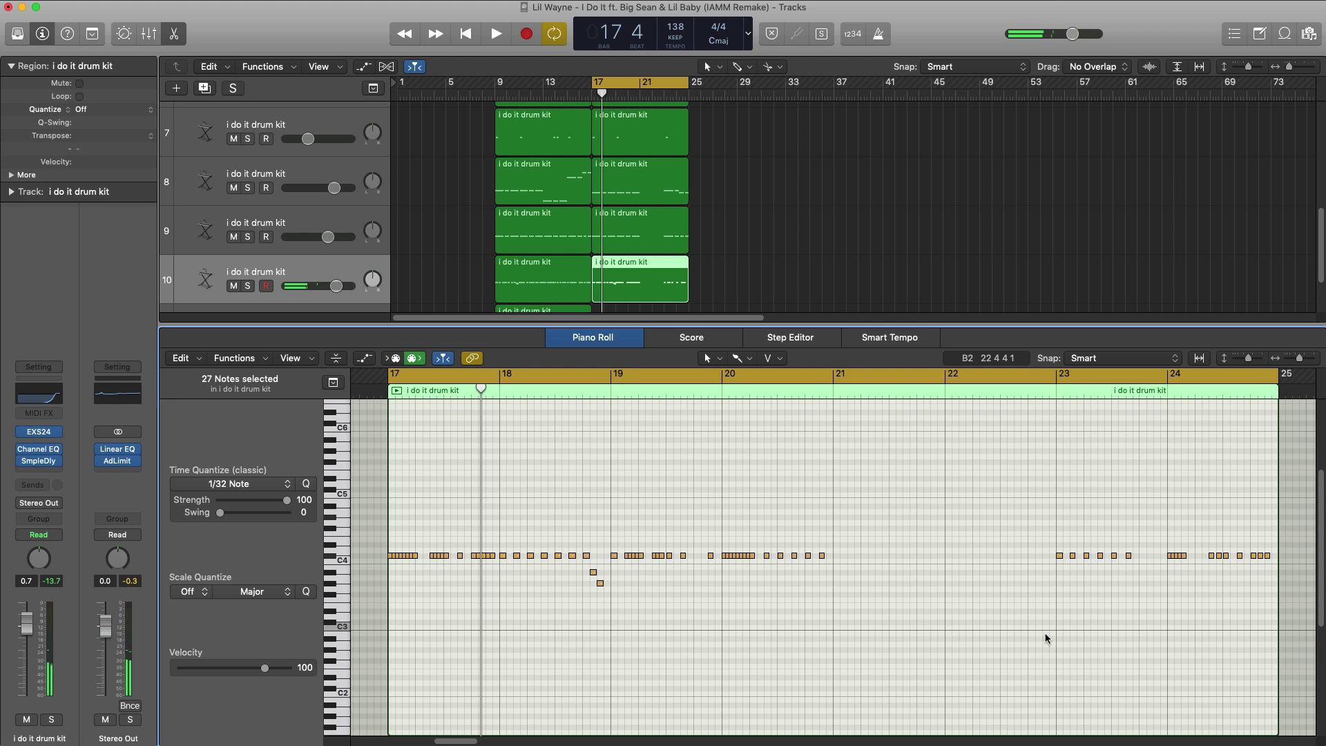
pyautogui.press('space')
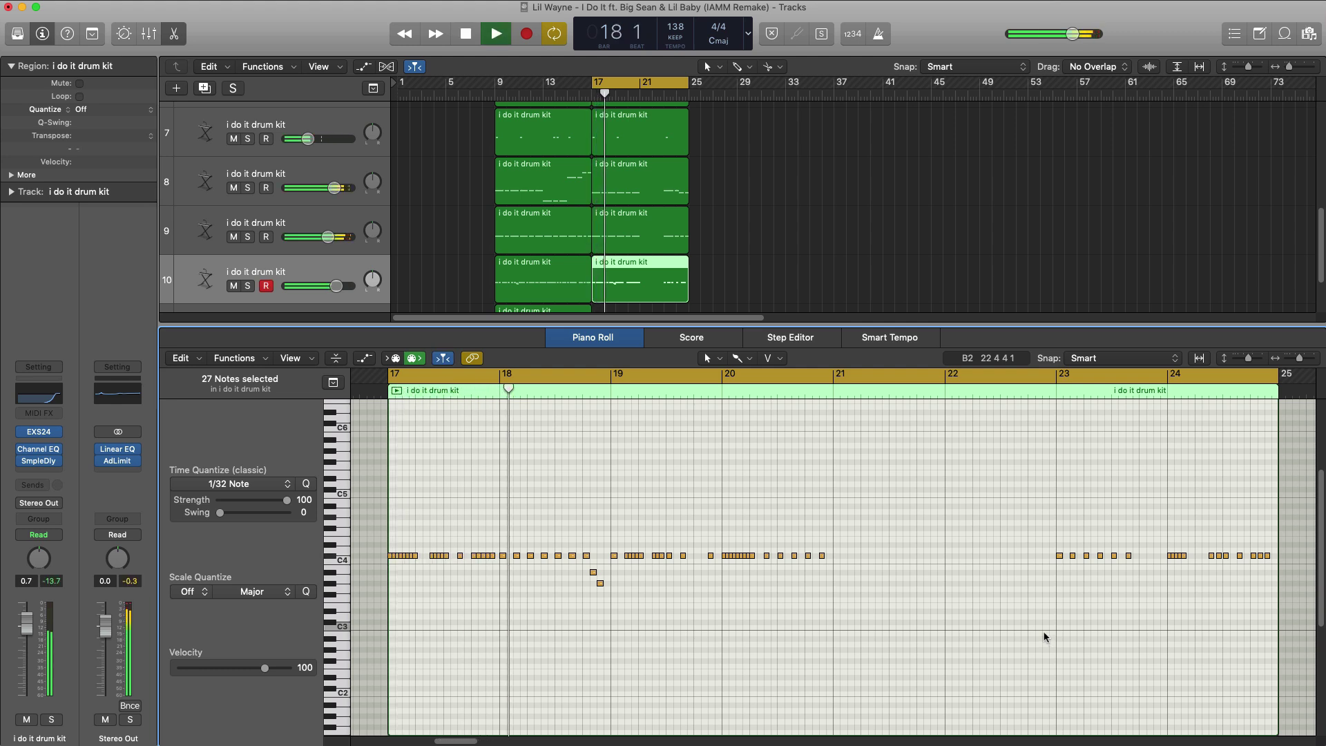
pyautogui.press('p')
pyautogui.press('space')
# Copy track 5's region to bar 17, delete the copy's notes around bar 21, and play the section.
pyautogui.click(526, 327)
pyautogui.moveTo(527, 327); pyautogui.dragTo(623, 327)
pyautogui.press('p')
pyautogui.moveTo(758, 463); pyautogui.dragTo(893, 612)
pyautogui.press('Delete')
pyautogui.press('p')
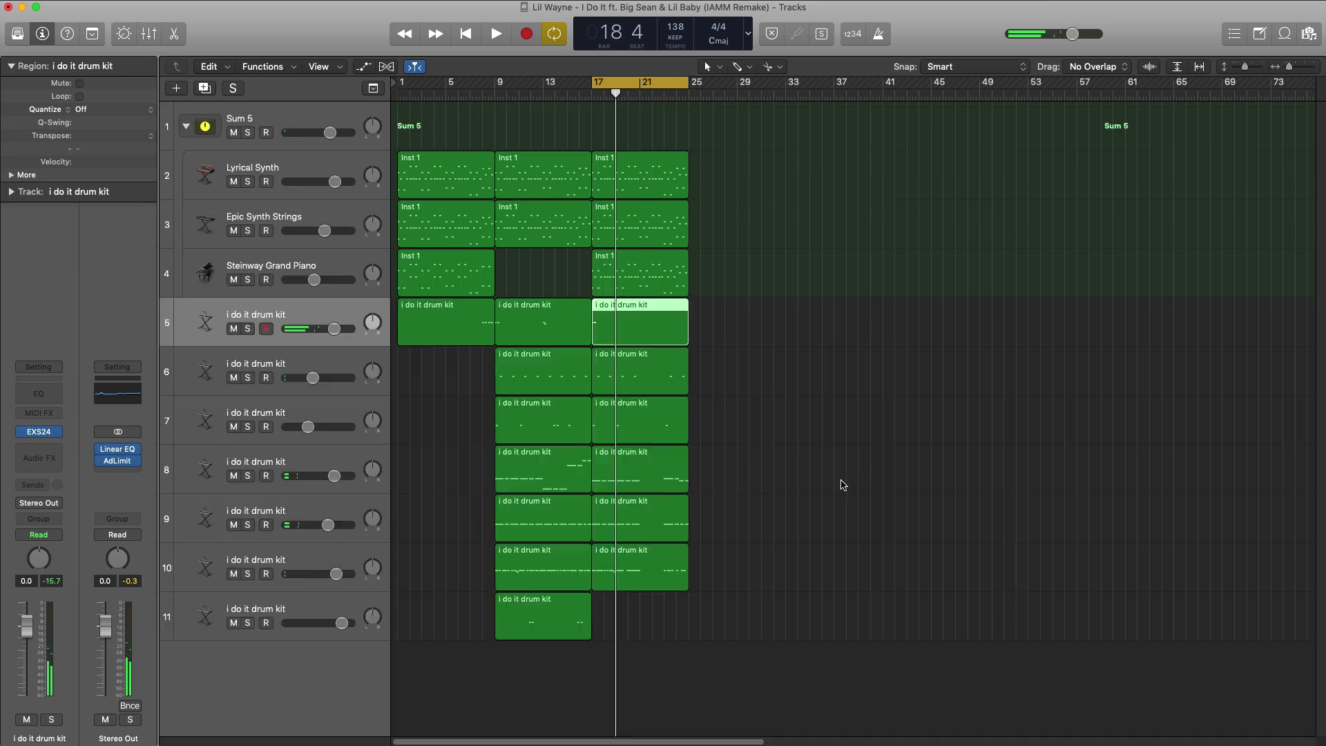
pyautogui.press('space')
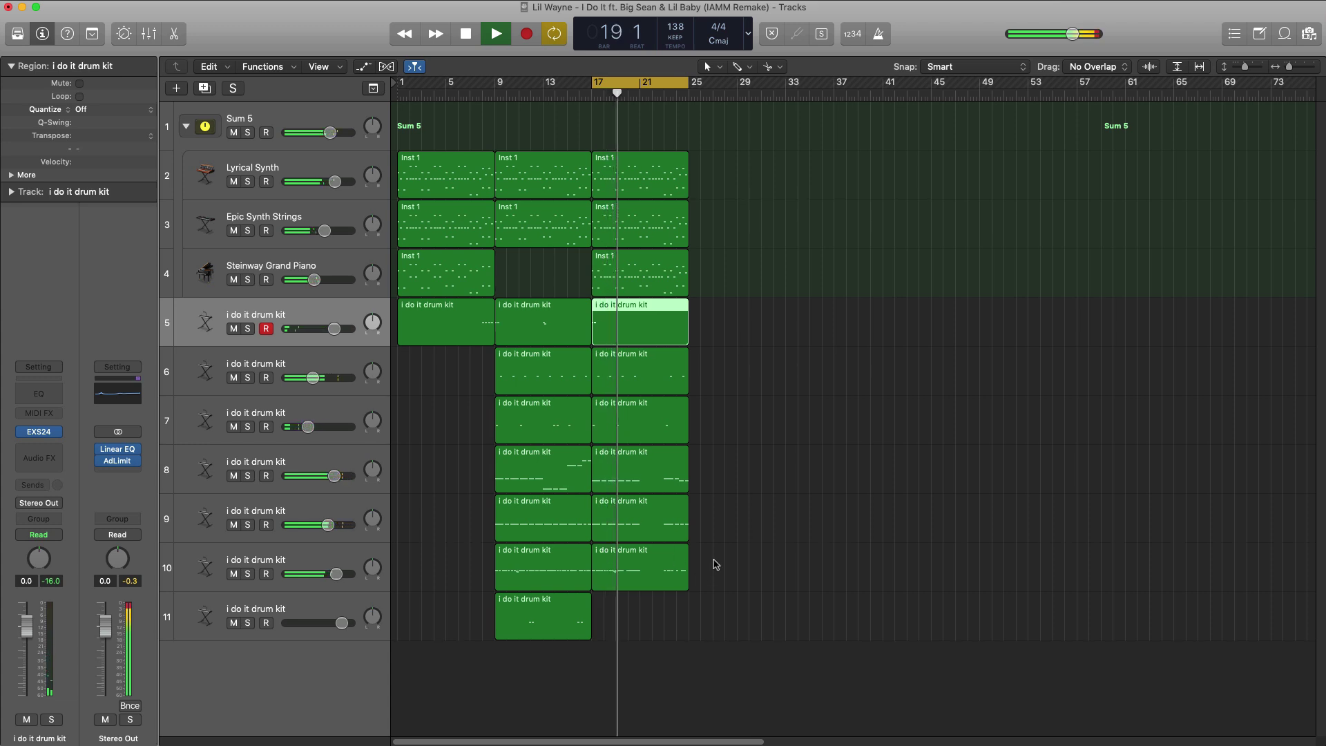
# Copy track 11's region to bar 17, delete the copy's two notes around bar 20, and play the section.
pyautogui.moveTo(538, 610); pyautogui.dragTo(615, 614)
pyautogui.doubleClick(614, 613)
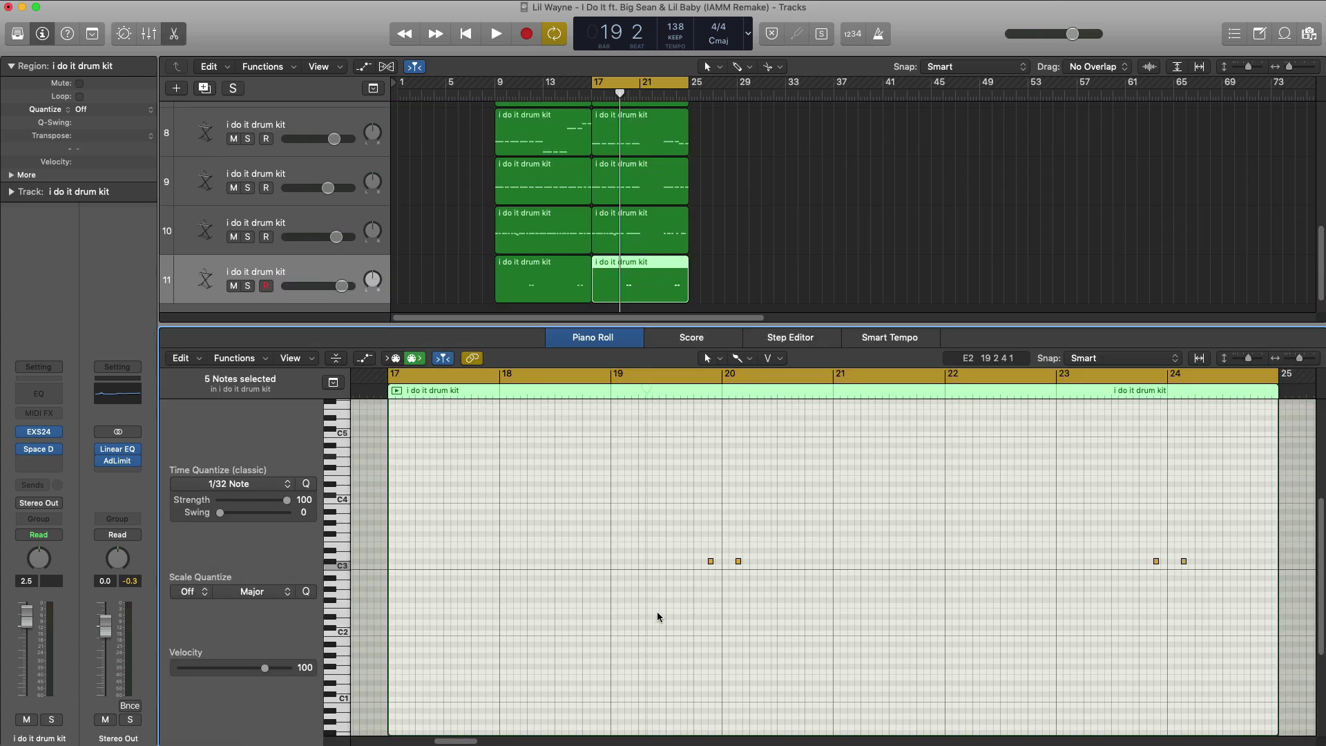
pyautogui.moveTo(791, 605); pyautogui.dragTo(819, 624)
pyautogui.press('Delete')
pyautogui.press('space')
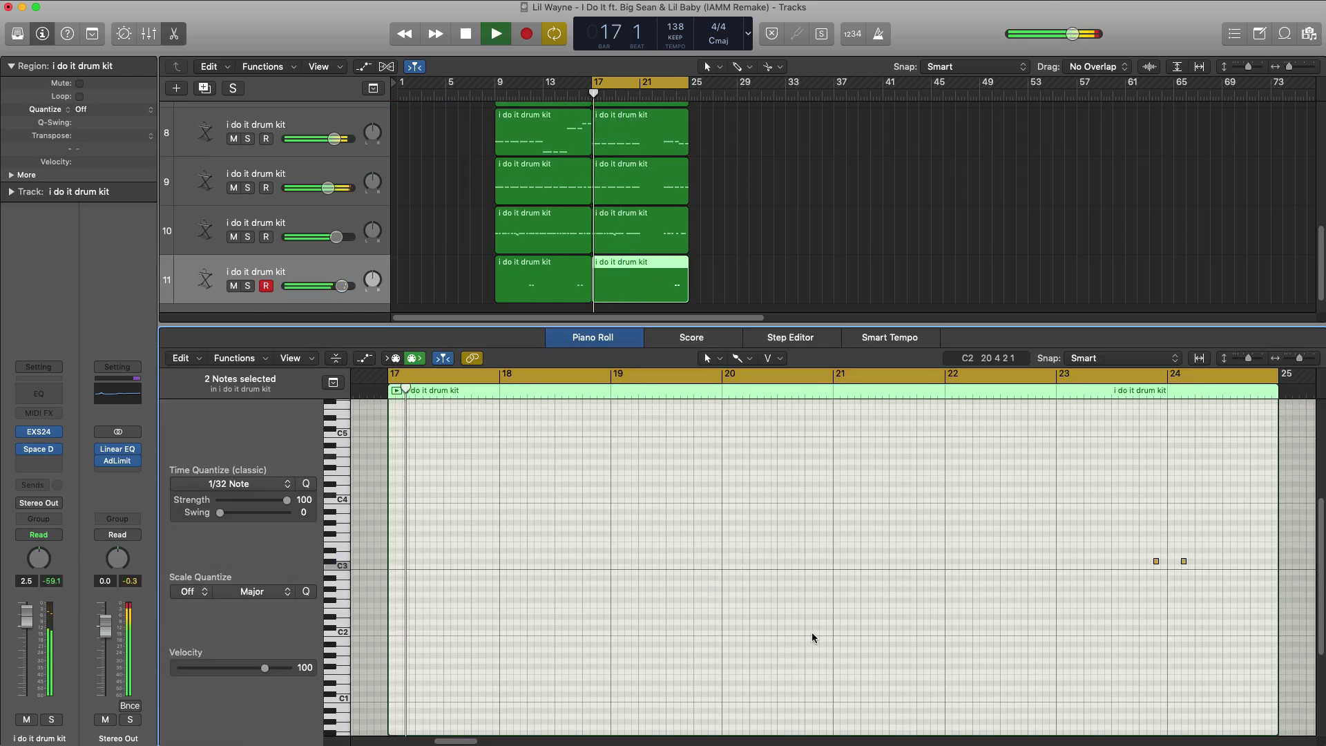
pyautogui.press('p')
pyautogui.scroll(-1, 795, 619)
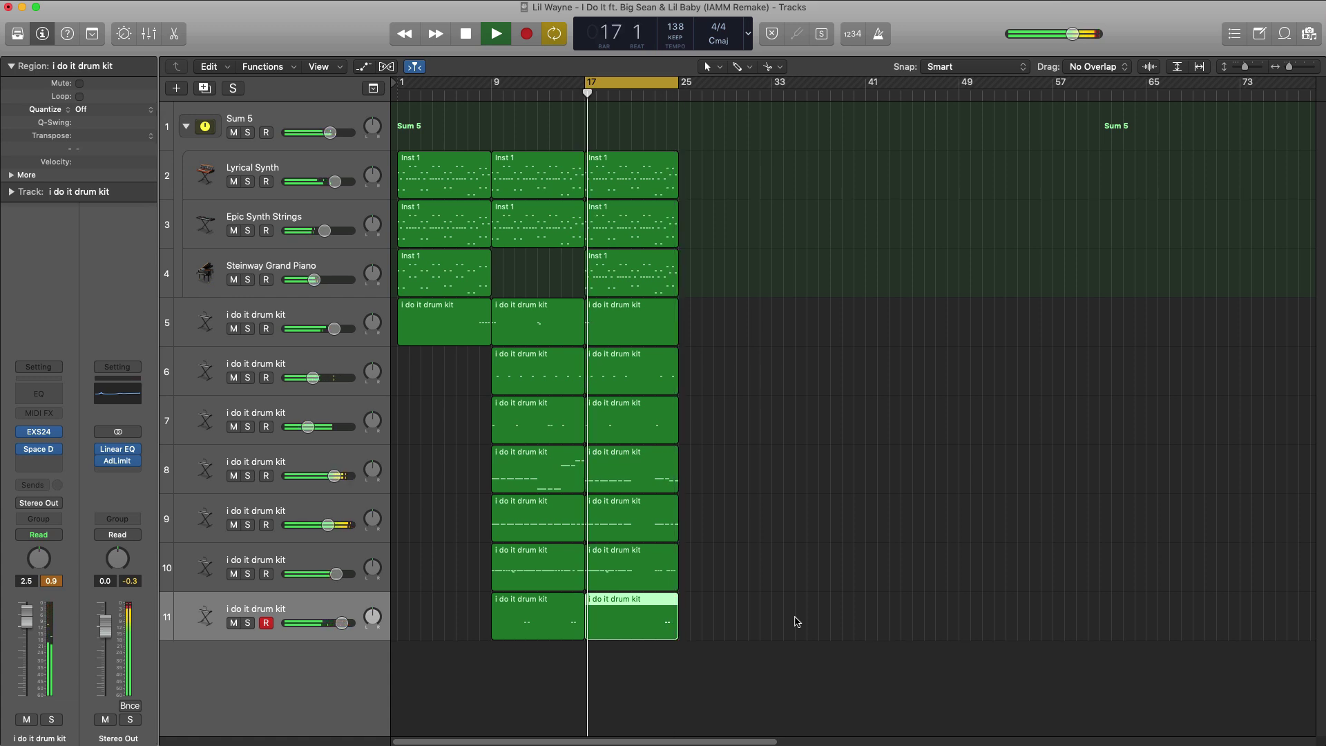
pyautogui.press('space')
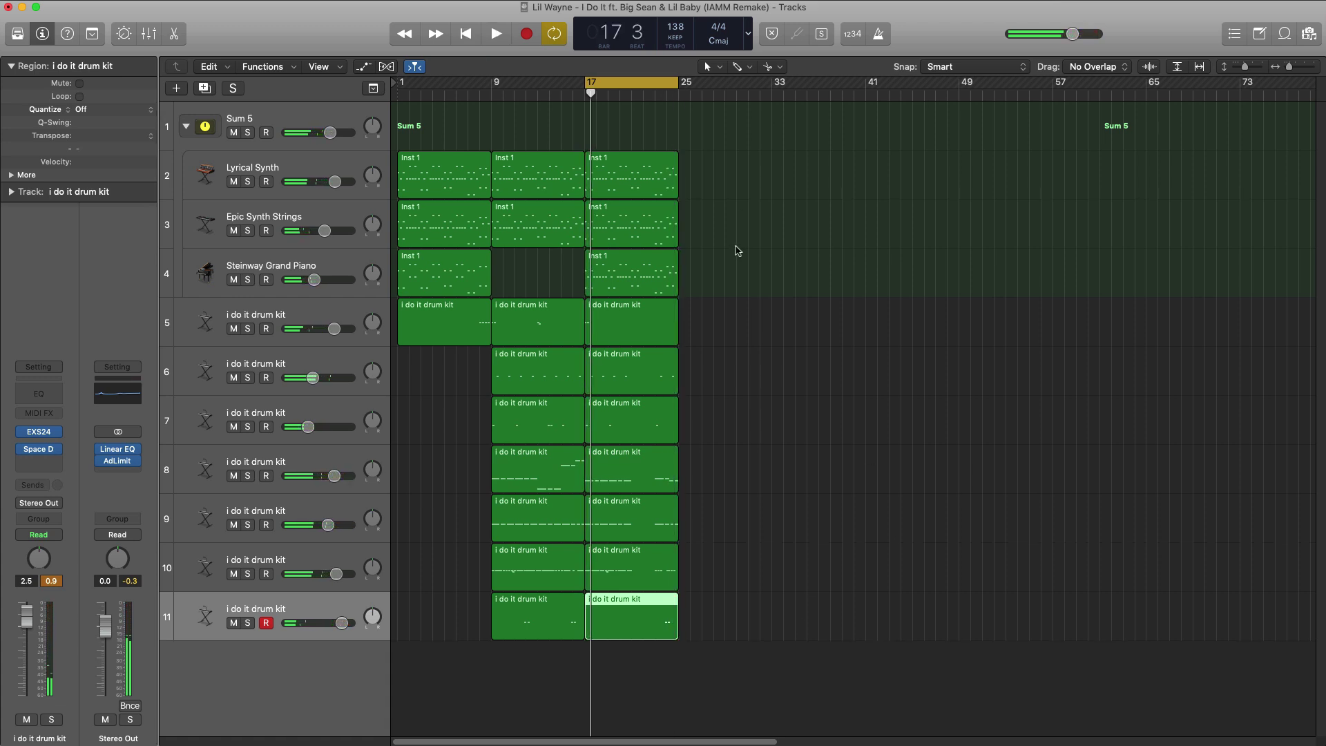
# Repeat the three synth and piano regions at bar 25, cycle bars 25 to 33, and copy the bar 9 drum regions there.
pyautogui.moveTo(701, 261); pyautogui.dragTo(739, 87)
pyautogui.press('super+r')
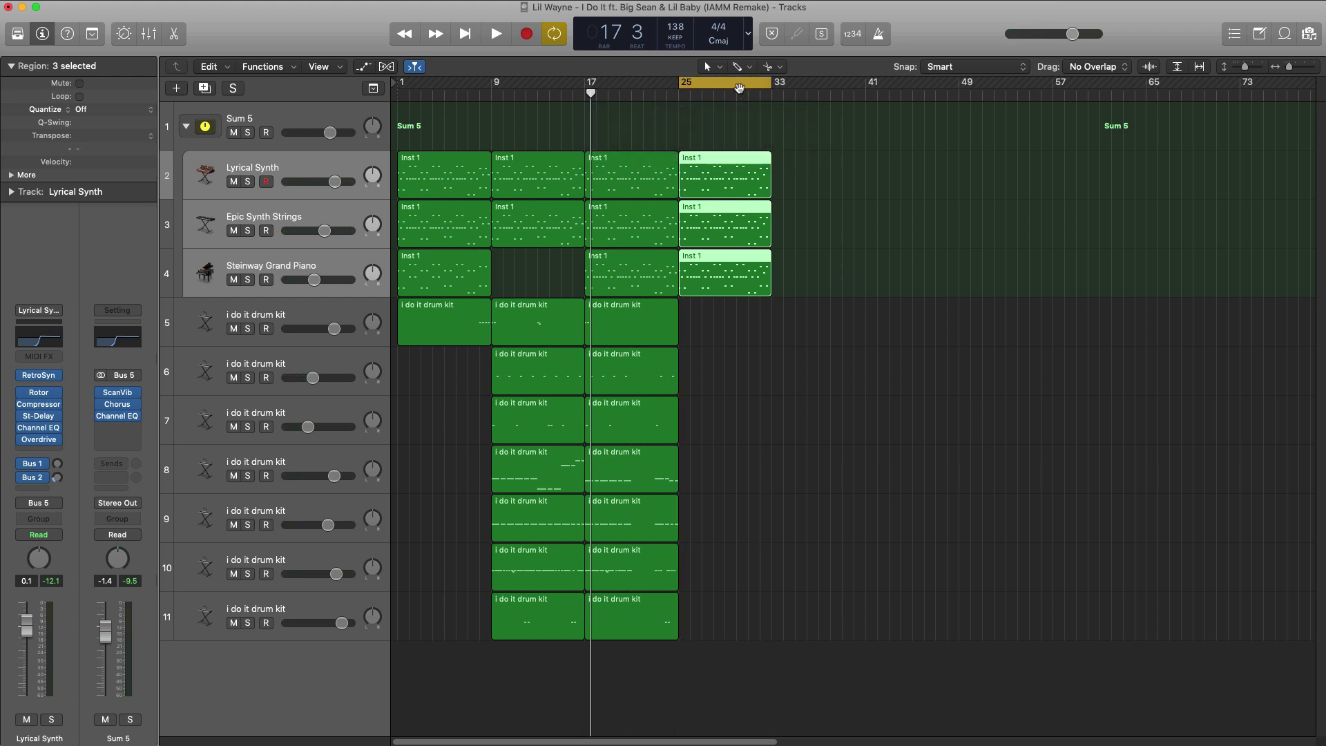
pyautogui.moveTo(545, 666); pyautogui.dragTo(733, 342)
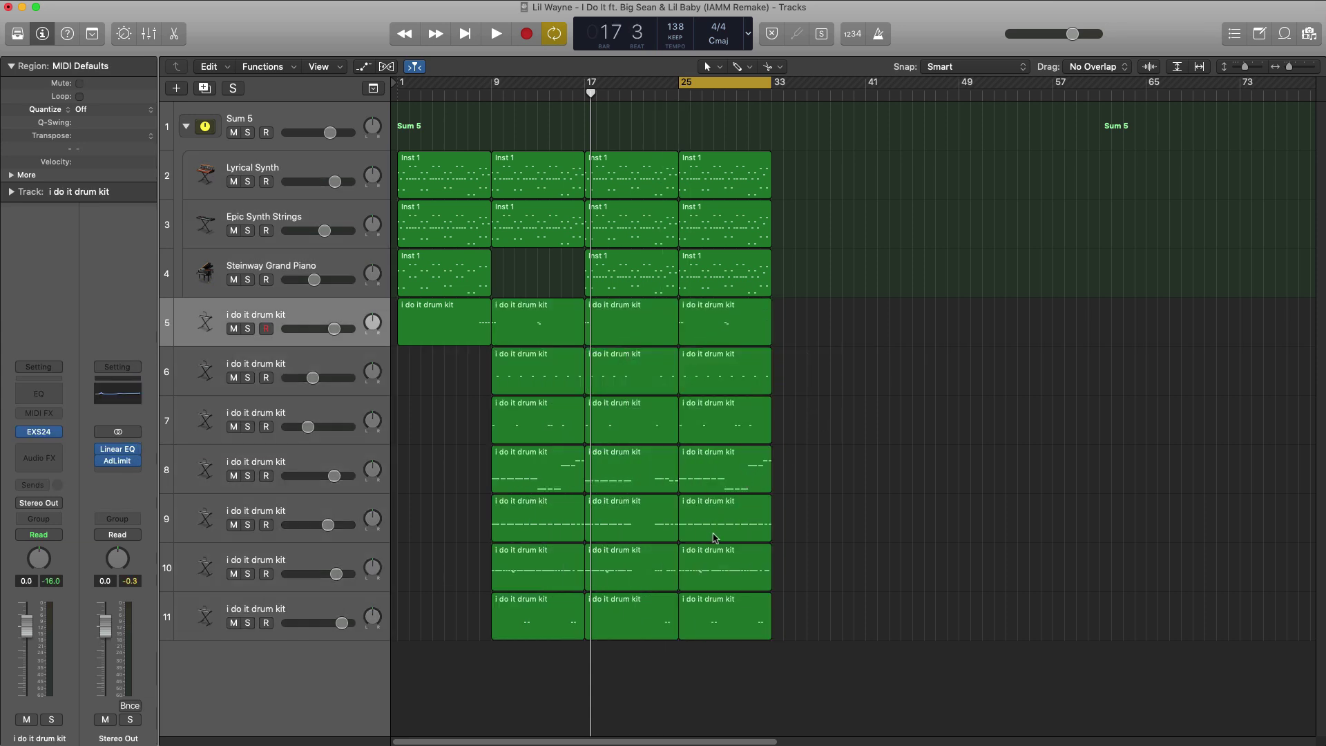
# Delete track 9's region at bar 25 and clear every note from track 8's bass region there.
pyautogui.click(716, 532)
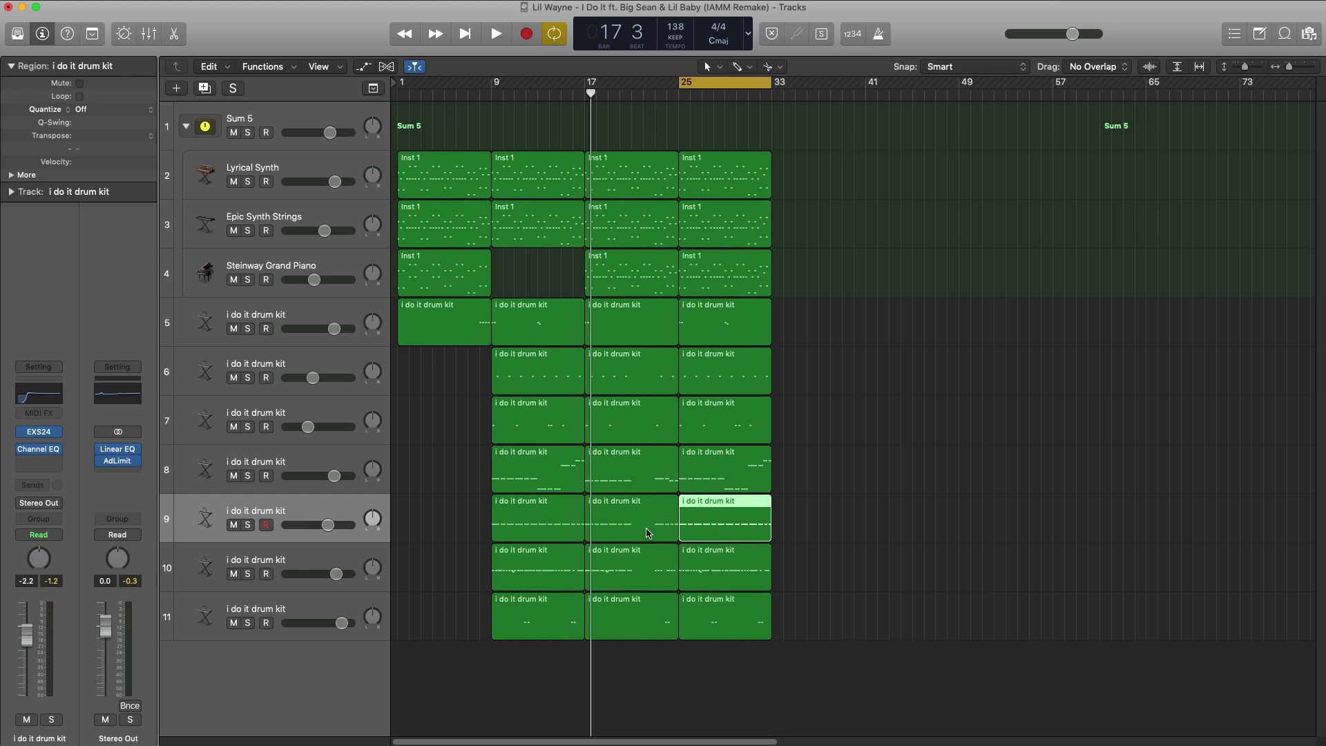
pyautogui.press('Delete')
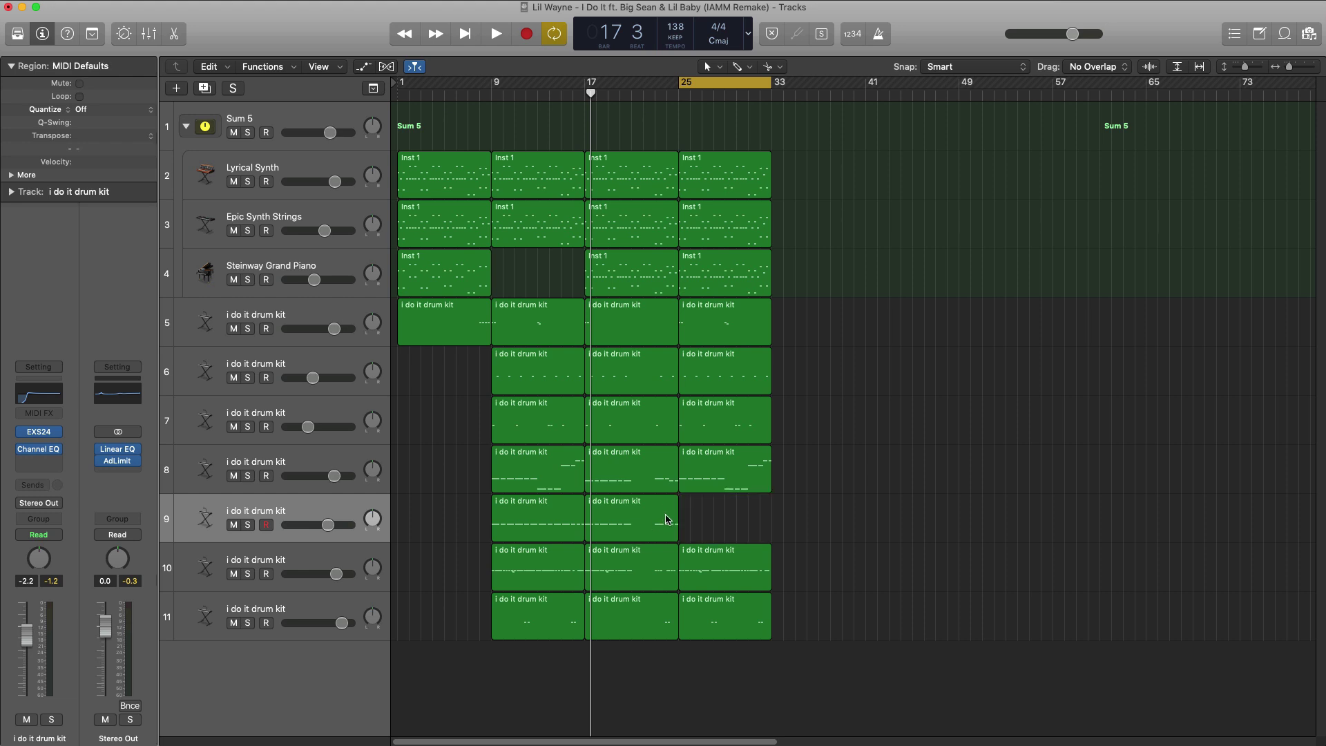
pyautogui.press('space')
pyautogui.doubleClick(717, 478)
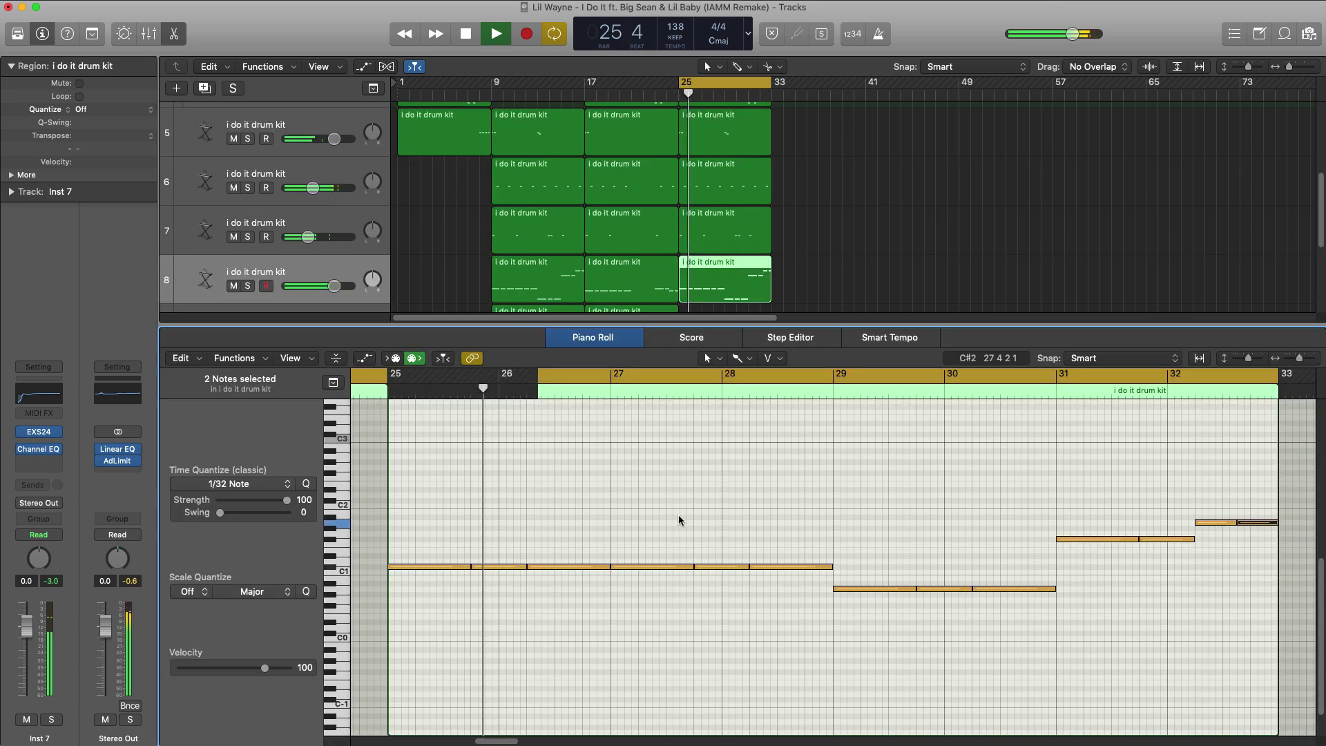
pyautogui.press('space')
pyautogui.press('space')
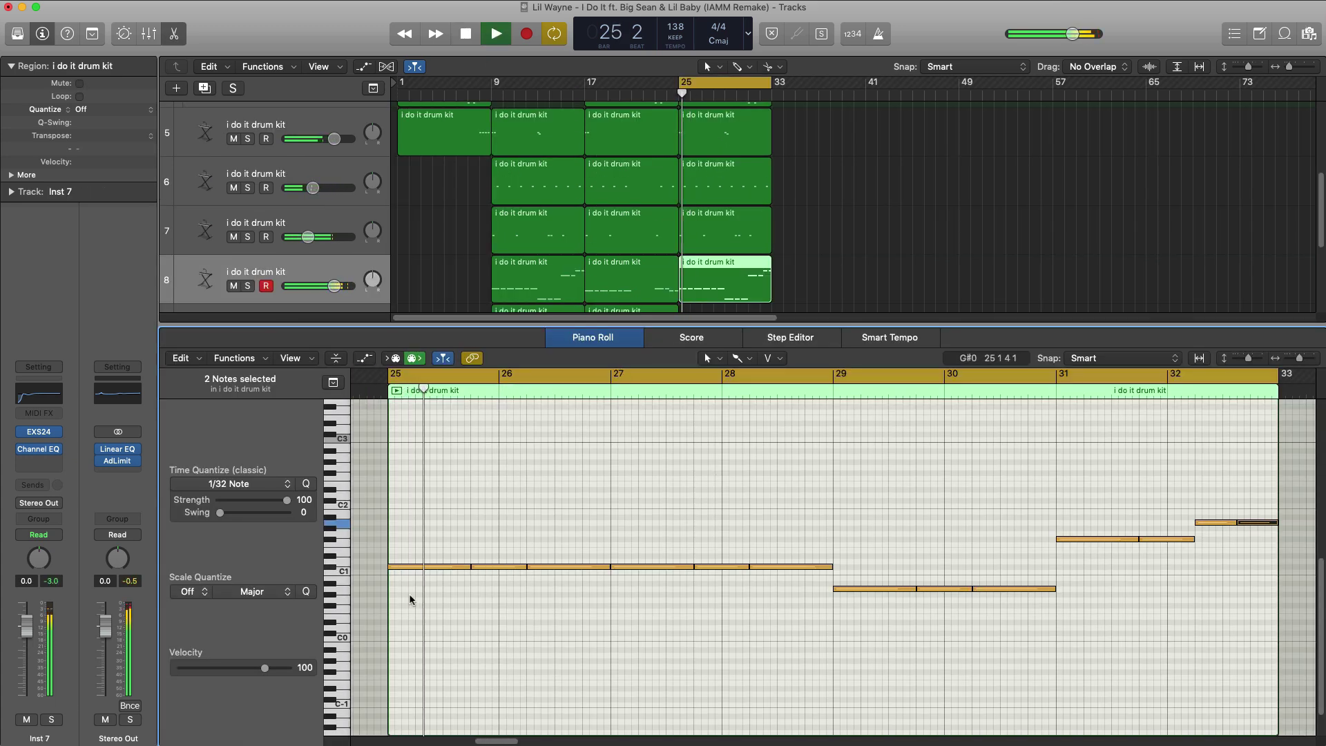
pyautogui.press('space')
pyautogui.moveTo(1253, 628); pyautogui.dragTo(452, 482)
pyautogui.press('Delete')
pyautogui.press('space')
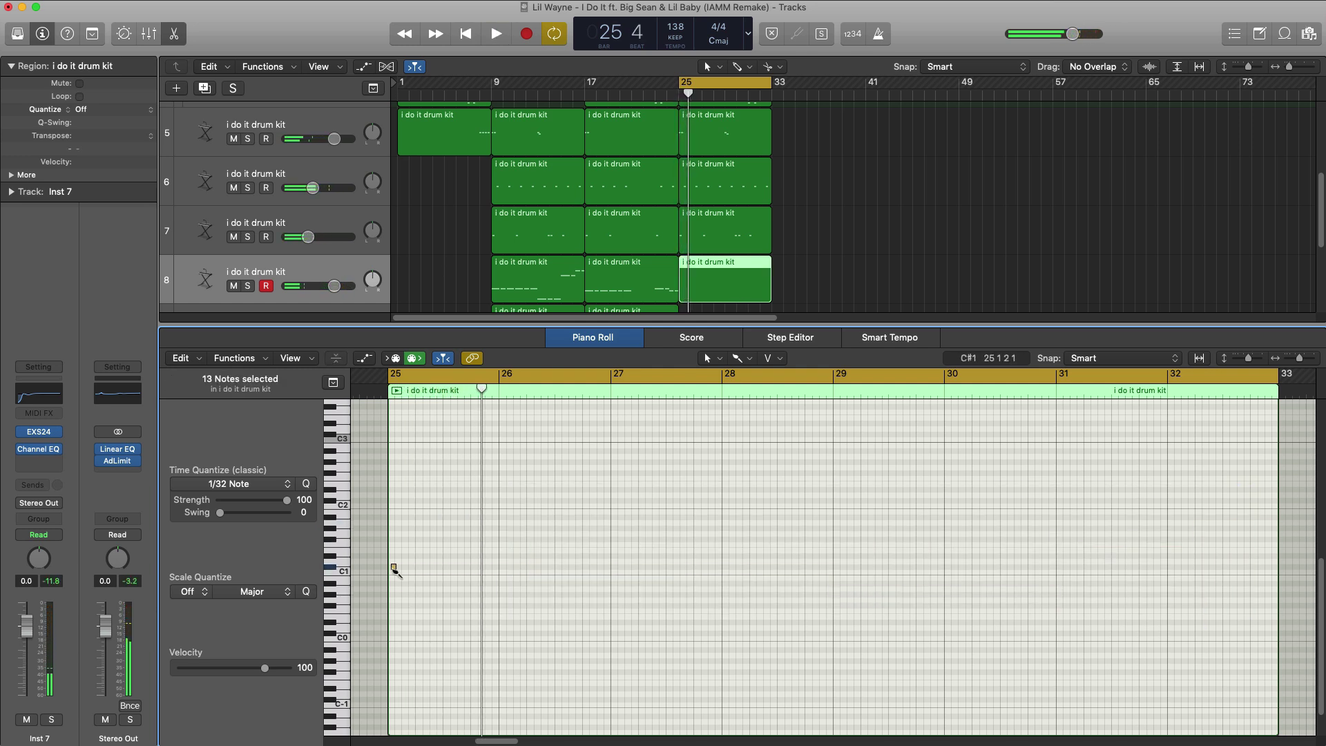
# With the Pencil as secondary tool, draw a two-bar C#1 bass note at bar 25 and repeat it at bar 27.
pyautogui.click(738, 358)
pyautogui.click(737, 388)
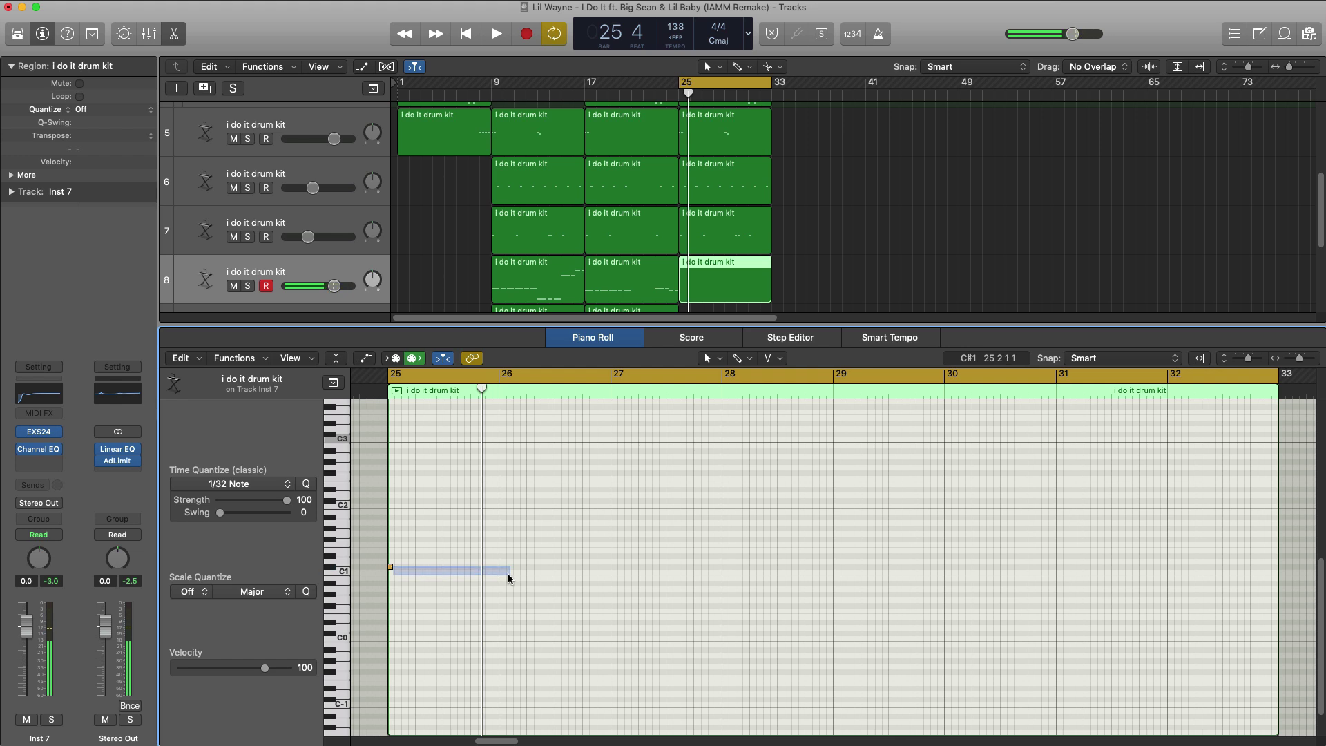
pyautogui.moveTo(392, 567); pyautogui.dragTo(611, 567)
pyautogui.press('space')
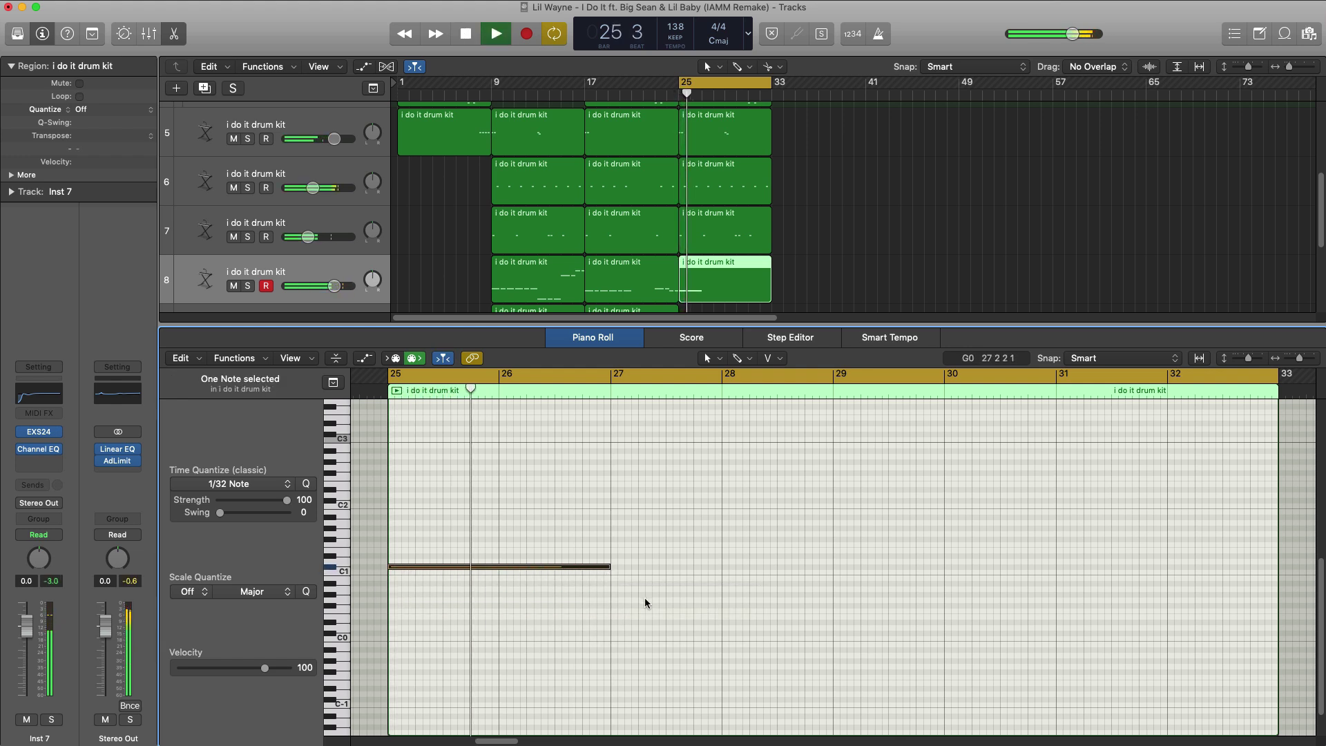
pyautogui.press('super+r')
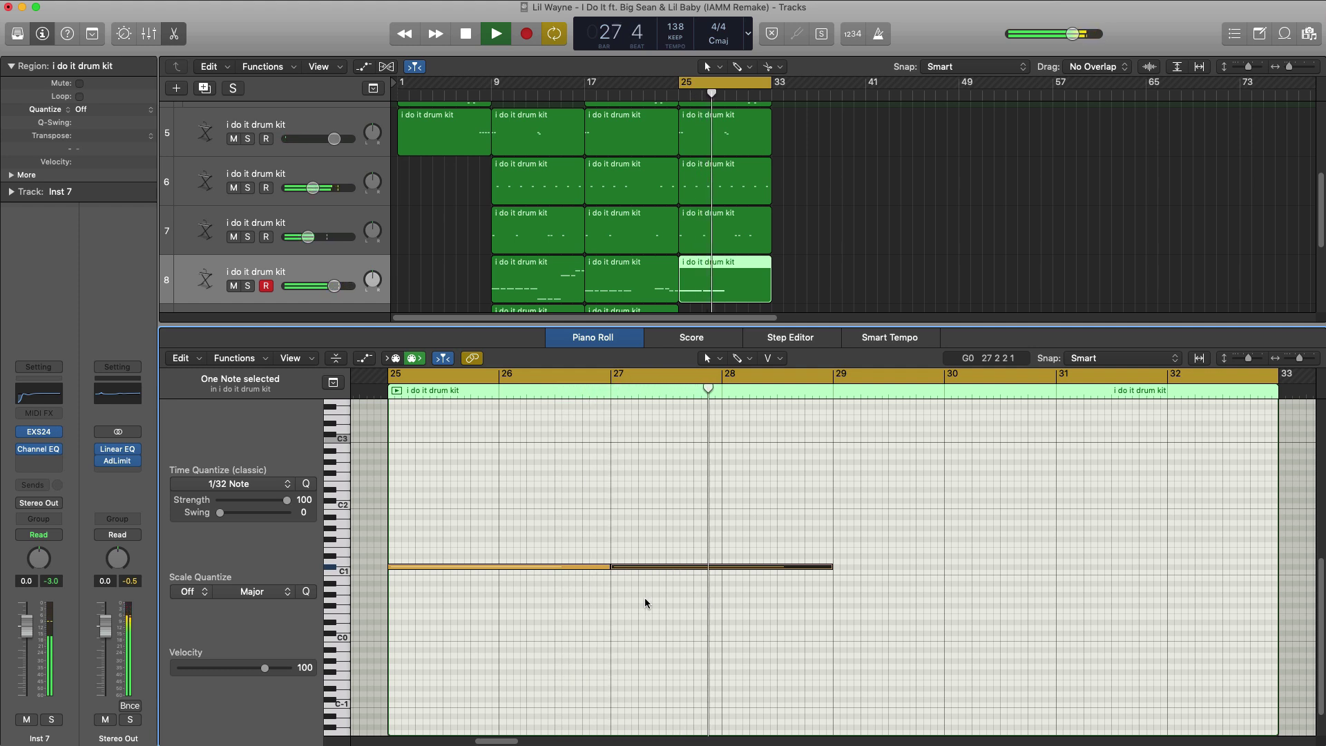
# Add a two-bar A1 note at bar 29 and an F#1 note at bar 31 shortened to about 1.5 beats.
pyautogui.click(836, 522)
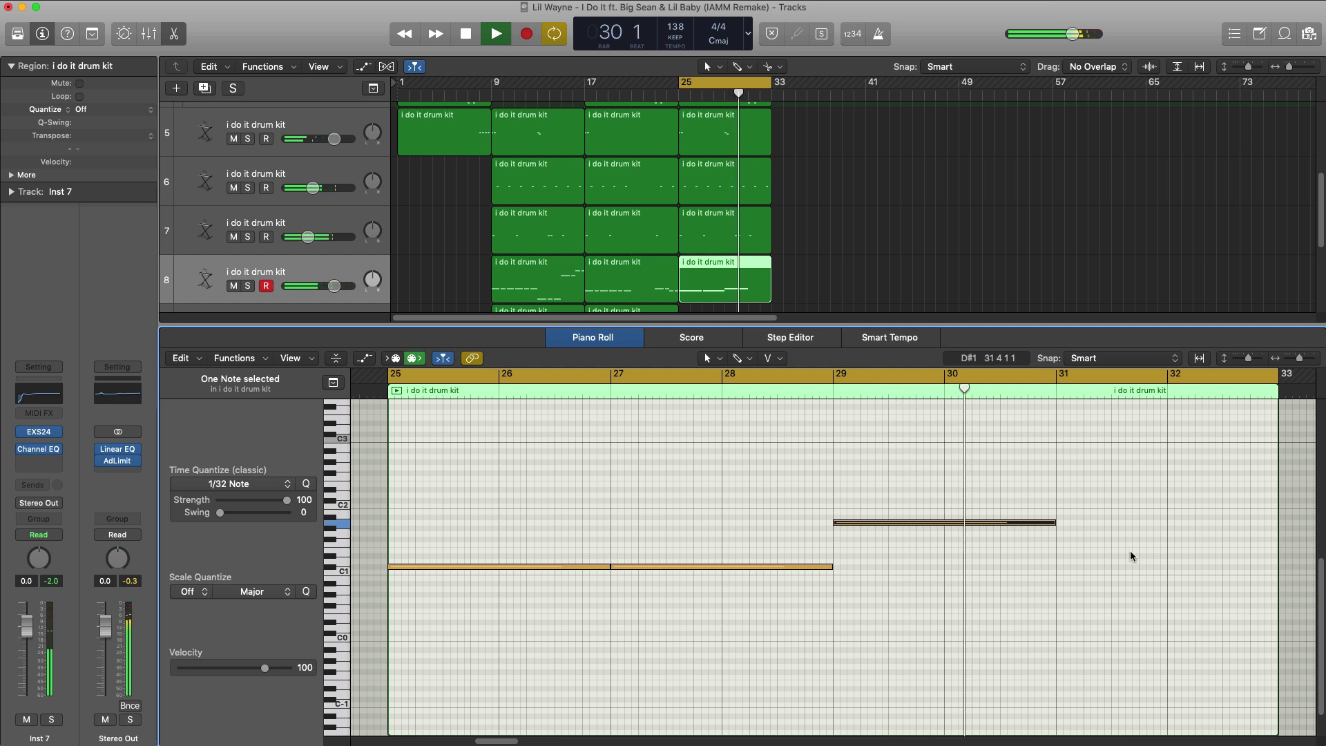
pyautogui.click(1059, 539)
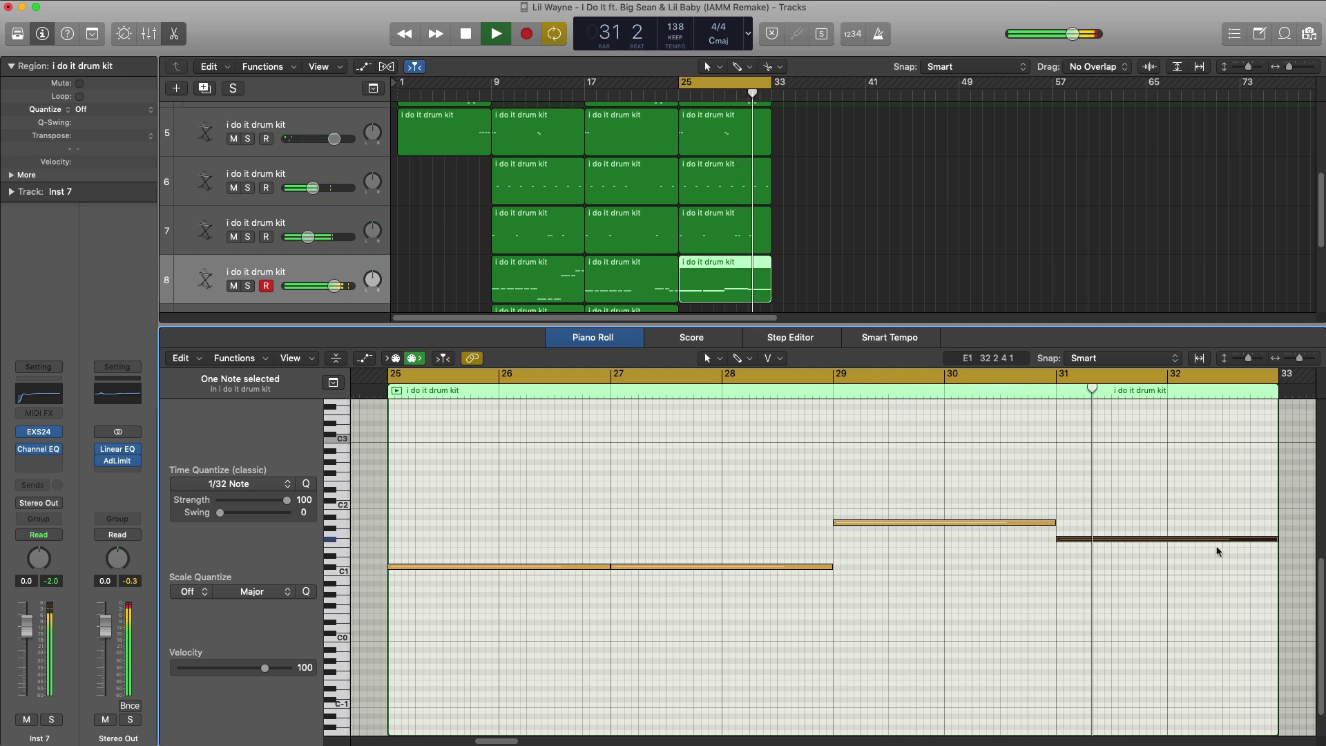
pyautogui.press('space')
pyautogui.moveTo(1269, 540); pyautogui.dragTo(1094, 548)
pyautogui.press('space')
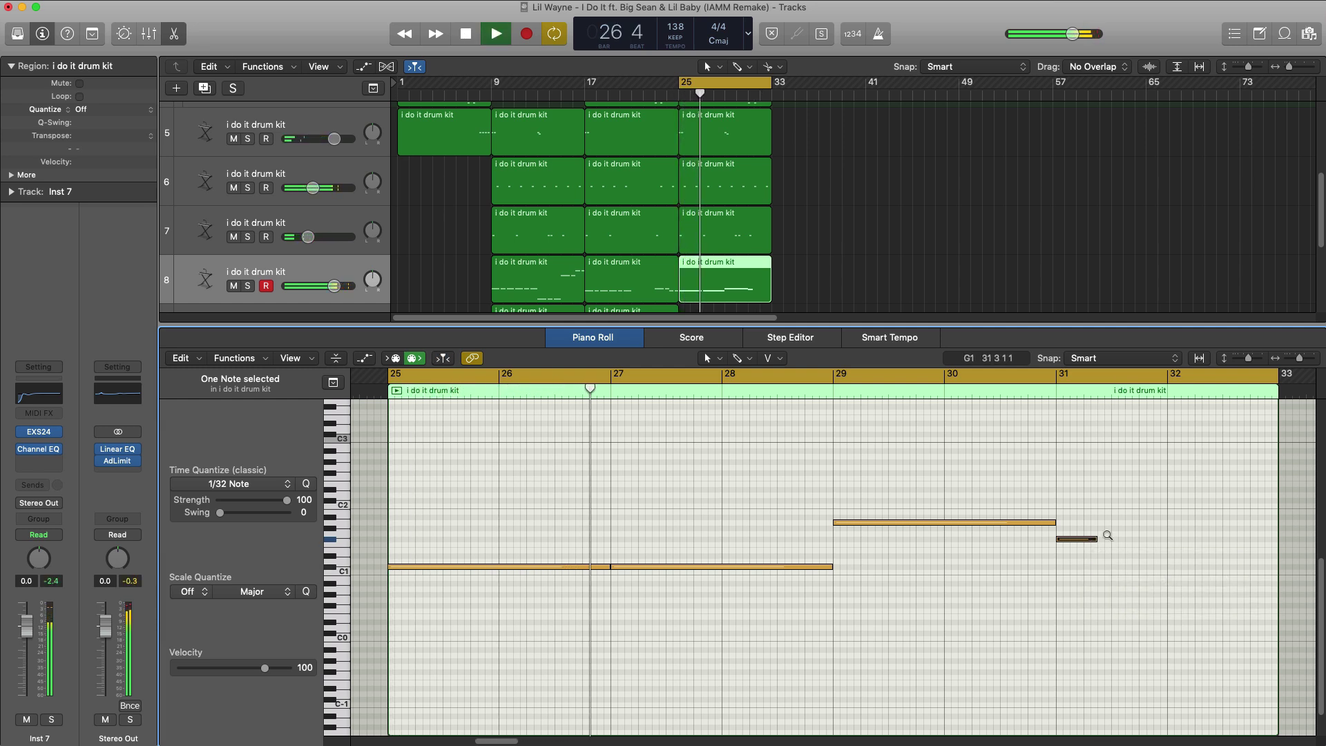
# Set the cycle range to bars 31 through 32 and play it back.
pyautogui.scroll(3, 1107, 536)
pyautogui.hscroll(4, 1107, 537)
pyautogui.press('space')
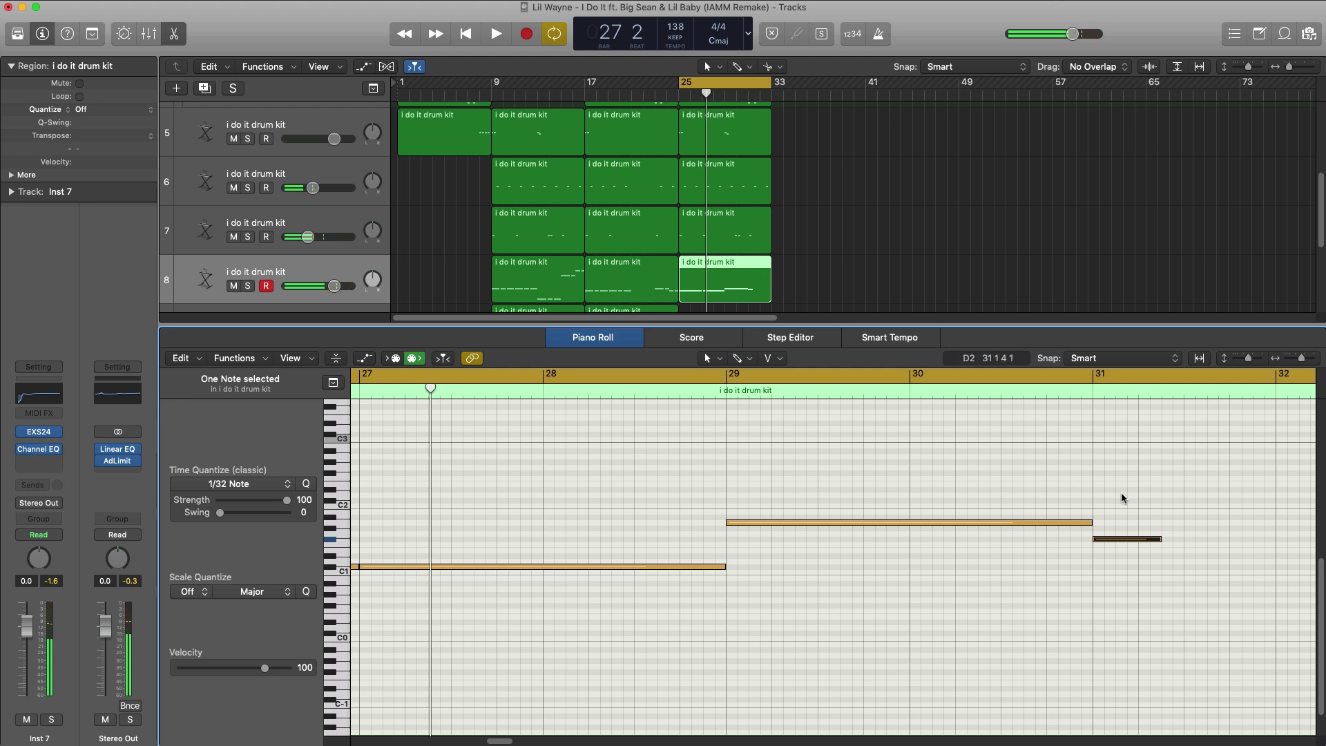
pyautogui.hscroll(4, 1122, 497)
pyautogui.moveTo(784, 379); pyautogui.dragTo(1125, 390)
pyautogui.press('space')
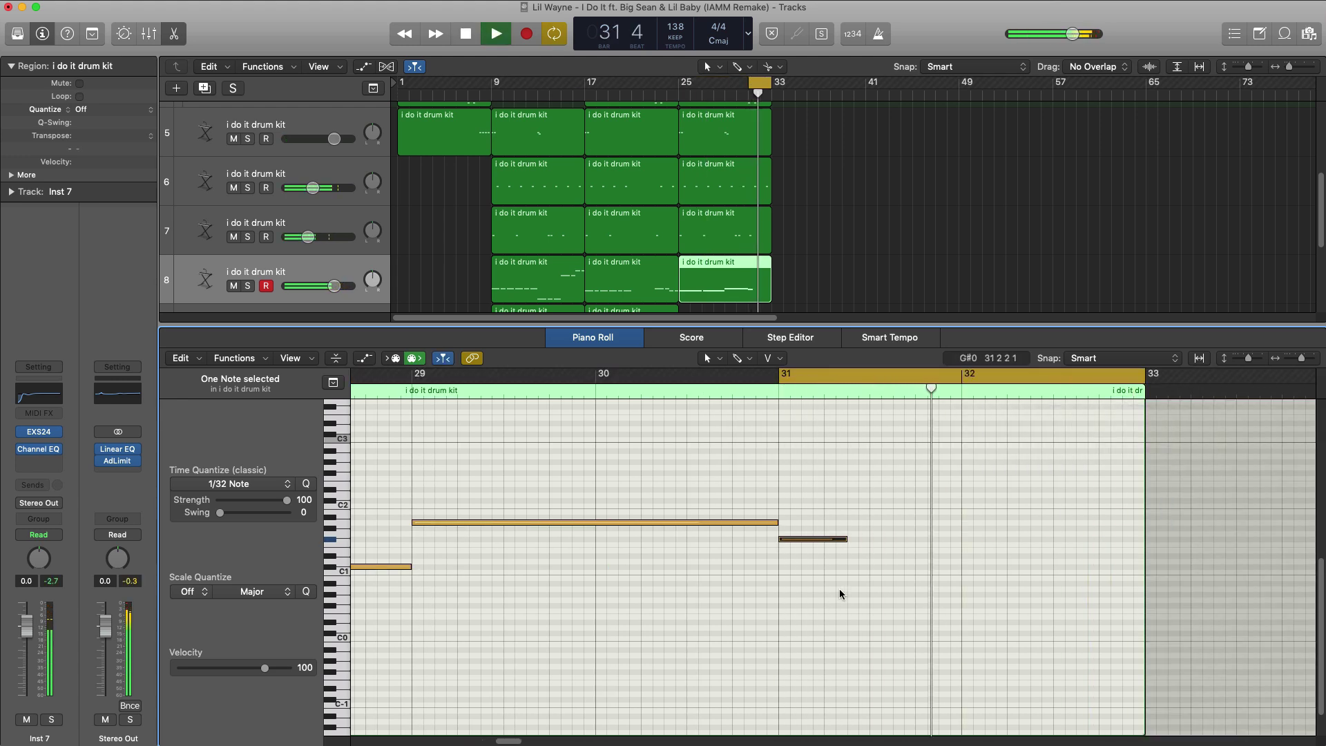
pyautogui.press('space')
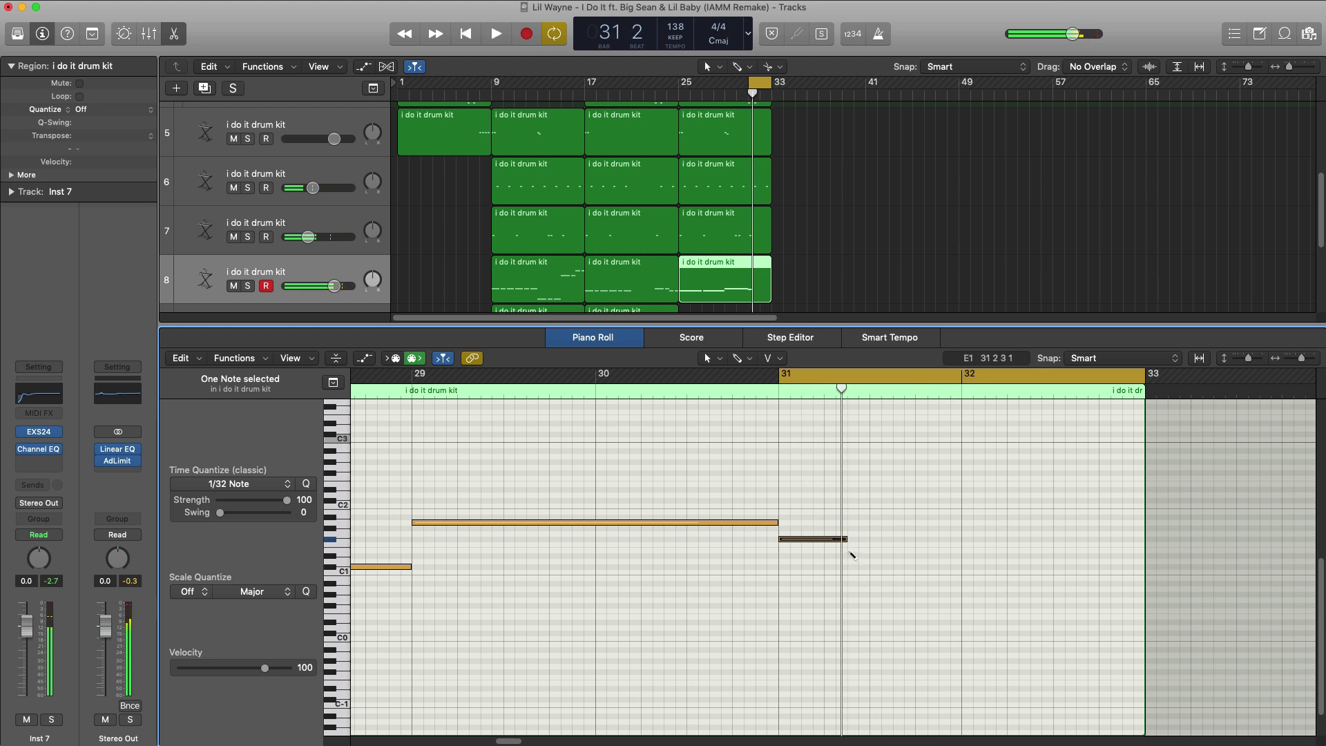
# Add an E1 note right after the F#1 note in bar 31, followed by an A1 note on beat 4, and play them.
pyautogui.click(851, 551)
pyautogui.press('space')
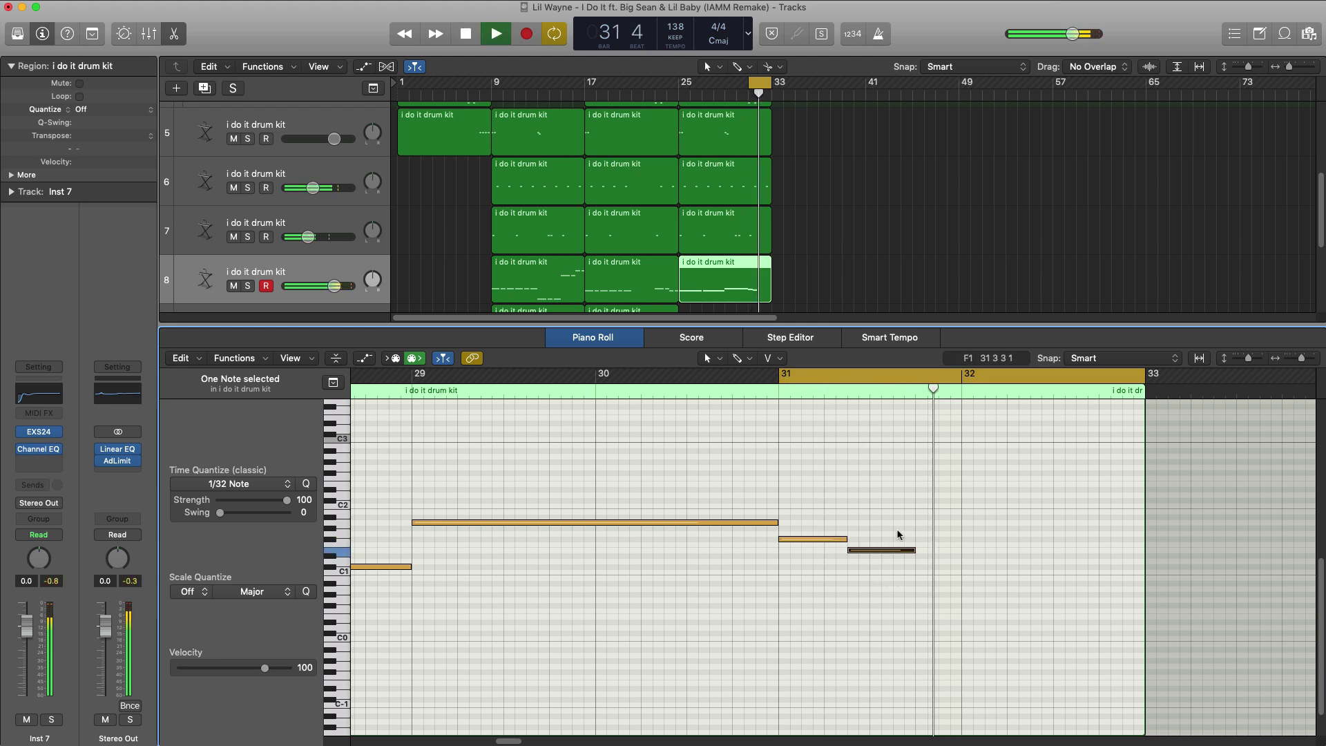
pyautogui.click(919, 522)
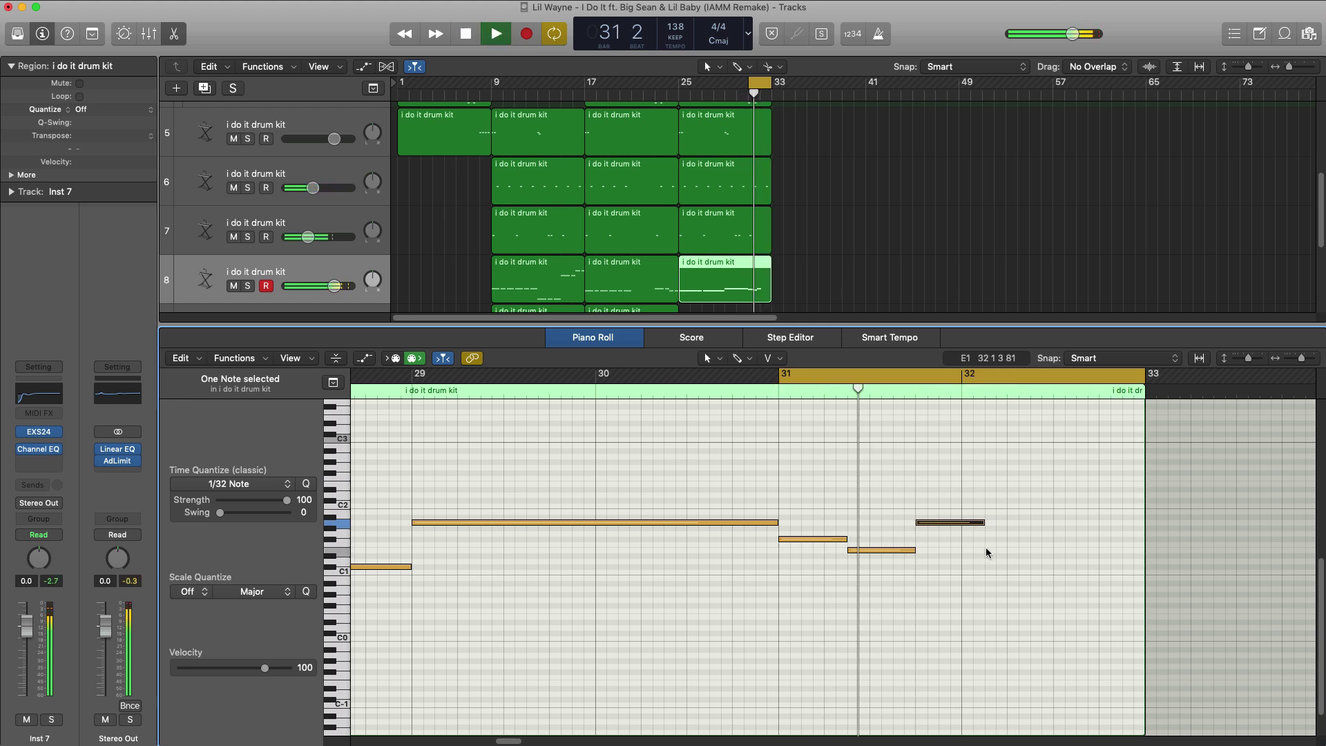
pyautogui.press('space')
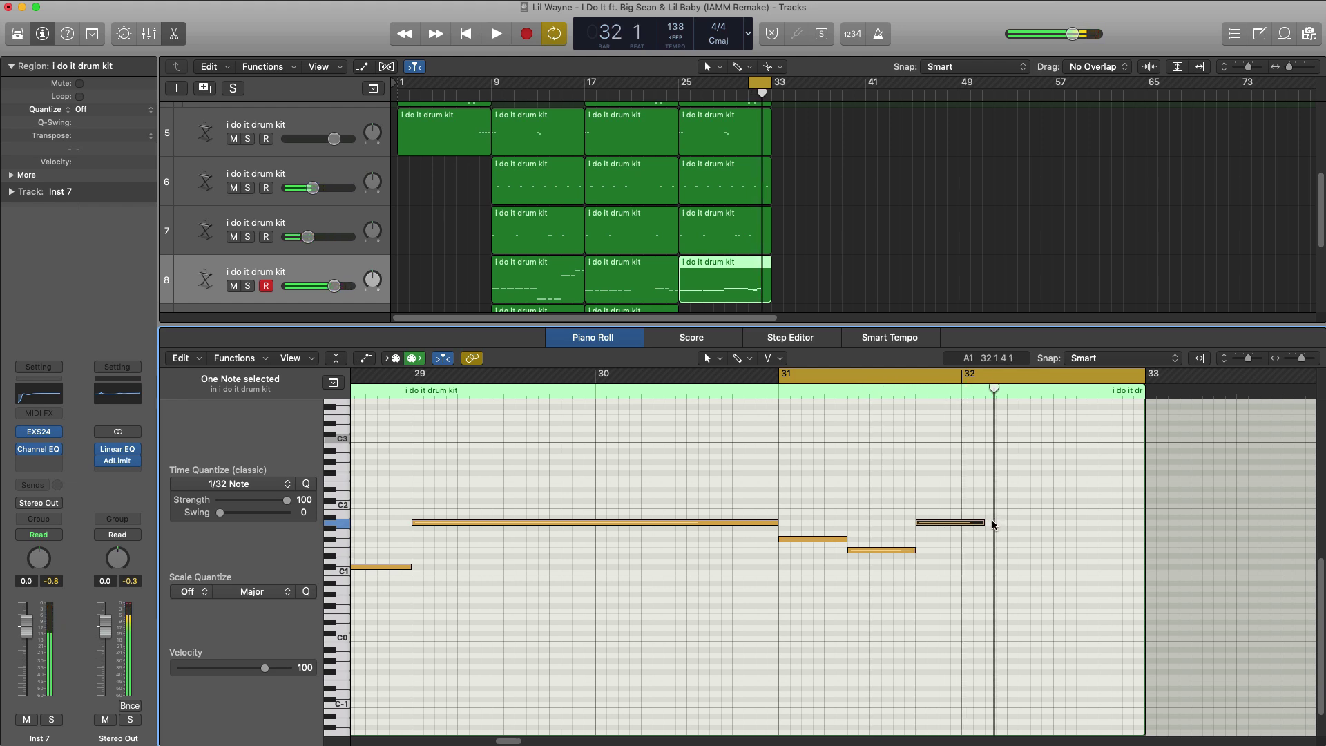
pyautogui.press('space')
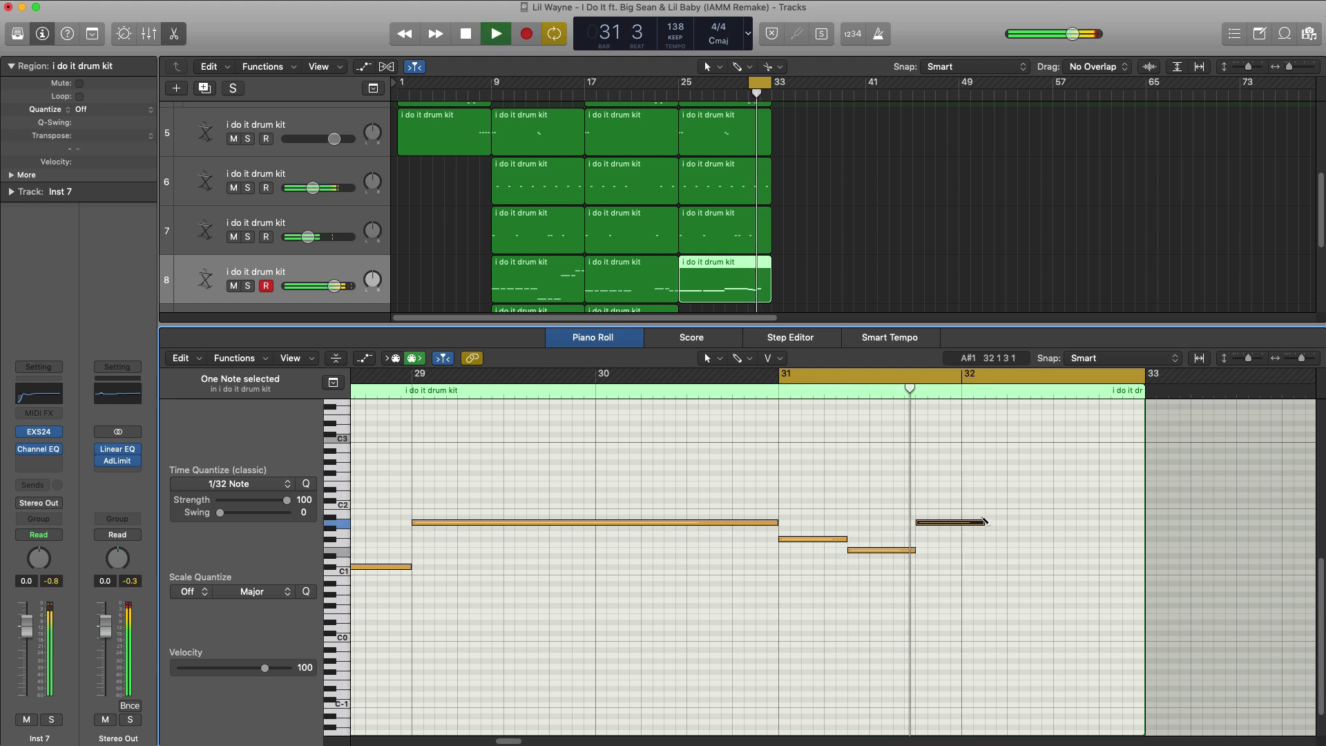
# Add two short A#1 notes in bar 32 right after the A1 note and play the cycle.
pyautogui.keyDown('super'); pyautogui.click(987, 517); pyautogui.keyUp('super')
pyautogui.press('space')
pyautogui.moveTo(1050, 518)
pyautogui.mouseDown()
pyautogui.moveTo(991, 520)
pyautogui.moveTo(1005, 523)
pyautogui.mouseUp()
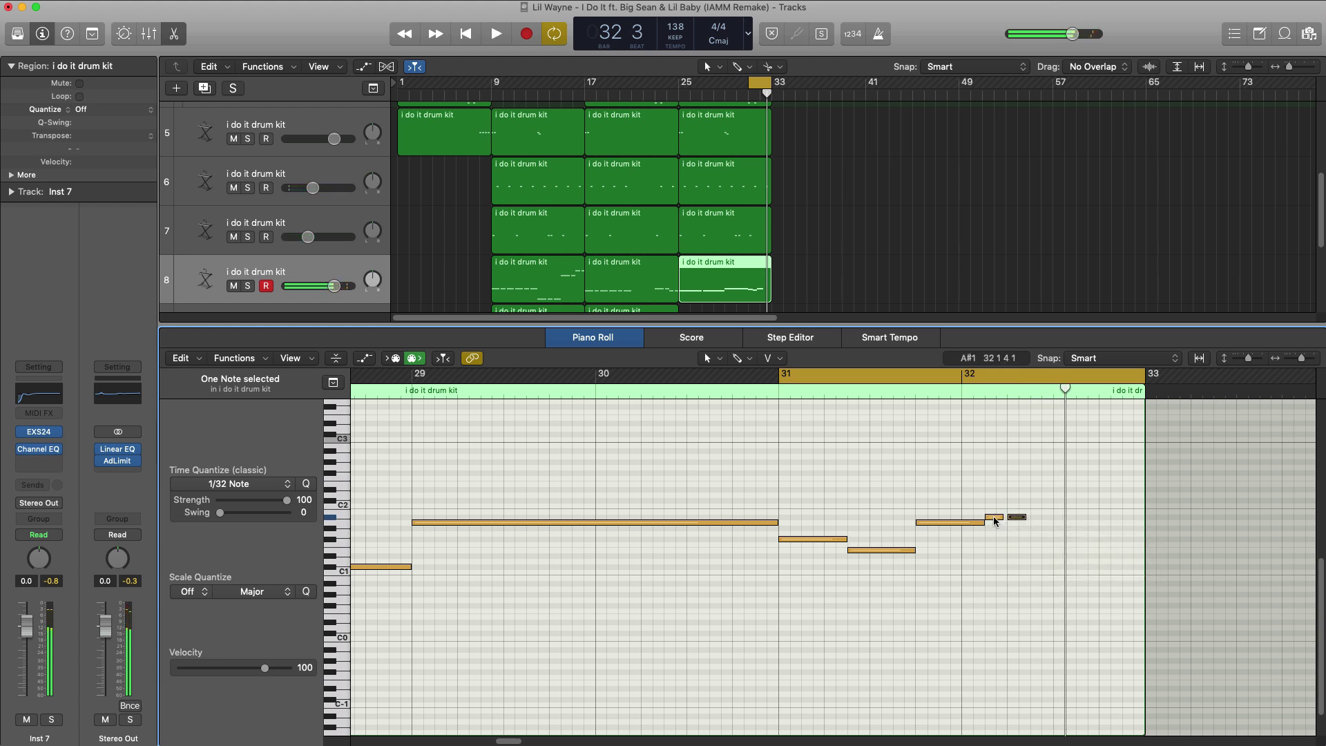
pyautogui.click(994, 522)
pyautogui.press('space')
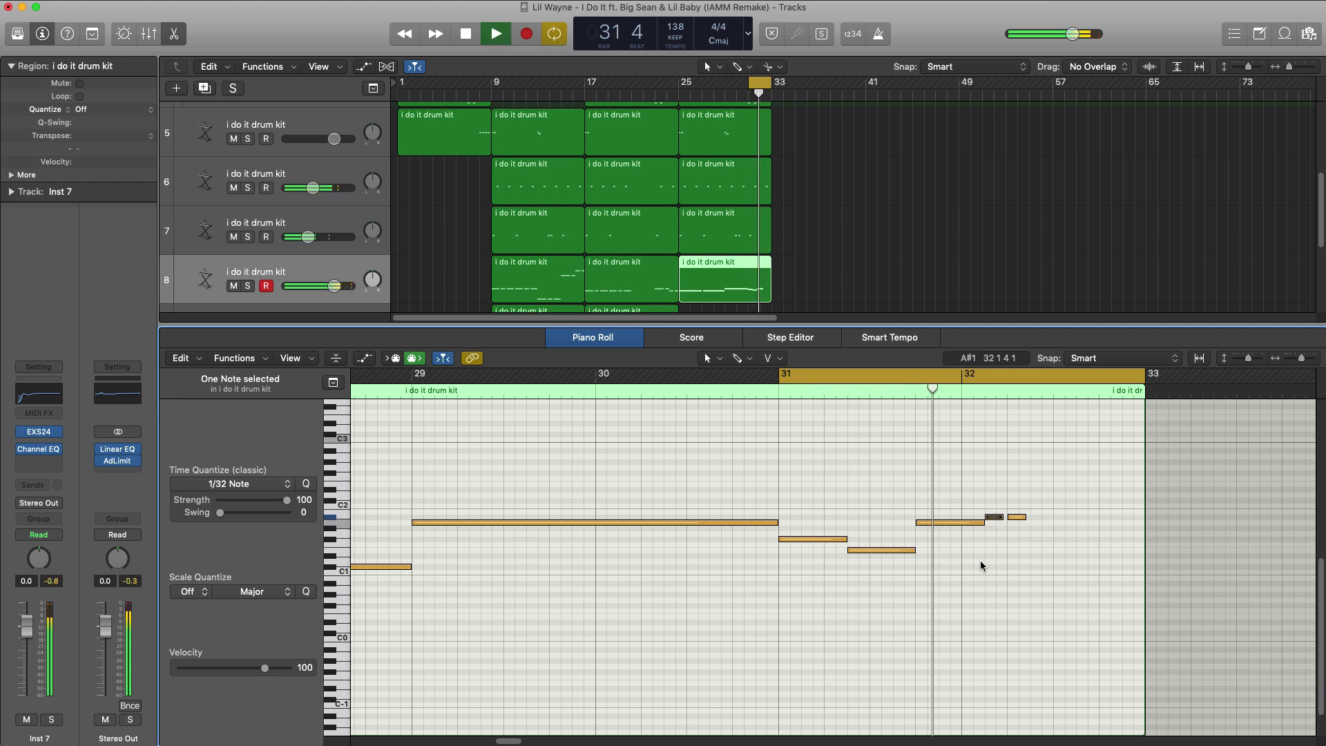
# Listen to the bass ending in bars 31 and 32 with the full arrangement shown.
pyautogui.press('e')
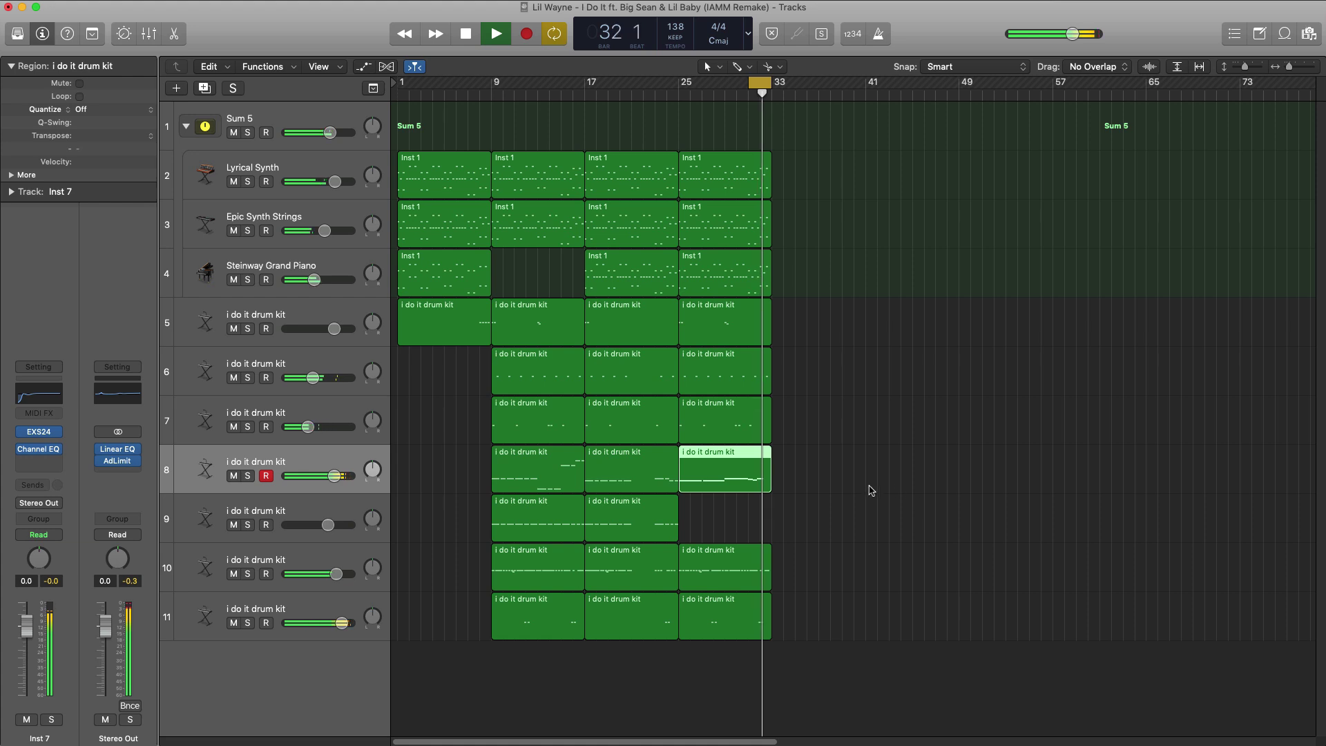
pyautogui.press('e')
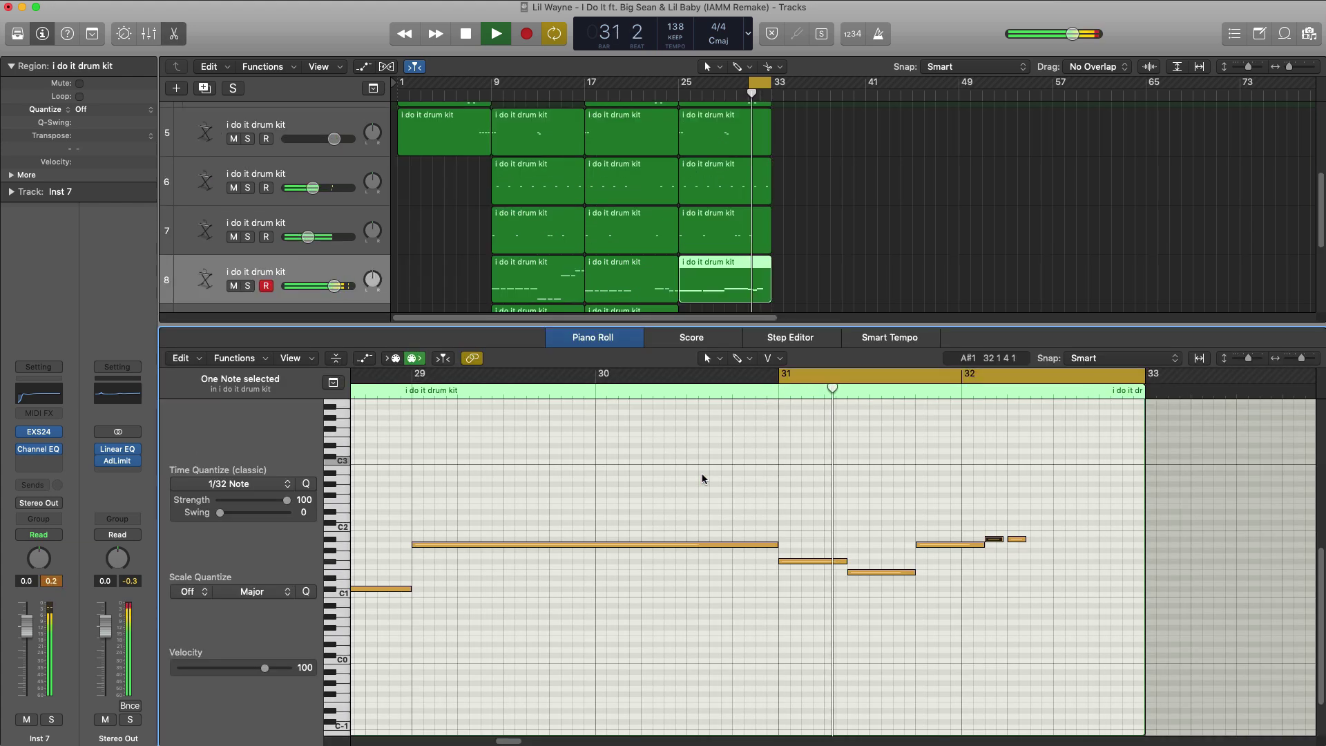
pyautogui.press('space')
pyautogui.press('x')
pyautogui.press('x')
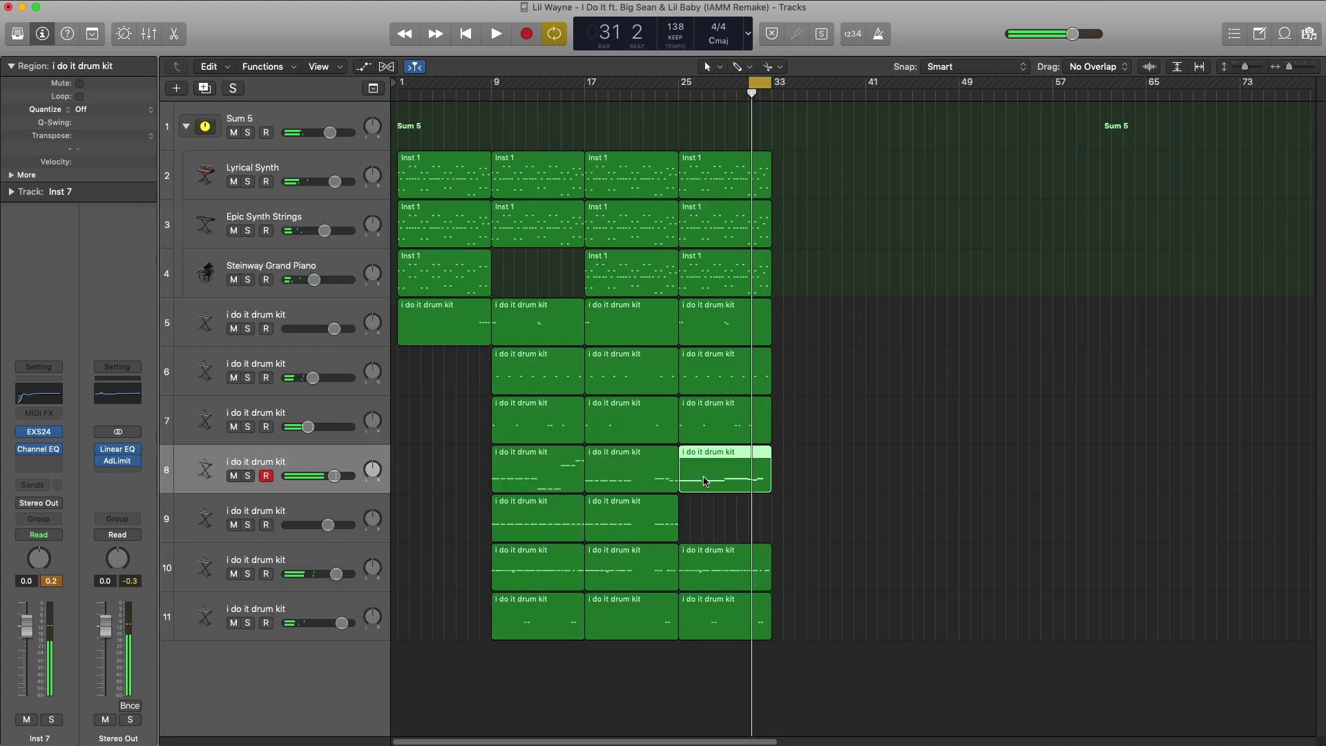
pyautogui.press('space')
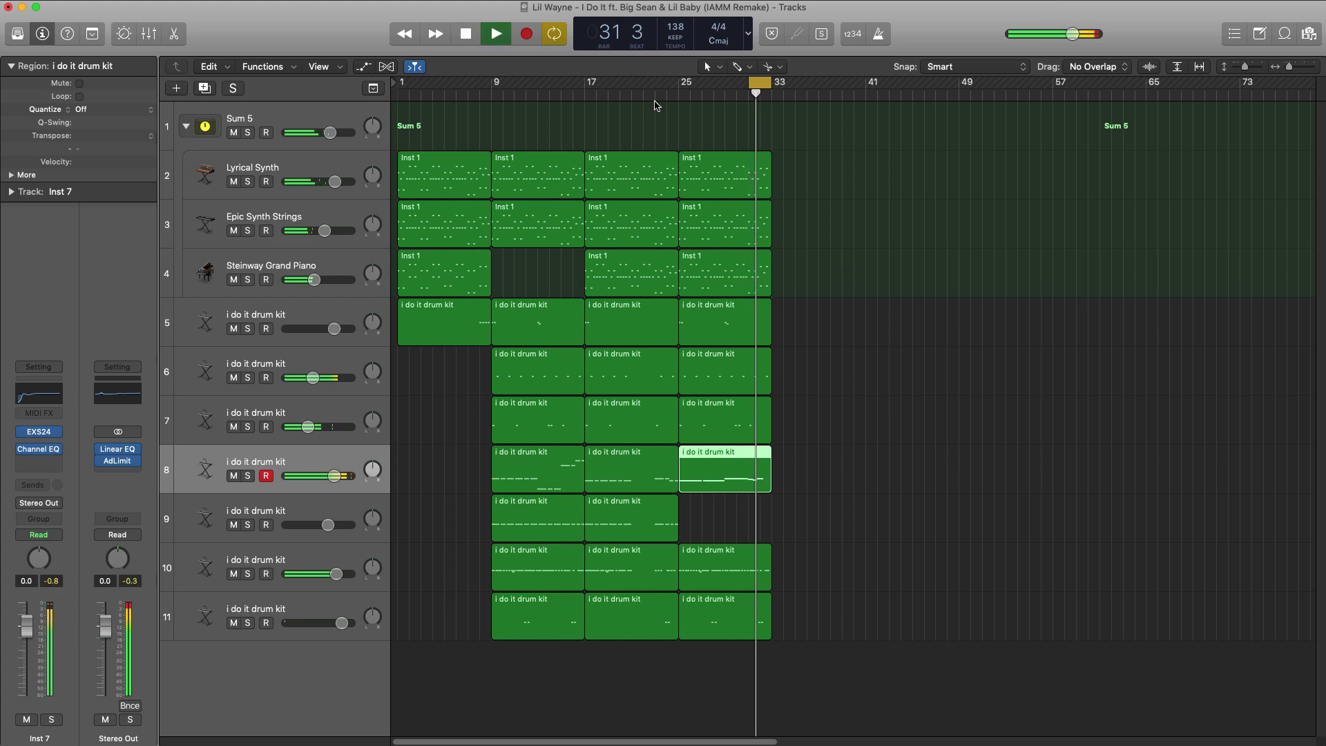
# Set the cycle range from bar 33 to bar 39 and repeat the bar 25 Lyrical Synth region at bar 33.
pyautogui.moveTo(678, 87); pyautogui.dragTo(771, 88)
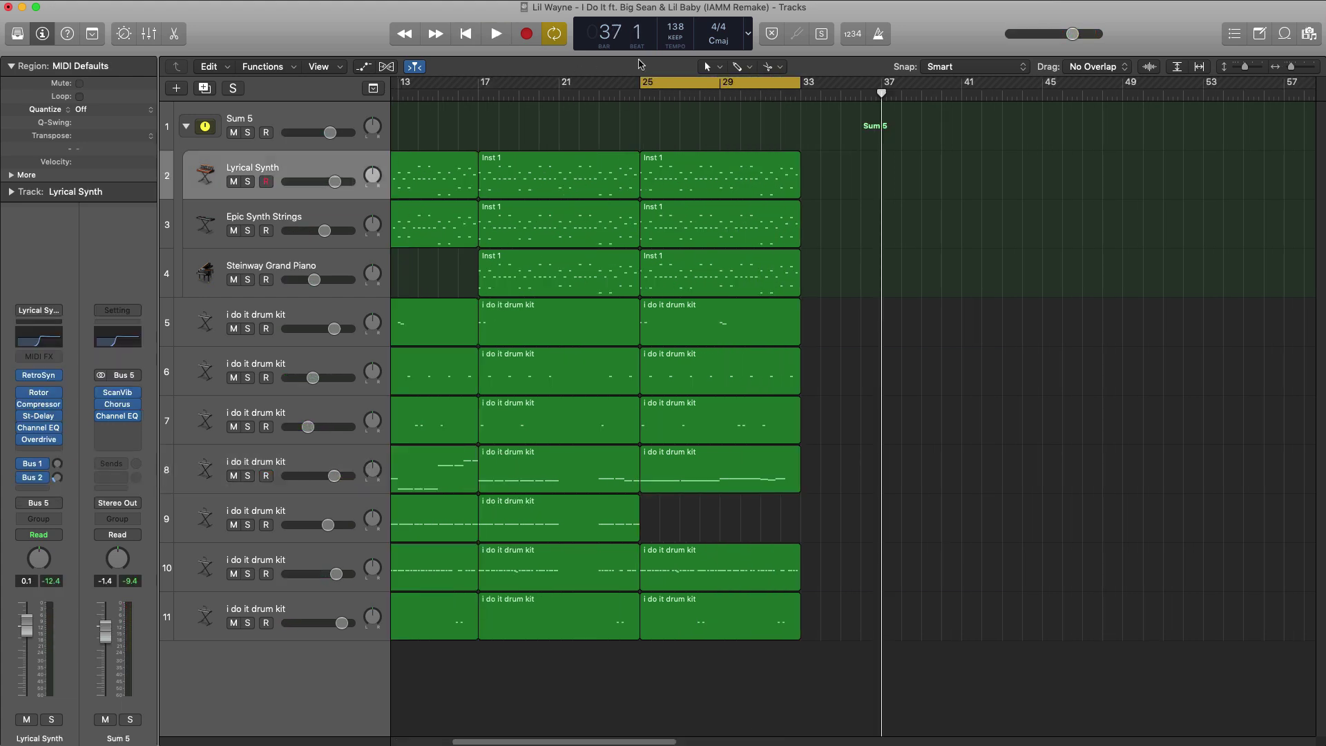
pyautogui.moveTo(705, 84); pyautogui.dragTo(871, 98)
pyautogui.moveTo(958, 83); pyautogui.dragTo(924, 94)
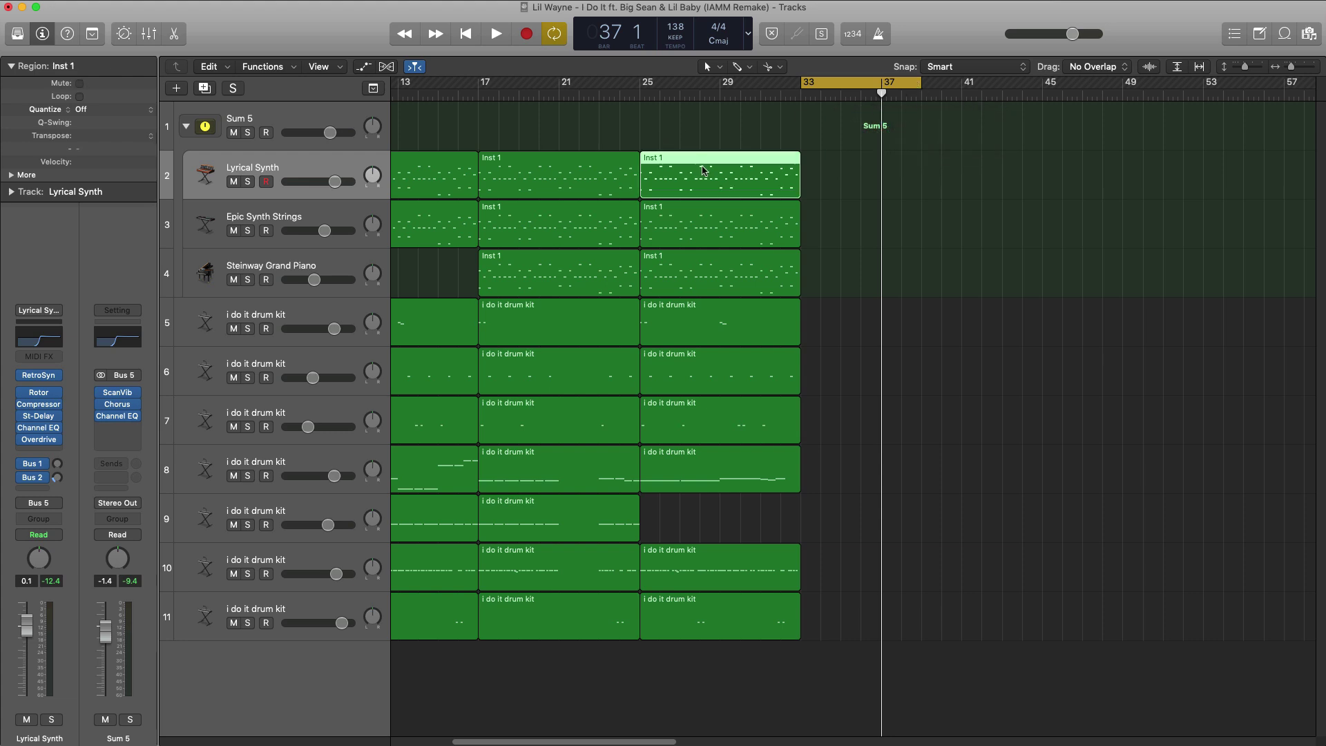
pyautogui.press('super+r')
# Open the new Lyrical Synth region for note editing and add short A4 notes on beats 2 and 4 of bar 34.
pyautogui.doubleClick(855, 183)
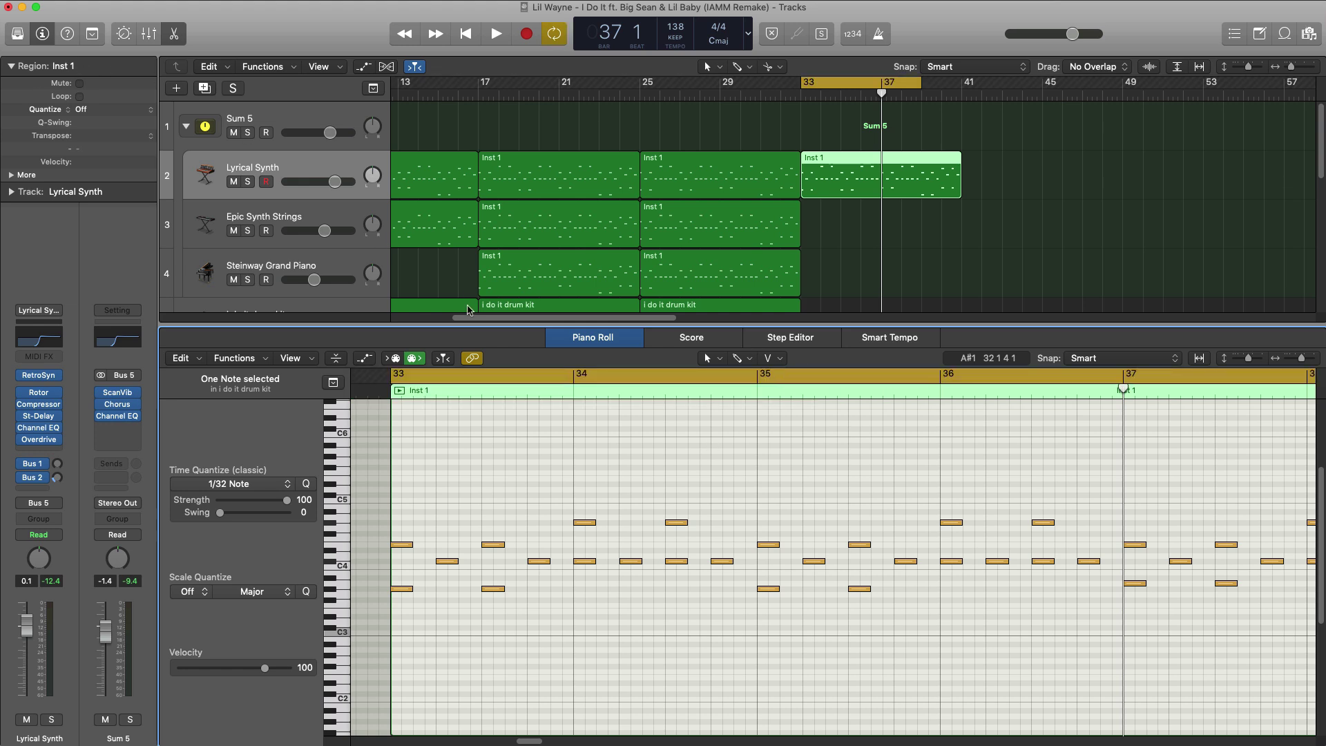
pyautogui.press('space')
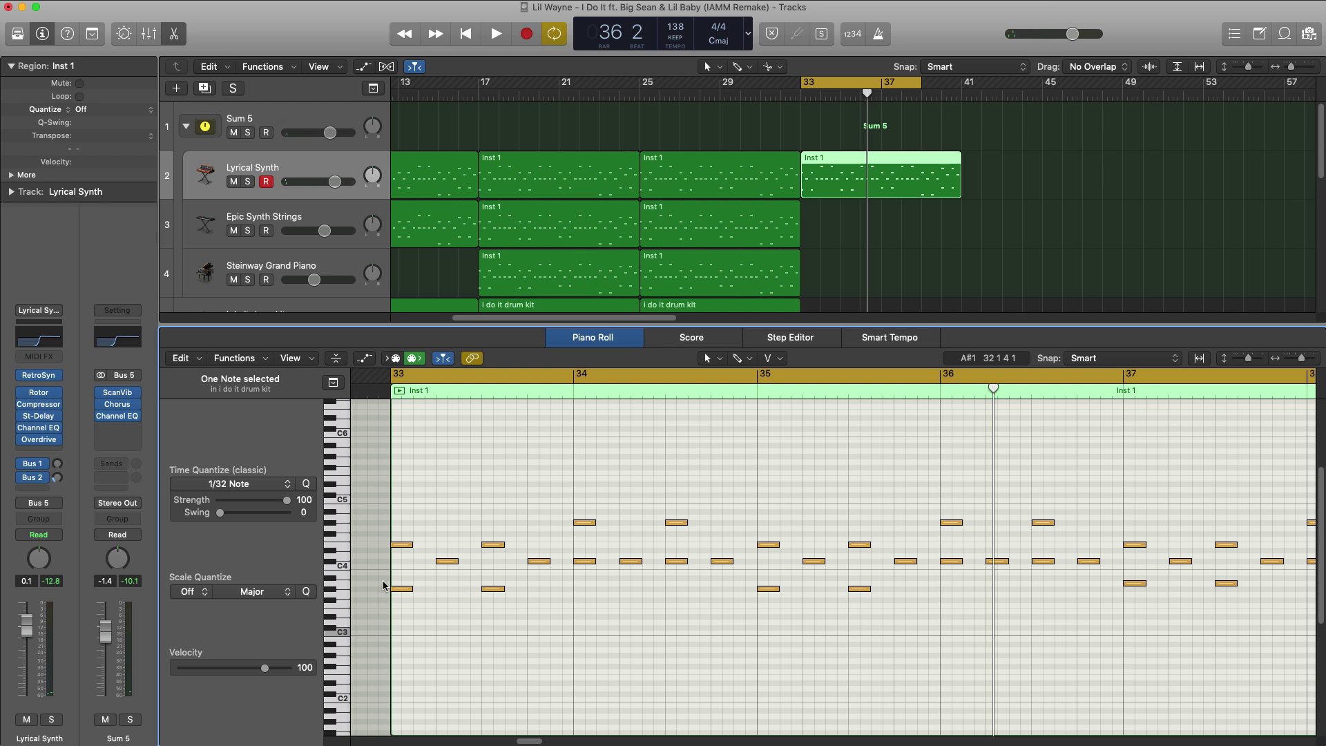
pyautogui.press('space')
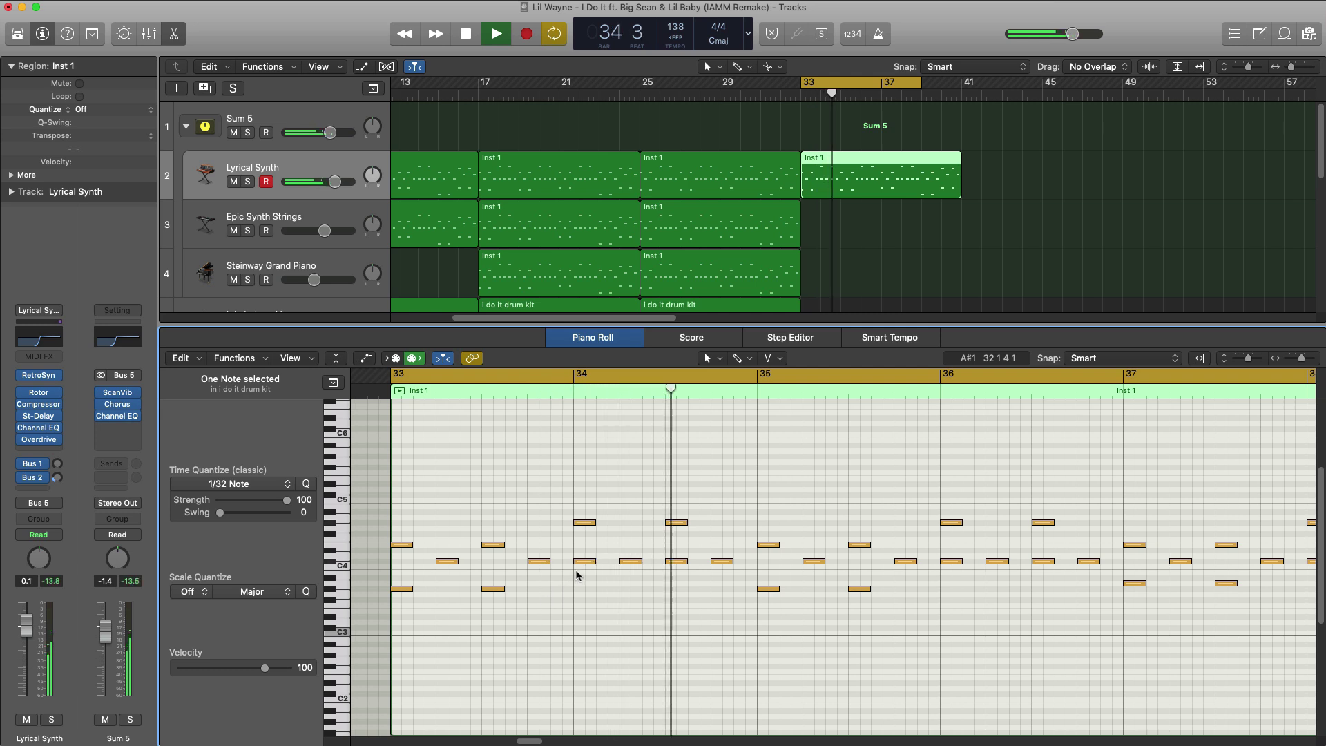
pyautogui.press('space')
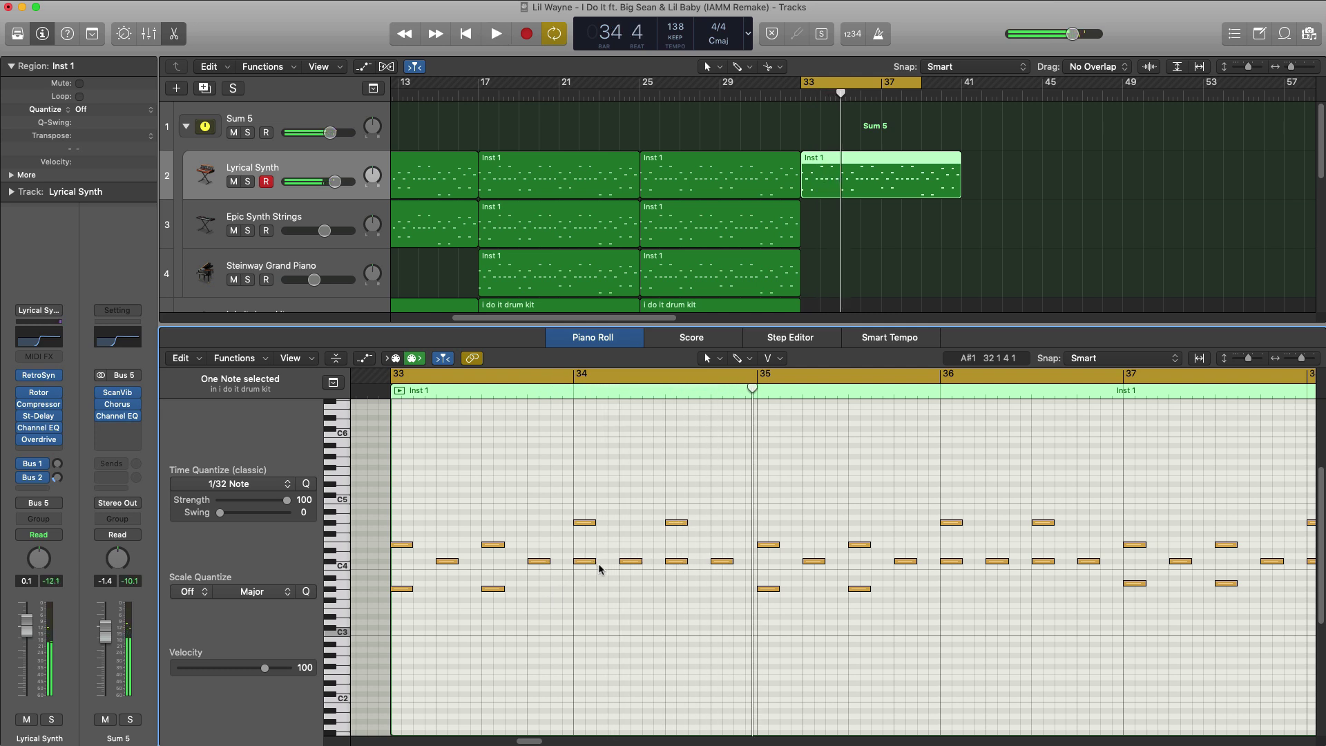
pyautogui.click(628, 506)
pyautogui.moveTo(628, 506); pyautogui.dragTo(626, 521)
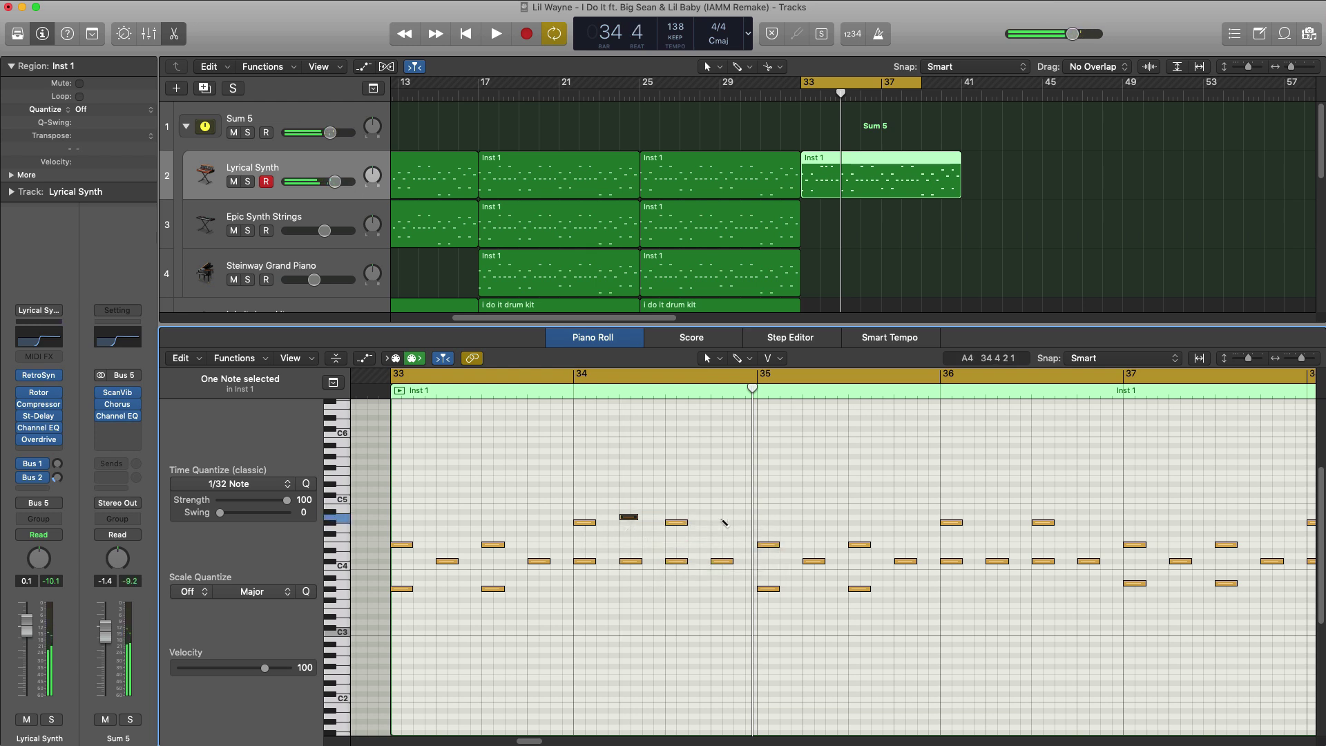
pyautogui.press('space')
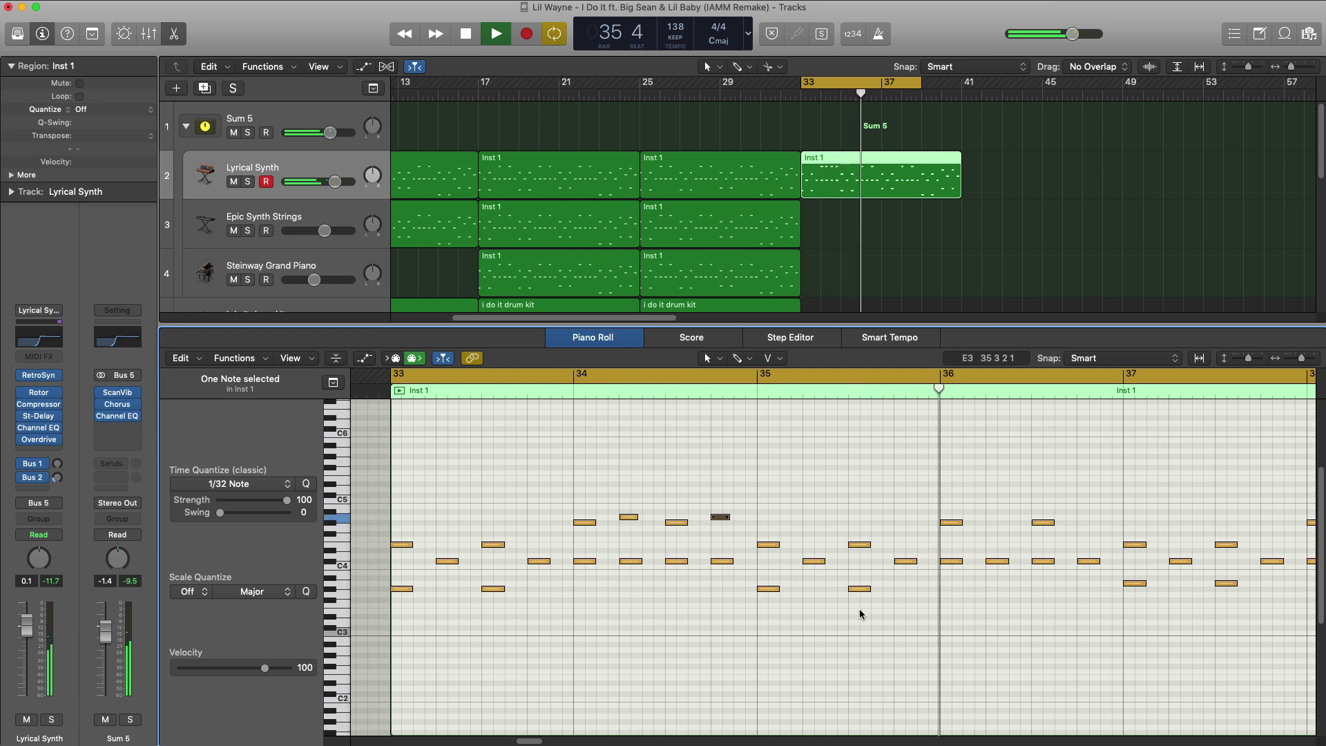
# Add short B4 notes on beats 2 and 4 of bar 36 and play the edited melody.
pyautogui.press('space')
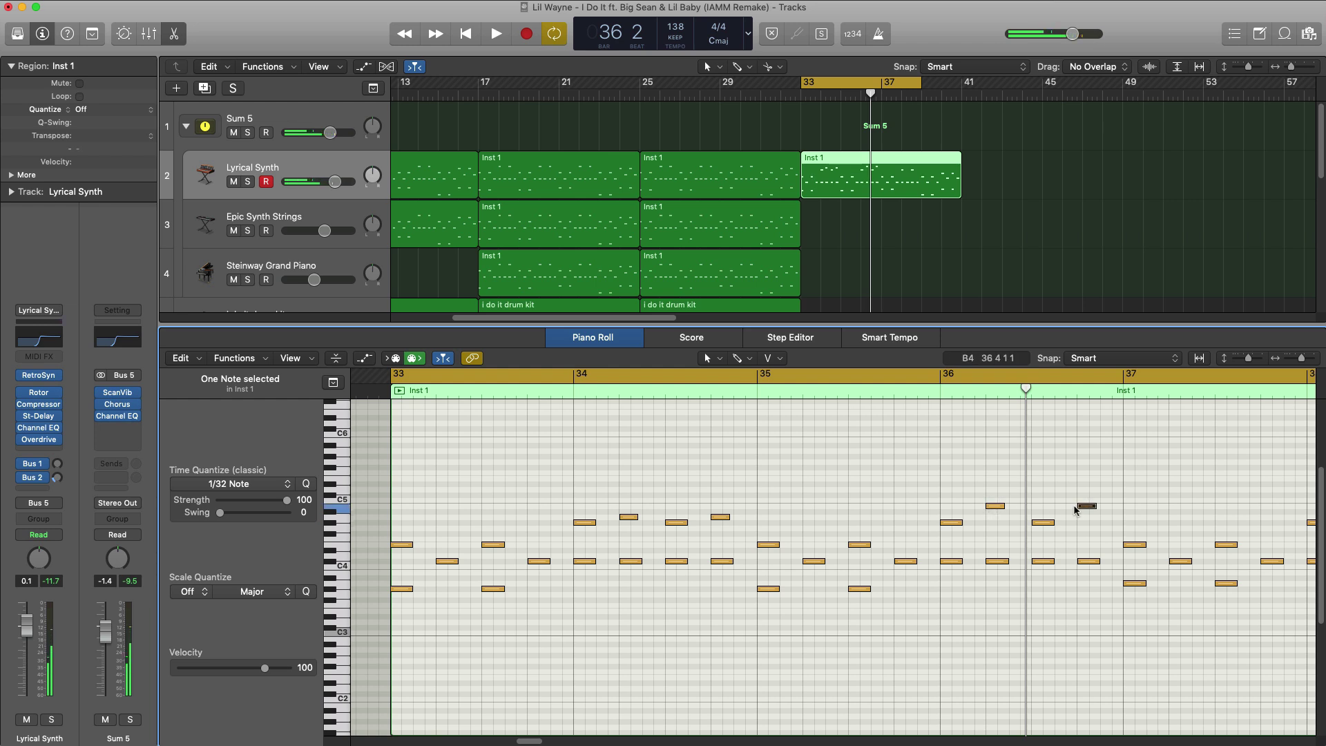
pyautogui.press('space')
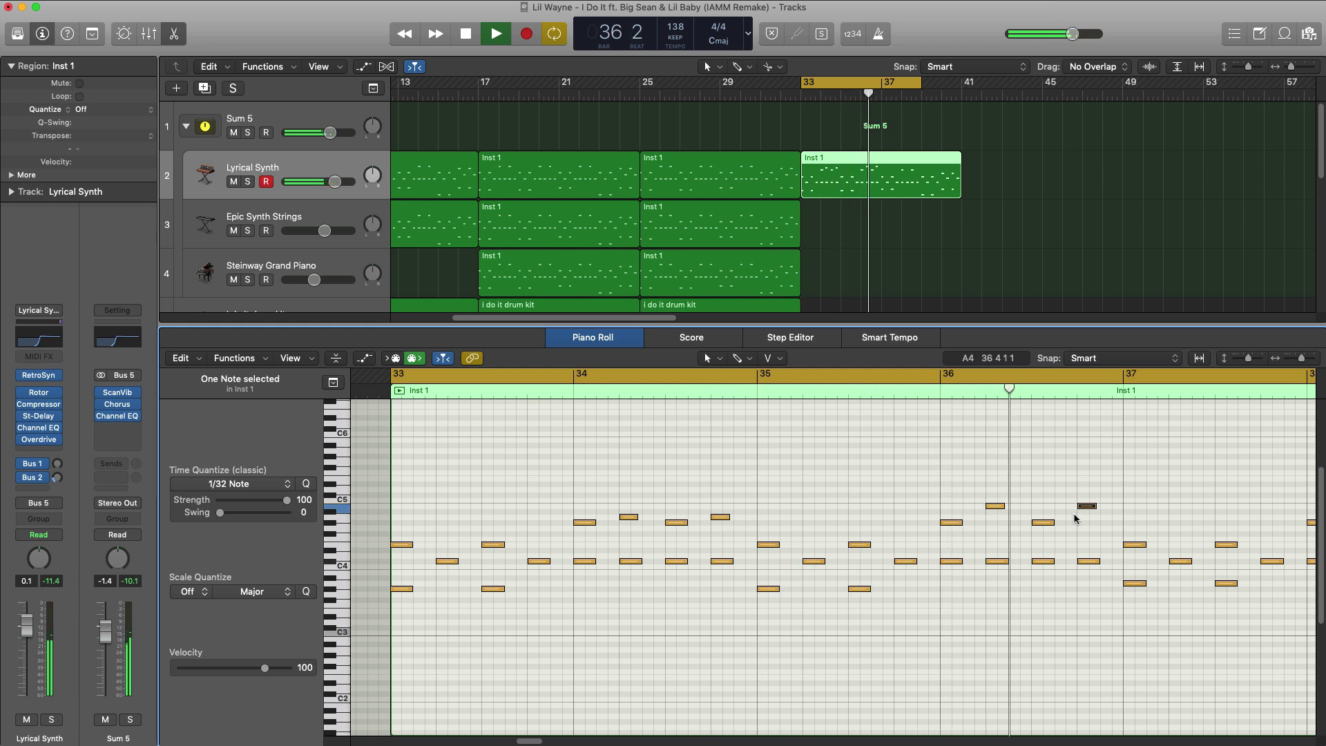
pyautogui.press('space')
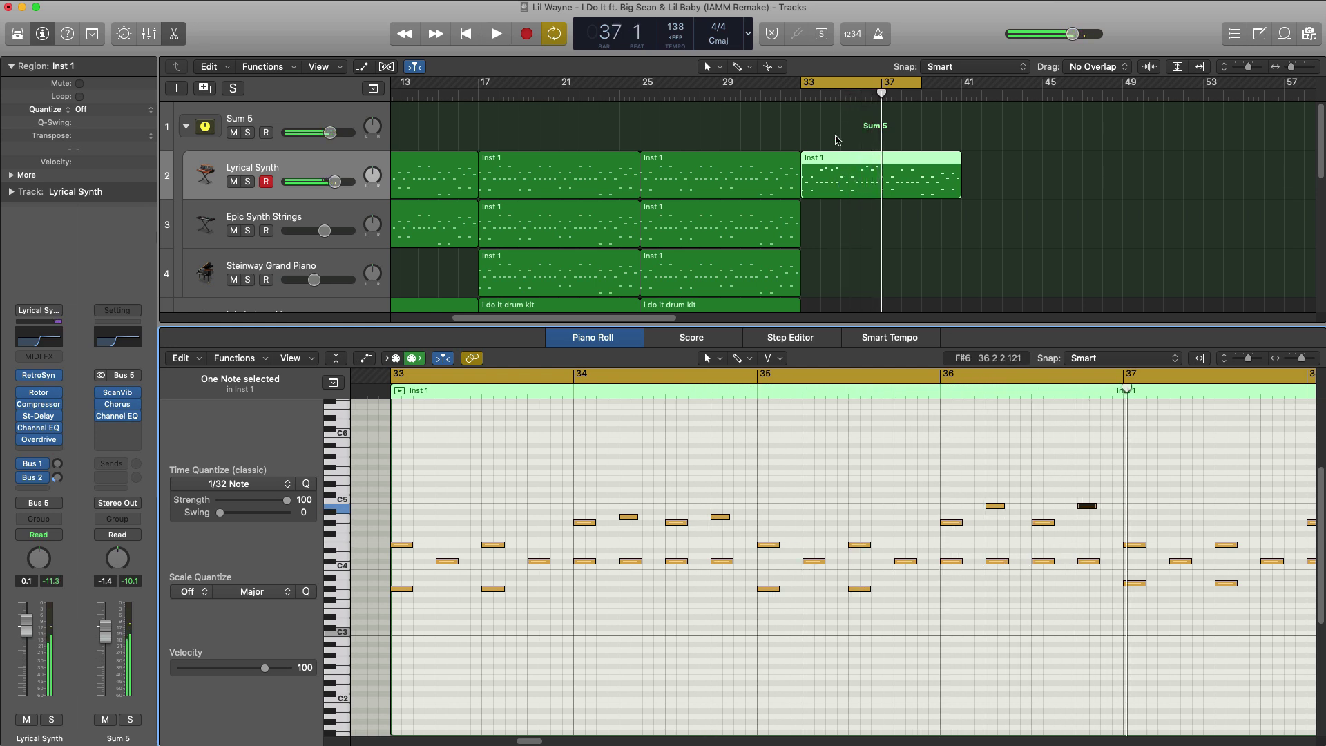
# Remove the Lyrical Synth notes after bar 37 by splitting the region there, and extend the remaining region to bar 39.
pyautogui.click(880, 159)
pyautogui.press('super+t')
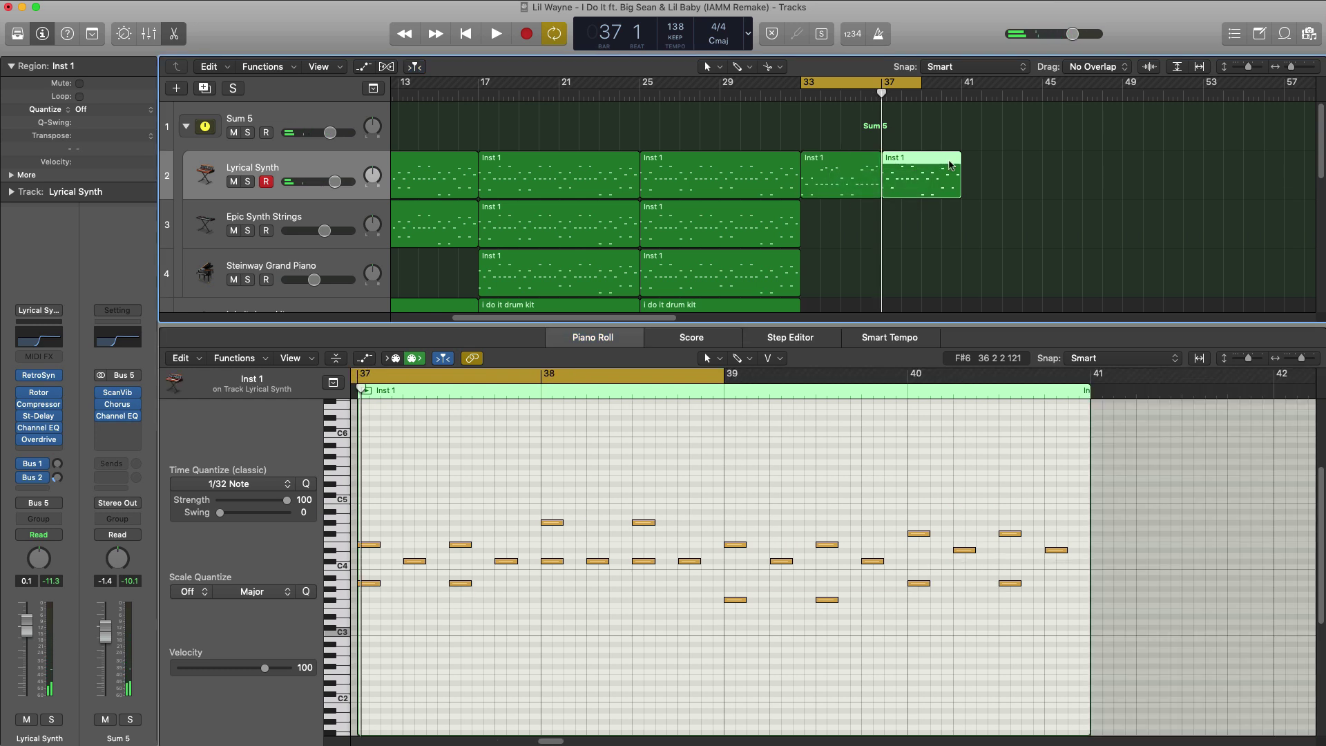
pyautogui.press('Delete')
pyautogui.moveTo(876, 183); pyautogui.dragTo(920, 181)
pyautogui.press('space')
pyautogui.press('x')
pyautogui.press('x')
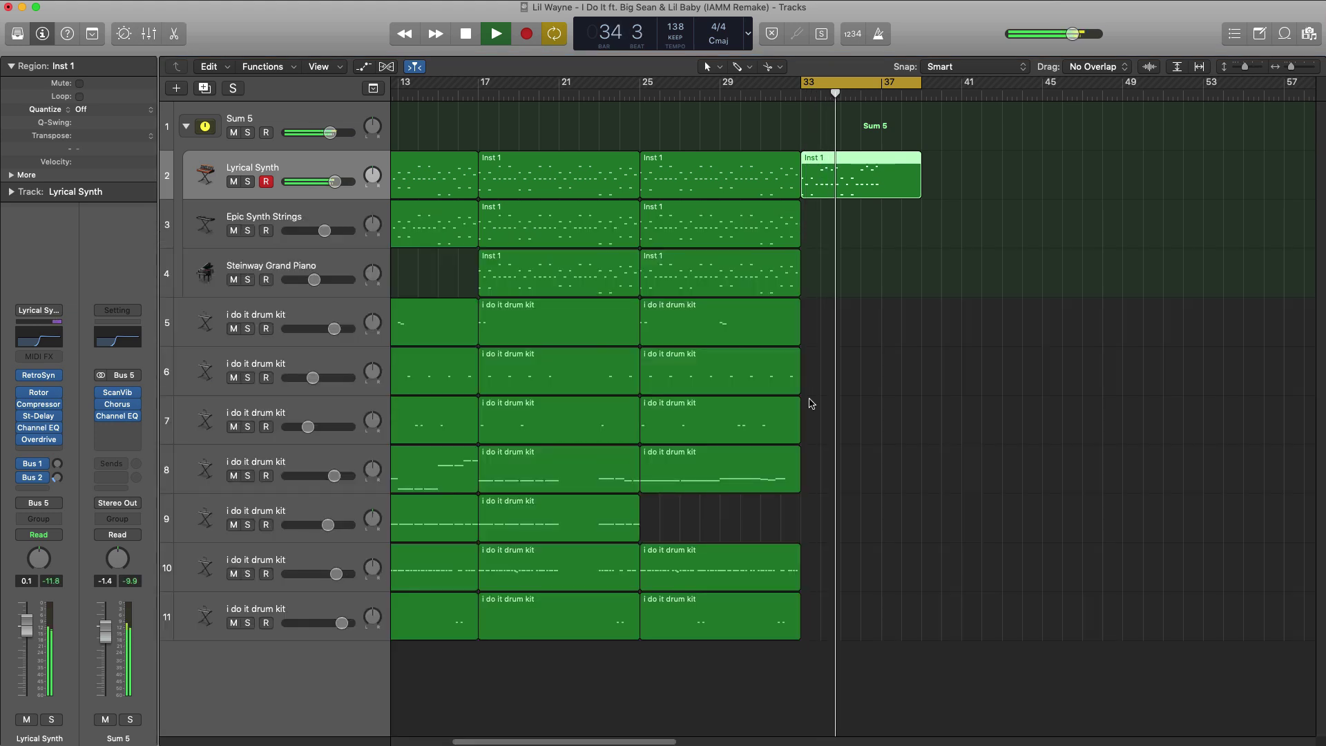
# Copy the bar 33 Lyrical Synth region to the Epic Synth Strings track at the same position and play both.
pyautogui.press('space')
pyautogui.moveTo(863, 188); pyautogui.dragTo(860, 233)
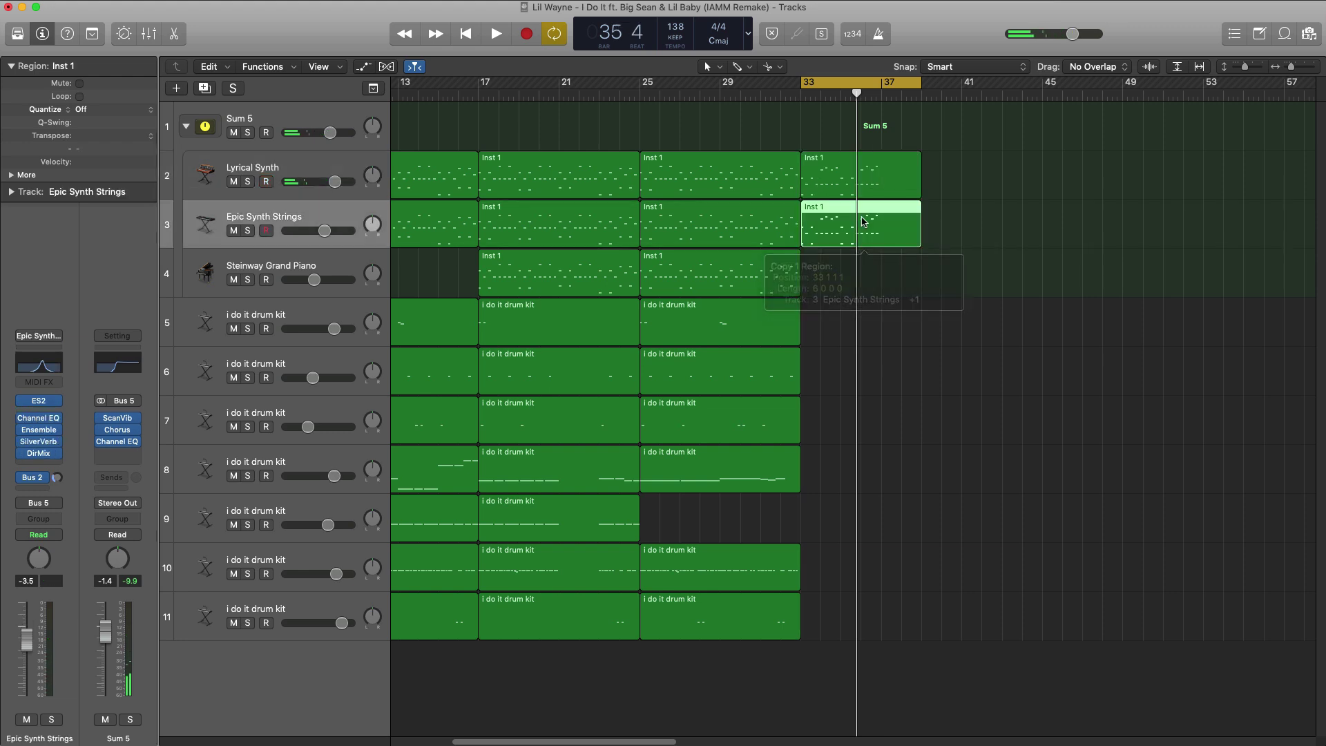
pyautogui.press('space')
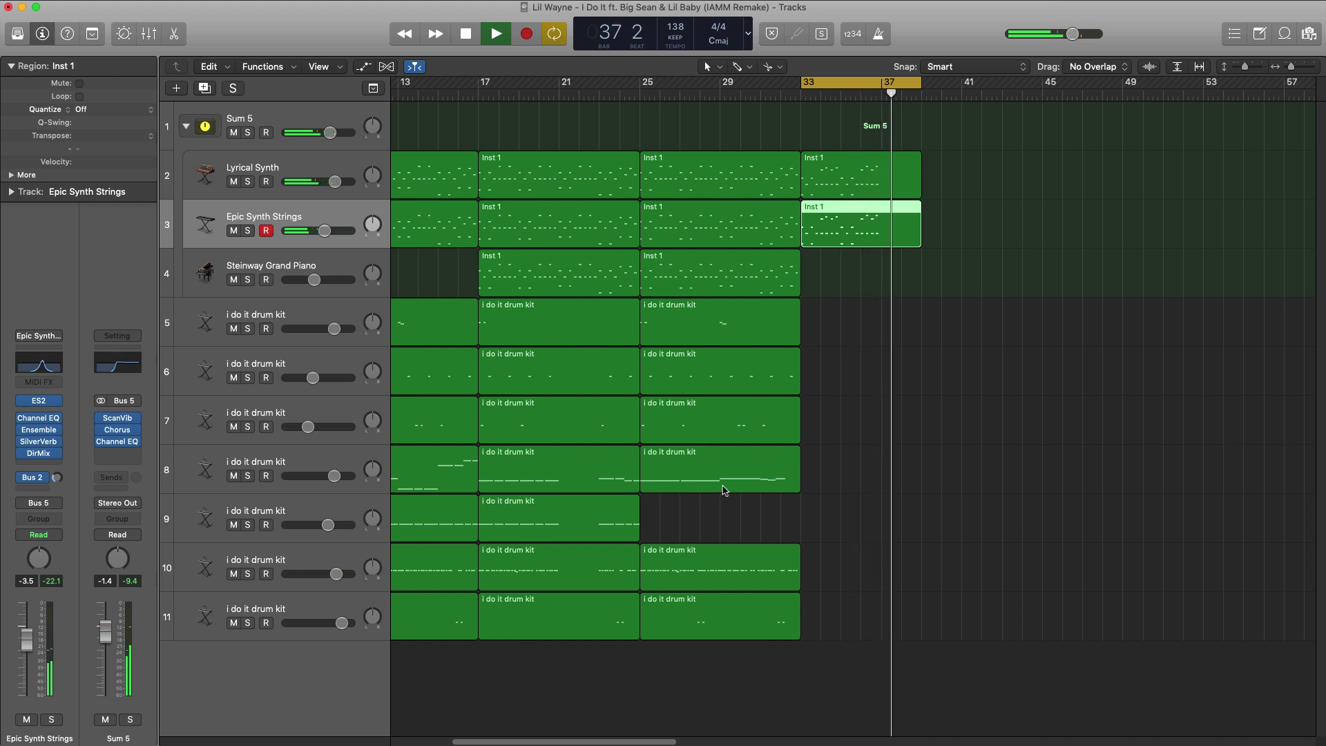
pyautogui.press('space')
# Copy the track 8 bass region from bar 25 to bar 33 and keep only the part from bar 37 to bar 39.
pyautogui.moveTo(738, 464); pyautogui.dragTo(891, 465)
pyautogui.rightClick(921, 457)
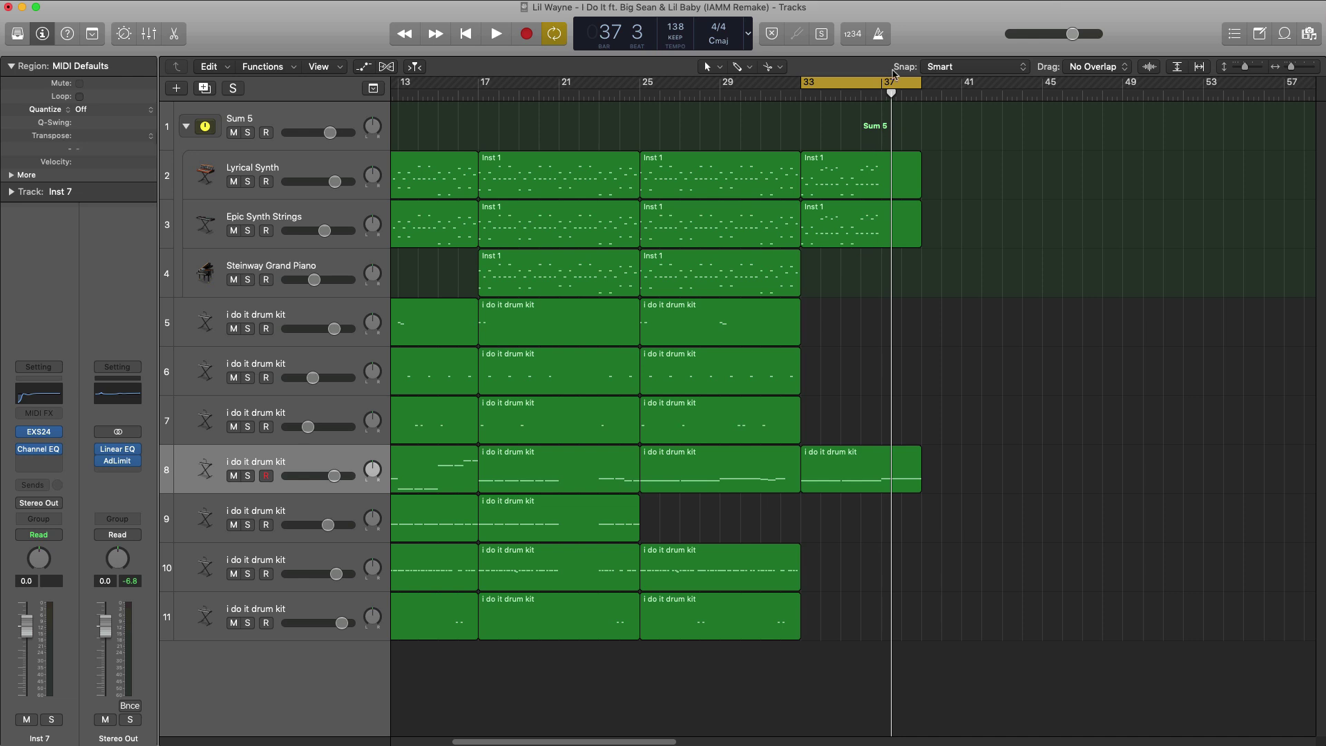
pyautogui.moveTo(886, 93); pyautogui.dragTo(885, 96)
pyautogui.rightClick(881, 457)
pyautogui.click(852, 469)
pyautogui.press('BackSpace')
# Play the cycle from bar 33 to check how the bass note enters at bar 37.
pyautogui.press('p')
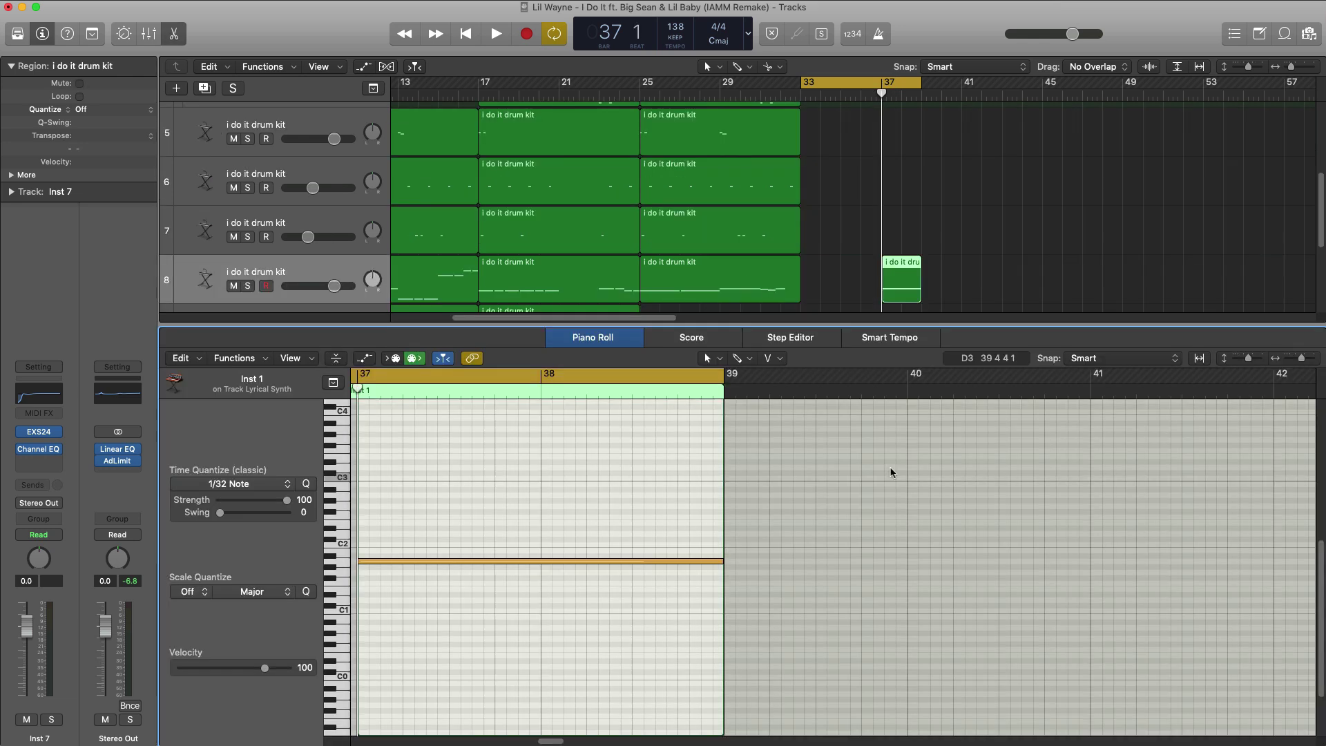
pyautogui.press('space')
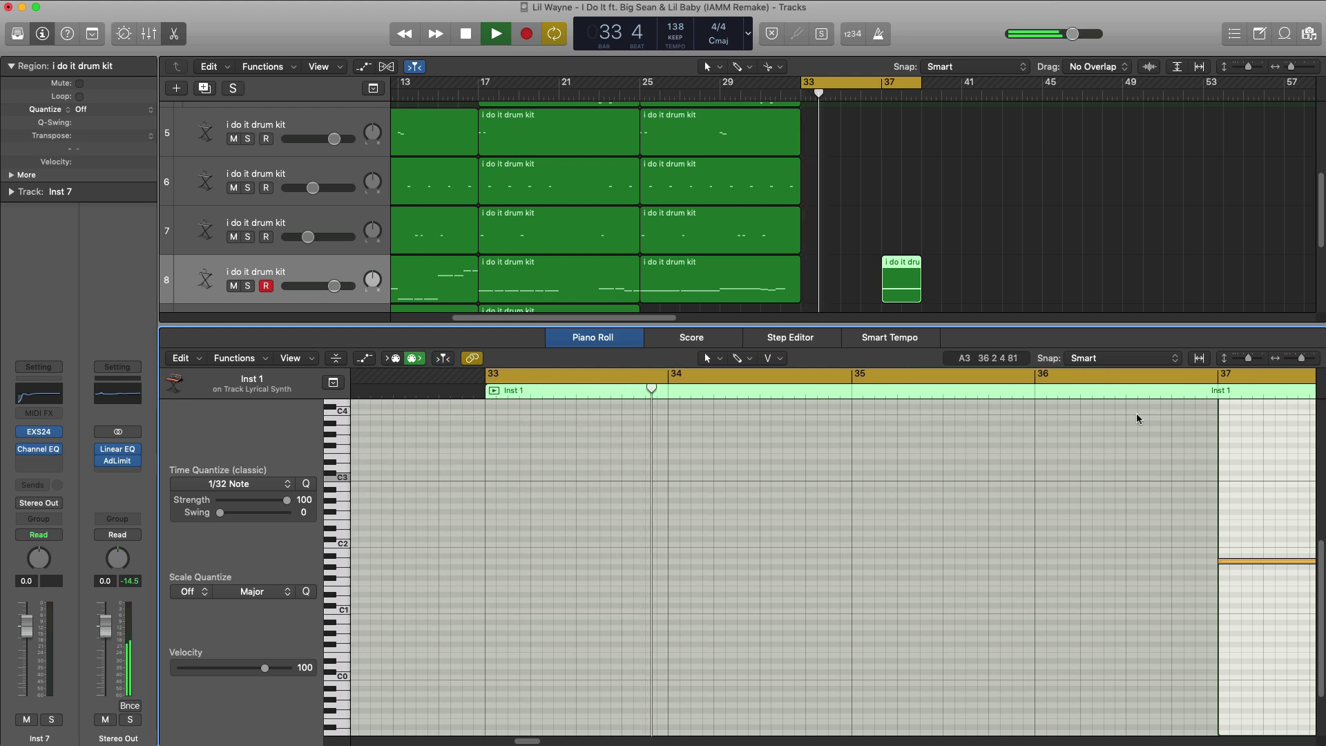
pyautogui.hscroll(6, 1035, 467)
pyautogui.press('super+Left')
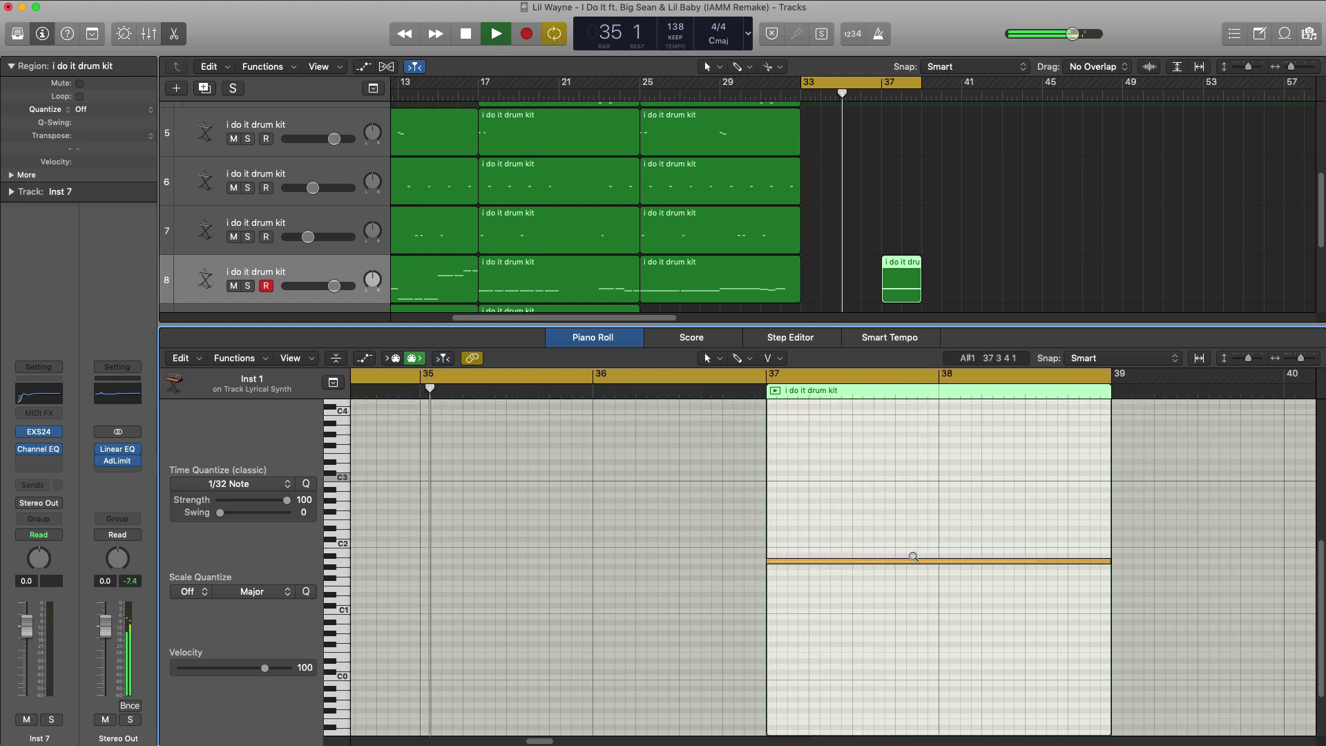
pyautogui.press('x')
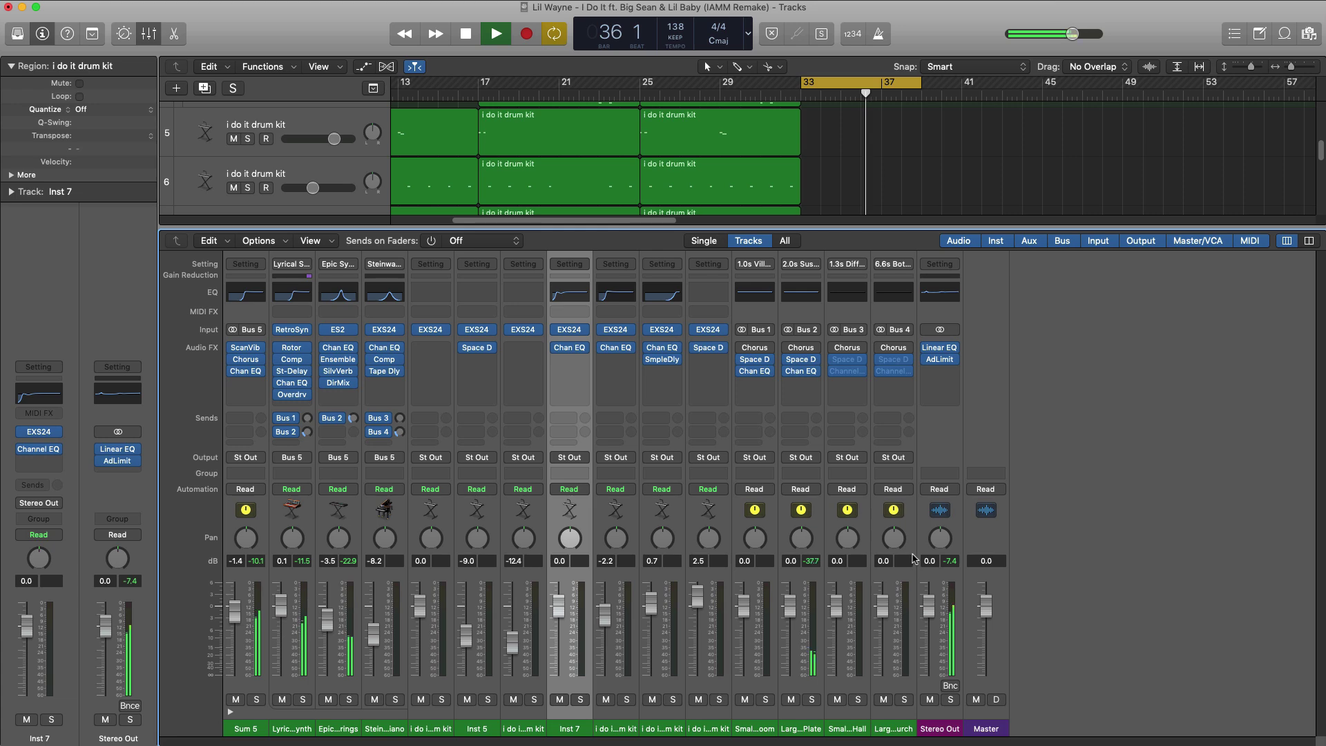
pyautogui.press('x')
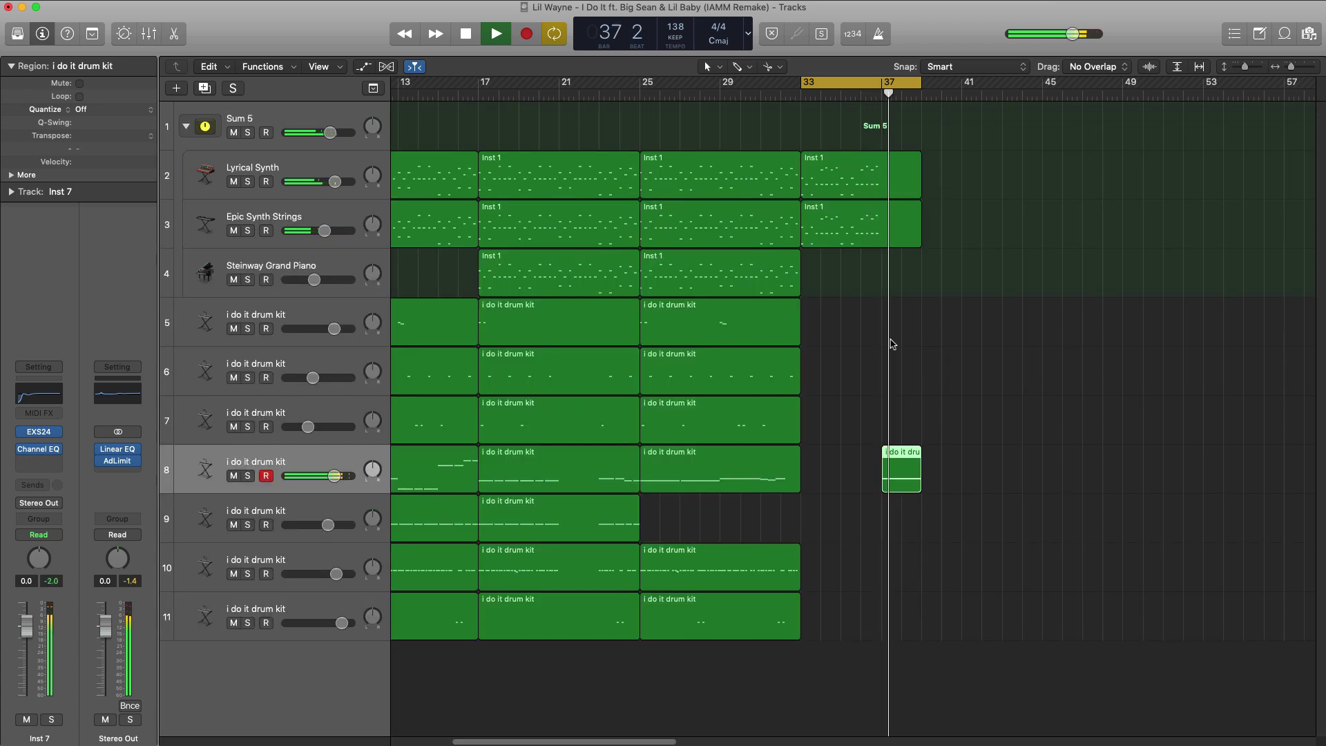
# Turn off cycling and copy the nine regions of the bar 9 section to bar 39.
pyautogui.press('c')
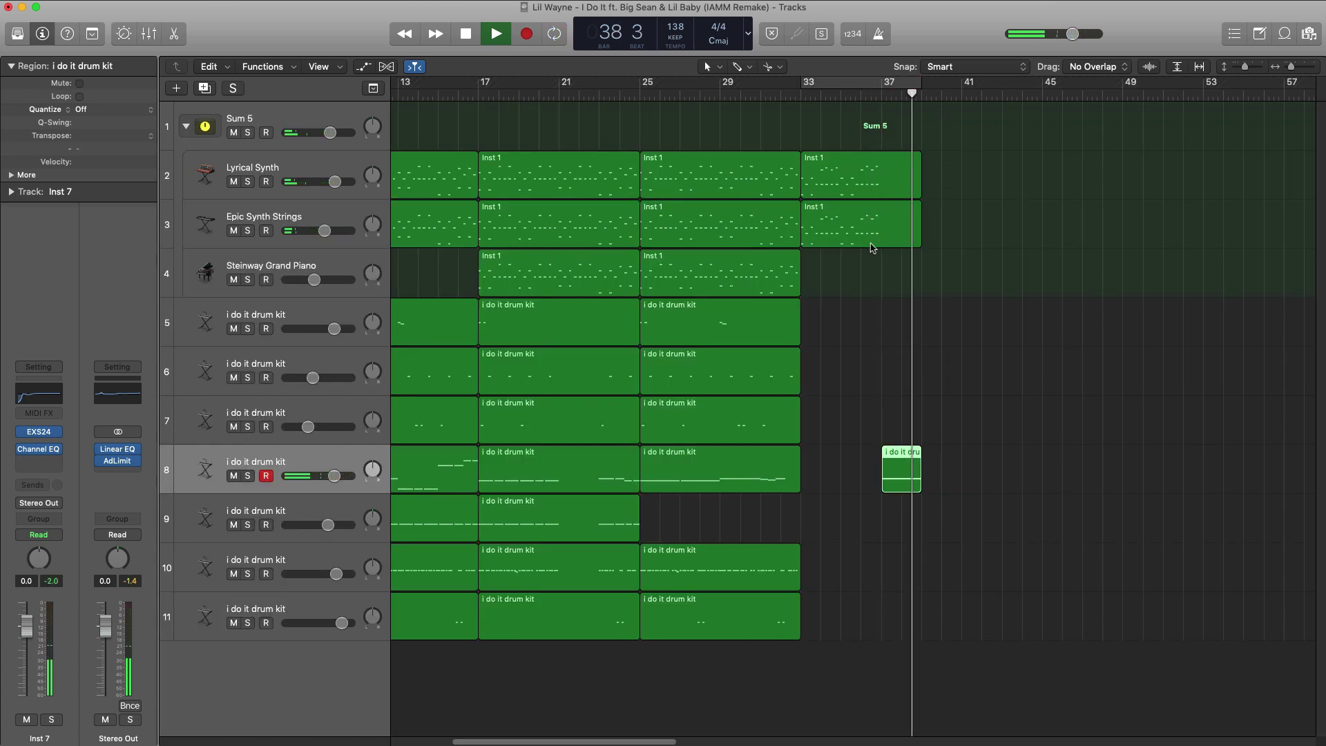
pyautogui.press('super+Left')
pyautogui.press('space')
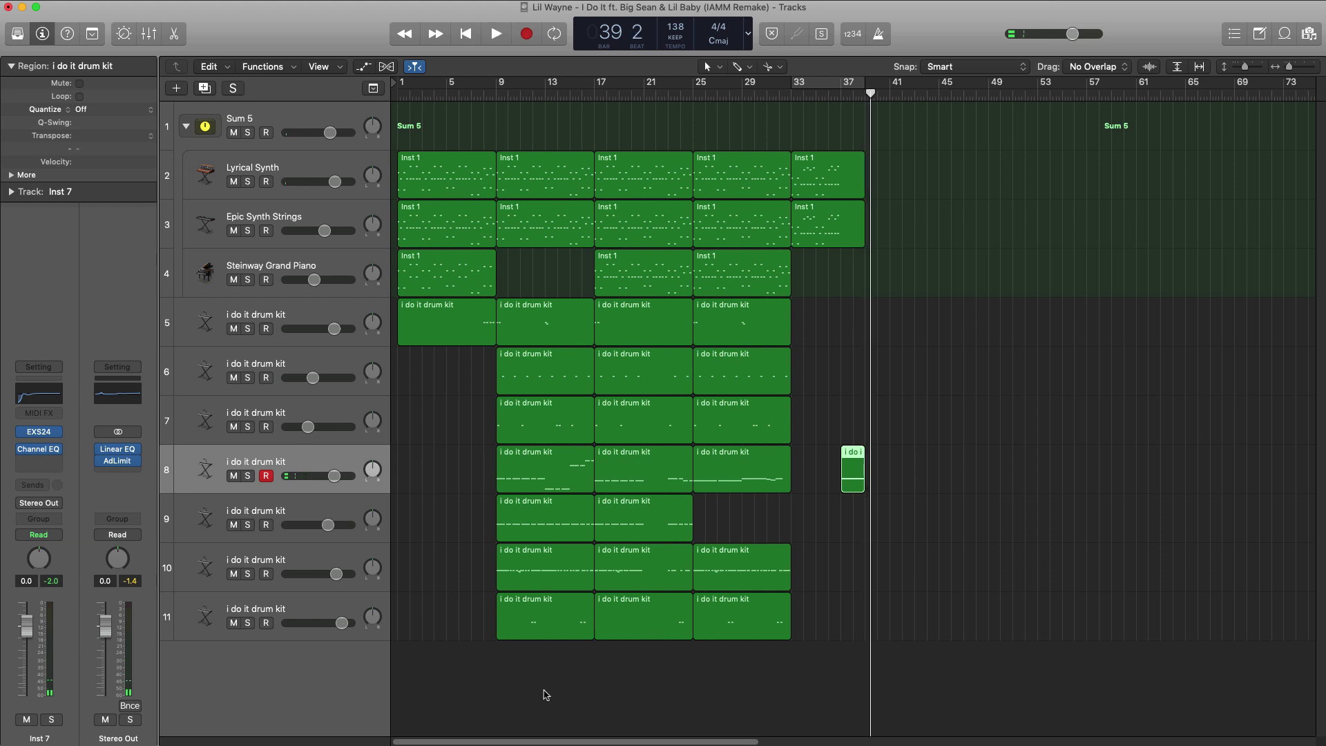
pyautogui.moveTo(571, 691); pyautogui.dragTo(911, 200)
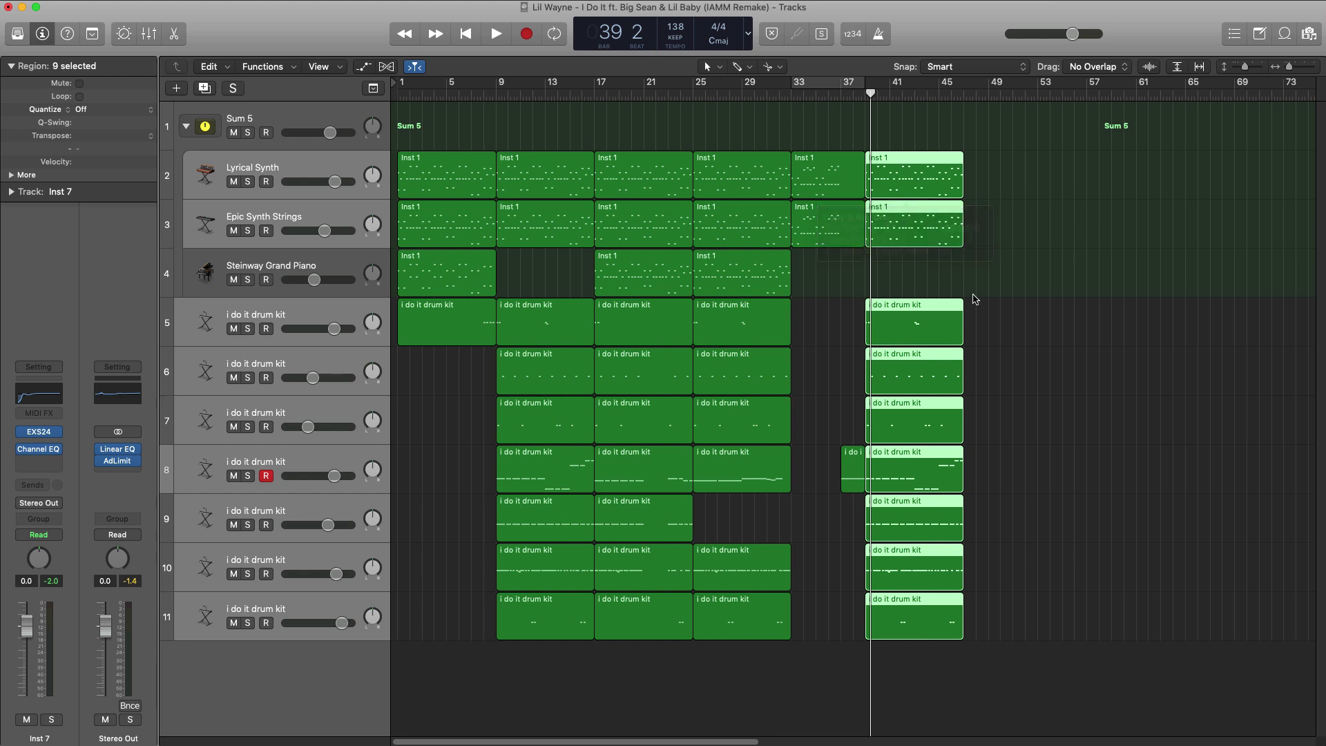
pyautogui.click(1043, 379)
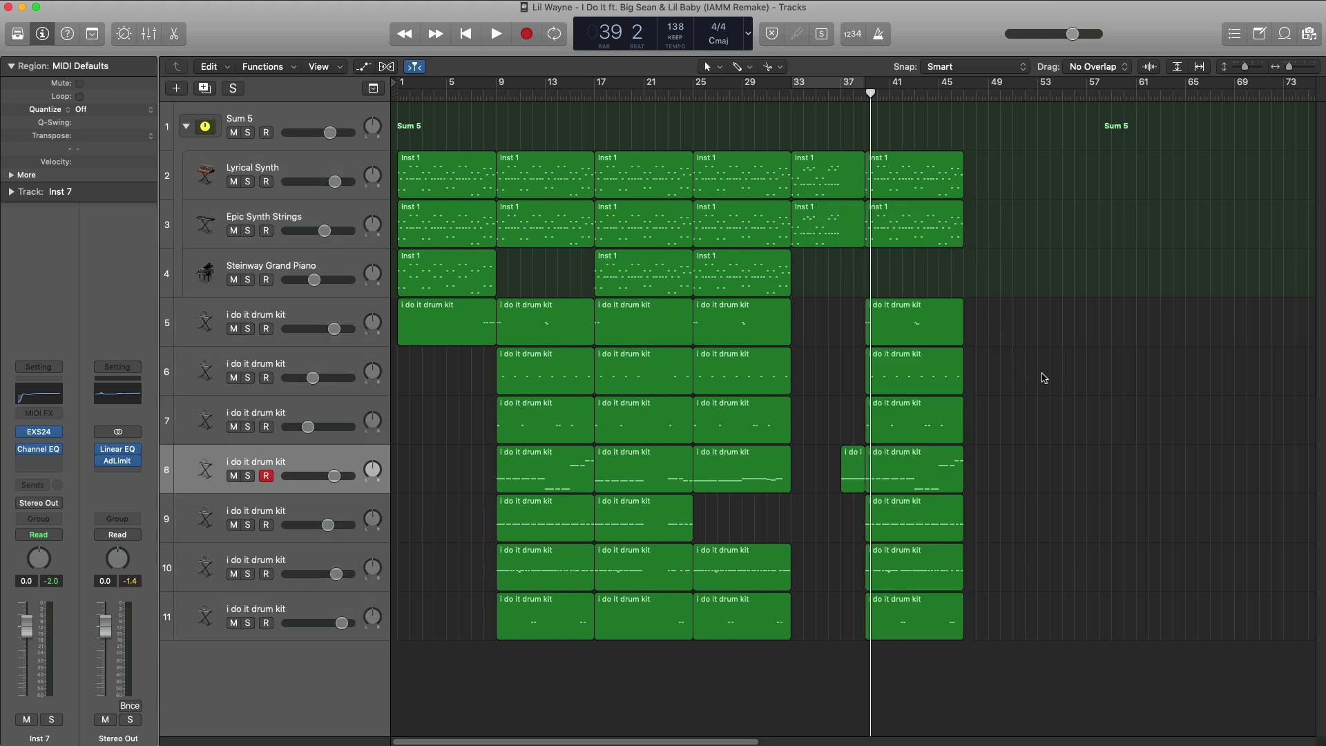
# Play the whole arrangement from bar 1 through the copied section and return to the start.
pyautogui.press('Return')
pyautogui.press('space')
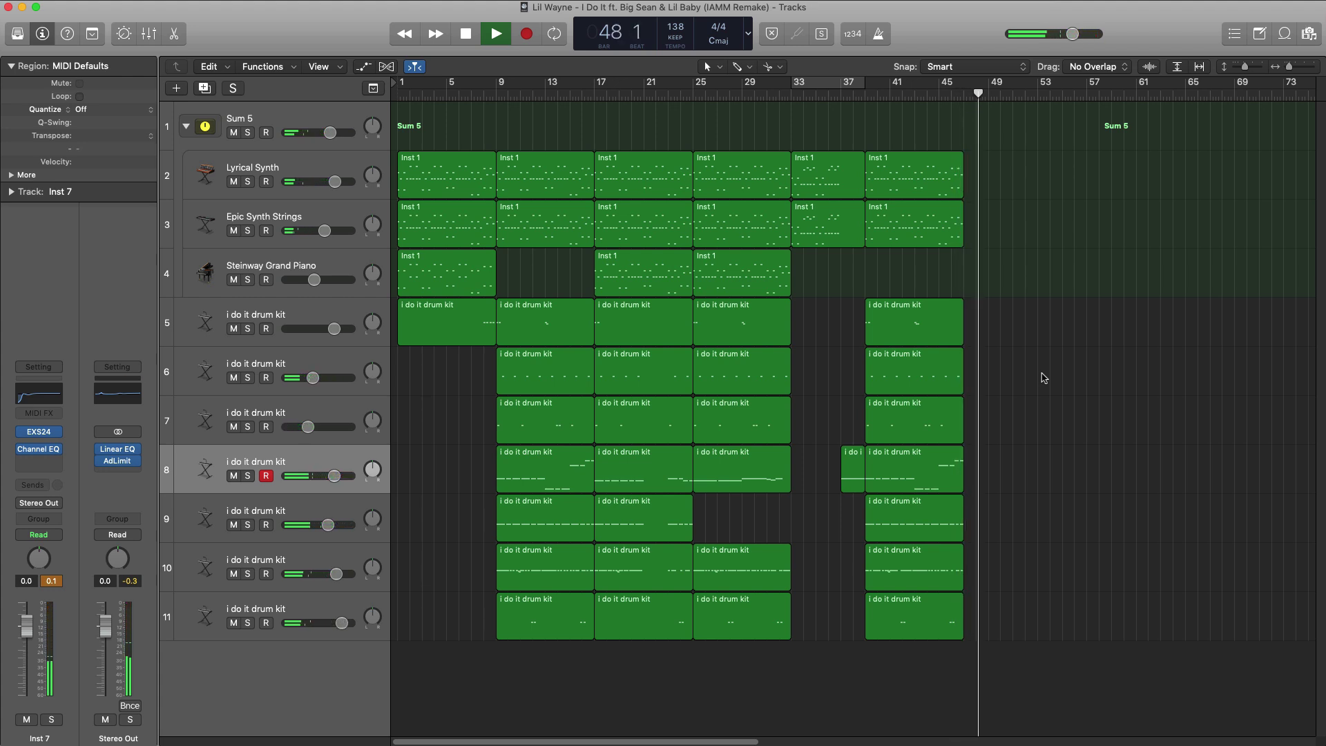
pyautogui.press('space')
pyautogui.press('Return')
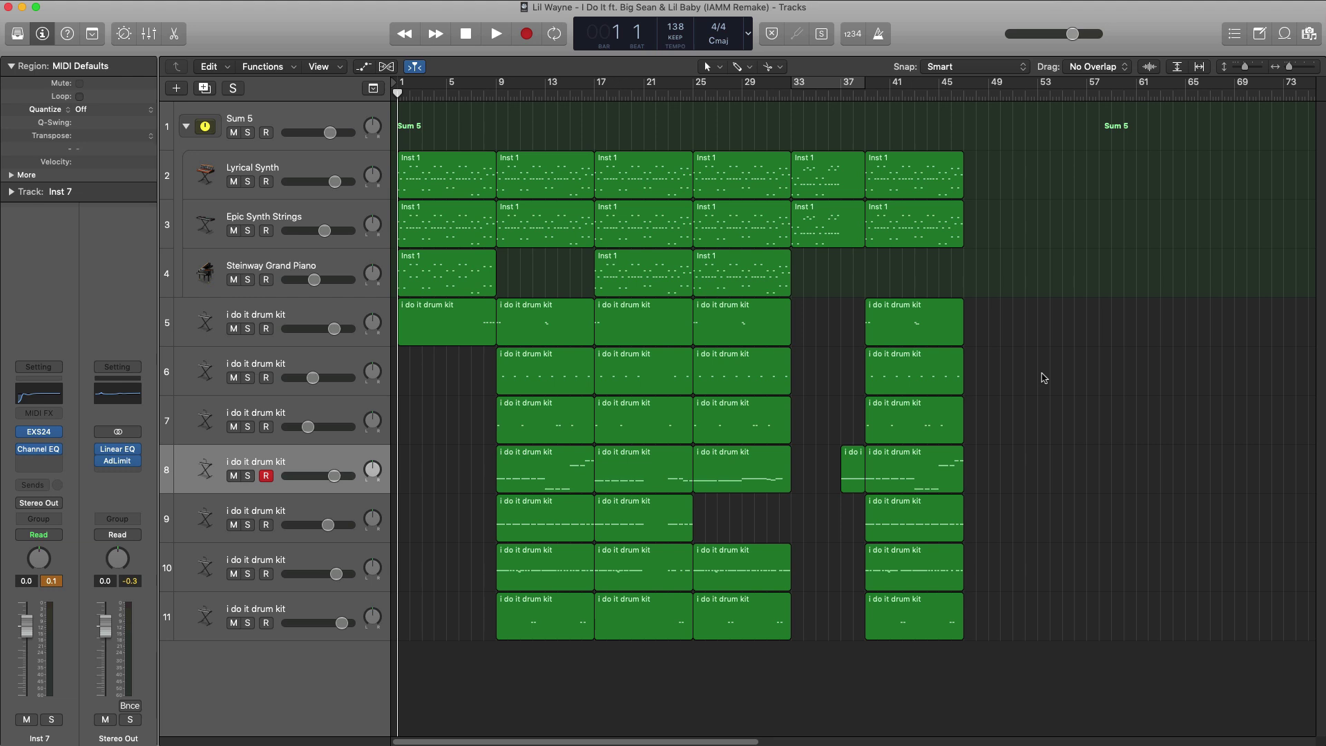
# Select the Sum 5 track stack.
pyautogui.click(266, 124)
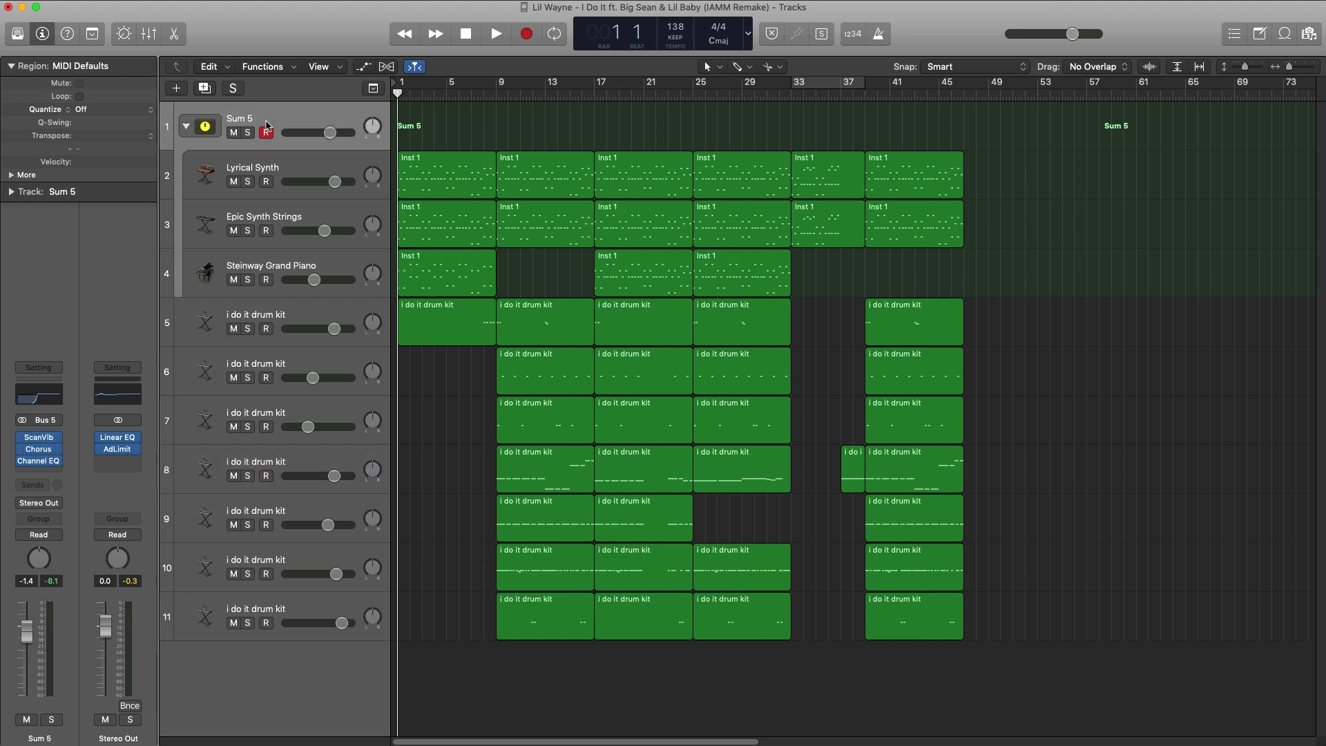